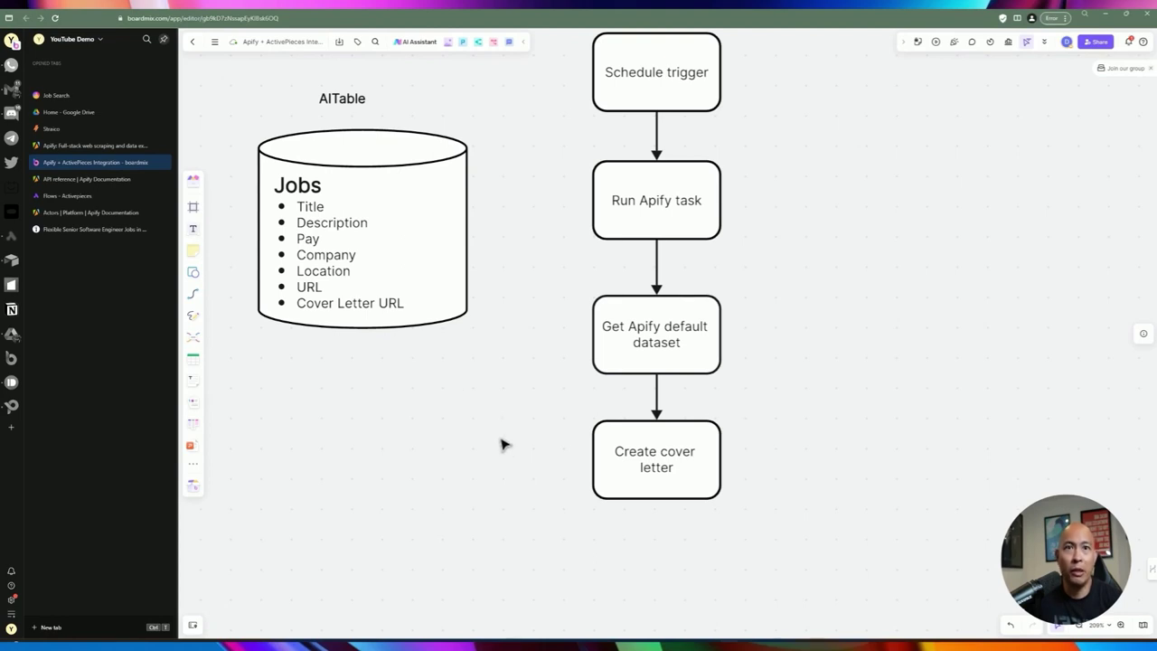
# Switch to the Apify API reference and open its Basic usage section.
pyautogui.hotkey('ctrl', 'Tab')
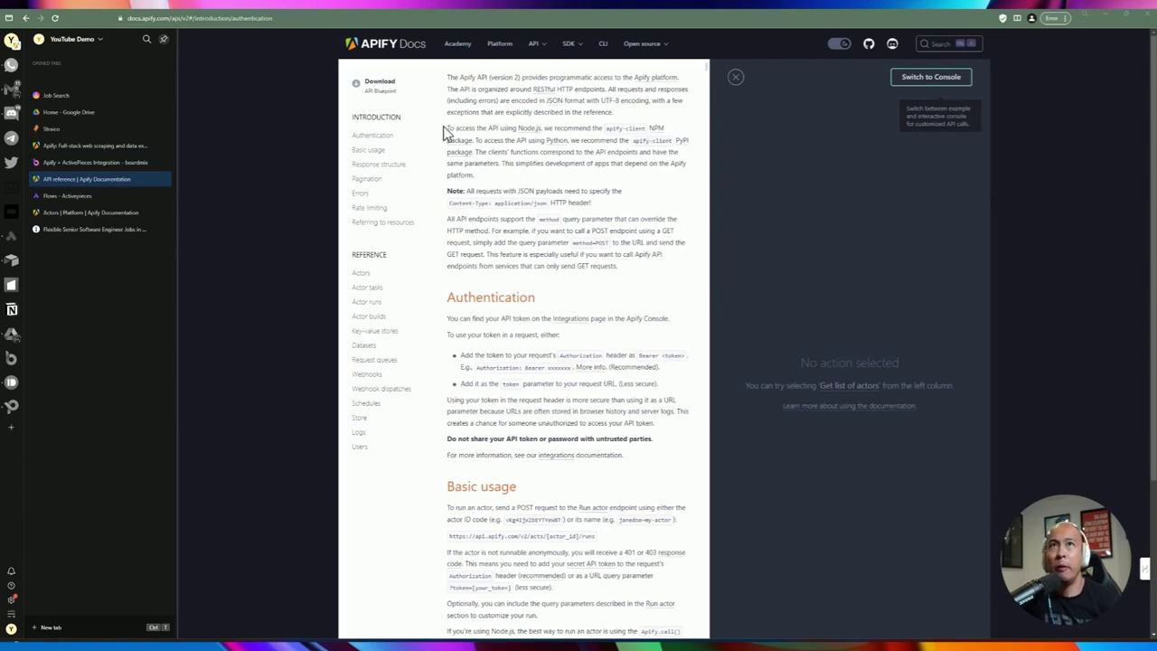
pyautogui.scroll(1, 484, 181)
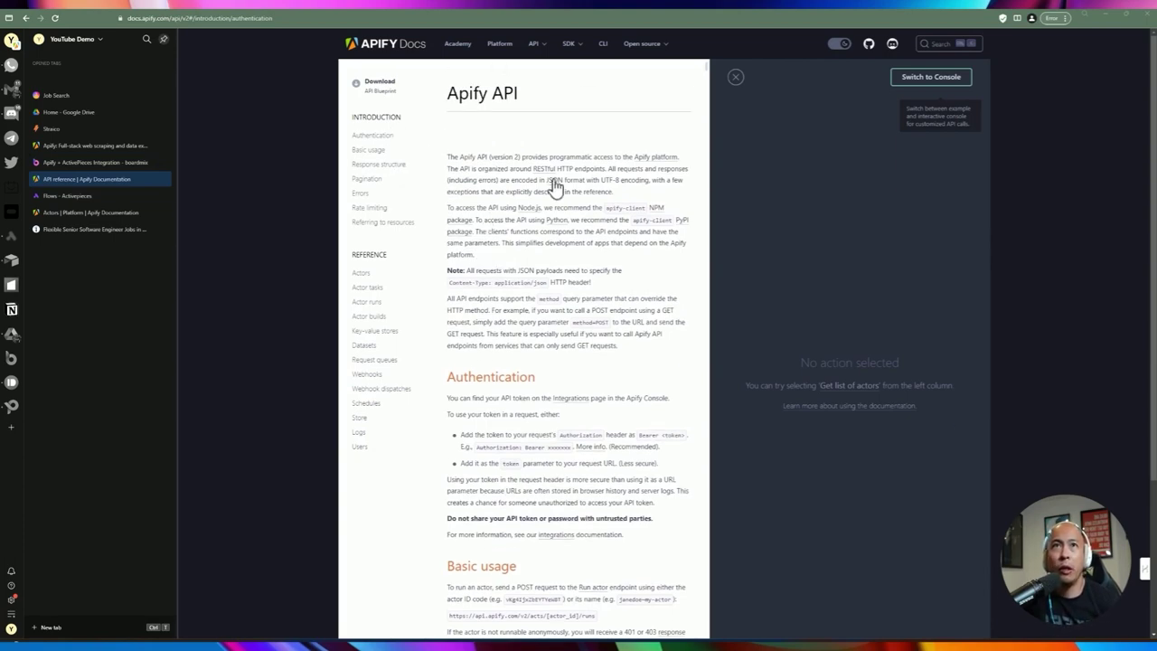
pyautogui.scroll(-4, 548, 183)
pyautogui.scroll(3, 533, 185)
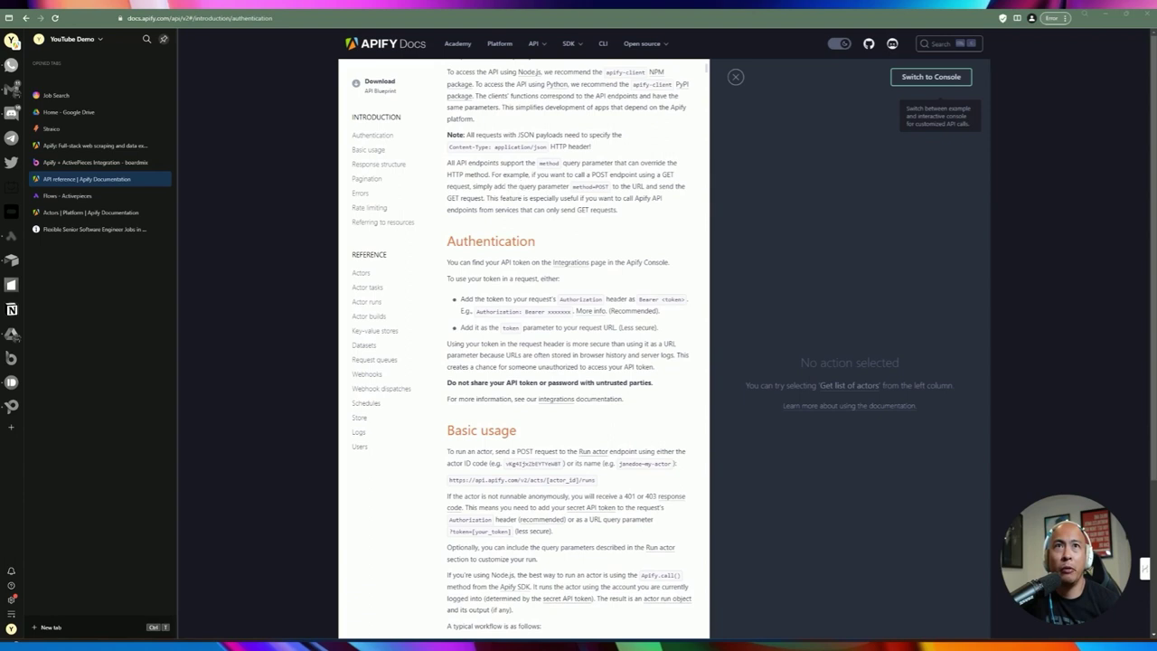
pyautogui.click(375, 149)
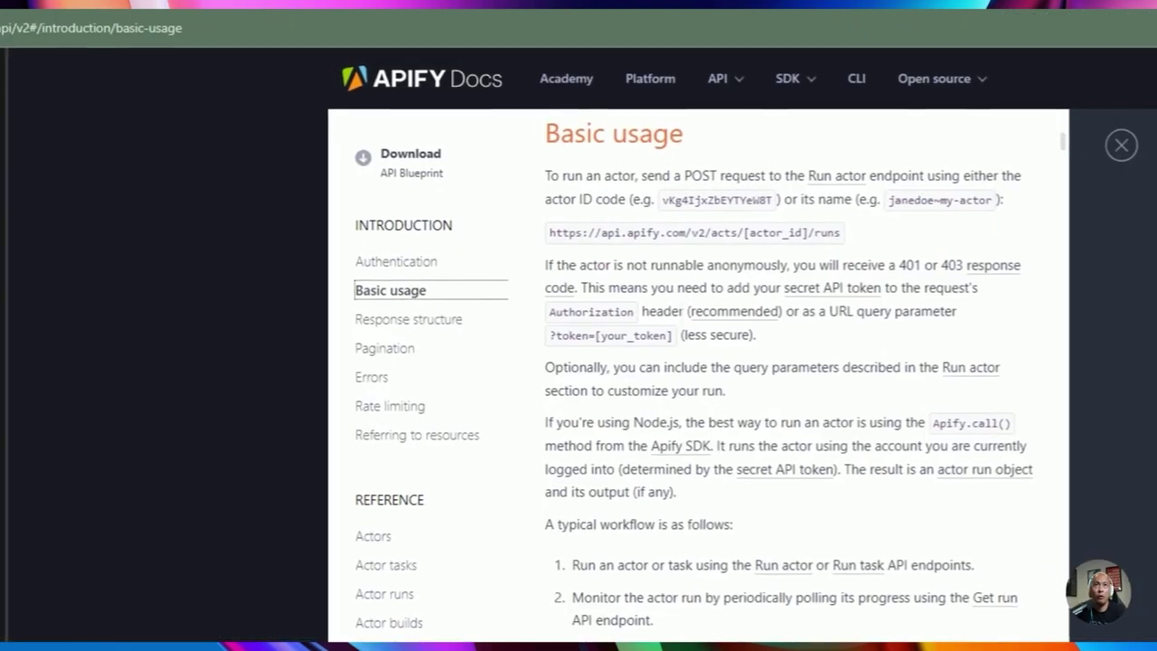
# Examine the run-actor endpoint URL, its actor_id placeholder and the token query parameter under Basic usage.
pyautogui.moveTo(449, 120); pyautogui.dragTo(539, 120)
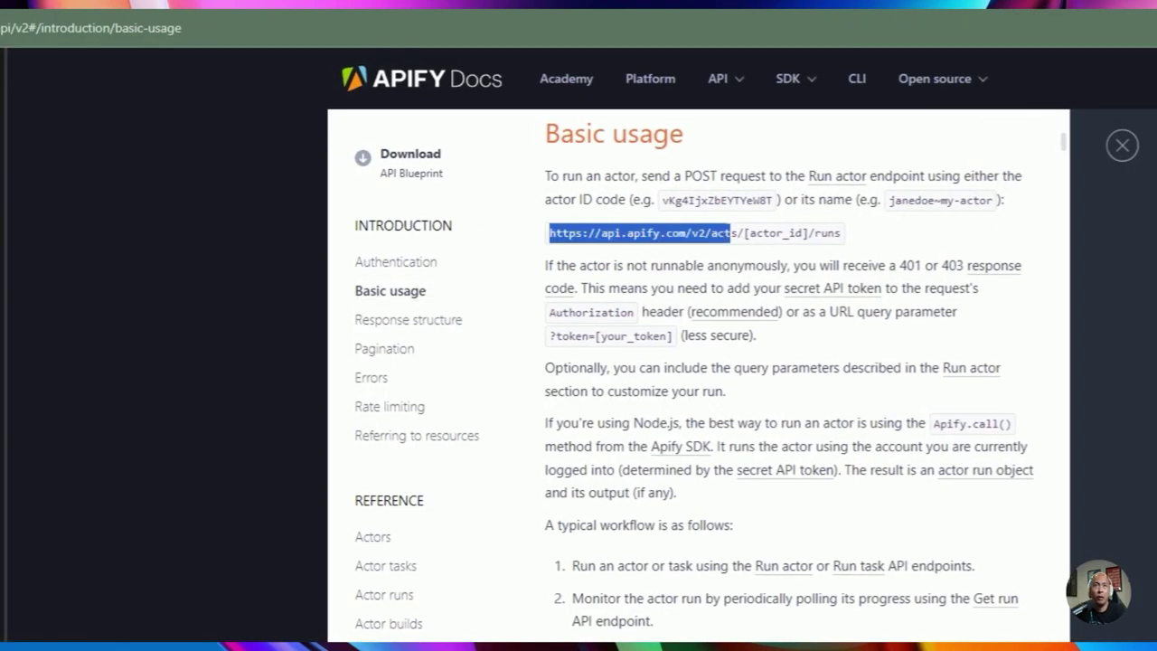
pyautogui.moveTo(743, 233); pyautogui.dragTo(841, 234)
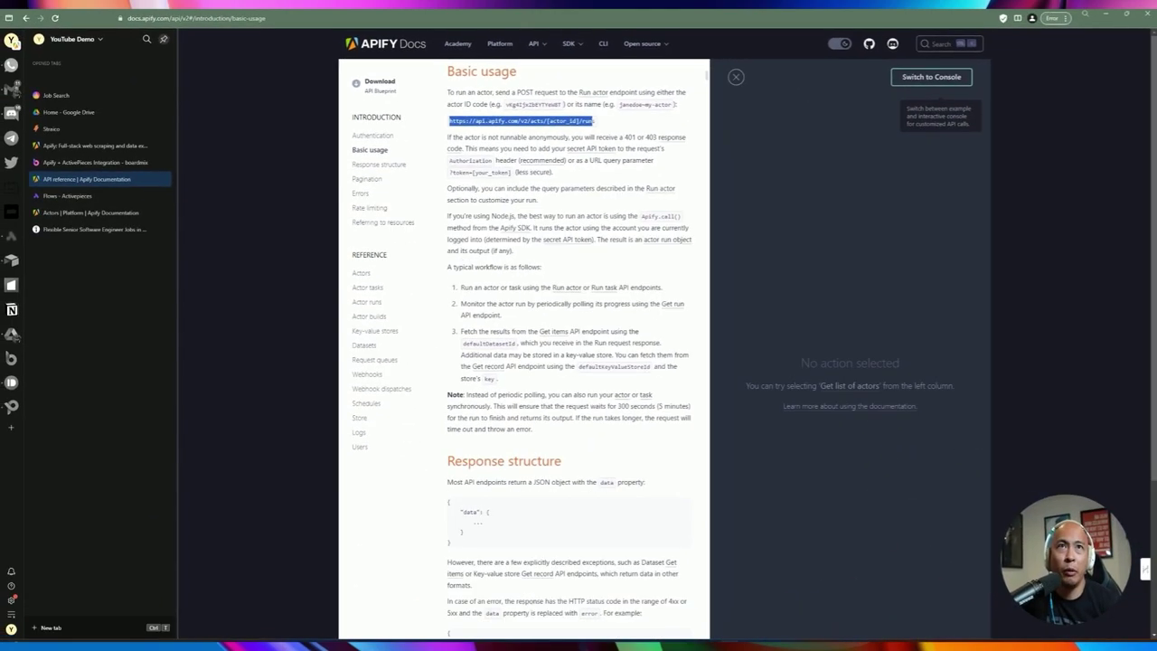
pyautogui.click(547, 123)
pyautogui.moveTo(547, 121); pyautogui.dragTo(579, 121)
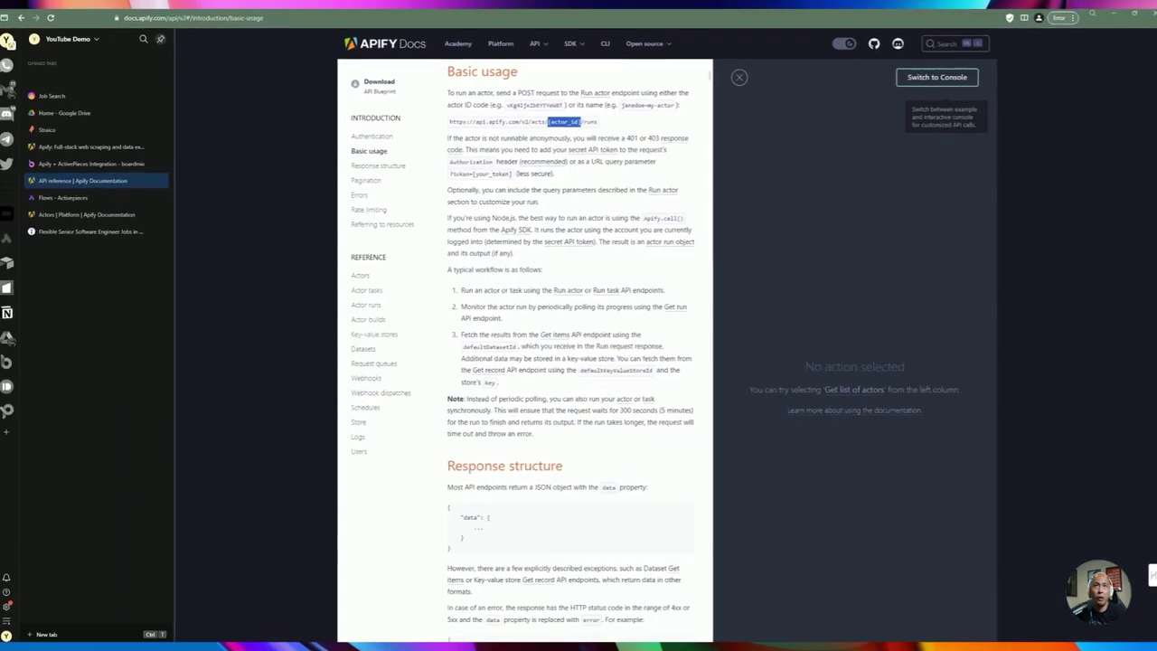
pyautogui.moveTo(460, 272); pyautogui.dragTo(531, 272)
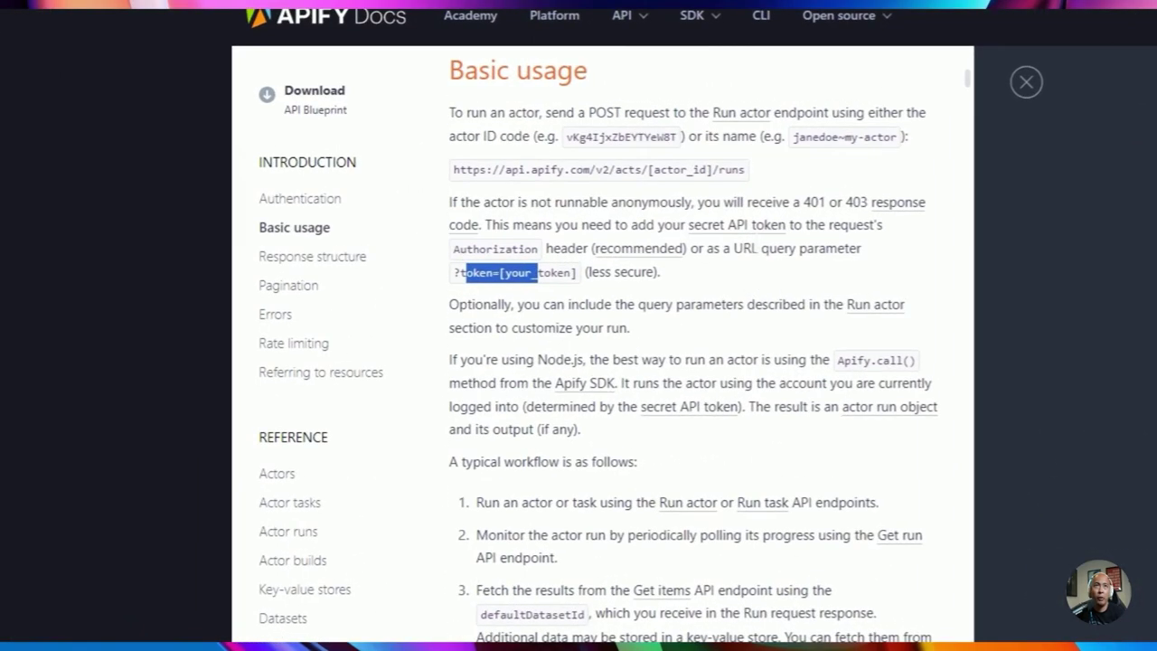
pyautogui.moveTo(725, 234); pyautogui.dragTo(741, 234)
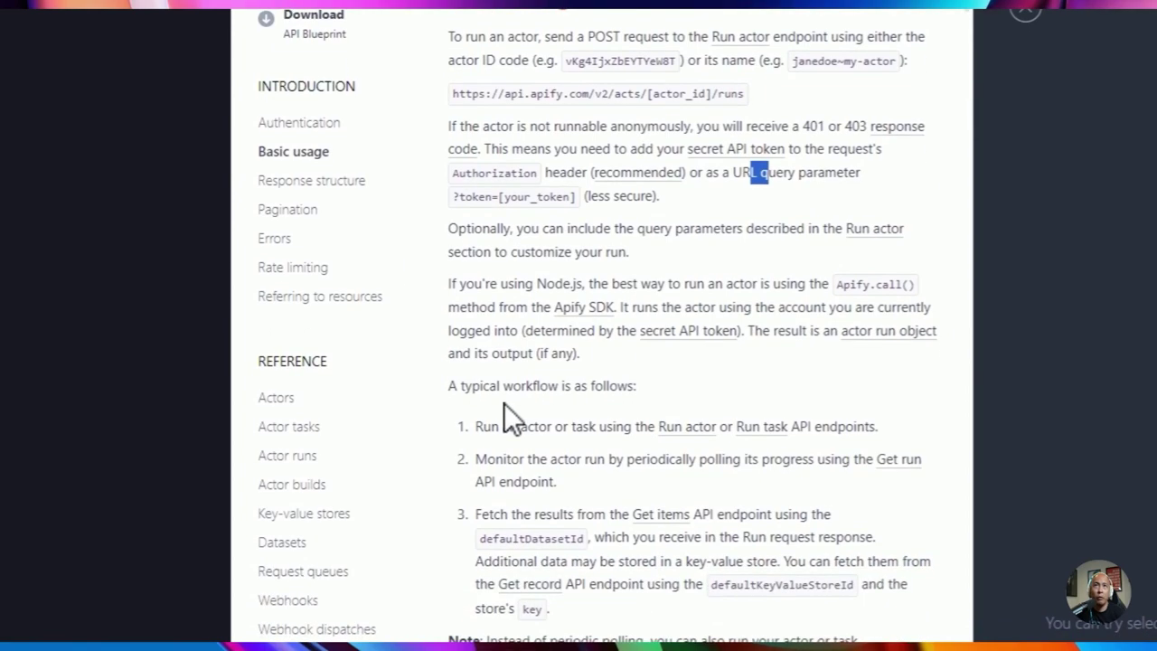
pyautogui.scroll(-2, 511, 389)
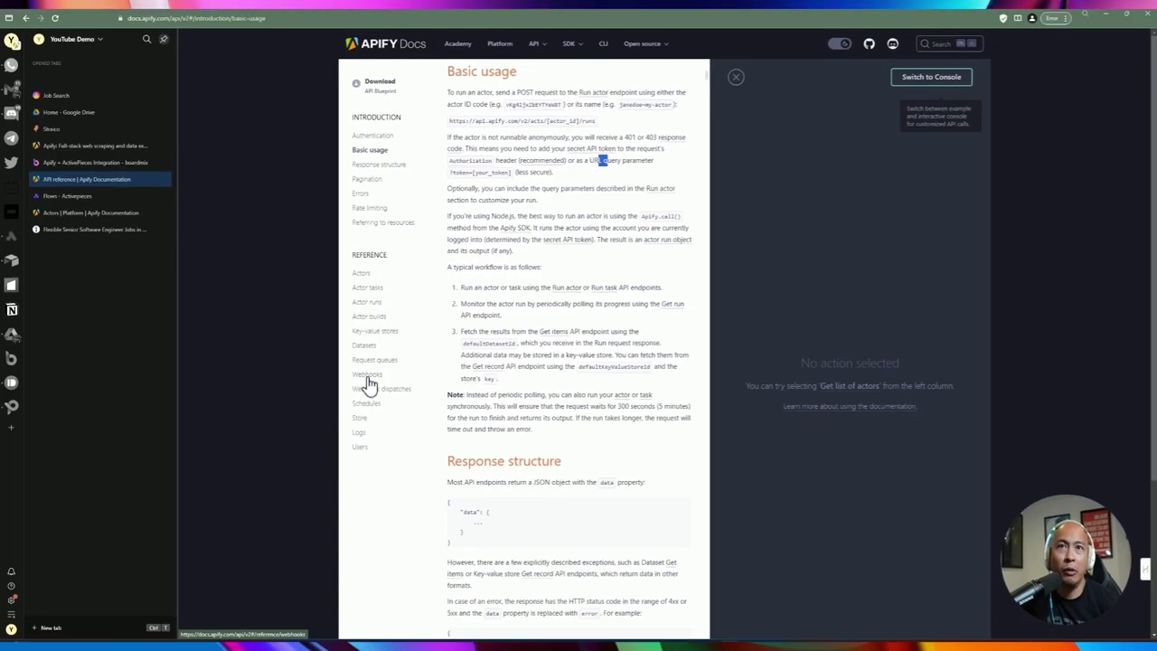
# Open the Webhooks section of the API reference and look over its webhook collection endpoints.
pyautogui.click(288, 509)
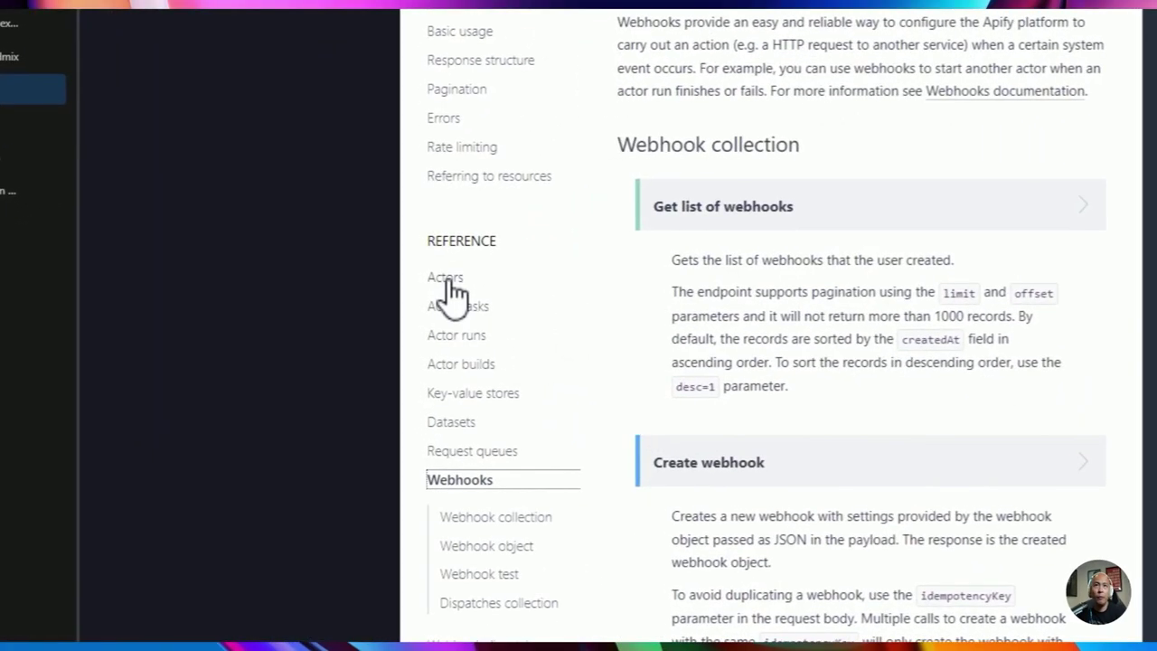
pyautogui.scroll(3, 606, 421)
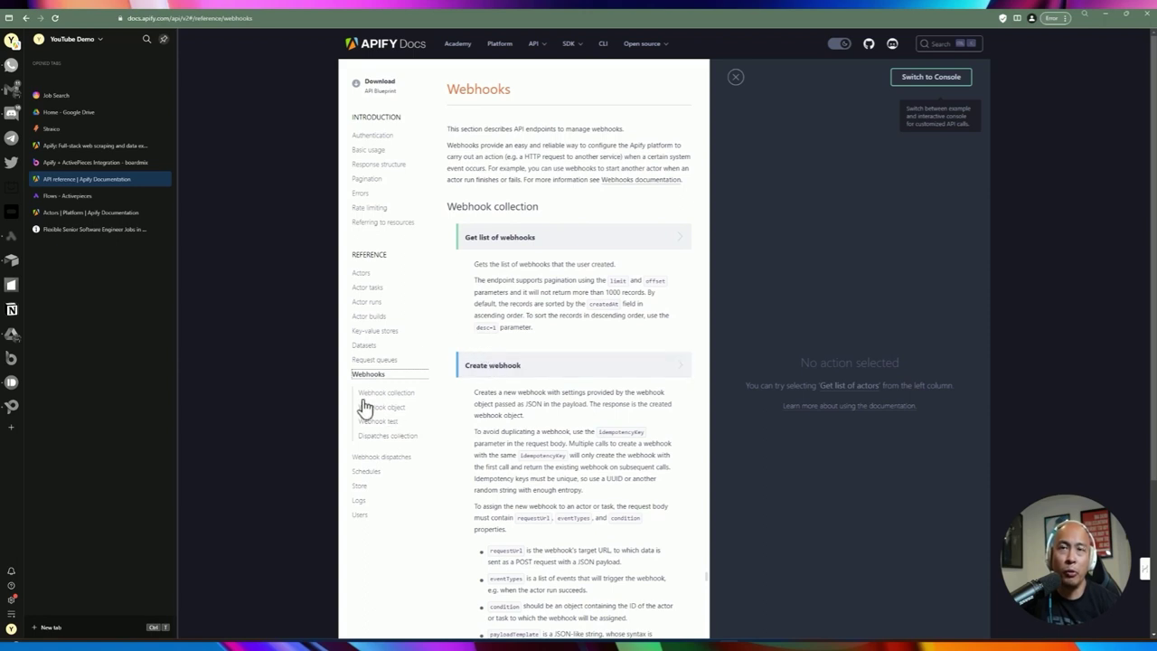
pyautogui.scroll(-1, 364, 403)
pyautogui.scroll(1, 375, 349)
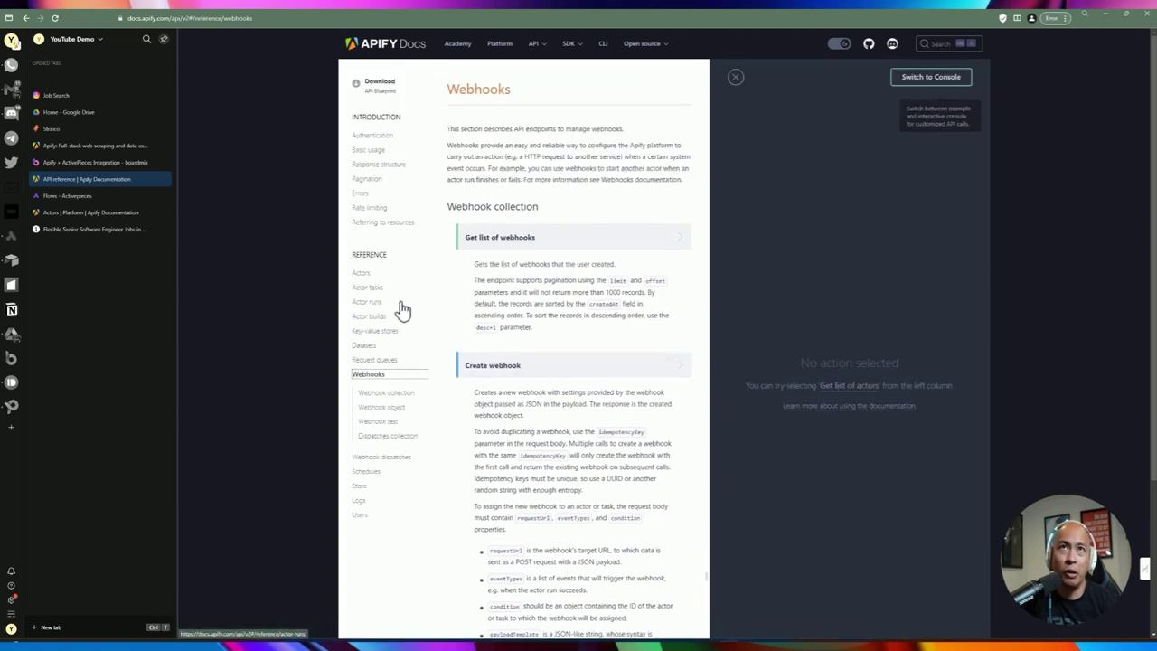
pyautogui.scroll(-1, 401, 316)
pyautogui.scroll(1, 383, 292)
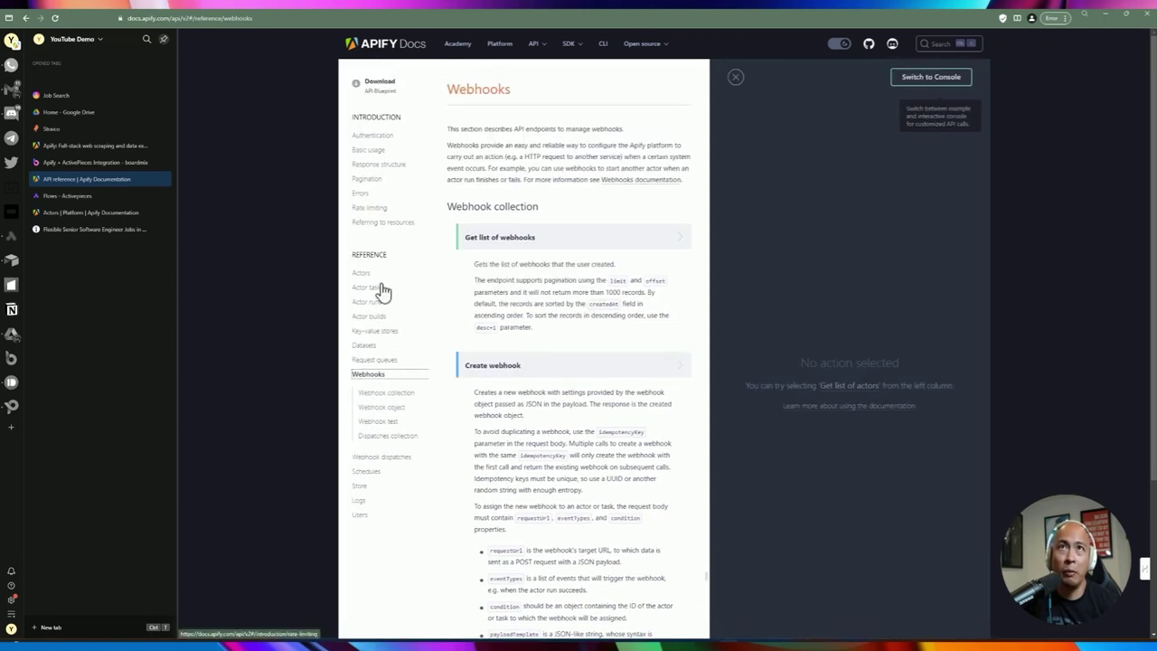
# Open the Schedules section of the API reference and read its introduction and collection endpoints.
pyautogui.click(368, 479)
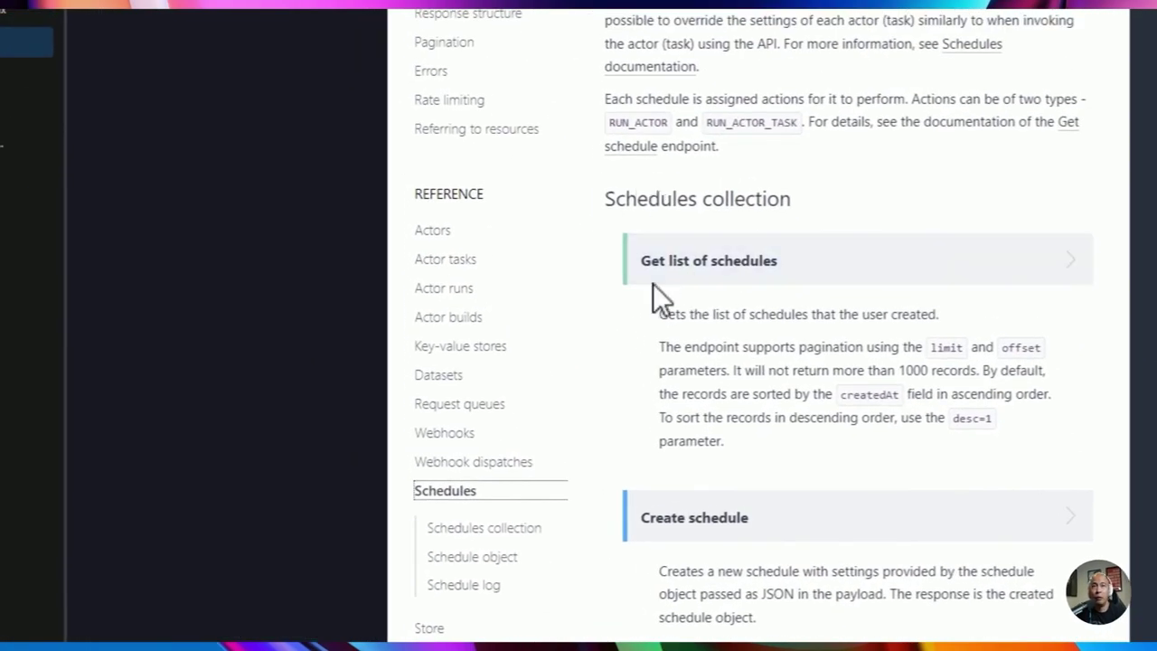
pyautogui.scroll(-2, 698, 366)
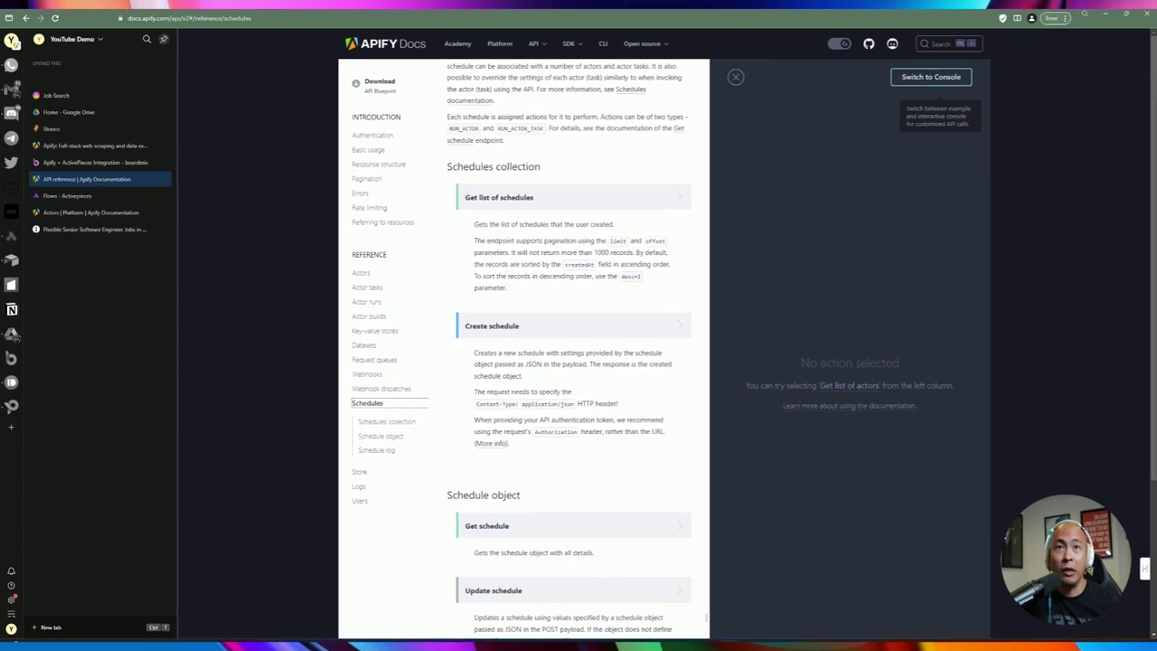
pyautogui.scroll(2, 583, 346)
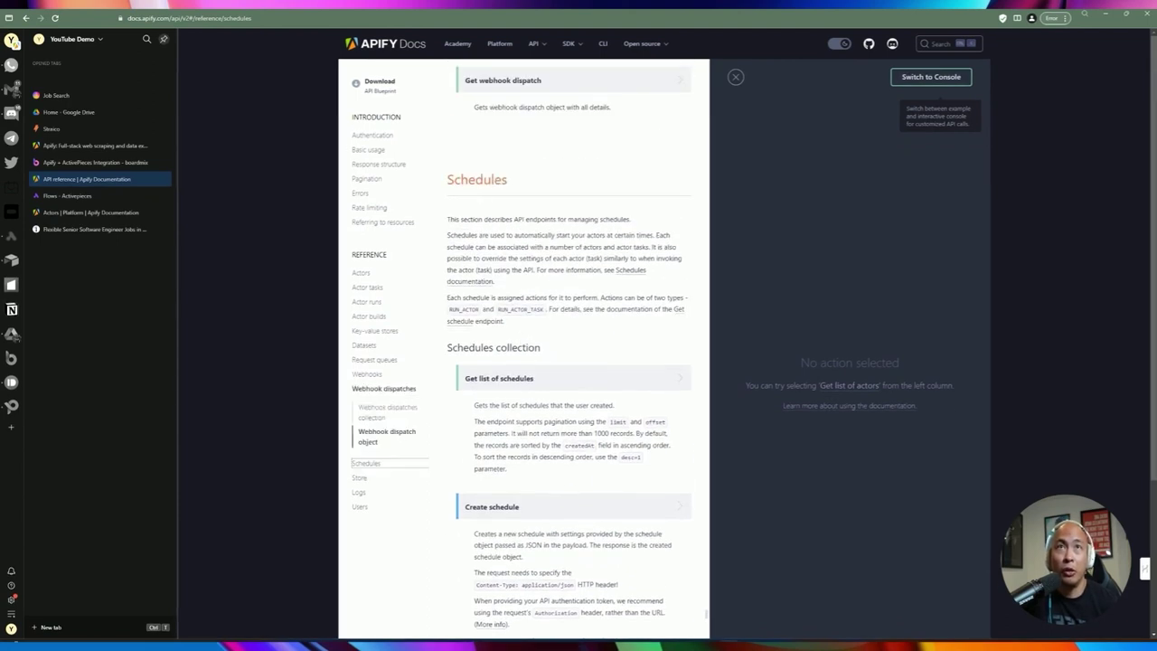
pyautogui.moveTo(452, 220); pyautogui.dragTo(588, 219)
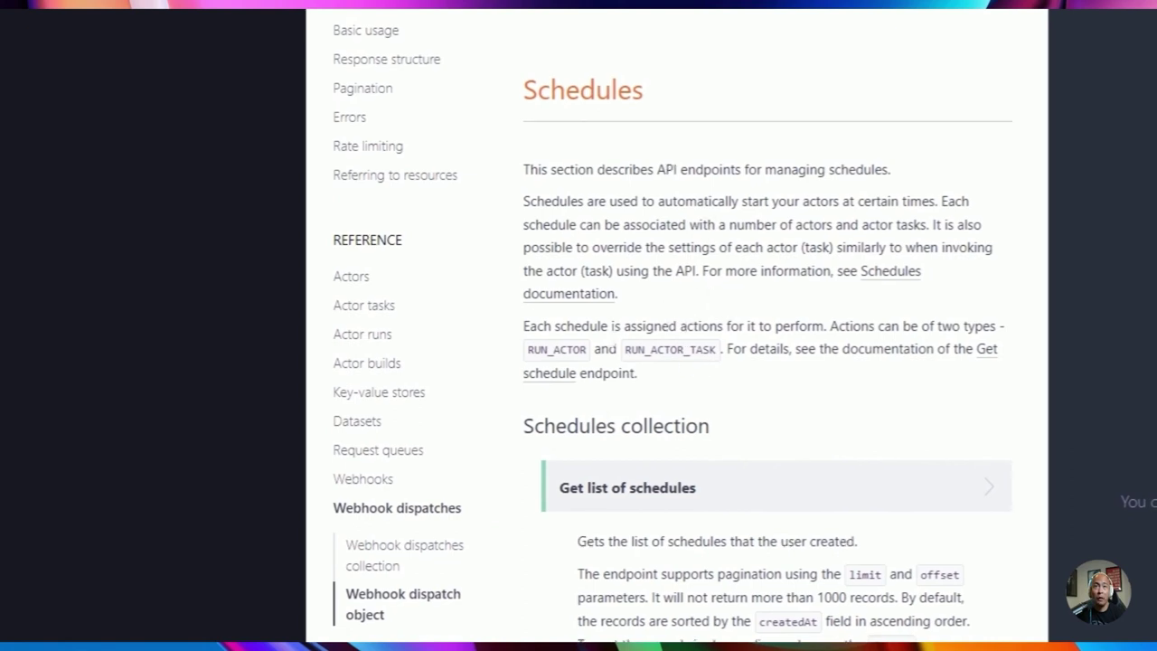
# Revisit the Webhooks reference and open the Apify SDK for JavaScript documentation.
pyautogui.click(365, 478)
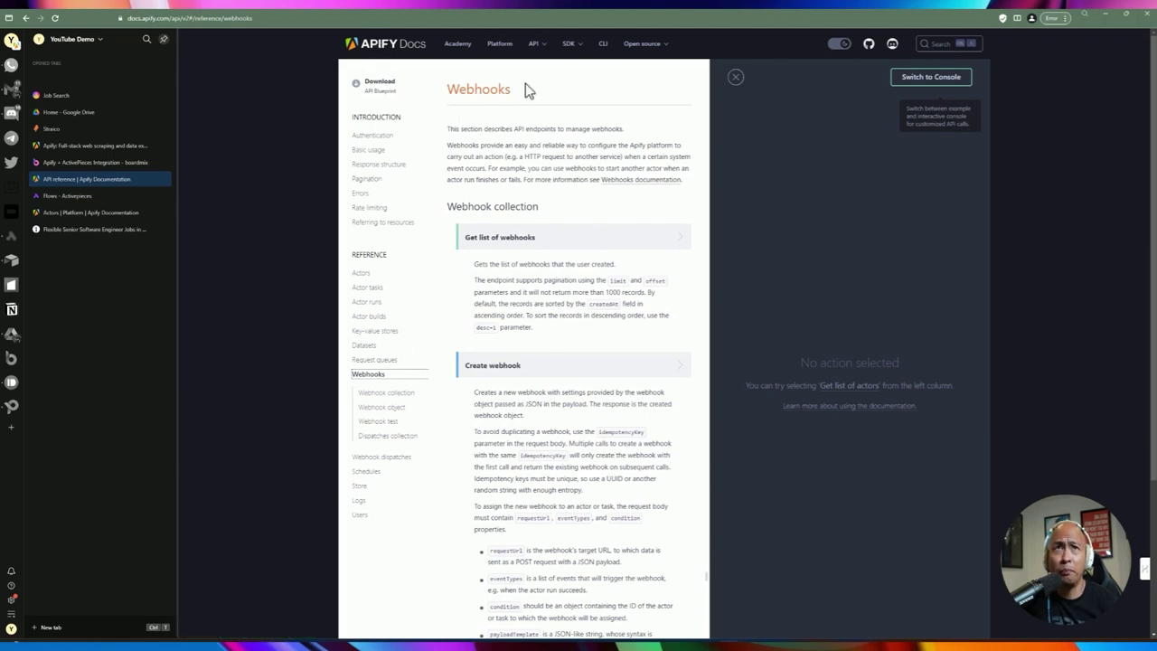
pyautogui.moveTo(534, 50)
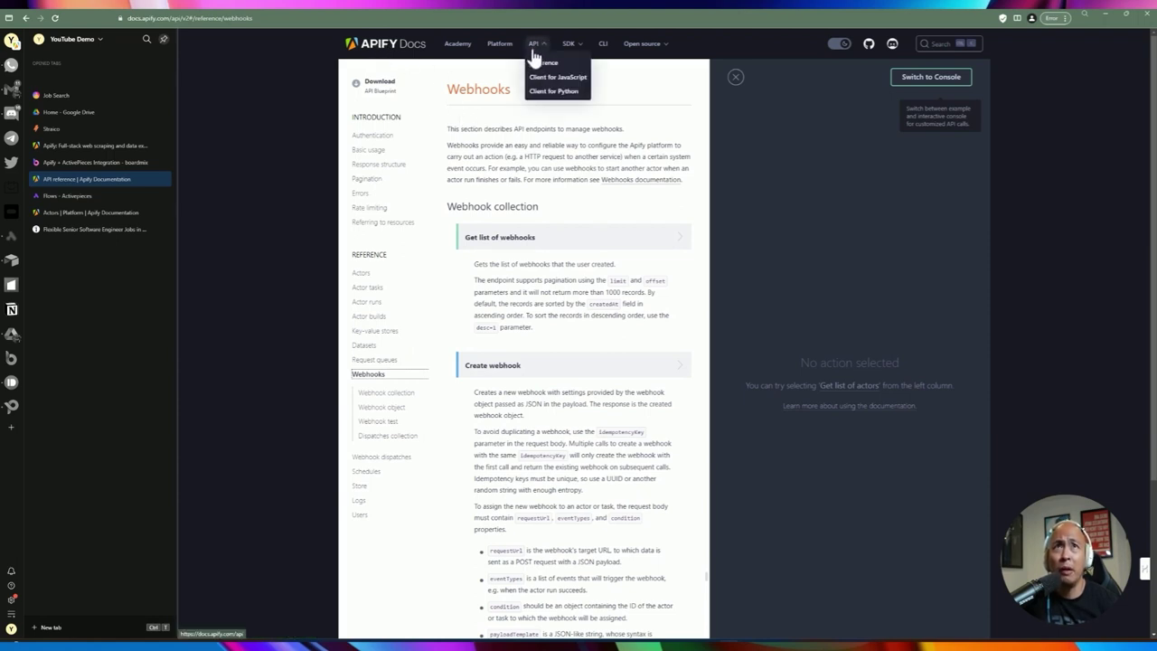
pyautogui.click(557, 77)
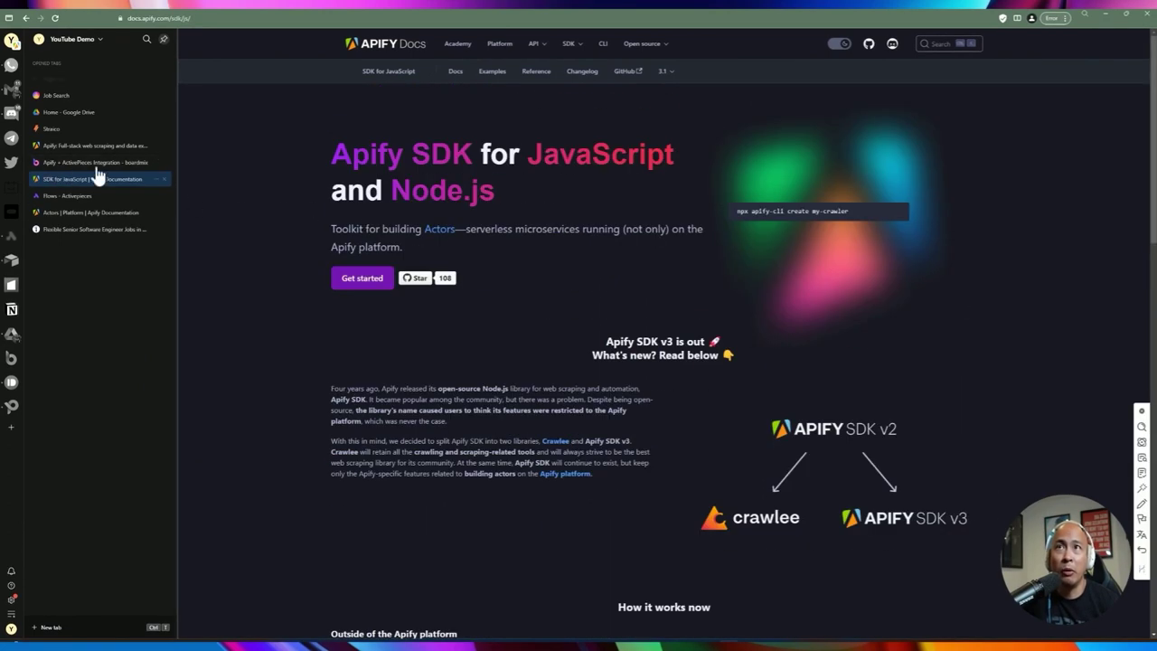
# Enter the Apify Console from the Apify website and review the scheduled and recent actor runs on its home page.
pyautogui.click(73, 145)
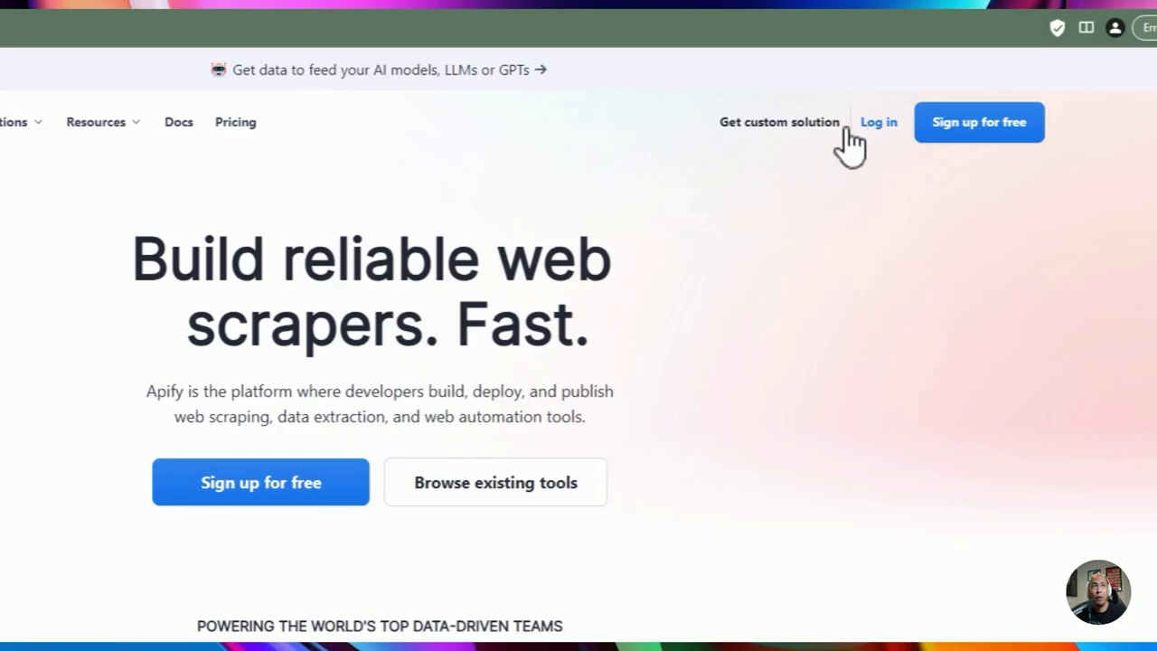
pyautogui.click(870, 123)
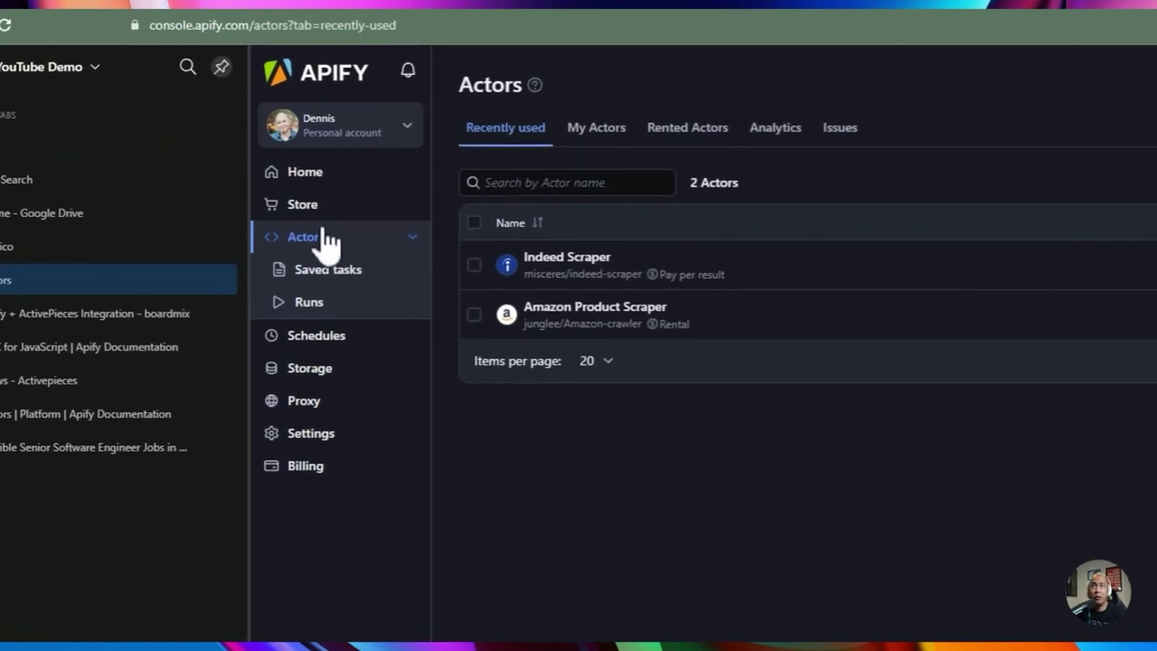
pyautogui.click(306, 173)
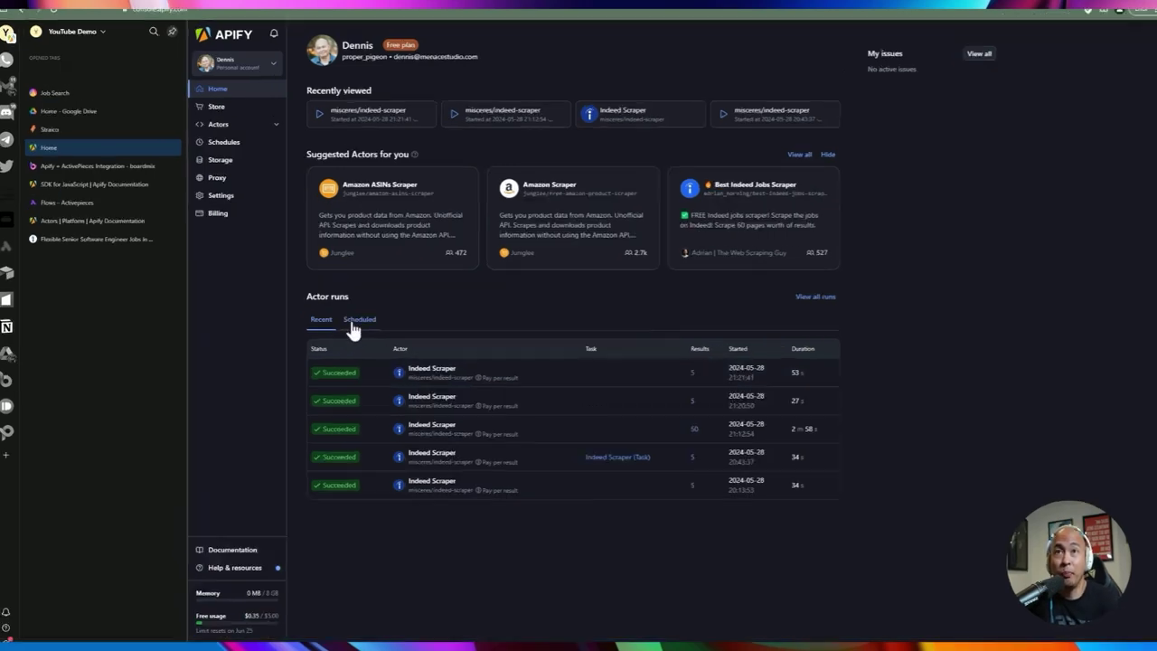
pyautogui.click(355, 321)
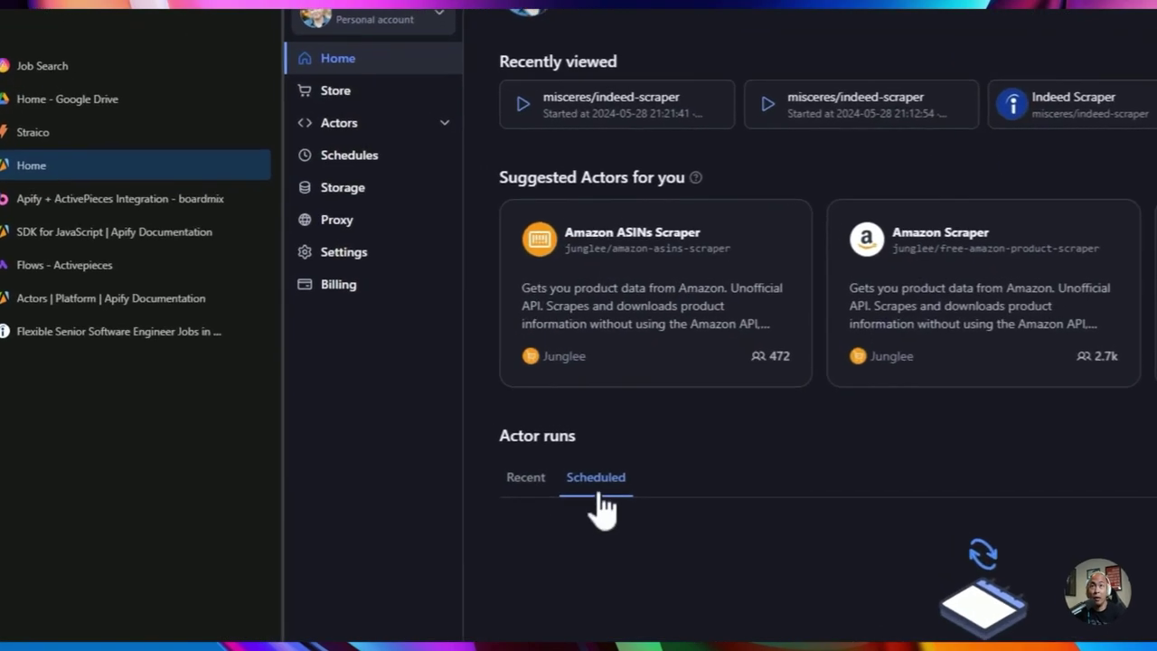
pyautogui.click(320, 320)
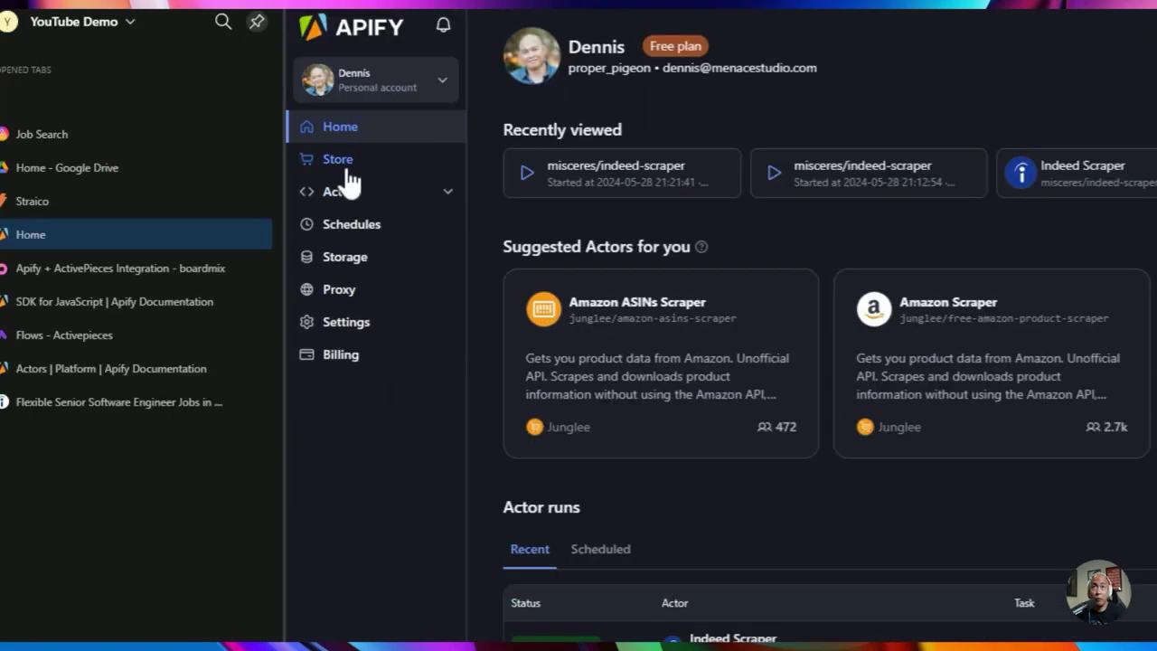
# Open the Google Maps Scraper actor from the Apify Store and look at its name and usage details.
pyautogui.click(346, 168)
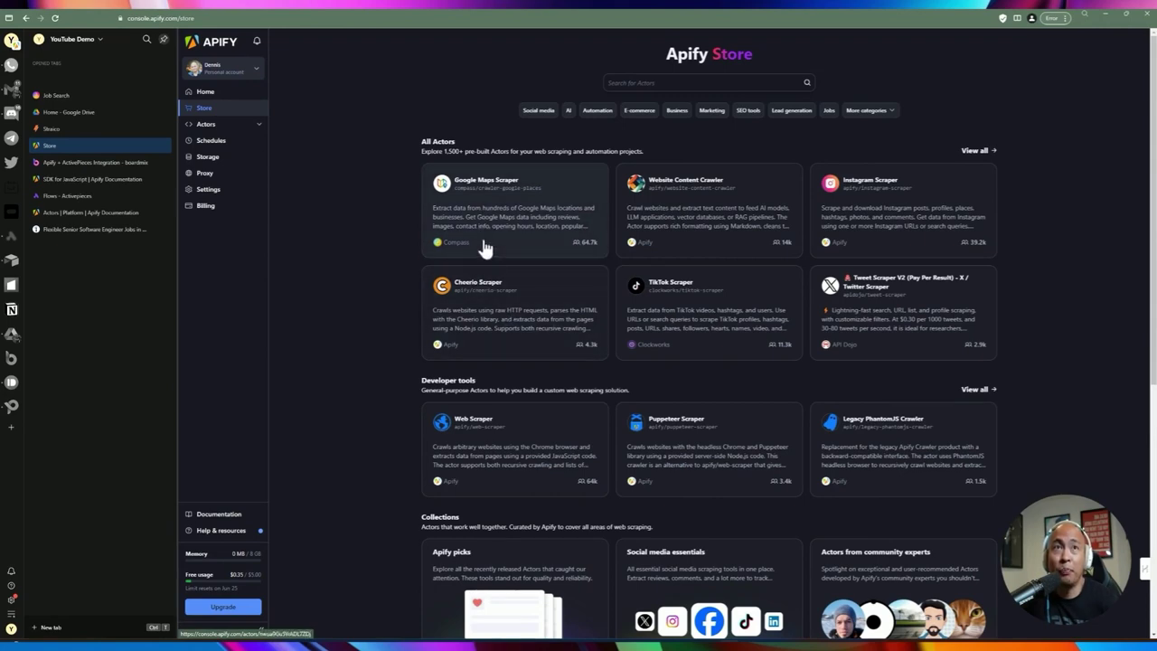
pyautogui.click(498, 222)
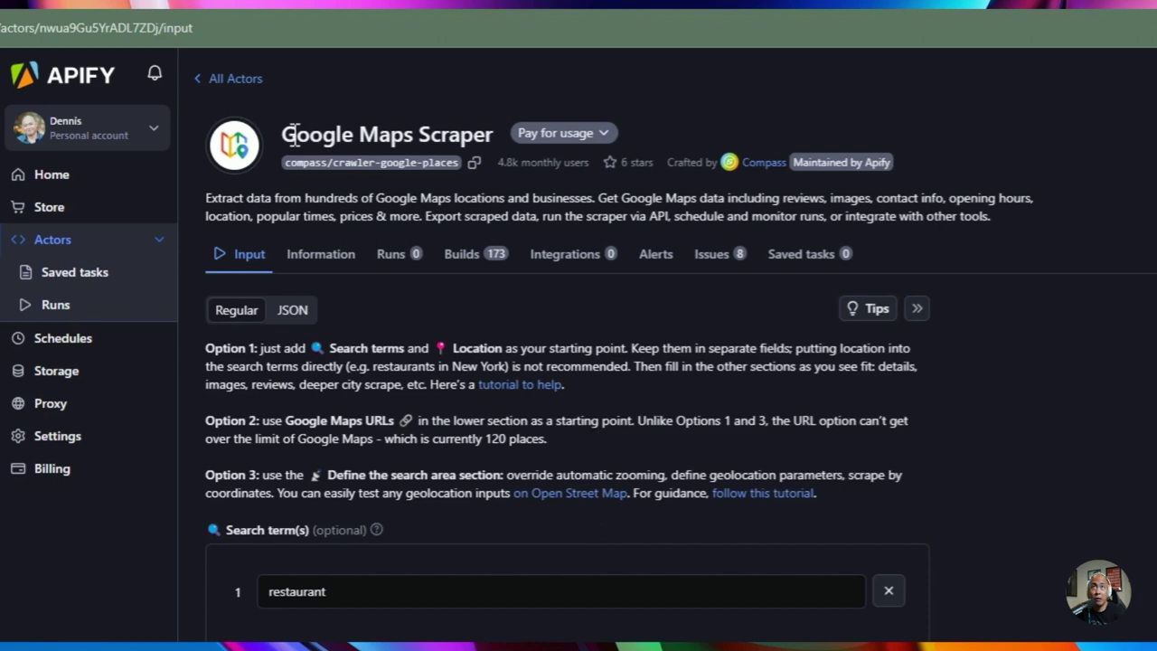
pyautogui.moveTo(296, 134); pyautogui.dragTo(388, 145)
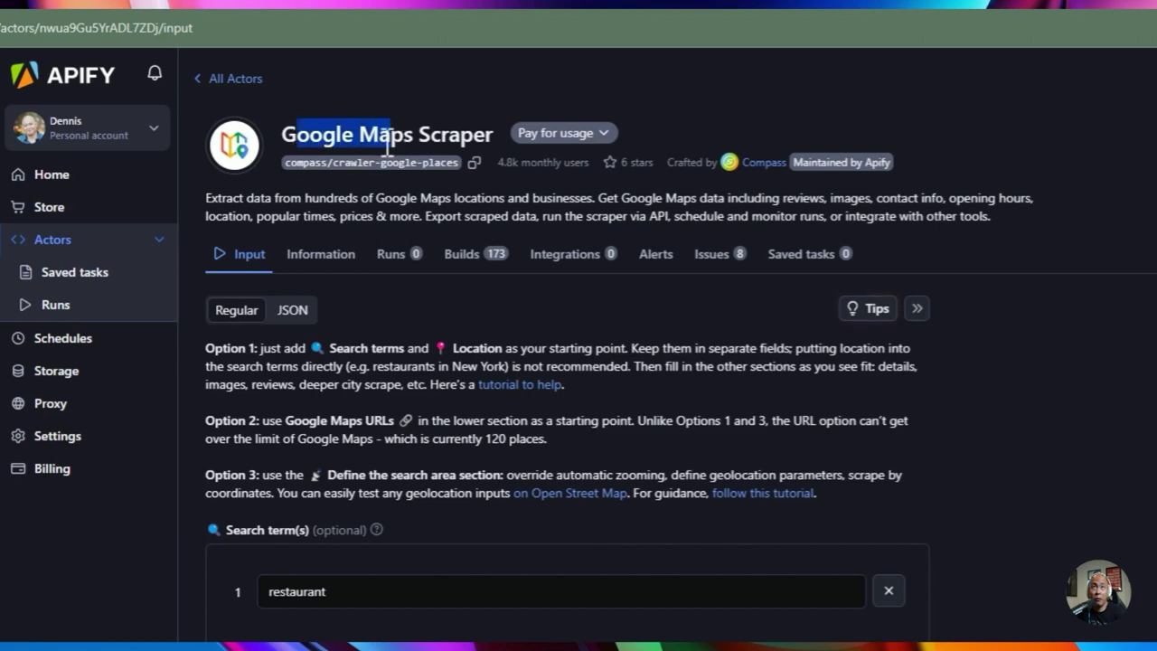
pyautogui.moveTo(499, 163); pyautogui.dragTo(525, 167)
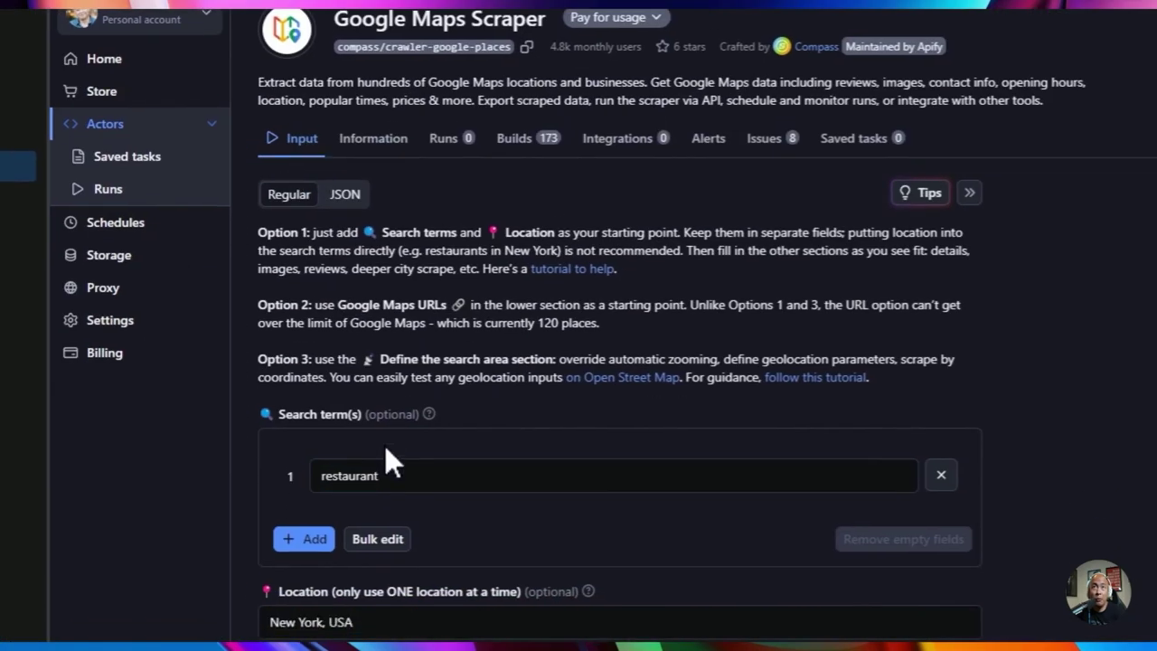
# Examine the Google Maps Scraper's search term, location and place limit inputs and its pricing option.
pyautogui.doubleClick(387, 475)
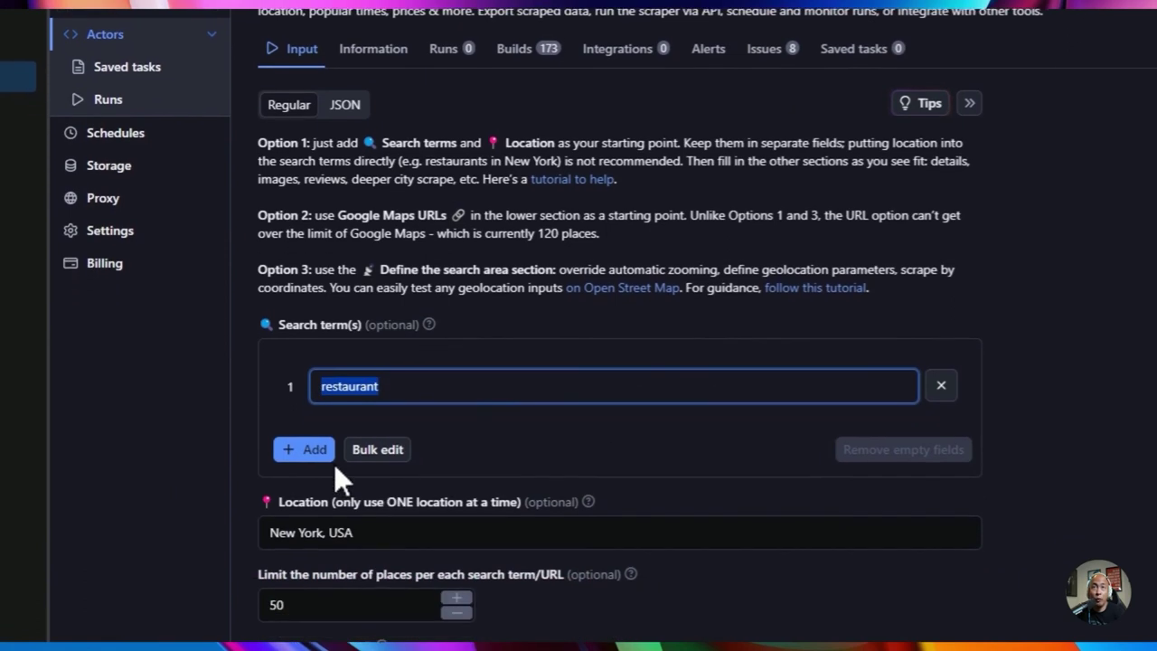
pyautogui.scroll(-1, 335, 473)
pyautogui.click(384, 436)
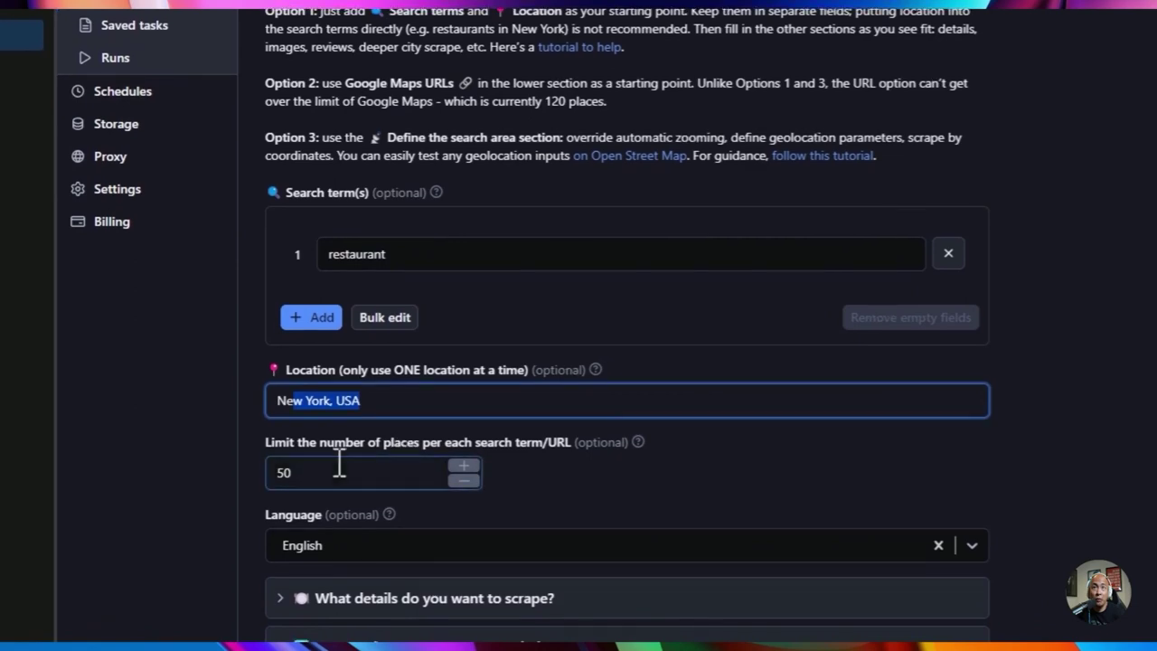
pyautogui.press('Tab')
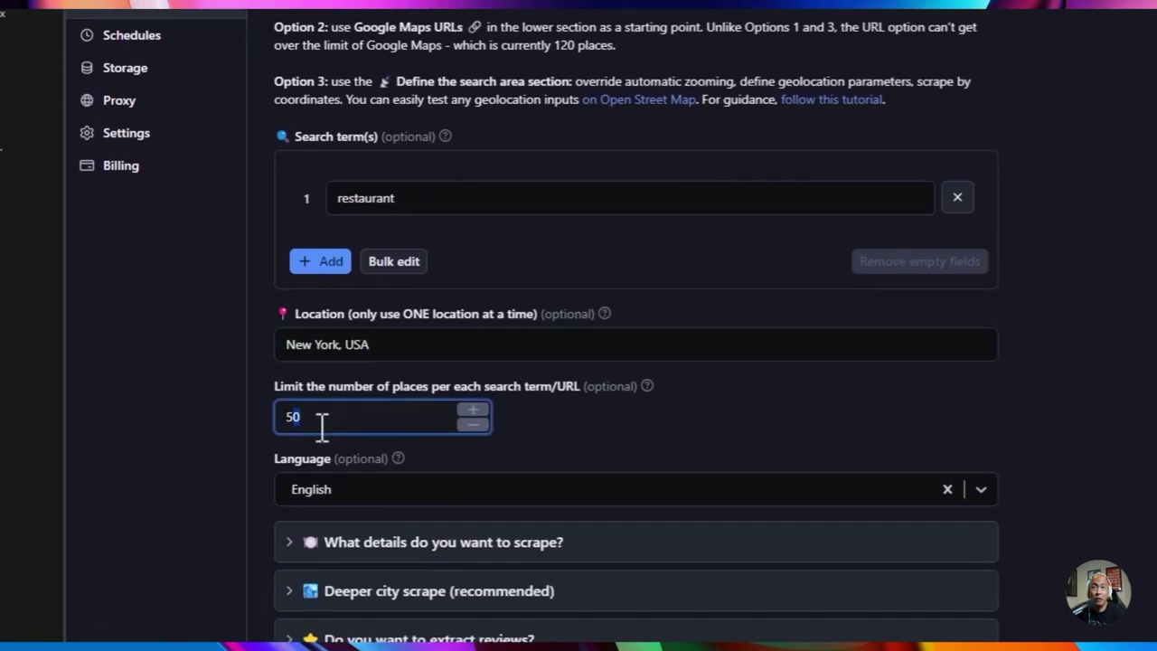
pyautogui.click(352, 473)
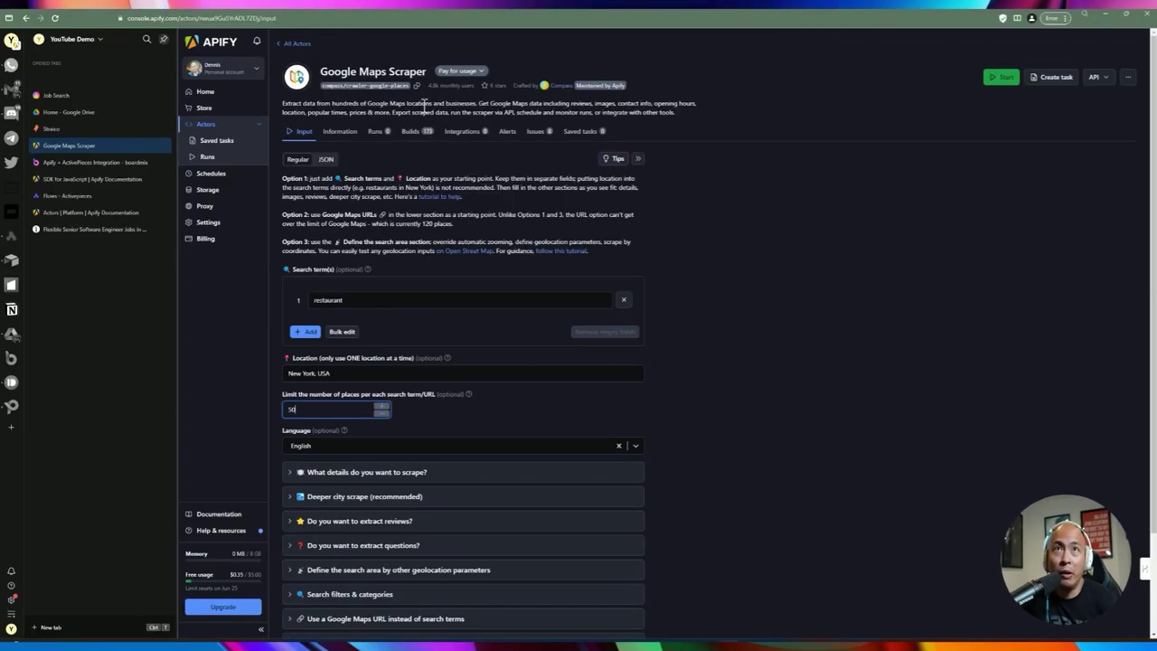
pyautogui.click(461, 72)
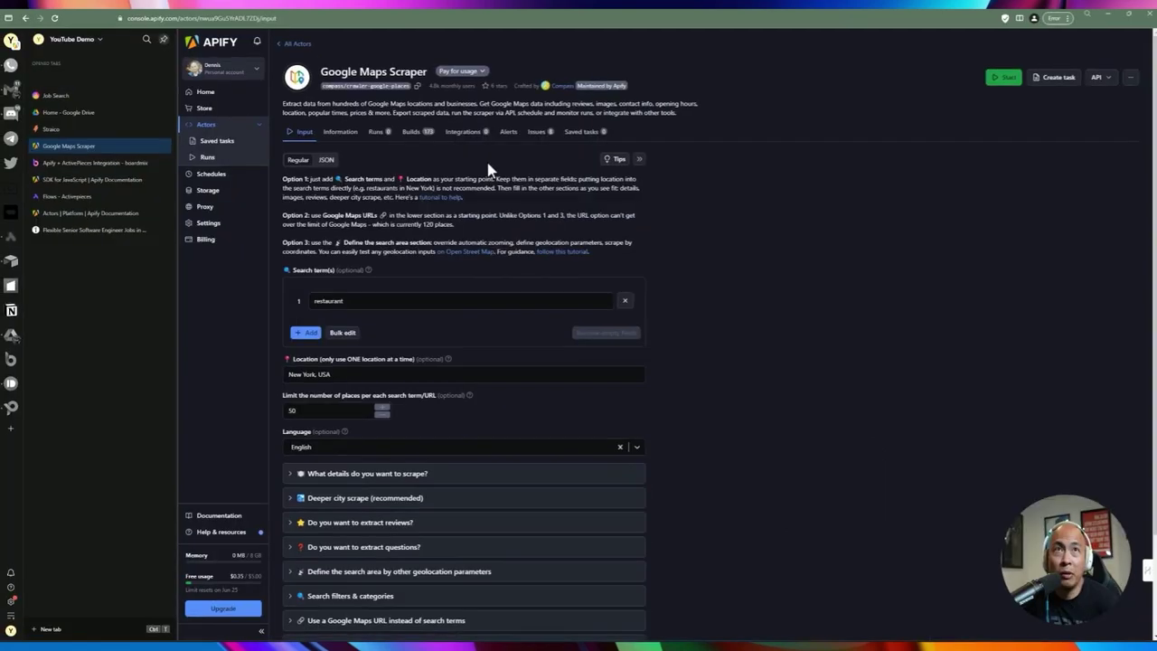
# Leave the Google Maps Scraper for the Twitter Scraper actor and check its pricing details.
pyautogui.scroll(-3, 624, 338)
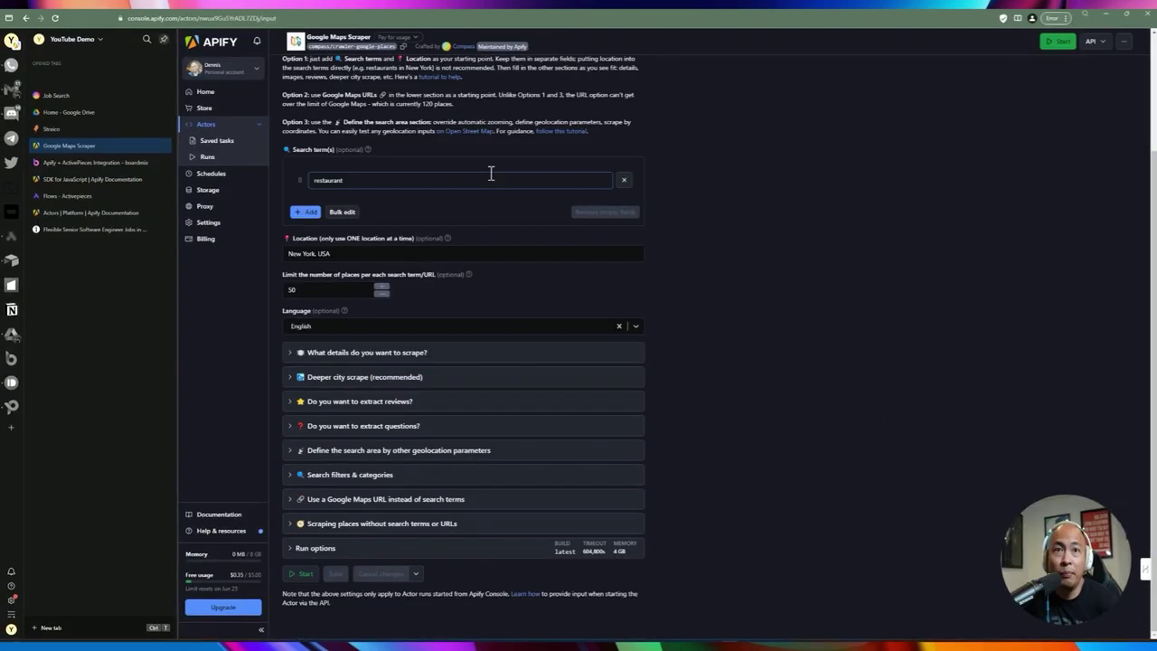
pyautogui.scroll(3, 491, 174)
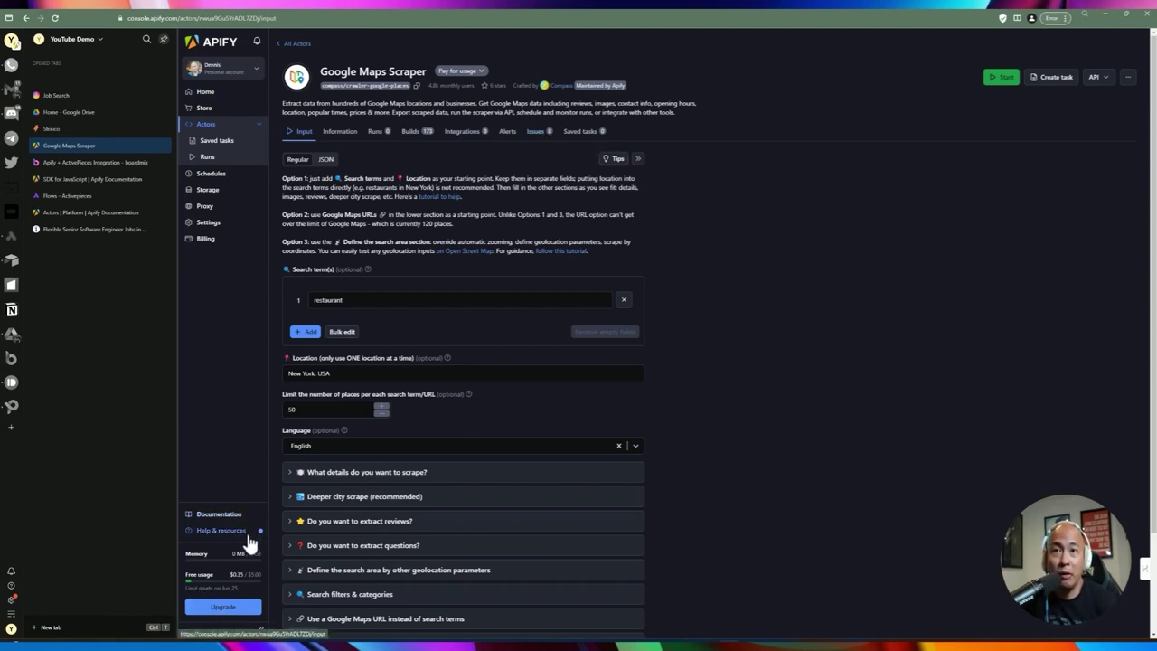
pyautogui.click(292, 43)
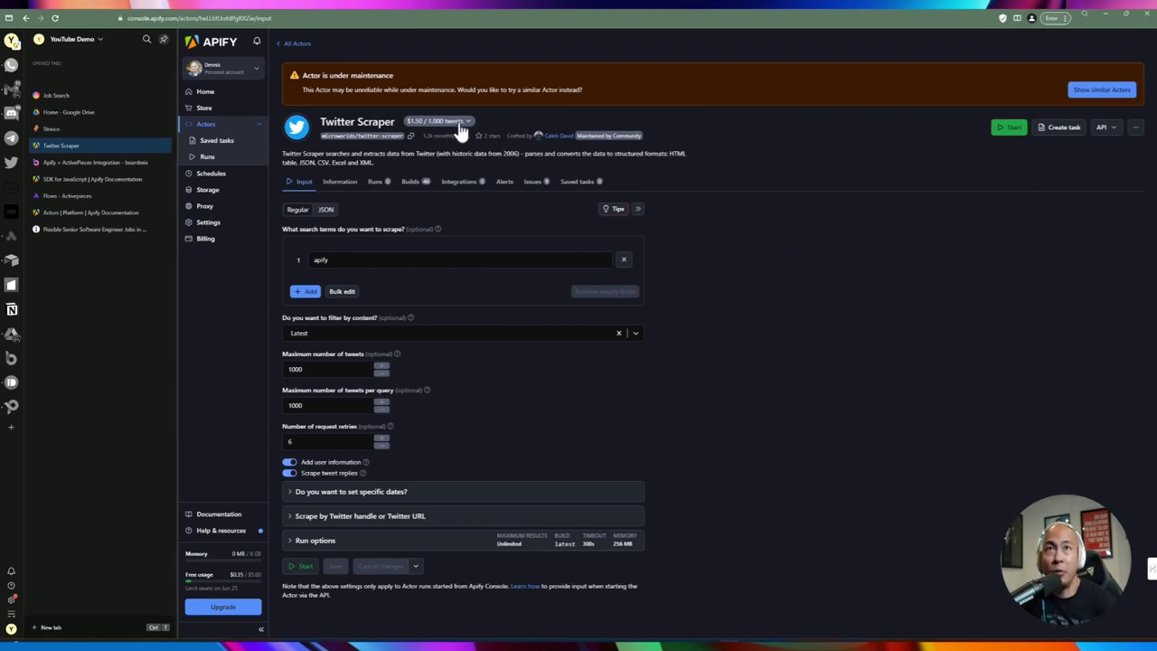
pyautogui.click(426, 126)
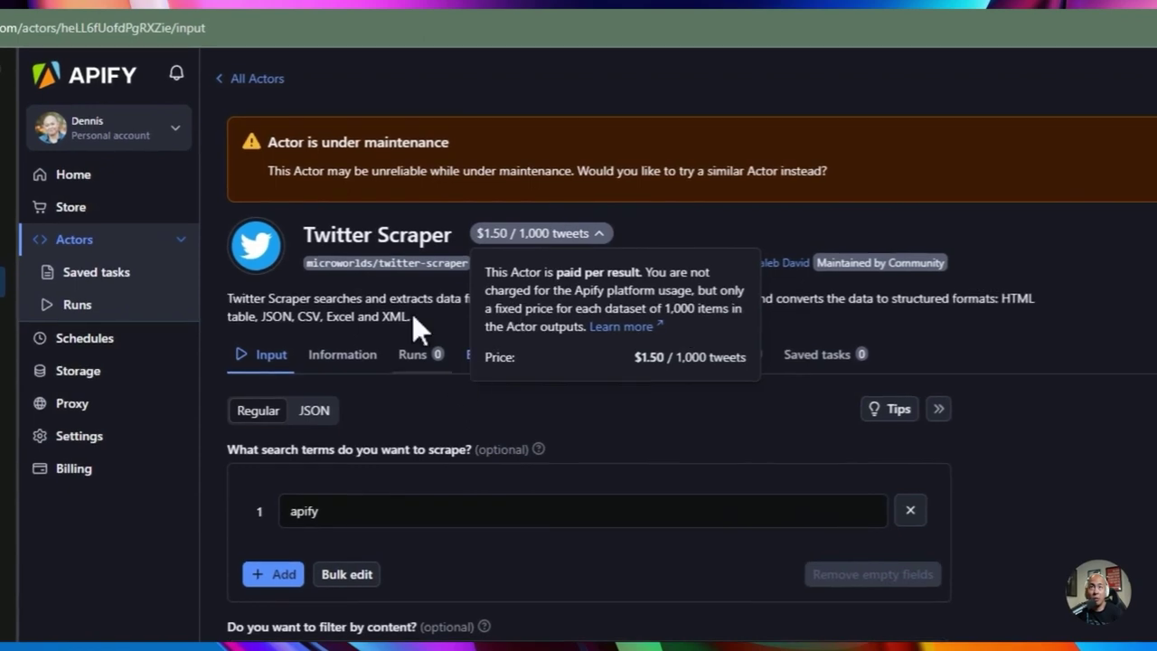
pyautogui.click(412, 314)
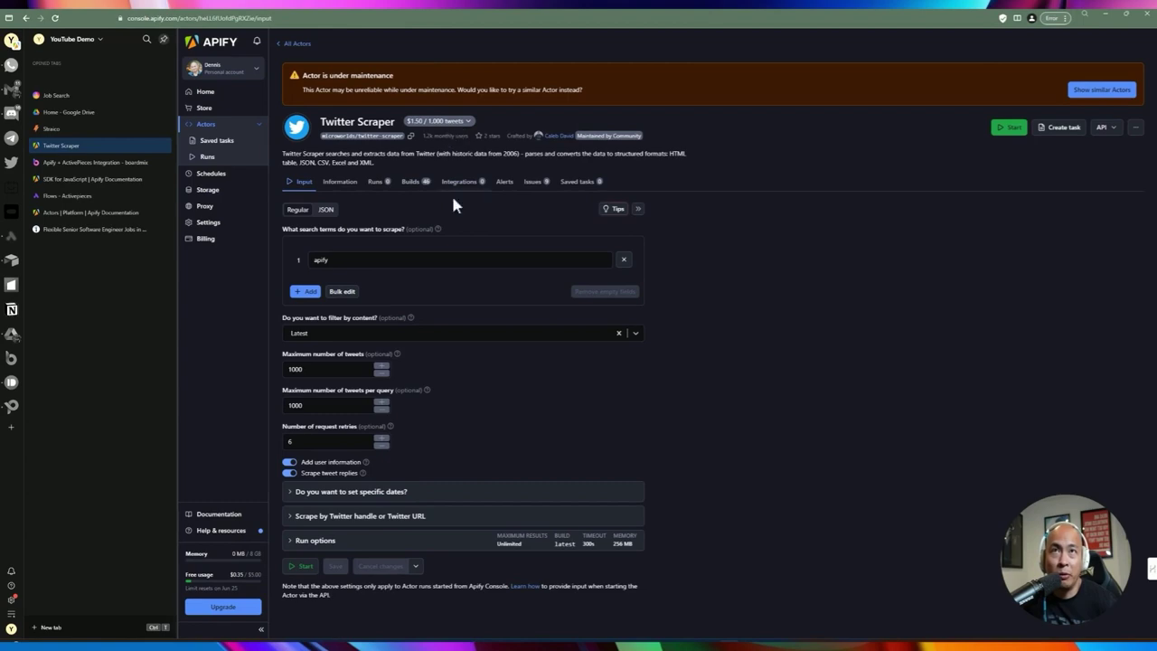
pyautogui.moveTo(398, 169); pyautogui.dragTo(280, 157)
# Search the Apify Store for "indeed" and show all search results.
pyautogui.hotkey('ctrl', 'q')
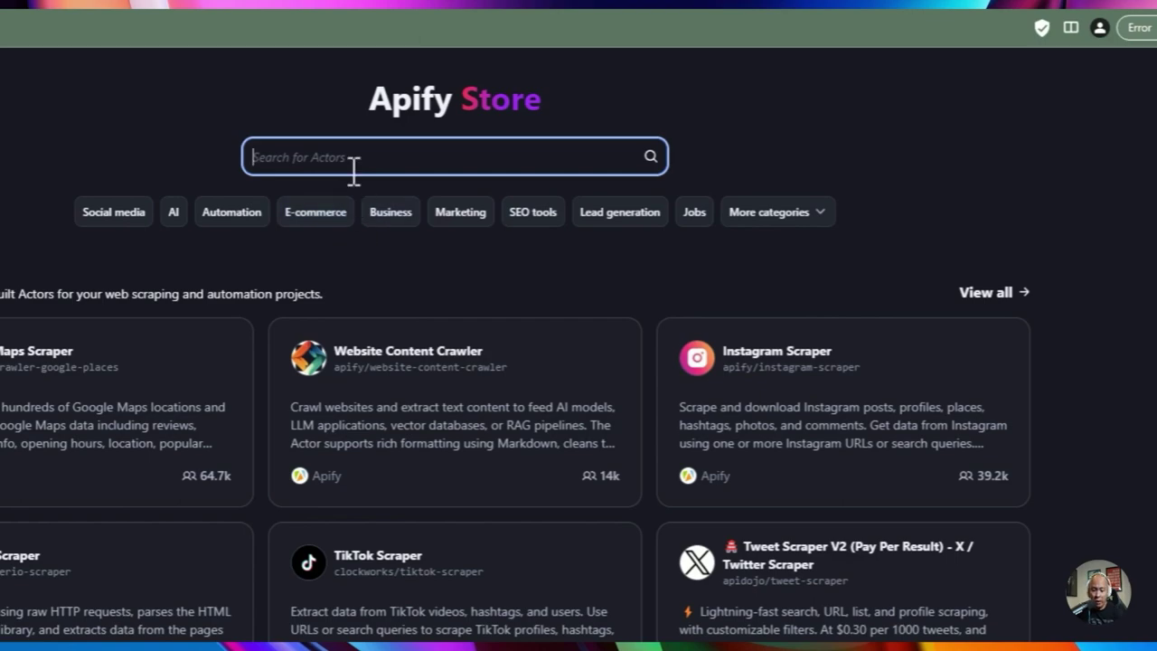
pyautogui.write('in')
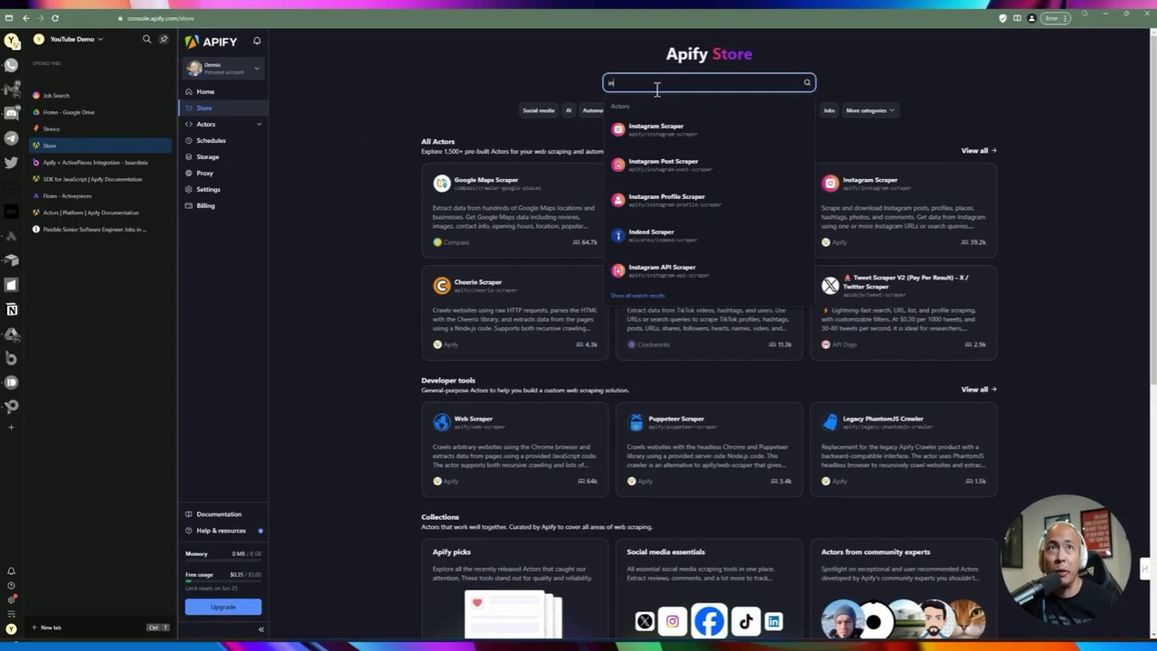
pyautogui.write('deed')
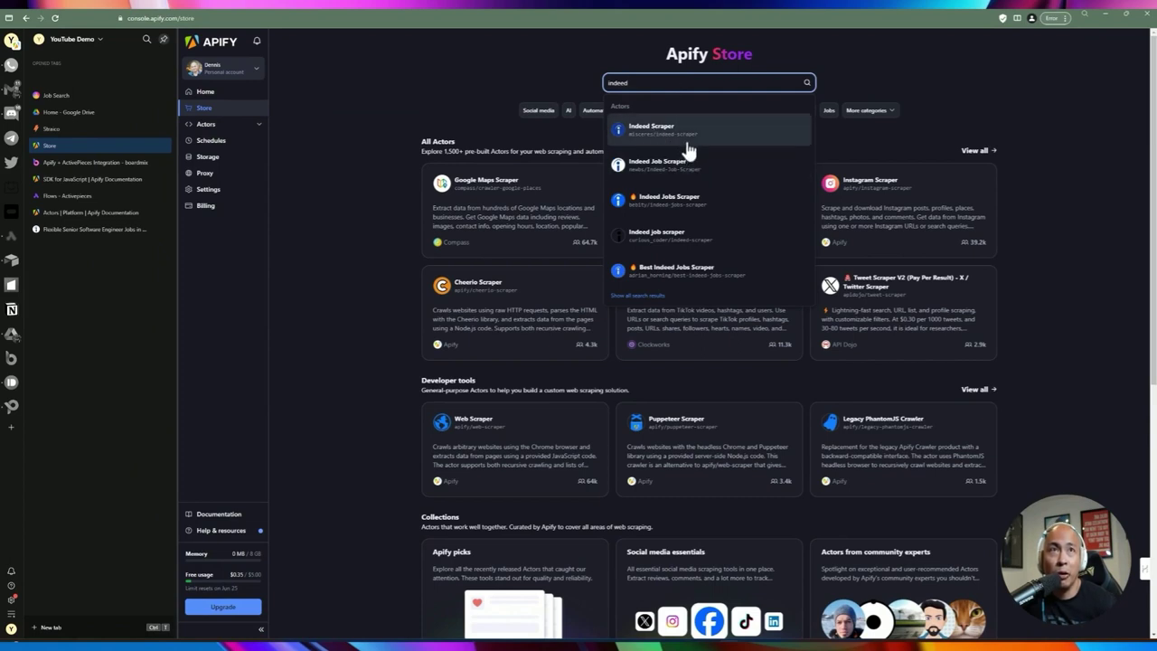
pyautogui.click(647, 298)
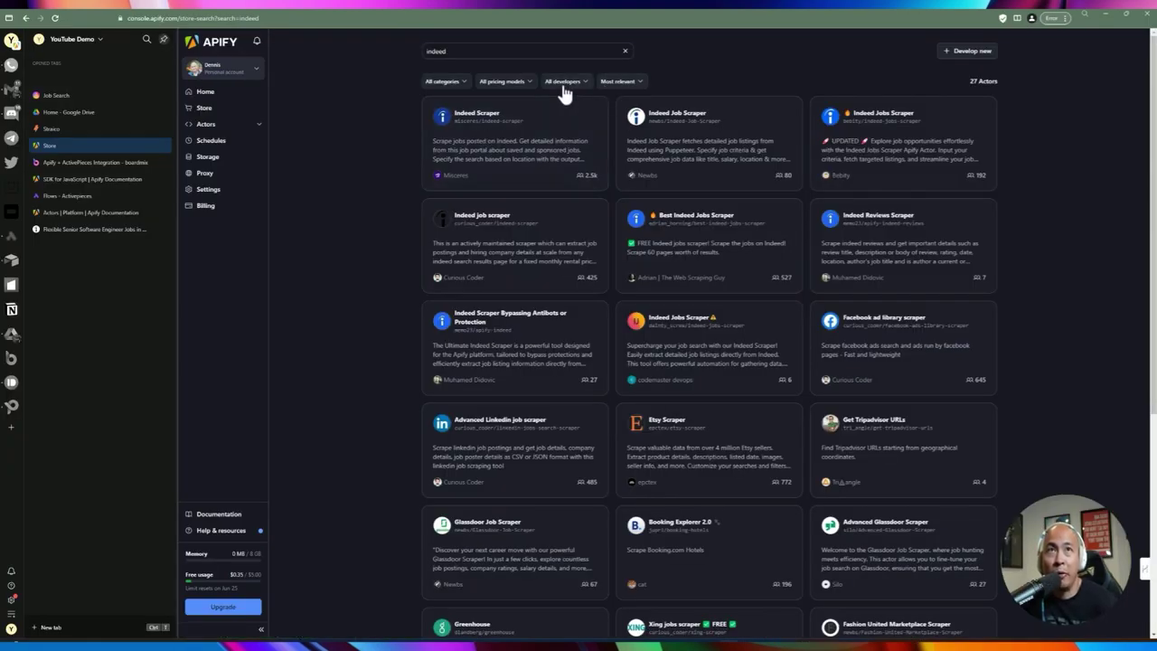
# Compare the pricing of the misceres Indeed Scraper and the newbs Indeed Job Scraper, returning to the search results after each.
pyautogui.click(496, 135)
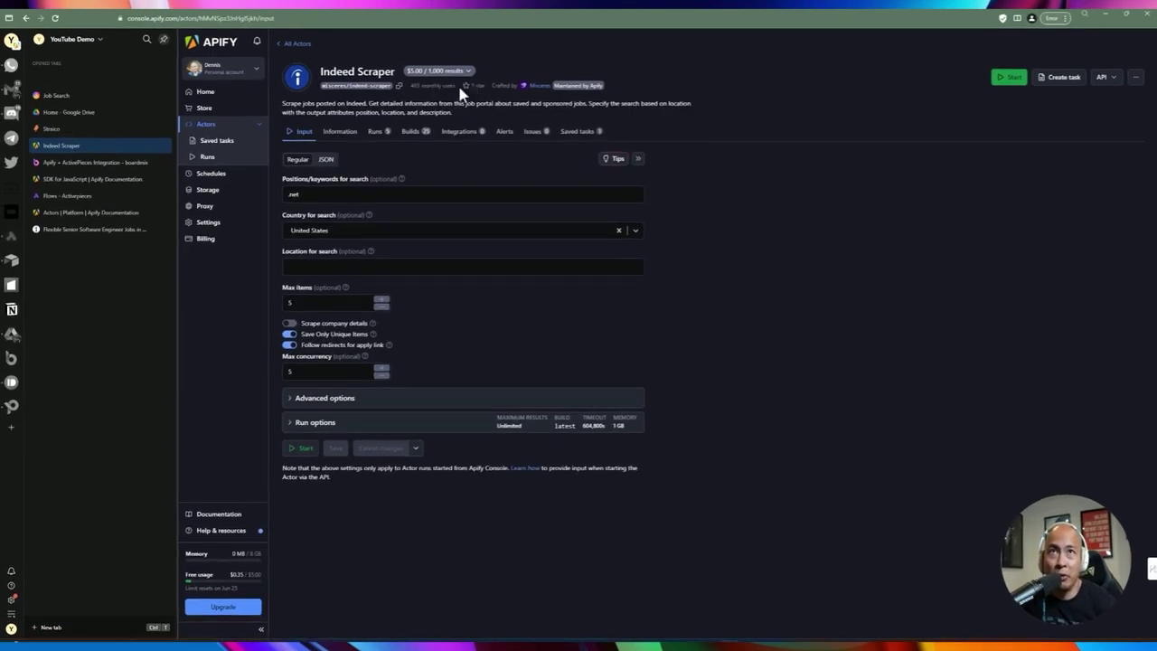
pyautogui.click(290, 44)
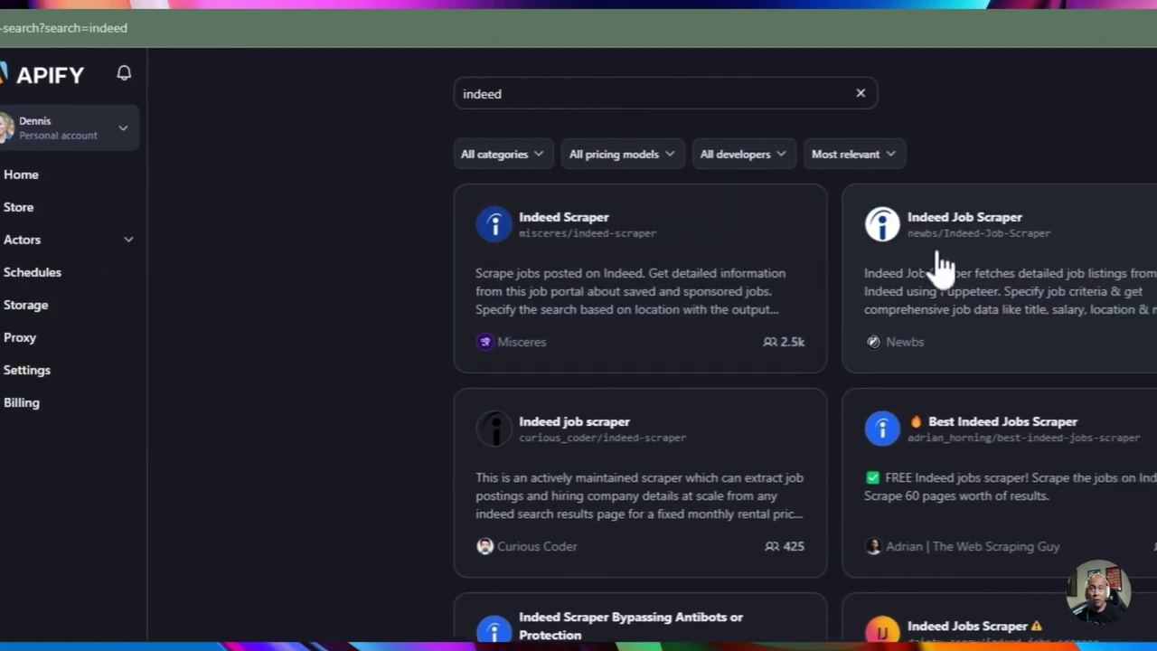
pyautogui.click(869, 230)
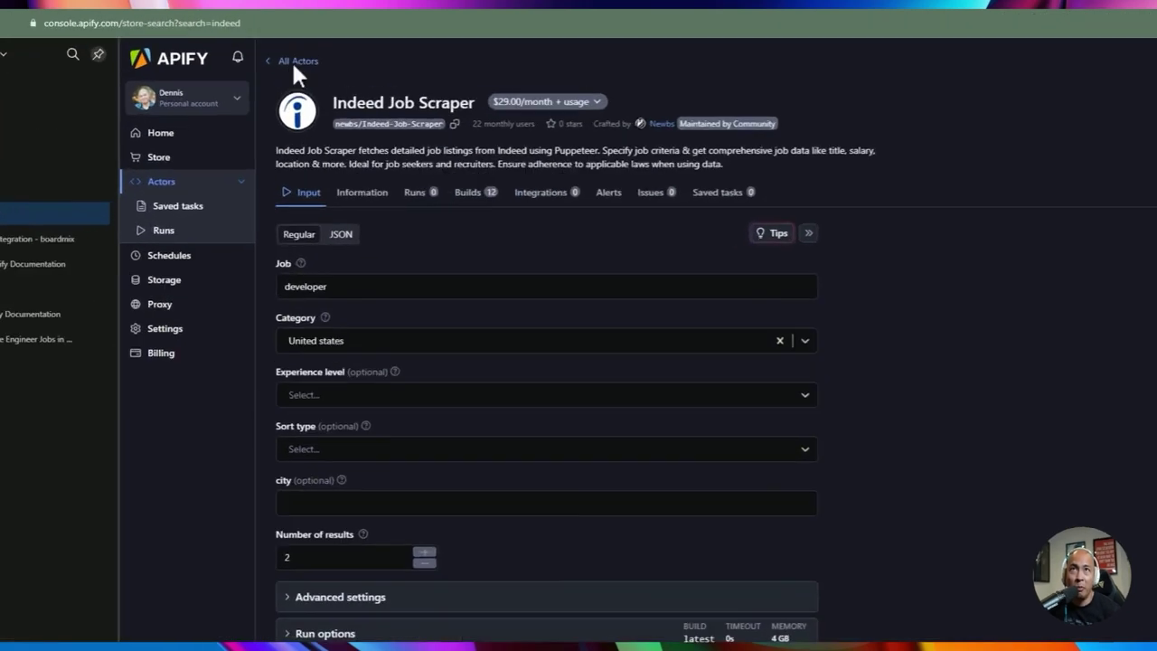
pyautogui.click(295, 44)
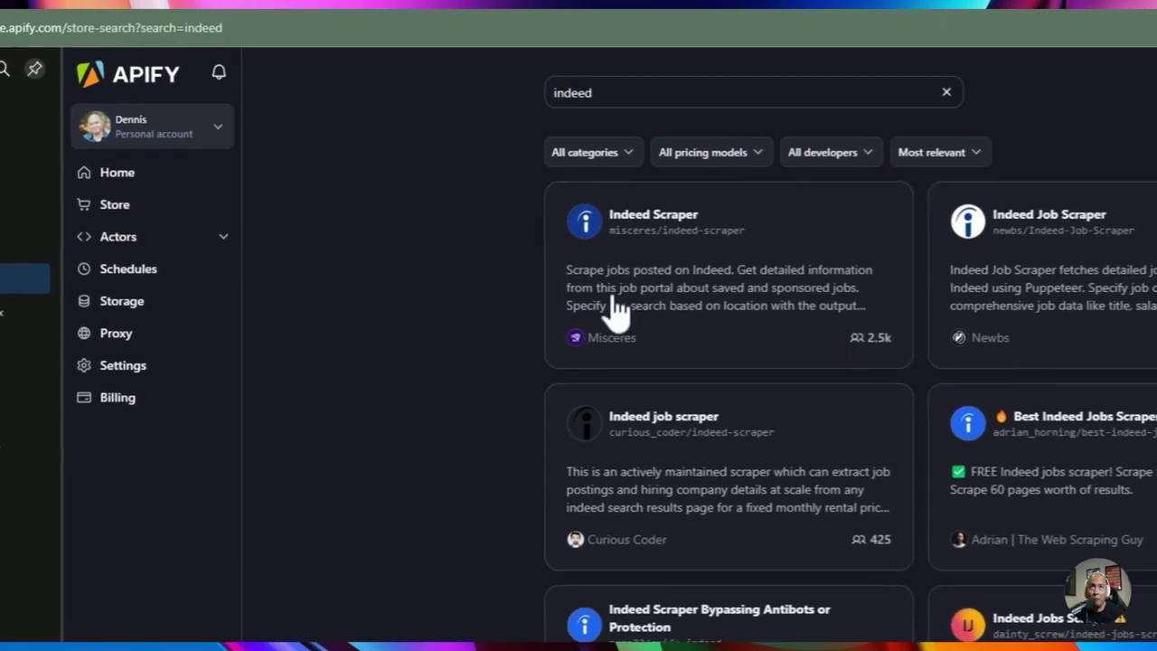
# Filter the results to actors maintained by Apify and open the Indeed Scraper.
pyautogui.click(656, 155)
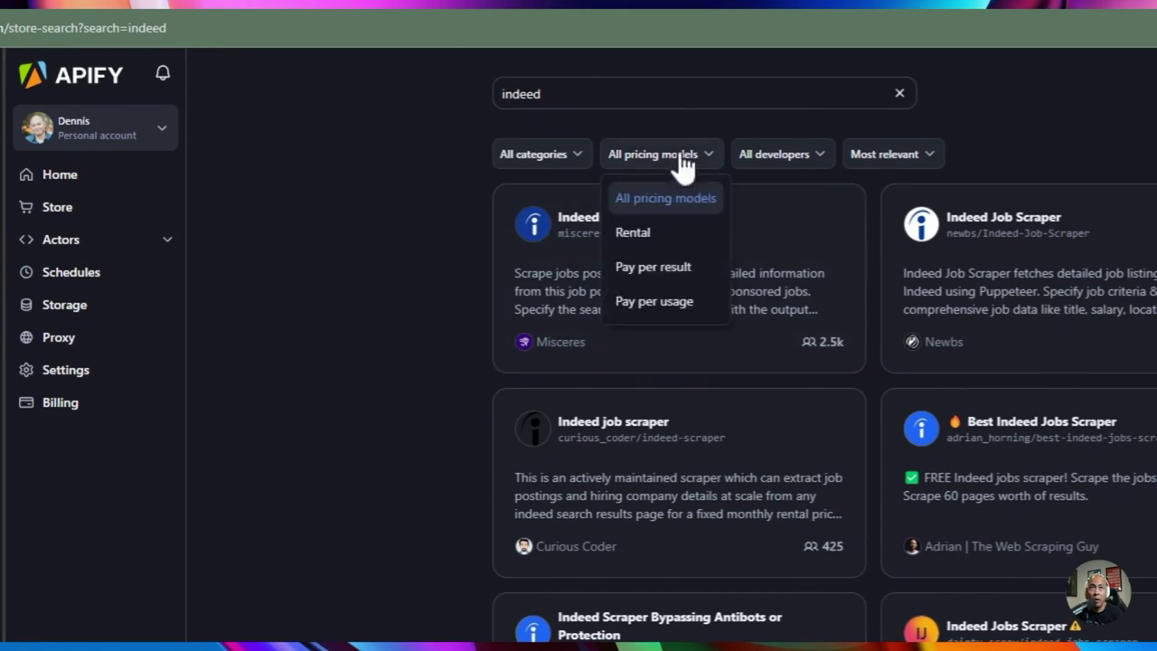
pyautogui.click(805, 161)
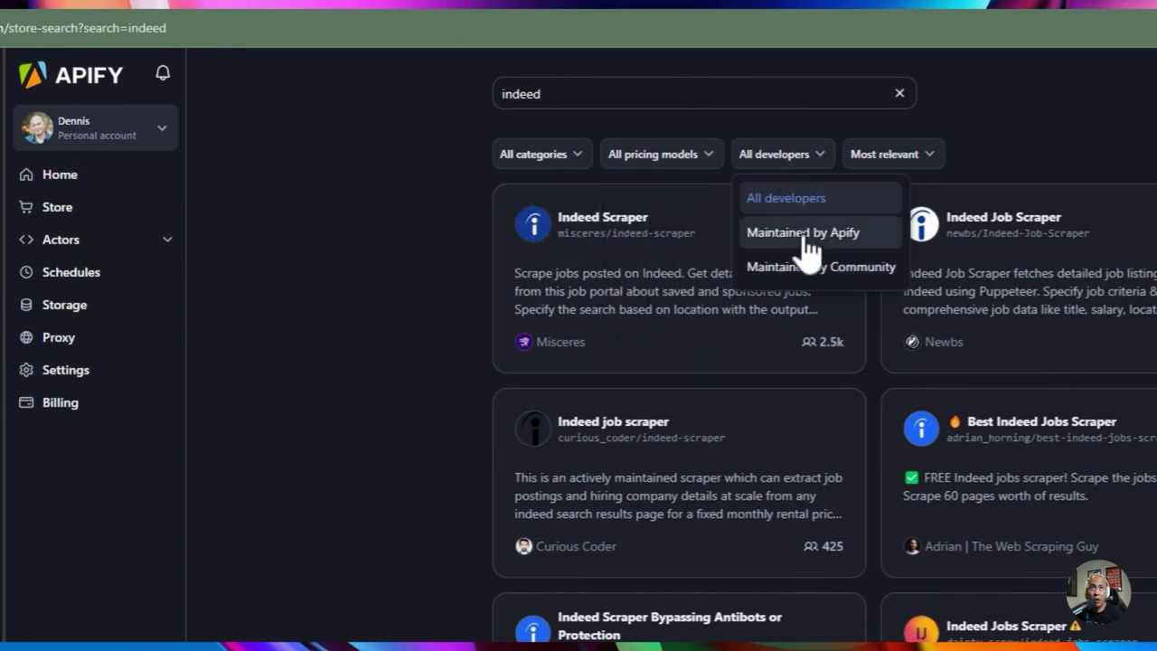
pyautogui.click(803, 235)
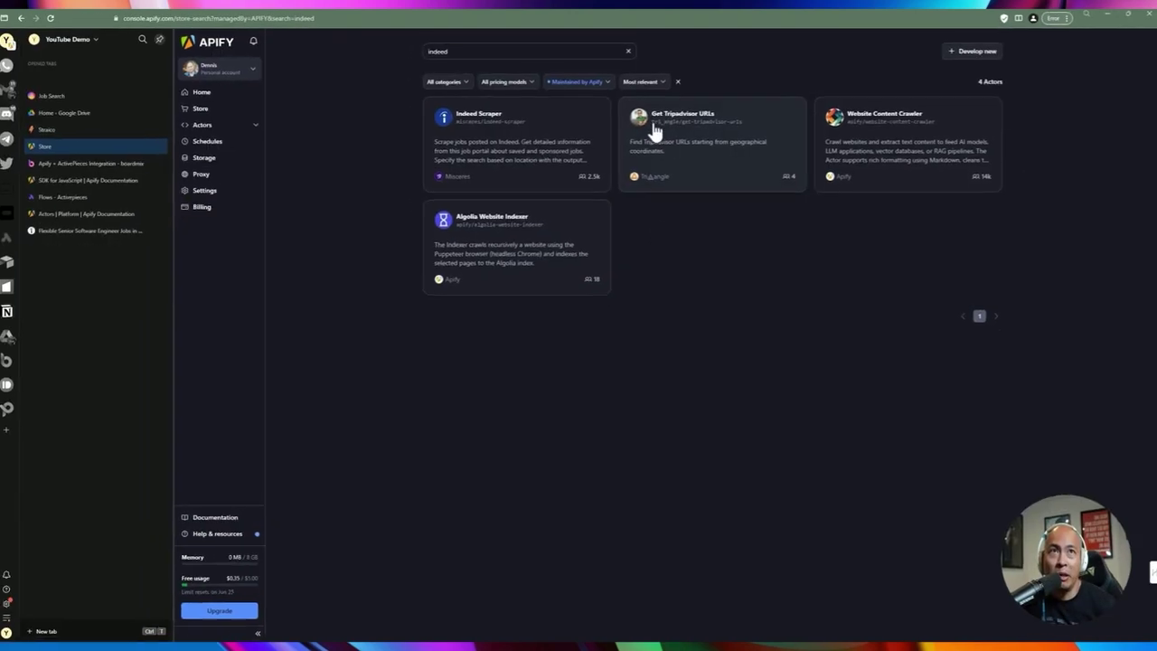
pyautogui.click(554, 163)
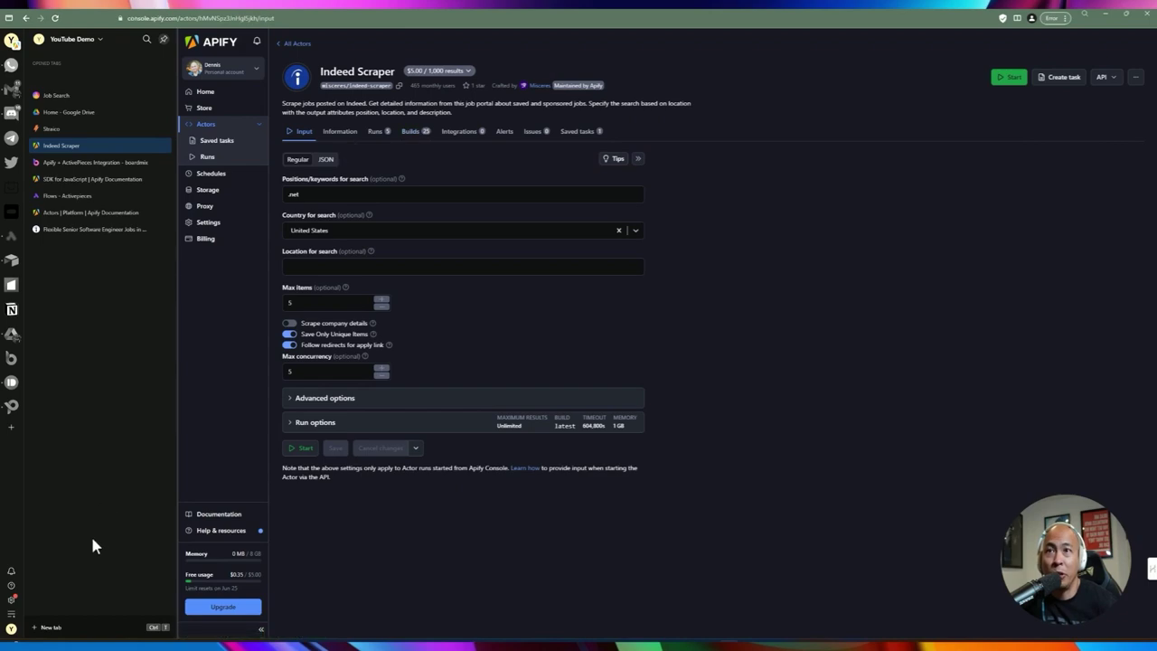
# Check the account's free usage allowance and the Indeed Scraper's maximum items input.
pyautogui.moveTo(260, 575); pyautogui.dragTo(246, 575)
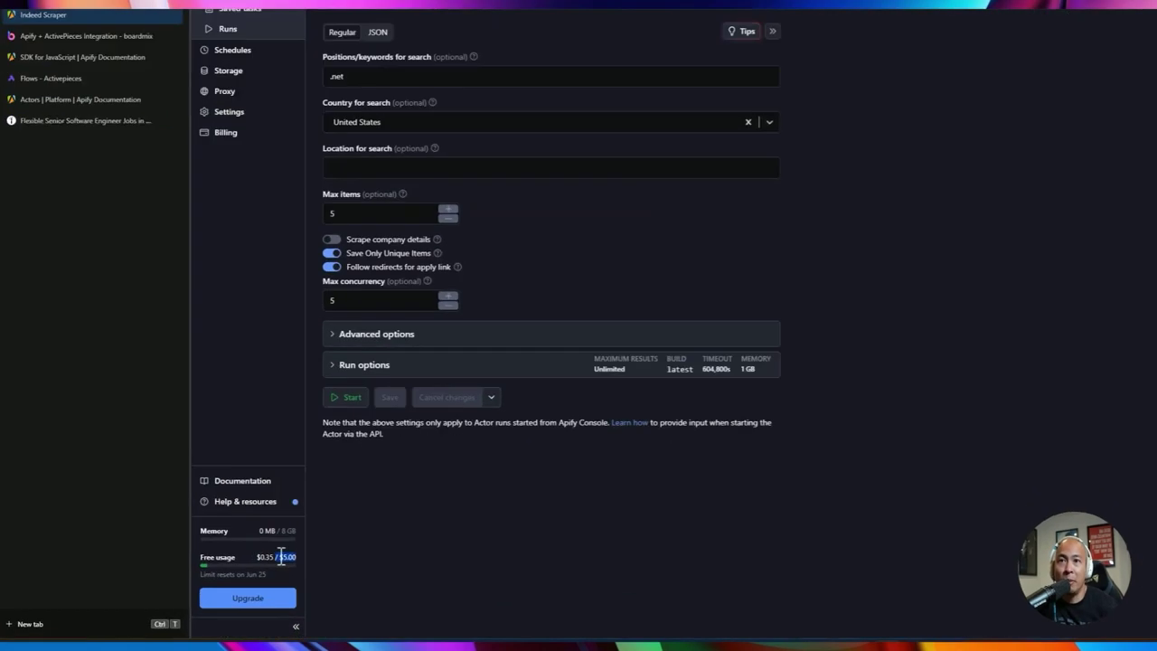
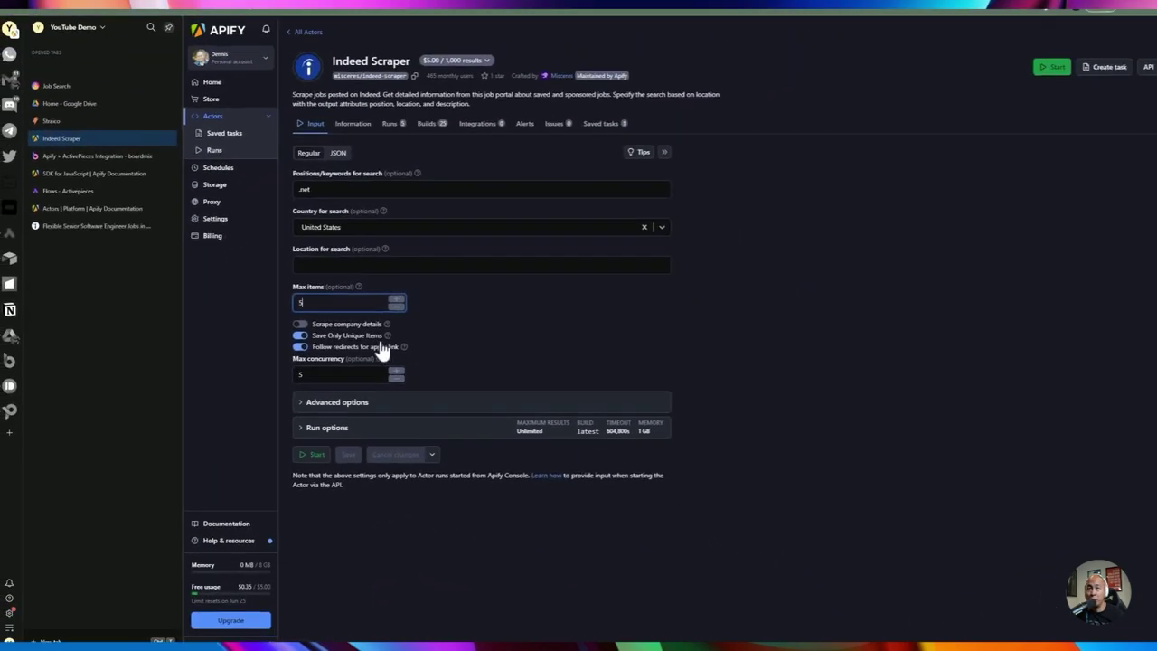
pyautogui.moveTo(526, 297); pyautogui.dragTo(476, 296)
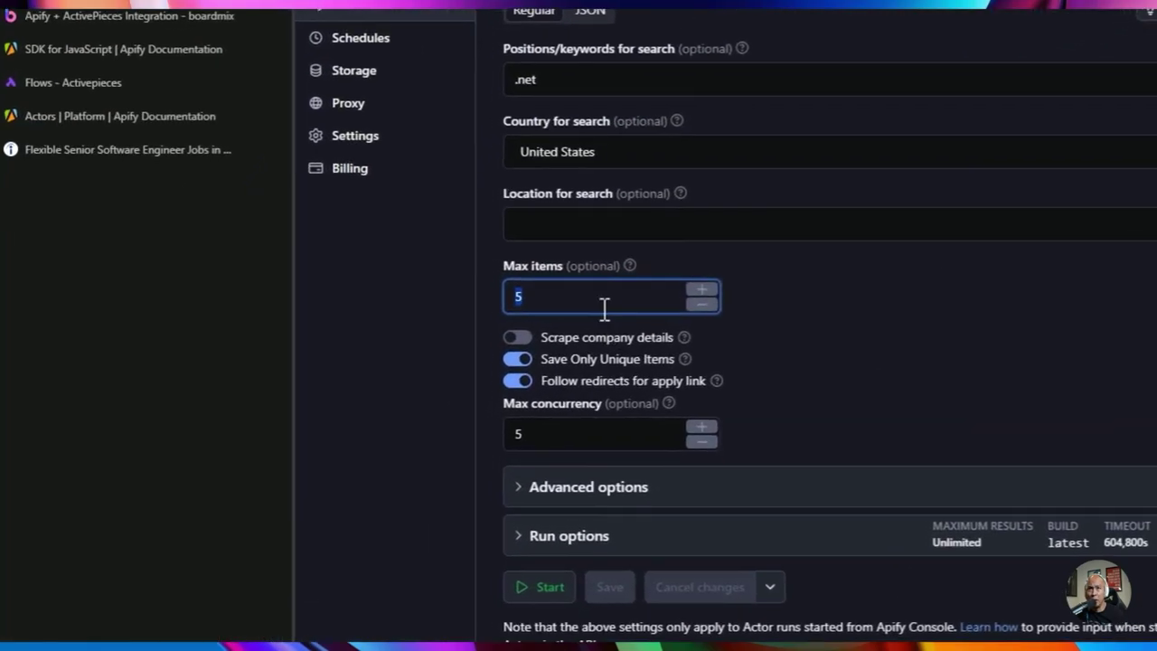
pyautogui.click(541, 295)
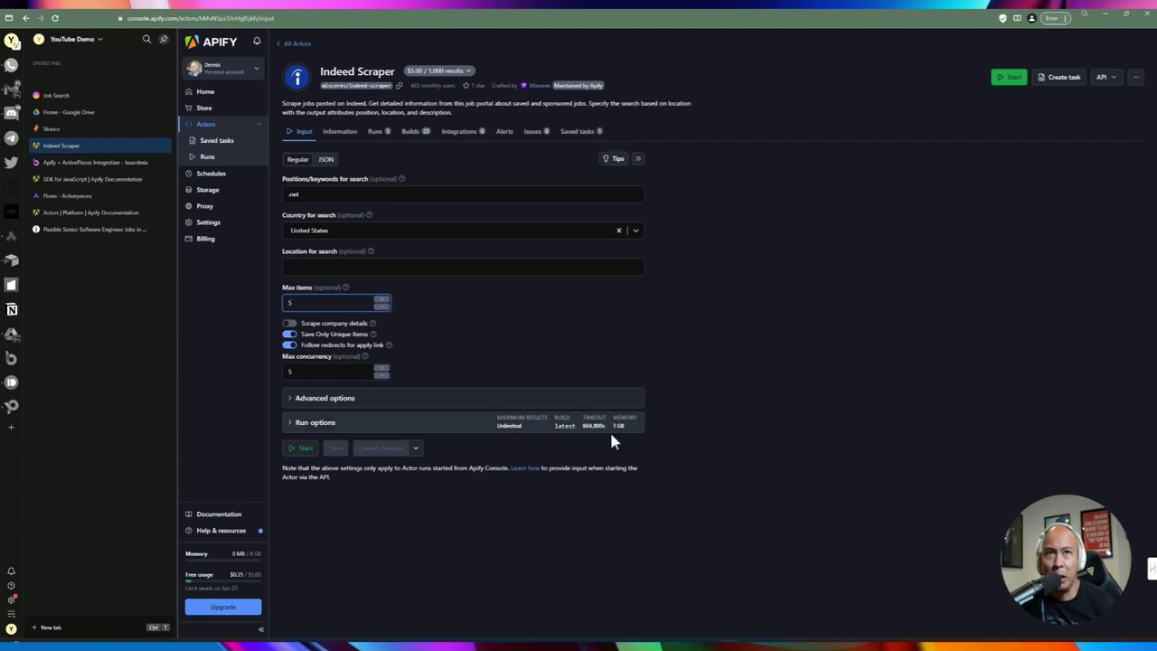
# Expand the Indeed Scraper's run options and examine the build choices, timeout, memory and charged-results limit.
pyautogui.scroll(-1, 307, 429)
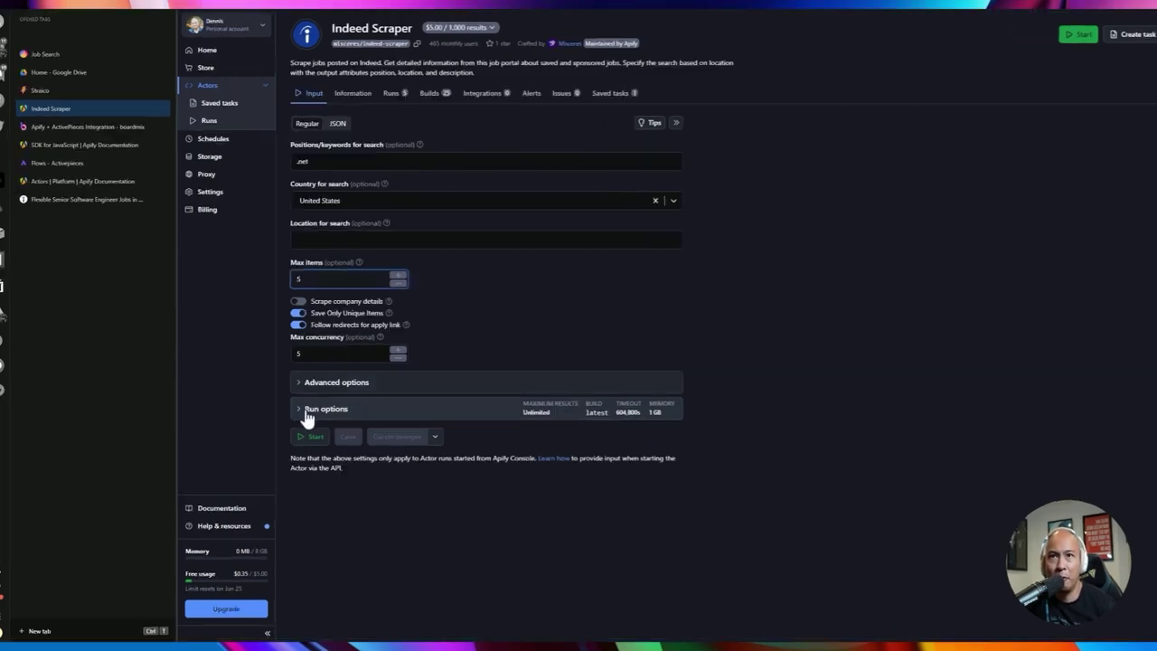
pyautogui.click(300, 412)
pyautogui.click(396, 429)
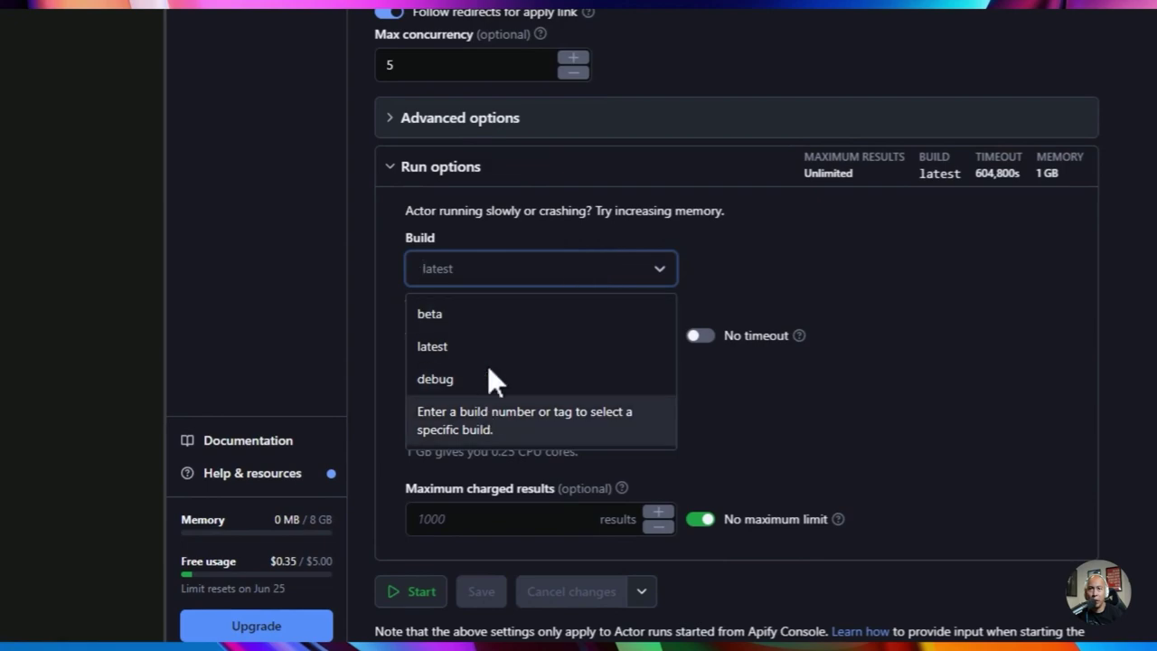
pyautogui.click(666, 293)
pyautogui.click(479, 335)
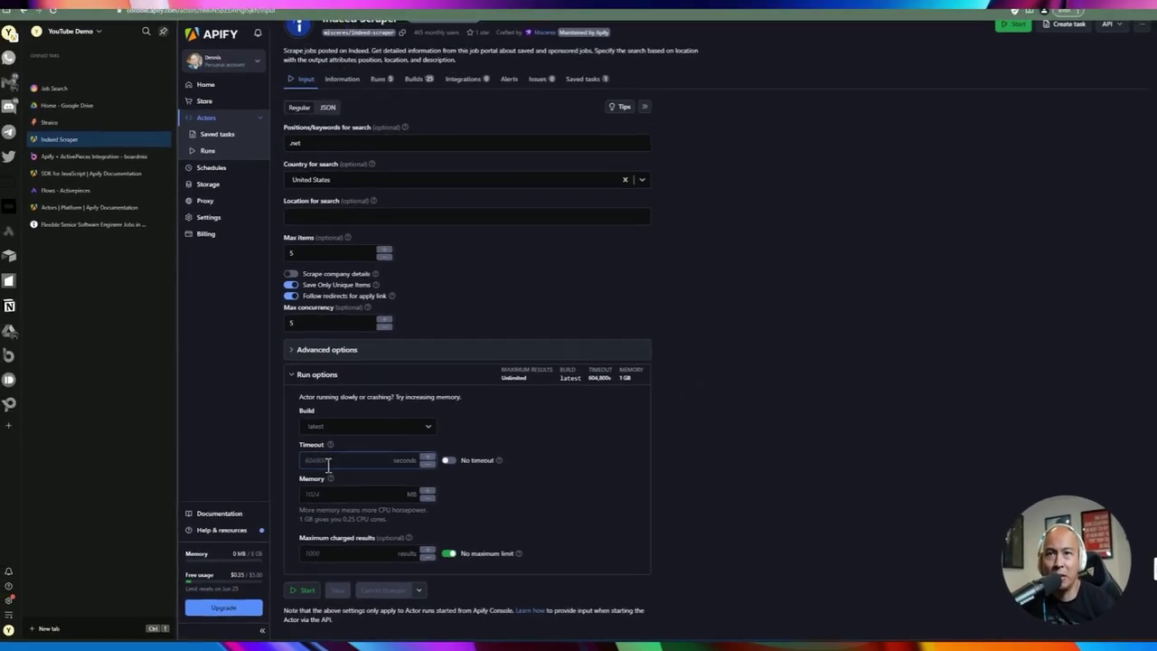
pyautogui.click(488, 485)
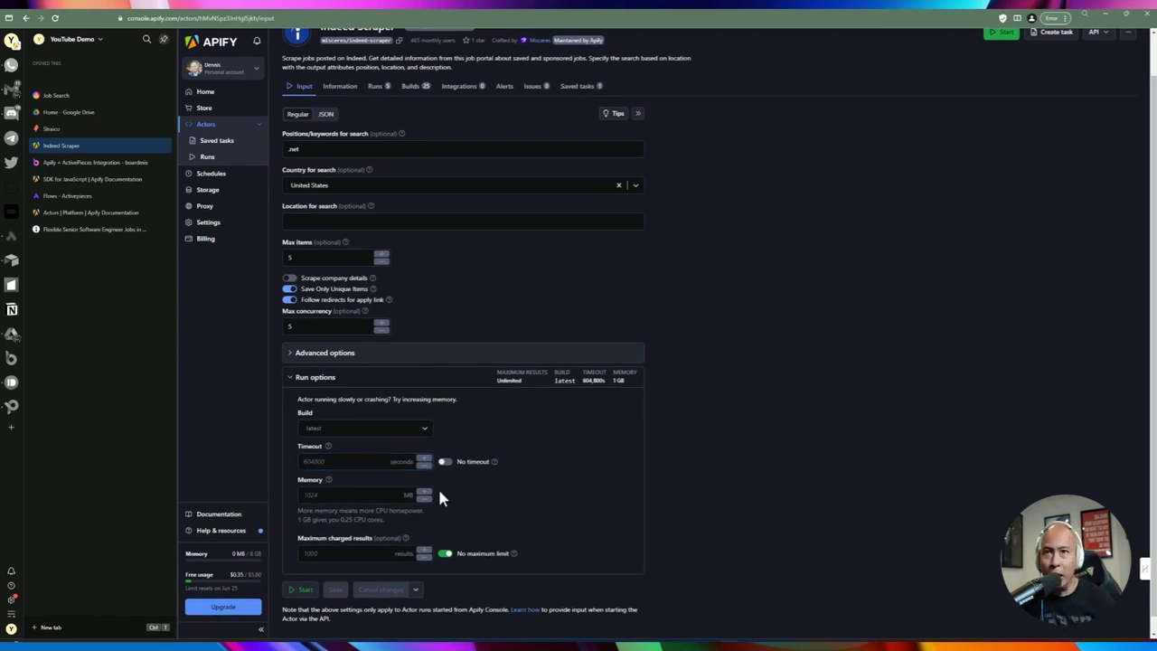
pyautogui.scroll(-1, 504, 446)
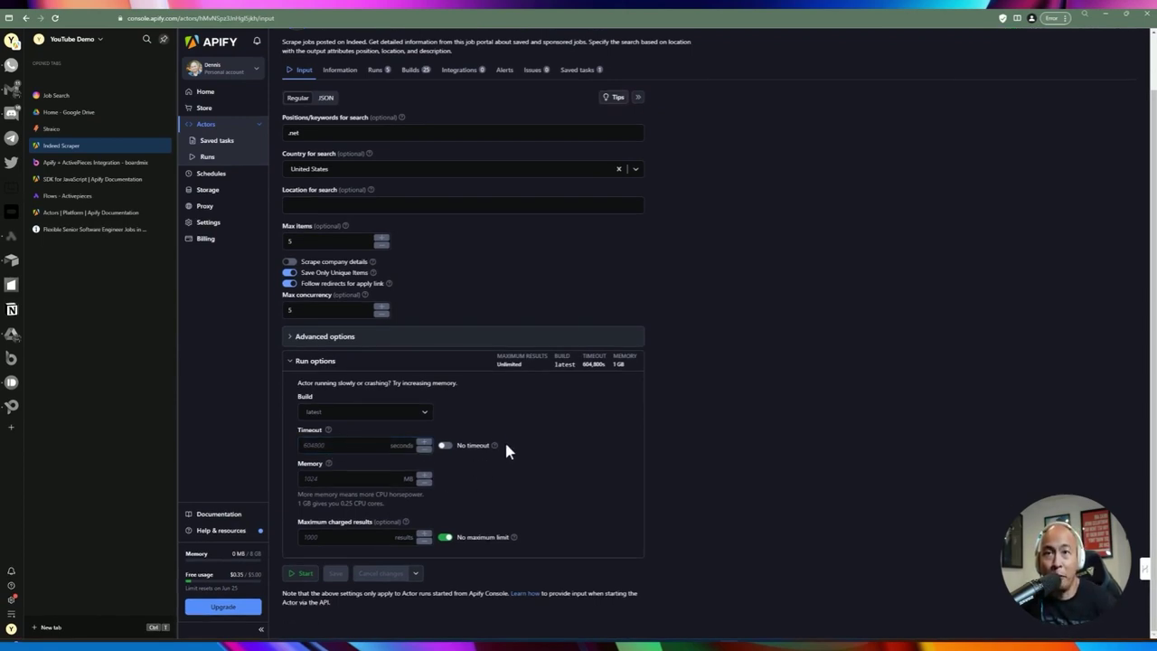
pyautogui.scroll(3, 467, 253)
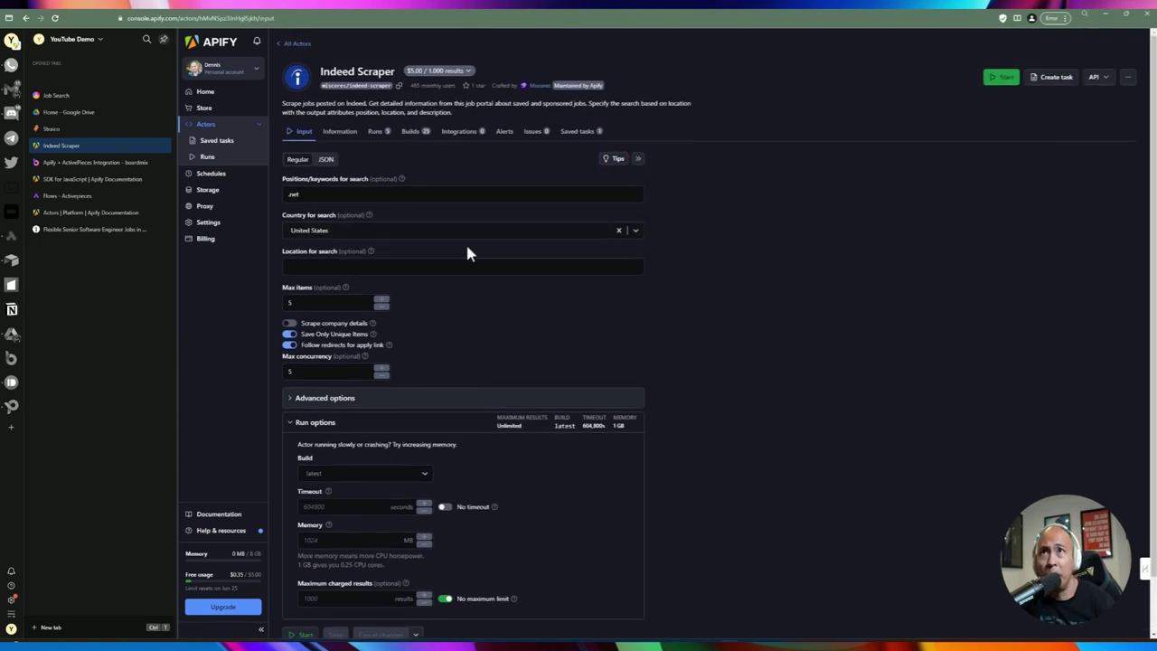
# Review the Indeed Scraper's position keyword and location inputs.
pyautogui.click(526, 187)
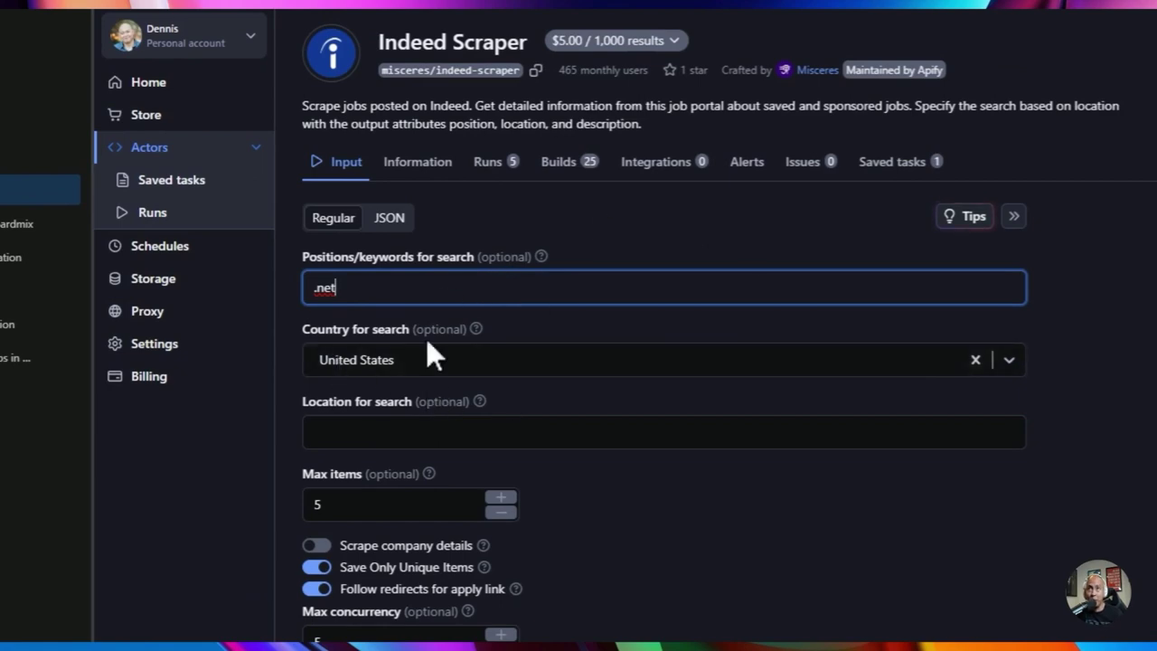
pyautogui.moveTo(332, 287); pyautogui.dragTo(293, 287)
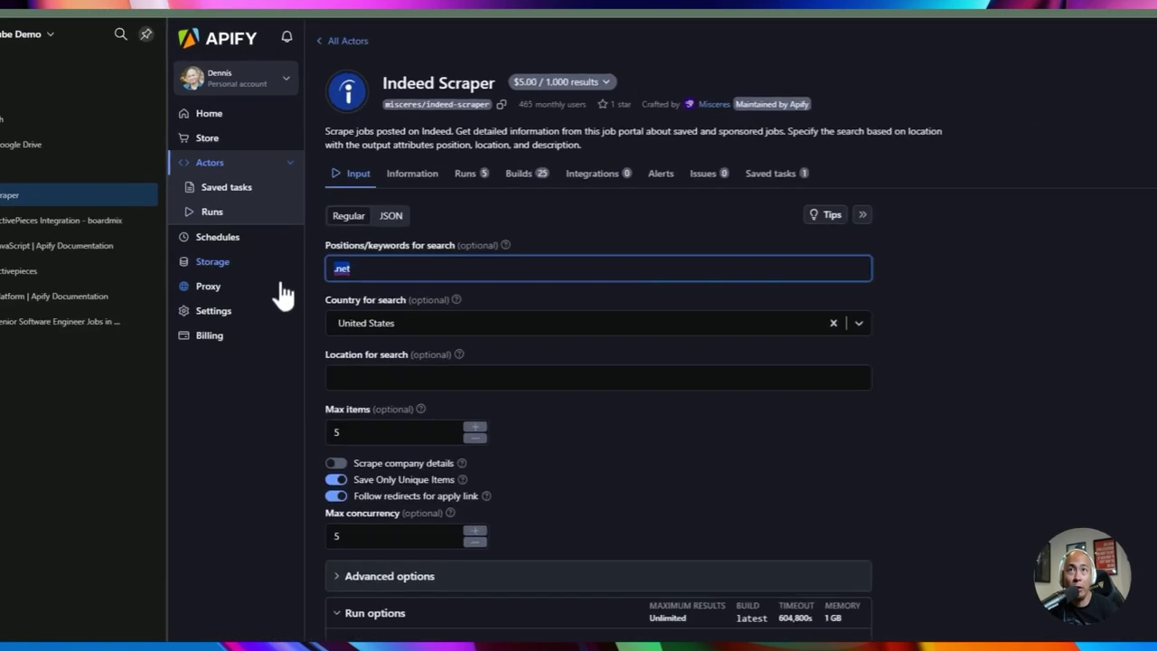
pyautogui.click(401, 377)
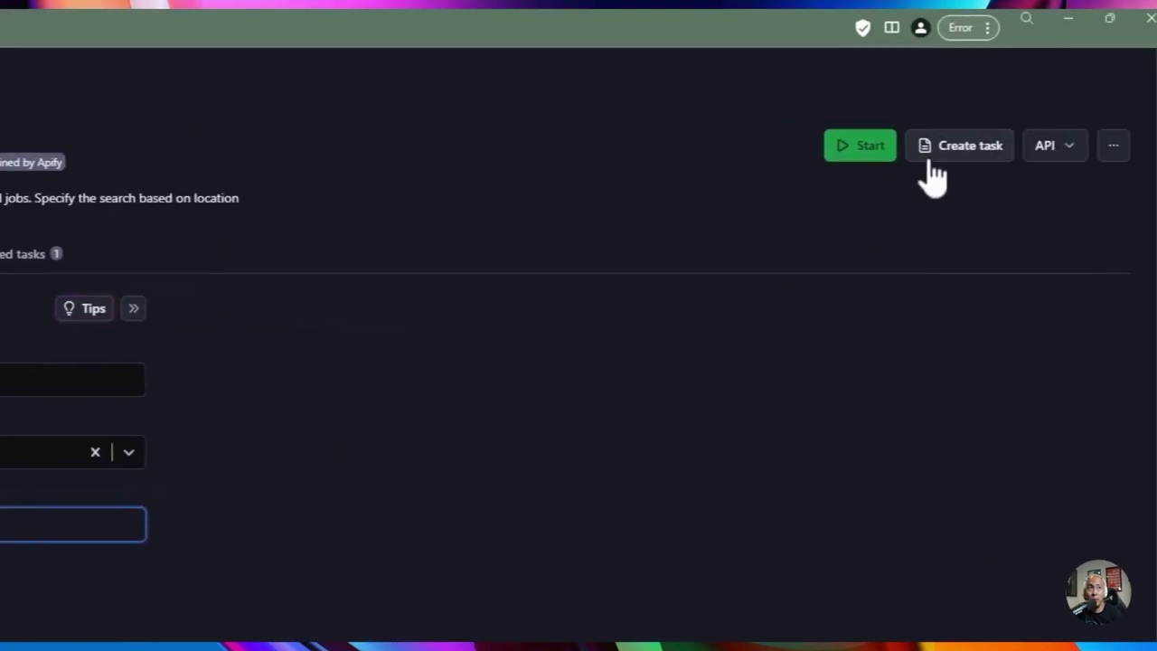
pyautogui.click(932, 171)
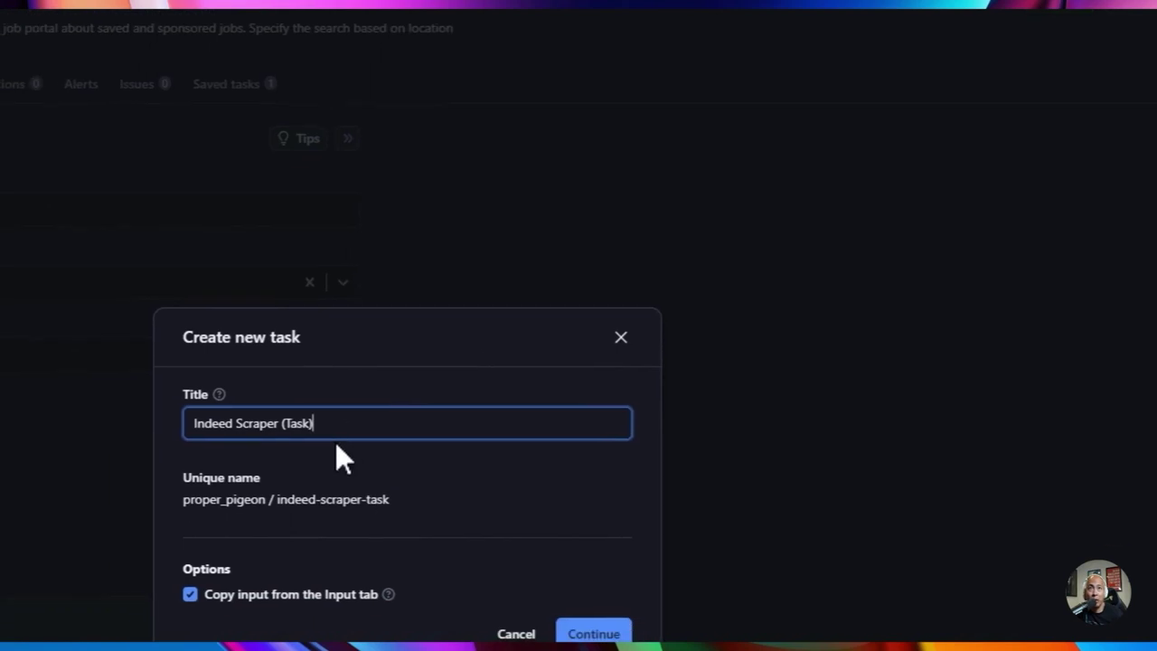
pyautogui.moveTo(333, 423); pyautogui.dragTo(209, 470)
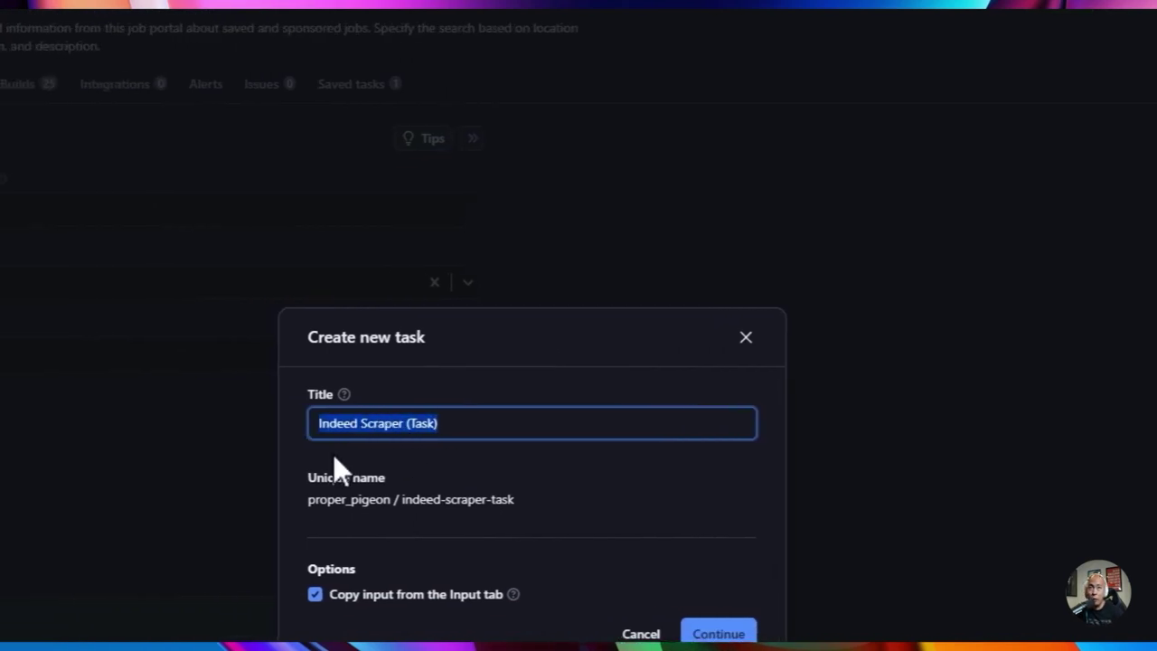
pyautogui.click(641, 633)
# Set the Indeed Scraper's search position to "software engineer" and its location to "Los Angeles, CA".
pyautogui.write('s')
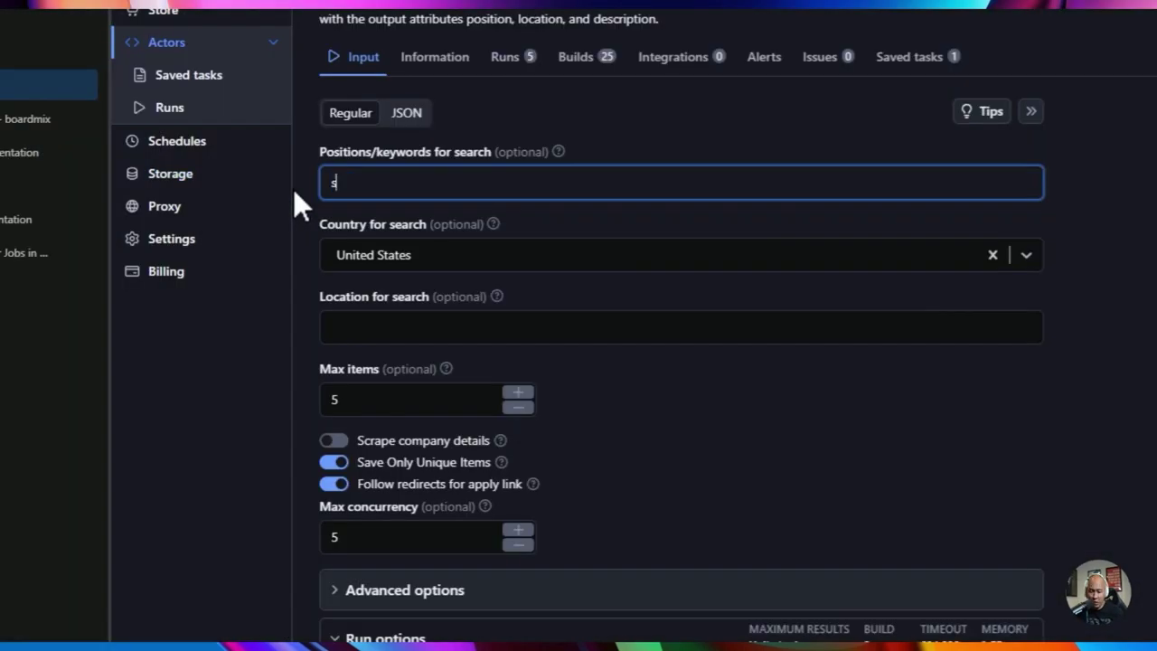
pyautogui.write('oftware engineer')
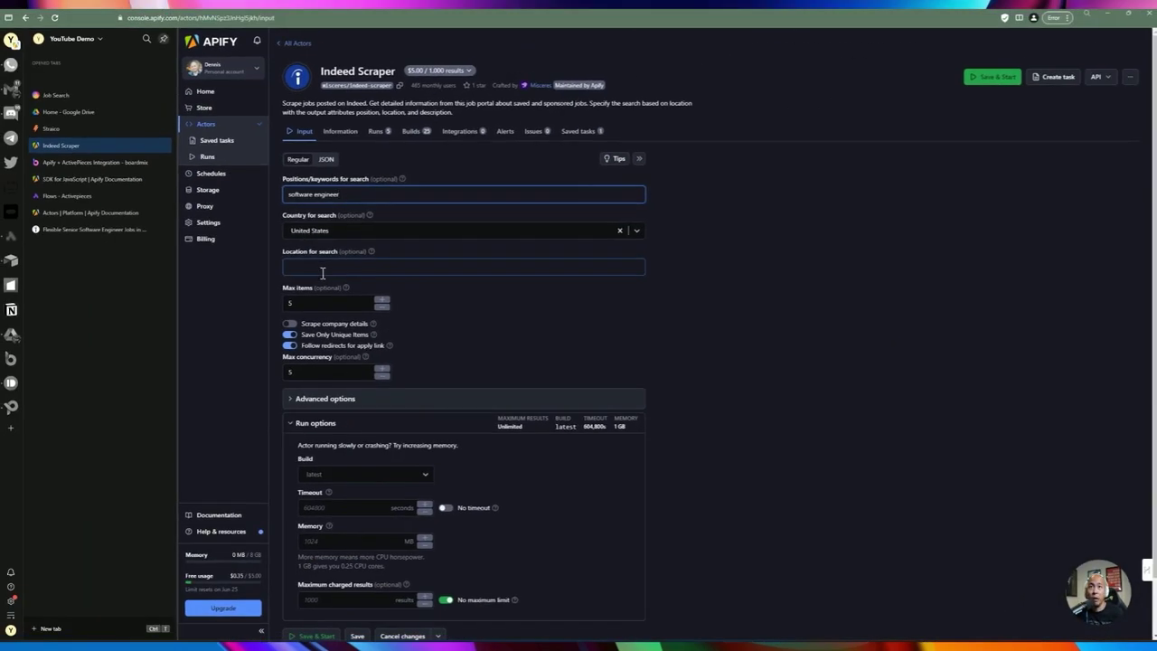
pyautogui.click(322, 269)
pyautogui.write('Los Angeles, CA')
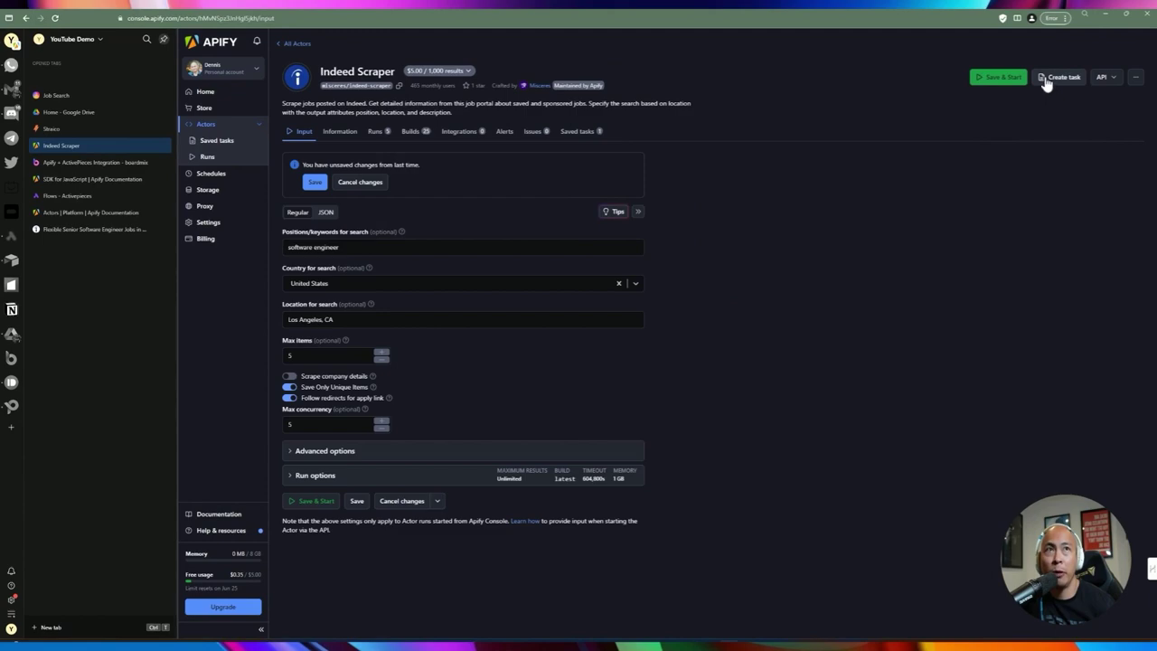
# Create a new task from the Indeed Scraper titled "Indeed Scraper for Software Engineer", keeping the copy-input option.
pyautogui.click(1046, 82)
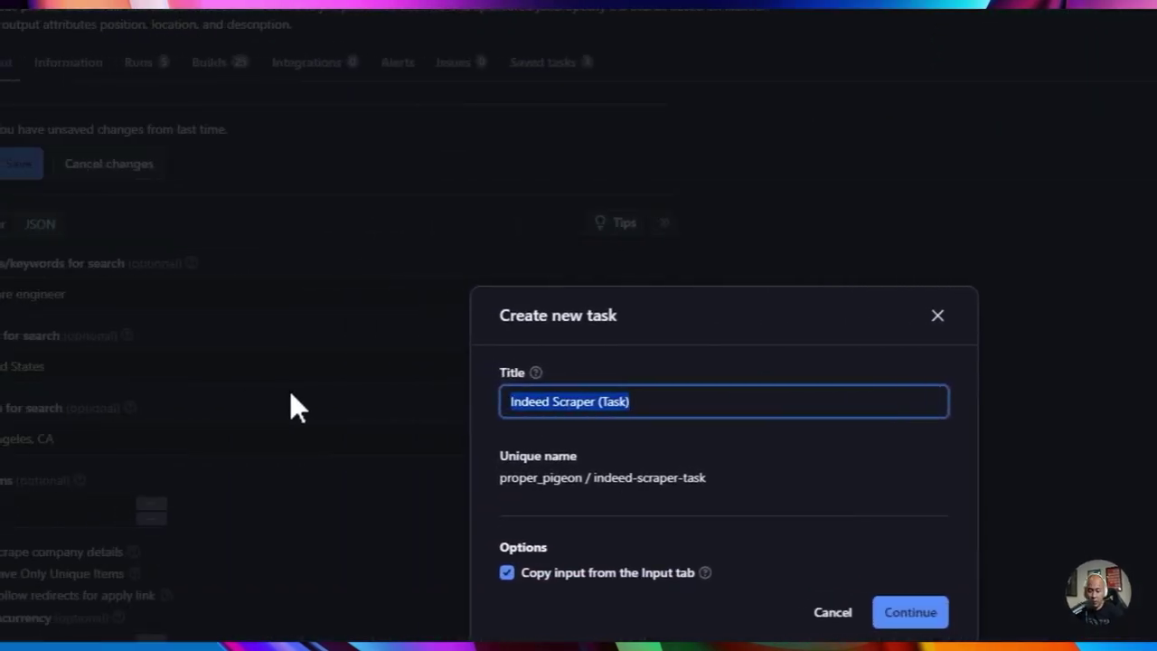
pyautogui.write('Indee')
pyautogui.press('BackSpace')
pyautogui.press('BackSpace')
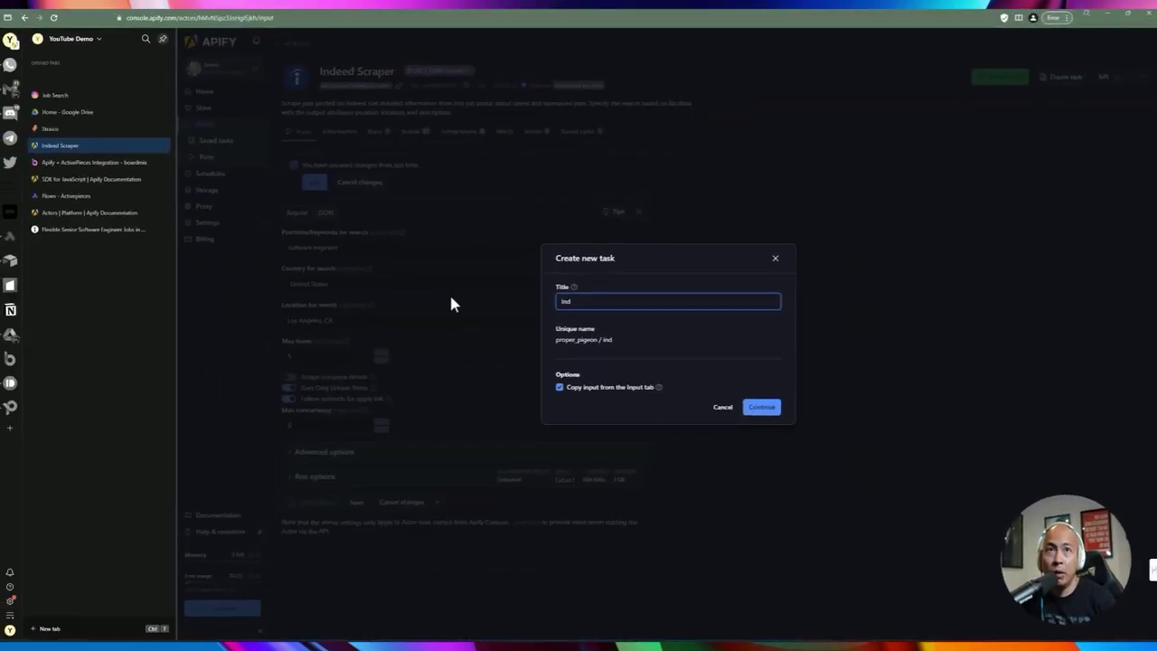
pyautogui.write('eed Scraper for ')
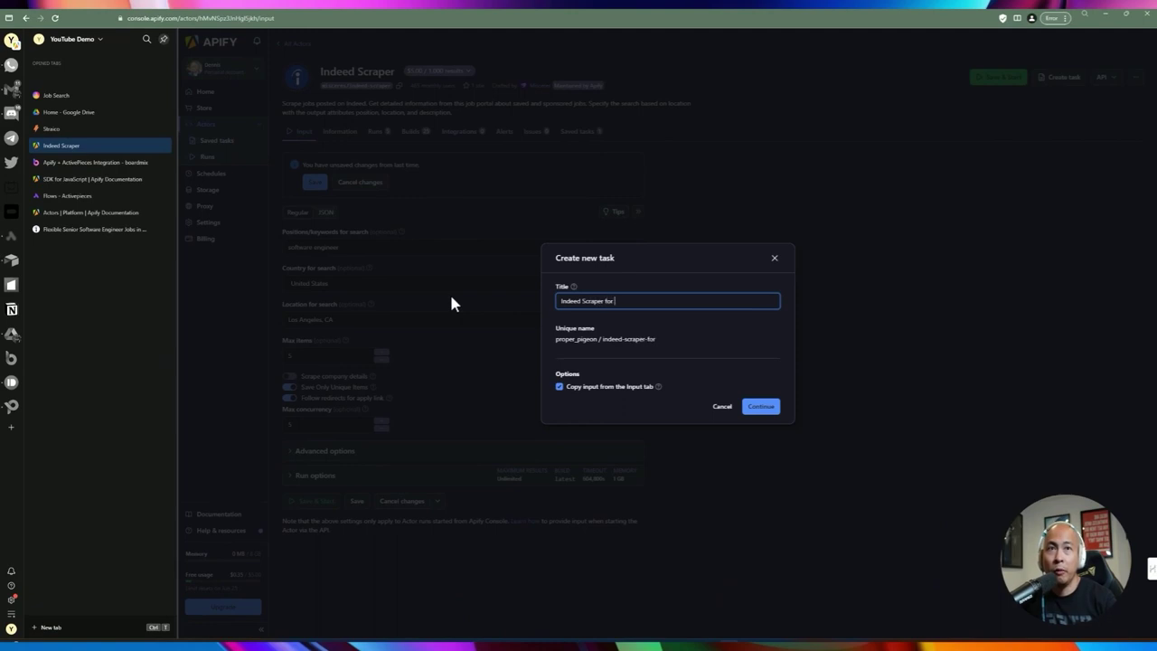
pyautogui.write('Software Engineer')
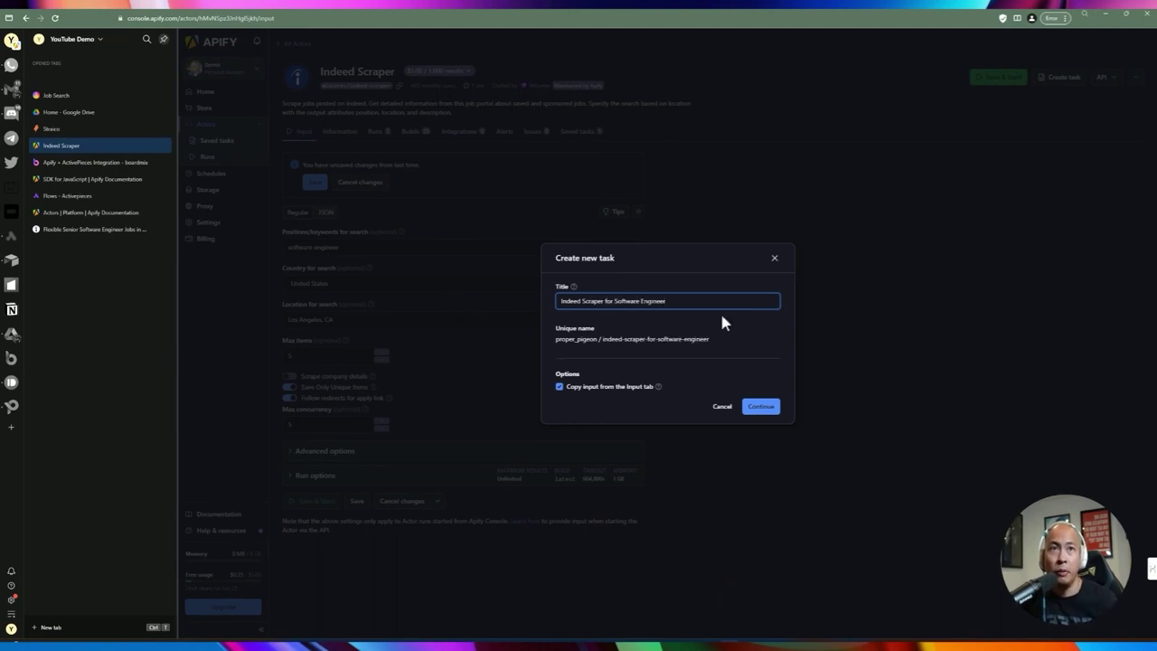
pyautogui.click(766, 408)
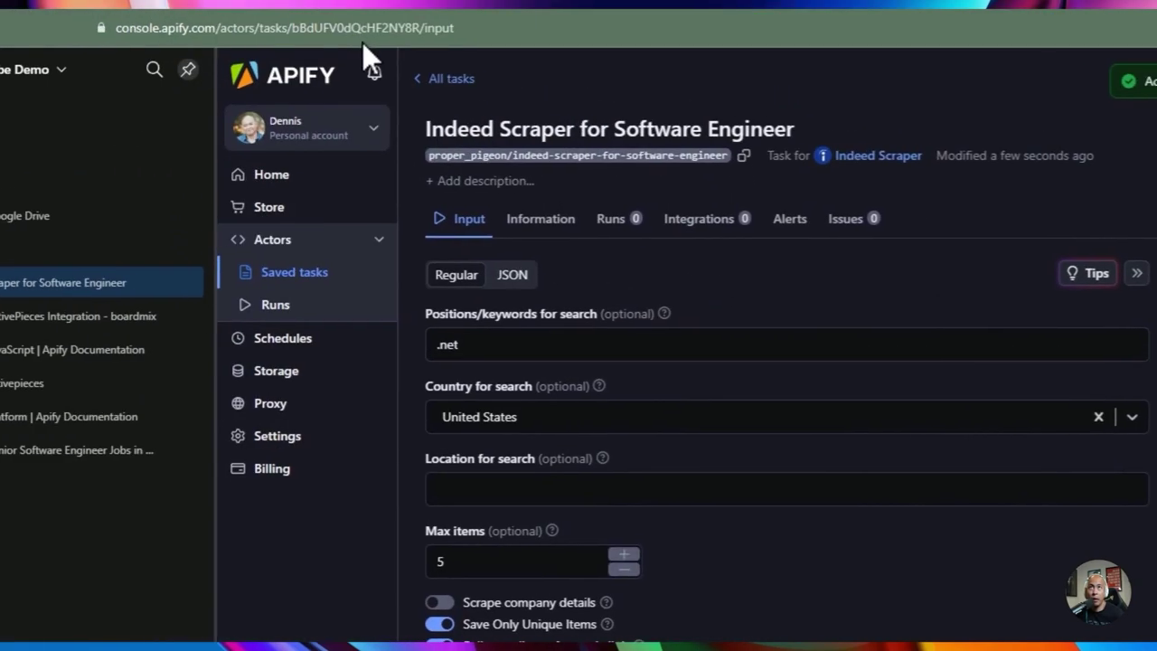
# Set the new task's search position to "software engineer" and its location to "Los Angeles, CA".
pyautogui.moveTo(481, 345); pyautogui.dragTo(318, 342)
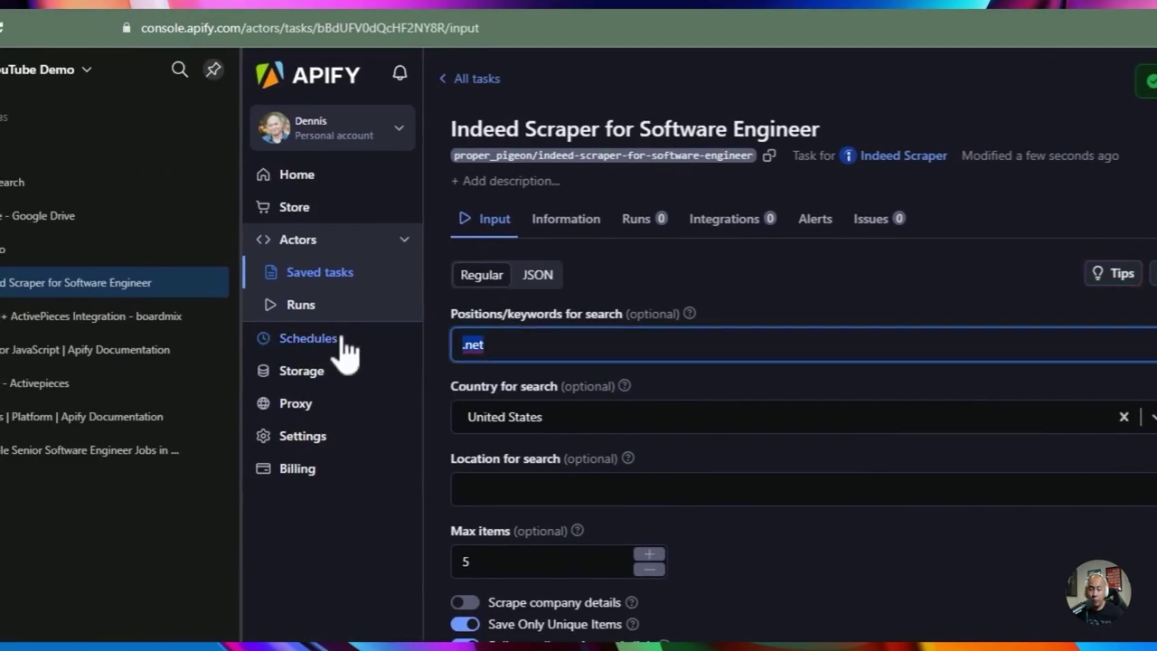
pyautogui.press('BackSpace')
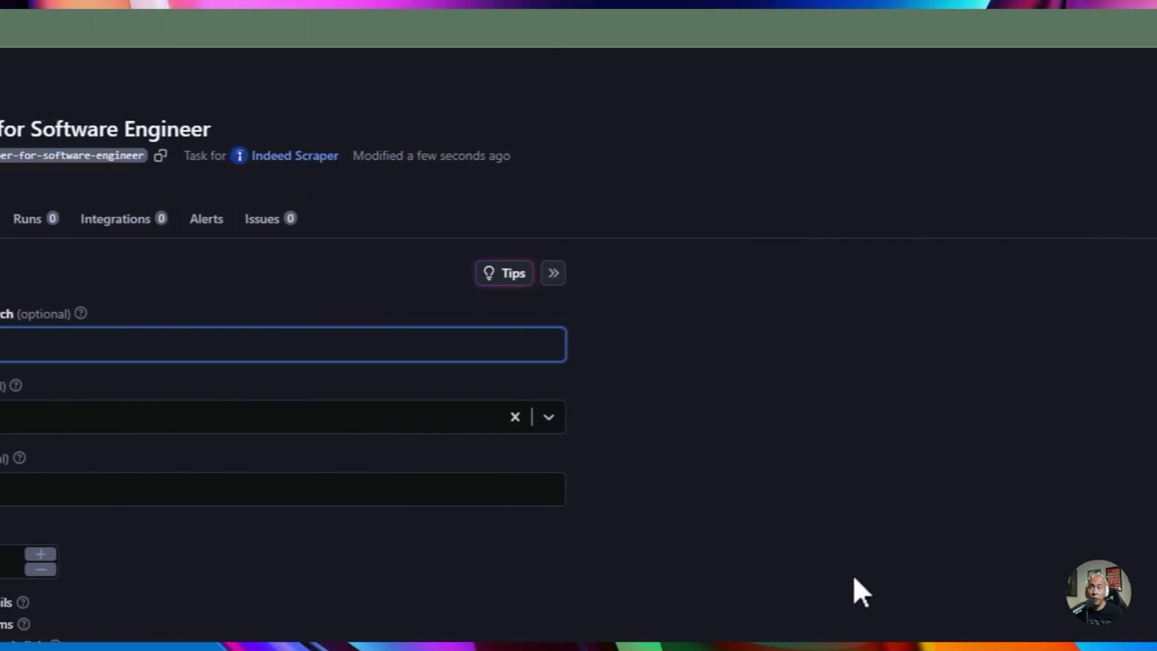
pyautogui.write('software engineer')
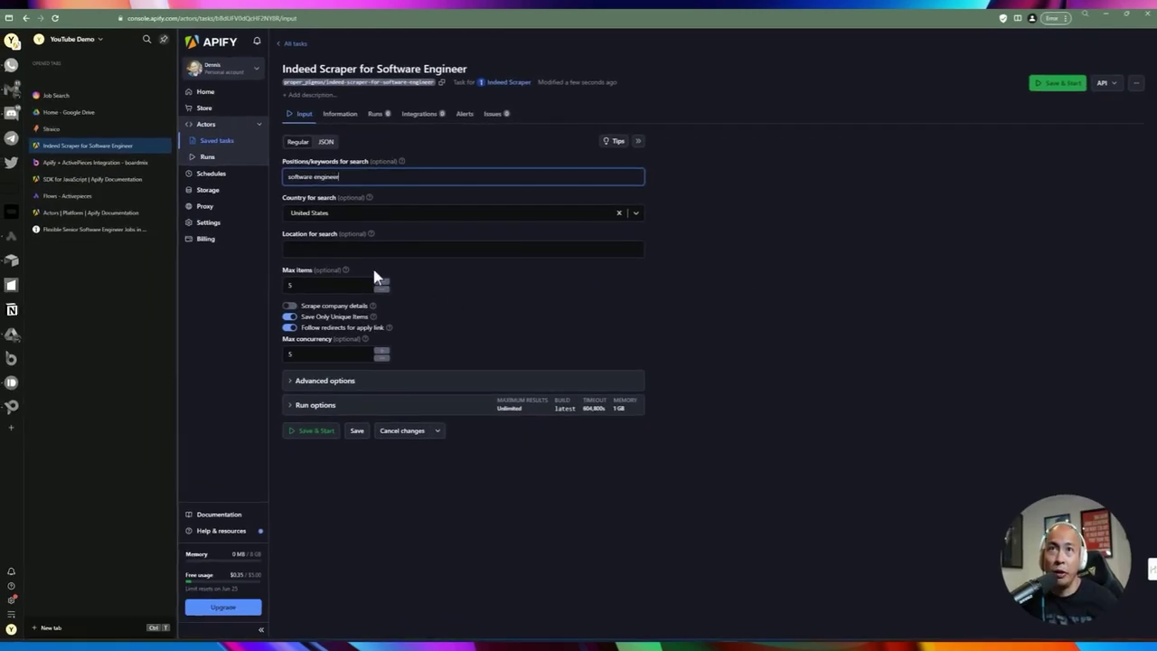
pyautogui.click(337, 247)
pyautogui.write('Los Angeles, CA')
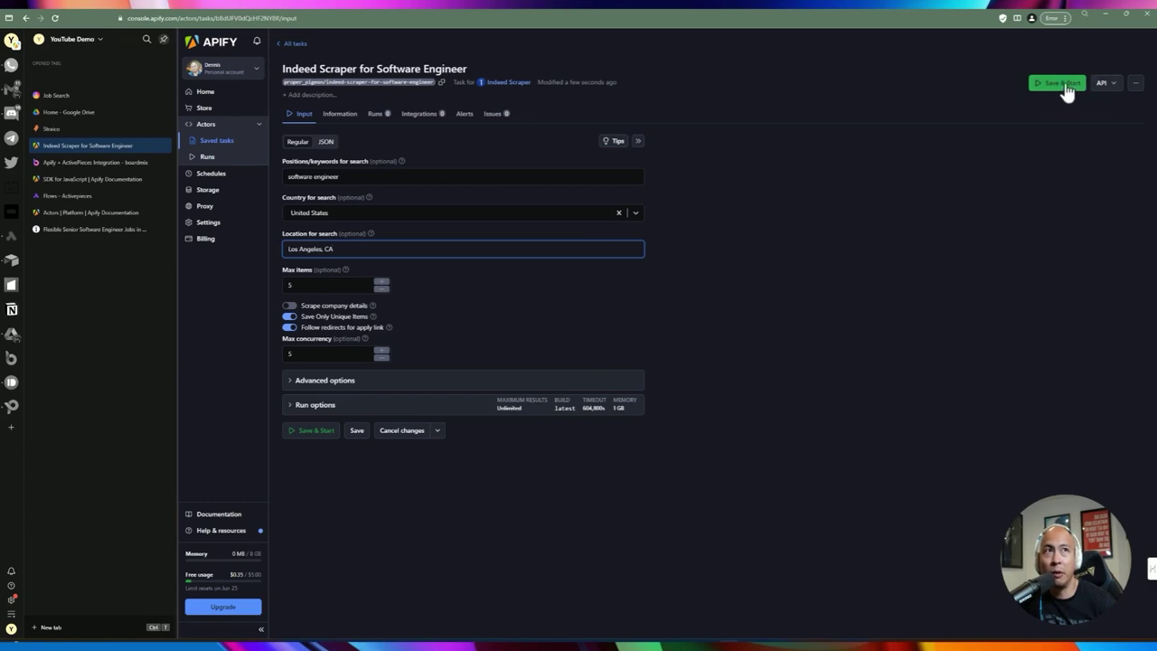
# Reopen the "Indeed Scraper for Software Engineer" task from the saved tasks and save its pending input changes.
pyautogui.click(1135, 82)
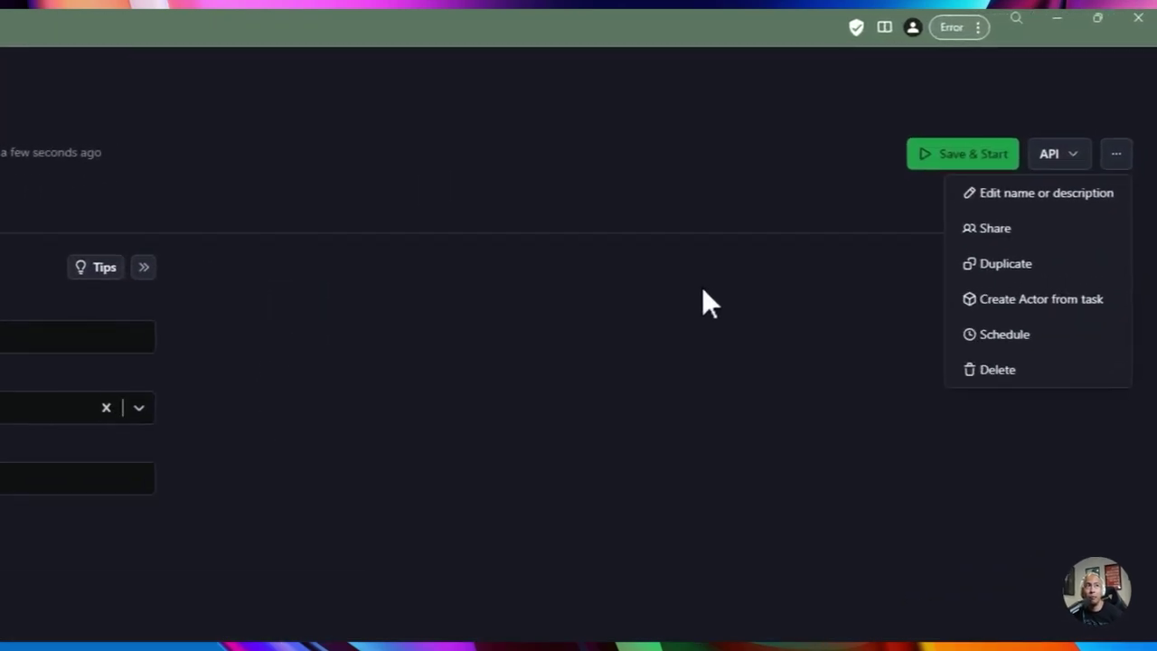
pyautogui.click(310, 282)
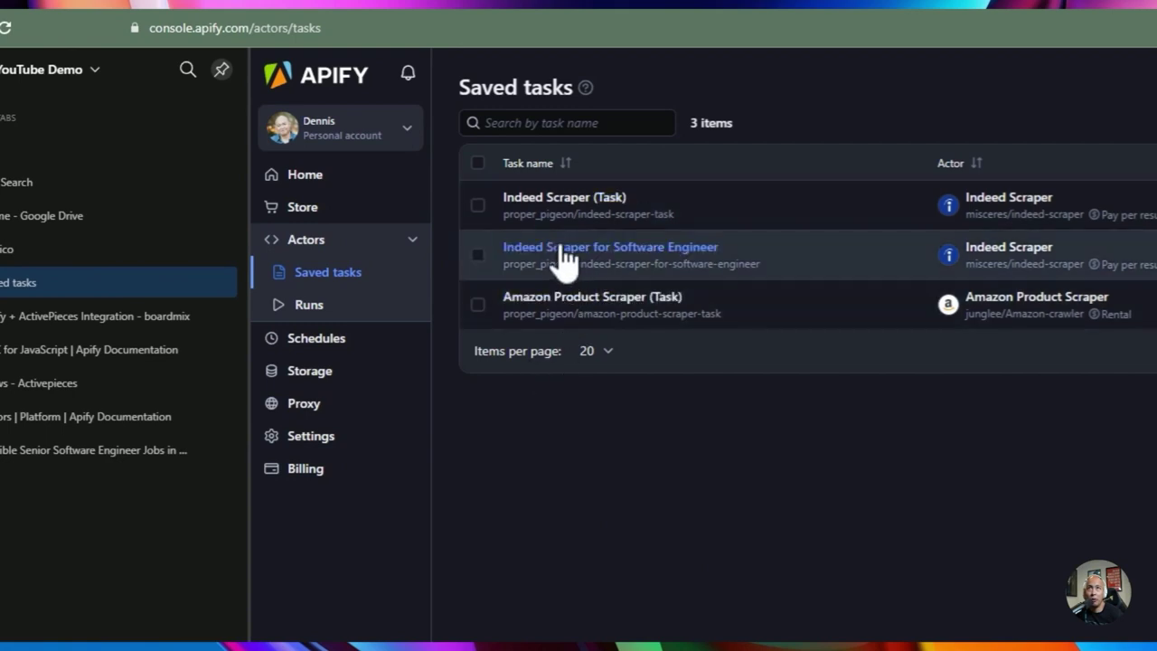
pyautogui.click(558, 246)
pyautogui.moveTo(578, 450); pyautogui.dragTo(412, 454)
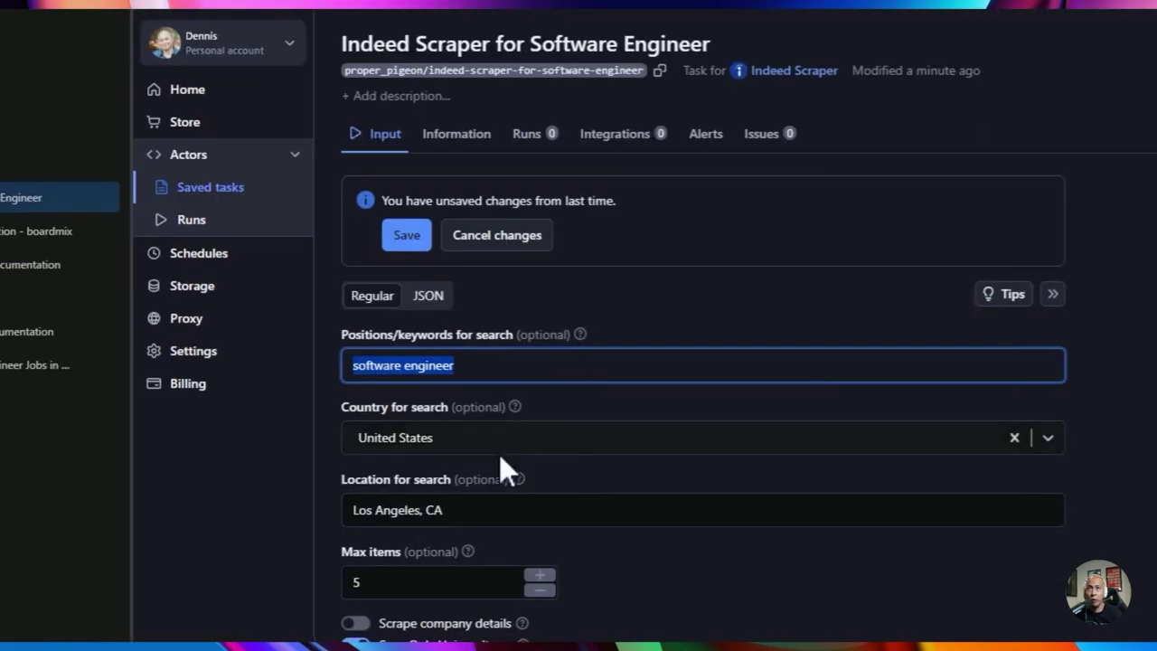
pyautogui.click(405, 237)
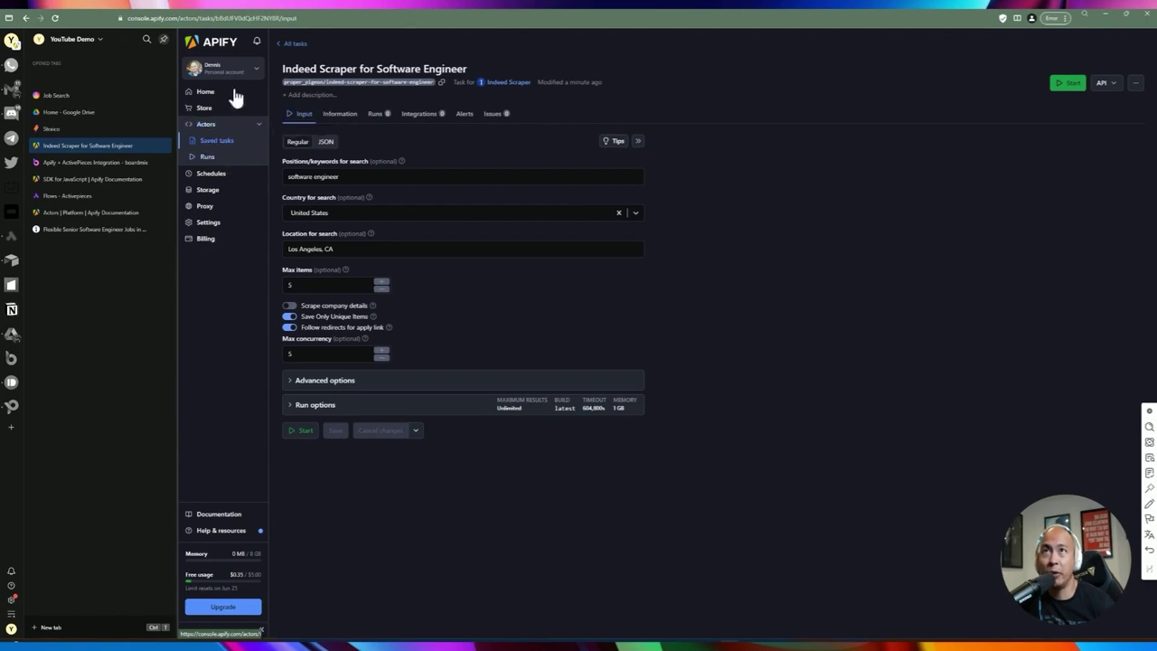
# Review the saved task's ID in its address along with its position keyword and country inputs.
pyautogui.doubleClick(232, 17)
pyautogui.tripleClick(337, 173)
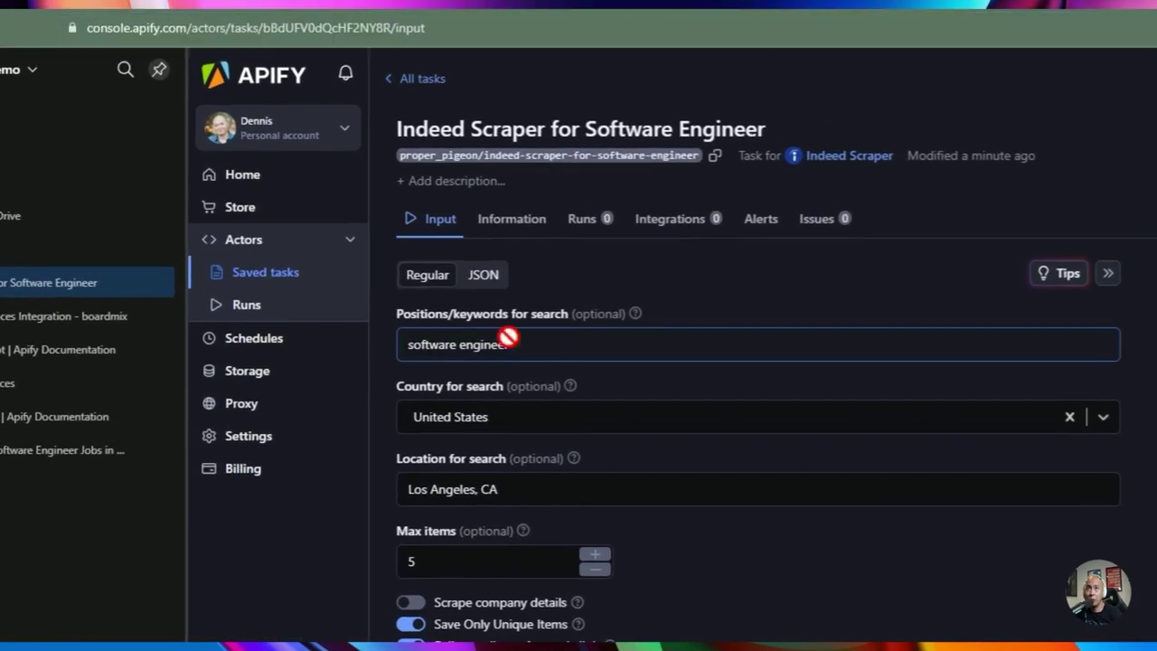
pyautogui.doubleClick(505, 417)
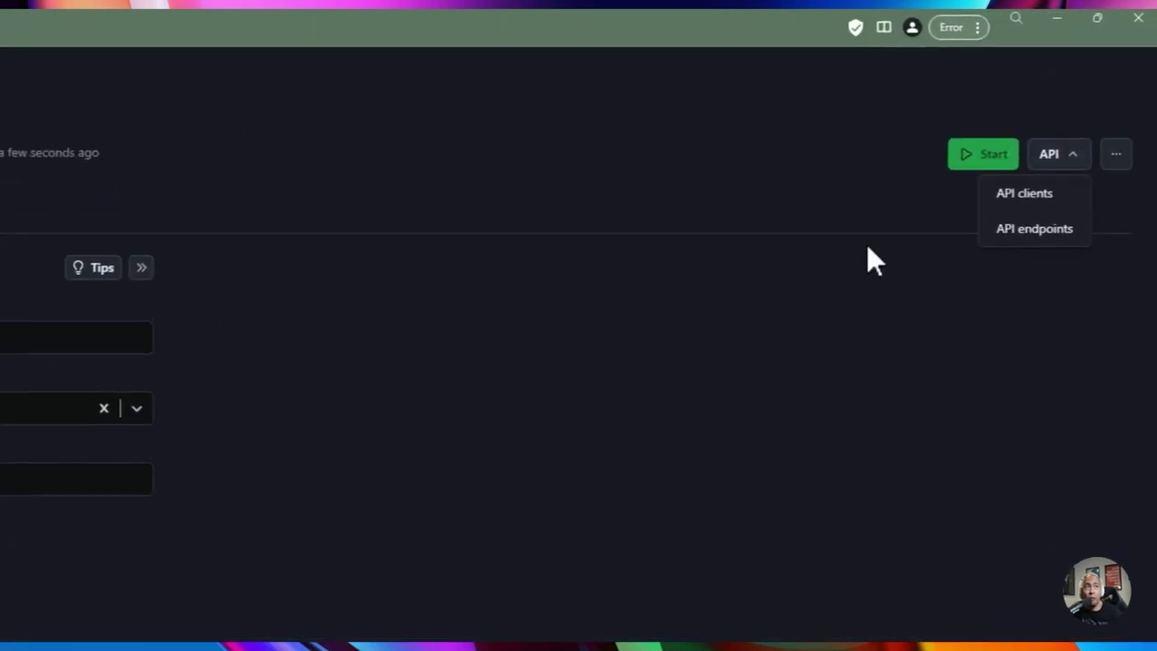
# Open the API clients code for the saved task and check which API tokens are available.
pyautogui.moveTo(1105, 83)
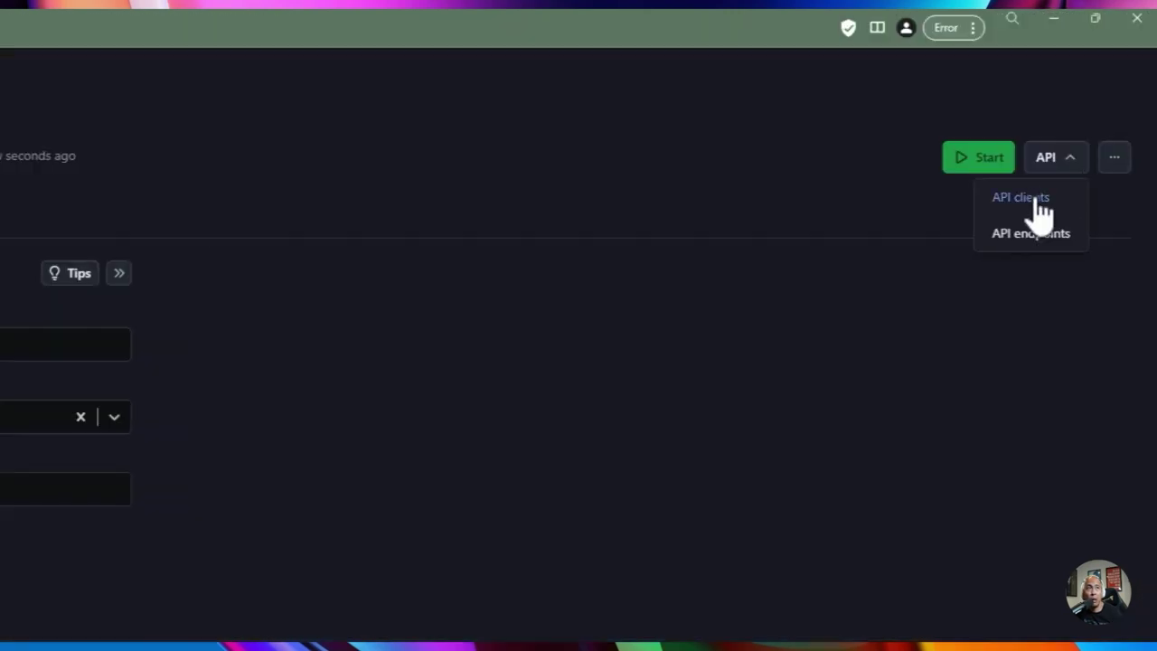
pyautogui.click(1037, 203)
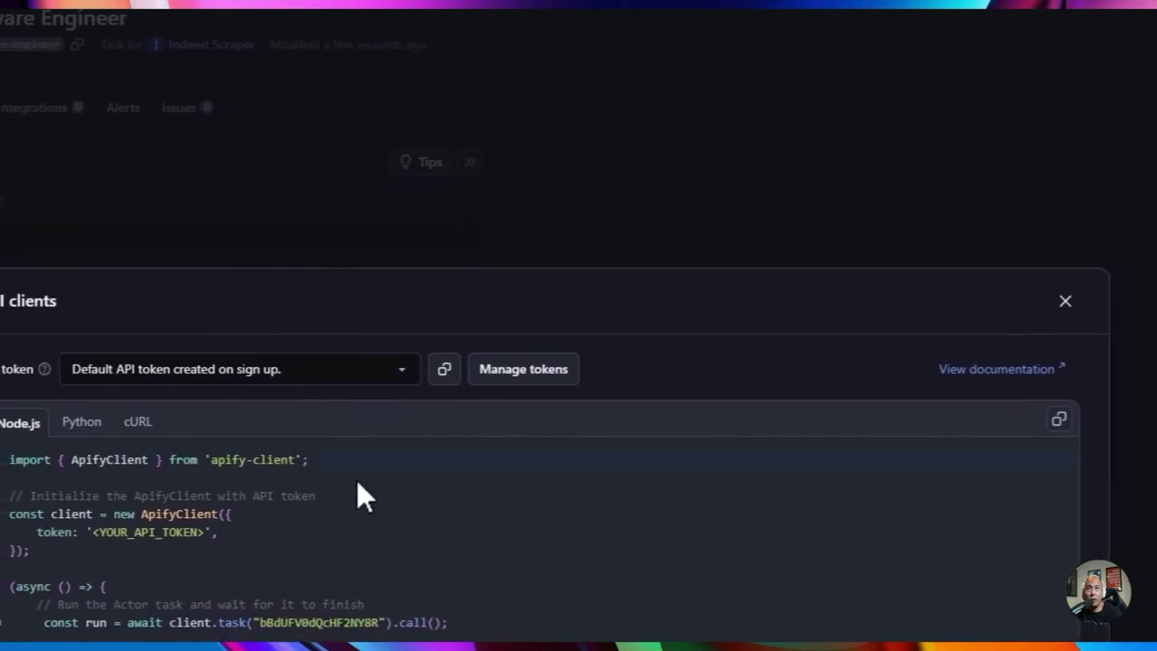
pyautogui.click(214, 369)
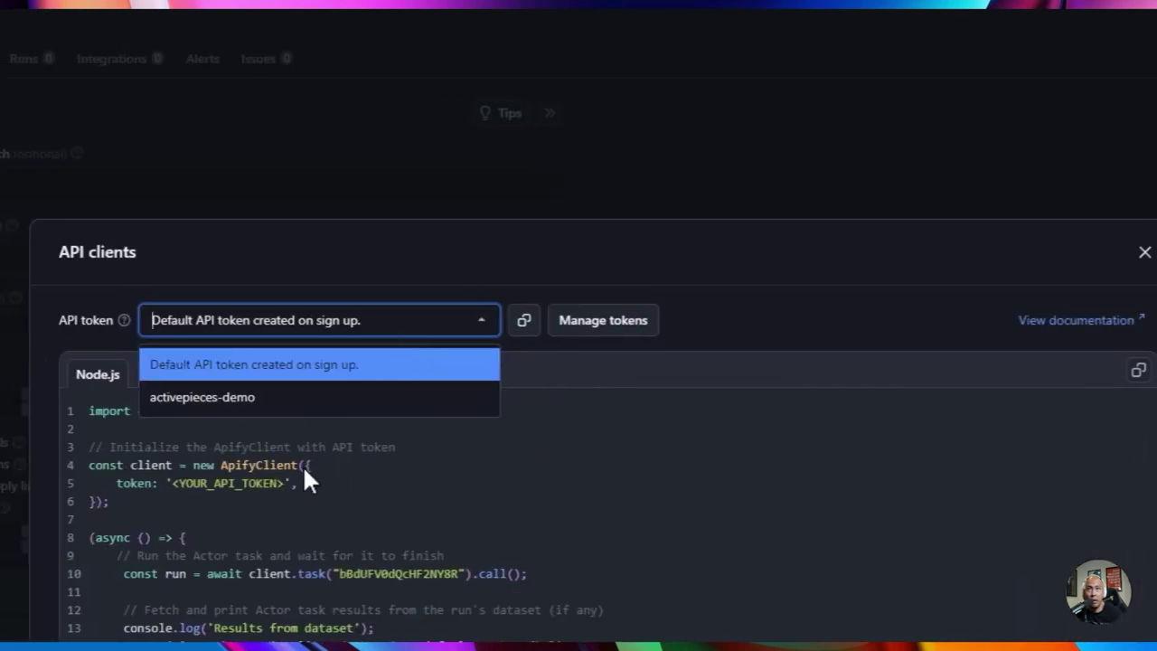
pyautogui.click(208, 371)
pyautogui.click(213, 369)
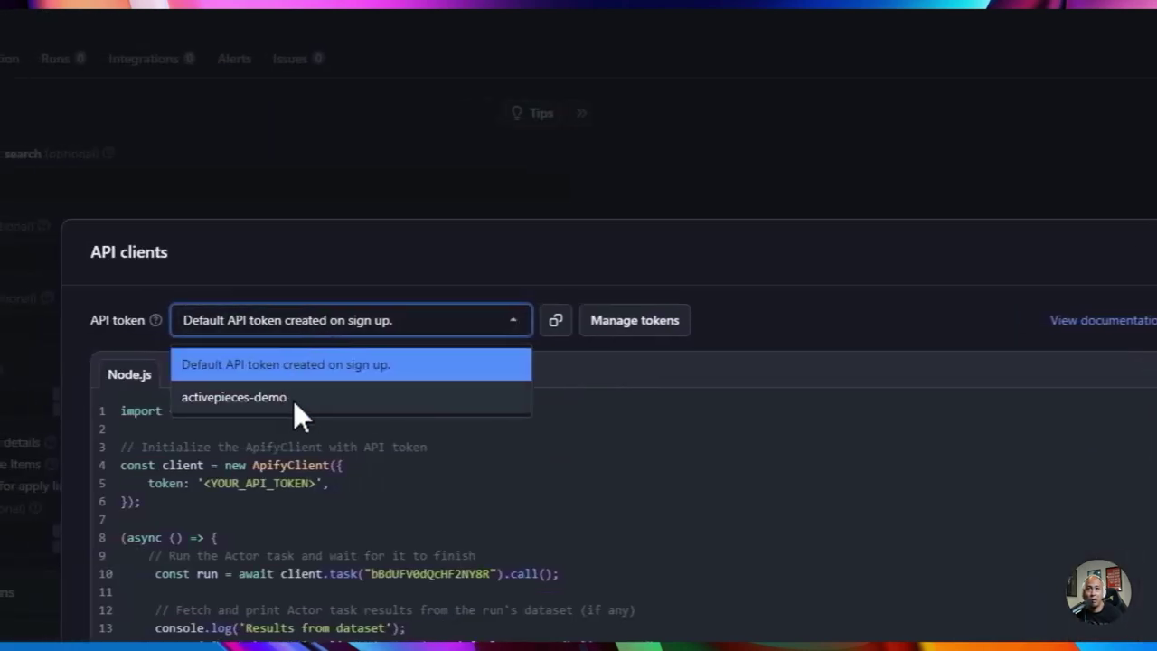
pyautogui.click(312, 476)
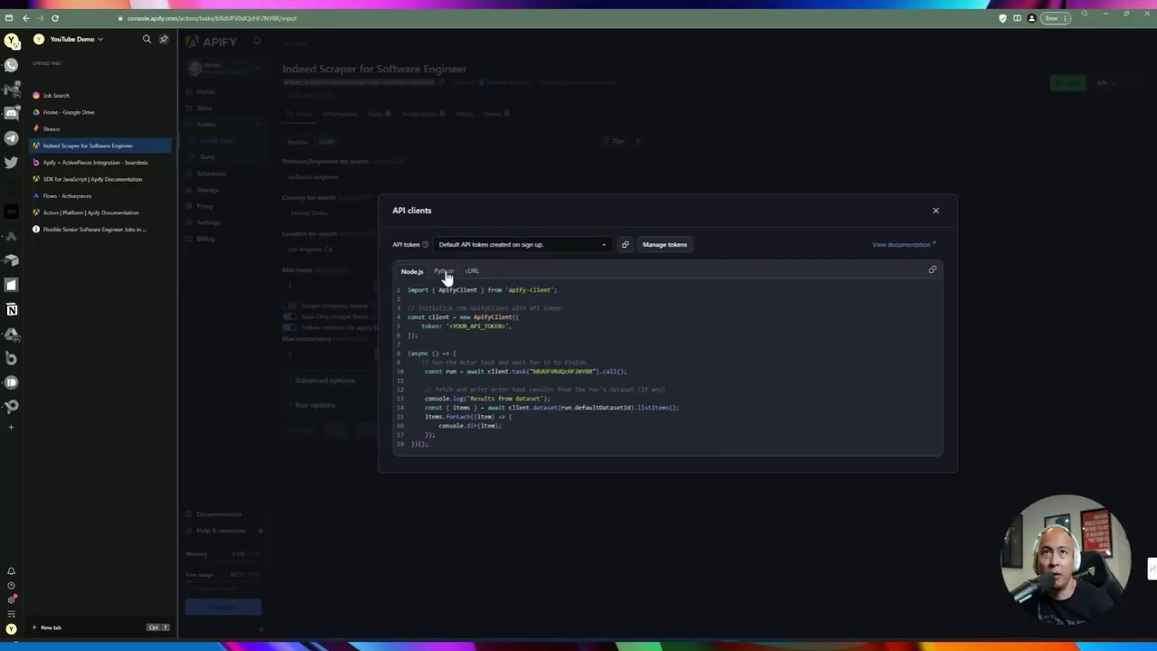
# Compare the task's Python and Node.js client code, examine the task ID and run call, and close the code view.
pyautogui.click(443, 271)
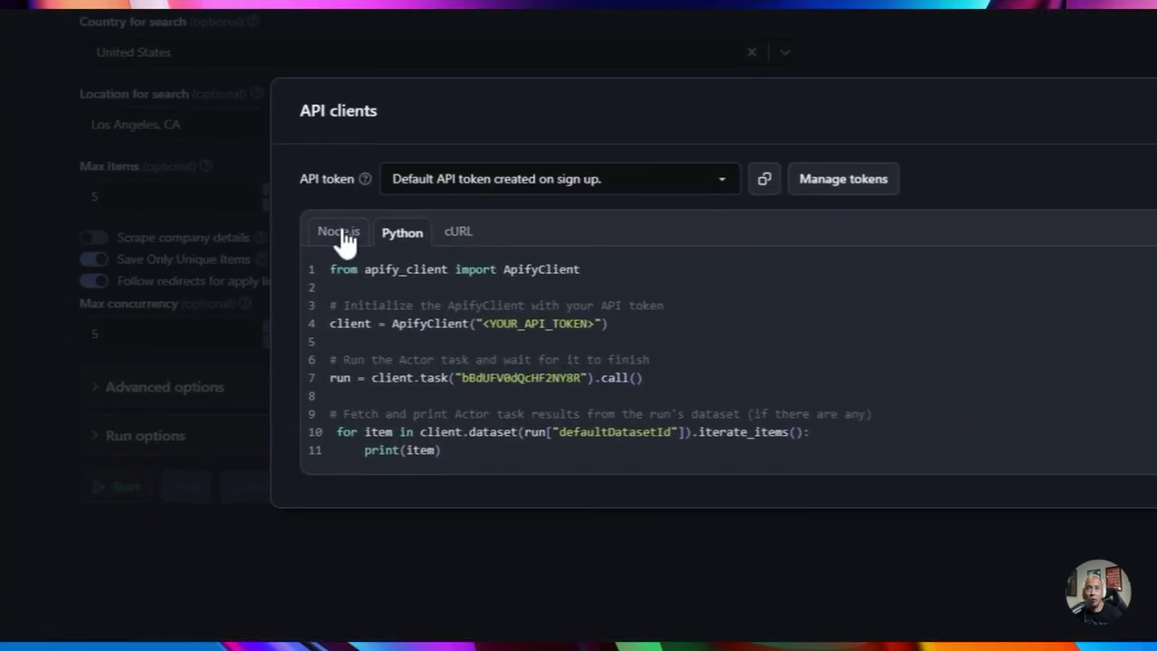
pyautogui.click(412, 271)
pyautogui.hotkey('ctrl', 'a')
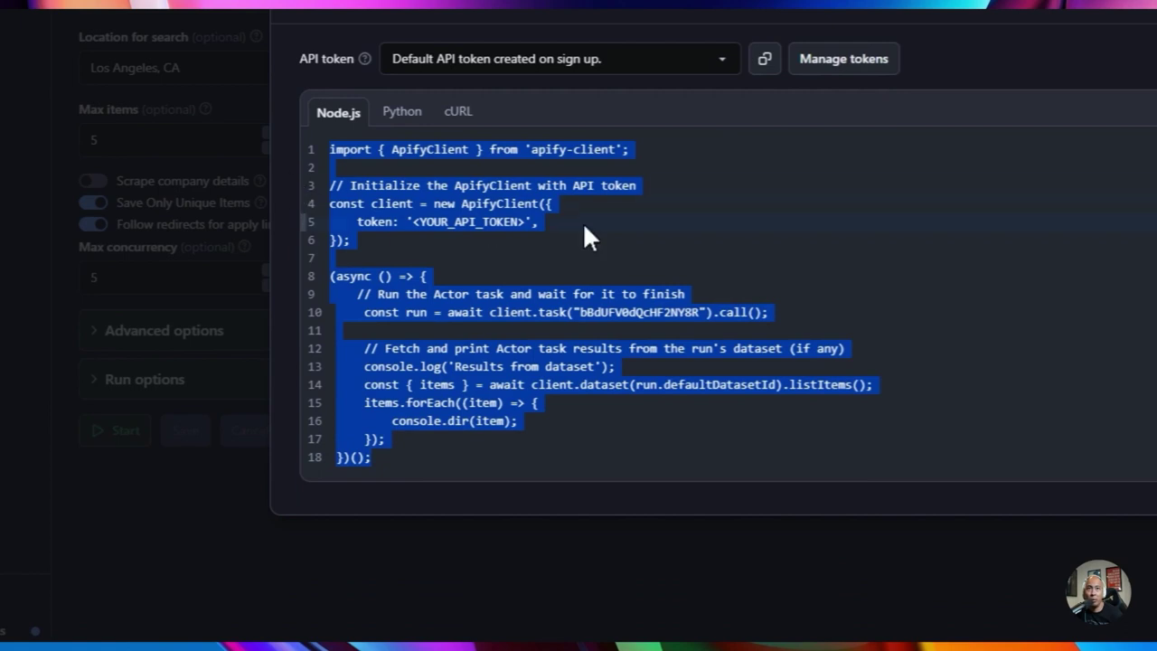
pyautogui.click(604, 308)
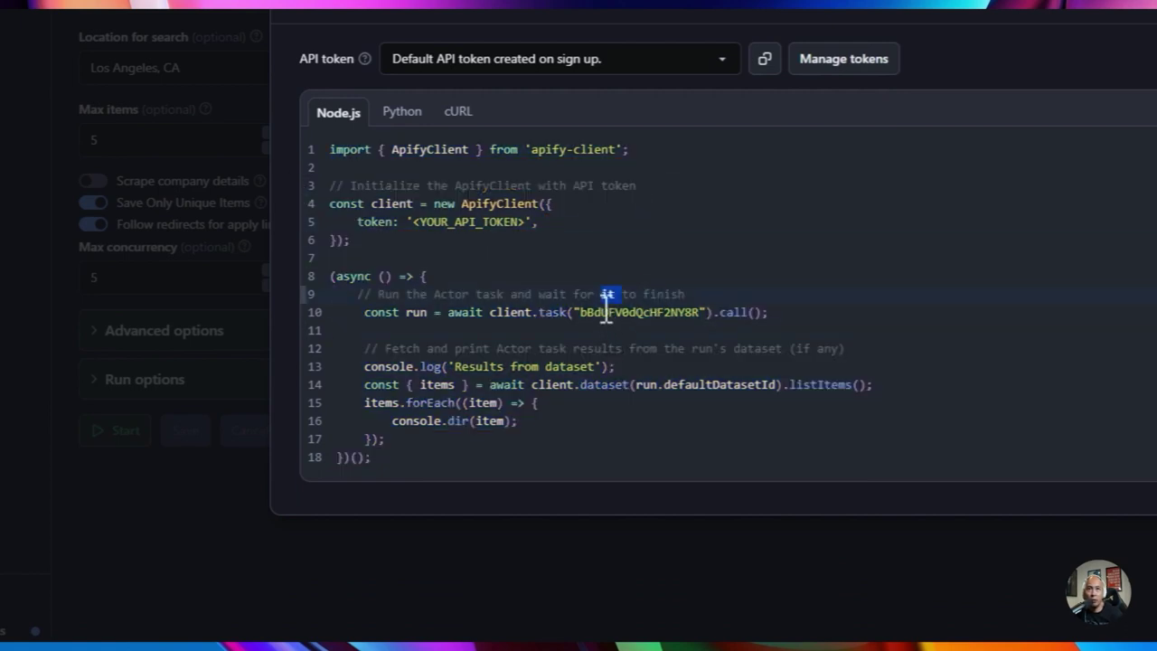
pyautogui.doubleClick(603, 312)
pyautogui.click(620, 315)
pyautogui.doubleClick(604, 315)
pyautogui.click(484, 389)
pyautogui.moveTo(406, 452); pyautogui.dragTo(322, 295)
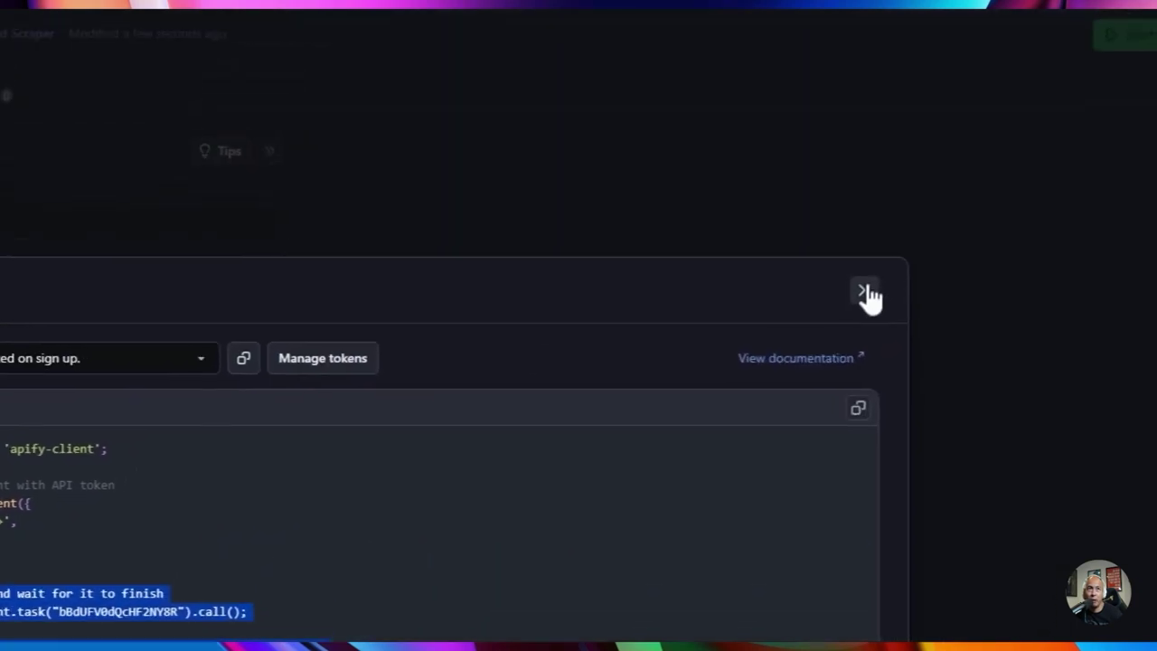
pyautogui.click(866, 291)
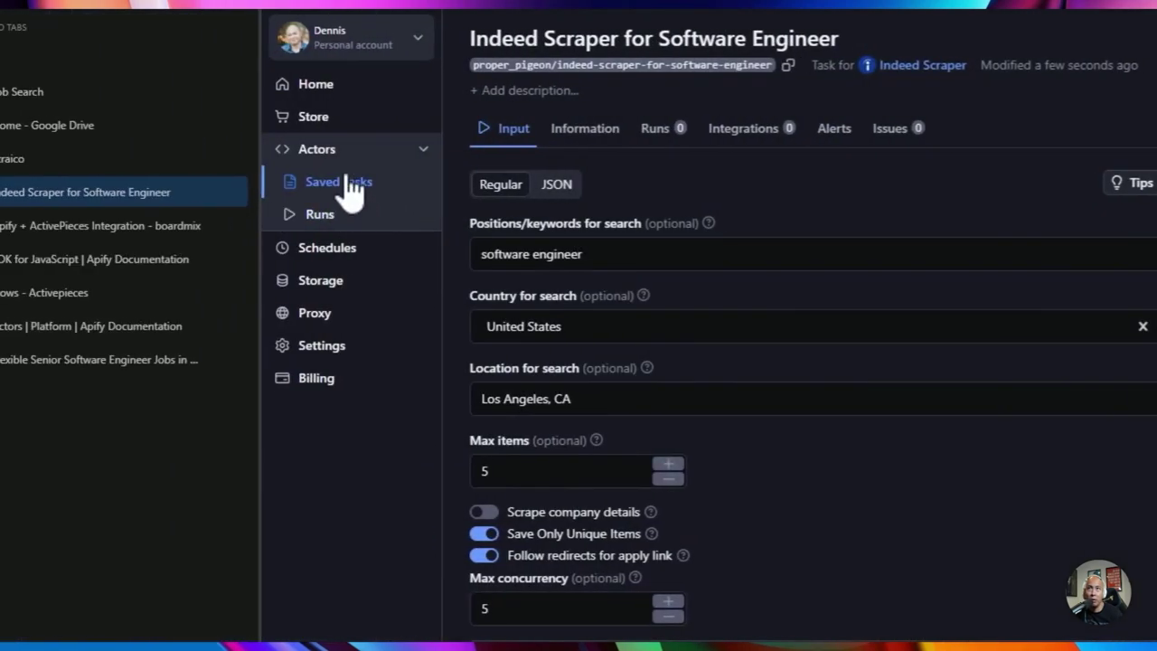
# Open the Indeed Scraper actor from the actors list and display its API clients code.
pyautogui.click(325, 152)
pyautogui.click(602, 176)
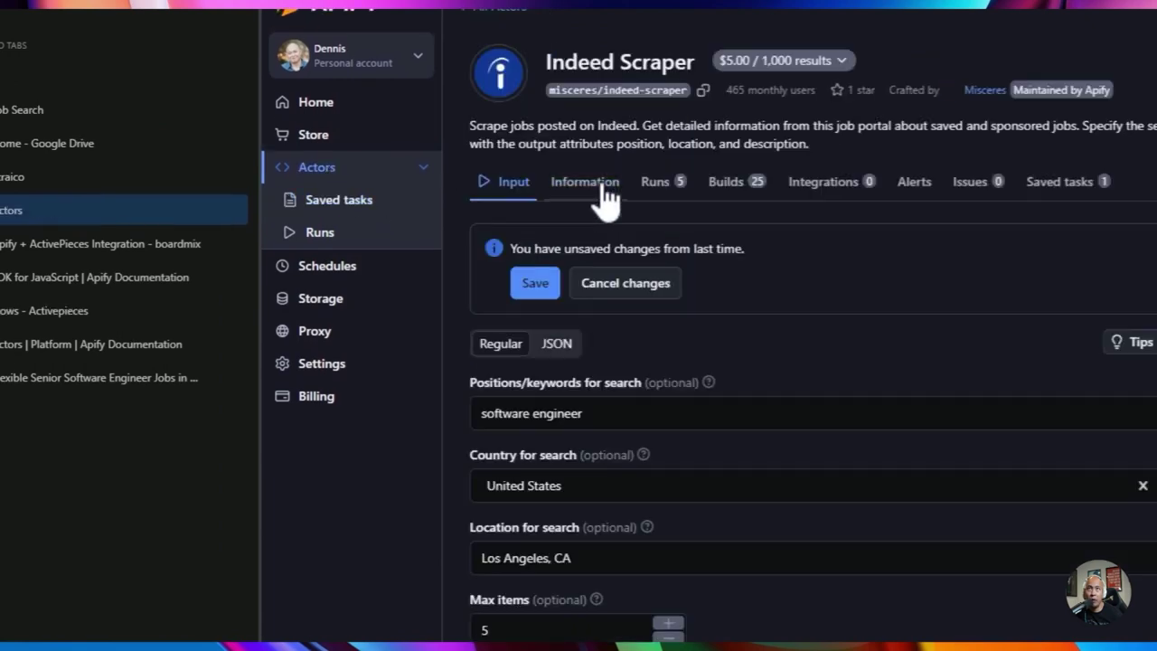
pyautogui.click(1048, 152)
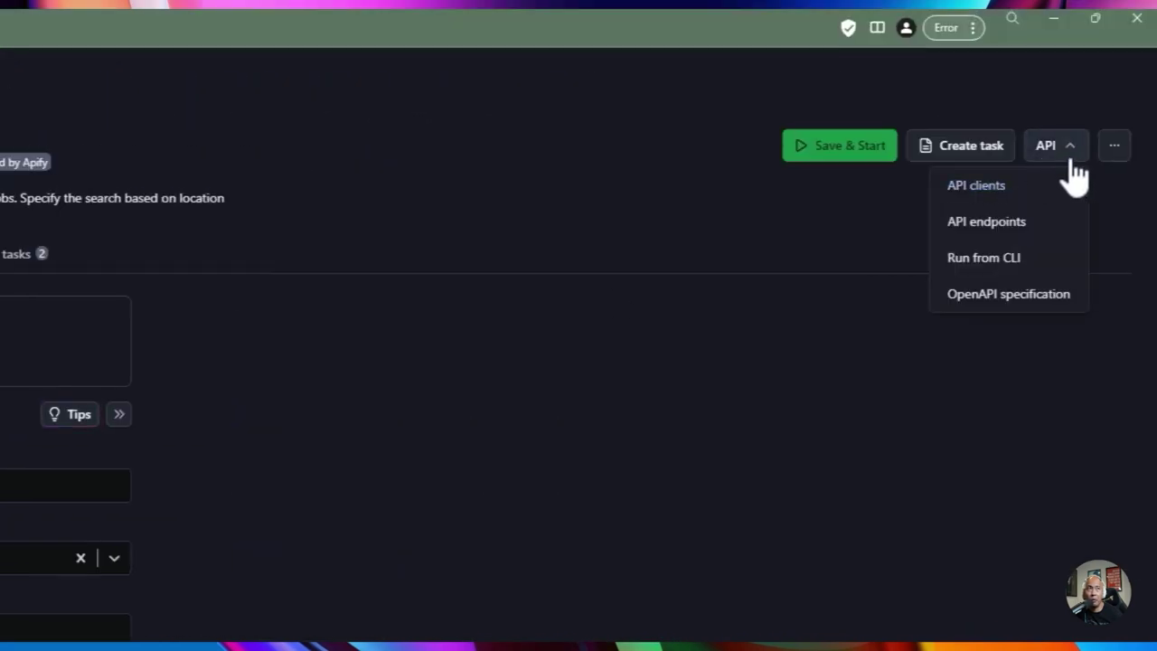
pyautogui.click(1002, 186)
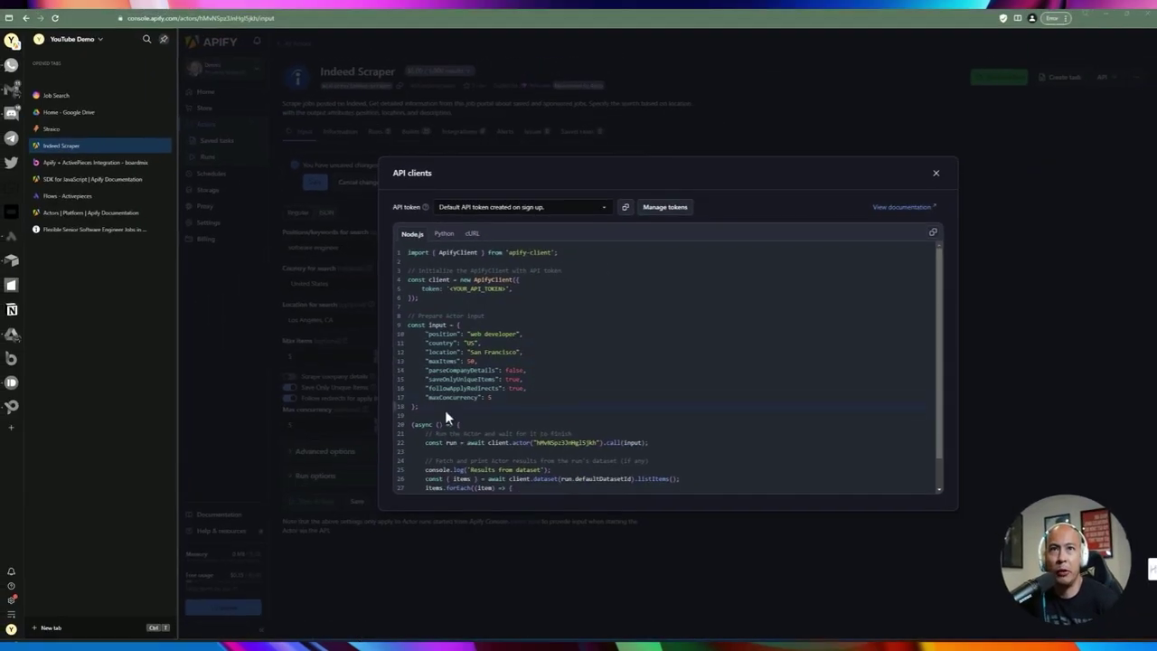
# Examine the input object and the actor ID in the actor's Node.js client code.
pyautogui.moveTo(445, 503); pyautogui.dragTo(373, 333)
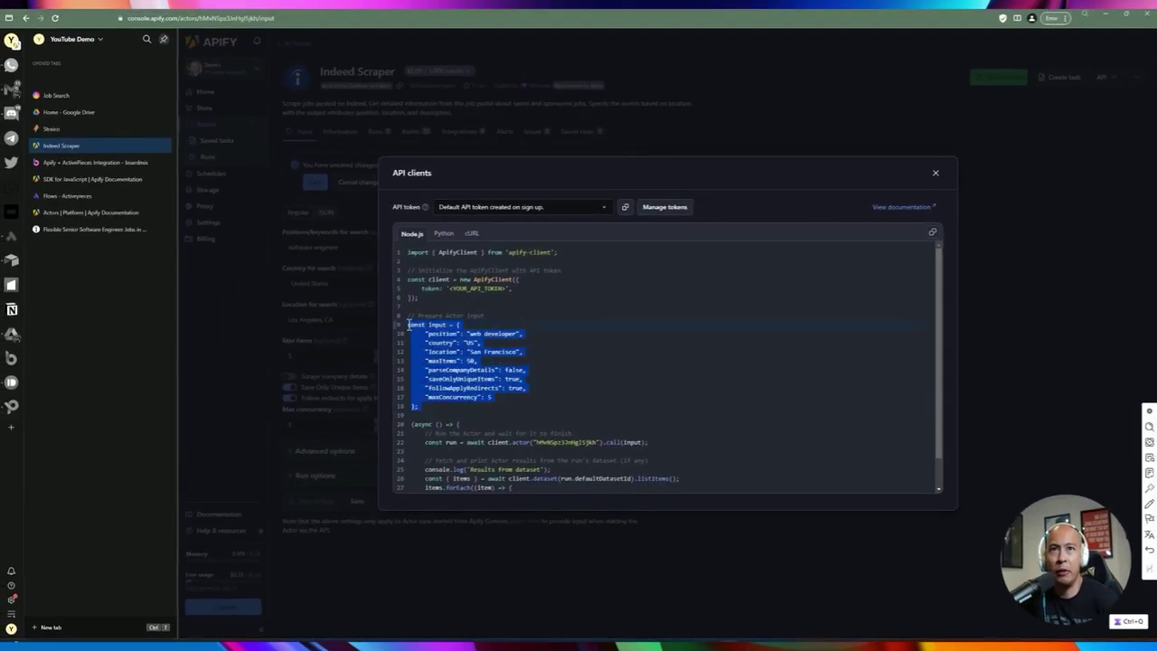
pyautogui.scroll(-1, 410, 325)
pyautogui.moveTo(537, 408); pyautogui.dragTo(599, 411)
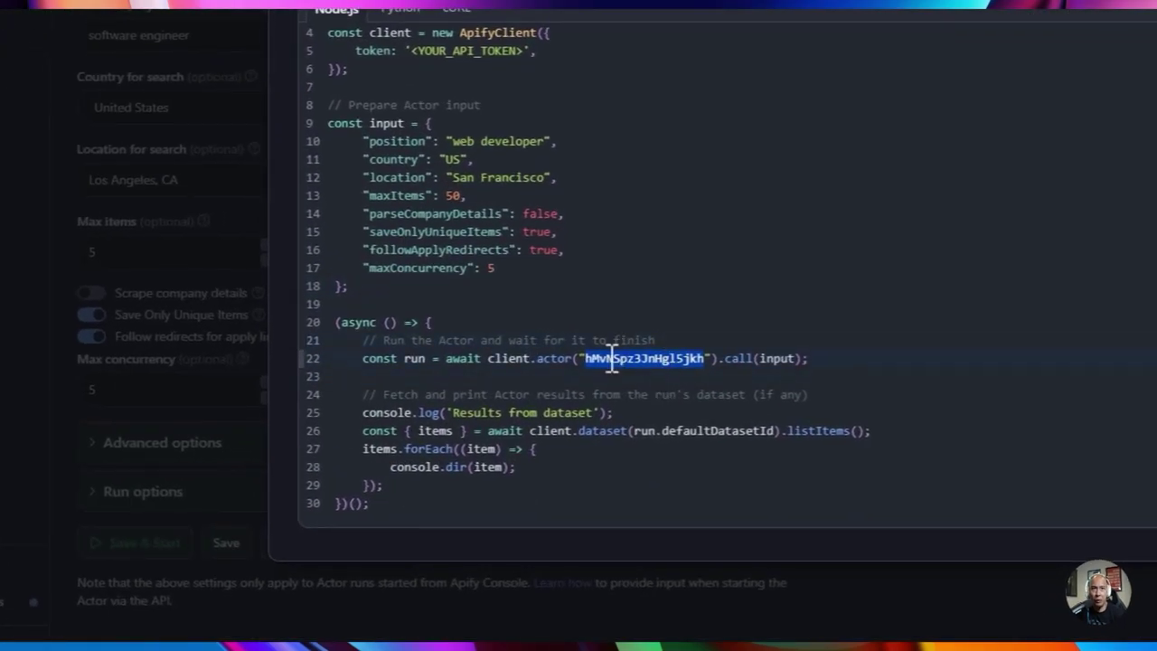
pyautogui.moveTo(436, 489); pyautogui.dragTo(332, 315)
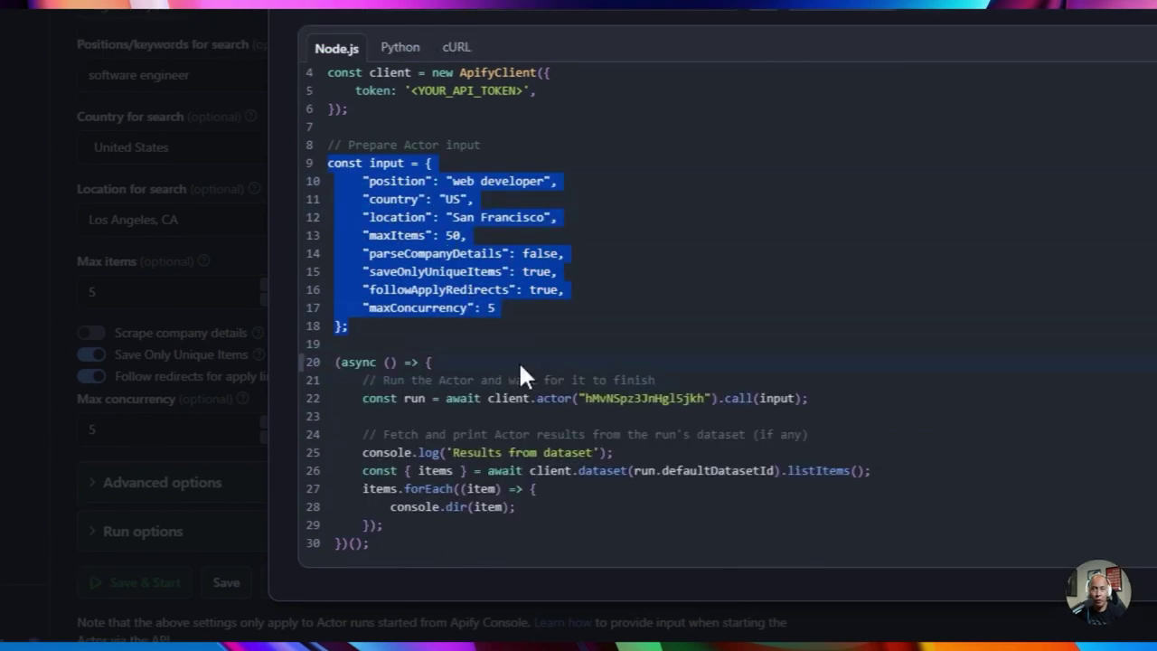
pyautogui.click(519, 361)
# Examine the apify-client import and the token initialization at the start of the actor's Node.js code.
pyautogui.scroll(3, 500, 271)
pyautogui.scroll(1, 491, 220)
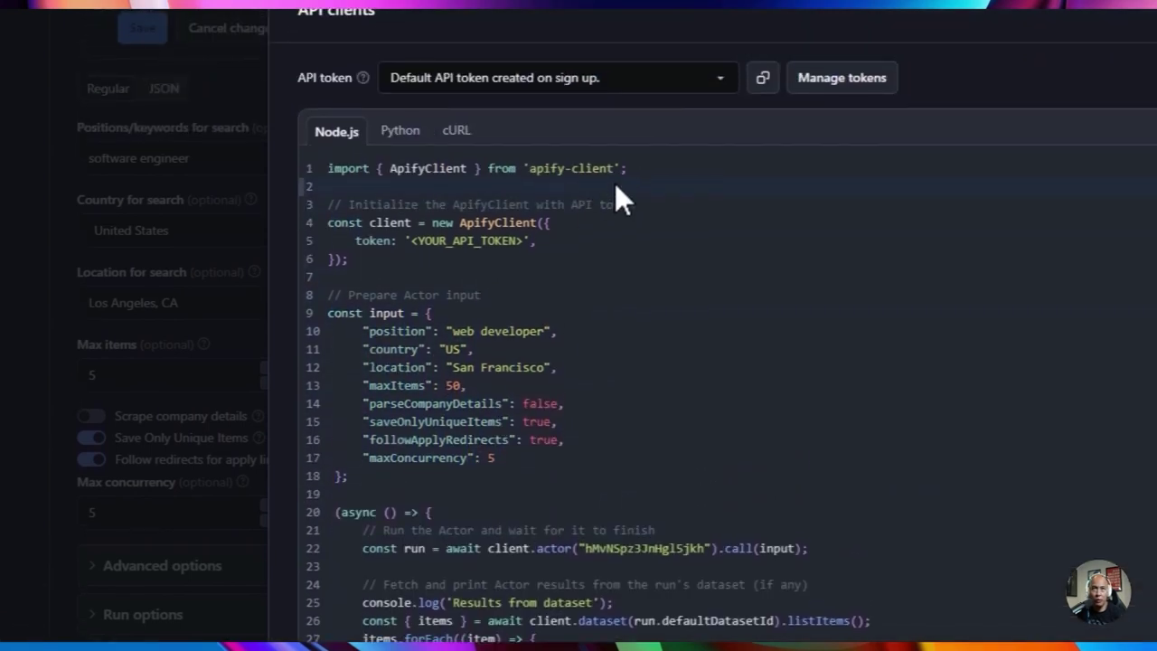
pyautogui.moveTo(614, 172); pyautogui.dragTo(530, 172)
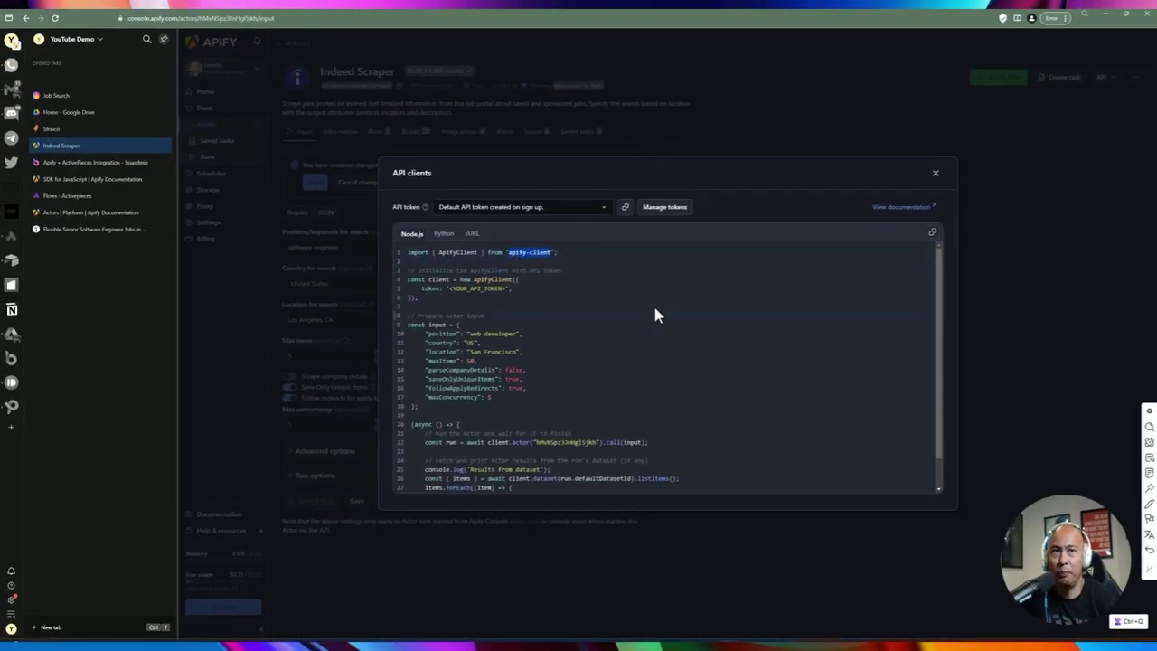
pyautogui.click(575, 277)
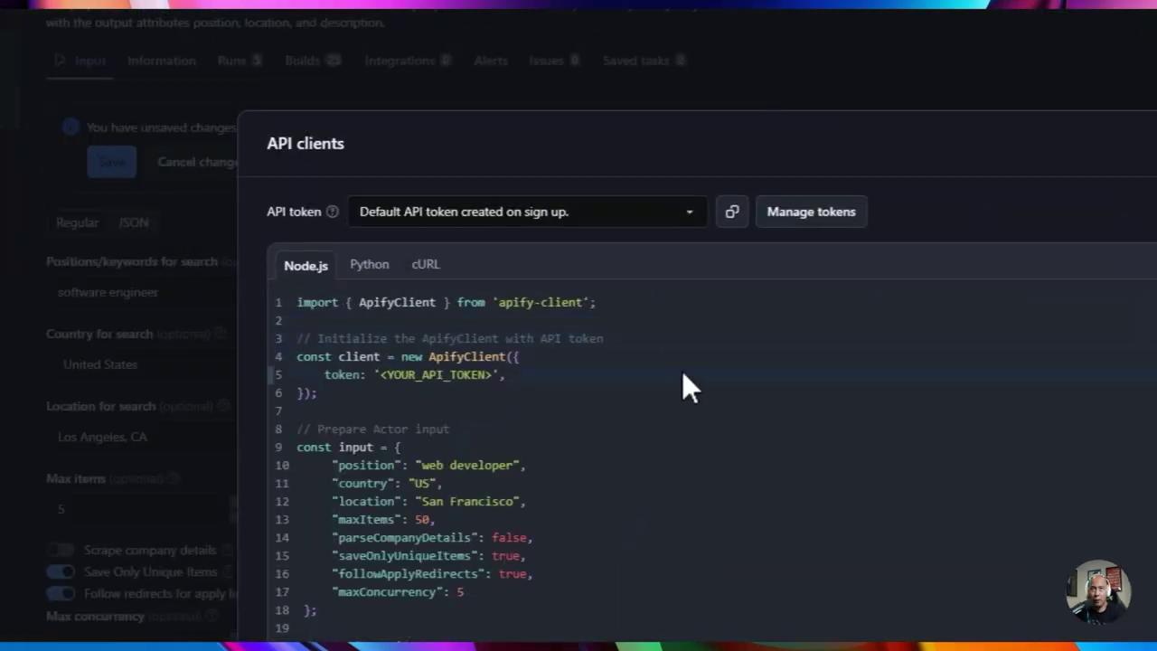
pyautogui.click(873, 414)
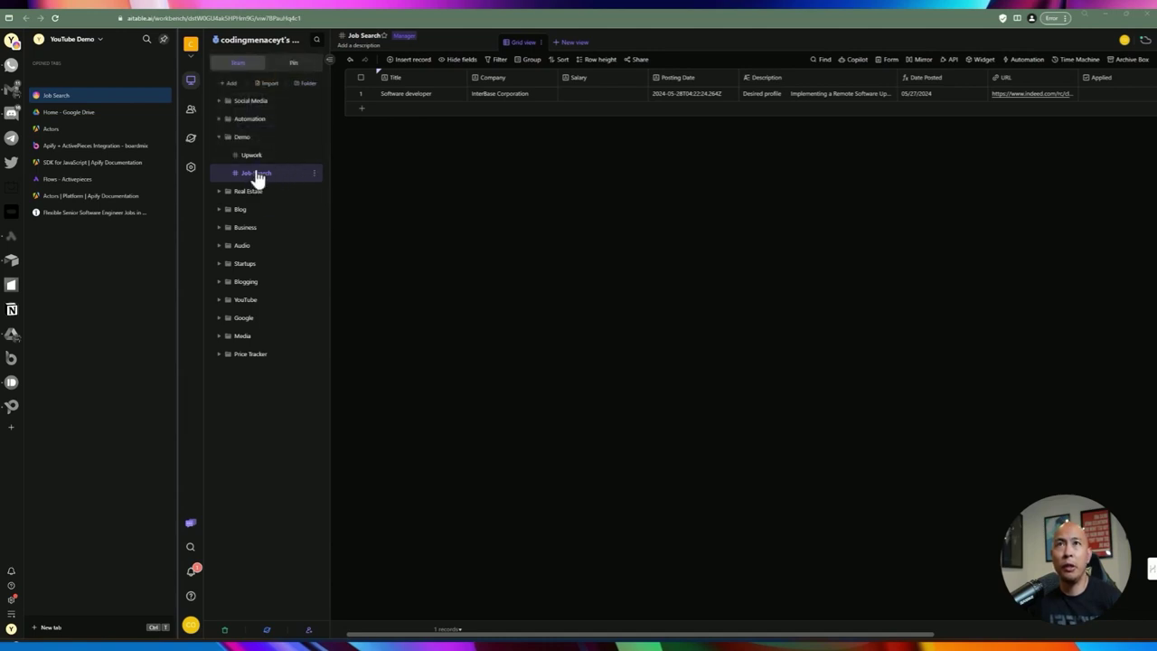
# Examine the Software developer record's description and its full set of fields in the Job Search datasheet, and close the record.
pyautogui.moveTo(245, 50)
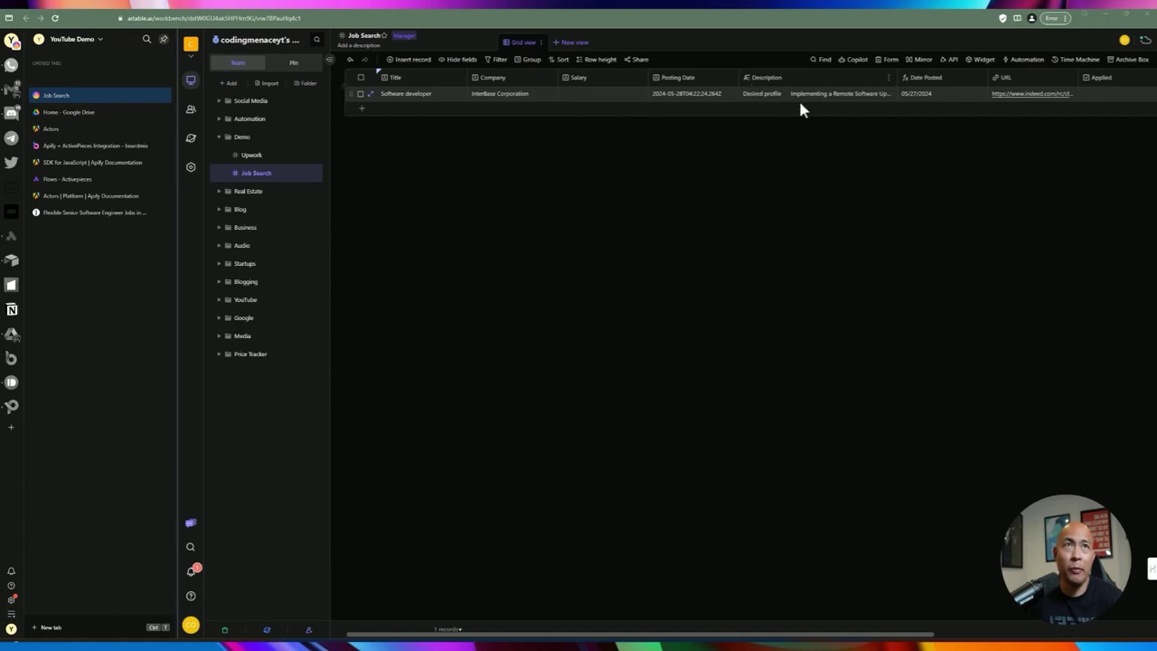
pyautogui.doubleClick(763, 96)
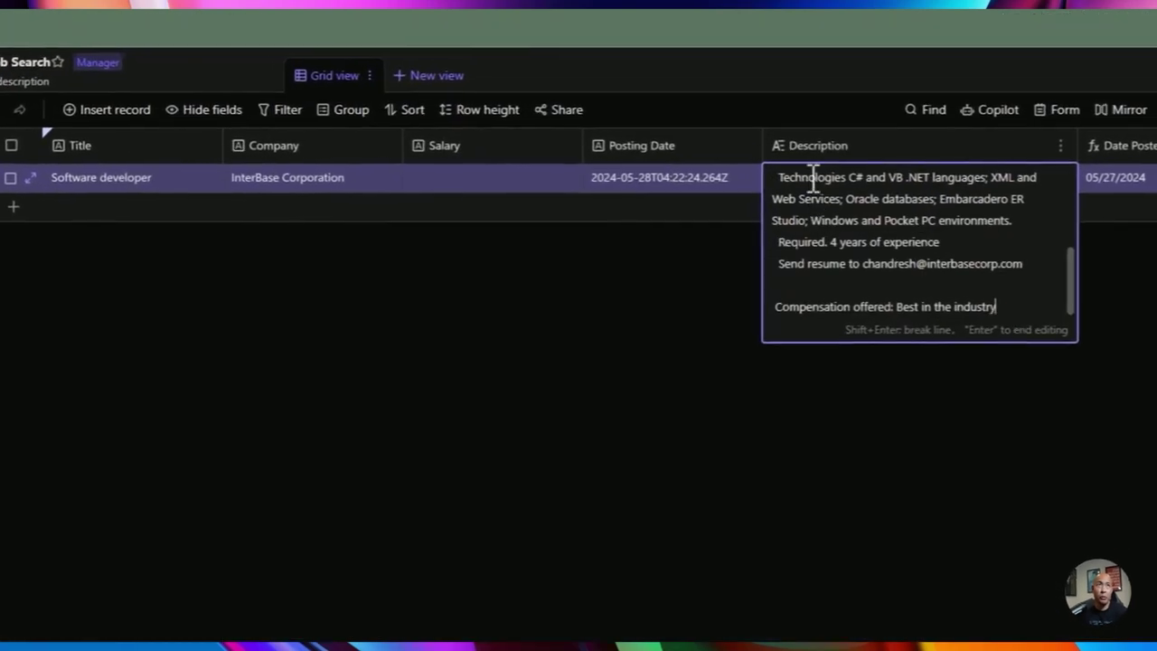
pyautogui.scroll(5, 791, 117)
pyautogui.click(296, 269)
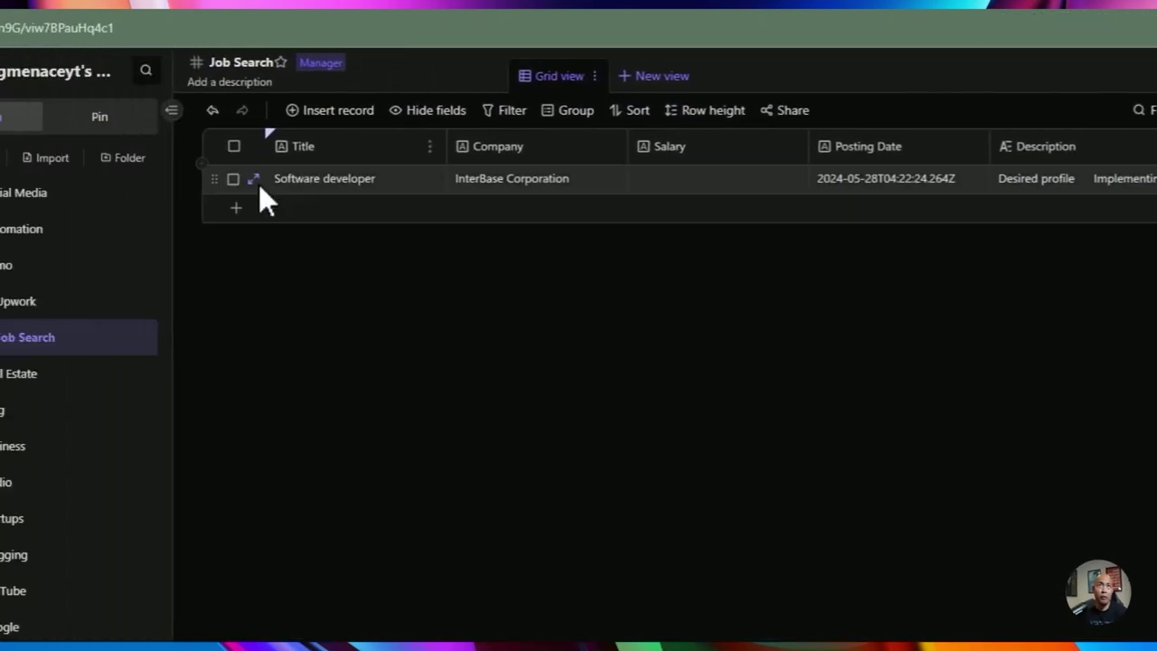
pyautogui.click(26, 178)
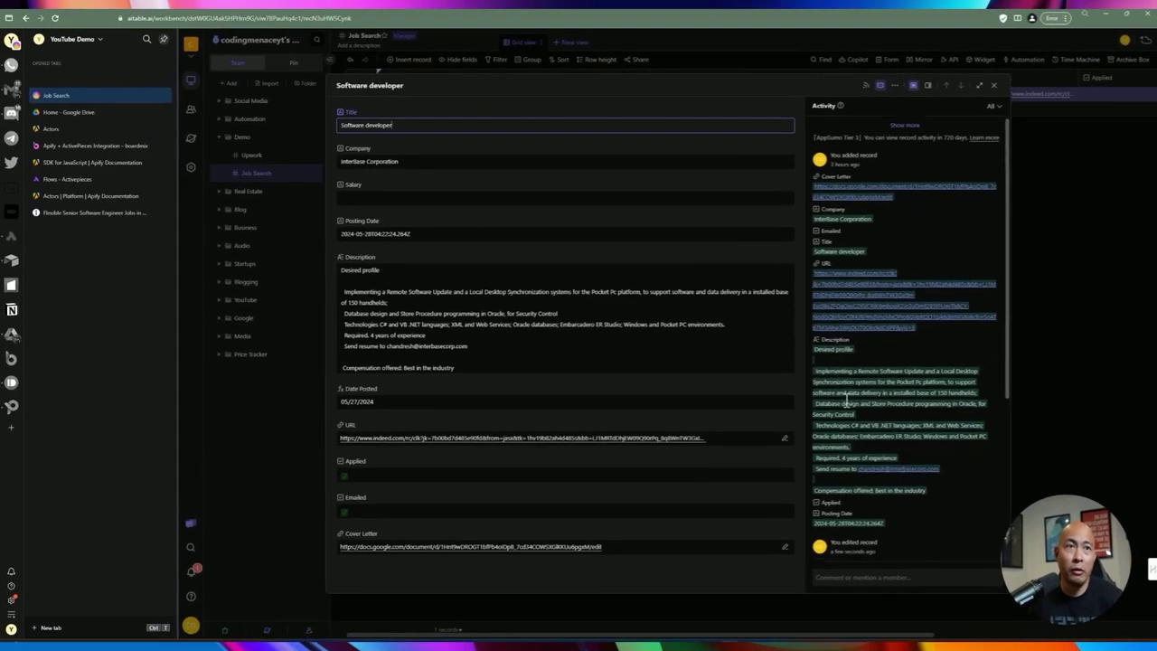
pyautogui.scroll(-2, 846, 400)
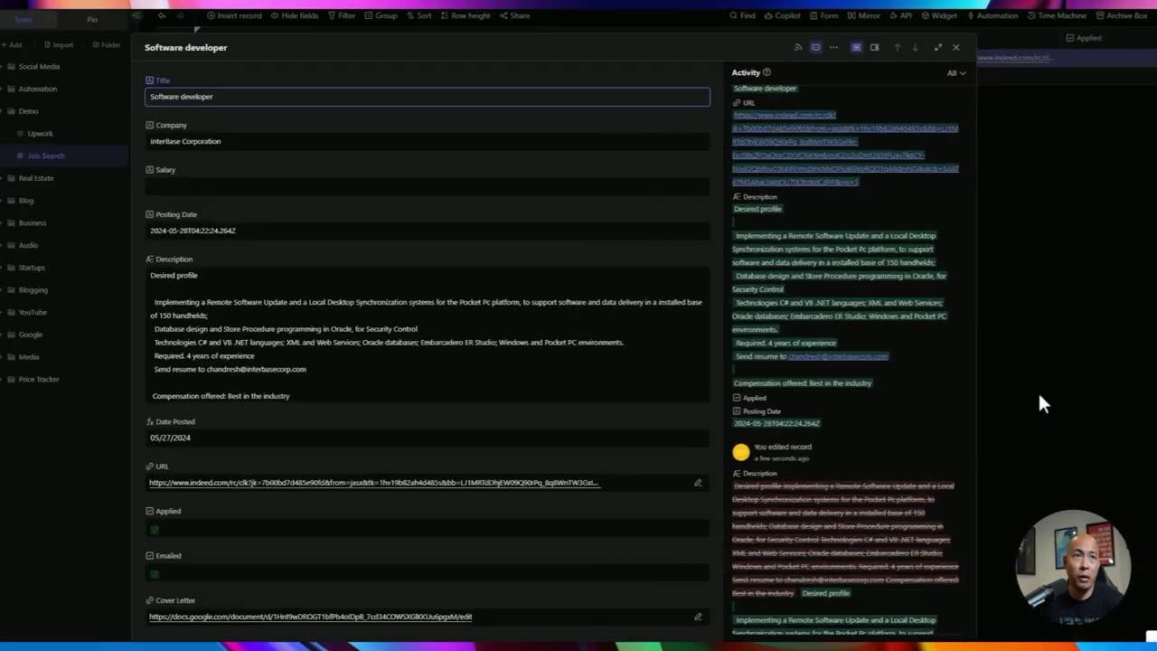
pyautogui.click(1059, 373)
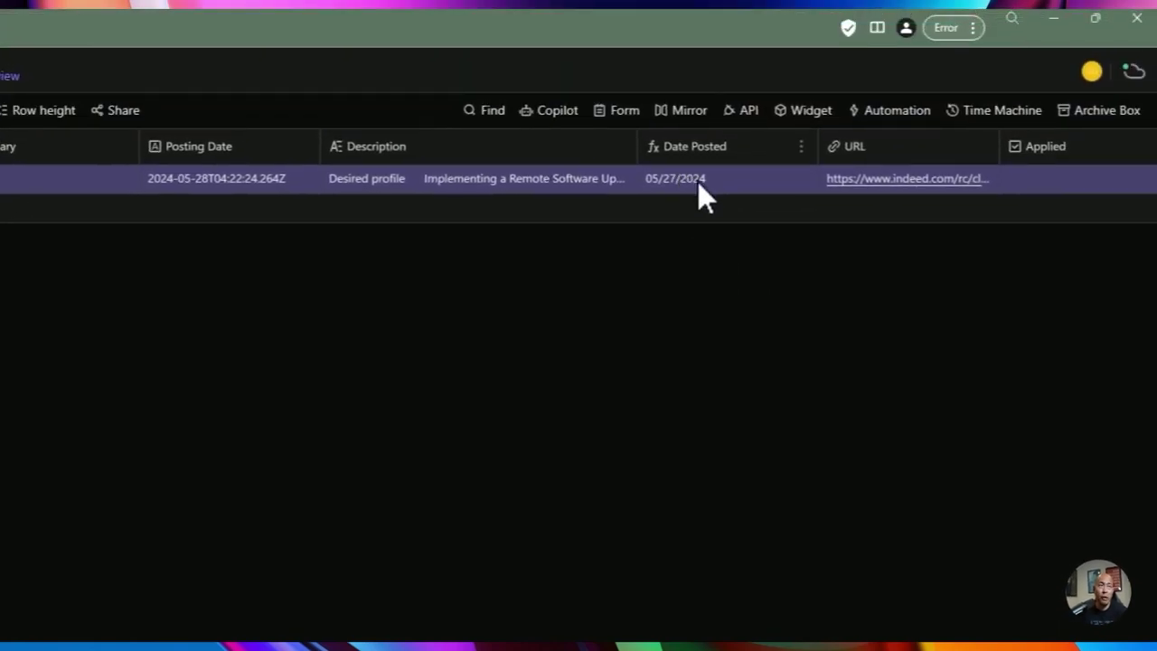
# Check the Date Posted field's formula settings, close them, and examine the Applied, Emailed and Cover Letter columns.
pyautogui.doubleClick(715, 190)
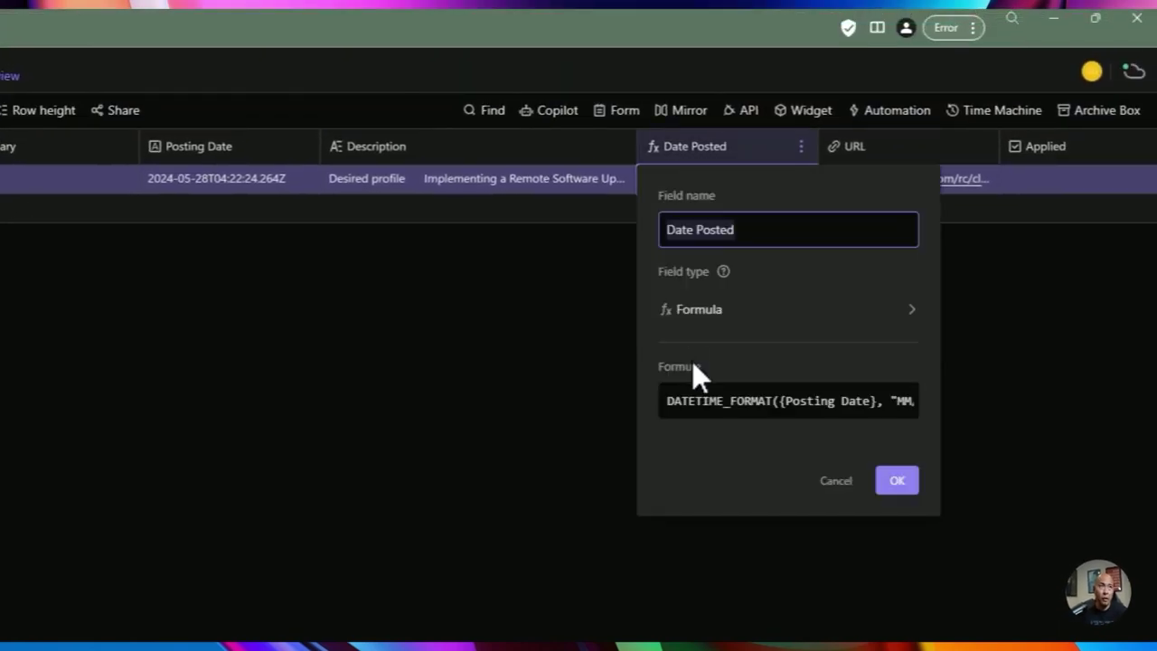
pyautogui.click(597, 357)
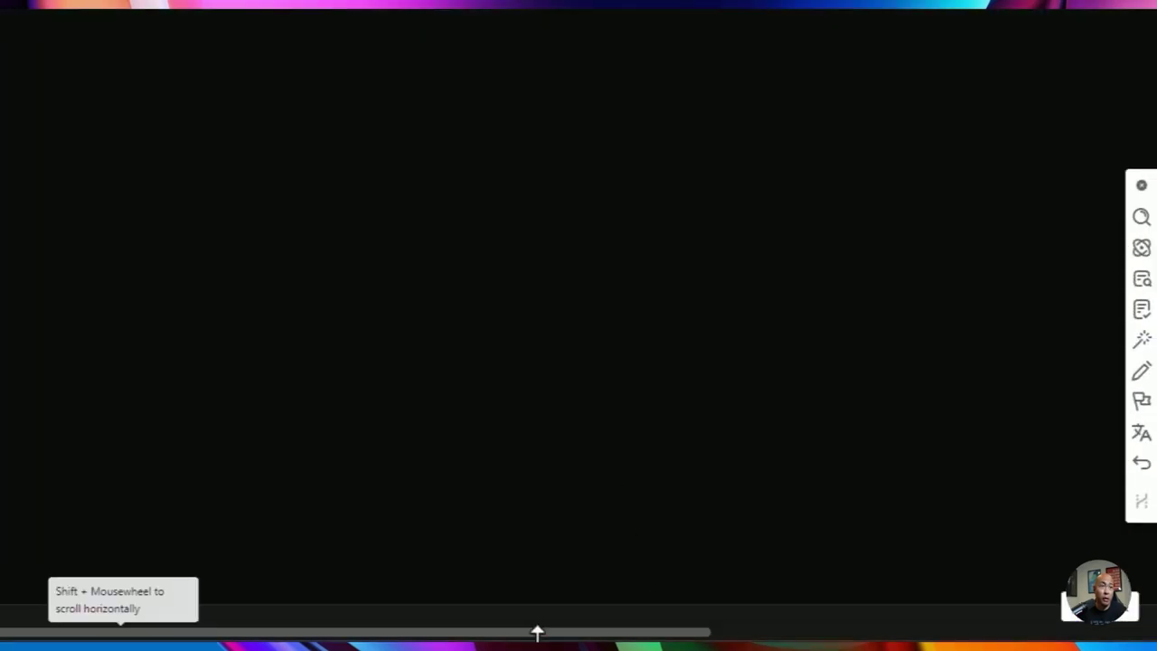
pyautogui.moveTo(542, 628); pyautogui.dragTo(826, 638)
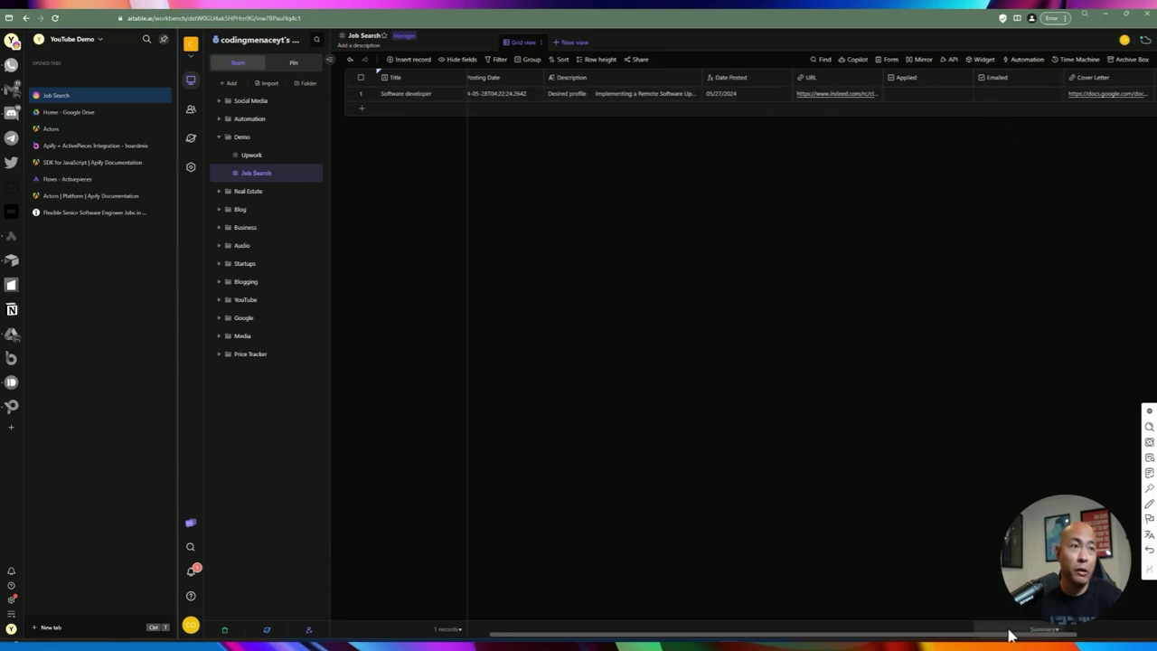
pyautogui.moveTo(1004, 638); pyautogui.dragTo(1085, 636)
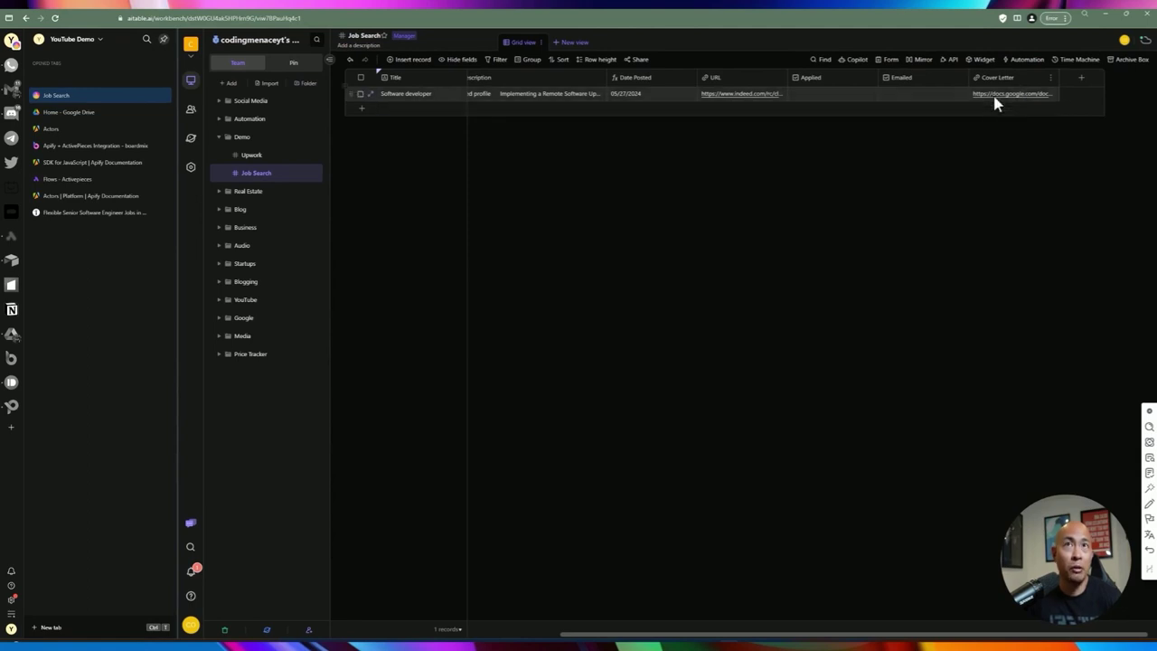
# Open the Software developer record's linked cover letter in Google Docs and examine its date placeholder, recipient lines, body and signature.
pyautogui.click(994, 98)
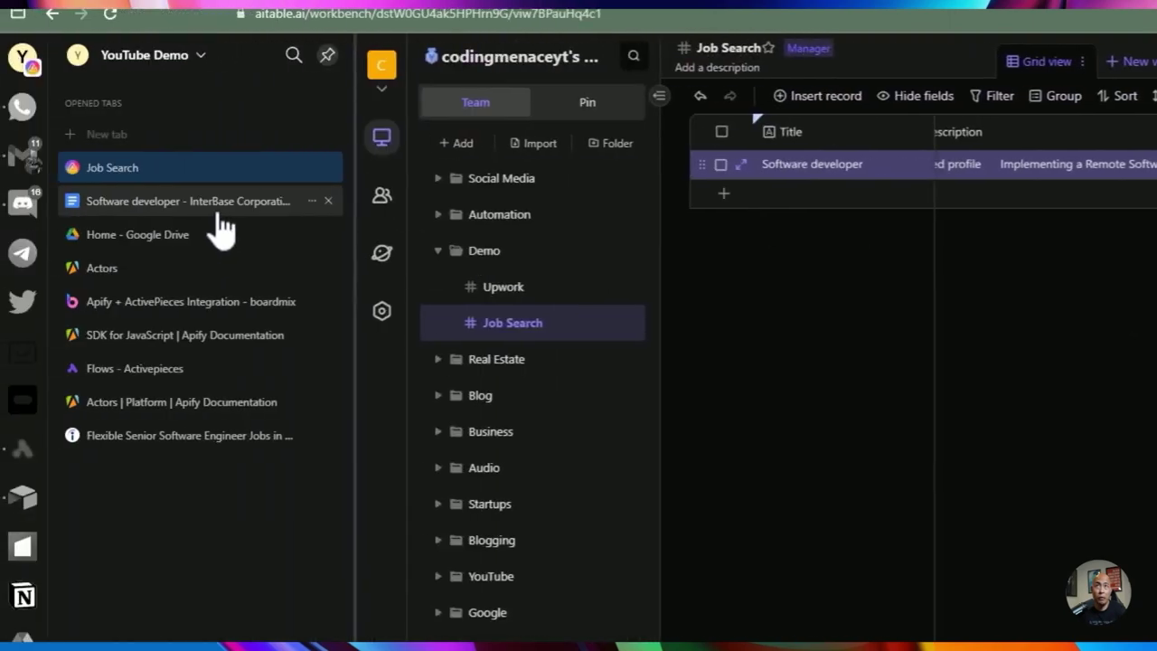
pyautogui.click(220, 227)
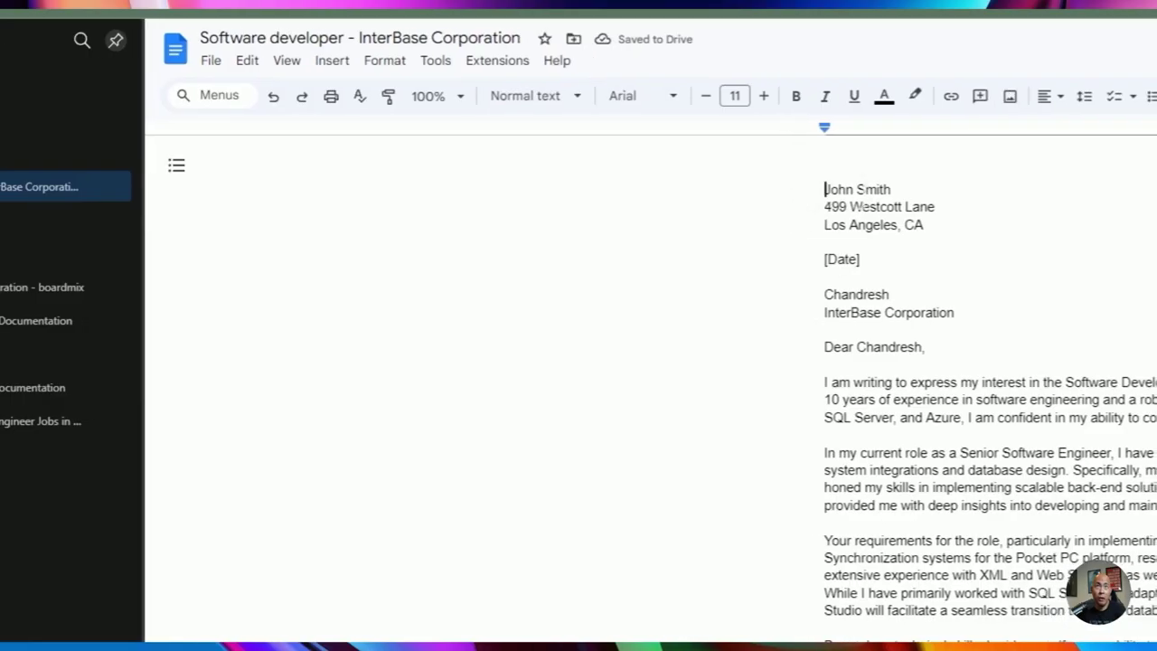
pyautogui.moveTo(825, 259); pyautogui.dragTo(860, 259)
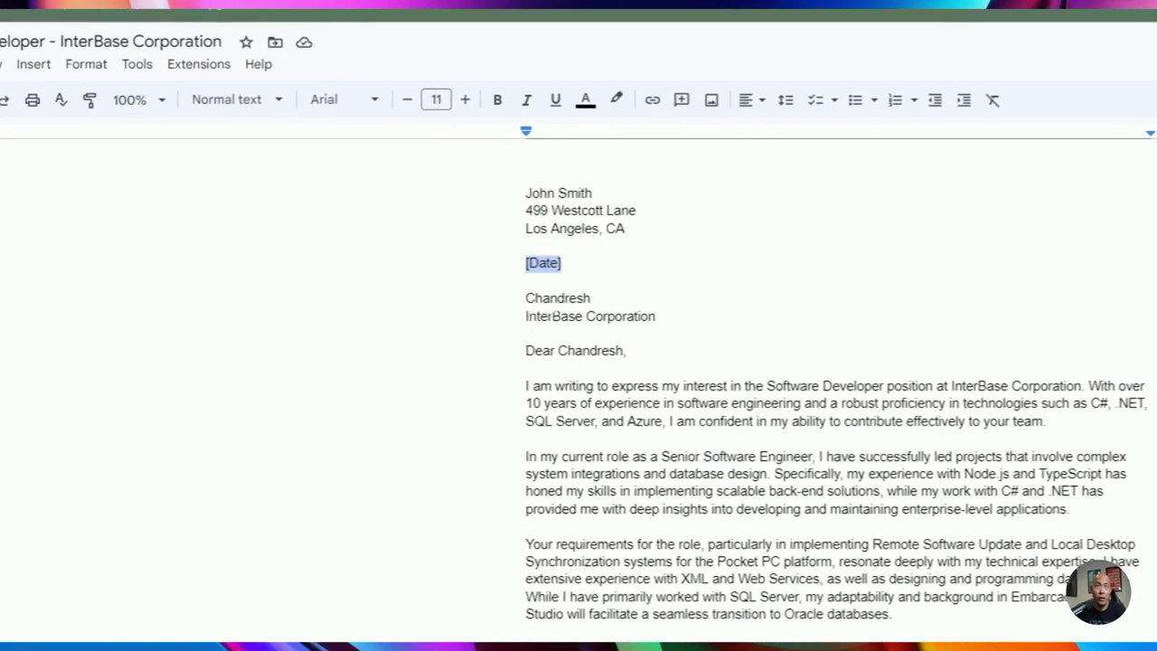
pyautogui.moveTo(665, 316); pyautogui.dragTo(536, 299)
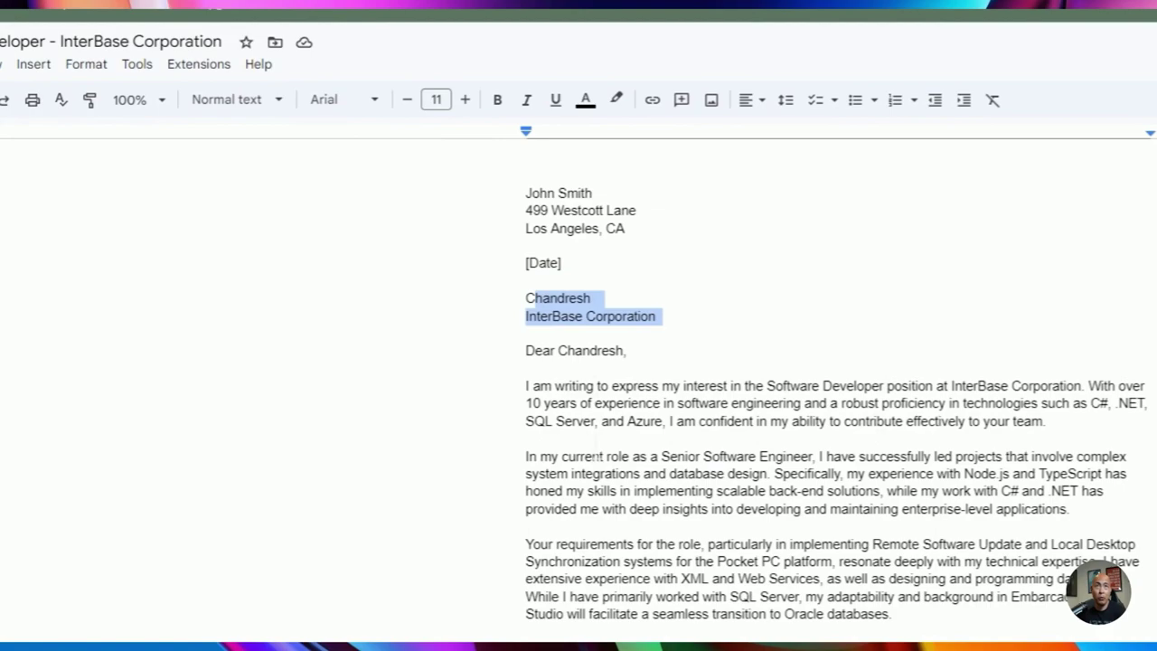
pyautogui.click(527, 526)
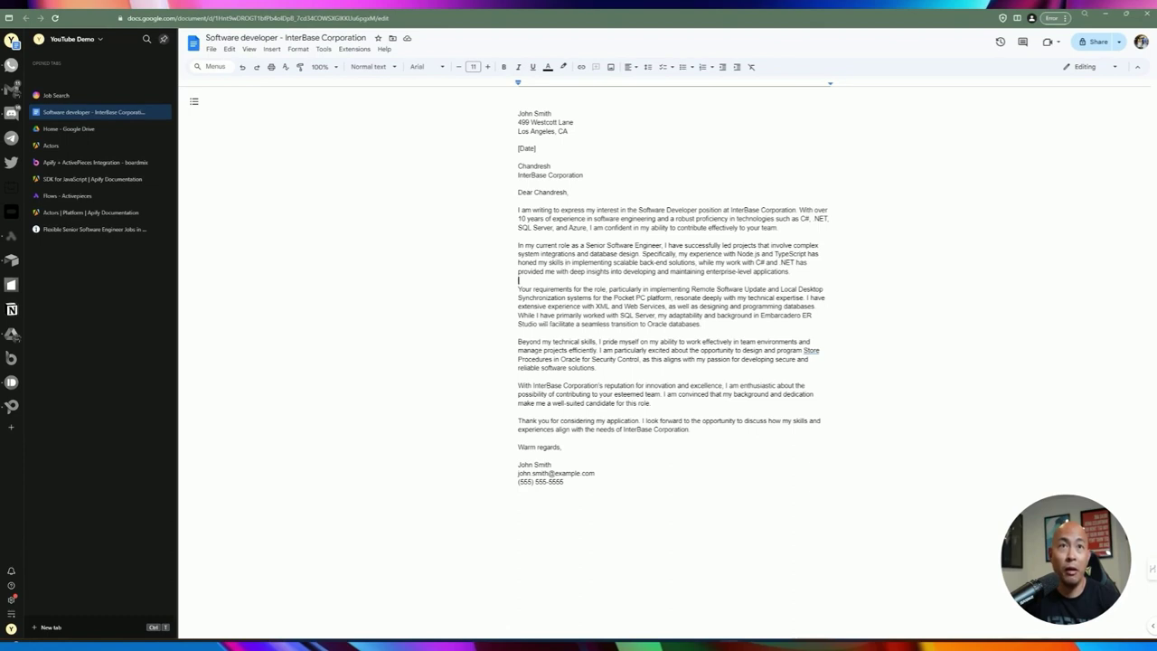
pyautogui.moveTo(527, 342); pyautogui.dragTo(598, 368)
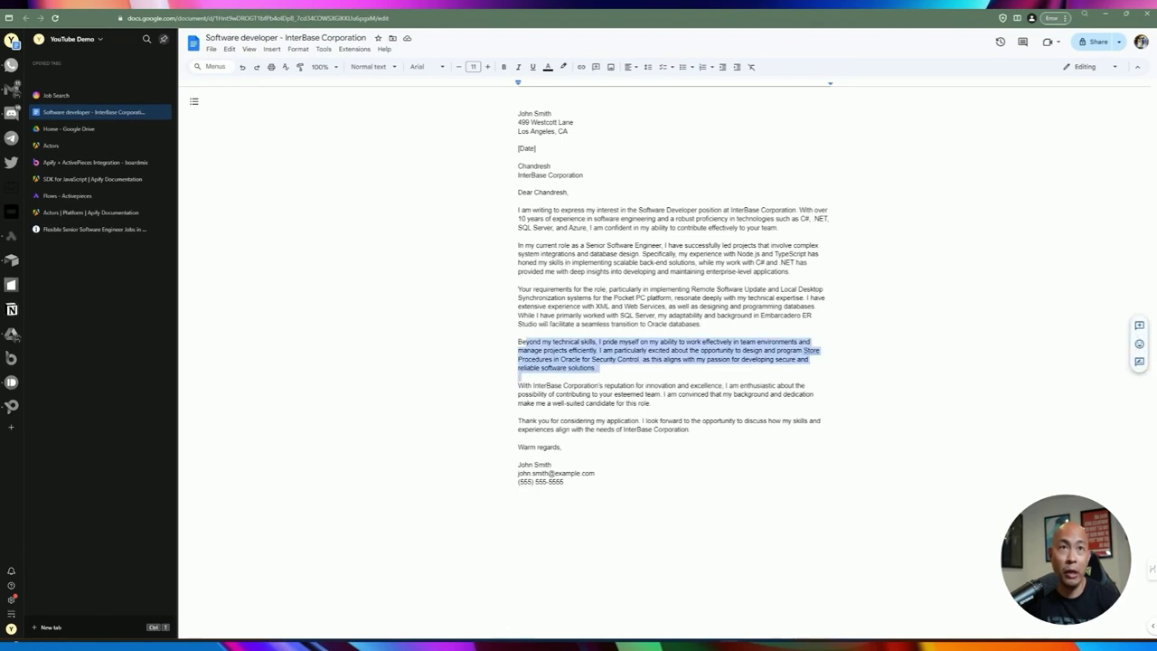
pyautogui.moveTo(519, 379); pyautogui.dragTo(667, 406)
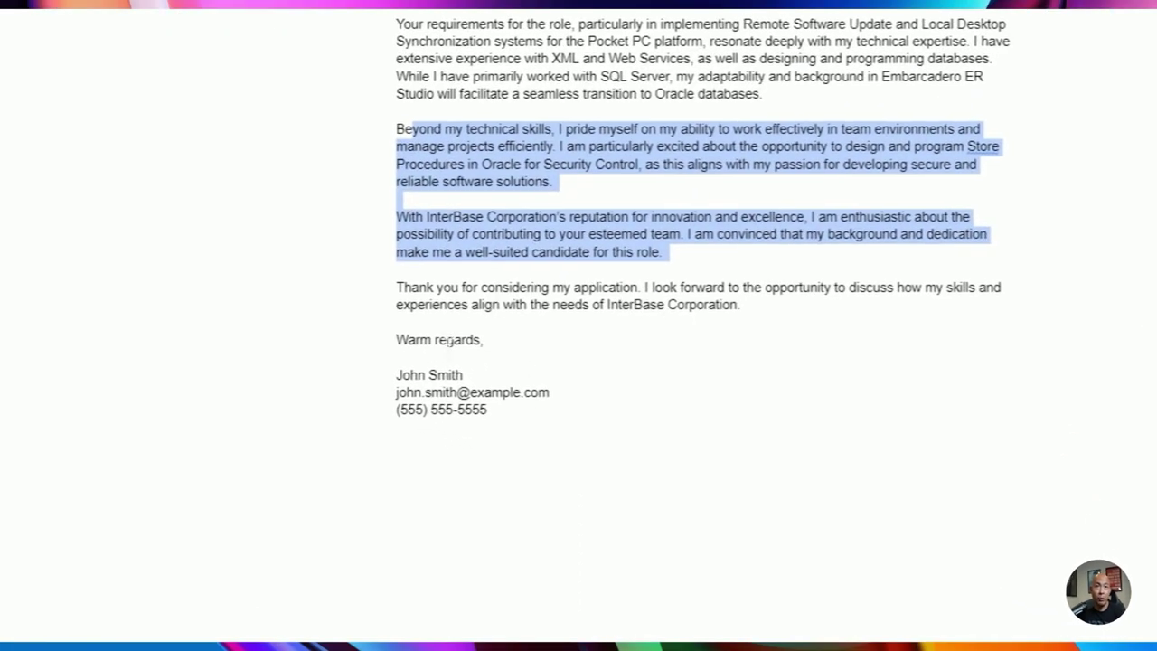
pyautogui.moveTo(551, 393); pyautogui.dragTo(421, 375)
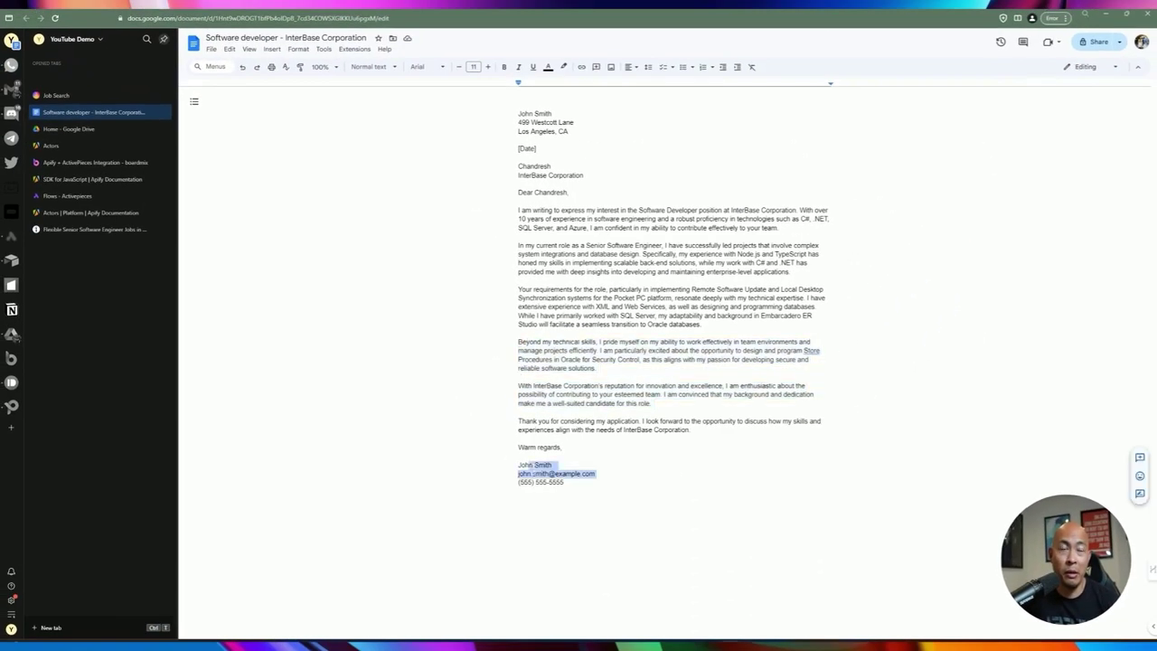
pyautogui.click(549, 474)
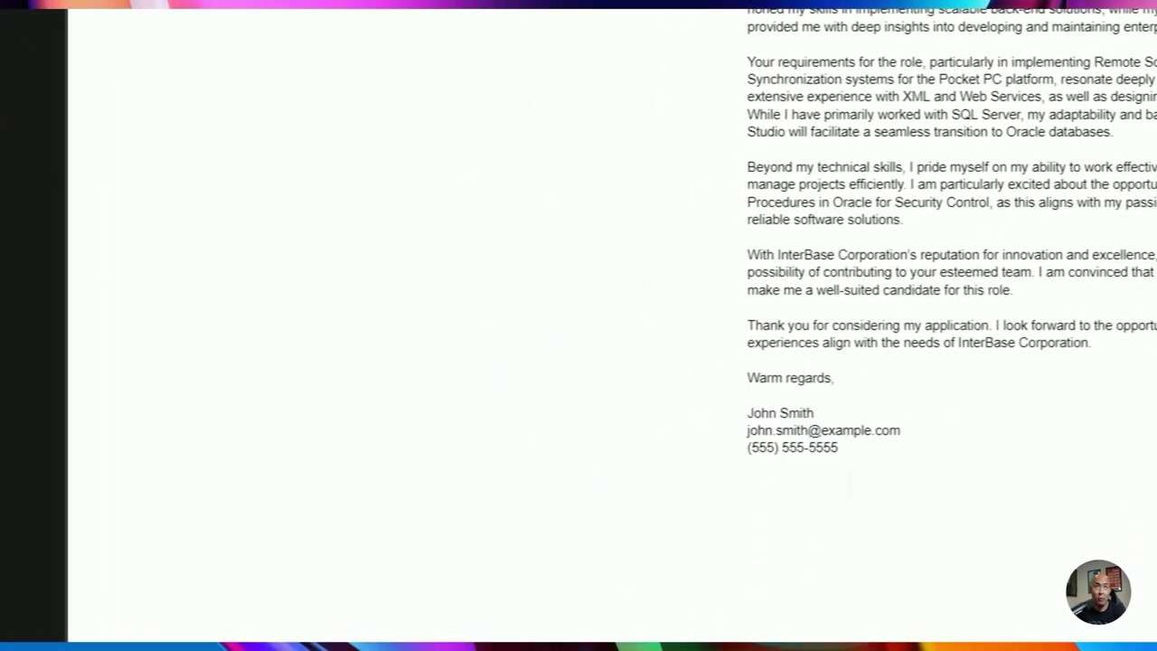
# Return to the Job Search datasheet and check the field types of Title, Company and Posting Date without changing them.
pyautogui.click(97, 167)
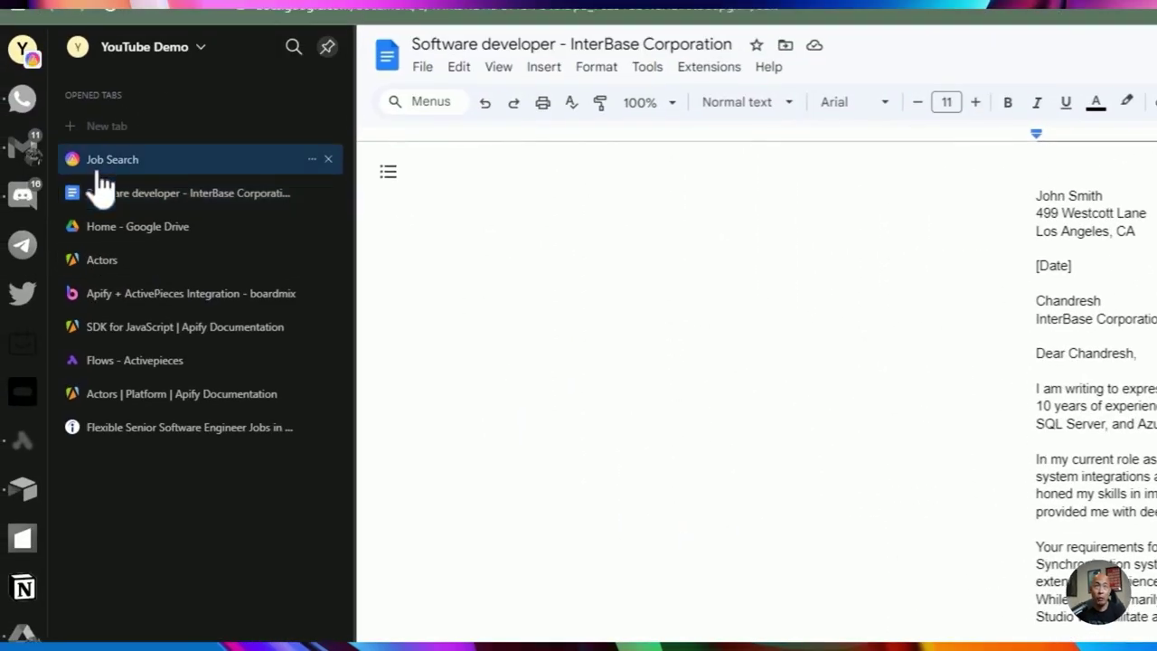
pyautogui.click(102, 172)
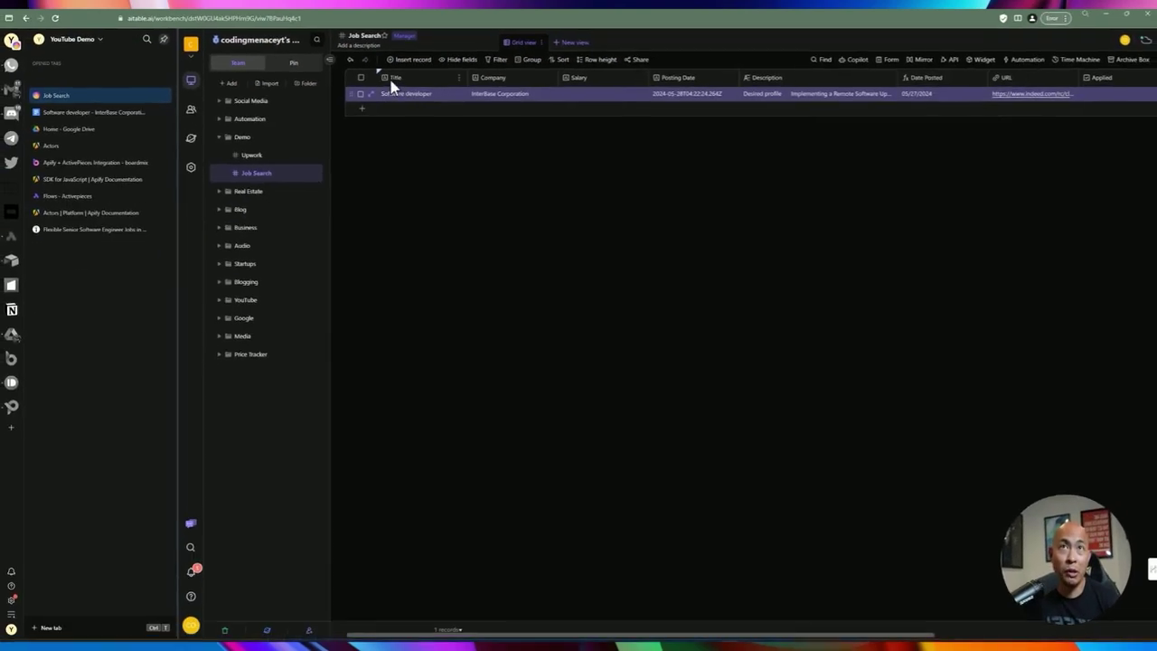
pyautogui.doubleClick(387, 79)
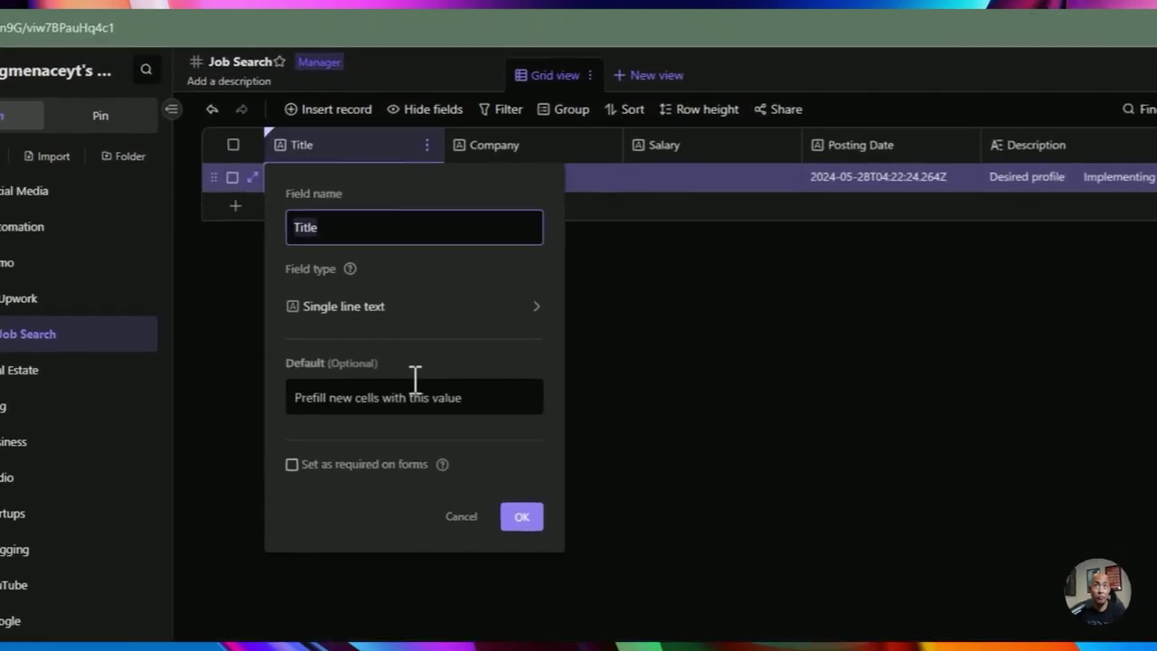
pyautogui.click(497, 80)
pyautogui.doubleClick(502, 147)
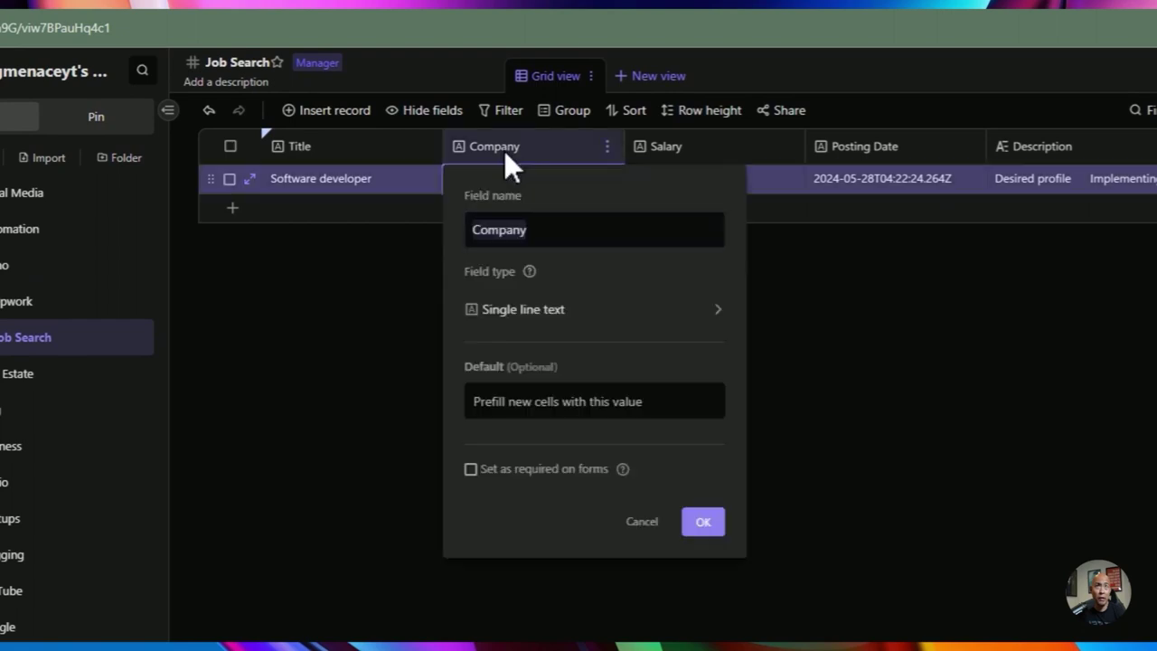
pyautogui.press('Escape')
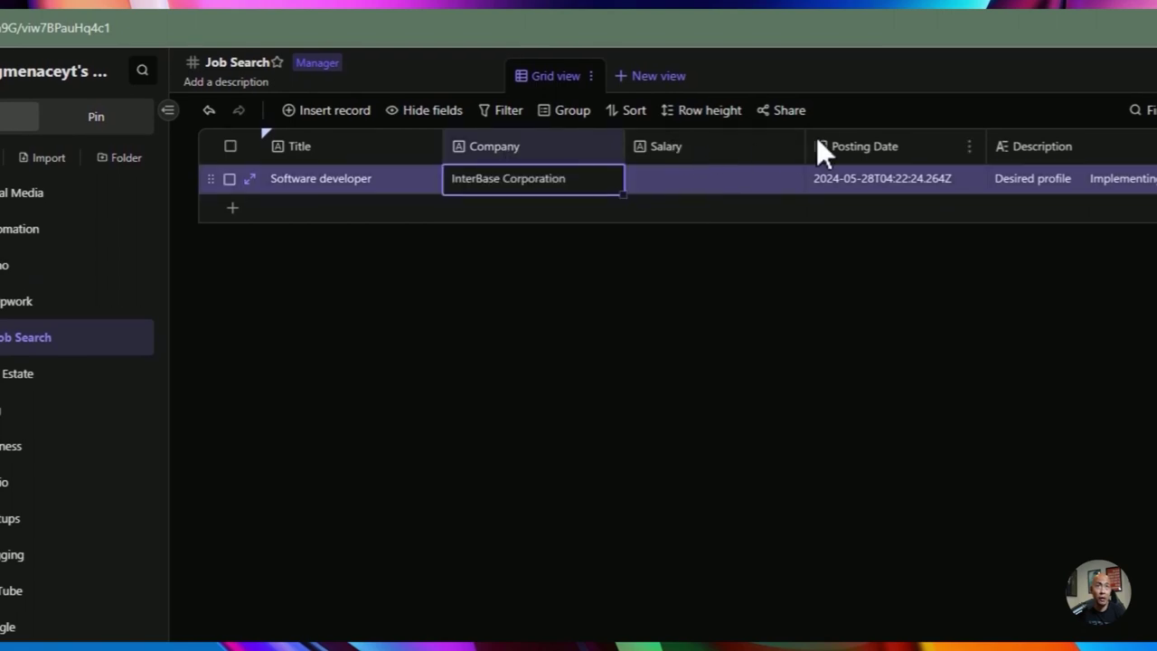
pyautogui.doubleClick(842, 149)
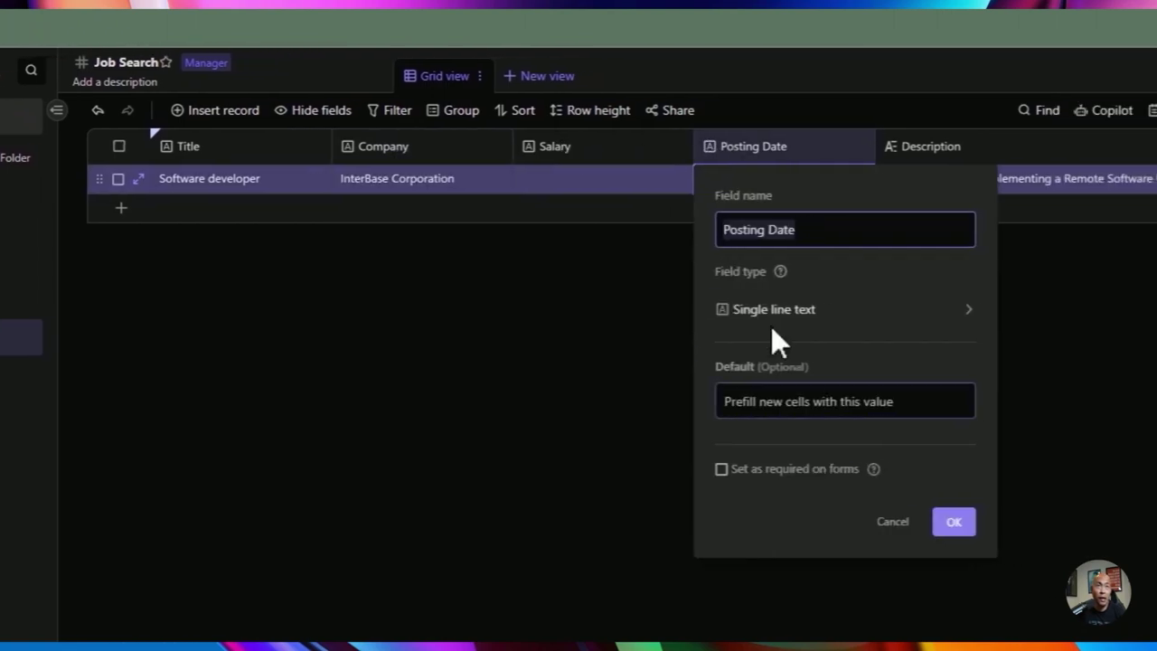
pyautogui.press('Escape')
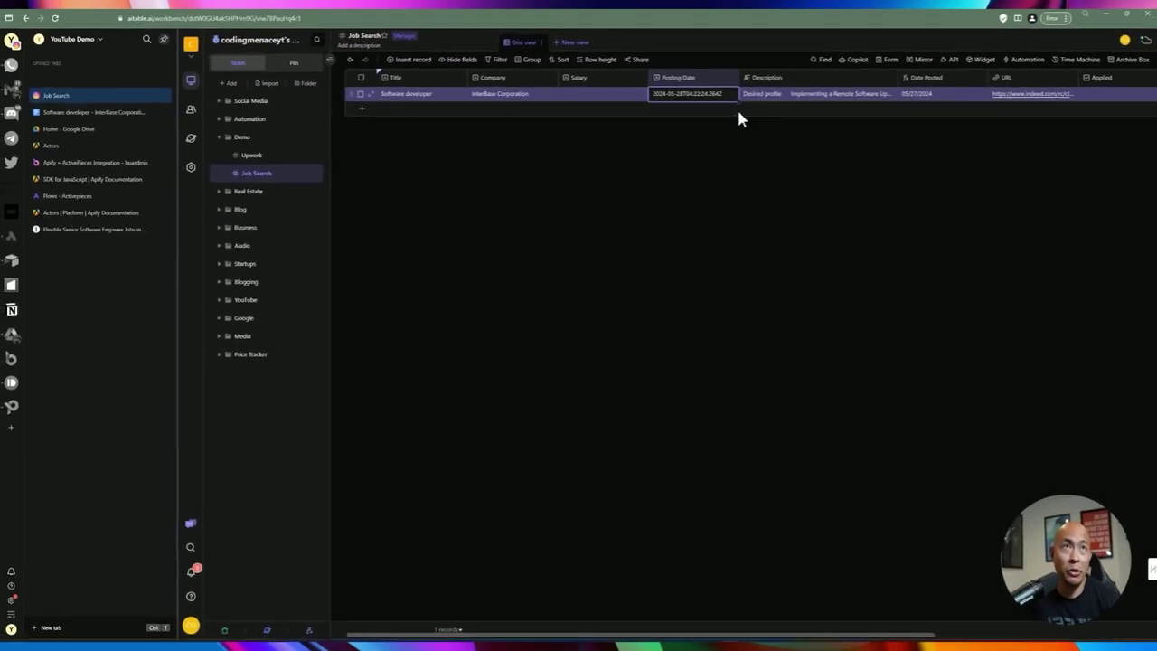
# Open the Date Posted field's formula for editing and examine the DATETIME_FORMAT function, its Posting Date reference and its format string.
pyautogui.moveTo(801, 634); pyautogui.dragTo(903, 633)
pyautogui.doubleClick(801, 78)
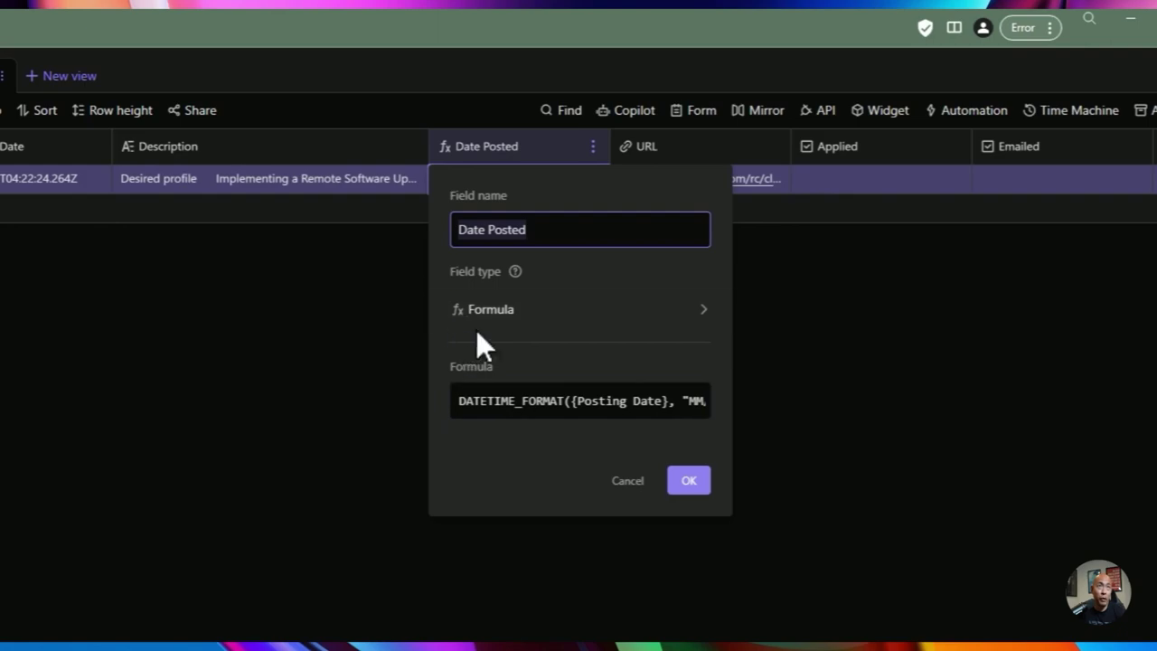
pyautogui.click(488, 408)
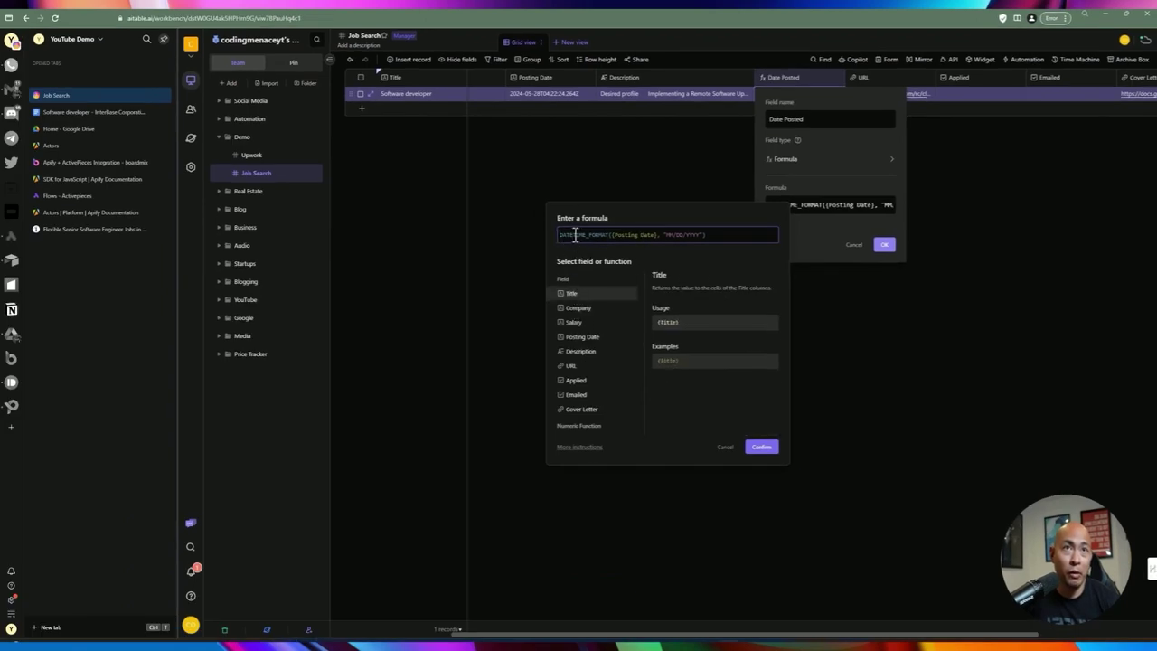
pyautogui.doubleClick(611, 235)
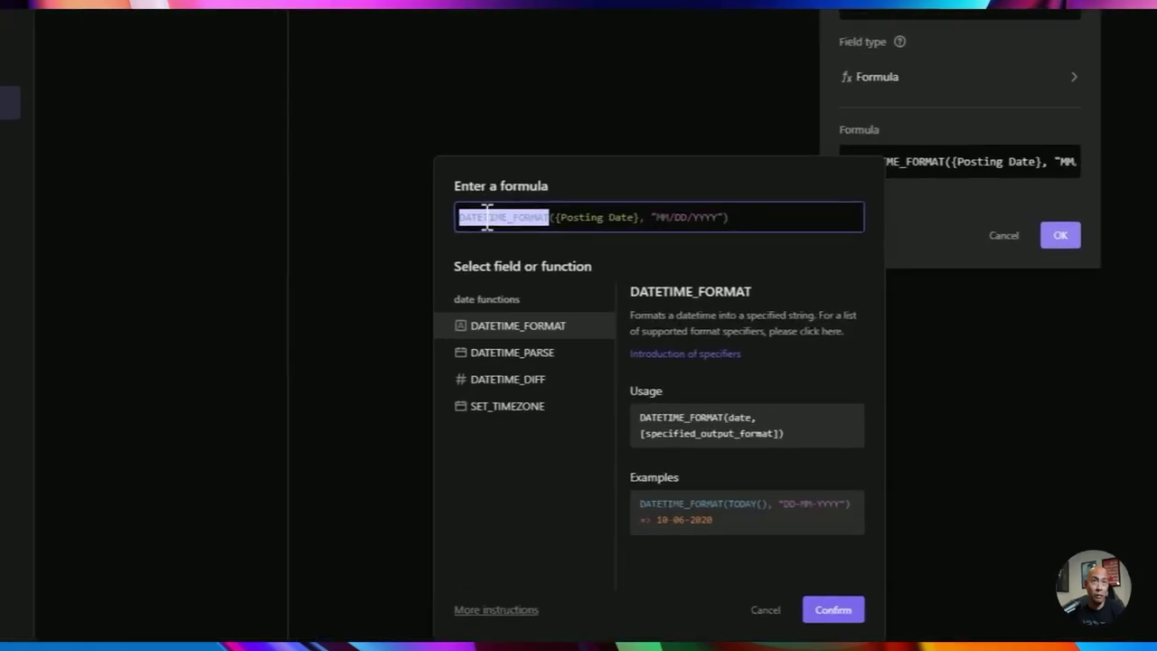
pyautogui.click(546, 221)
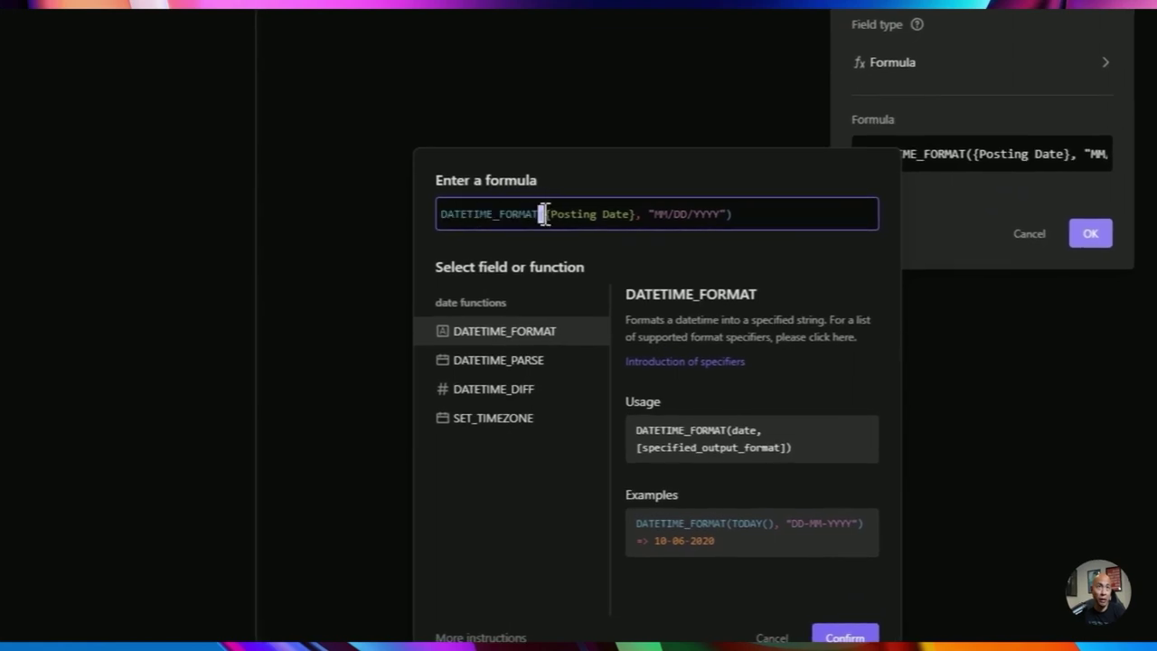
pyautogui.moveTo(543, 214); pyautogui.dragTo(744, 213)
pyautogui.click(743, 213)
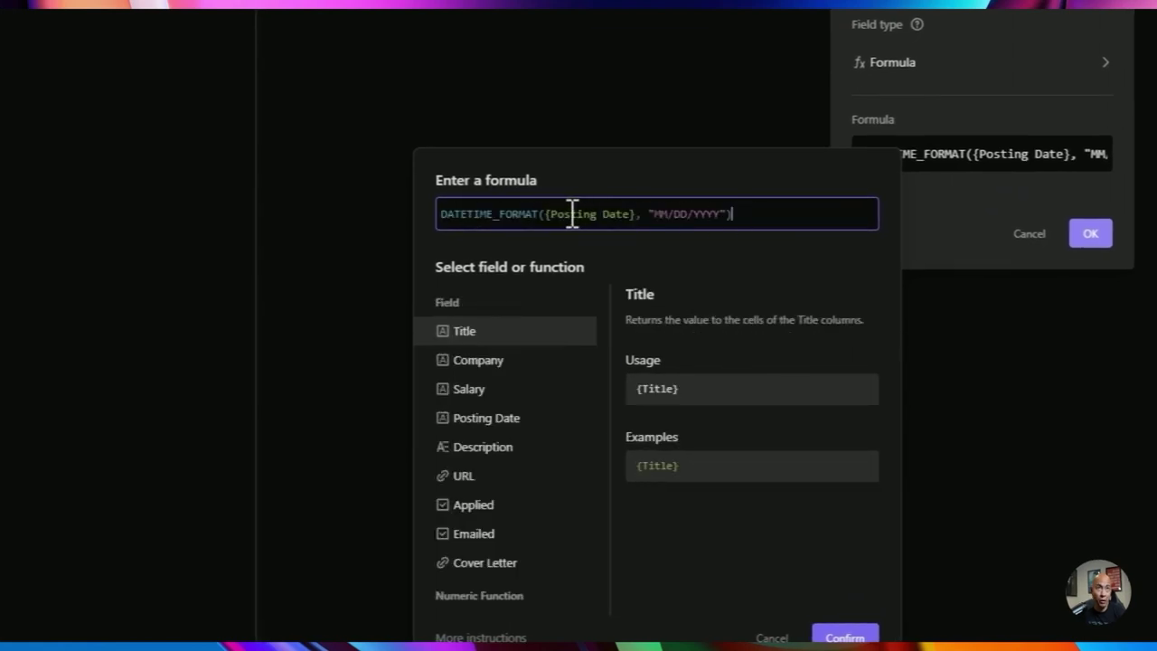
pyautogui.moveTo(548, 215); pyautogui.dragTo(724, 213)
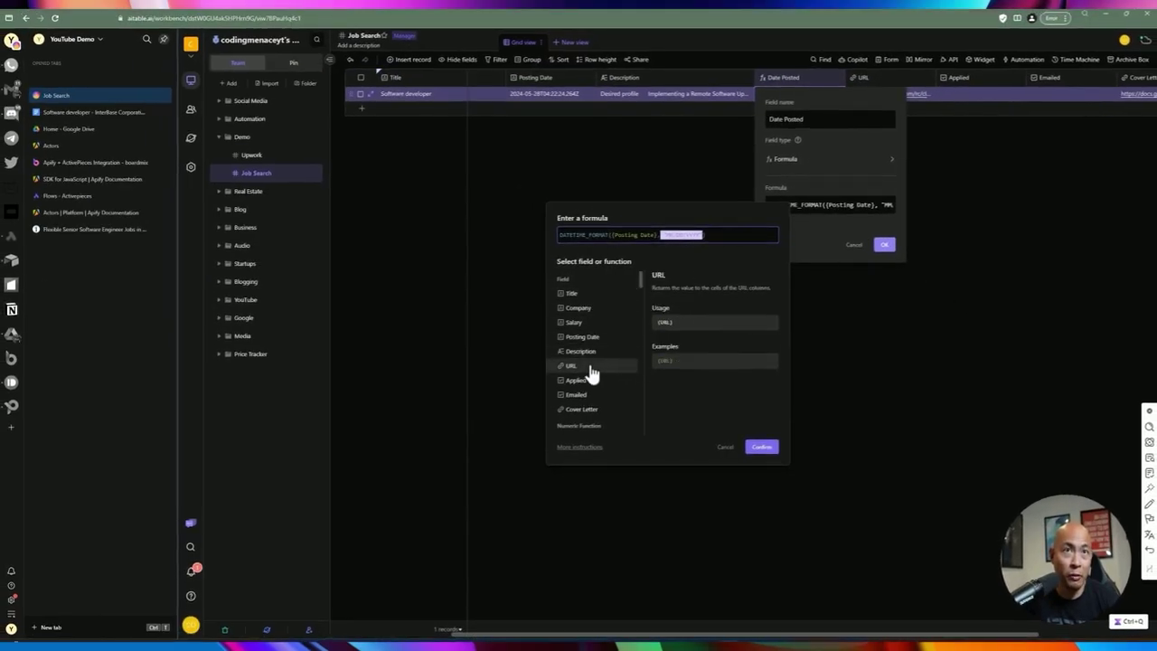
# Review the DATETIME_DIFF usage reference in the formula editor and examine the Date Posted formula's MM/DD/YYYY argument.
pyautogui.click(602, 233)
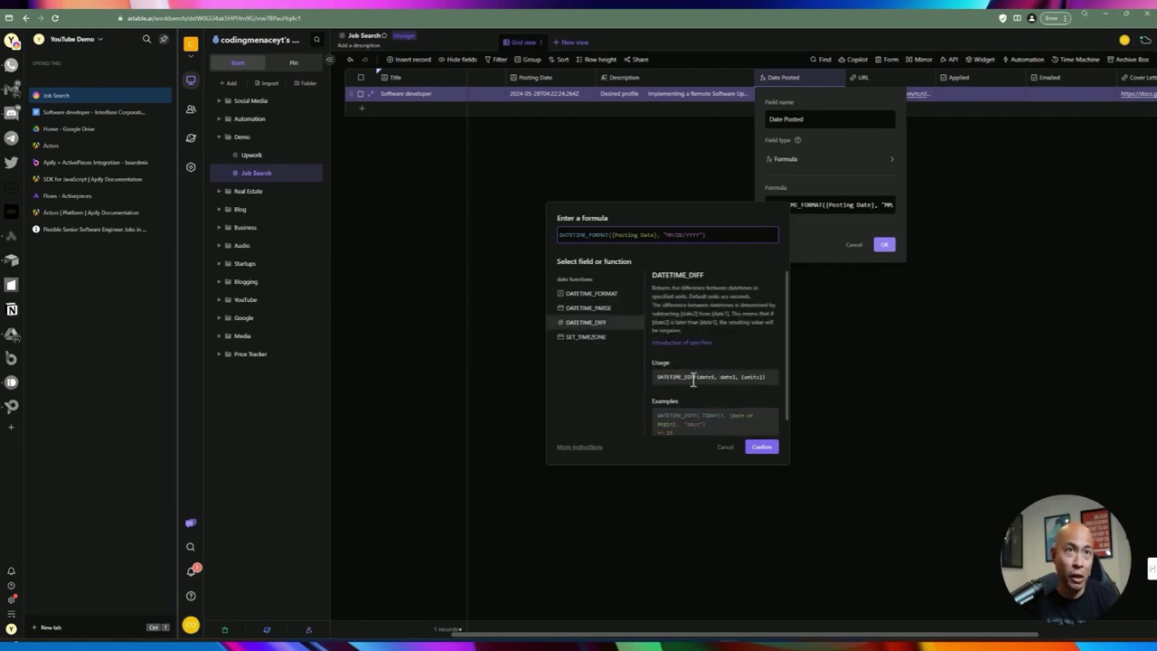
pyautogui.doubleClick(695, 376)
pyautogui.click(701, 379)
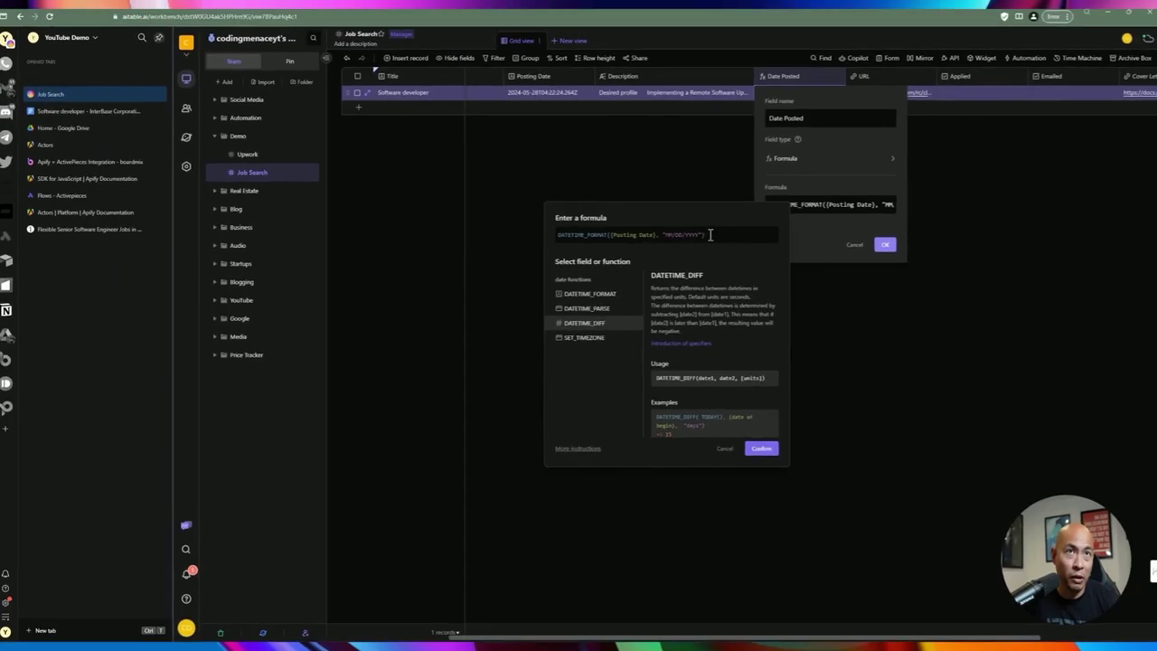
pyautogui.moveTo(603, 121); pyautogui.dragTo(360, 105)
pyautogui.moveTo(586, 226); pyautogui.dragTo(669, 232)
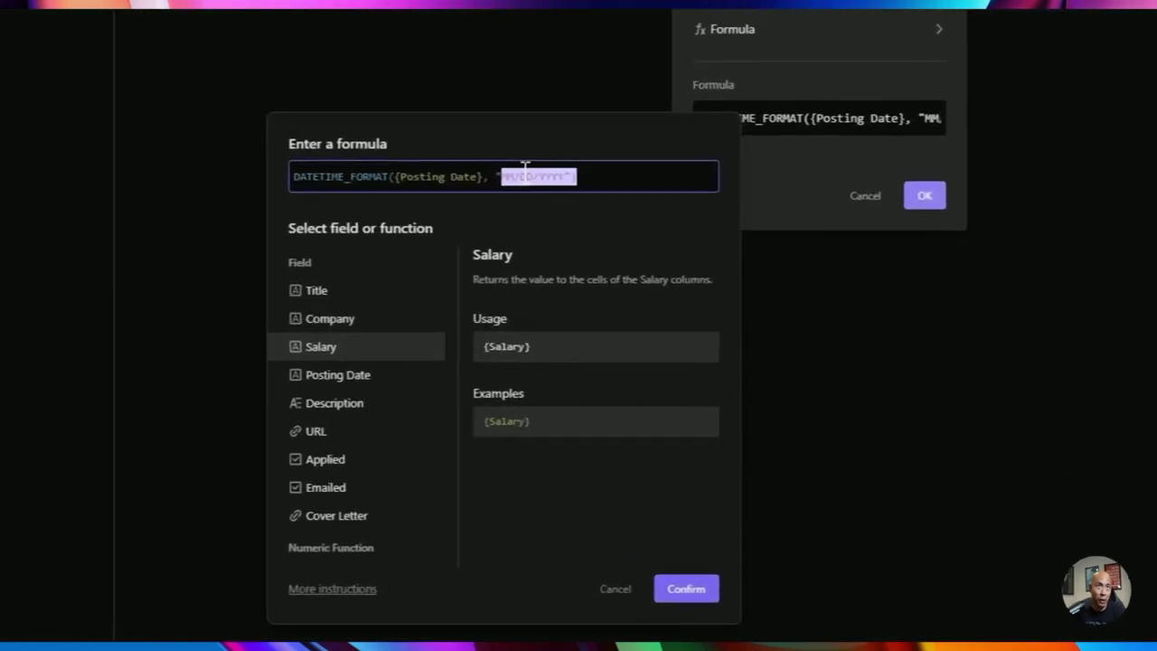
# Close the Date Posted formula and its field settings without changes, and hide the Posting Date field.
pyautogui.click(681, 234)
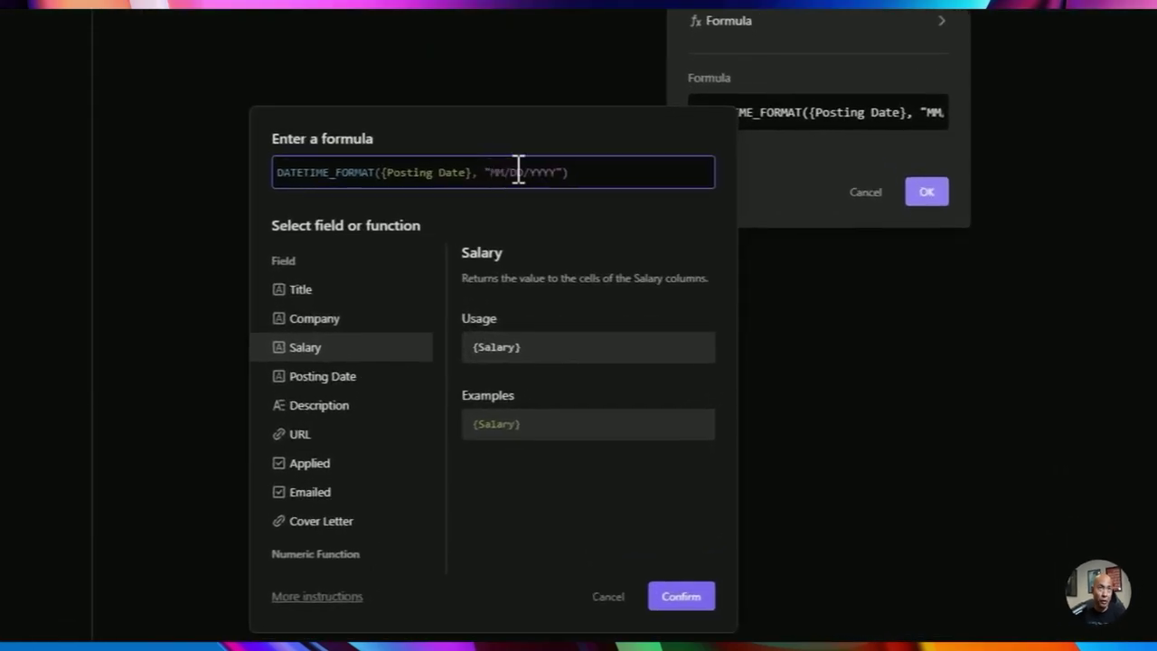
pyautogui.moveTo(531, 172); pyautogui.dragTo(554, 168)
pyautogui.click(606, 597)
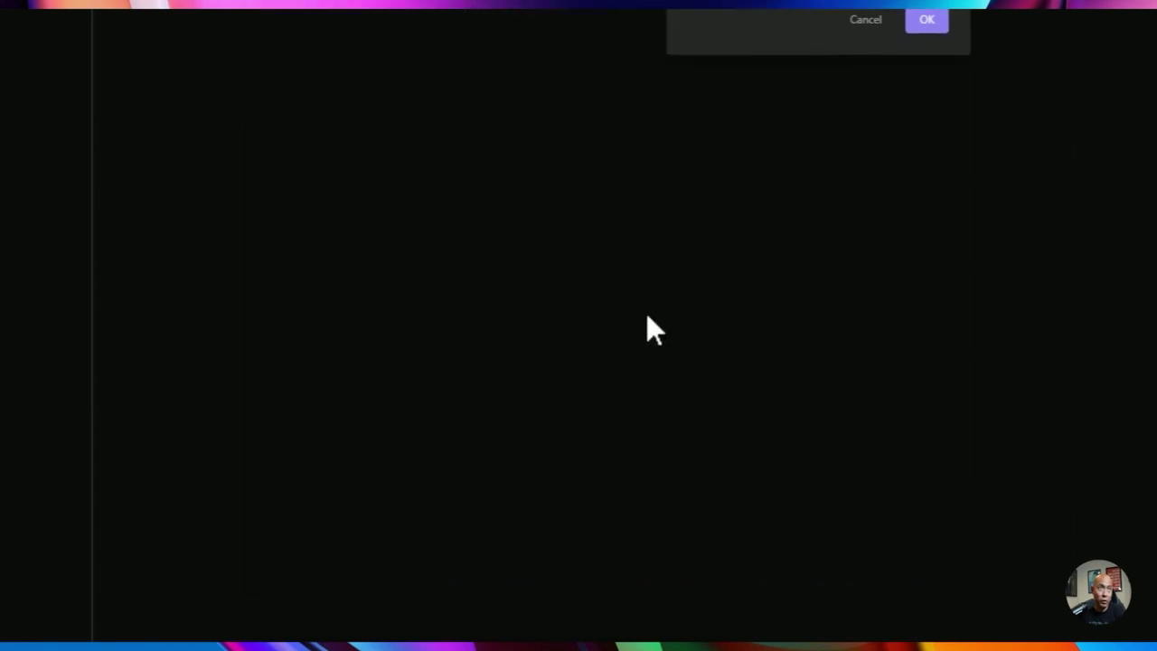
pyautogui.click(848, 208)
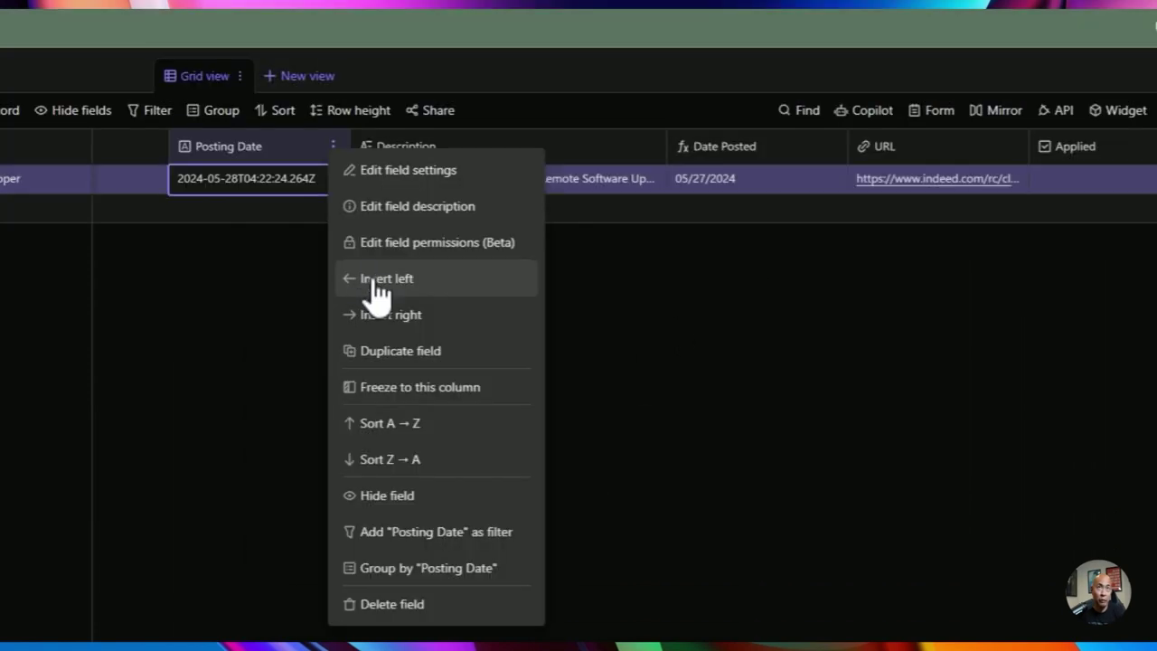
pyautogui.click(397, 493)
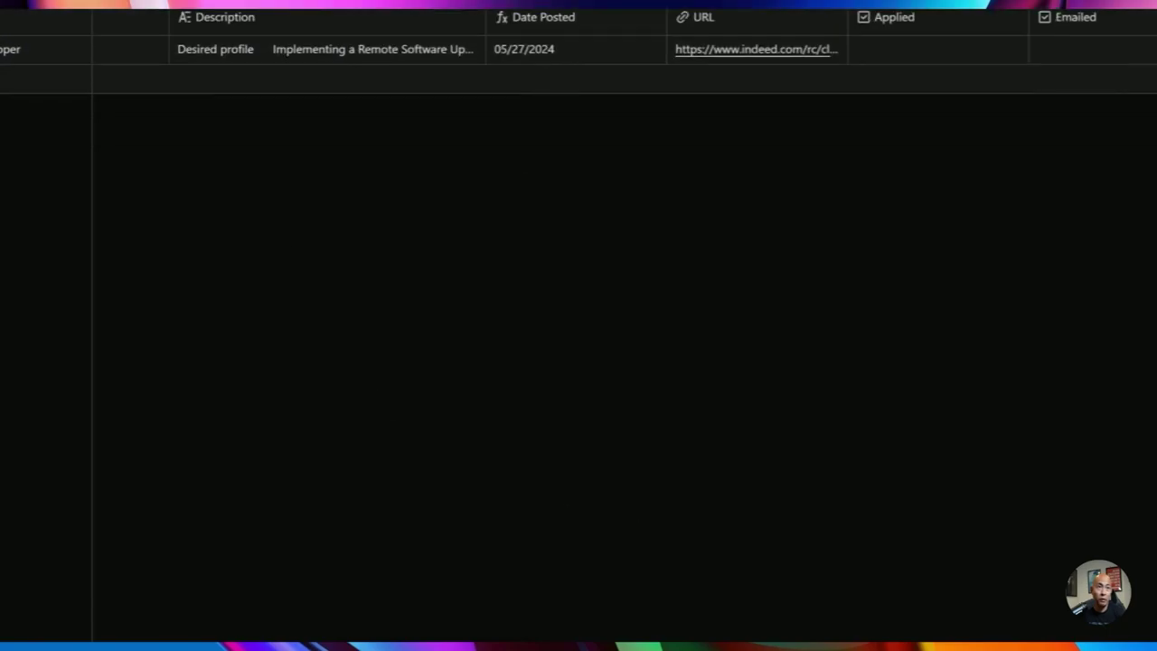
# Check the field types of Description, Applied, Emailed and Cover Letter in the datasheet without changing them.
pyautogui.moveTo(569, 629); pyautogui.dragTo(246, 611)
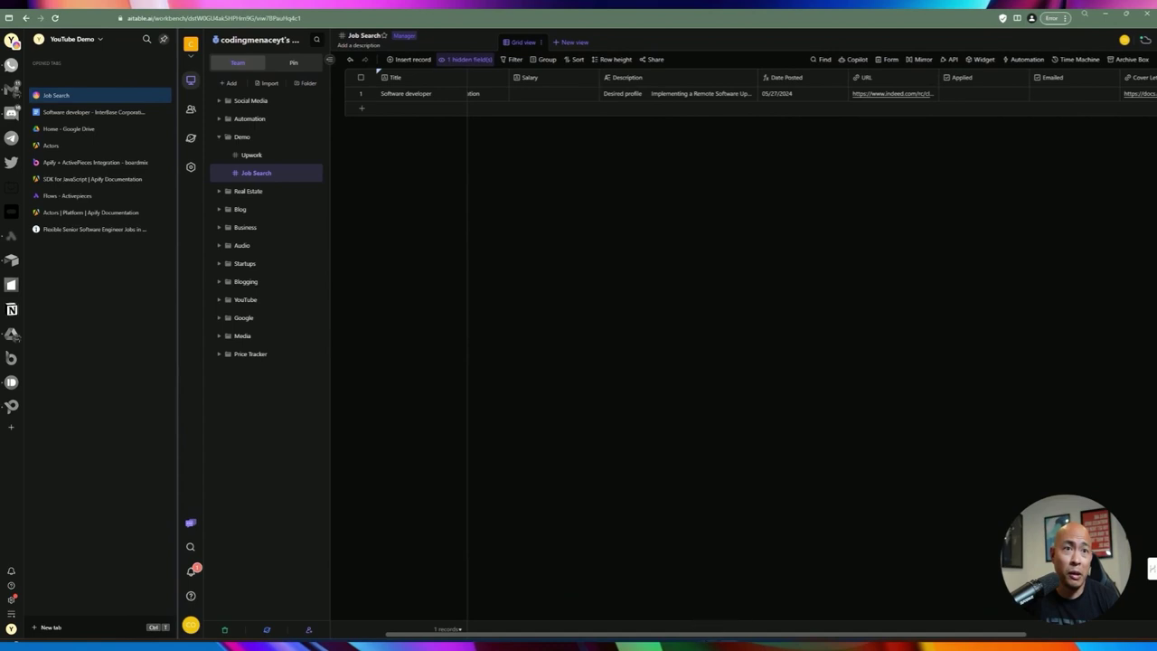
pyautogui.moveTo(704, 638); pyautogui.dragTo(620, 635)
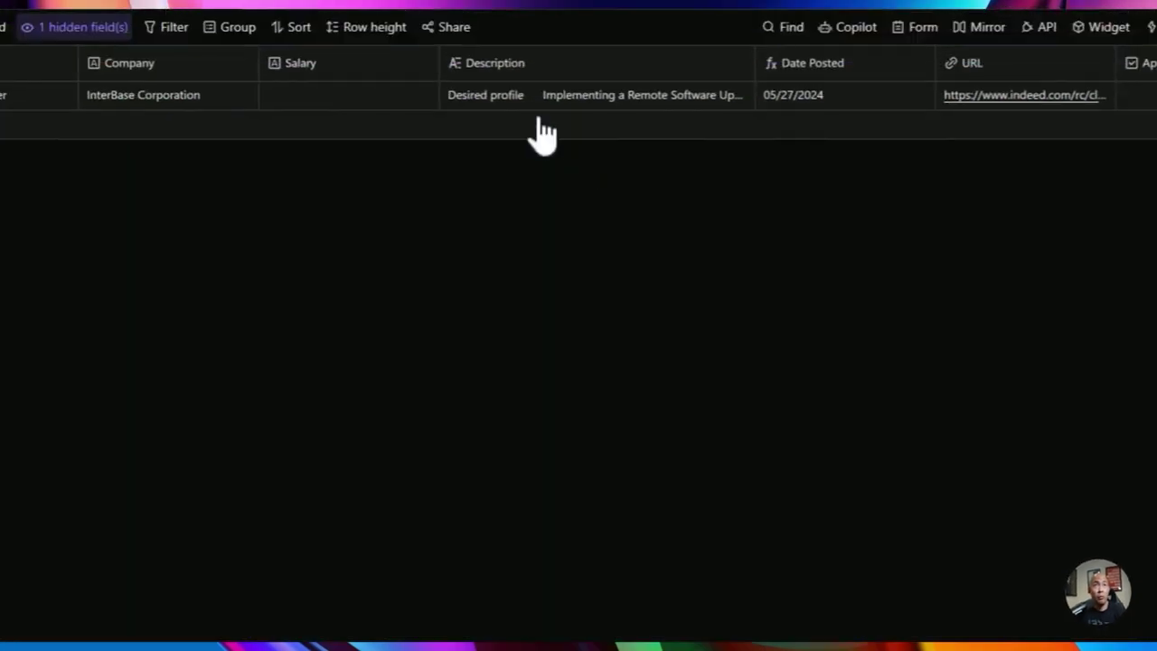
pyautogui.doubleClick(493, 151)
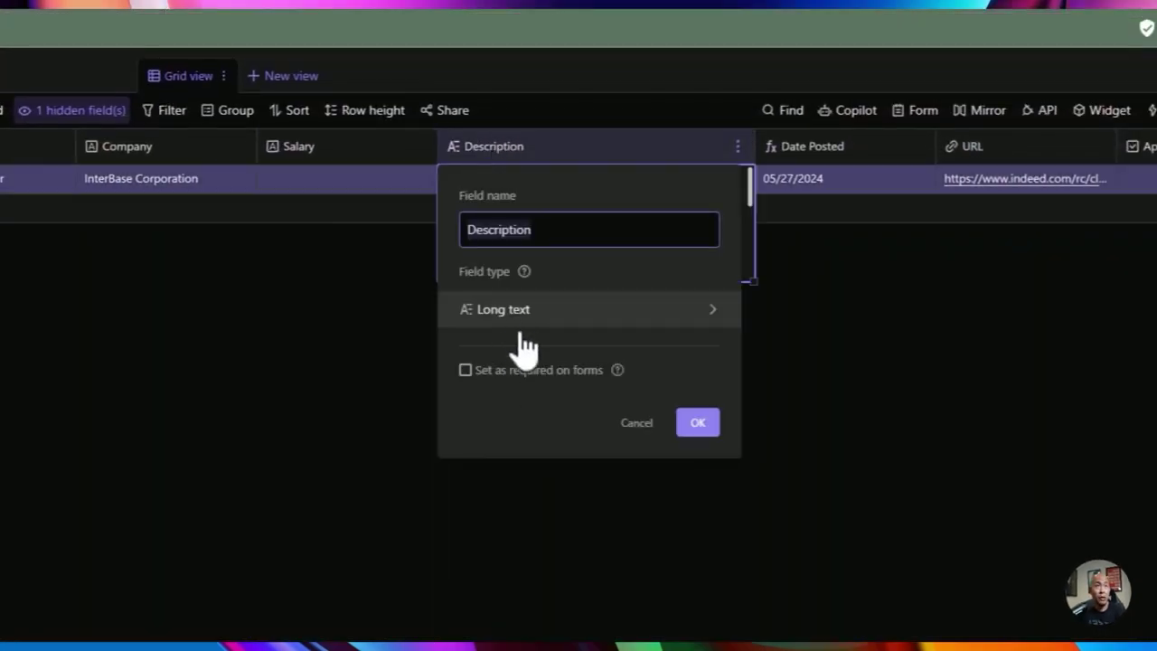
pyautogui.click(637, 424)
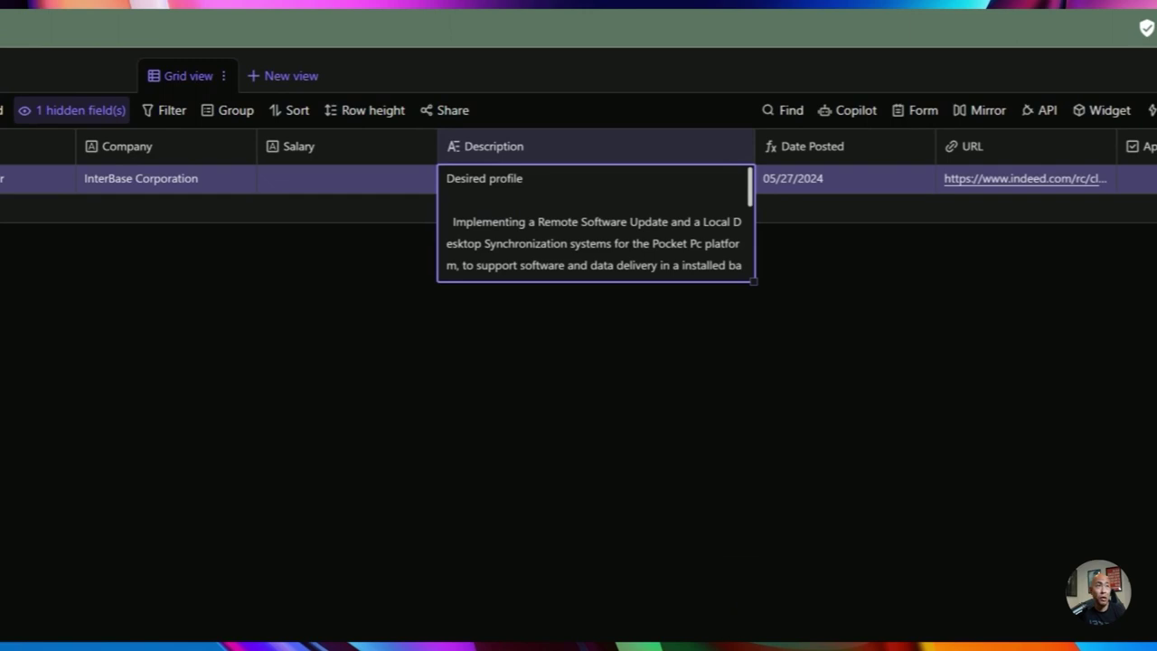
pyautogui.doubleClick(1146, 146)
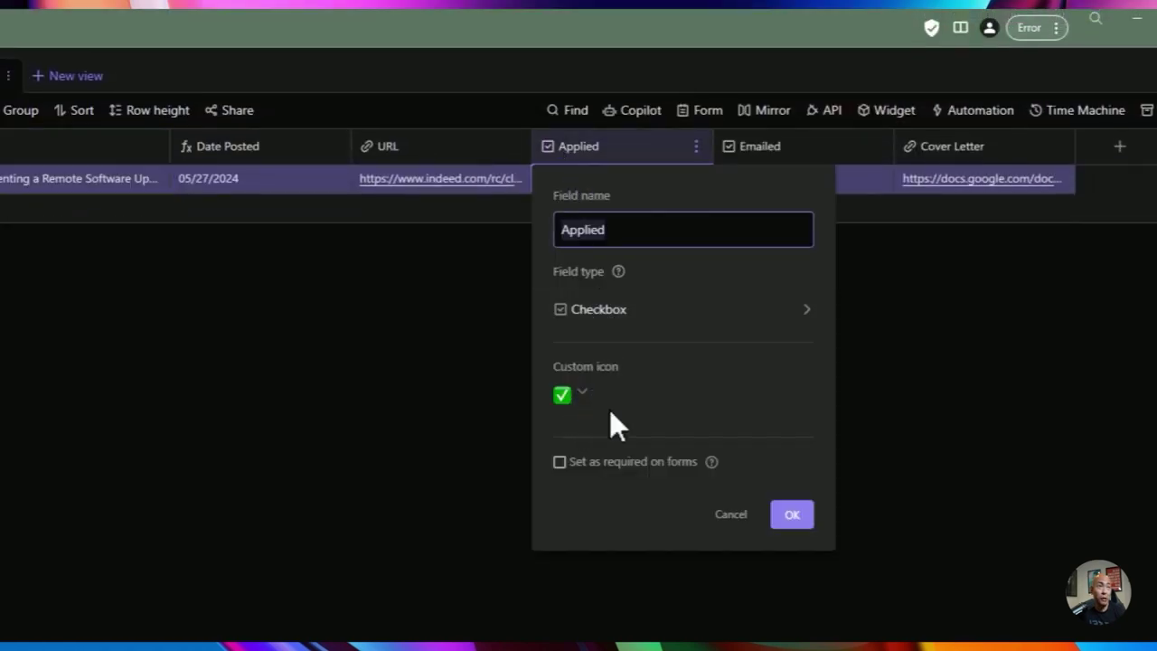
pyautogui.click(730, 514)
pyautogui.click(762, 147)
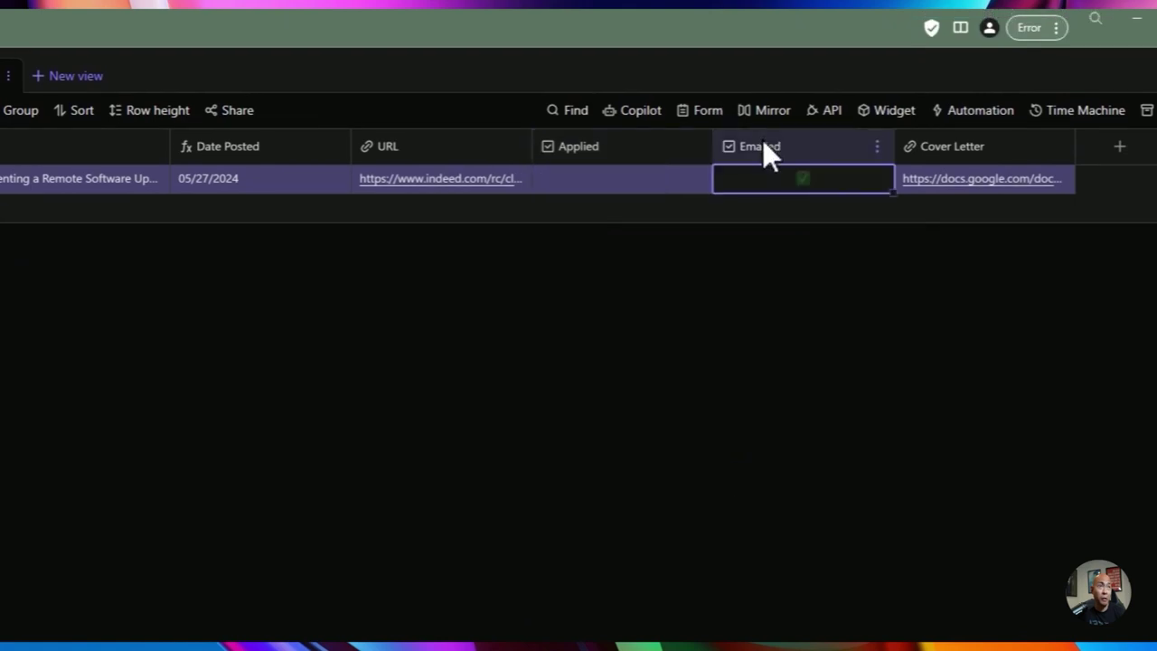
pyautogui.doubleClick(762, 147)
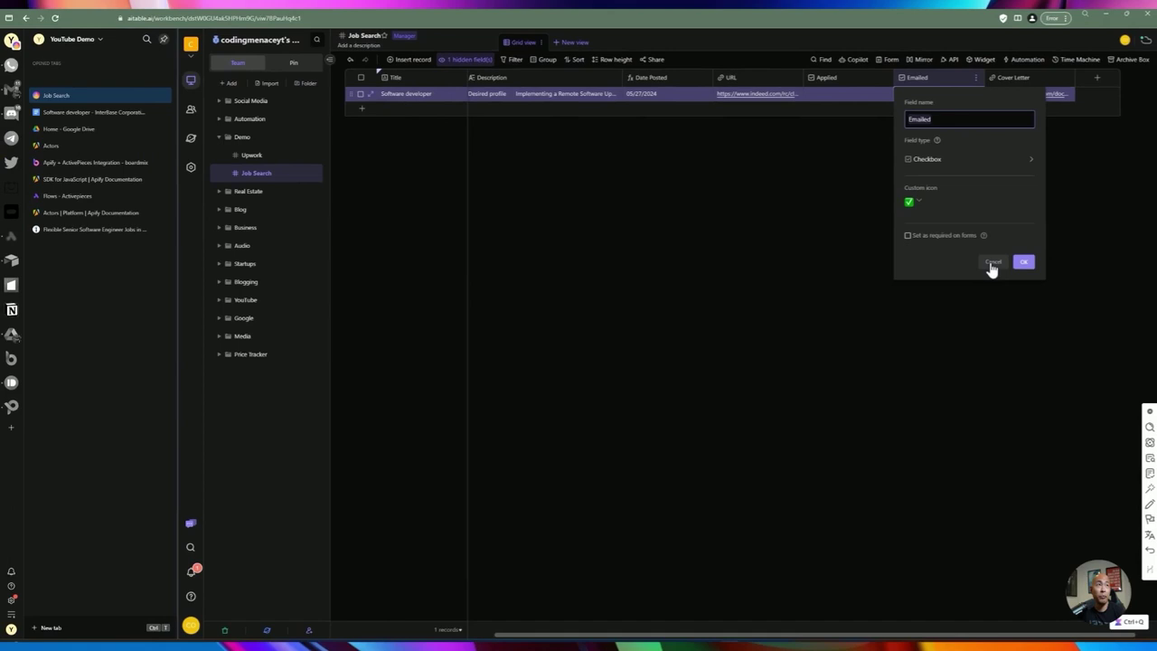
pyautogui.click(992, 263)
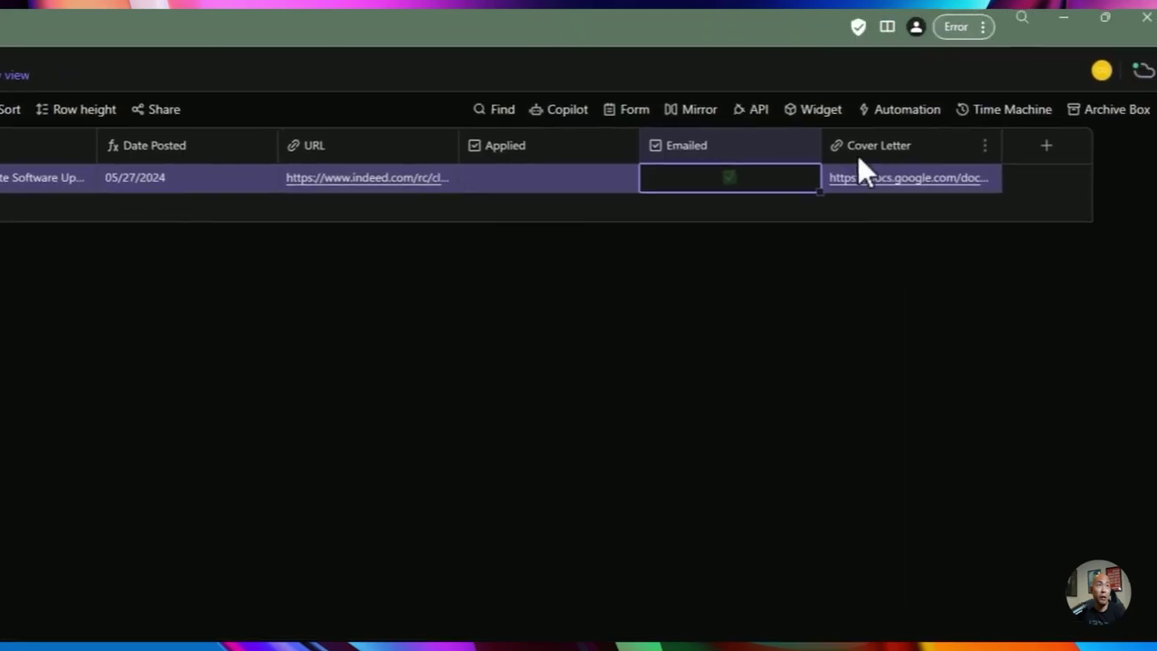
pyautogui.doubleClick(999, 81)
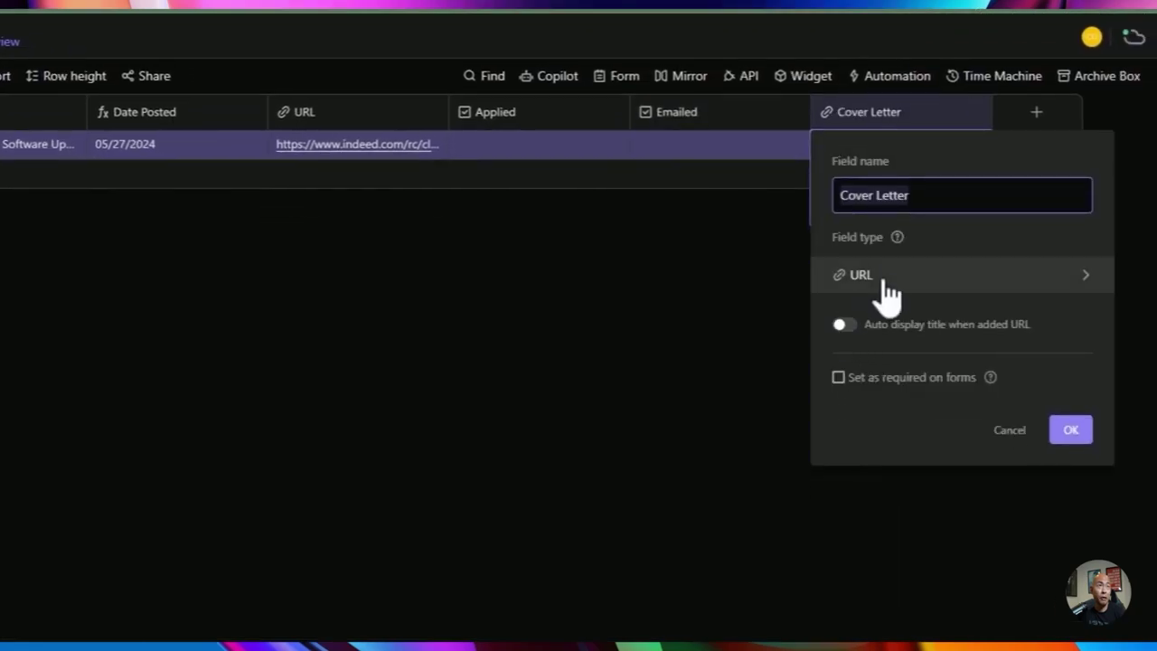
pyautogui.click(1070, 430)
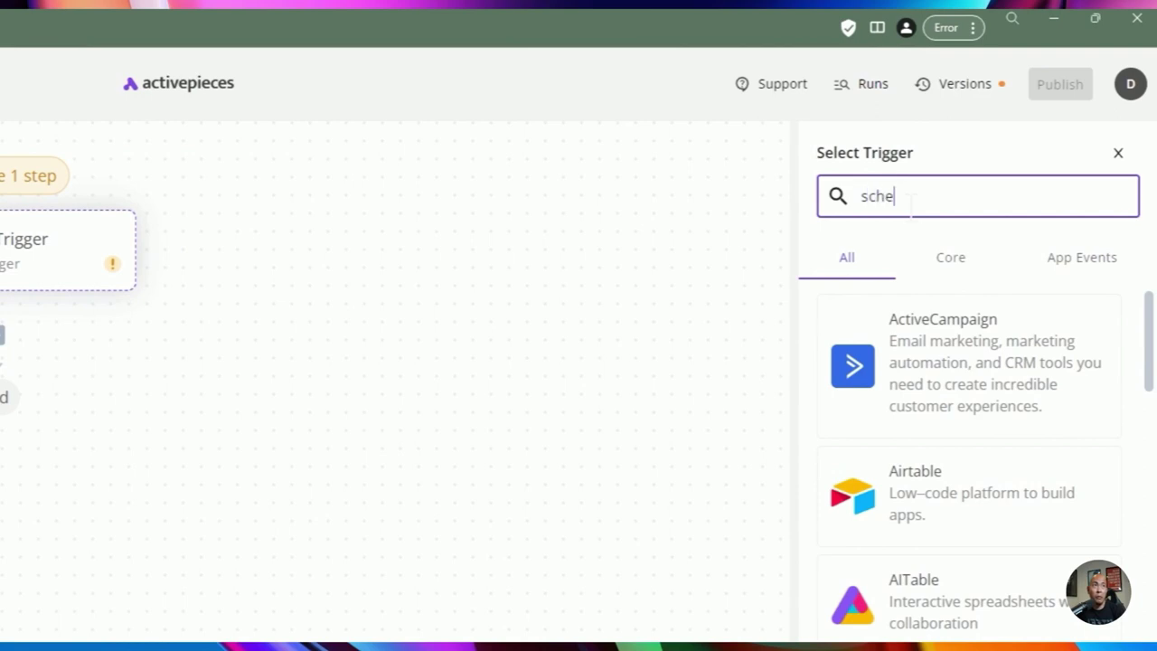
# In the new Activepieces flow, choose Schedule as the trigger and add a Storage step after it.
pyautogui.click(1080, 187)
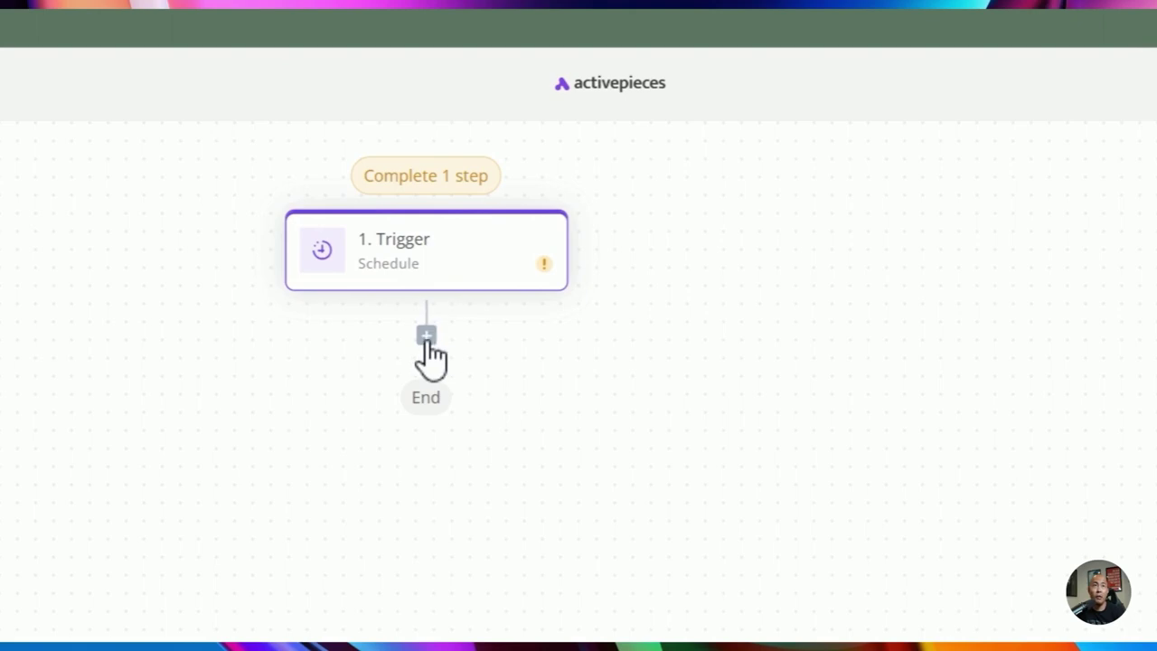
pyautogui.click(426, 338)
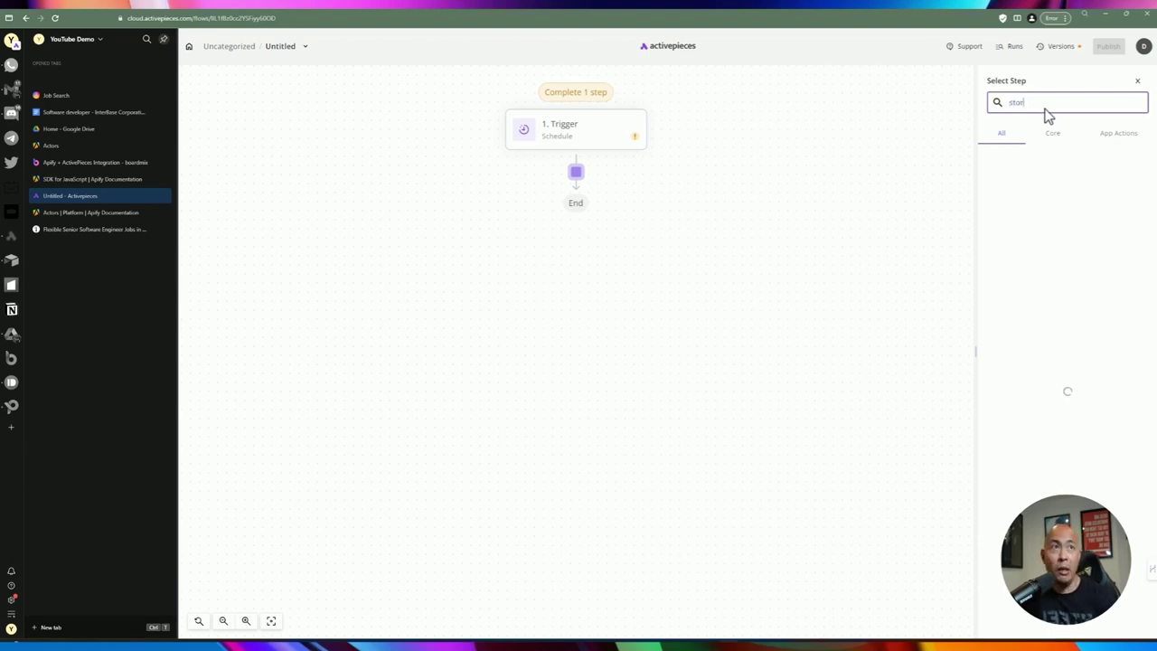
pyautogui.click(1049, 172)
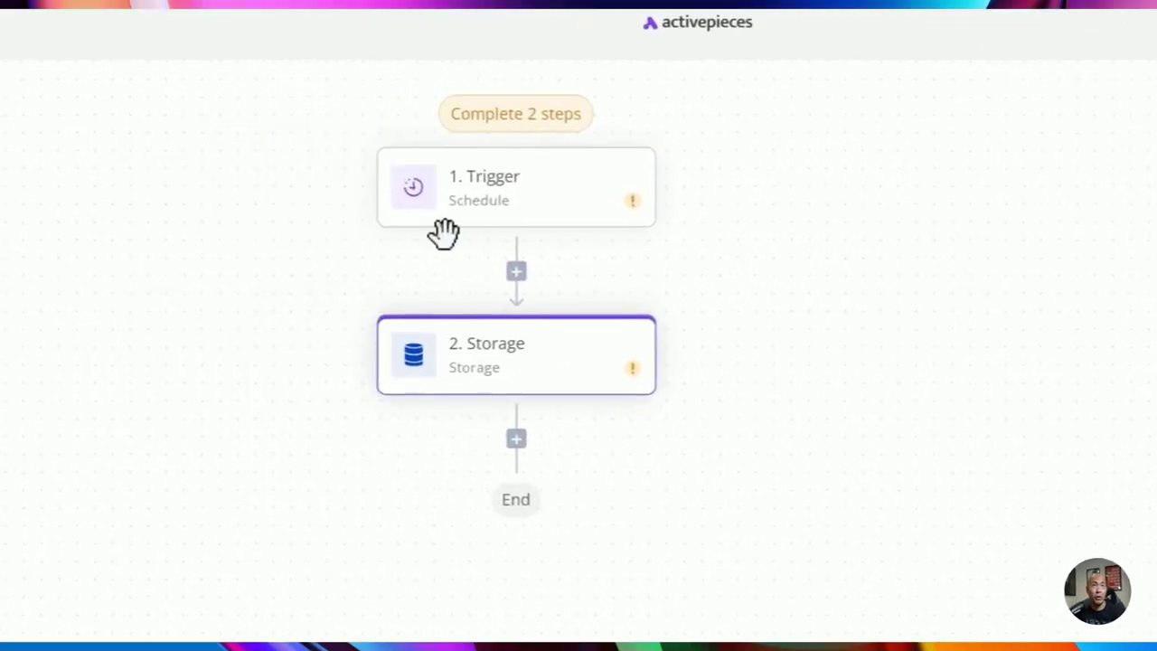
# Set the Schedule trigger to run Every Day at 7 am.
pyautogui.click(568, 178)
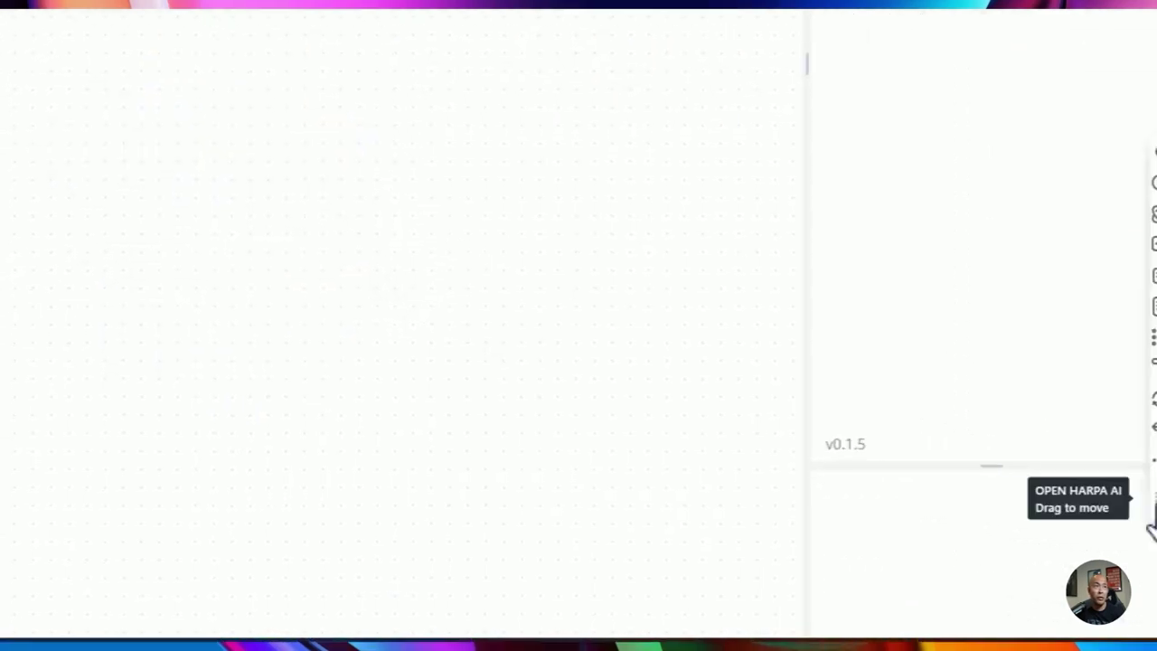
pyautogui.click(922, 155)
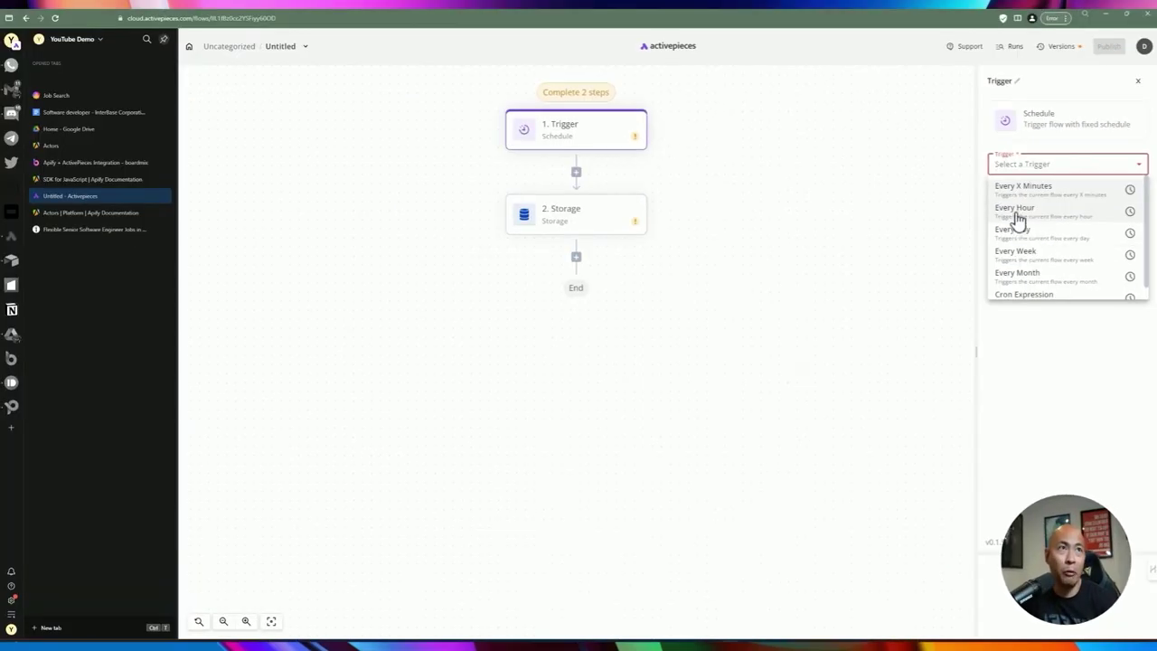
pyautogui.click(1015, 209)
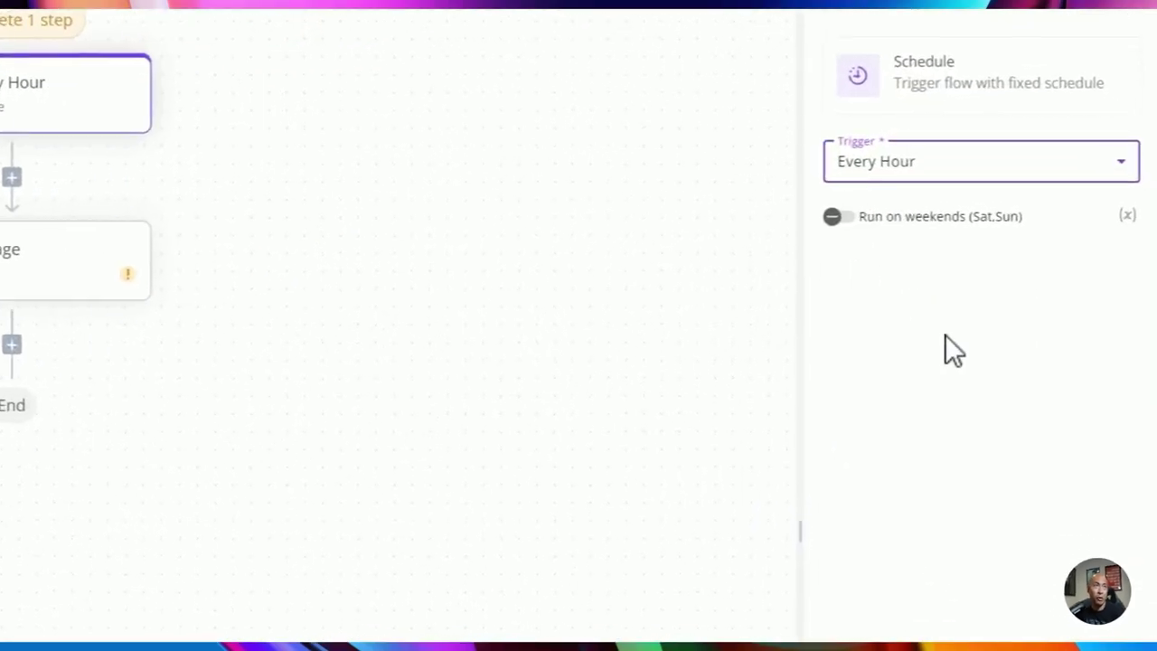
pyautogui.click(890, 176)
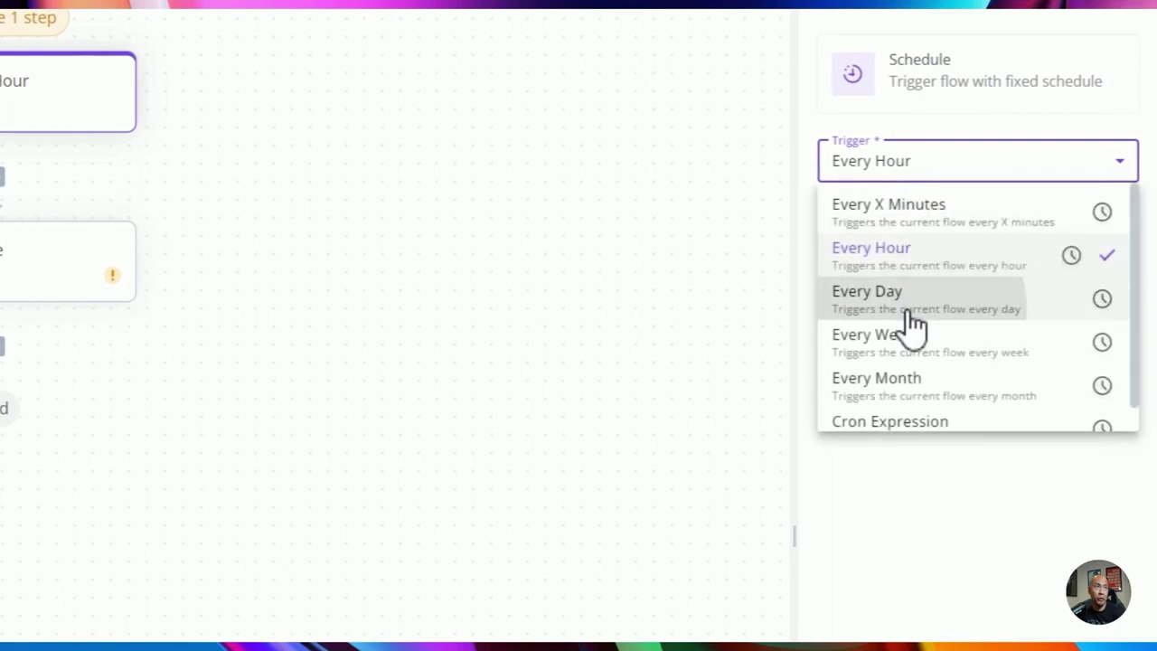
pyautogui.click(906, 306)
pyautogui.click(890, 267)
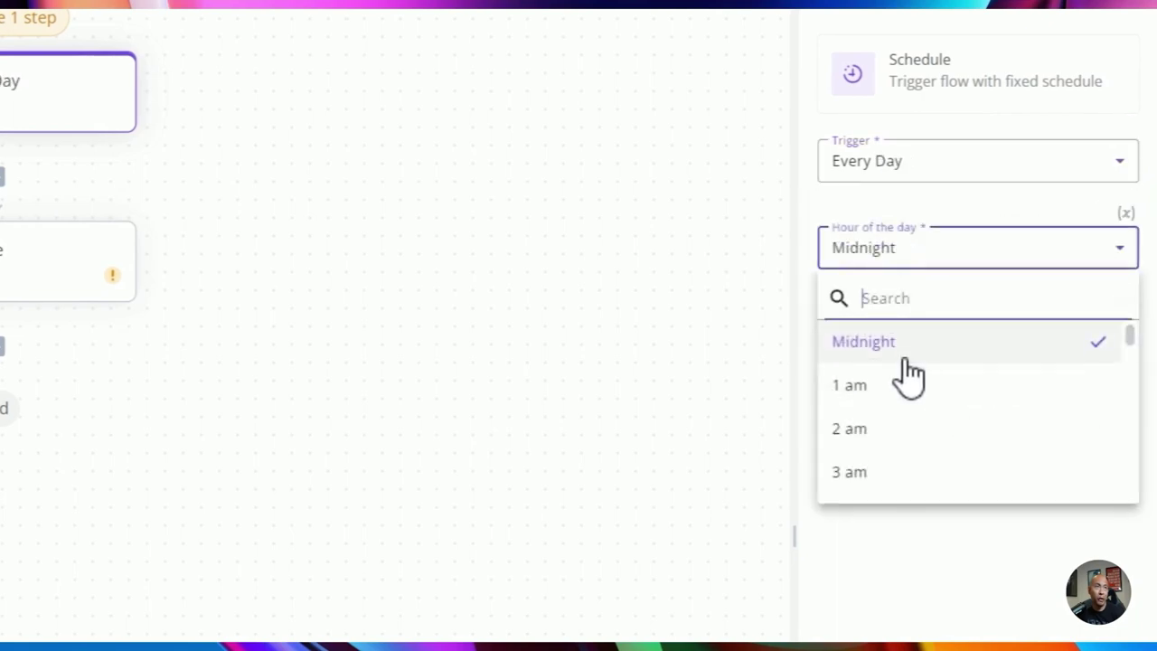
pyautogui.scroll(-2, 904, 374)
pyautogui.click(897, 467)
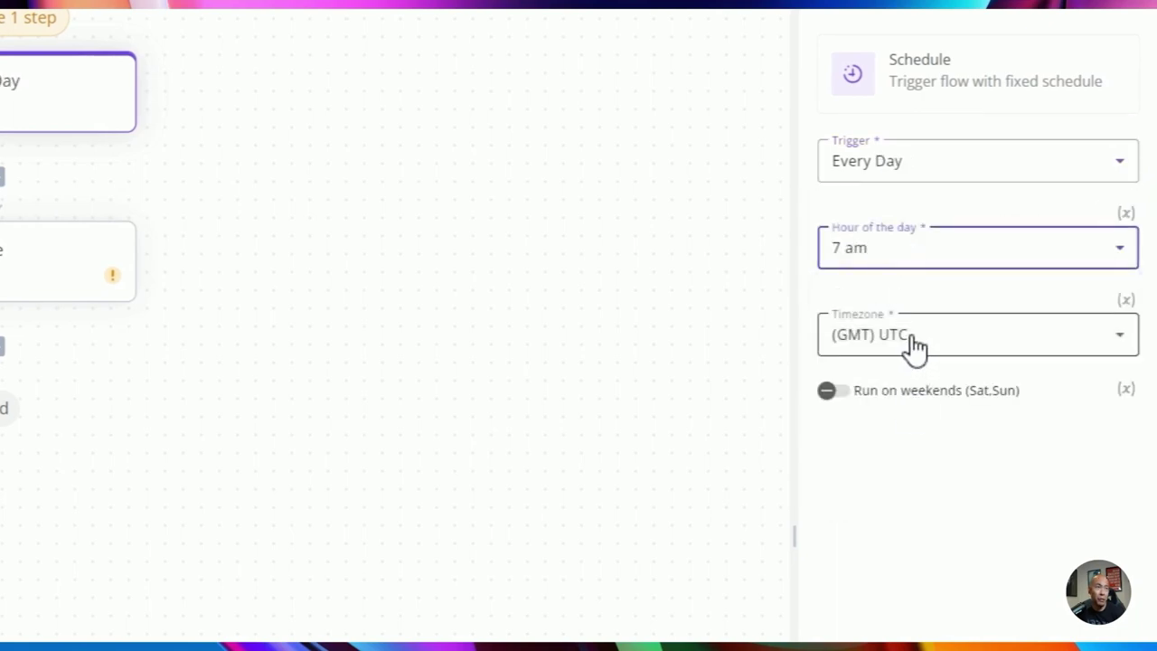
# Set the trigger's timezone to (GMT-07:00) America, Los Angeles and load its sample data.
pyautogui.click(915, 345)
pyautogui.write('los an')
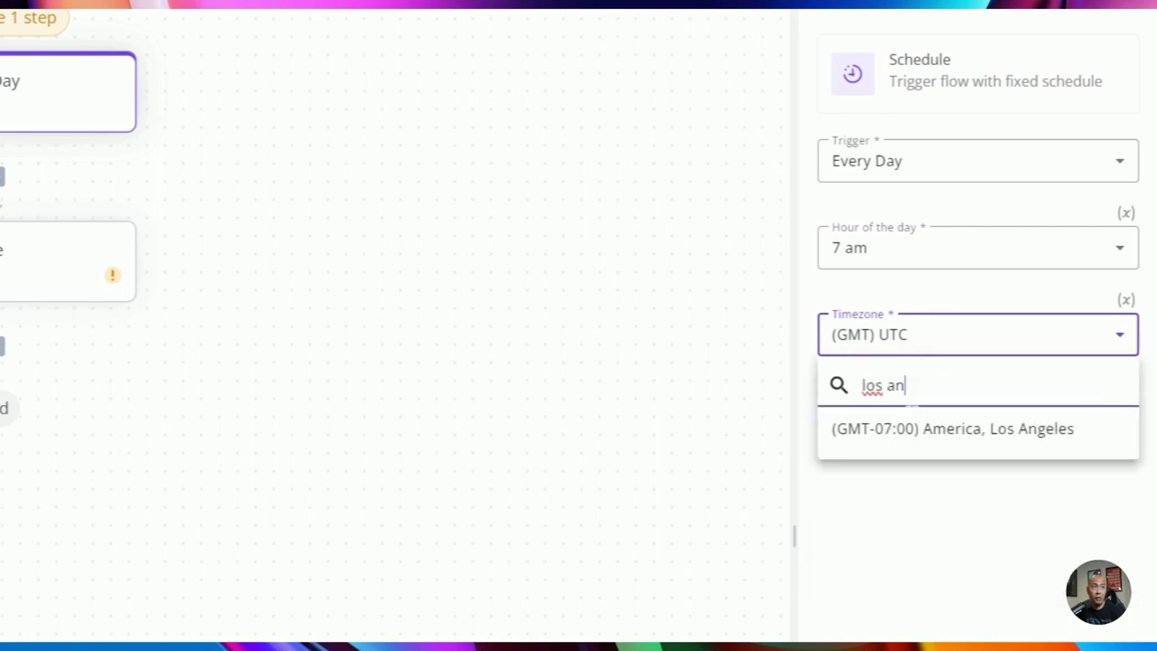
pyautogui.click(901, 431)
pyautogui.scroll(-5, 859, 371)
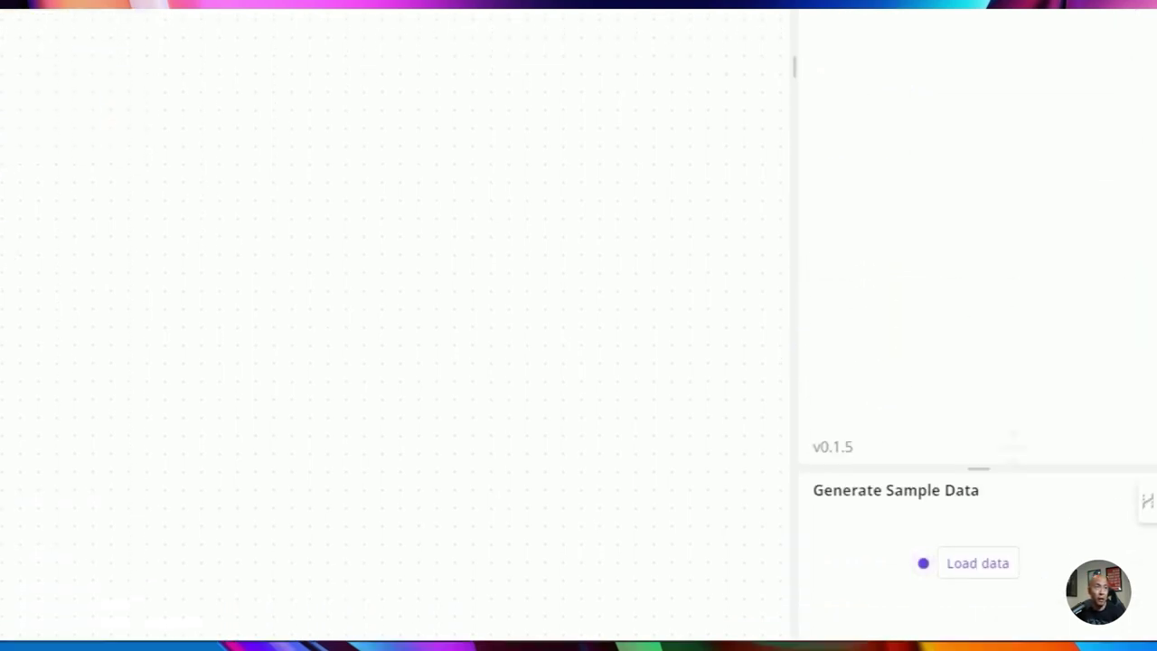
pyautogui.click(977, 561)
# Configure the Storage step with the Get action and the key name apify-key, and test it.
pyautogui.click(878, 193)
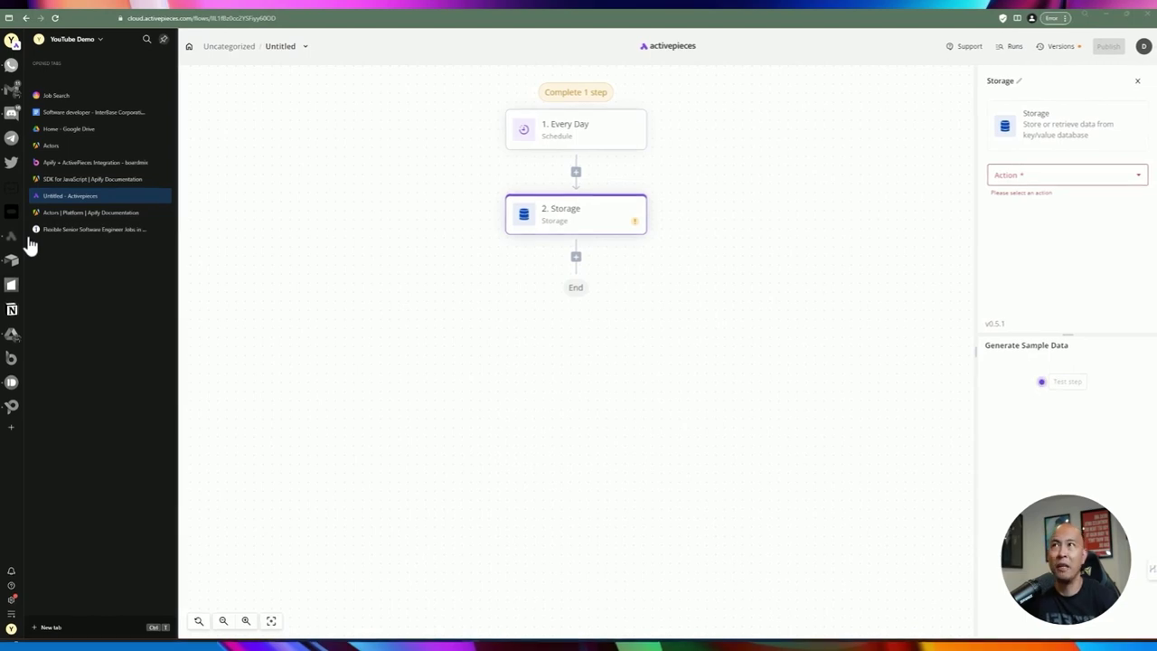
pyautogui.click(1066, 174)
pyautogui.click(1025, 207)
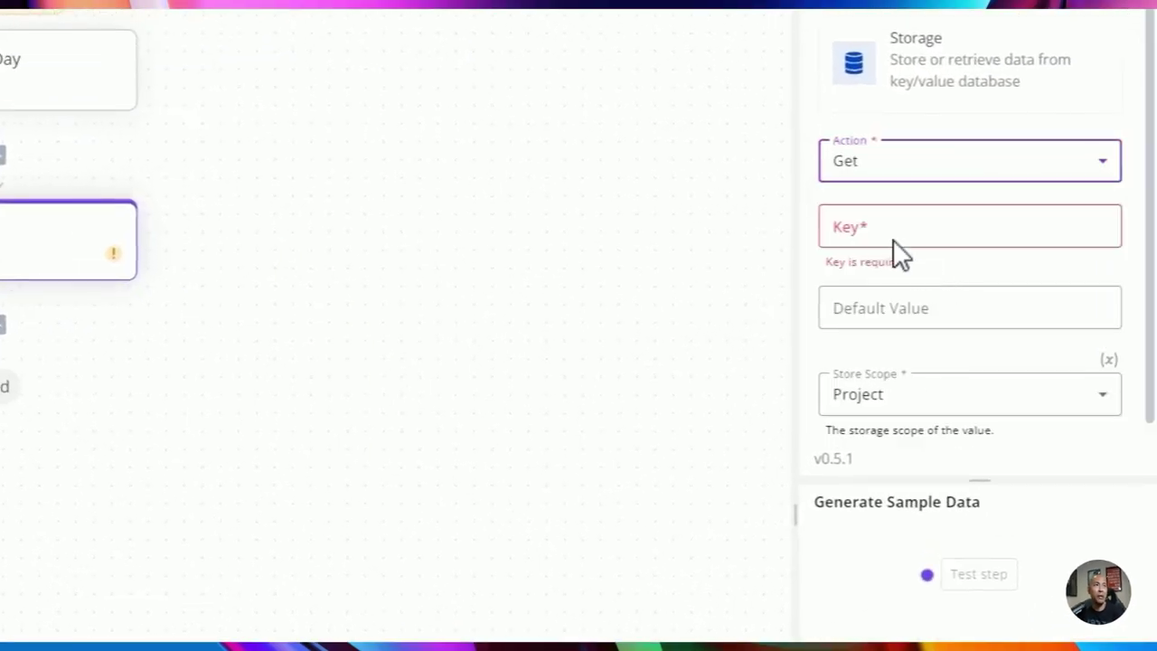
pyautogui.click(1030, 210)
pyautogui.write('apify-key')
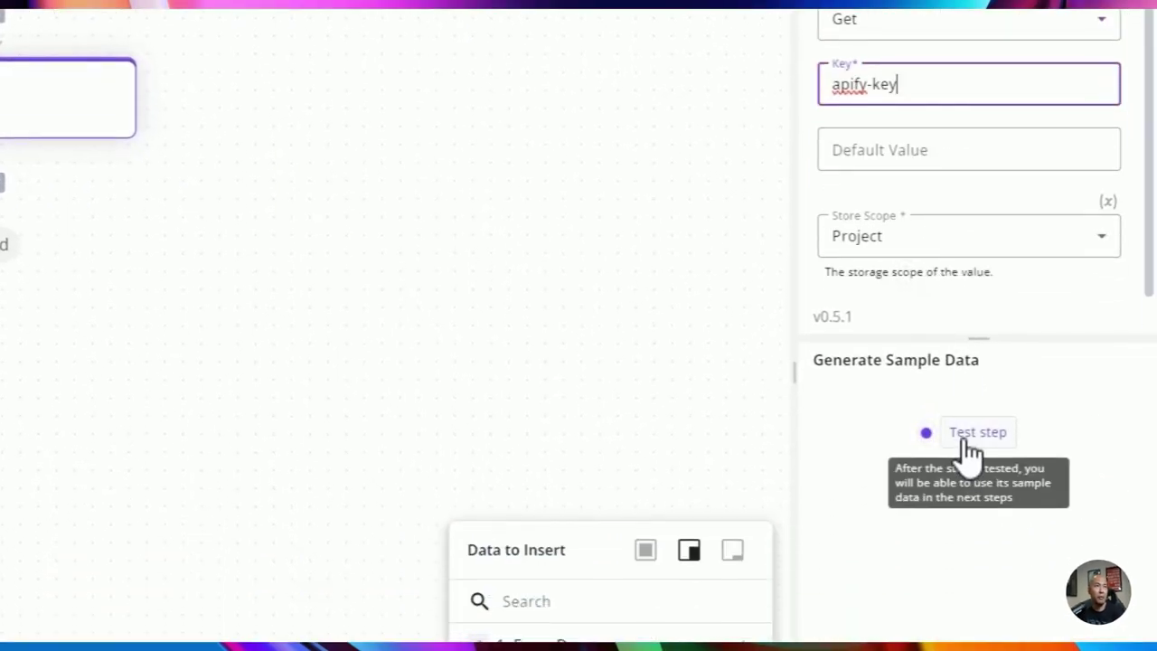
pyautogui.click(967, 443)
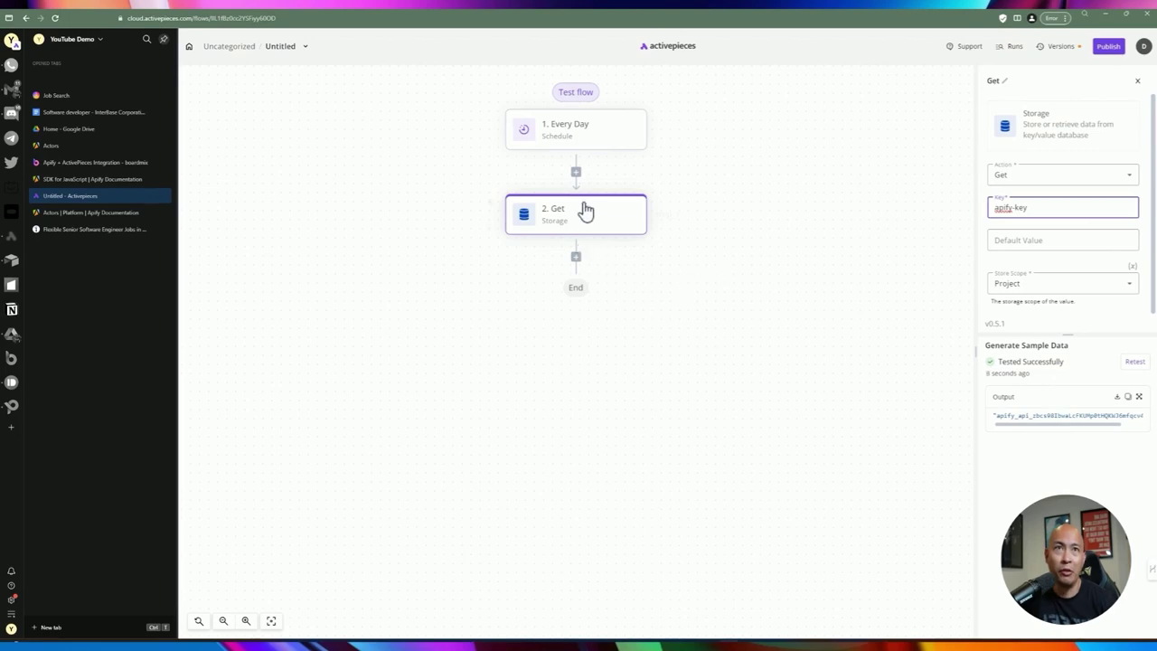
# Rename the Storage step as Get Apify key.
pyautogui.click(997, 80)
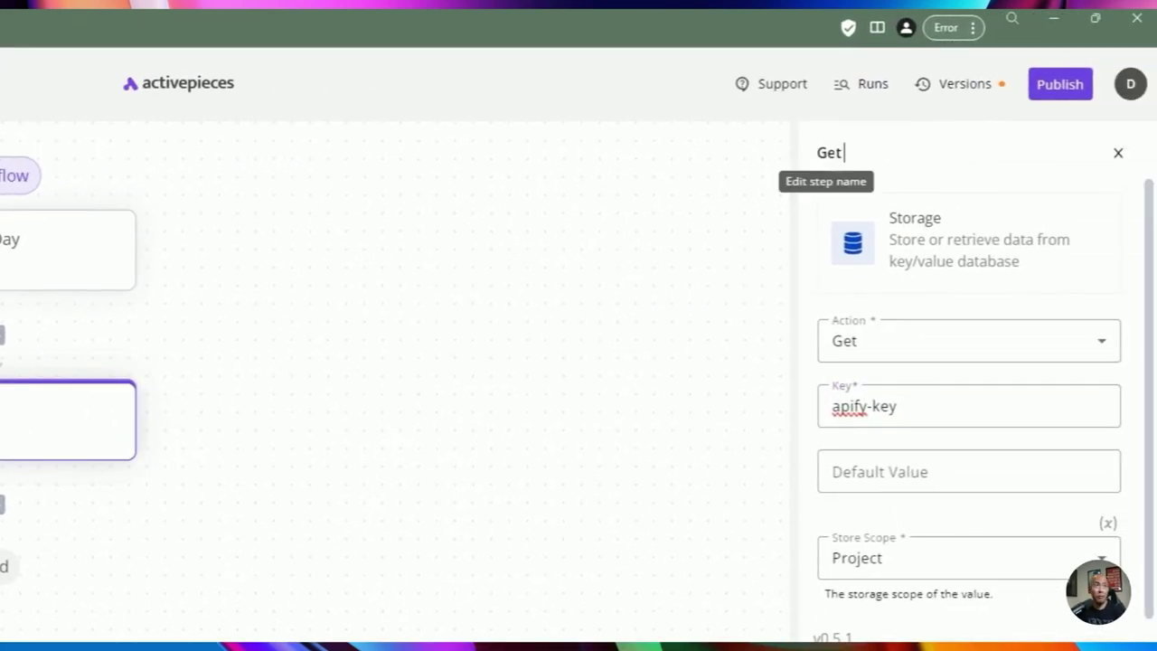
pyautogui.write('Apify')
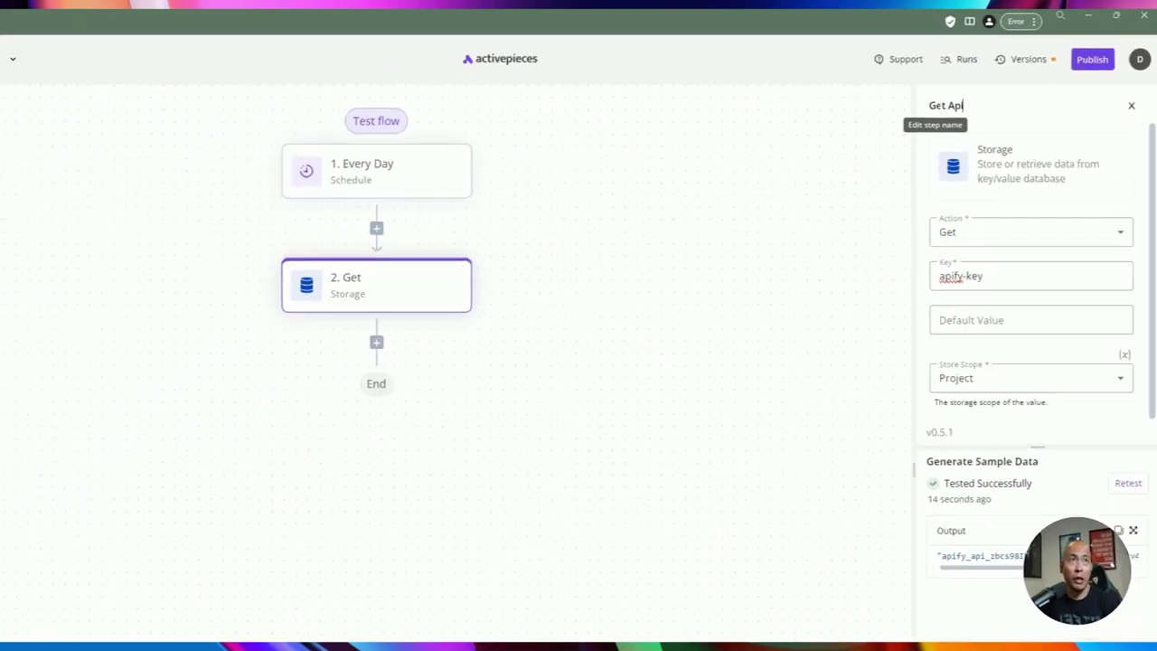
pyautogui.write('key')
# Add a Code step after Get Apify key, with more room for its settings, and name its input key apifyKey.
pyautogui.click(3, 504)
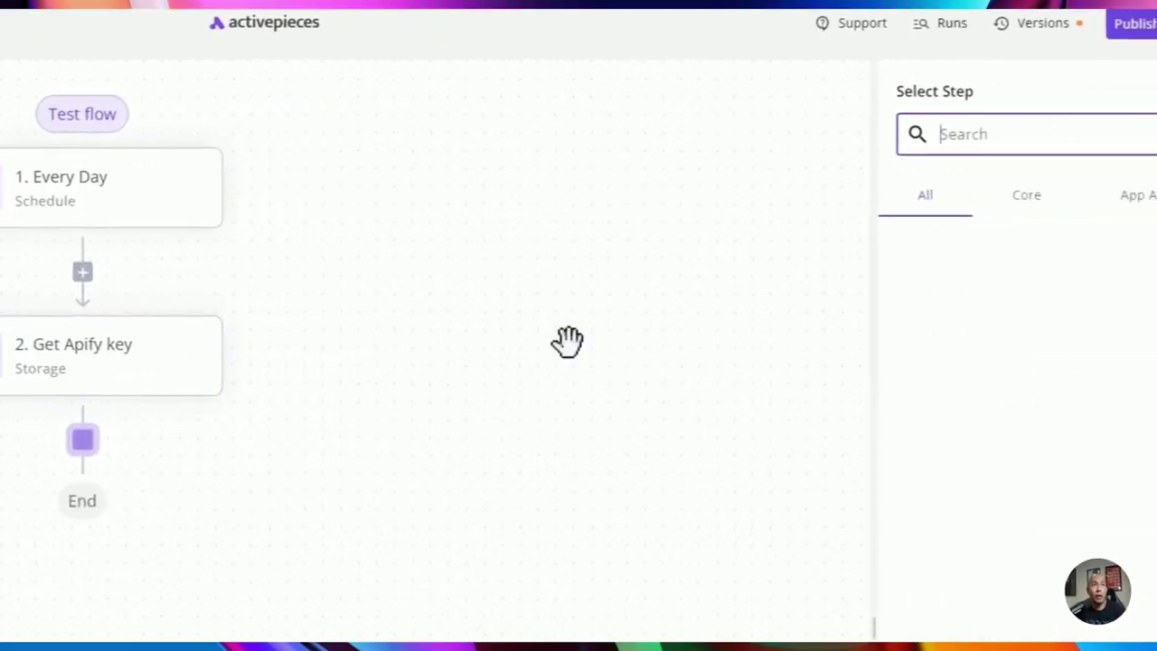
pyautogui.write('code')
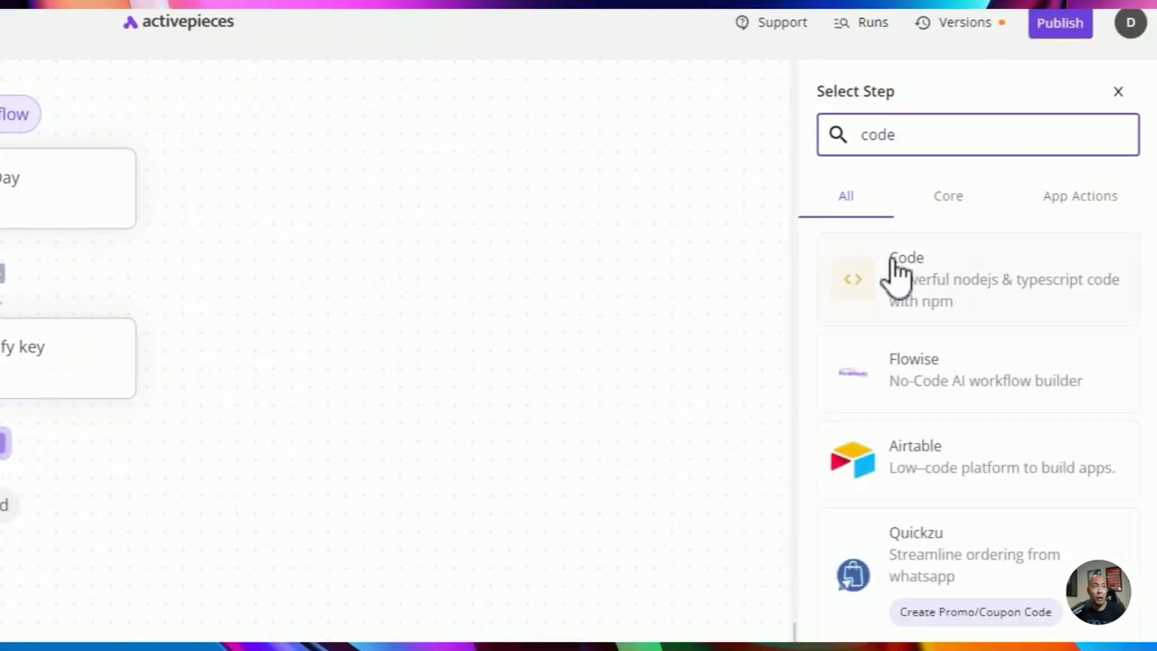
pyautogui.click(900, 289)
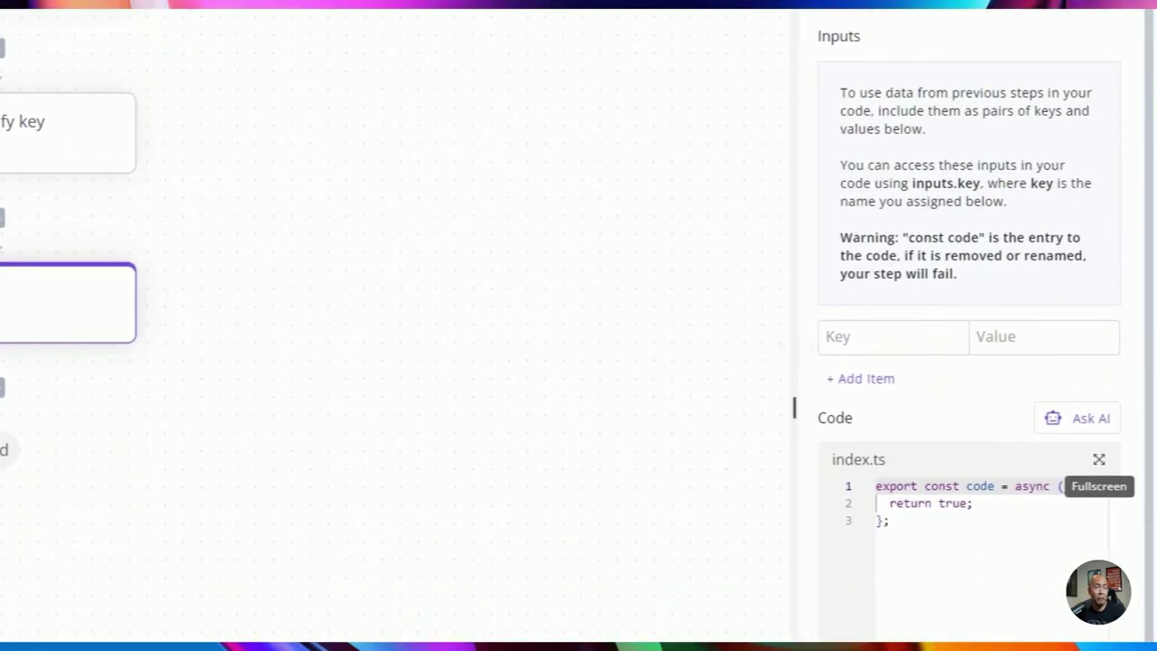
pyautogui.moveTo(794, 408); pyautogui.dragTo(533, 342)
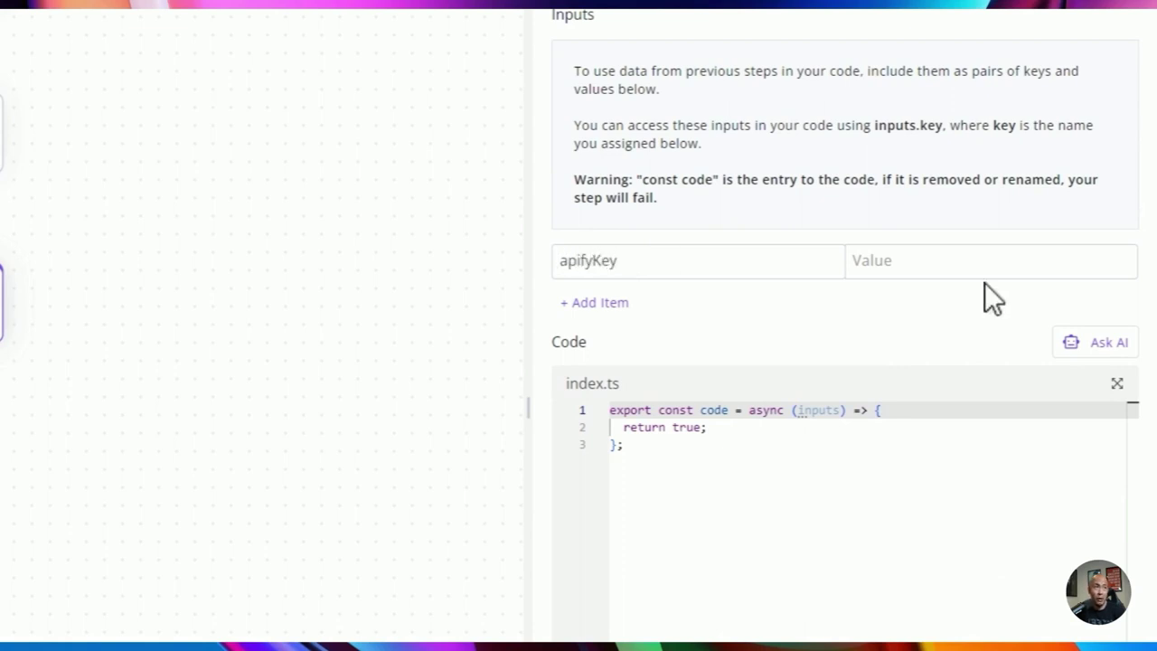
# Map the apifyKey input's value to the result of Get Apify key, and expand the code editor to full screen.
pyautogui.press('Tab')
pyautogui.scroll(-3, 352, 599)
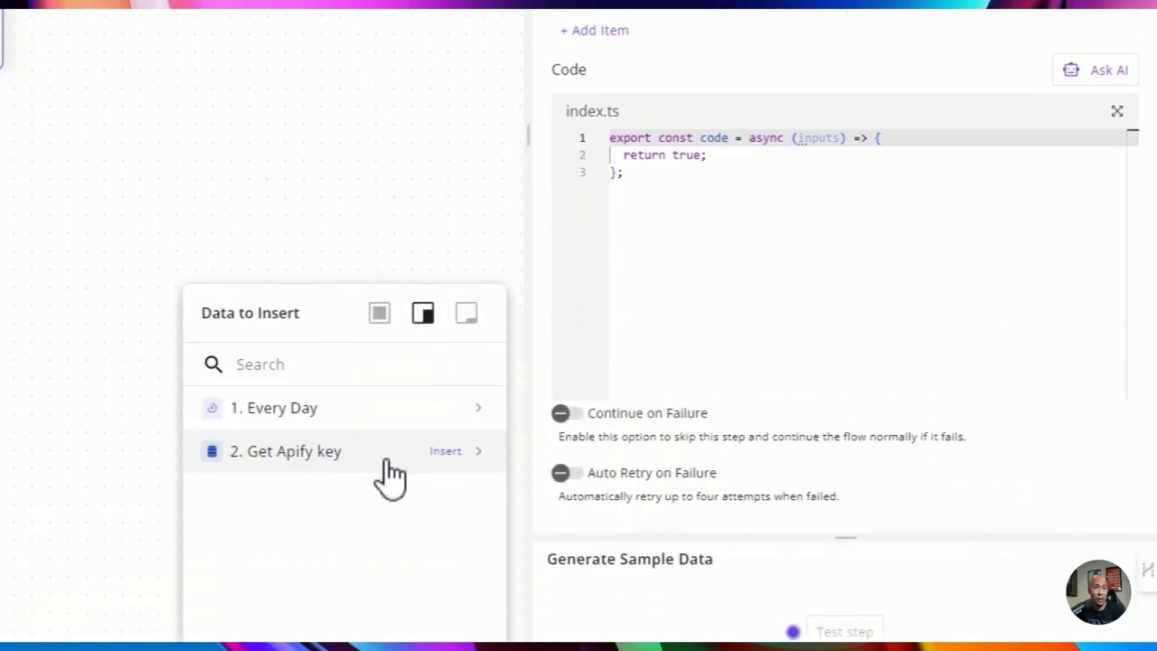
pyautogui.click(377, 452)
pyautogui.click(328, 491)
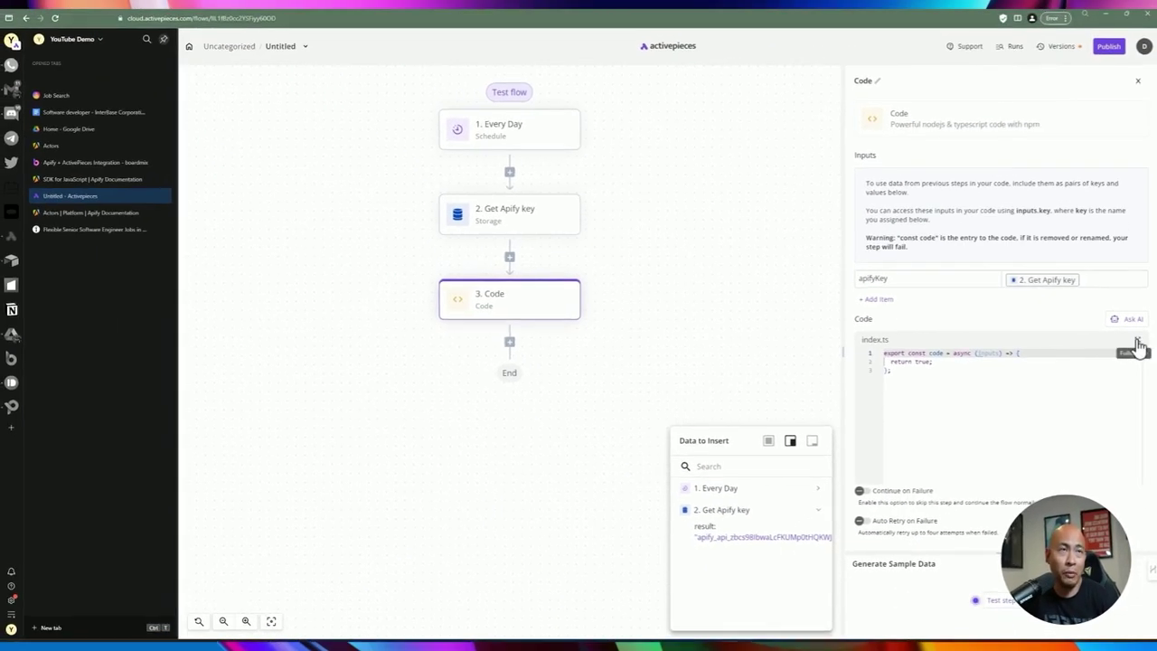
pyautogui.click(1138, 342)
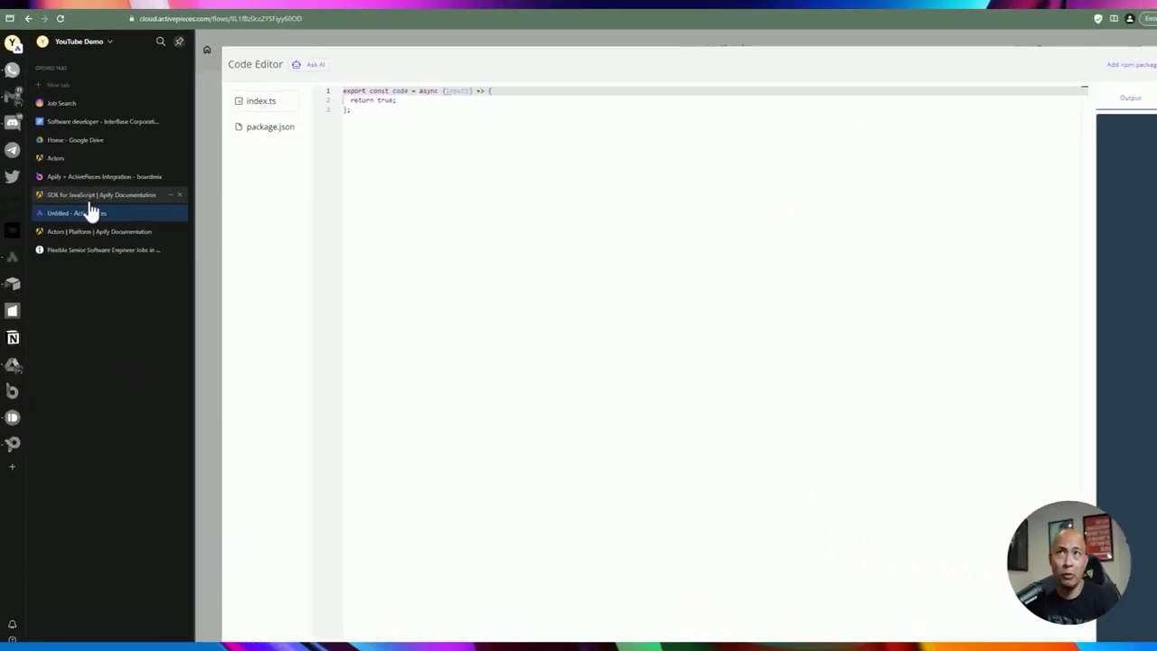
# Switch to the Apify console and open the API clients sample code for the Indeed Scraper actor.
pyautogui.click(89, 211)
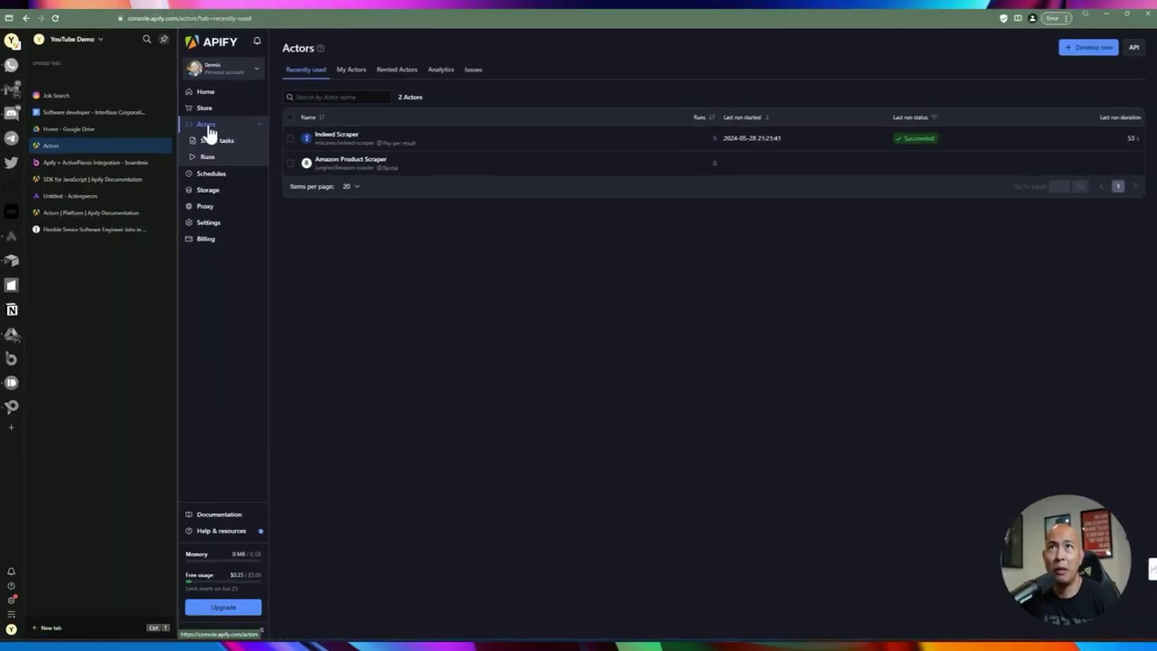
pyautogui.click(215, 141)
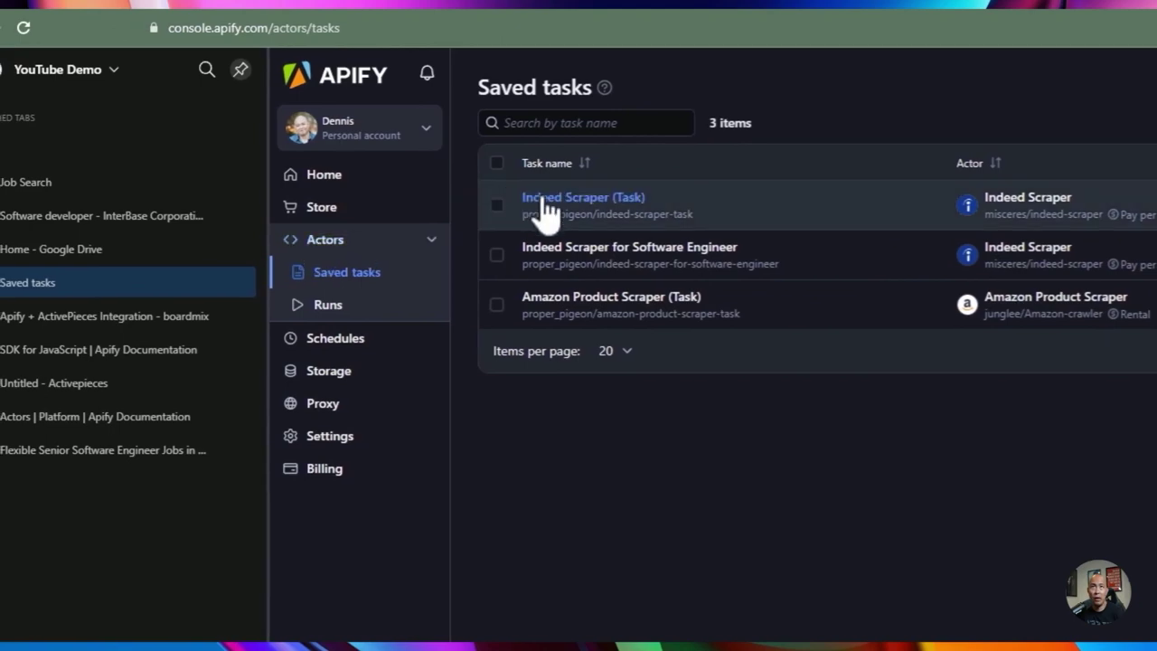
pyautogui.click(325, 242)
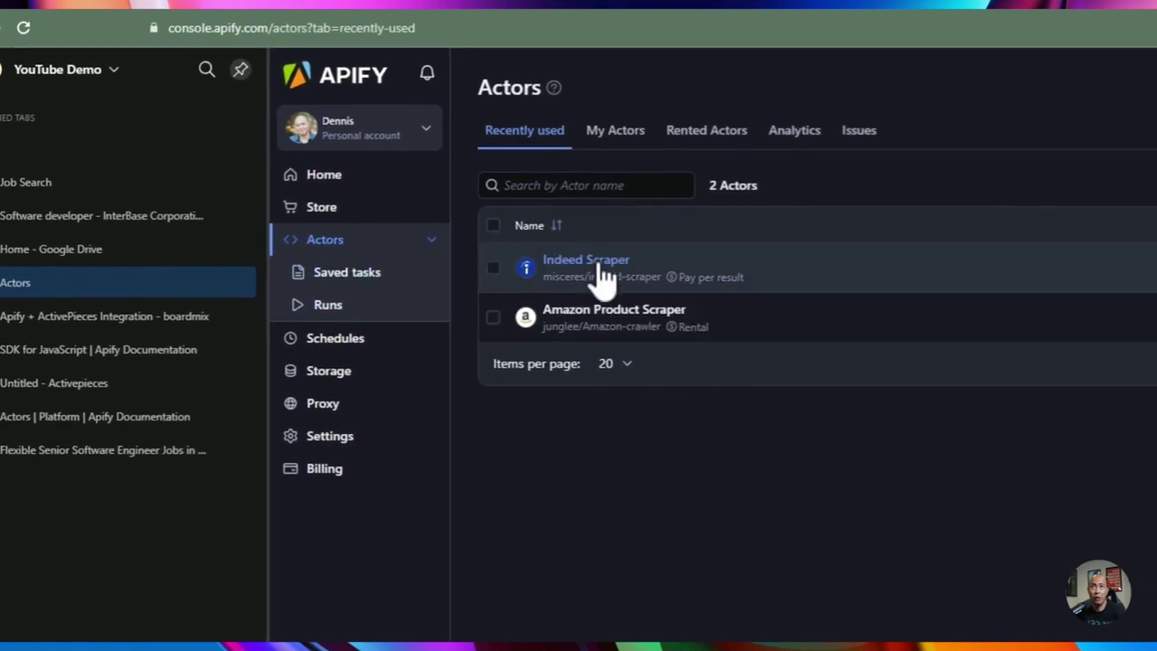
pyautogui.click(599, 272)
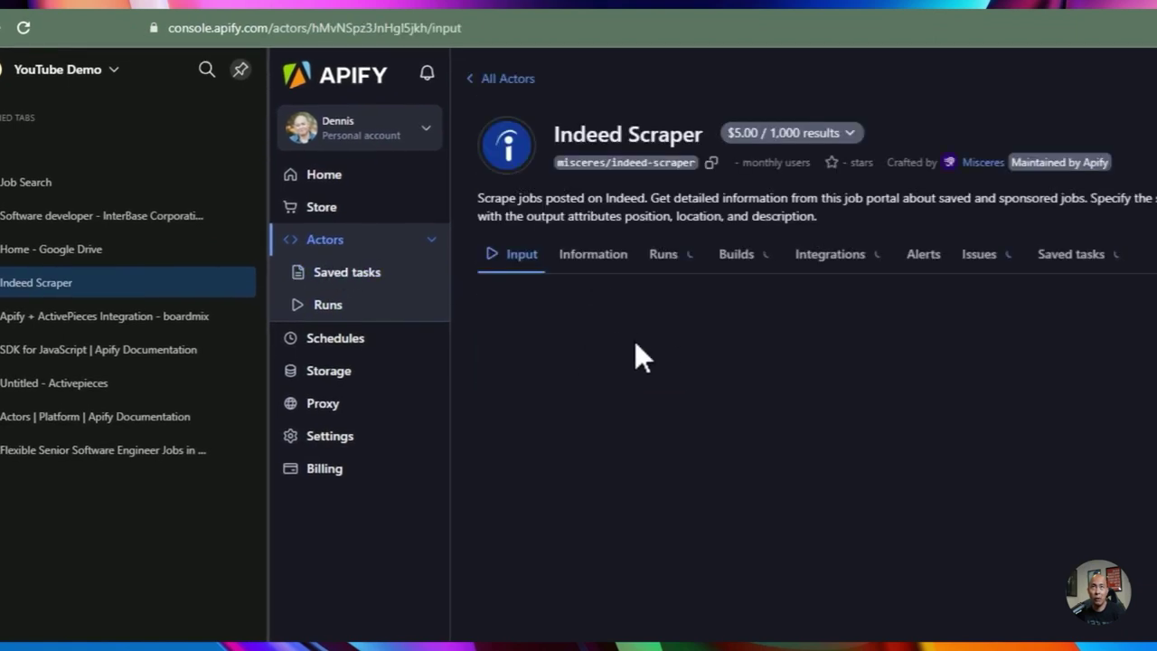
pyautogui.click(1048, 147)
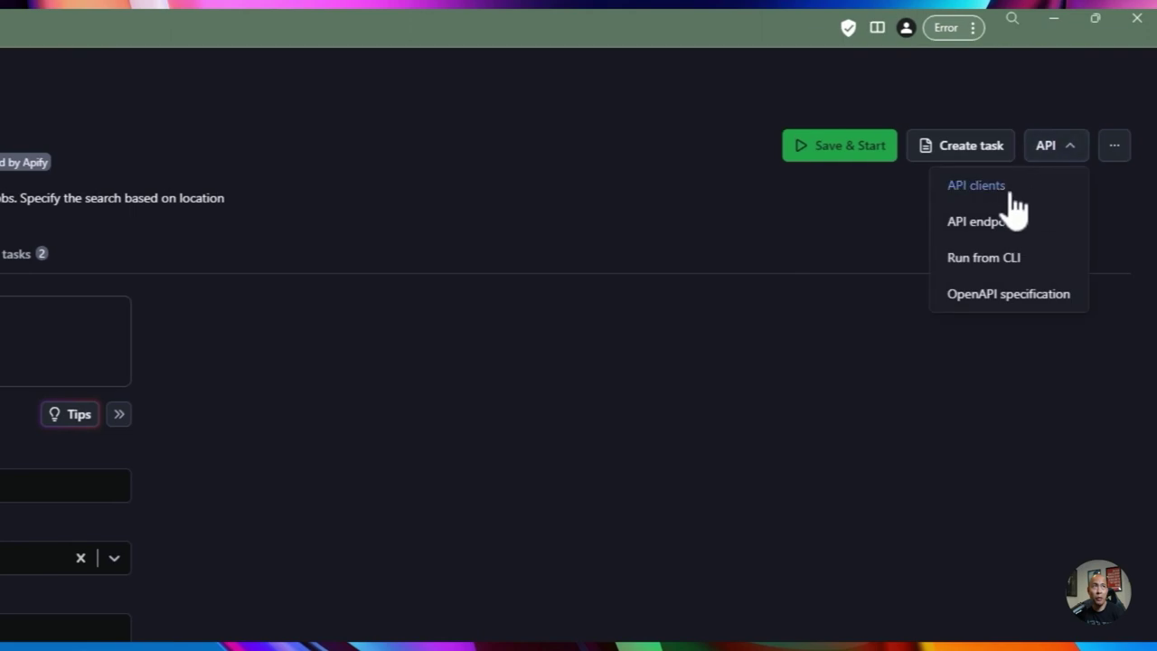
pyautogui.click(1005, 194)
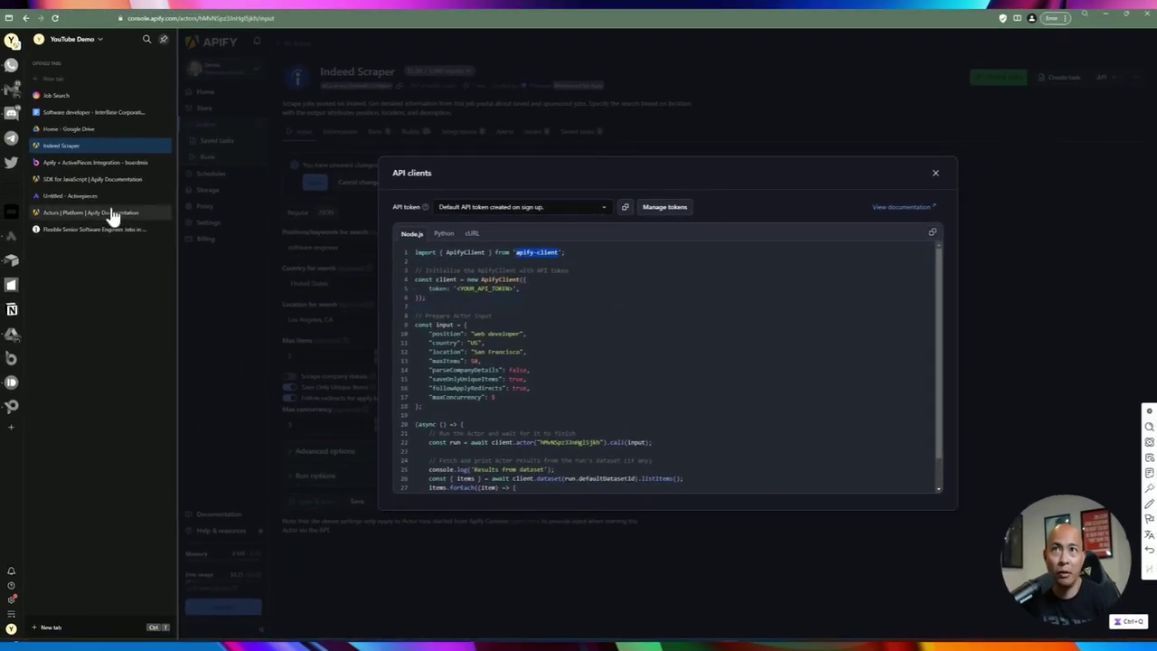
# Switch back to the Activepieces flow and add the npm package apify-client to the Code step.
pyautogui.click(94, 198)
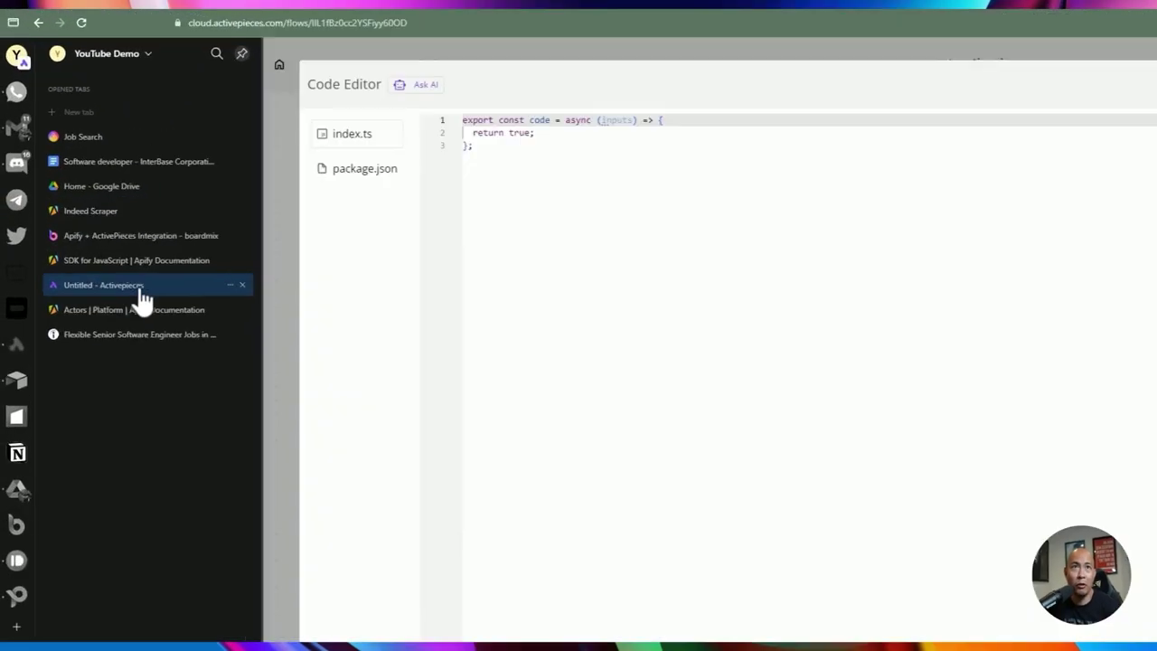
pyautogui.click(920, 115)
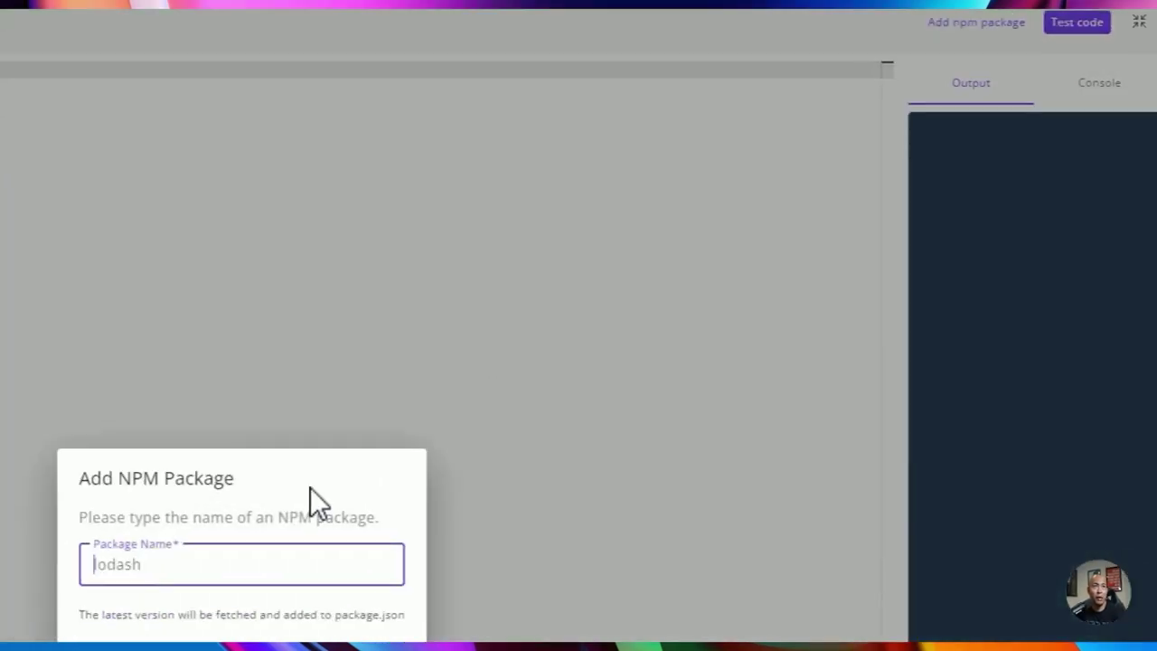
pyautogui.write('apify-client')
pyautogui.click(490, 475)
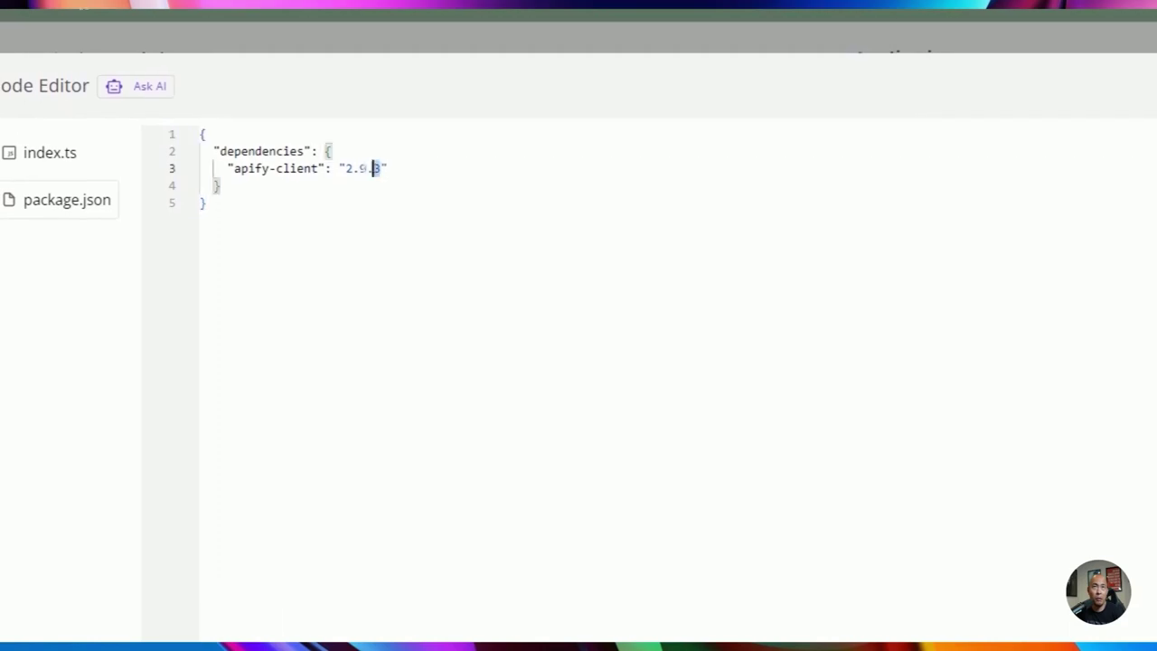
pyautogui.click(367, 213)
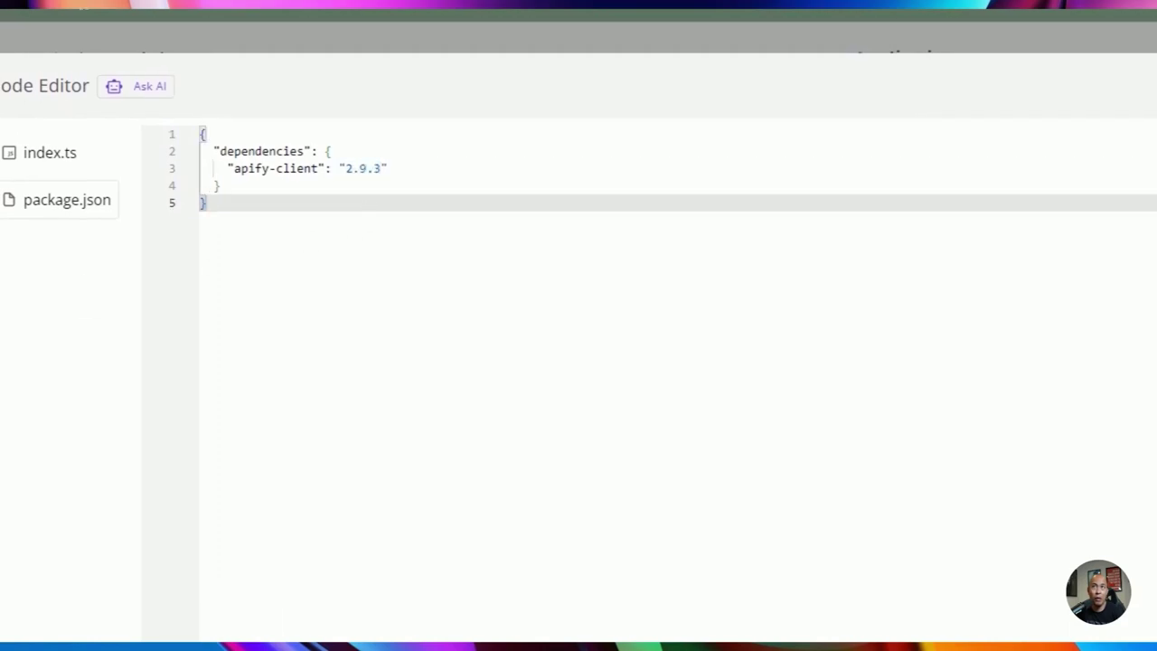
# Copy the Node.js sample code of the Indeed Scraper from the const client line through to the end.
pyautogui.click(147, 261)
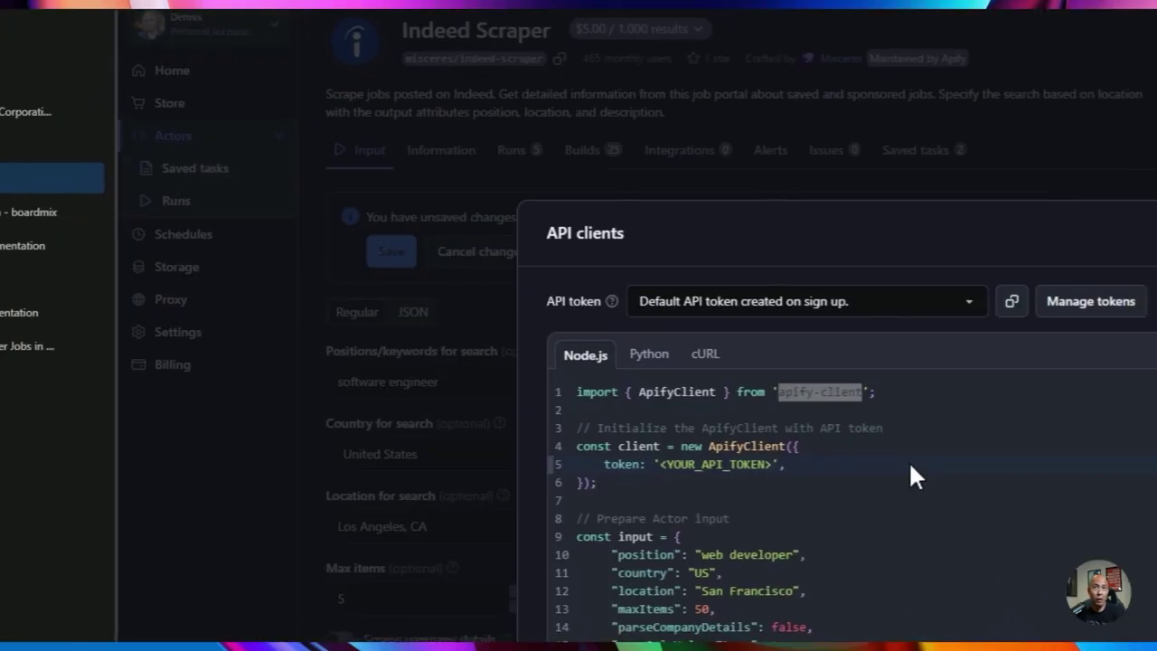
pyautogui.click(908, 466)
pyautogui.scroll(-1, 885, 483)
pyautogui.scroll(1, 723, 606)
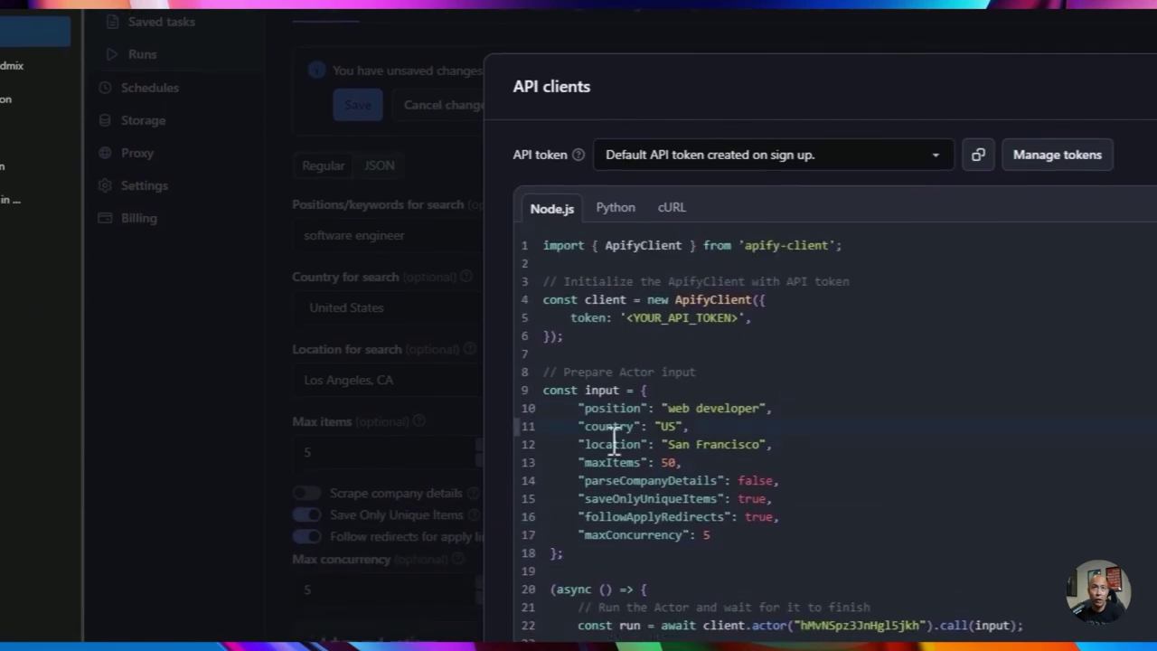
pyautogui.scroll(-2, 606, 367)
pyautogui.scroll(2, 579, 344)
pyautogui.click(540, 299)
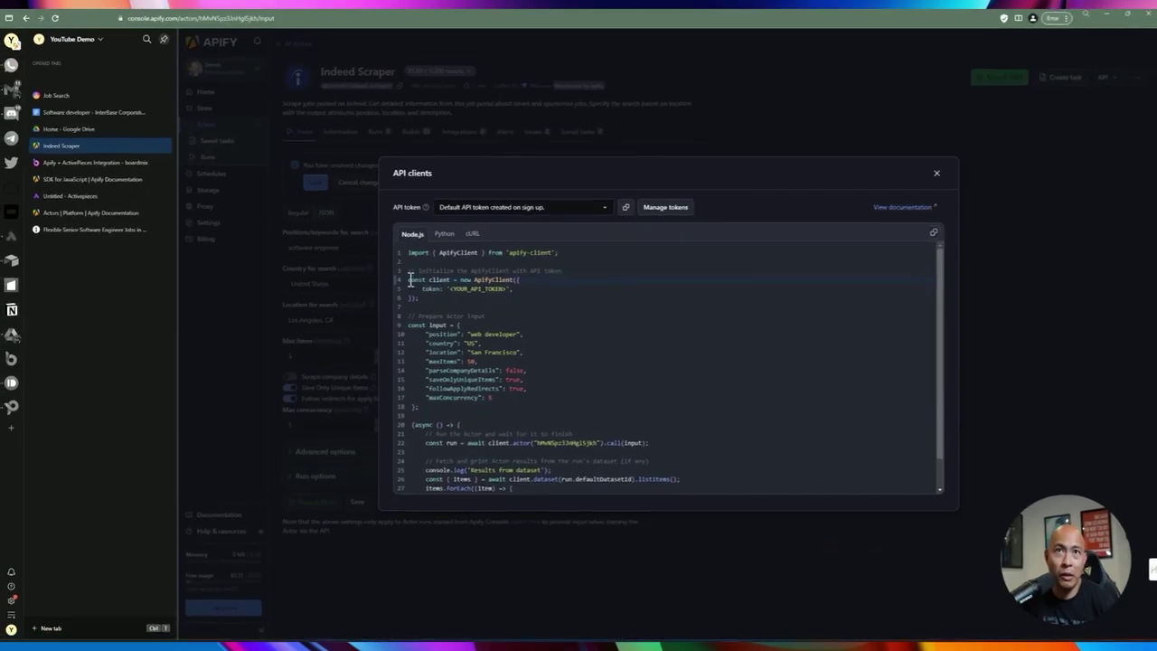
pyautogui.moveTo(408, 279); pyautogui.dragTo(543, 488)
pyautogui.scroll(1, 544, 344)
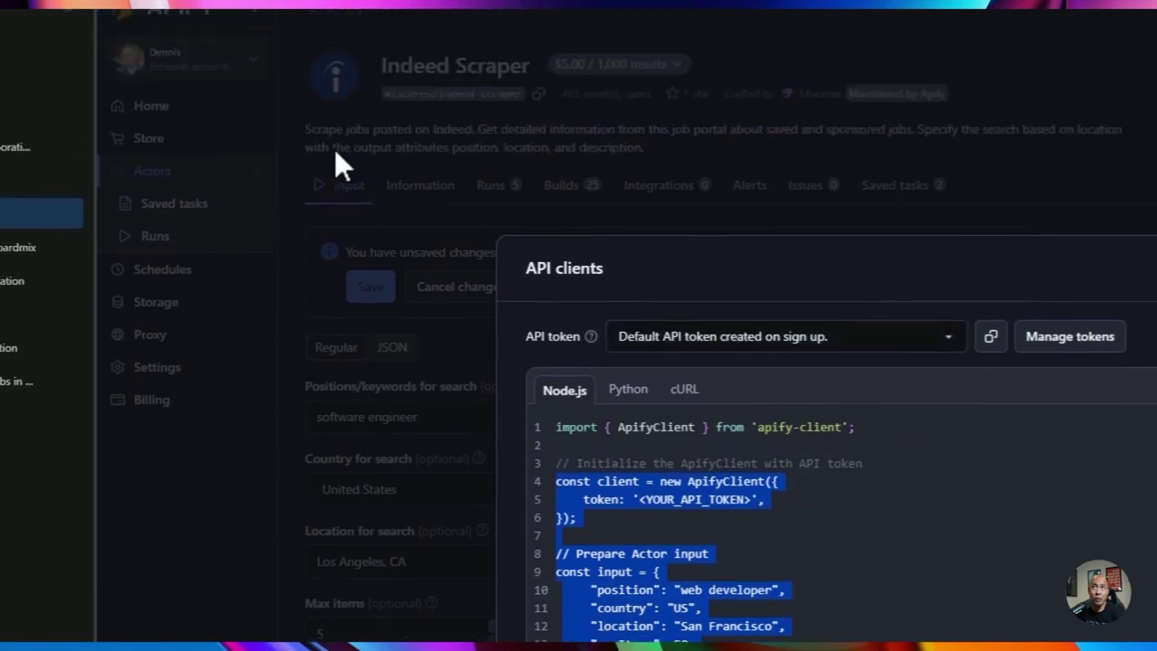
# Add a block comment below the code function in the flow's index.ts and paste the copied Apify sample inside it.
pyautogui.click(41, 314)
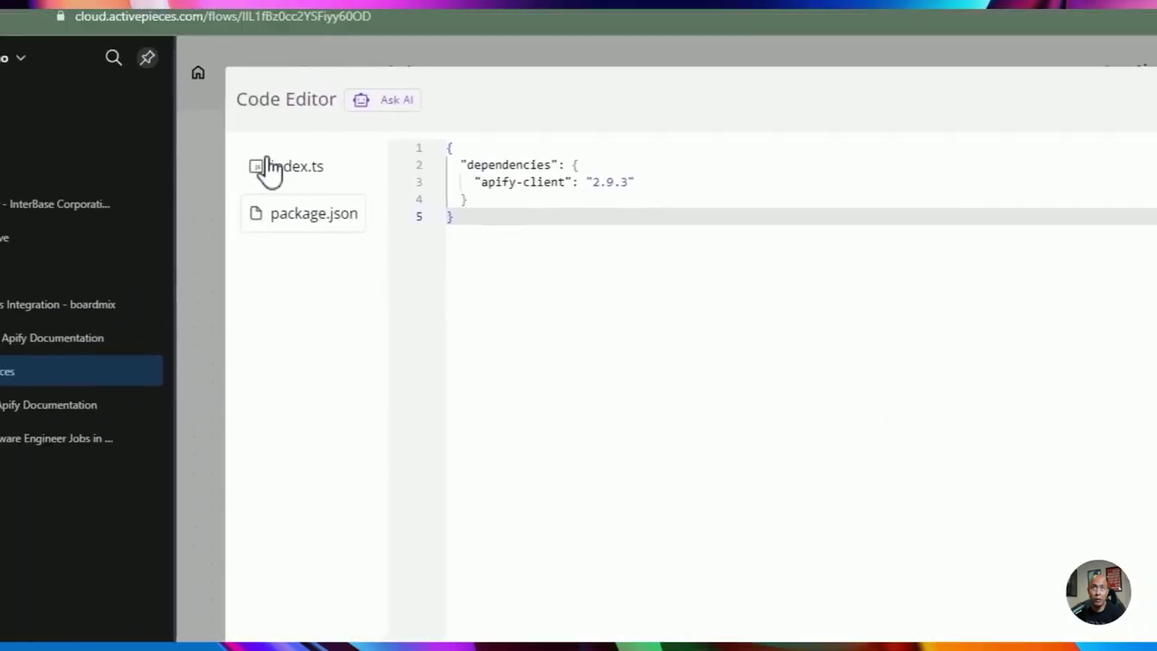
pyautogui.click(272, 97)
pyautogui.click(718, 353)
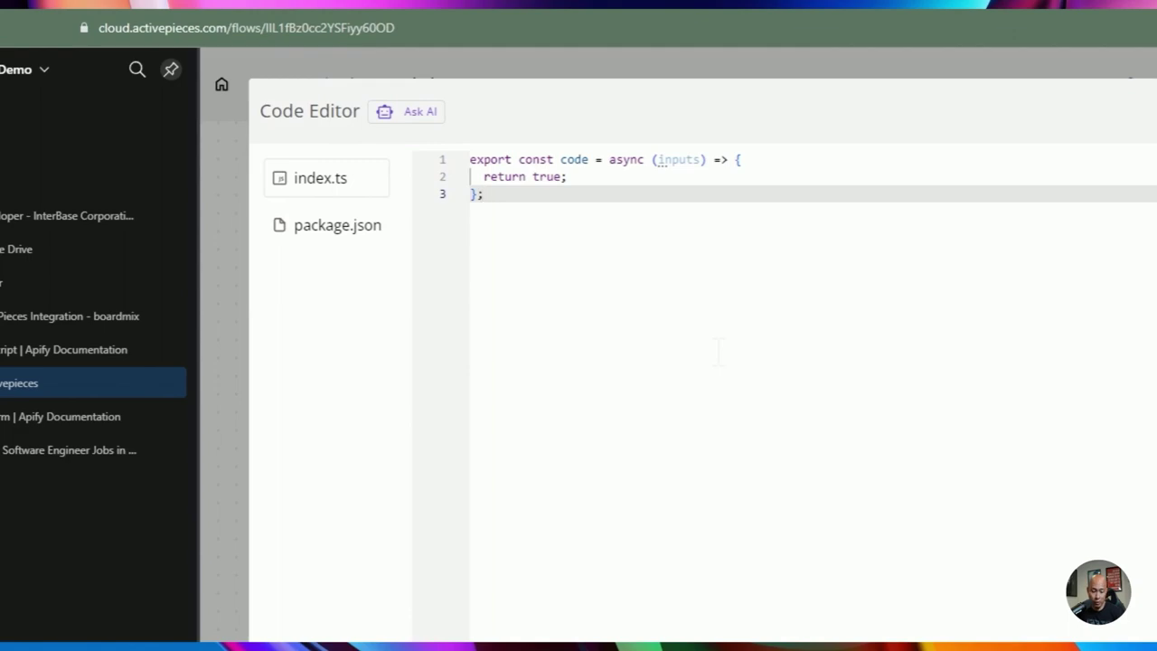
pyautogui.press('Return')
pyautogui.press('Return')
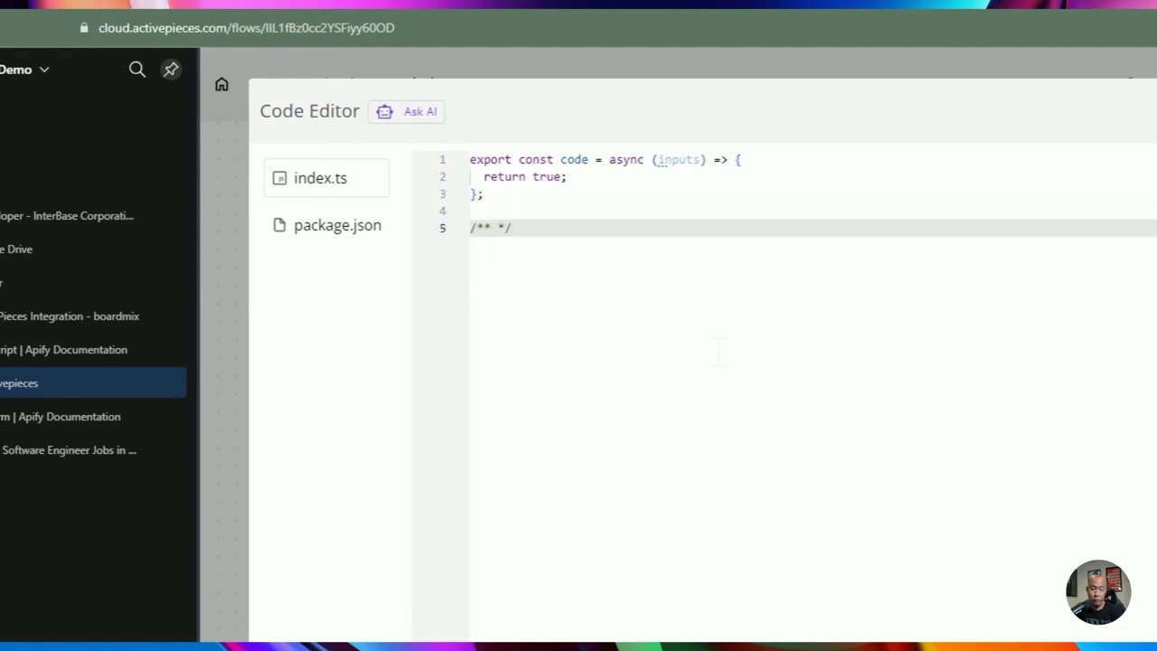
pyautogui.press('Return')
pyautogui.press('Return')
pyautogui.press('Return')
pyautogui.press('Up')
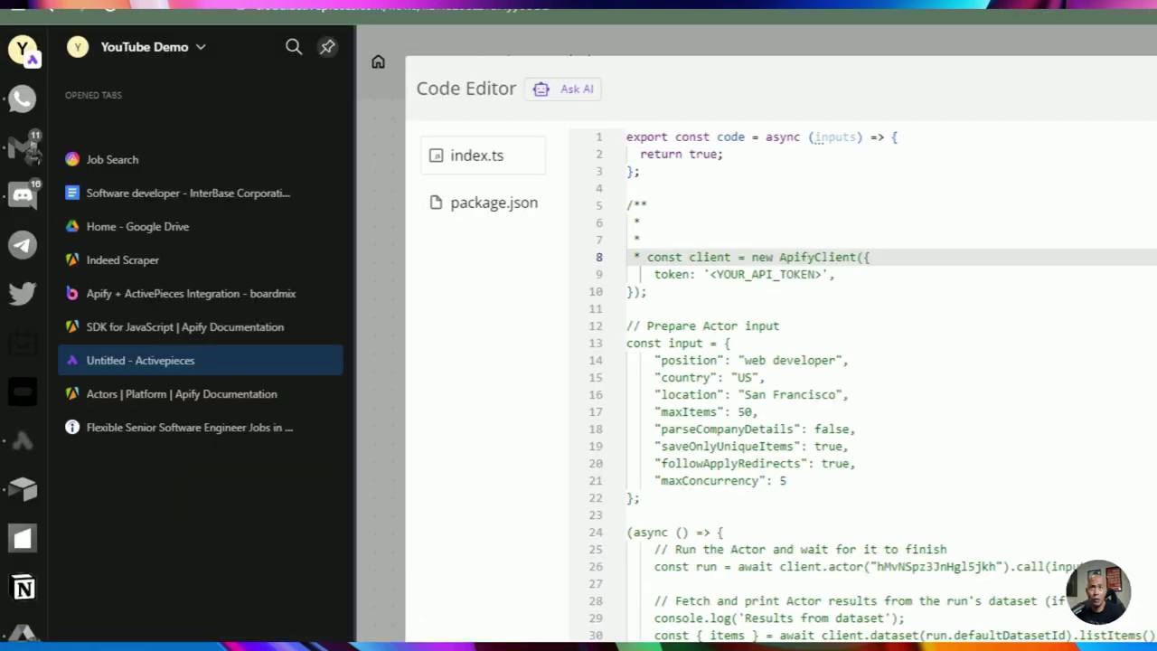
# Copy the ApifyClient import line from the Apify sample code and paste it at the start of index.ts.
pyautogui.doubleClick(793, 257)
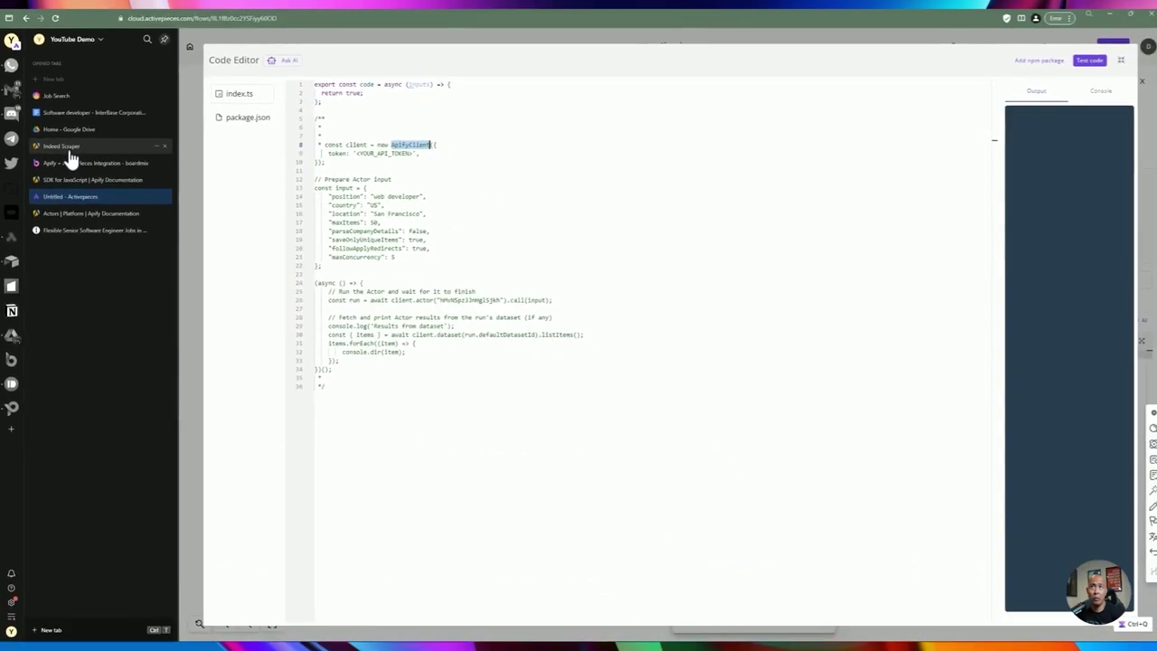
pyautogui.click(138, 264)
pyautogui.click(538, 425)
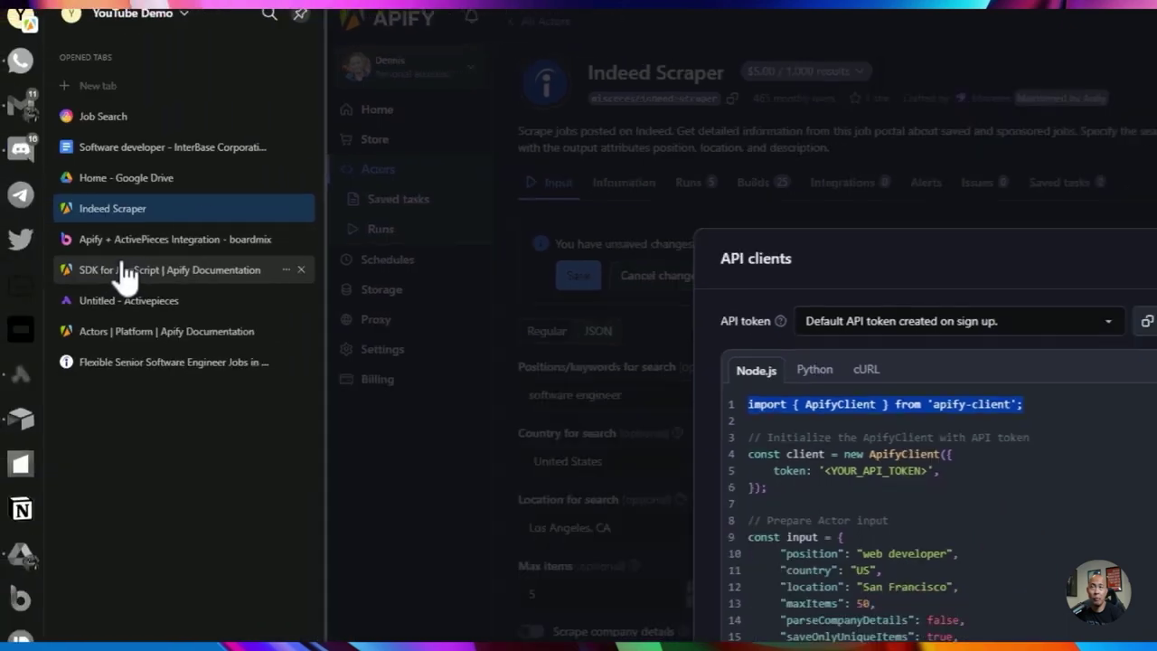
pyautogui.click(129, 300)
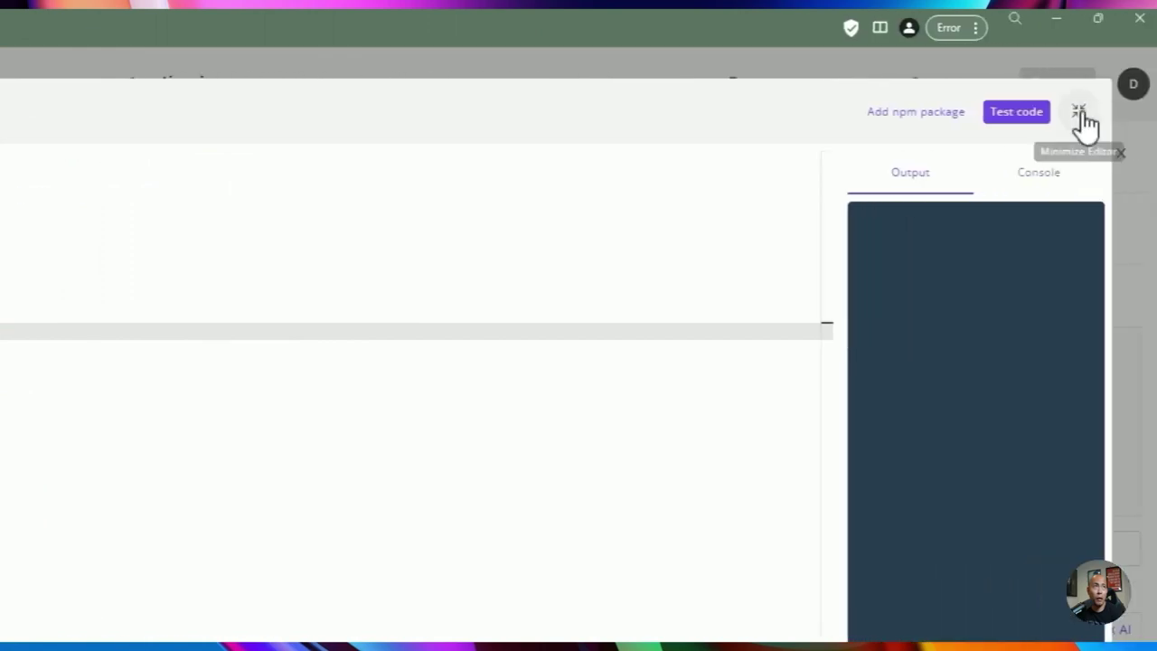
# Check the Code step's input key name and add const { apifyKey } = inputs; as the code function's first line.
pyautogui.click(1082, 113)
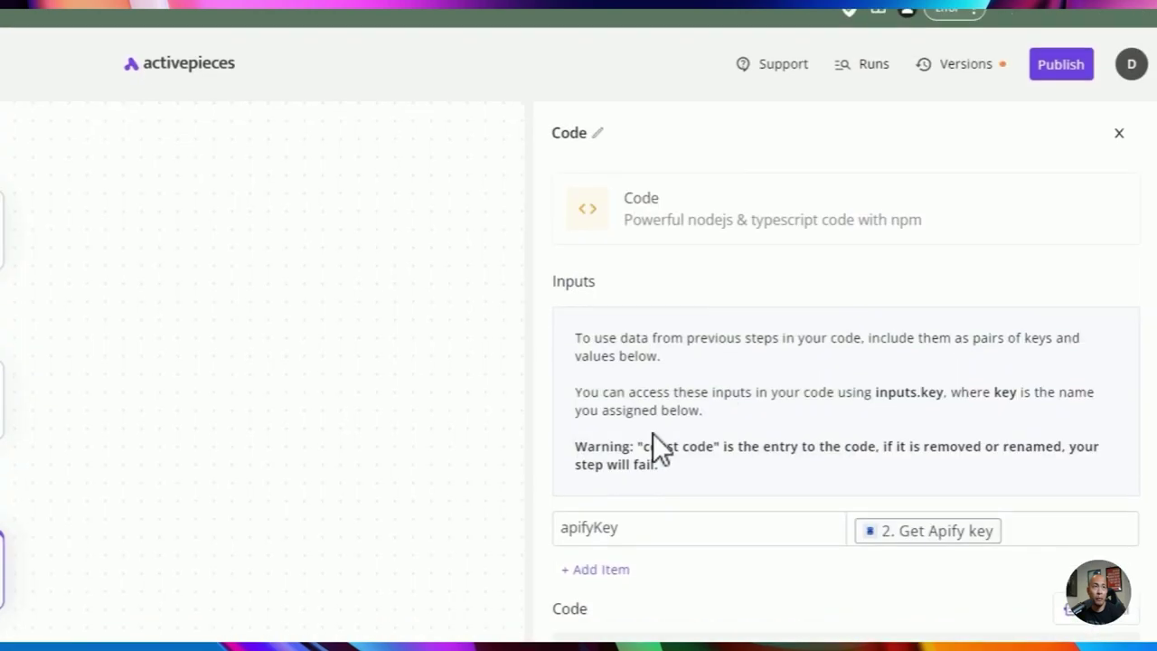
pyautogui.moveTo(620, 527); pyautogui.dragTo(508, 519)
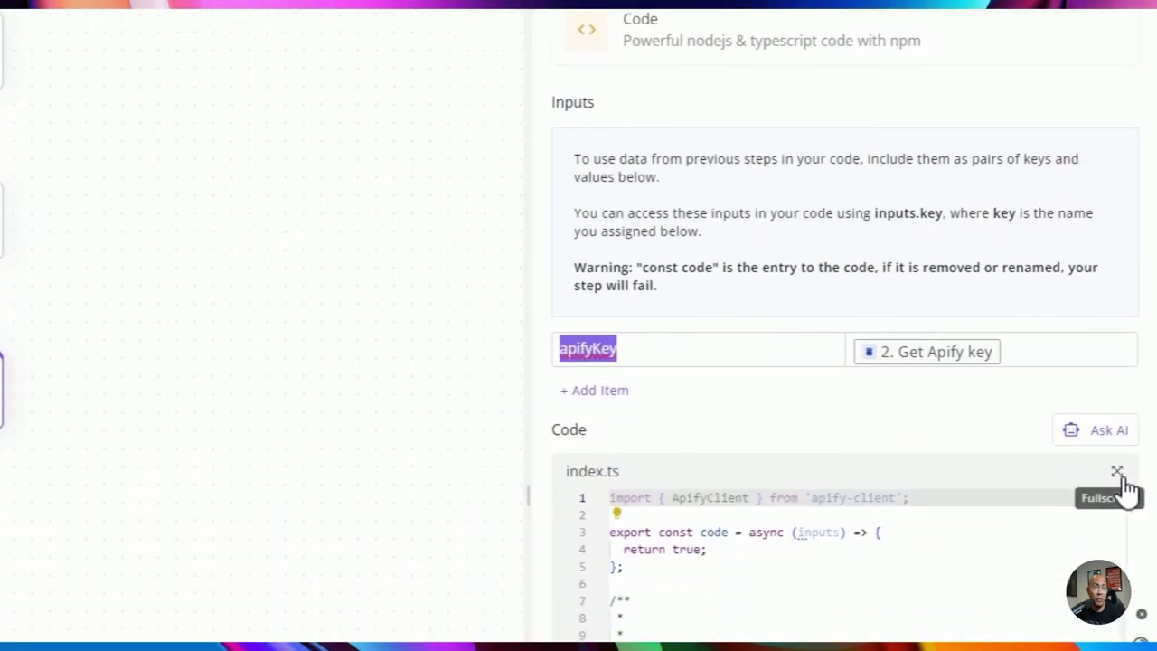
pyautogui.click(1118, 477)
pyautogui.click(488, 165)
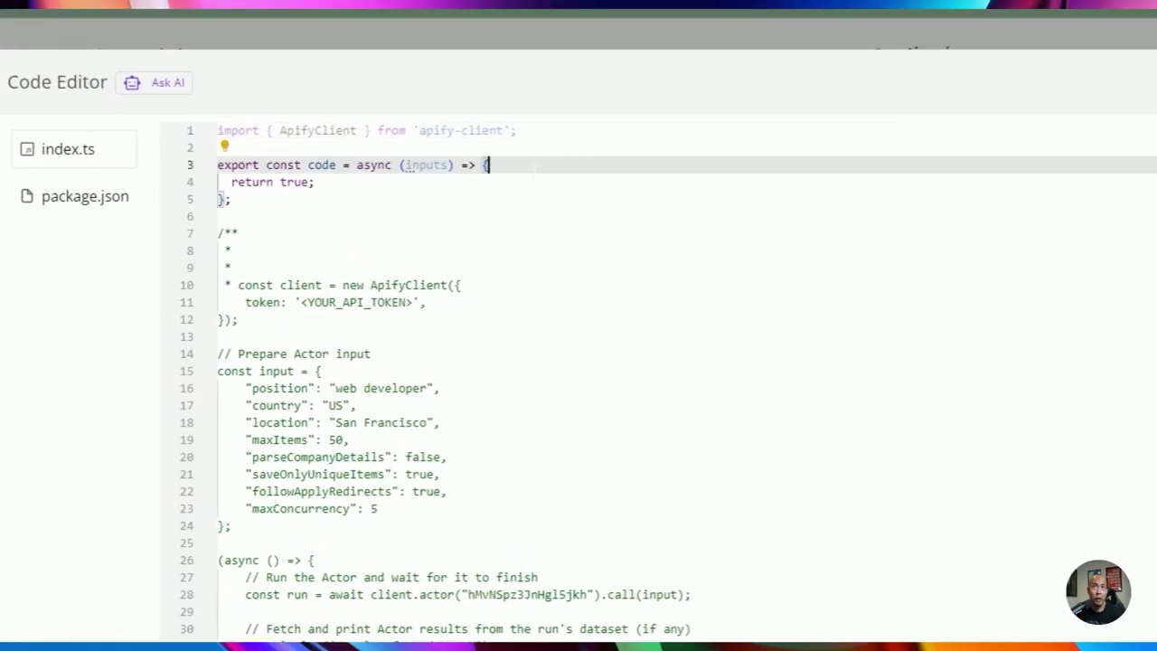
pyautogui.press('Return')
pyautogui.press('Return')
pyautogui.press('Up')
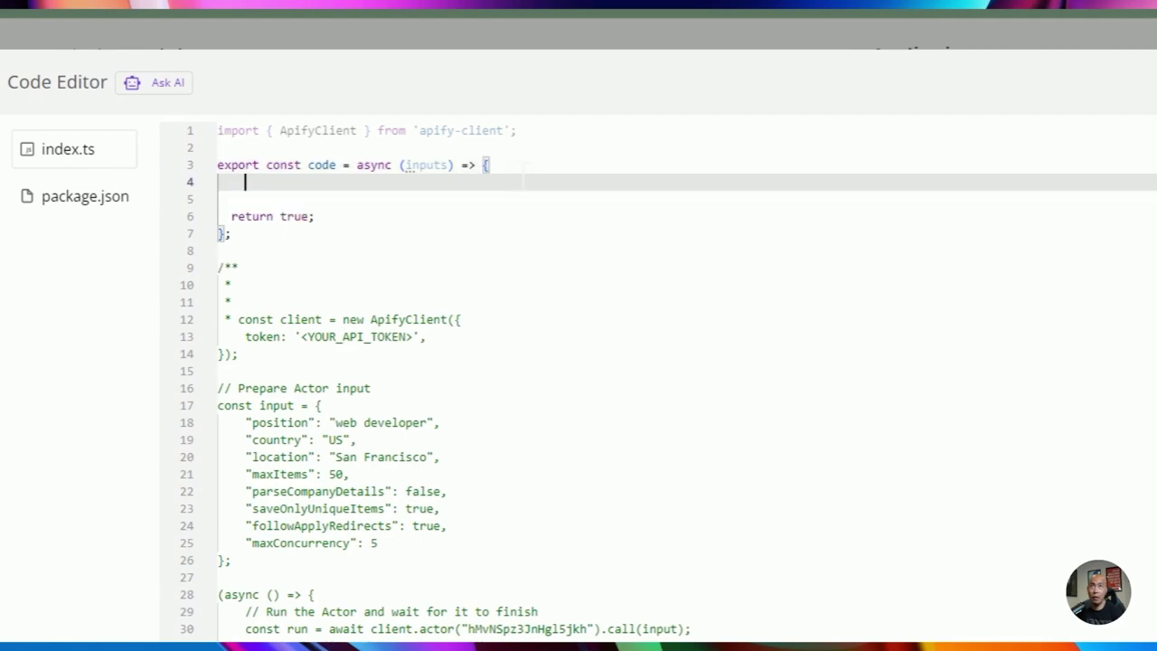
pyautogui.write('const')
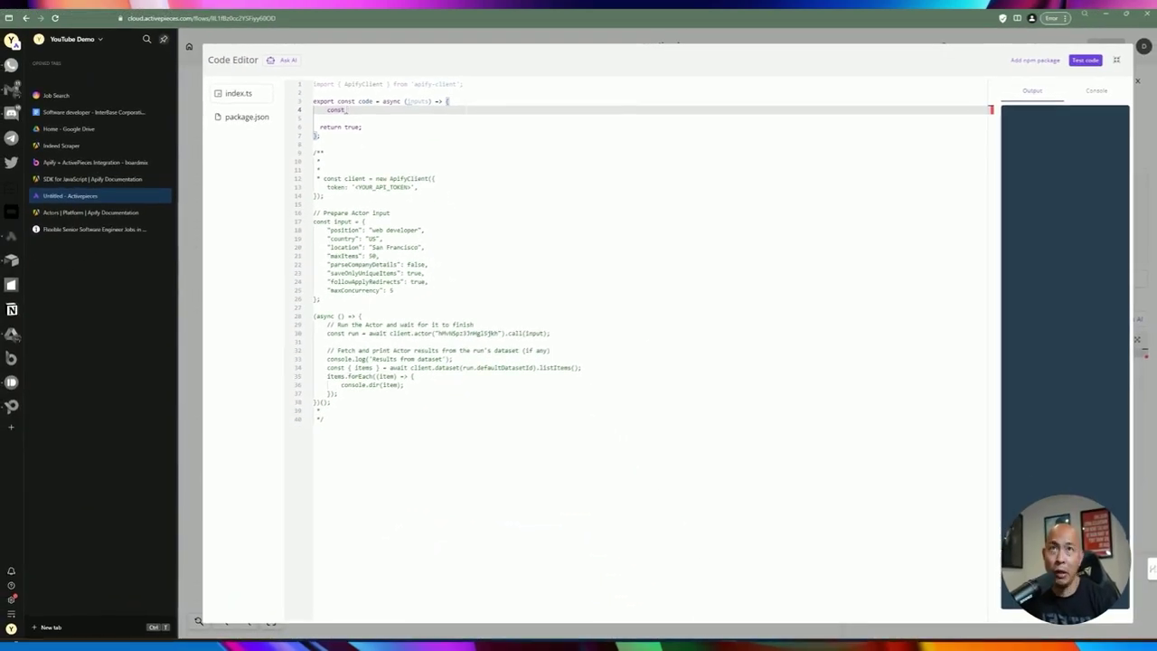
pyautogui.write(' { apifyKey} ')
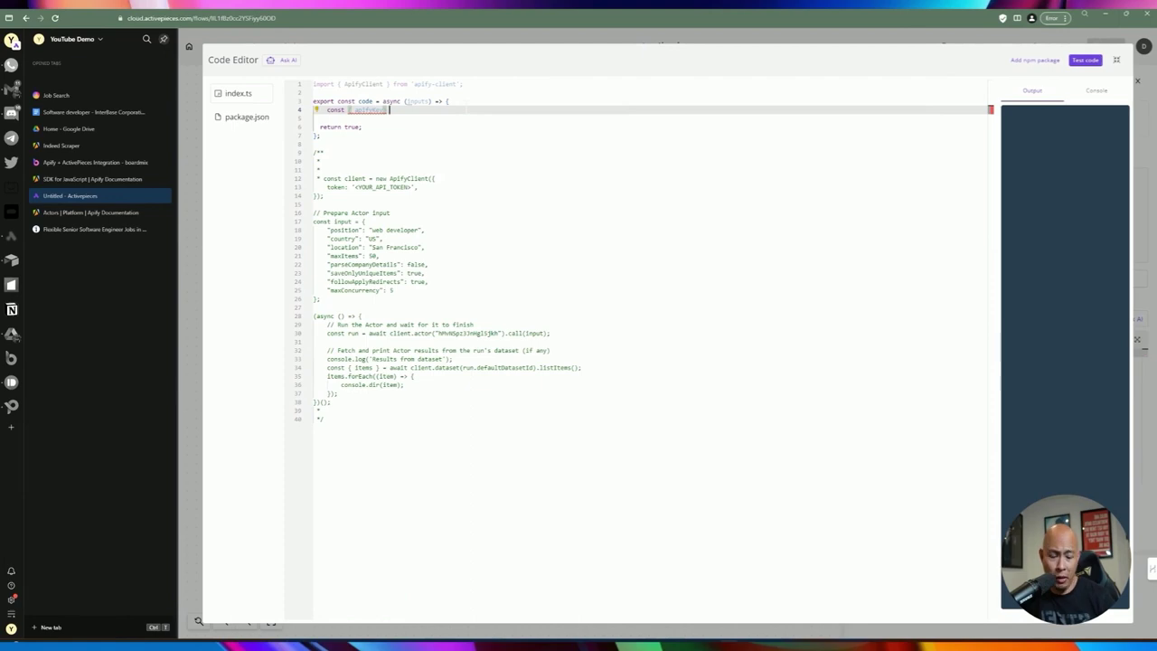
pyautogui.write('ken } = inputs;')
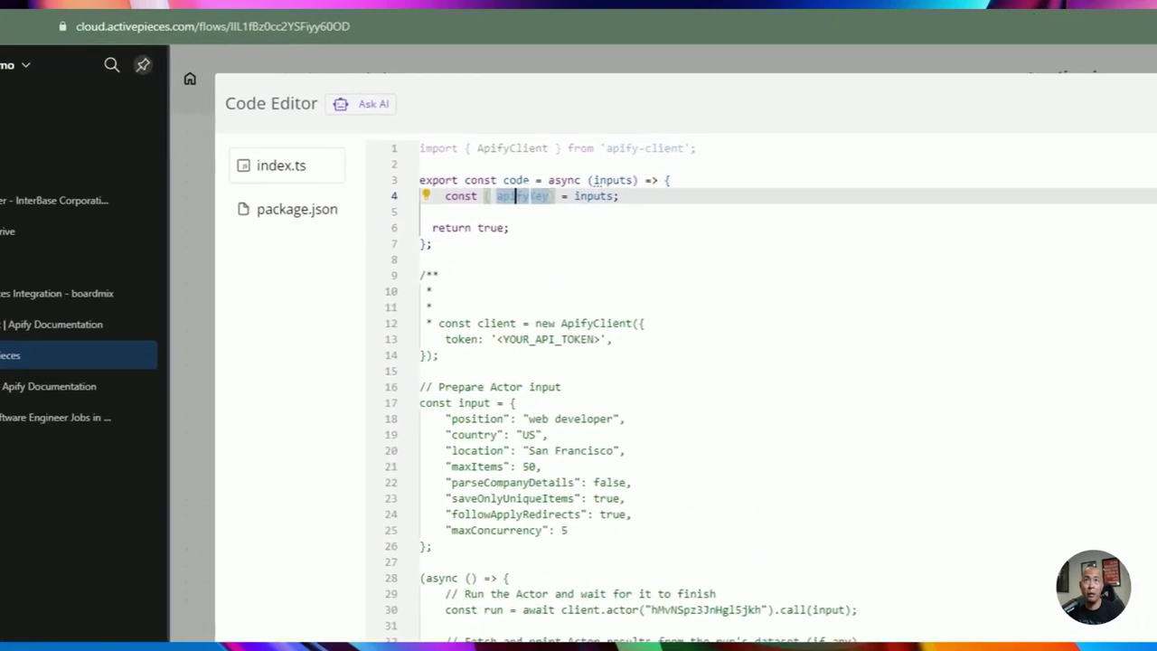
pyautogui.doubleClick(367, 109)
pyautogui.click(383, 110)
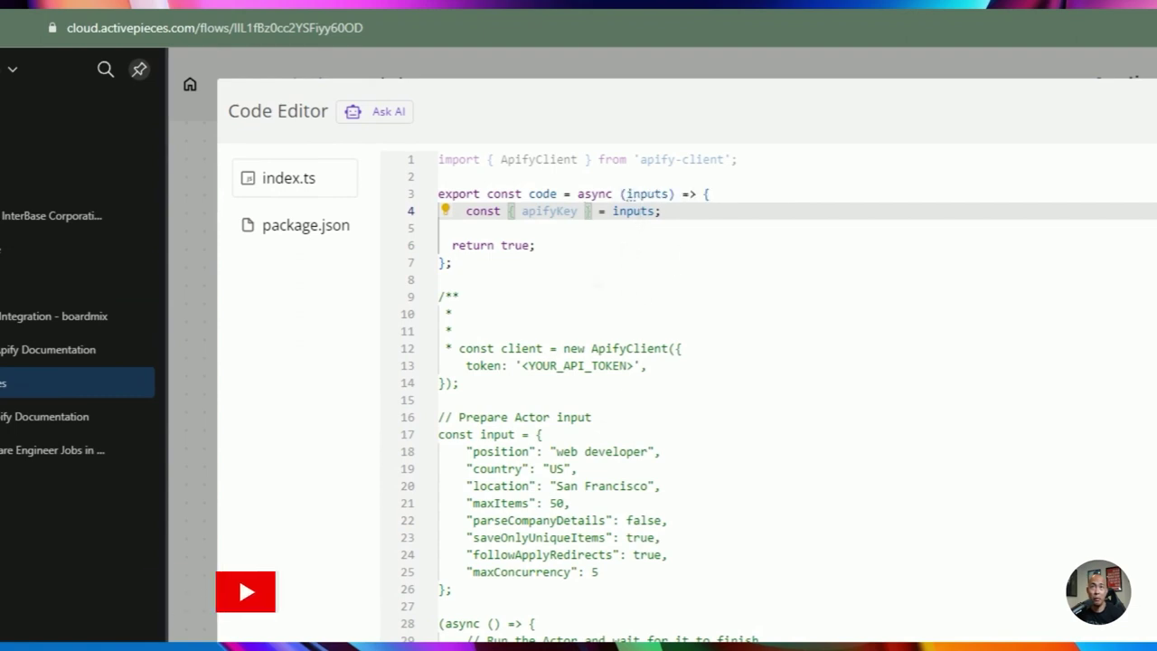
# Below the code function, start an async function named scrapeIndeedUsingActor with a first parameter apifyKey: string.
pyautogui.click(493, 262)
pyautogui.press('Return')
pyautogui.press('Return')
pyautogui.press('Return')
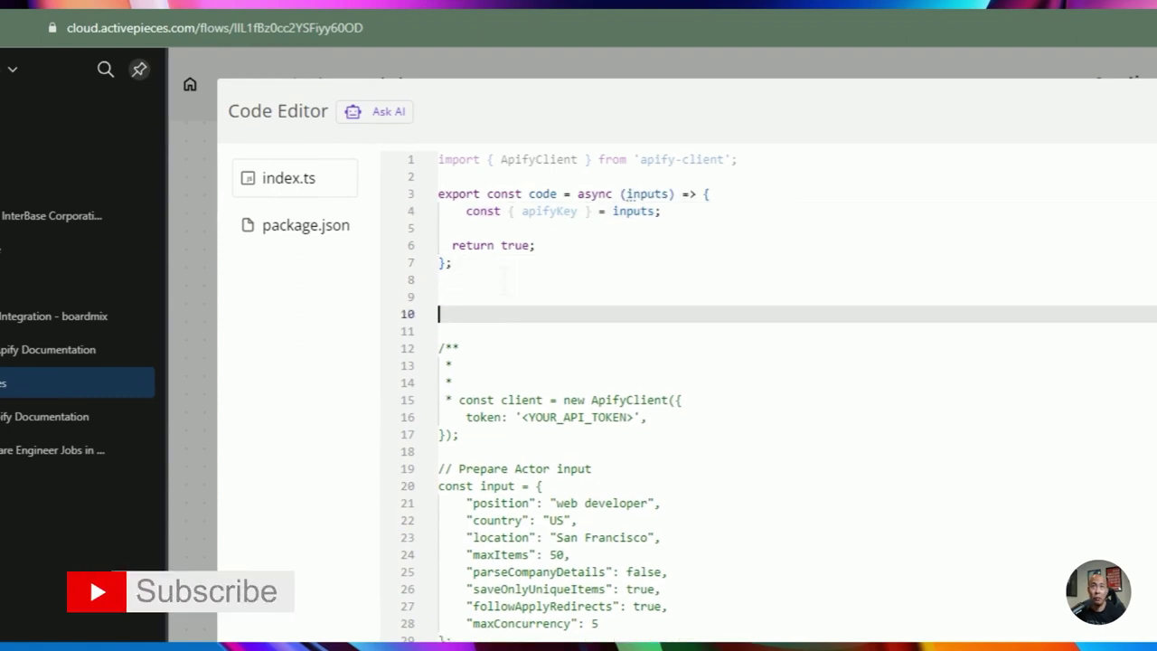
pyautogui.press('BackSpace')
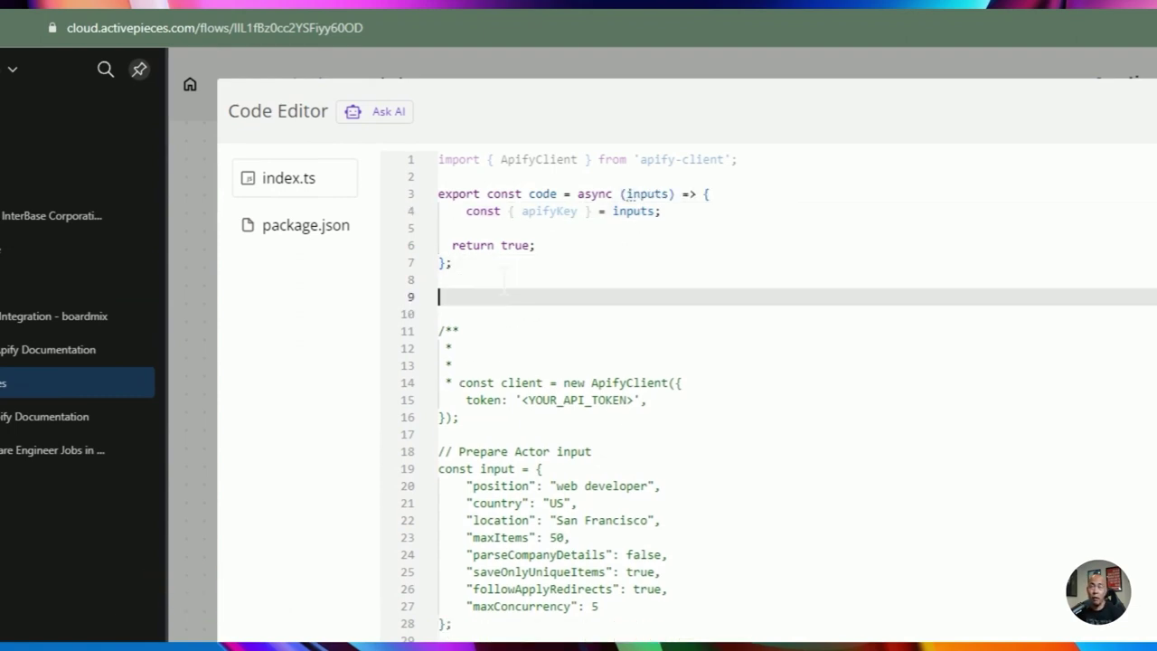
pyautogui.write('async func')
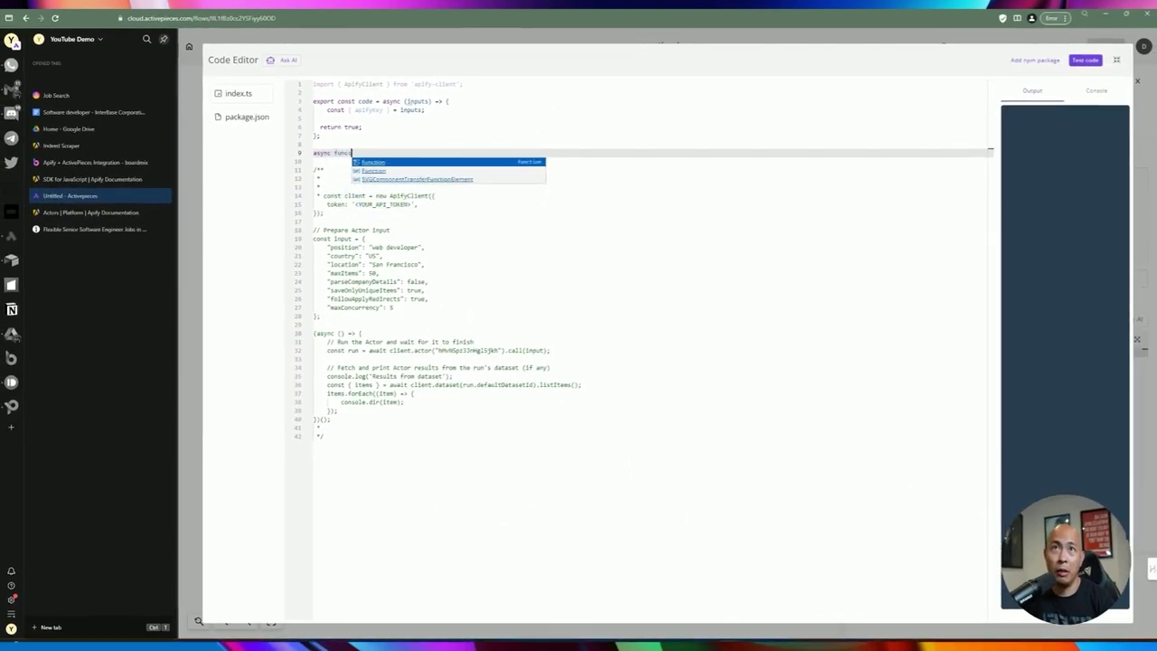
pyautogui.write('tion scrapeIndeedJobsActor(')
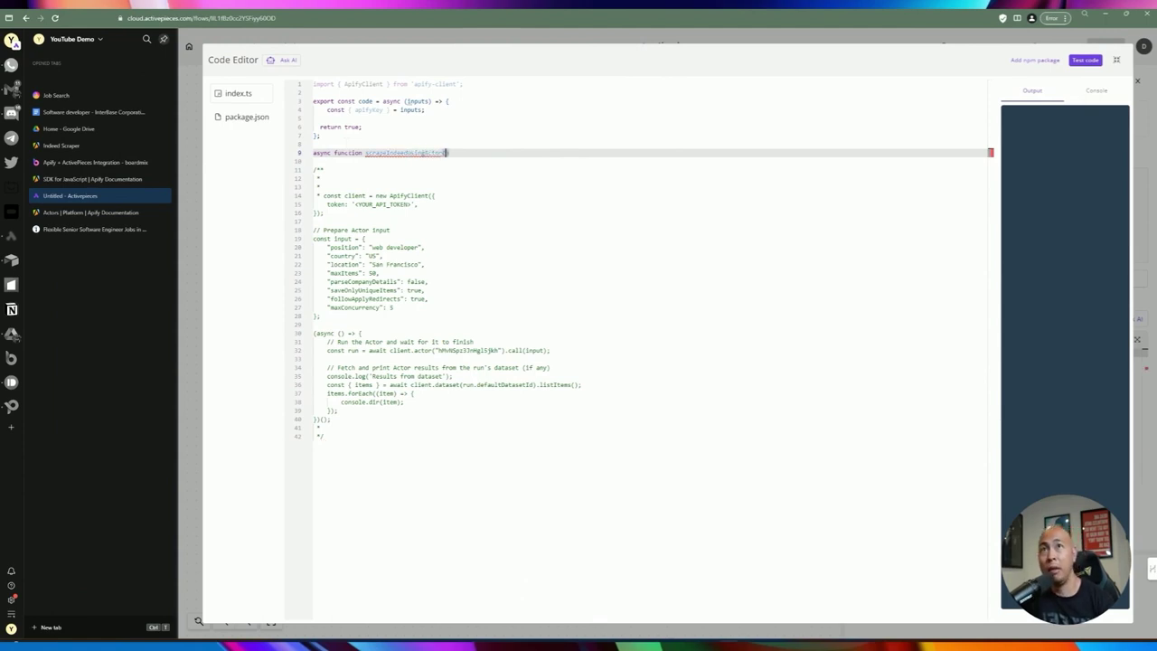
pyautogui.write('apifyK')
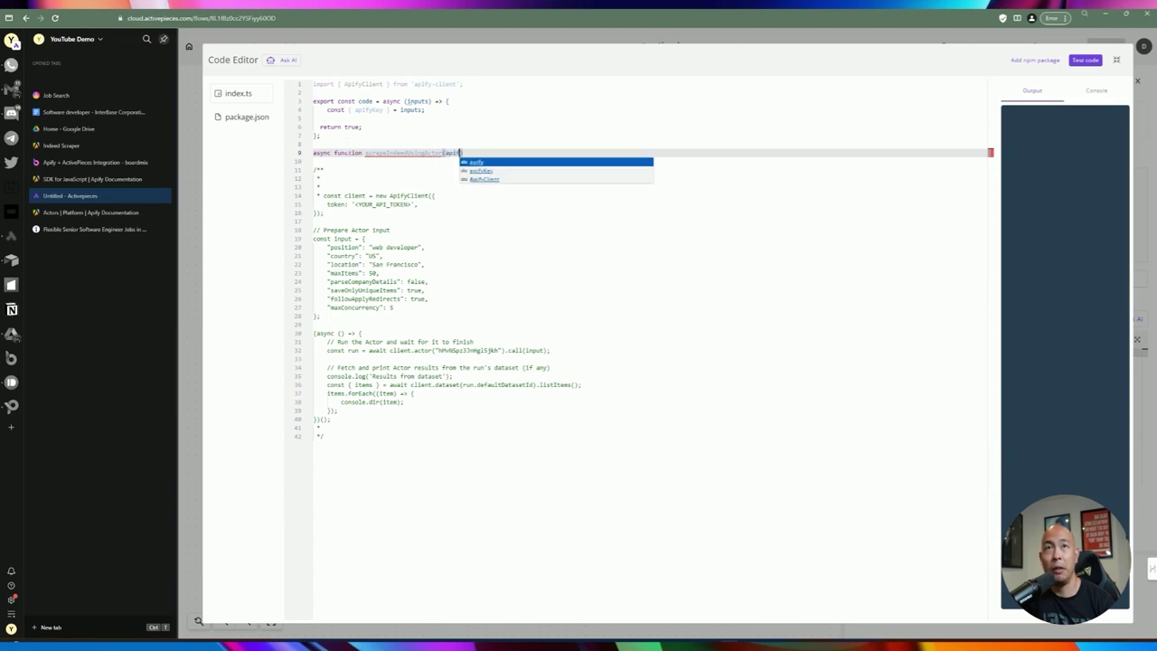
pyautogui.write('ey: string,')
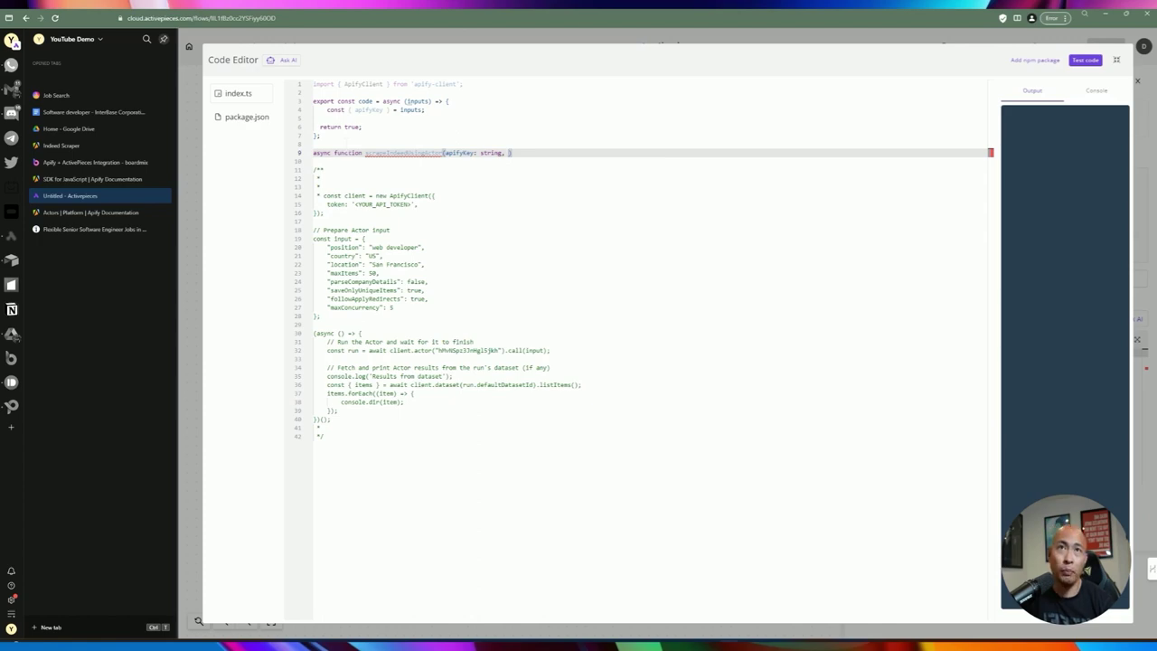
# Review the Actor input fields in the commented Apify sample, focusing on position, country, location and maxItems.
pyautogui.moveTo(312, 246); pyautogui.dragTo(403, 298)
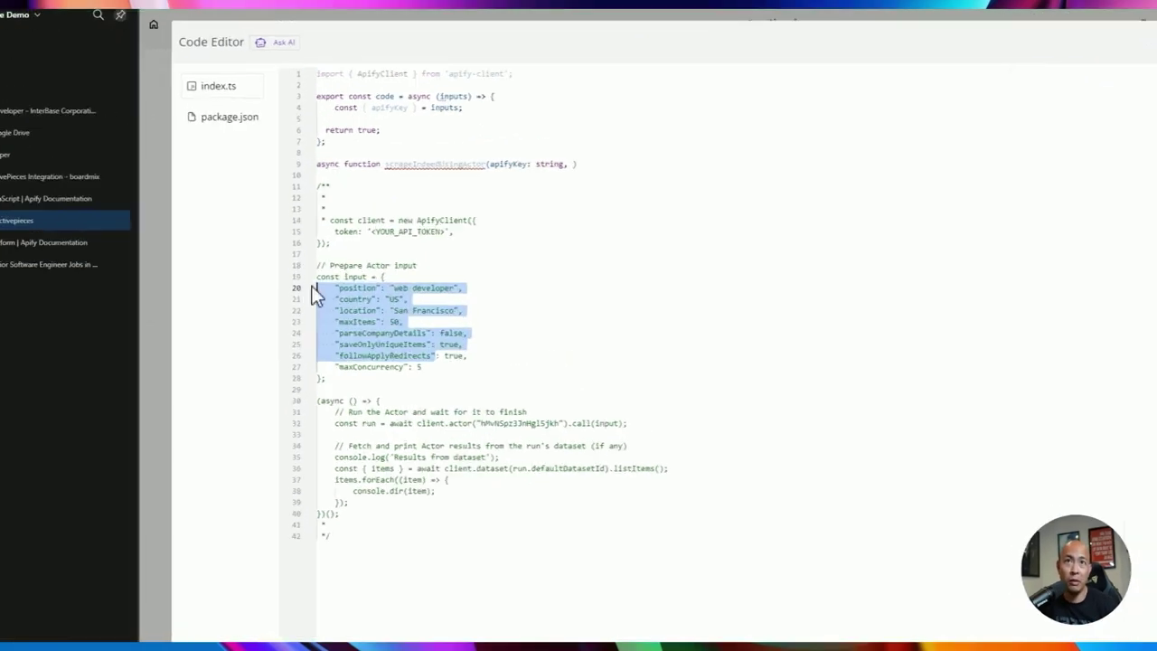
pyautogui.click(408, 103)
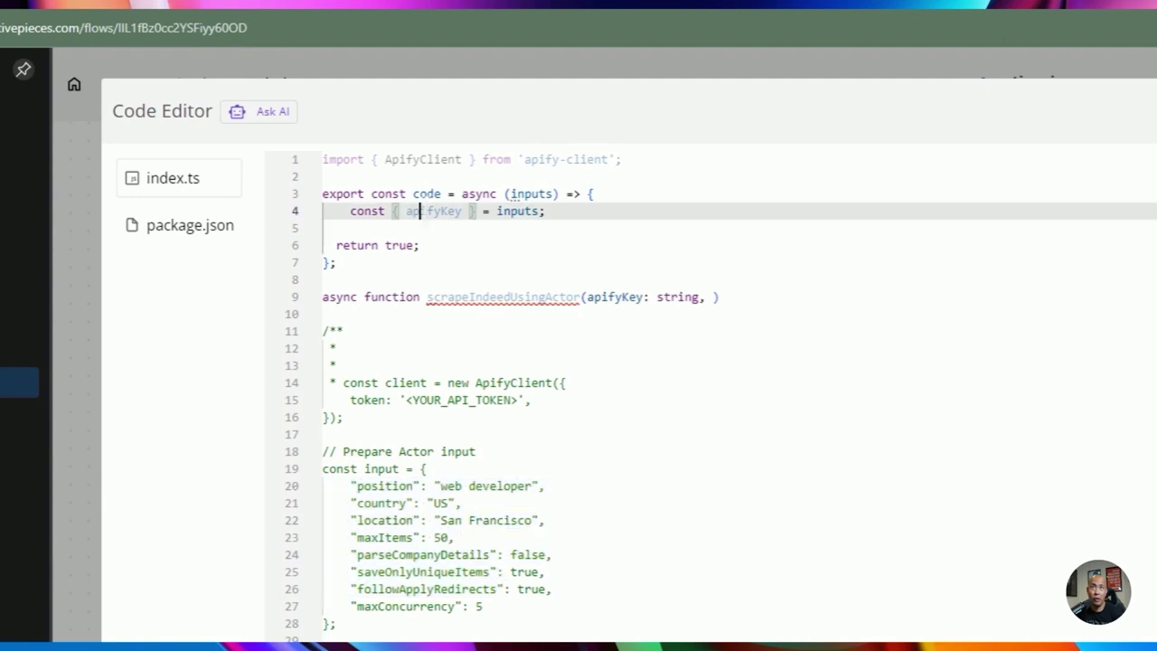
pyautogui.moveTo(483, 605); pyautogui.dragTo(323, 486)
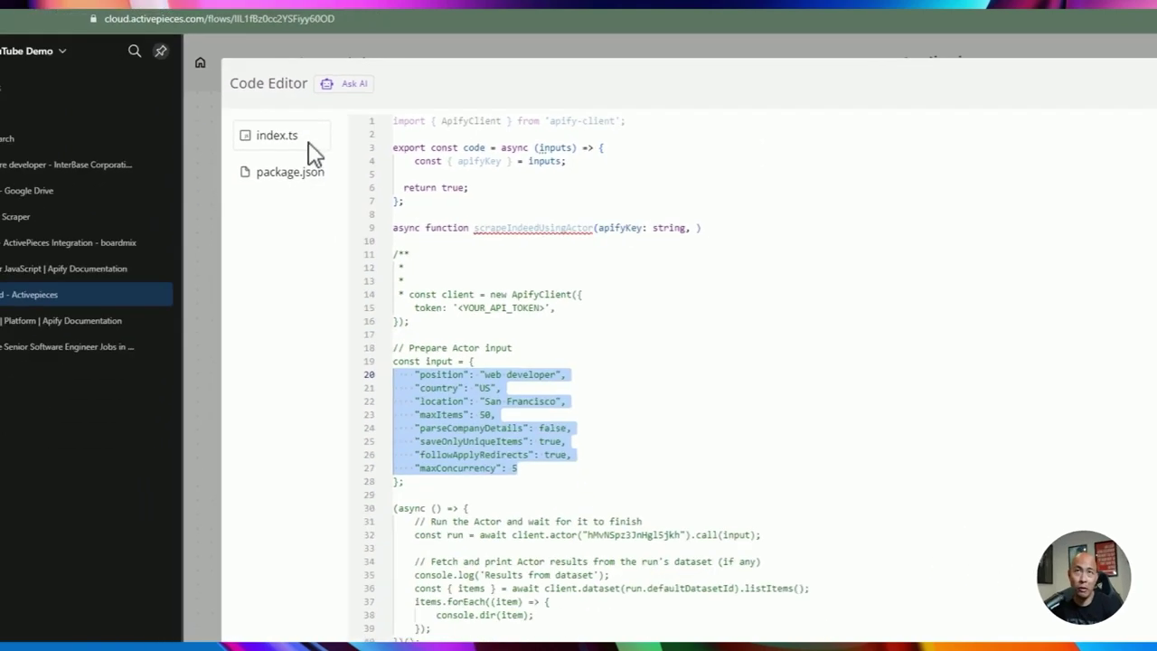
pyautogui.doubleClick(443, 374)
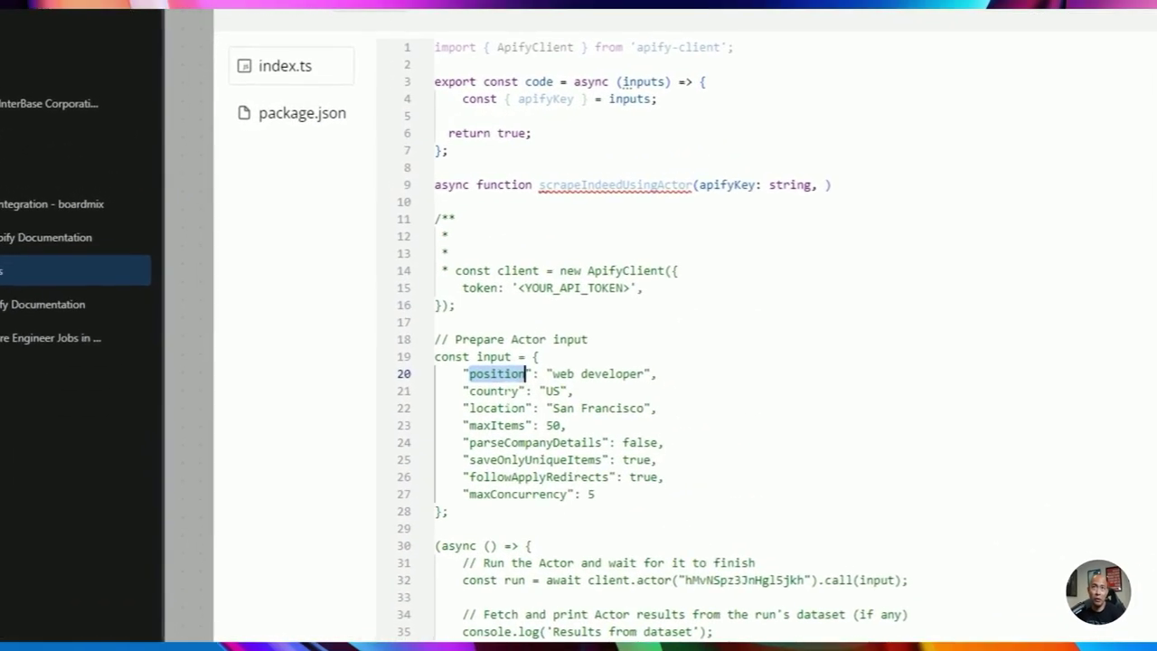
pyautogui.doubleClick(493, 390)
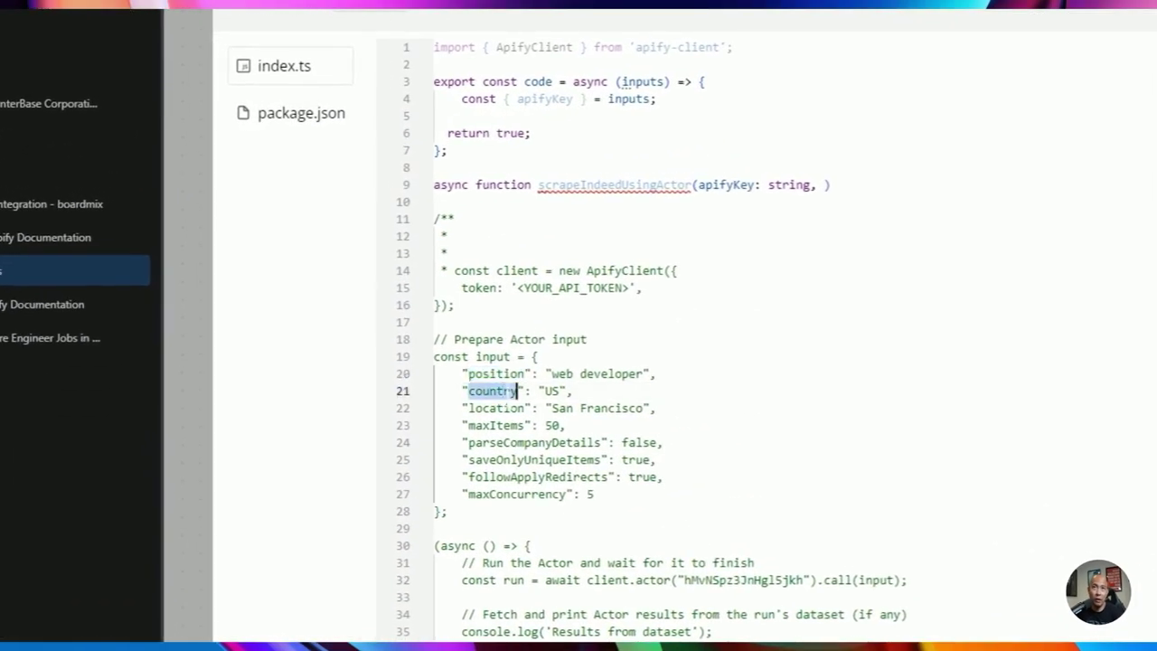
pyautogui.doubleClick(522, 407)
pyautogui.doubleClick(523, 425)
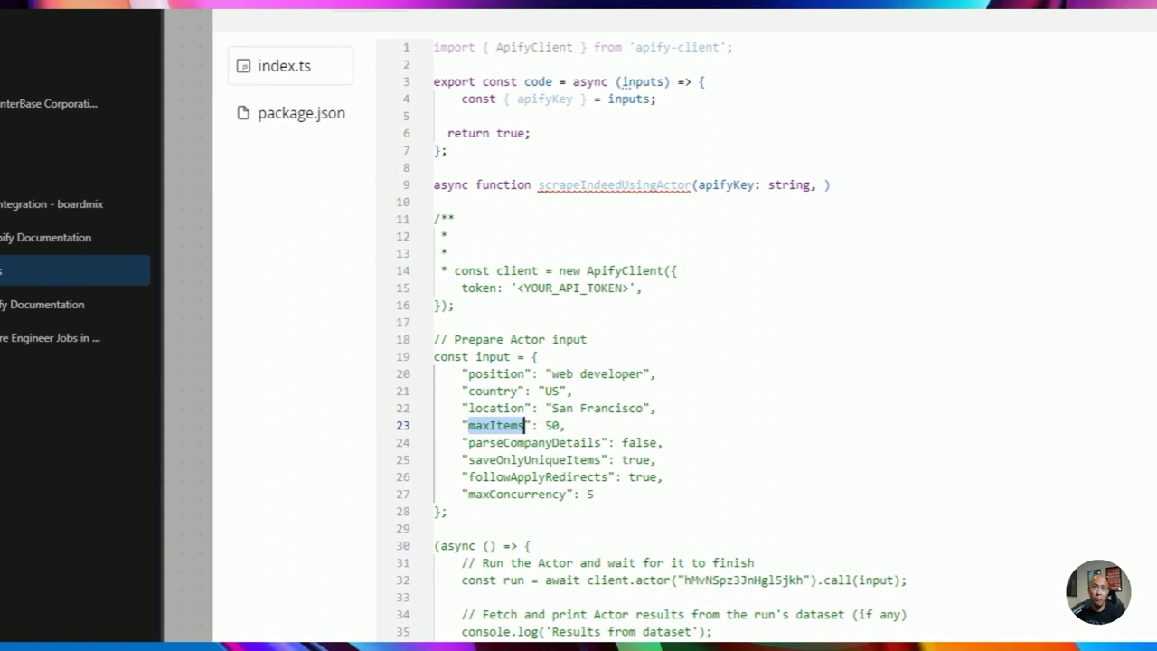
pyautogui.moveTo(566, 425); pyautogui.dragTo(440, 373)
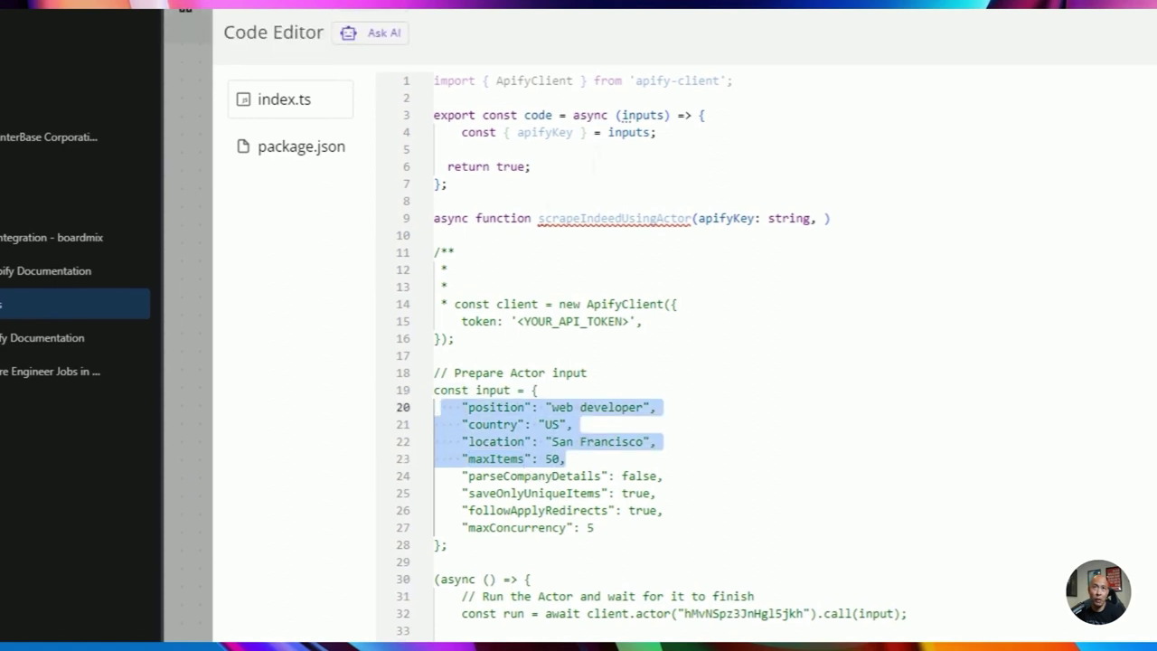
# Extend the destructuring of inputs in the code function with position, country, location and maxItems after apifyKey.
pyautogui.doubleClick(544, 98)
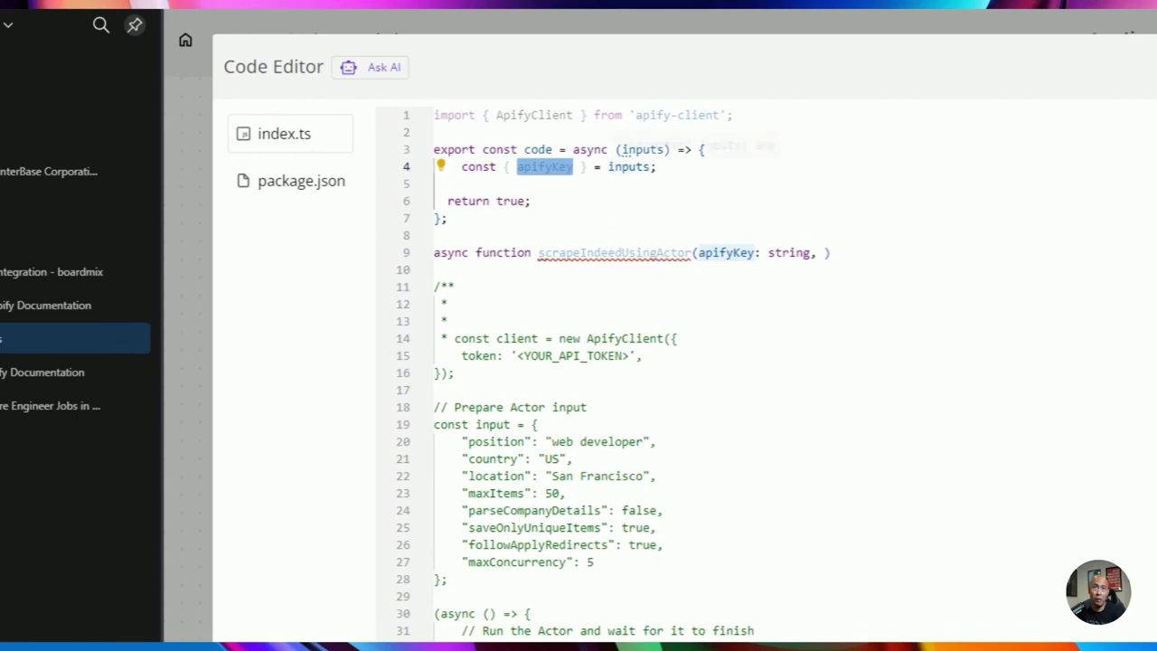
pyautogui.write(', position, ')
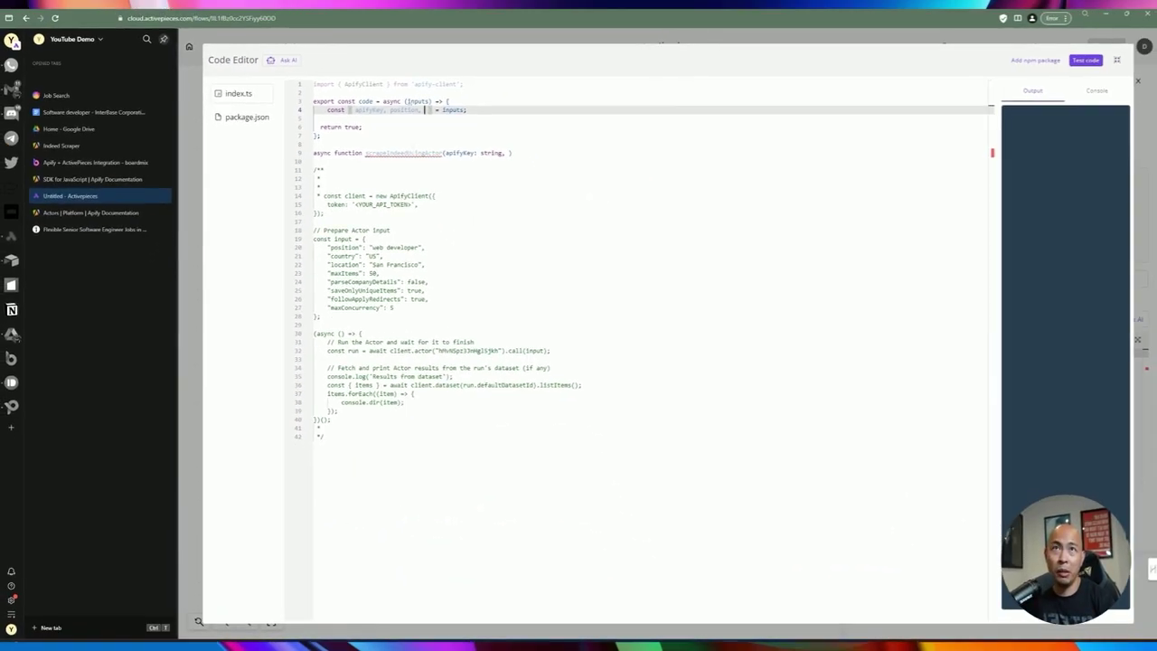
pyautogui.write('country, l')
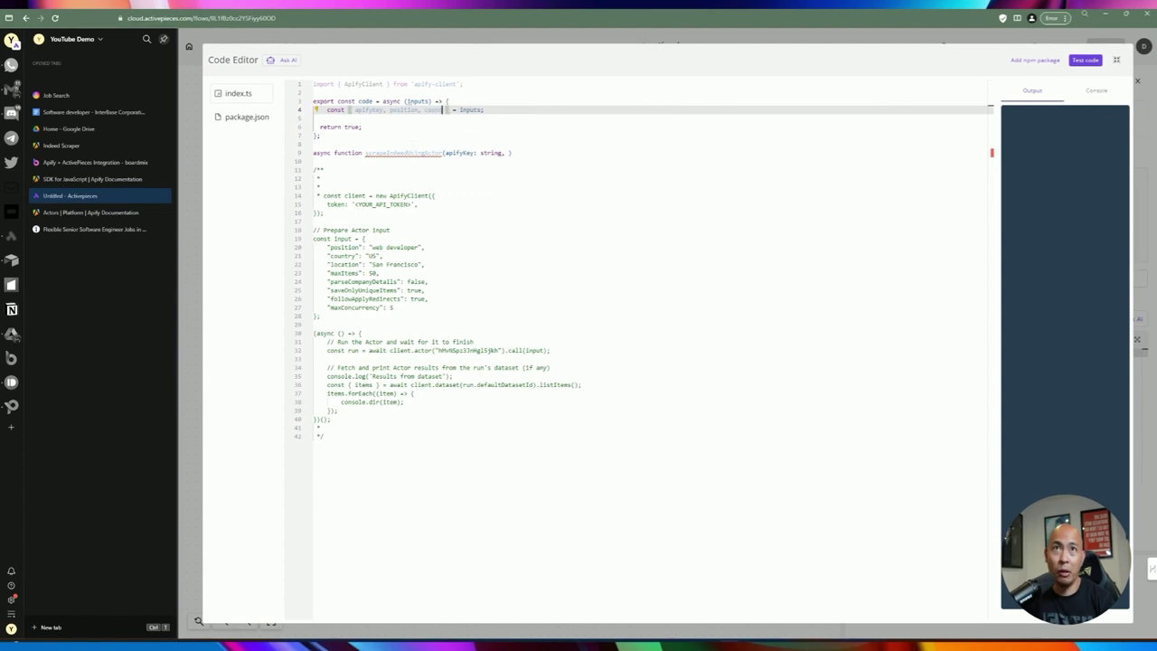
pyautogui.write('ocatio')
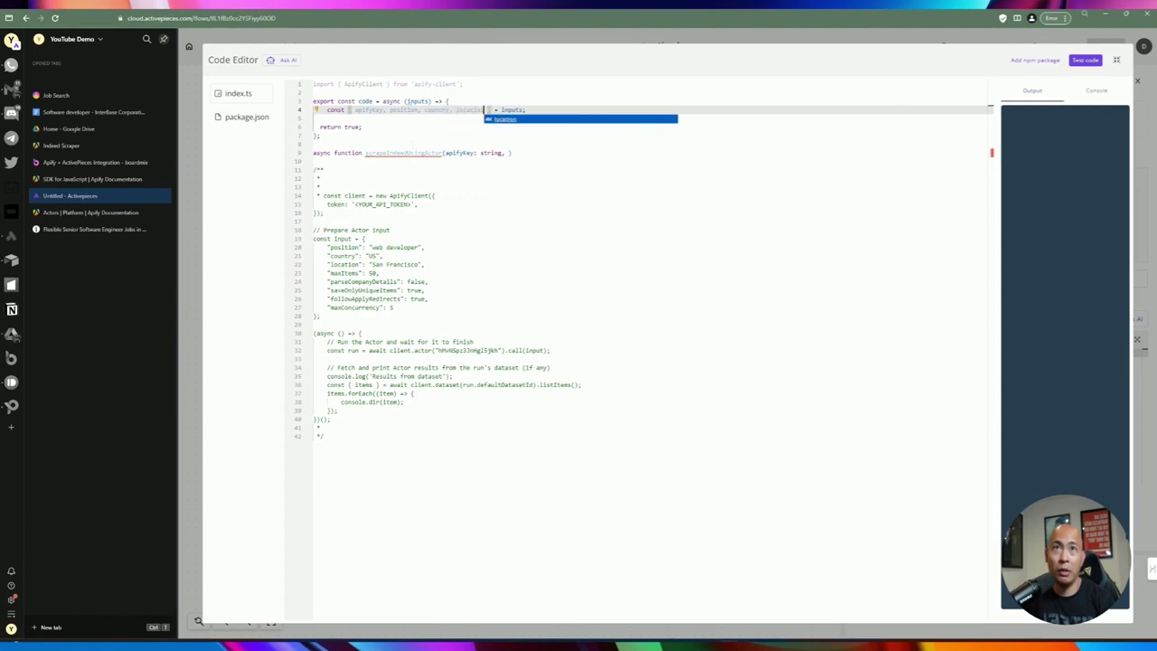
pyautogui.write('n, ')
pyautogui.write('maxItems')
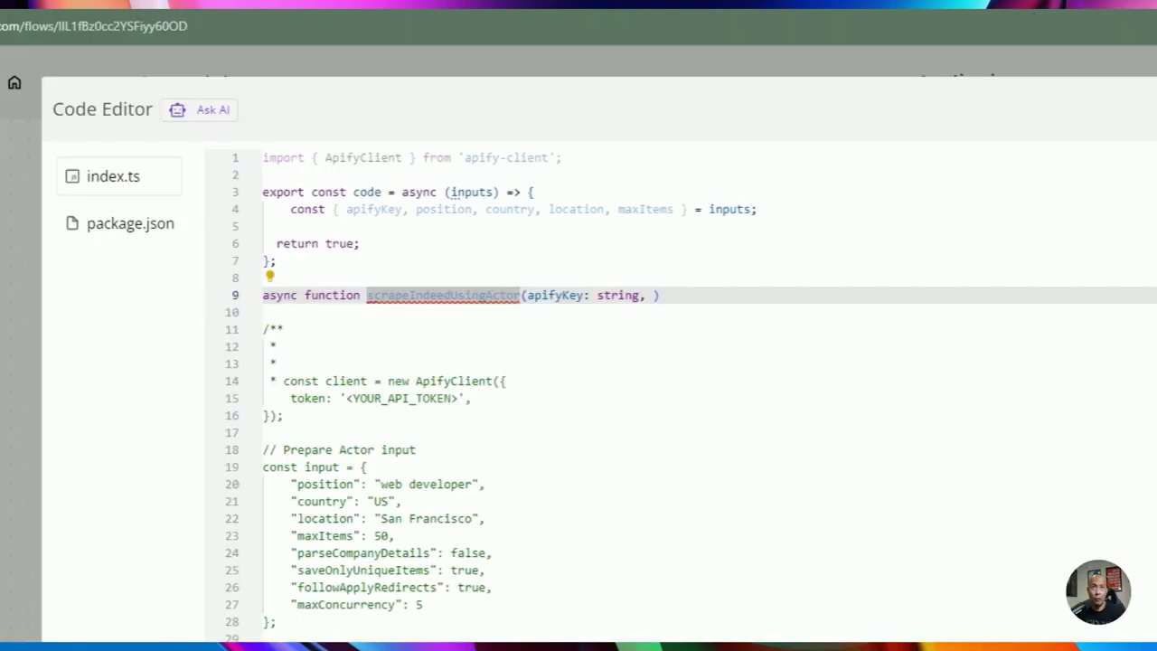
# Replace the scrapeIndeedUsingActor parameters with a single input: any and give the function an empty body in braces.
pyautogui.click(659, 295)
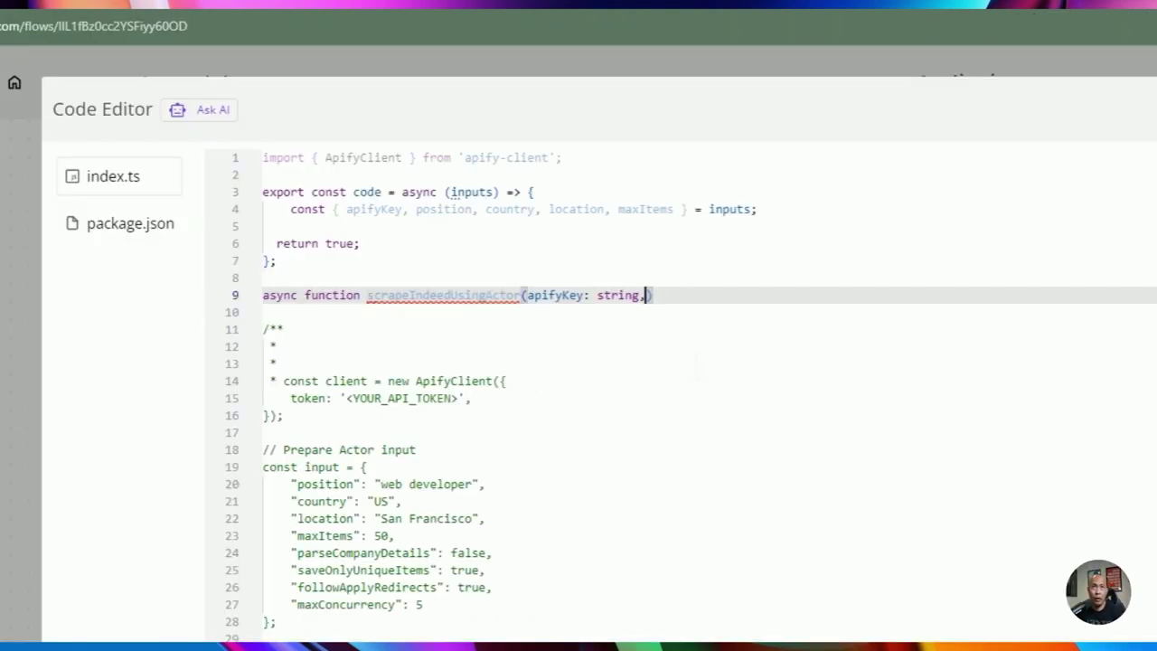
pyautogui.press('BackSpace')
pyautogui.press('BackSpace')
pyautogui.press('BackSpace')
pyautogui.press('BackSpace')
pyautogui.press('BackSpace')
pyautogui.press('BackSpace')
pyautogui.press('BackSpace')
pyautogui.press('BackSpace')
pyautogui.press('BackSpace')
pyautogui.press('BackSpace')
pyautogui.press('BackSpace')
pyautogui.press('BackSpace')
pyautogui.press('BackSpace')
pyautogui.press('BackSpace')
pyautogui.press('BackSpace')
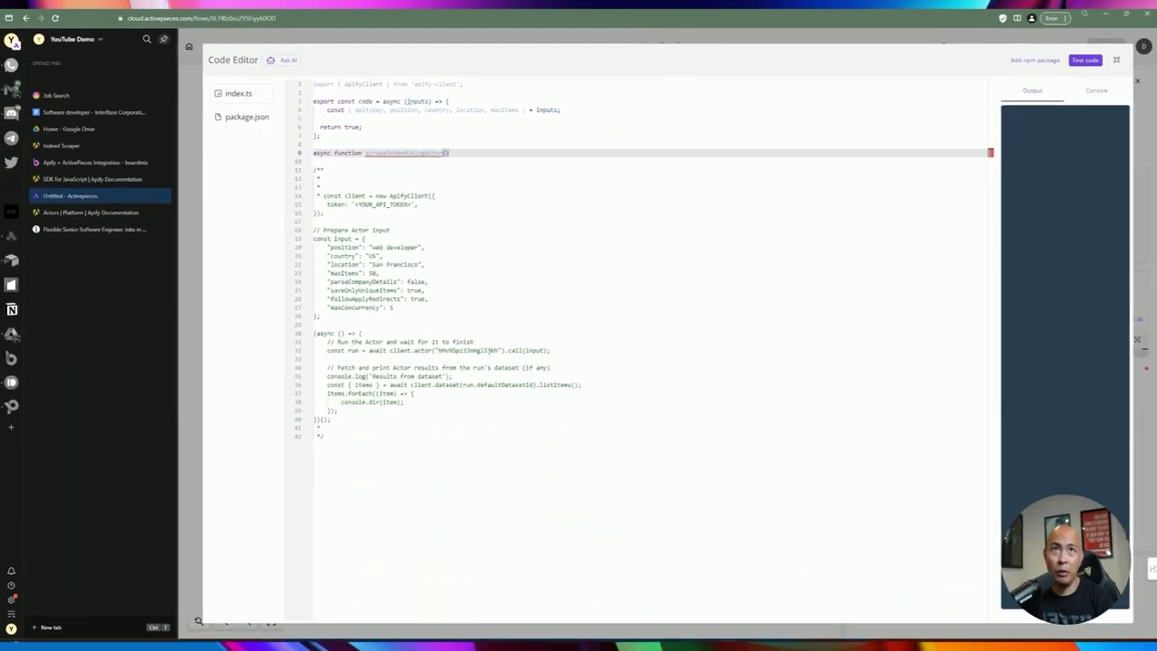
pyautogui.write('input: any')
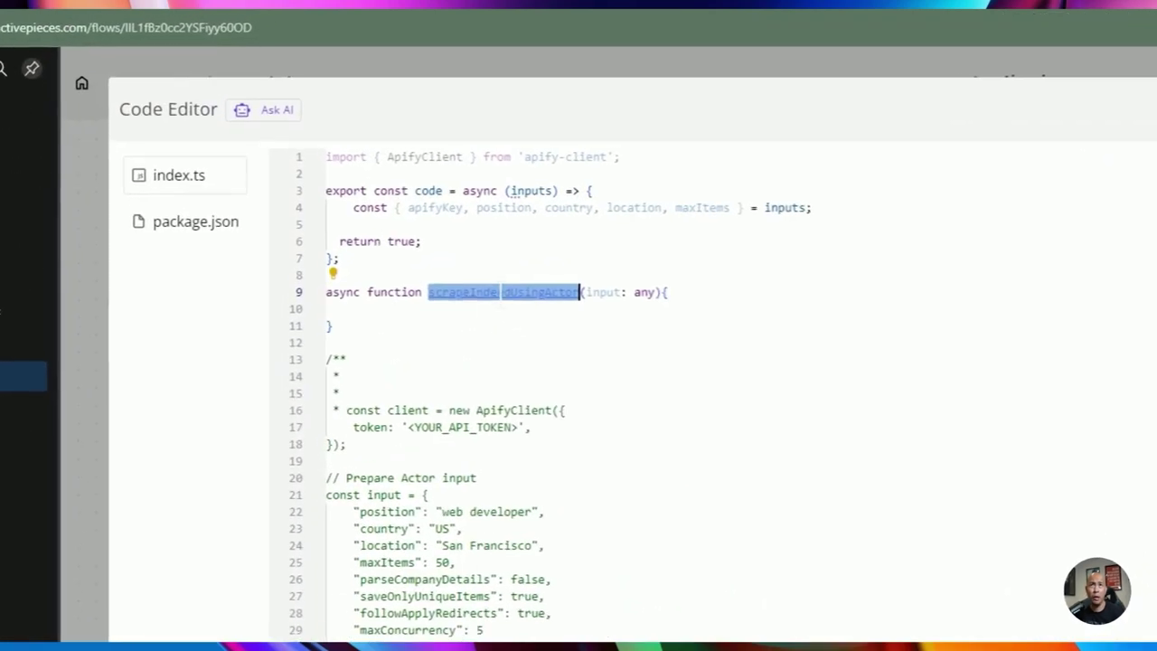
# Make the code function return scrapeIndeedUsingActor(inputs) instead of true.
pyautogui.hotkey('ctrl', 'c')
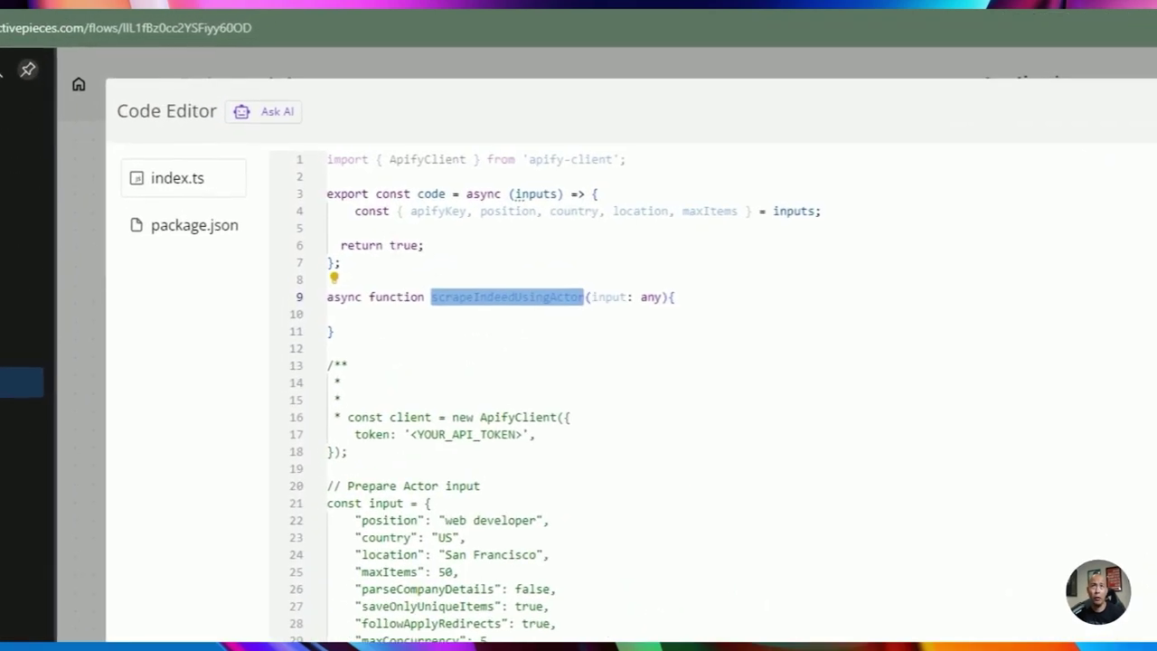
pyautogui.doubleClick(404, 242)
pyautogui.hotkey('ctrl', 'v')
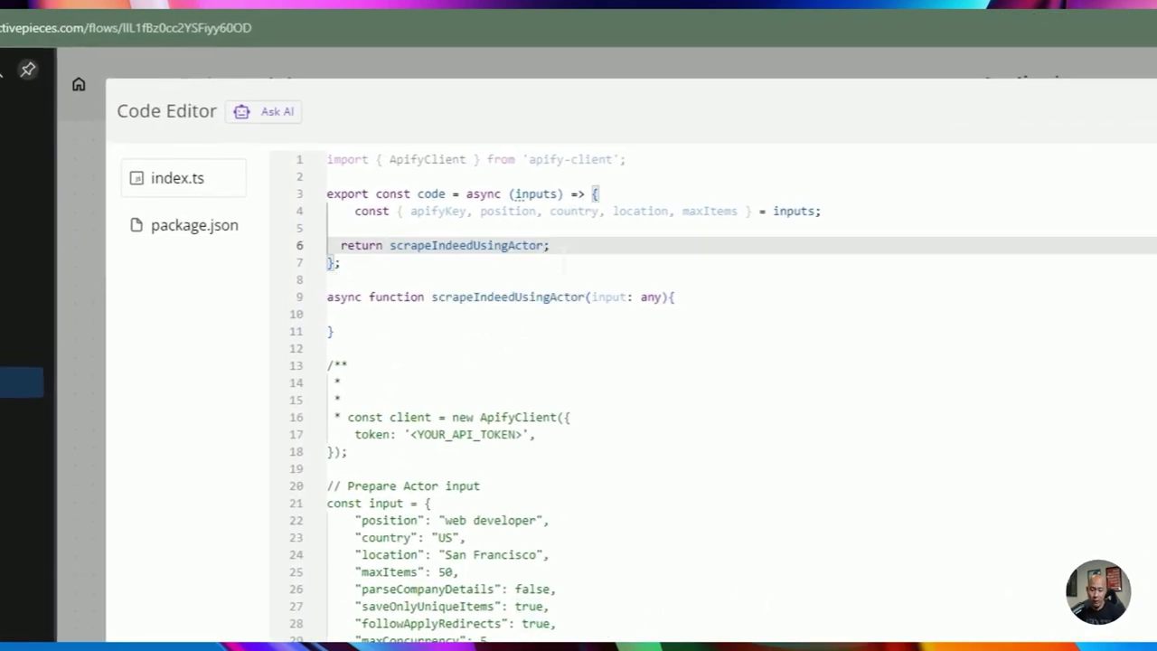
pyautogui.write('(inputs')
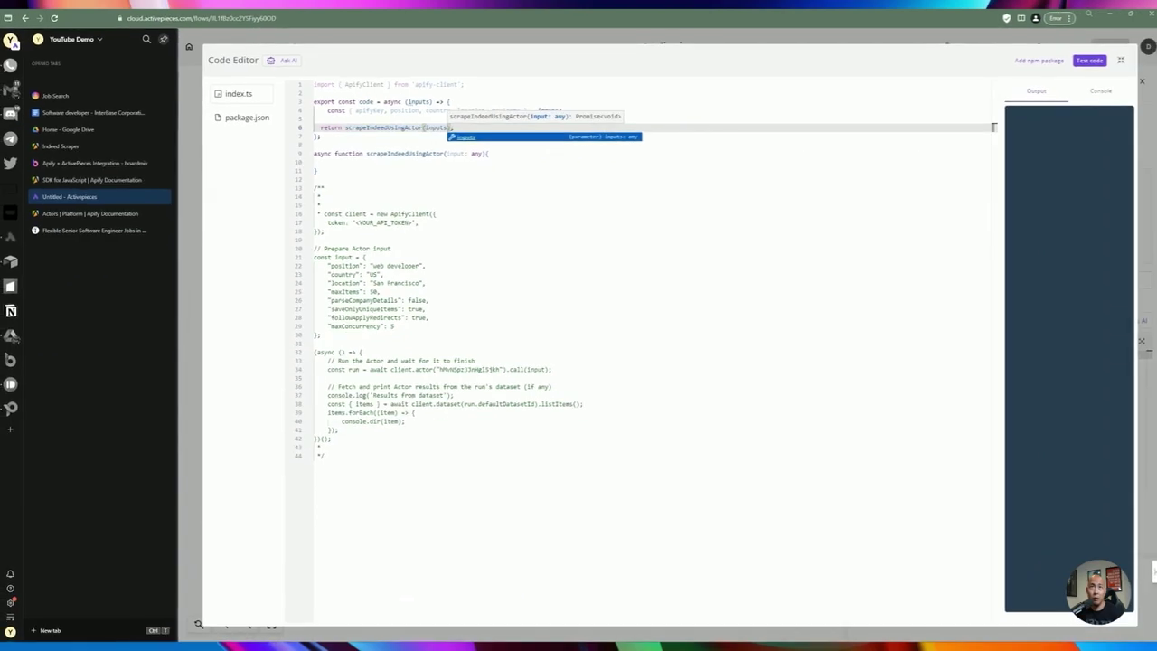
# Move the line destructuring inputs from the code function into the body of scrapeIndeedUsingActor.
pyautogui.click(743, 214)
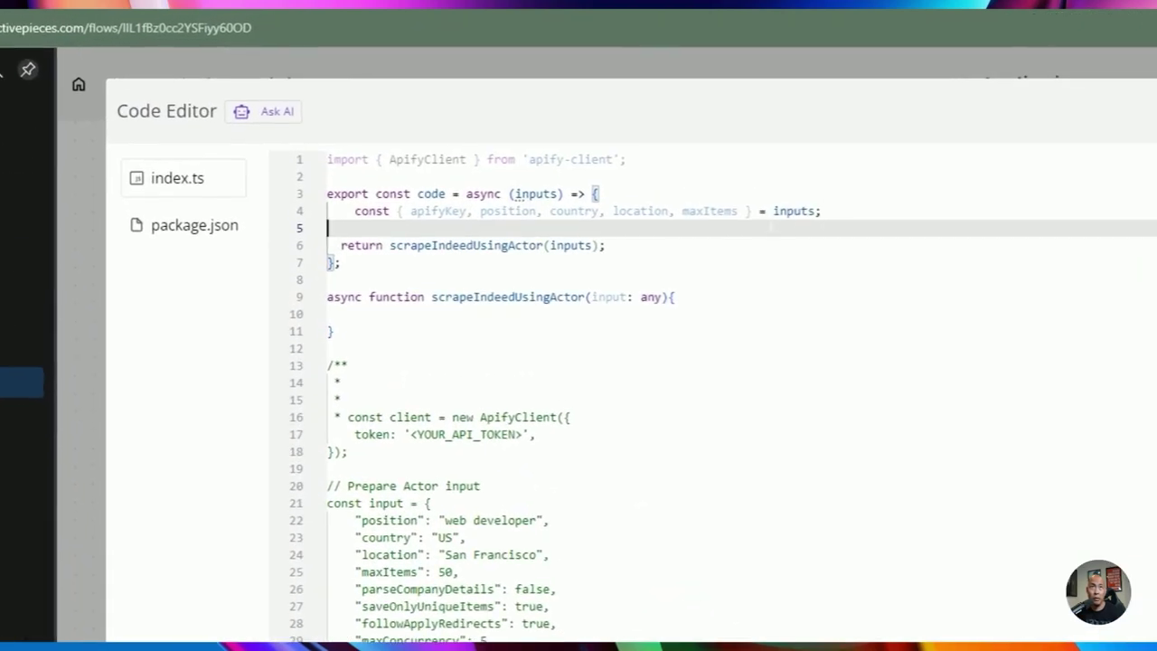
pyautogui.moveTo(842, 213); pyautogui.dragTo(328, 211)
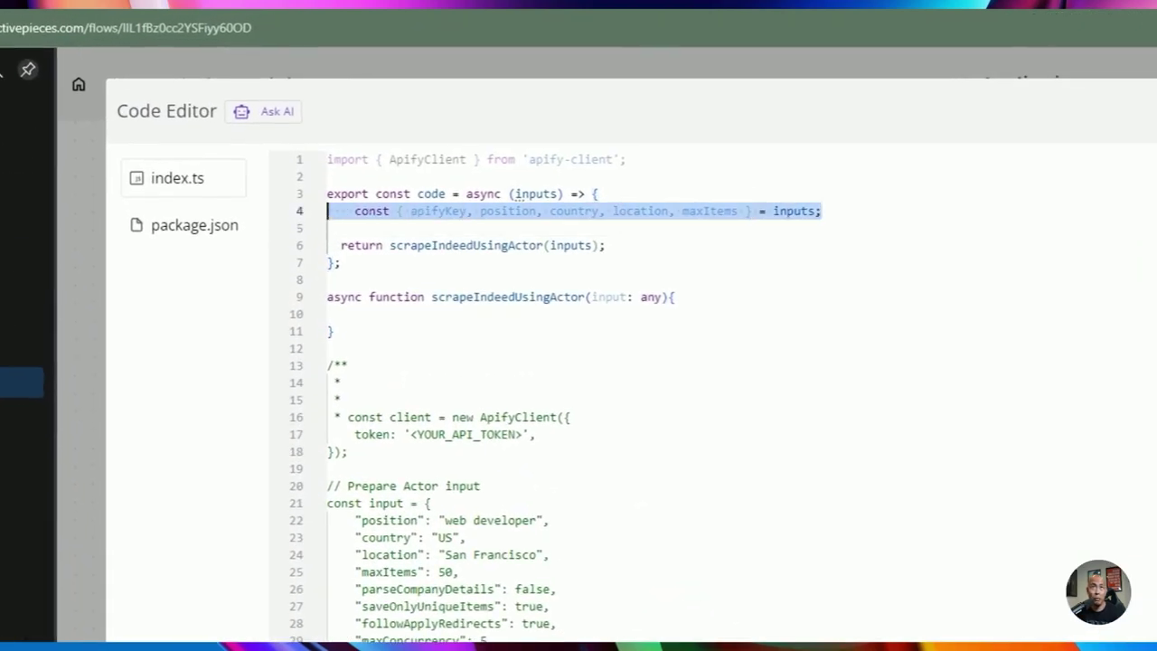
pyautogui.hotkey('ctrl', 'x')
pyautogui.click(687, 298)
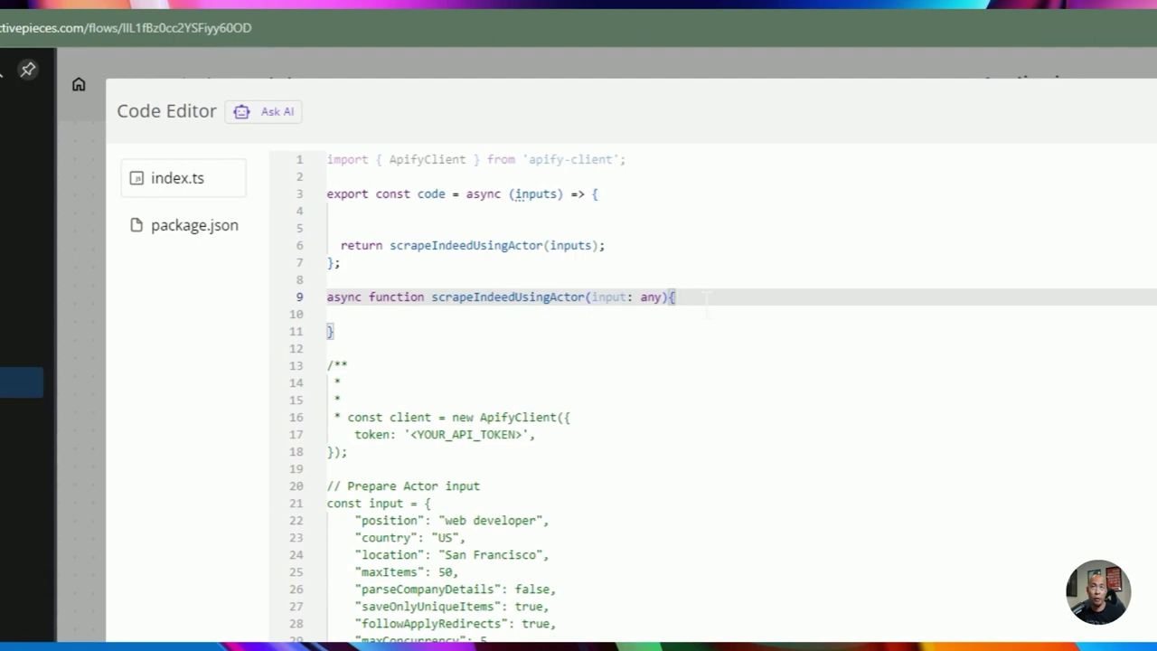
pyautogui.press('Return')
pyautogui.hotkey('ctrl', 'v')
pyautogui.click(680, 331)
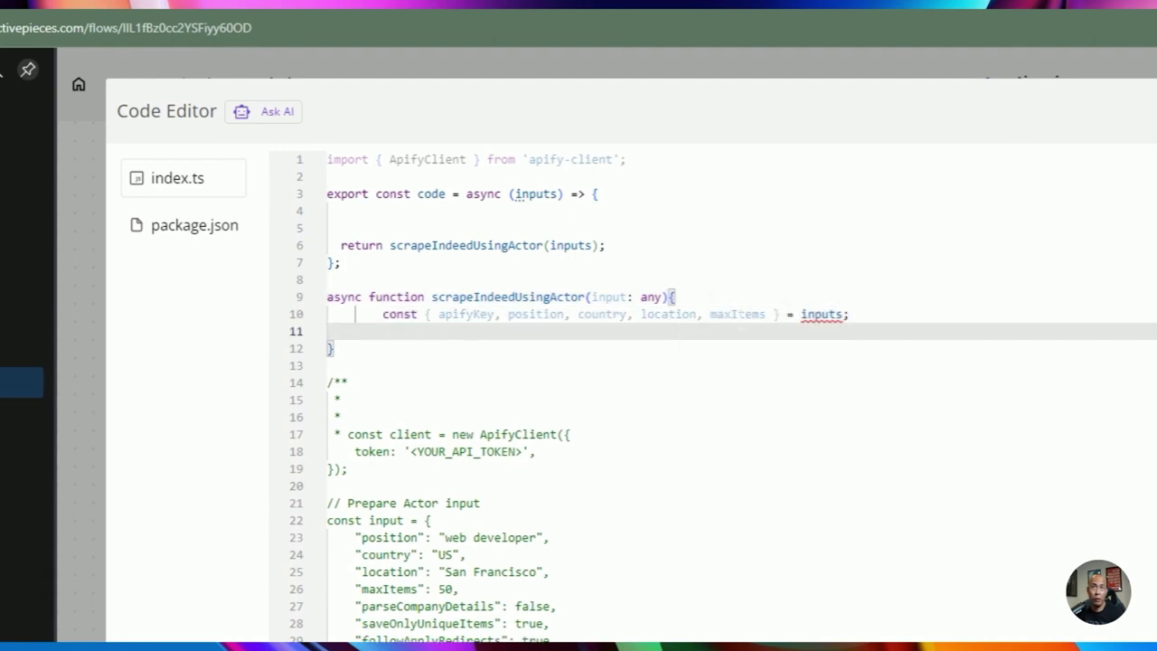
# Rename the scrapeIndeedUsingActor parameter to inputs so it matches the destructuring line.
pyautogui.moveTo(859, 331); pyautogui.dragTo(843, 314)
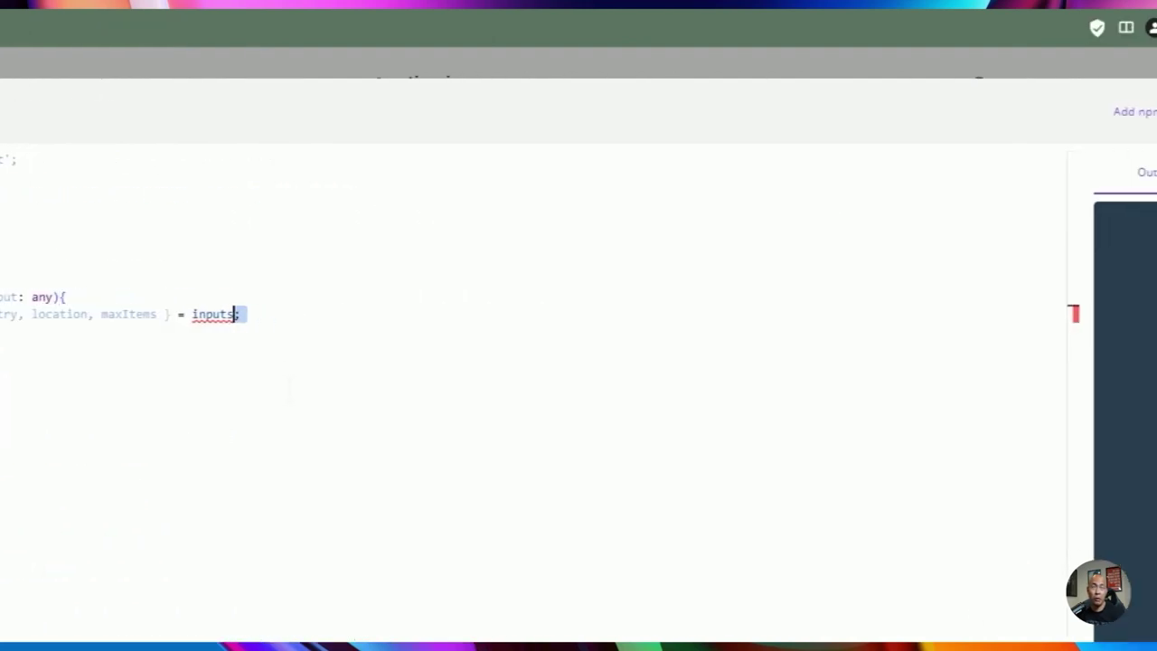
pyautogui.press('Left')
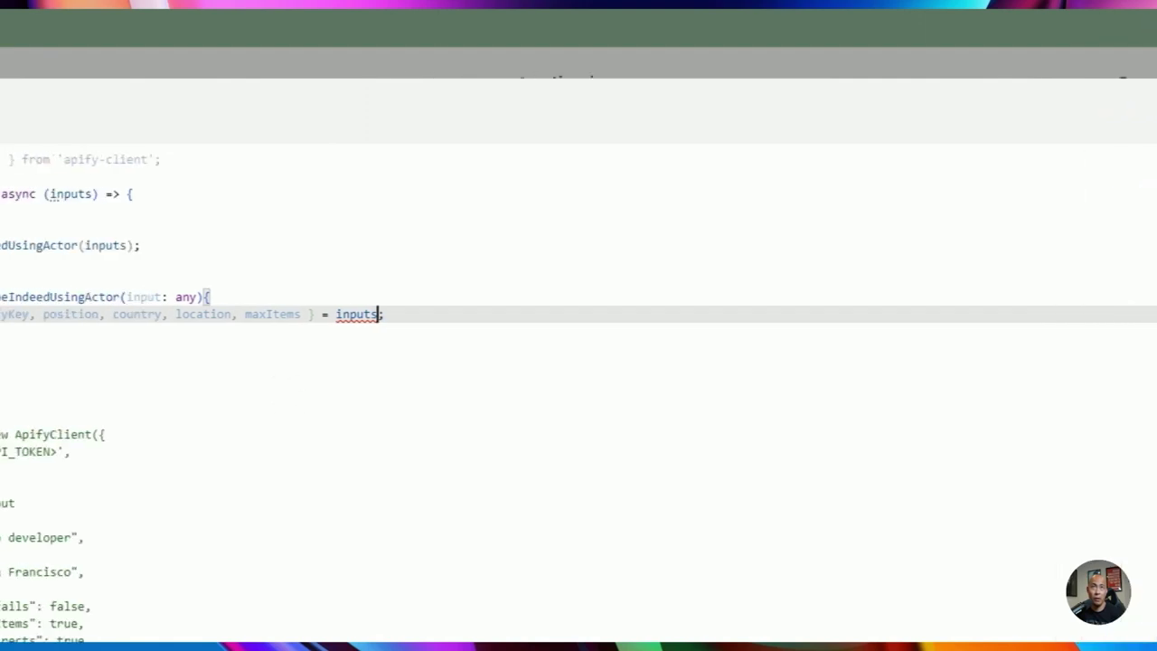
pyautogui.click(7, 296)
pyautogui.write('sync function scrap')
# Add await before the scrapeIndeedUsingActor(inputs) call in the return statement and remove the blank lines above it.
pyautogui.click(464, 244)
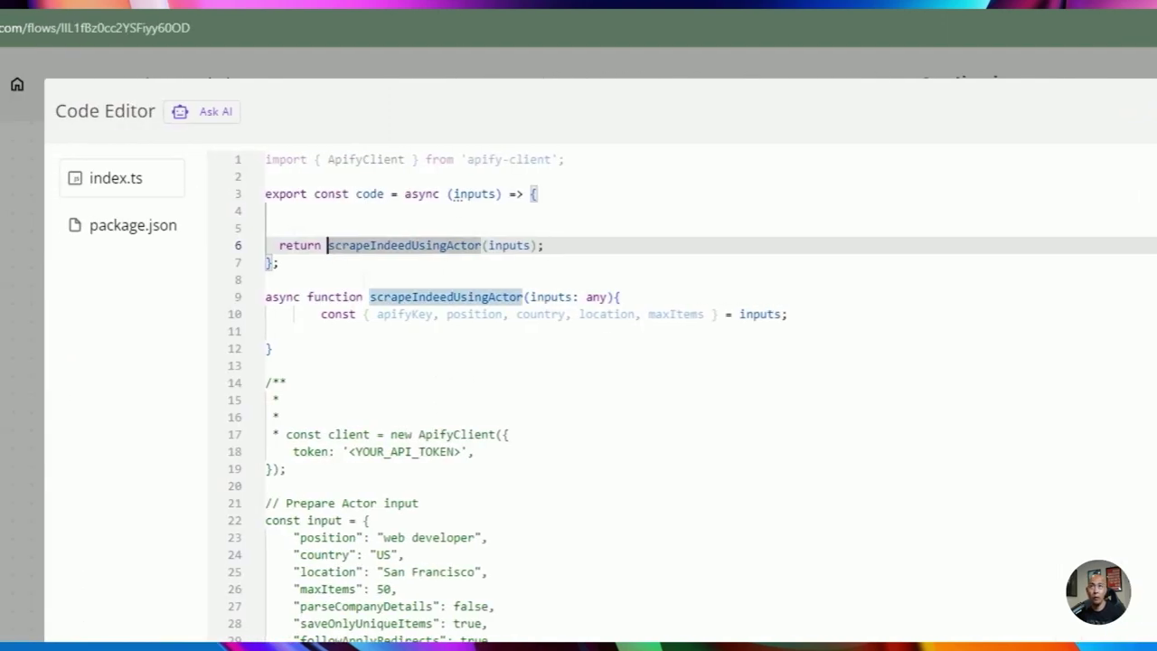
pyautogui.write('await')
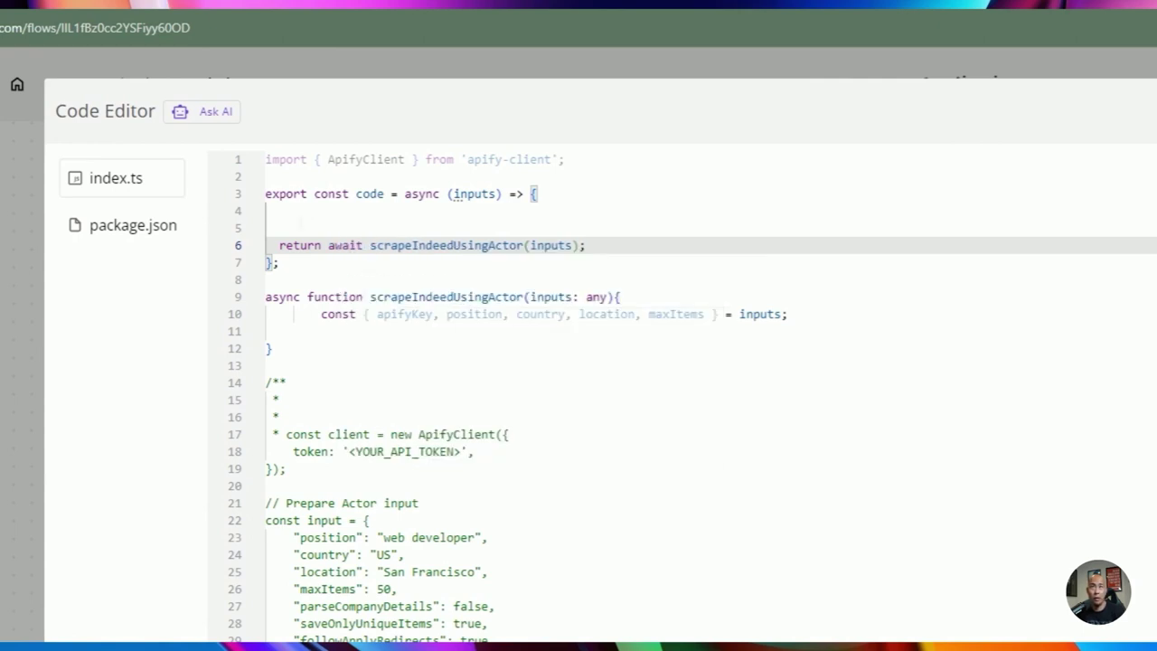
pyautogui.click(300, 226)
pyautogui.press('BackSpace')
pyautogui.press('BackSpace')
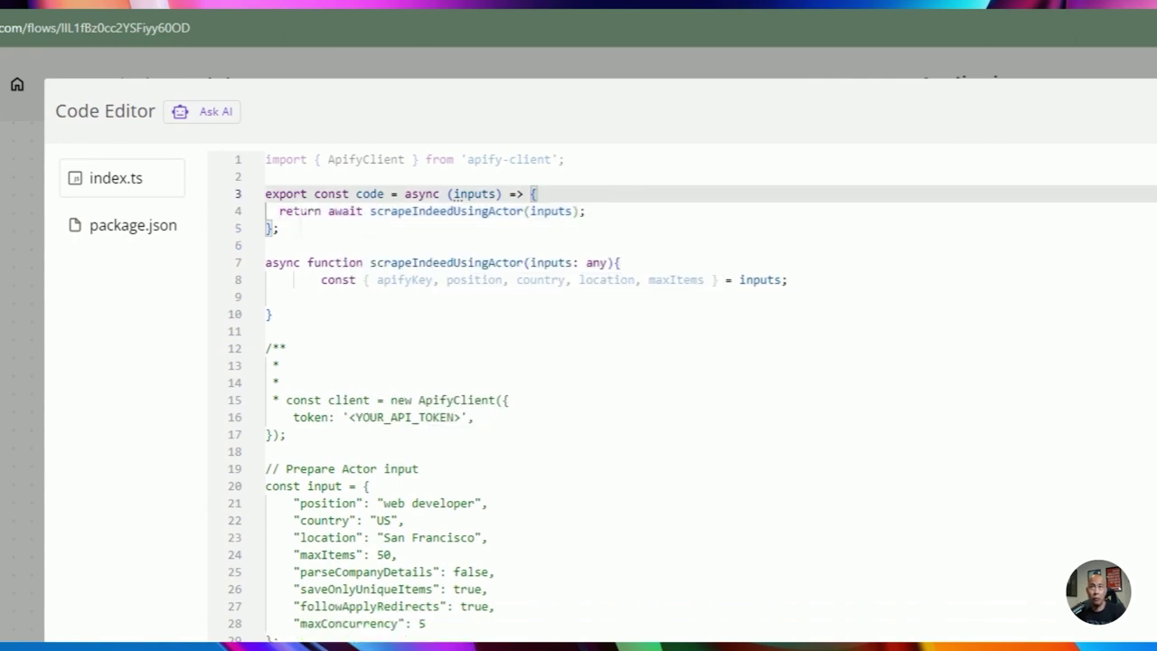
pyautogui.moveTo(279, 211); pyautogui.dragTo(446, 212)
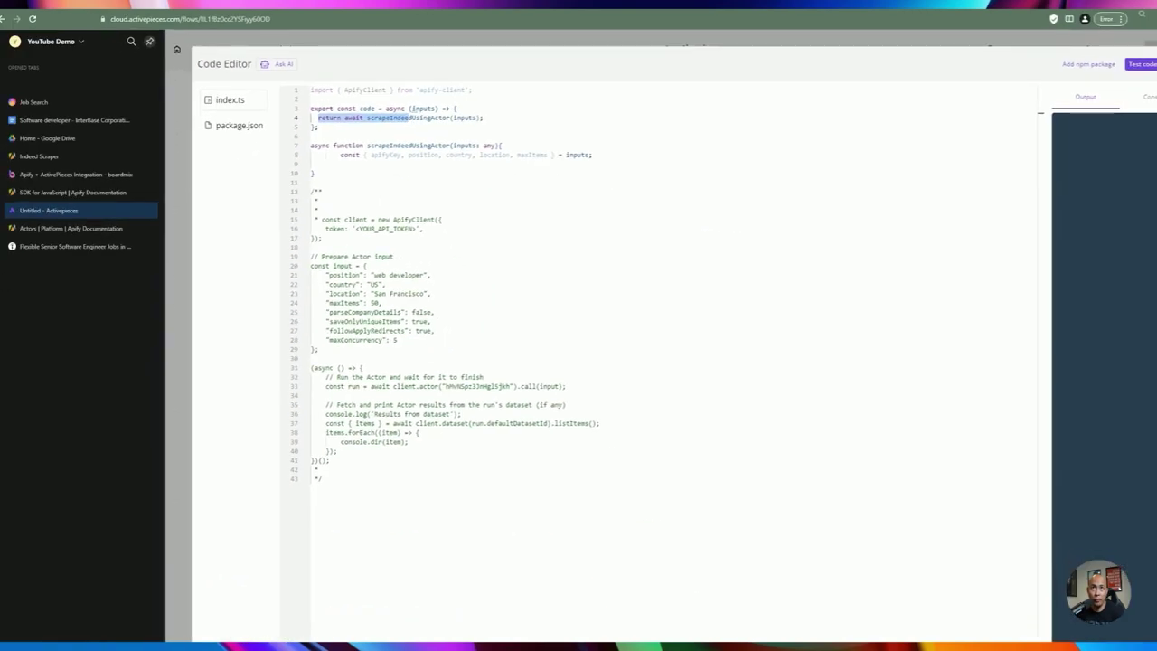
pyautogui.click(284, 313)
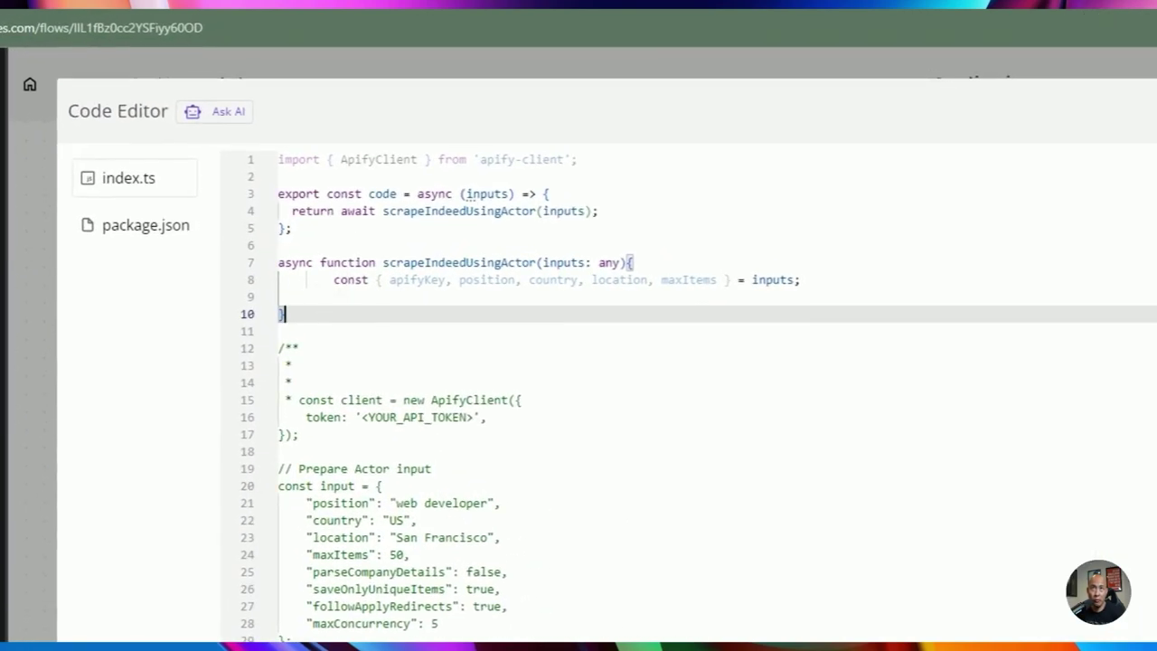
# Close the code editor and add the input keys position, country, maxItems and location below apifyKey in the Code step.
pyautogui.moveTo(334, 280); pyautogui.dragTo(606, 280)
pyautogui.click(284, 314)
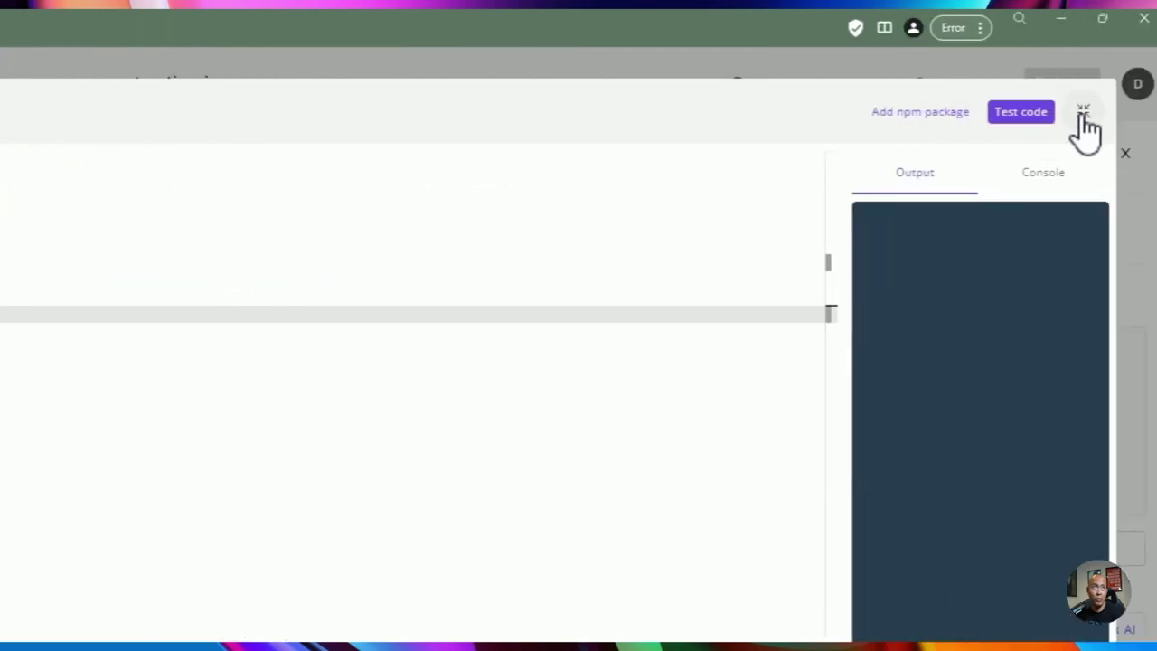
pyautogui.click(1084, 112)
pyautogui.click(604, 472)
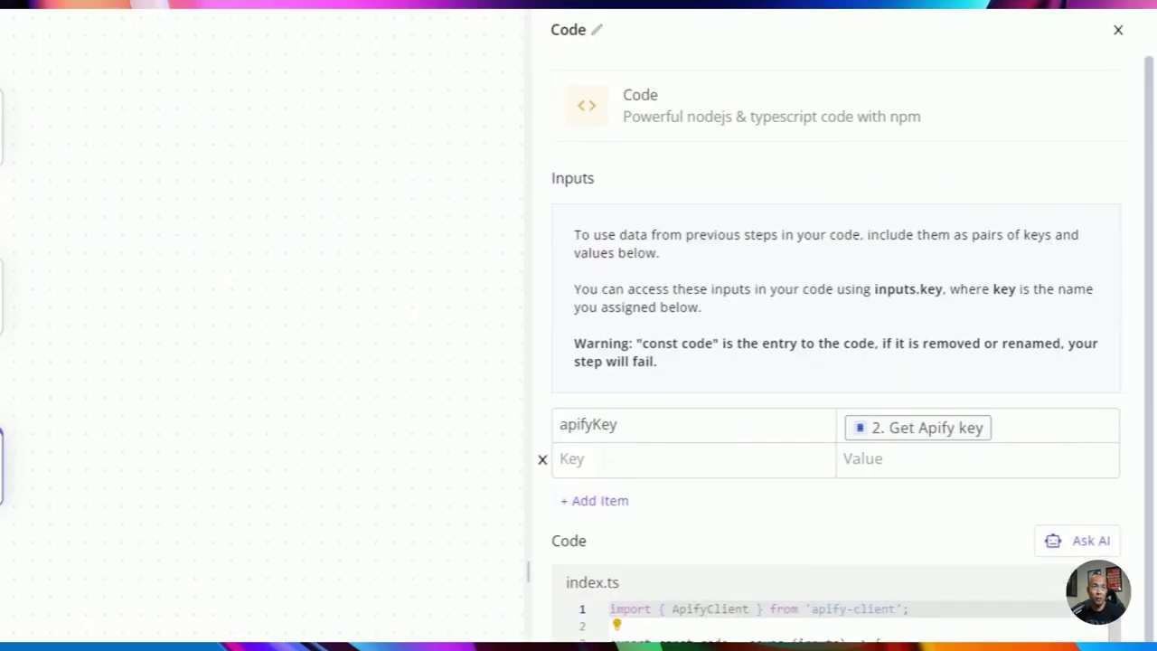
pyautogui.write('country')
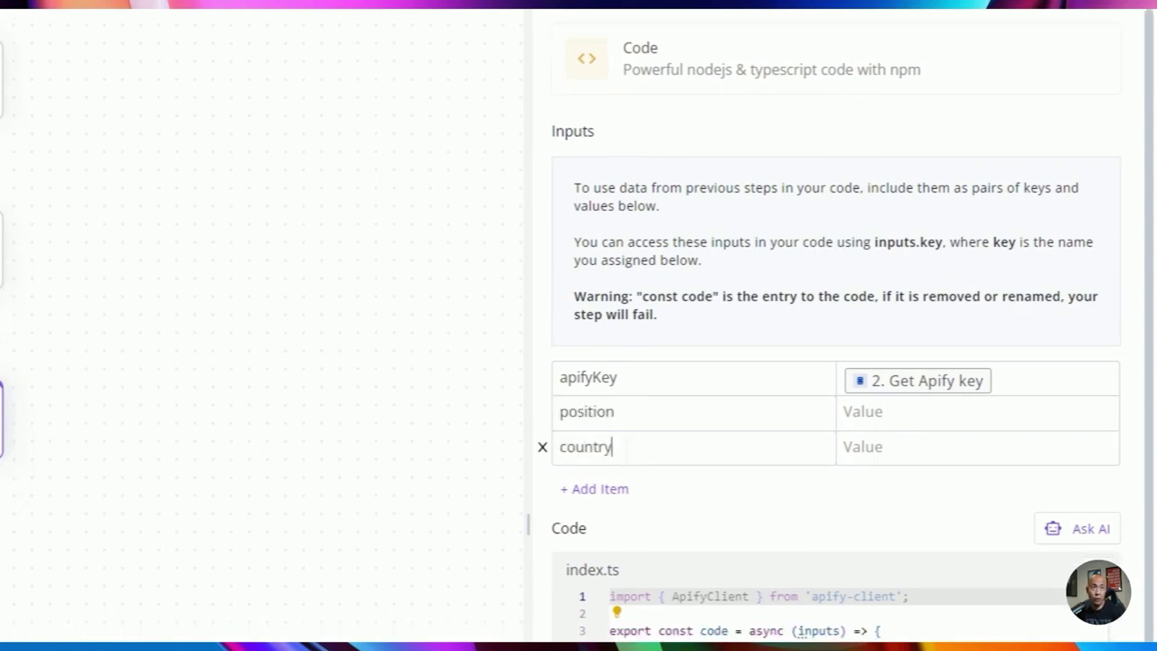
pyautogui.click(623, 492)
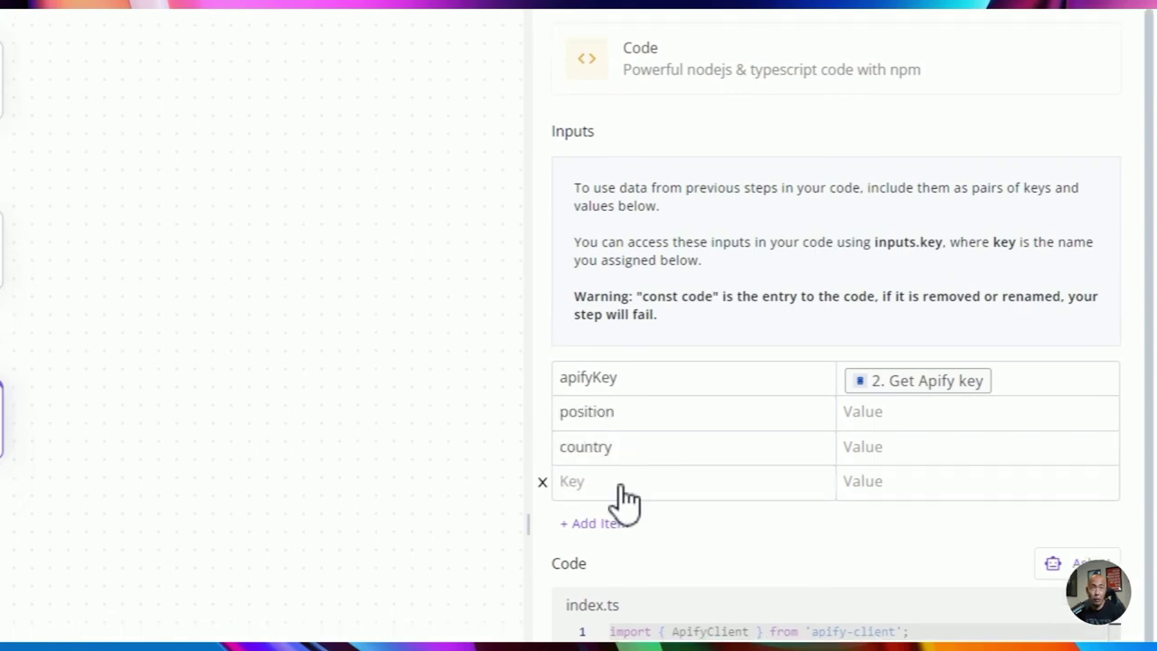
pyautogui.scroll(-1, 627, 500)
pyautogui.write('max')
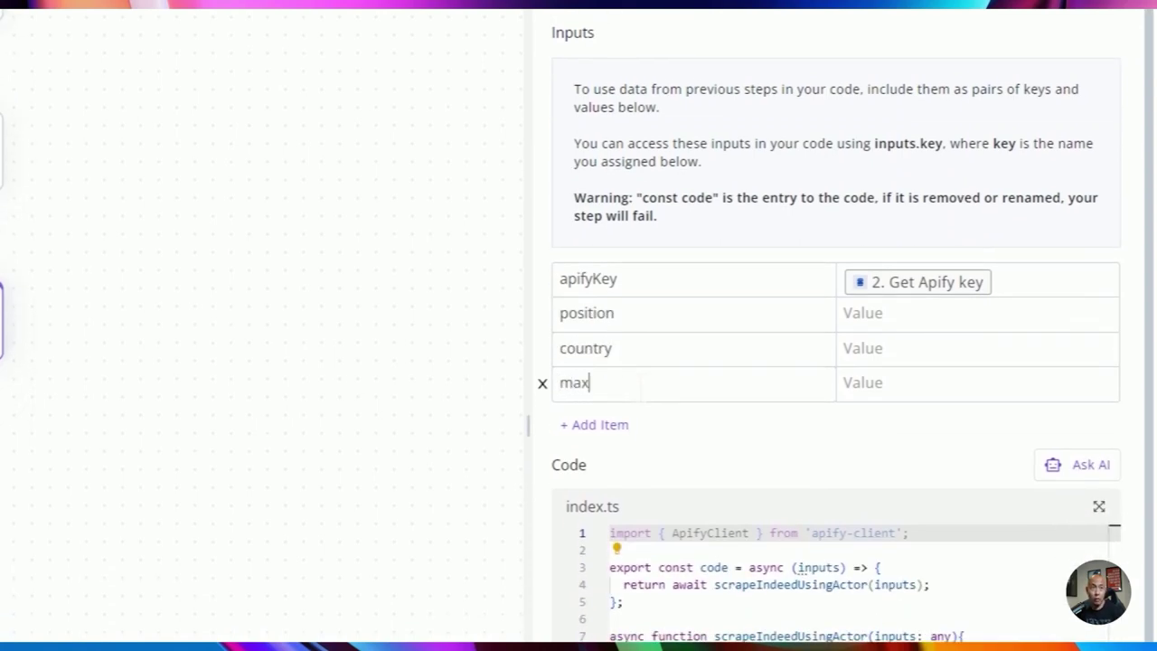
pyautogui.write('Items')
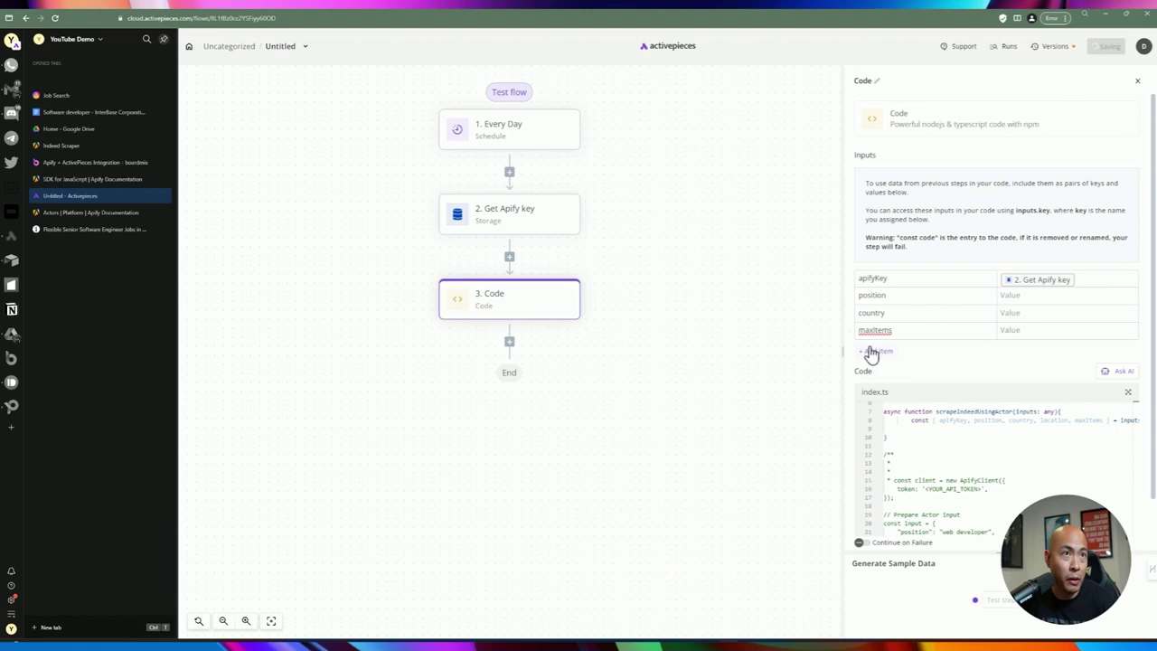
pyautogui.click(871, 351)
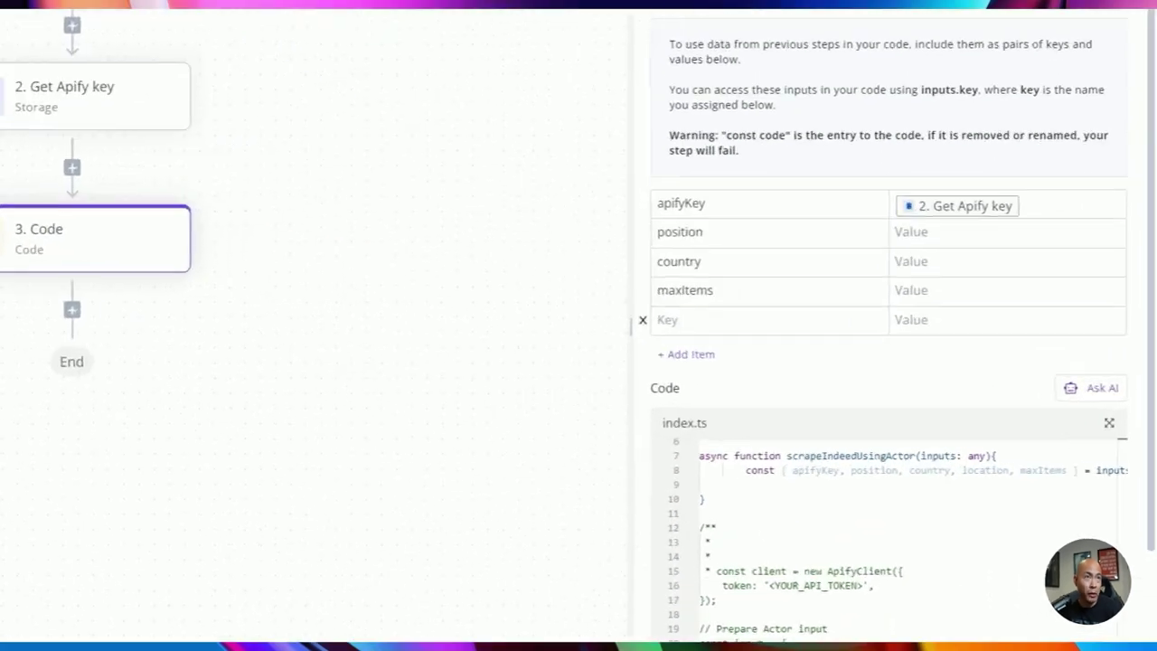
pyautogui.write('location')
# Set the input values: location to Los Angeles, CA, maxItems to 5, country to United States and position to software engineer.
pyautogui.press('Tab')
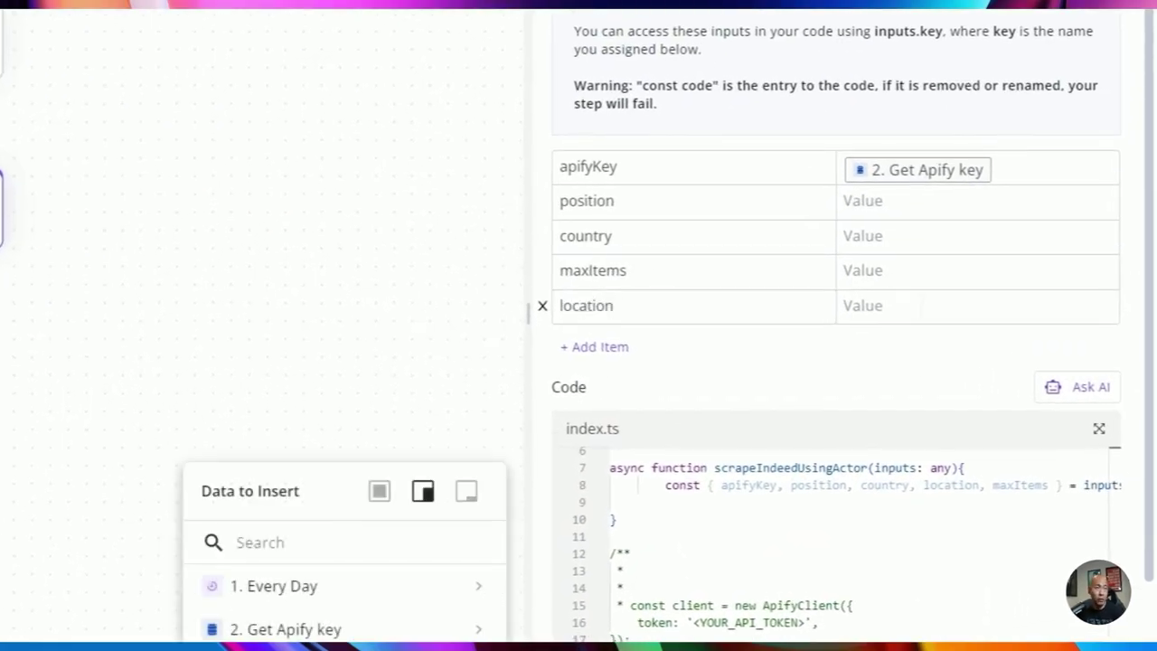
pyautogui.write('Los Angeles, CA')
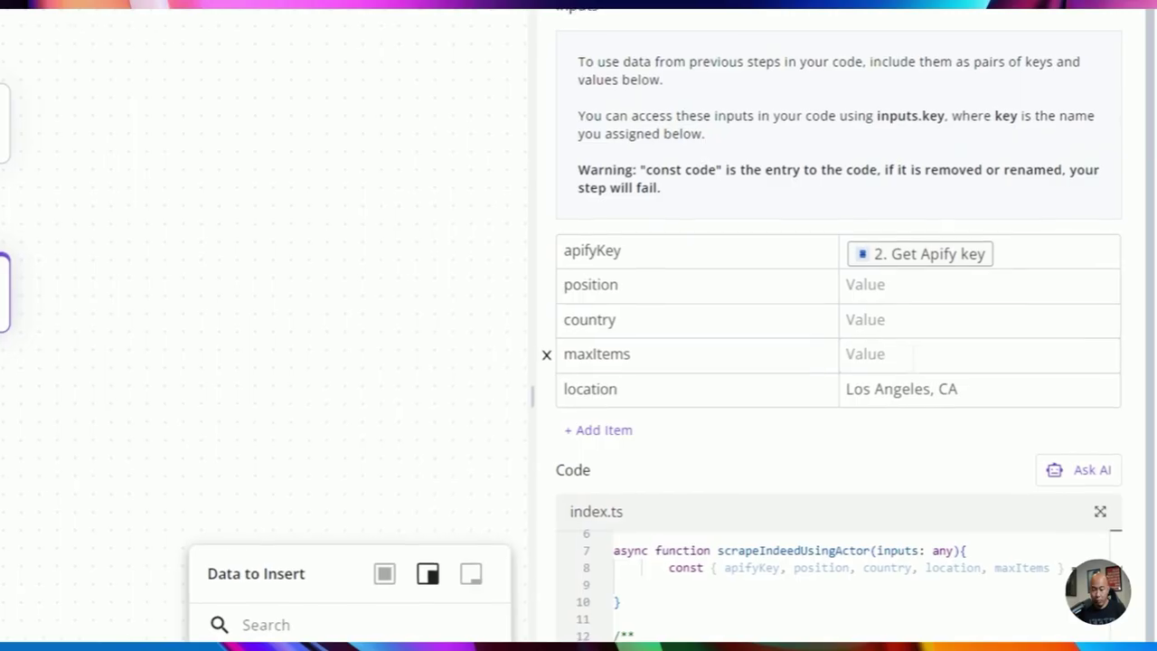
pyautogui.click(913, 358)
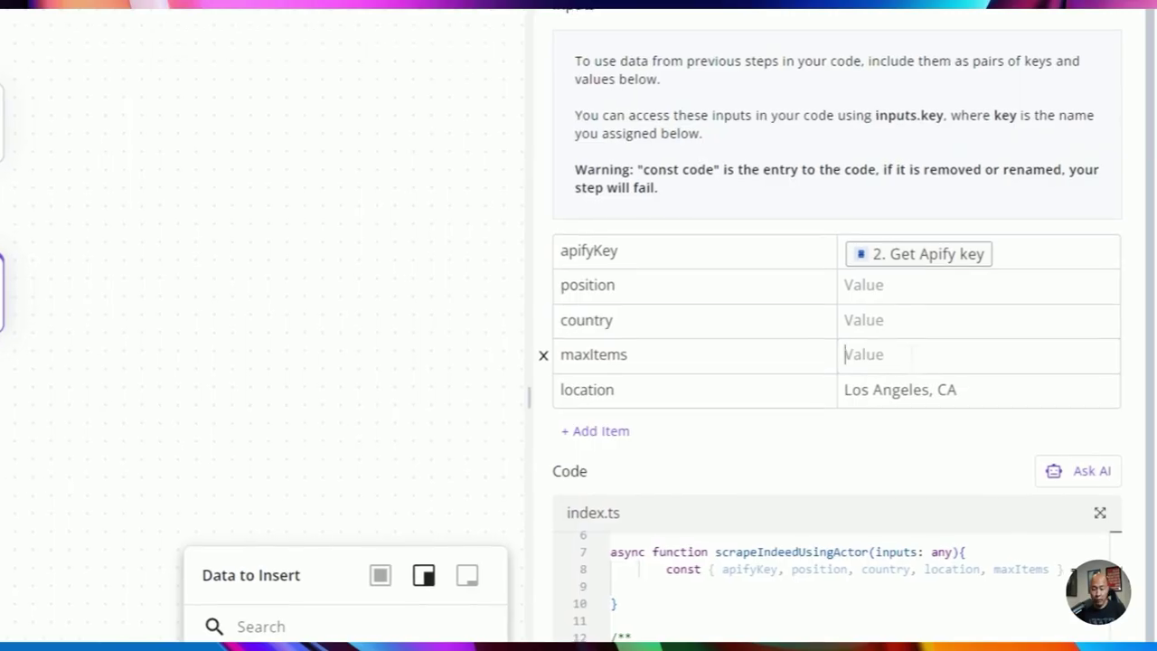
pyautogui.write('5')
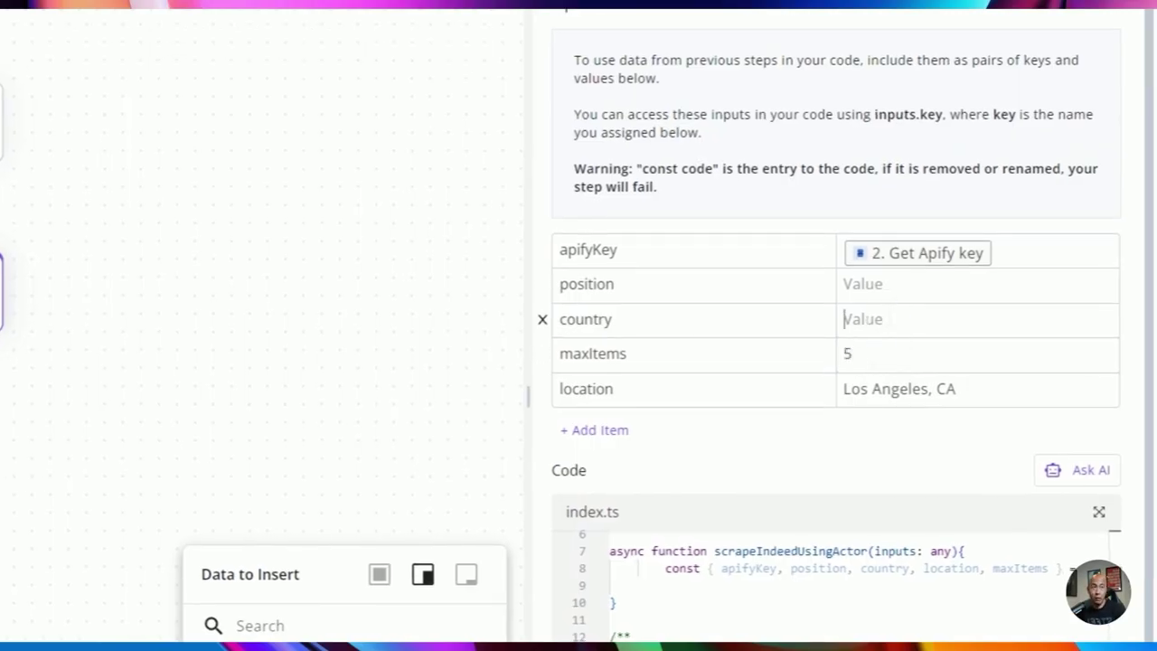
pyautogui.write('United State')
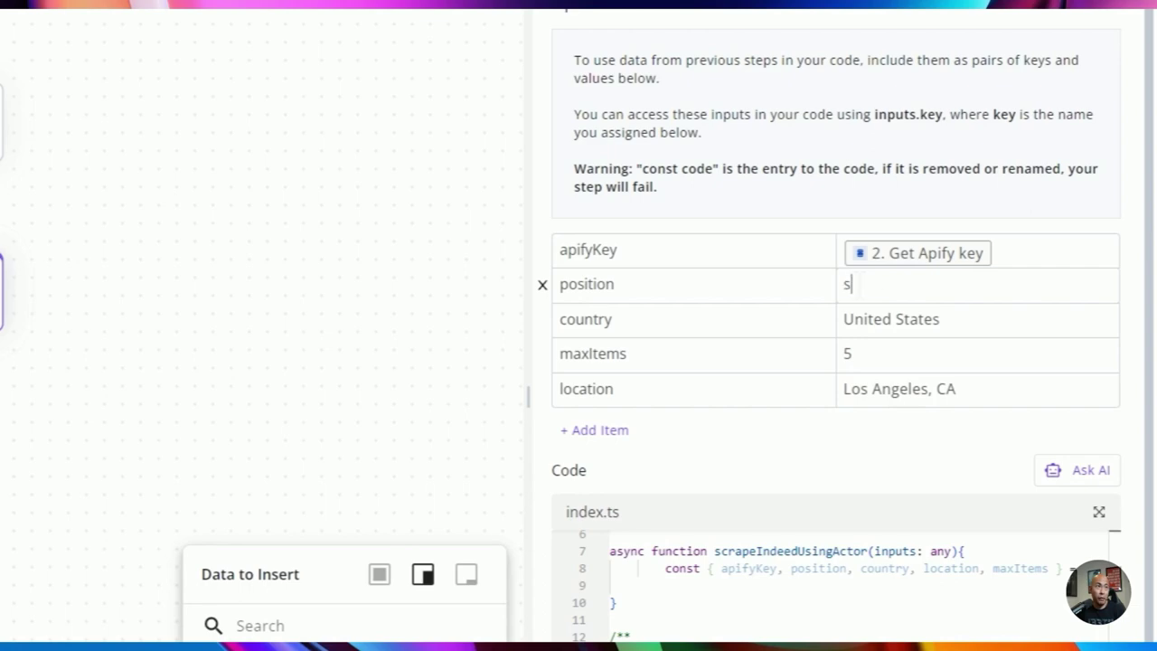
pyautogui.write('software engineer')
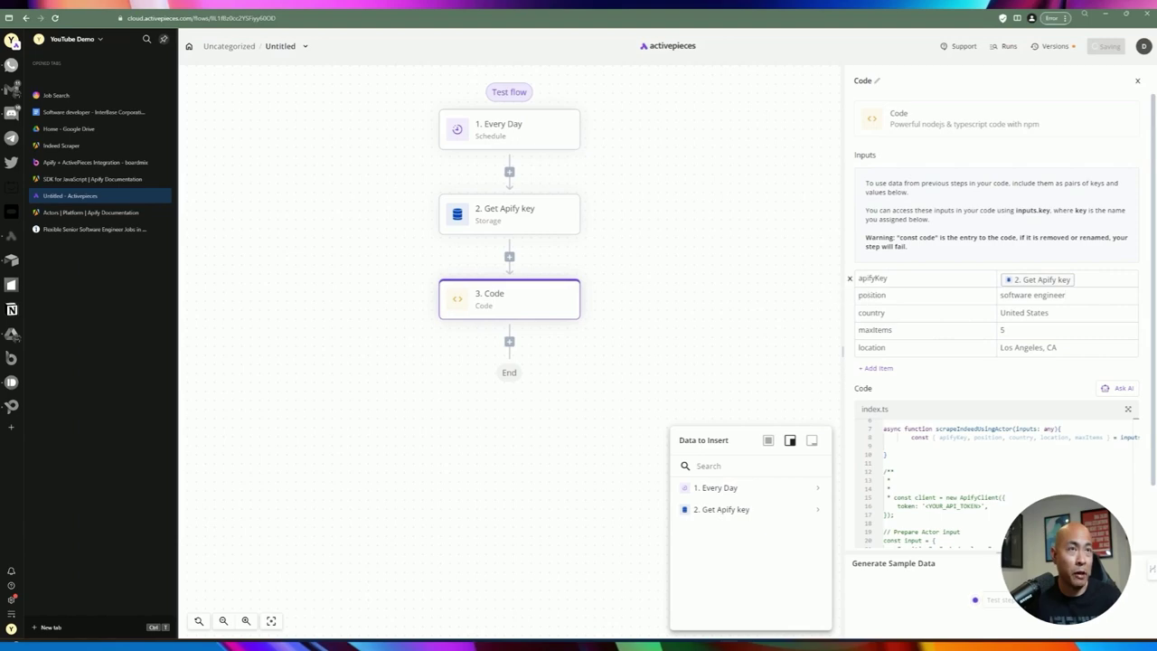
# Reopen the full code editor and apply Format Document to index.ts to fix the indentation.
pyautogui.click(1129, 413)
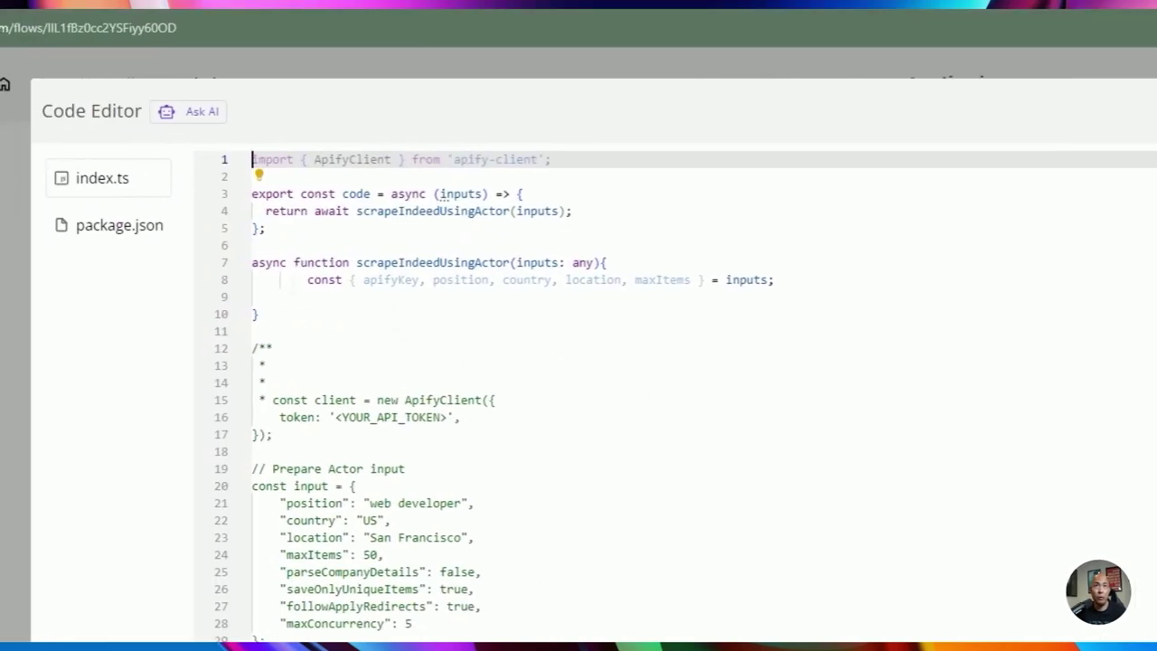
pyautogui.moveTo(301, 279); pyautogui.dragTo(307, 279)
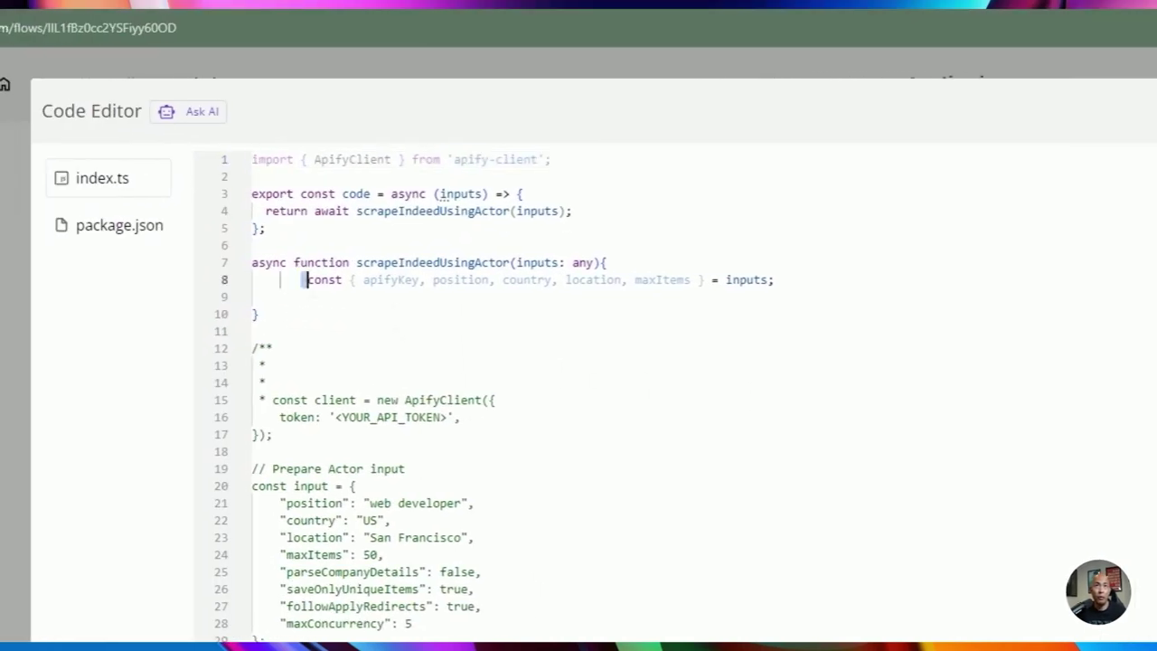
pyautogui.click(310, 280)
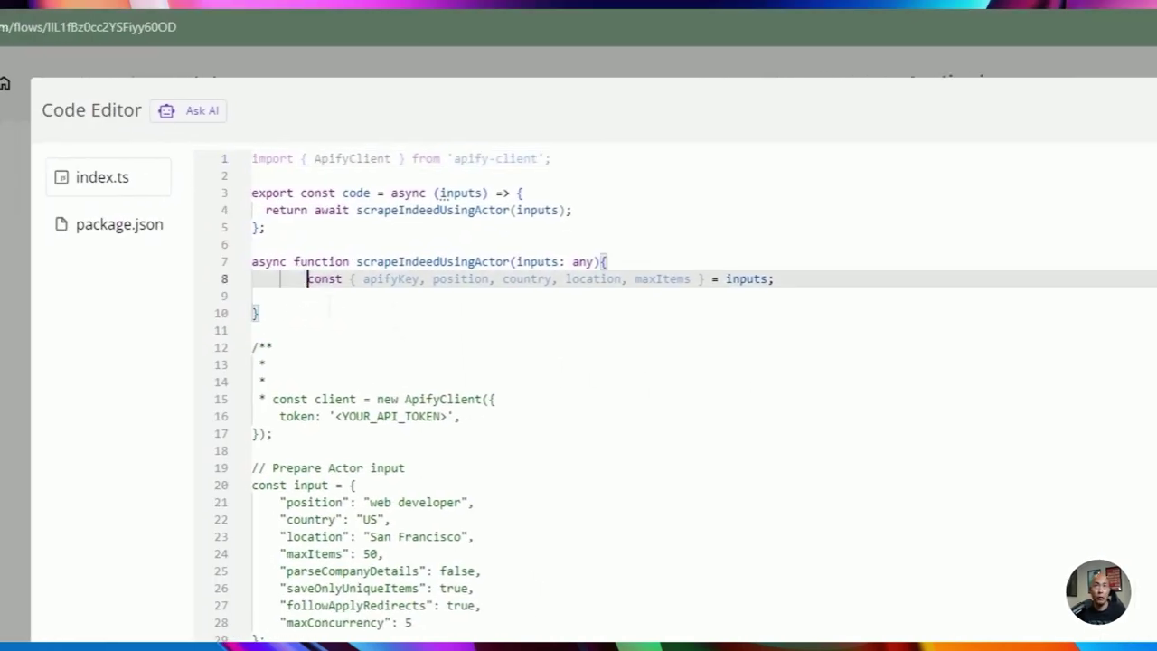
pyautogui.rightClick(349, 313)
pyautogui.click(421, 481)
pyautogui.click(494, 400)
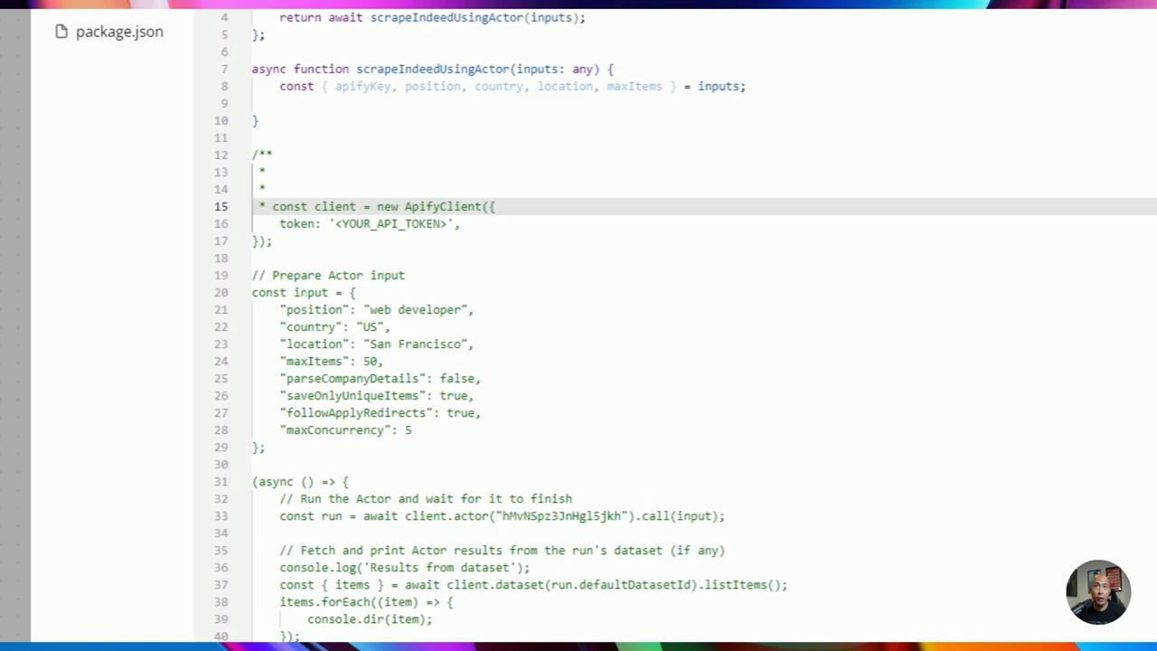
# Copy the const run = await client.actor(...).call(input) line from the commented sample into scrapeIndeedUsingActor, below the destructuring line.
pyautogui.doubleClick(309, 292)
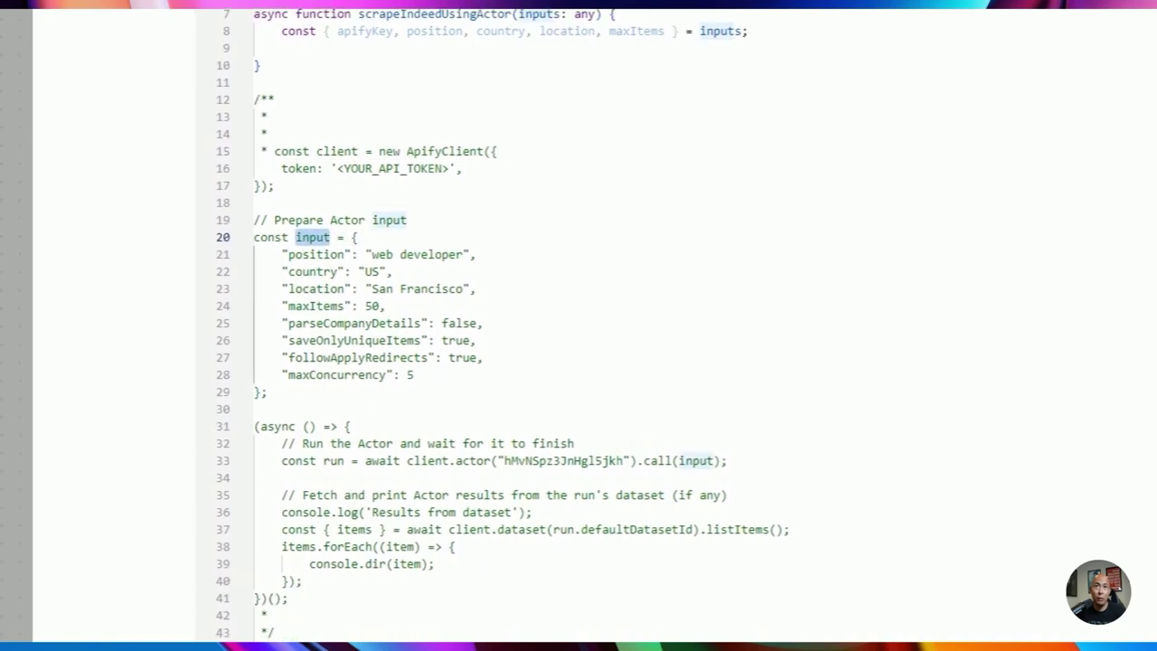
pyautogui.moveTo(732, 460); pyautogui.dragTo(282, 460)
pyautogui.hotkey('ctrl', 'c')
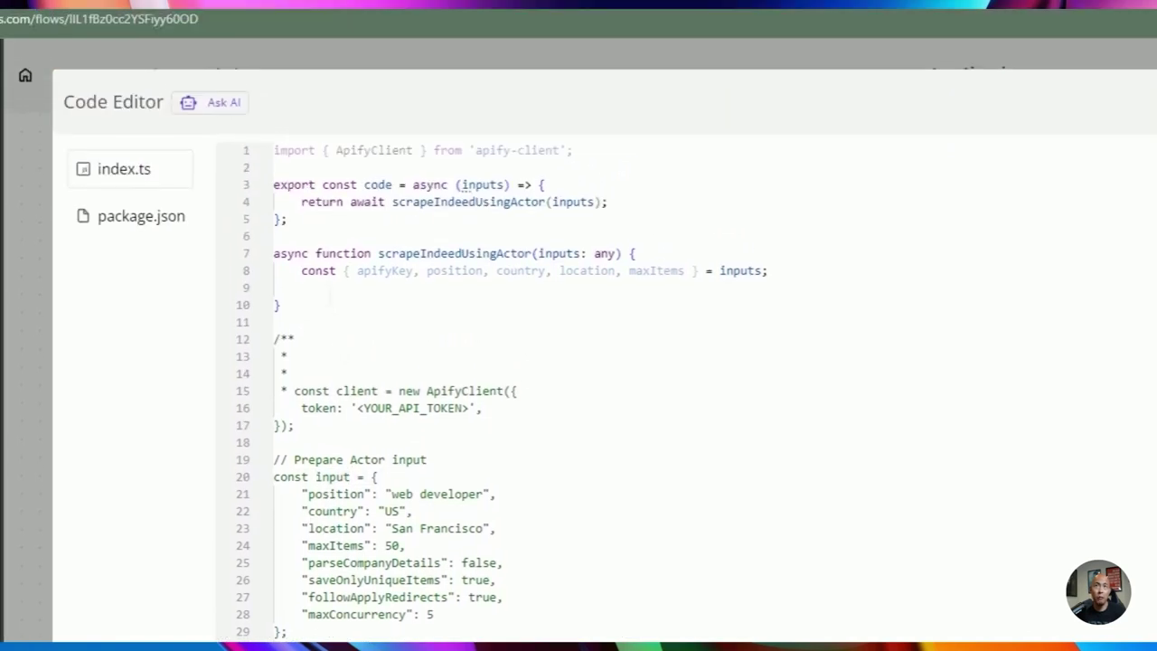
pyautogui.click(310, 49)
pyautogui.hotkey('ctrl', 'v')
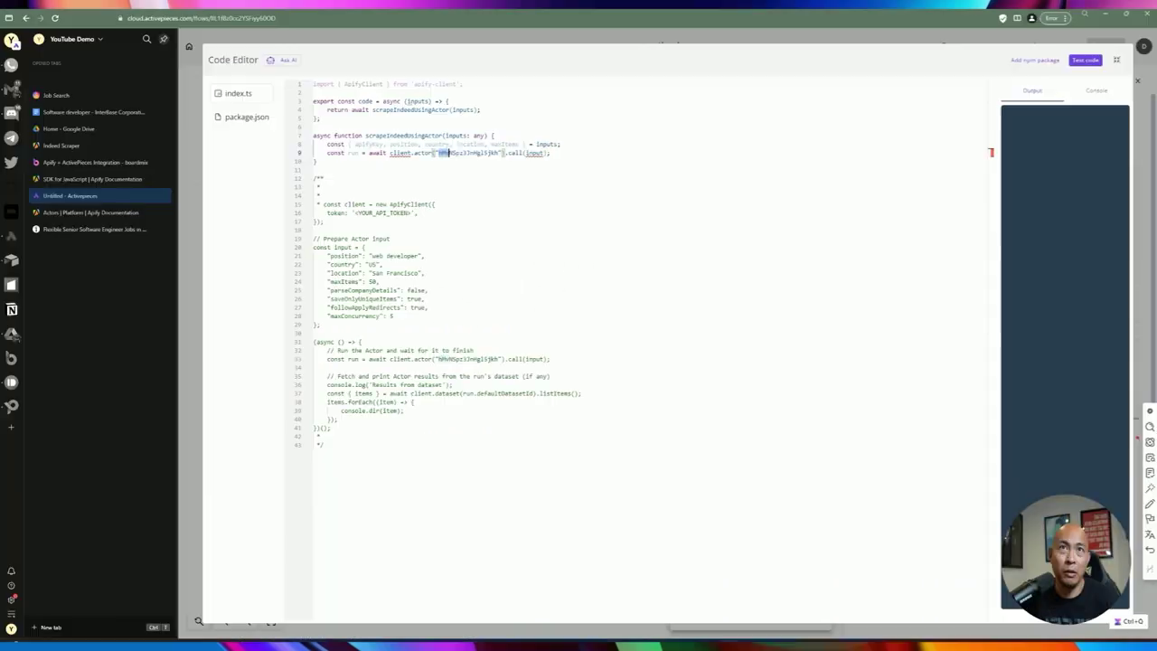
# Add an actorId input to the Code step, using the actor ID copied from the client.actor call as its value.
pyautogui.moveTo(525, 297); pyautogui.dragTo(624, 296)
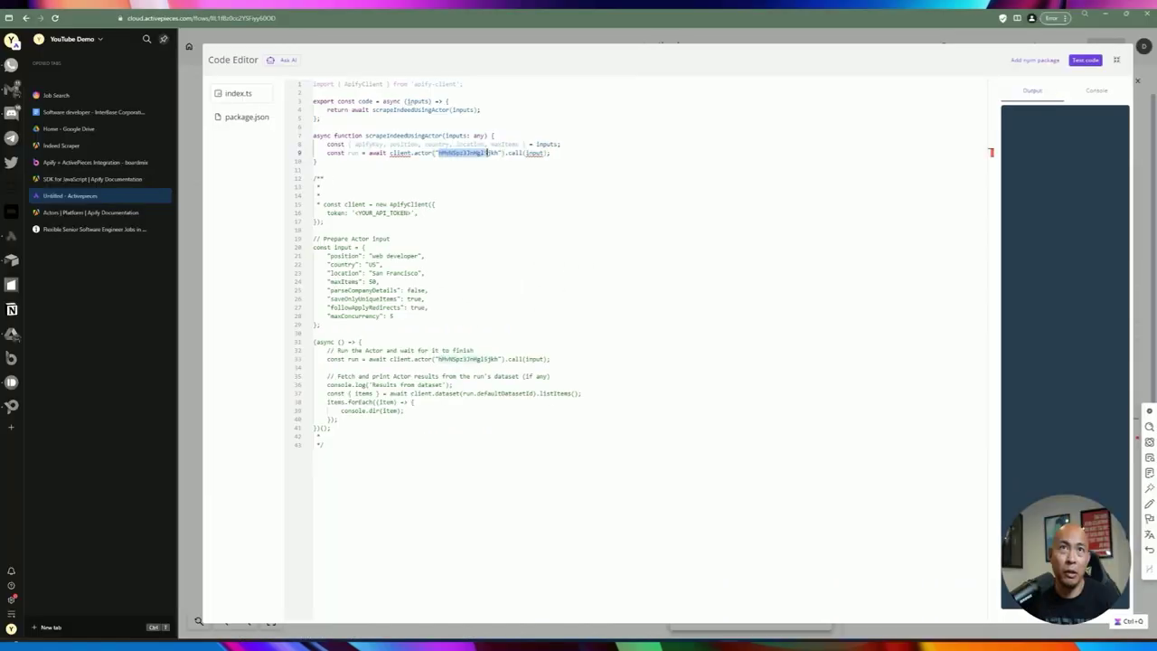
pyautogui.moveTo(494, 153); pyautogui.dragTo(499, 153)
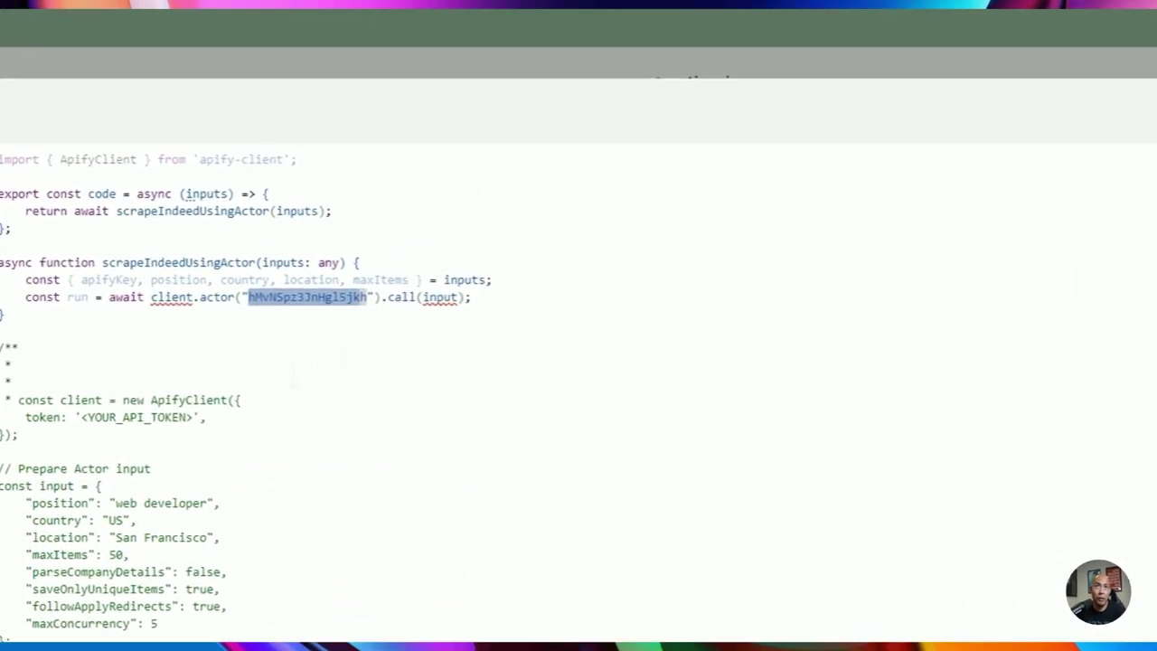
pyautogui.click(413, 314)
pyautogui.doubleClick(409, 297)
pyautogui.hotkey('ctrl', 'c')
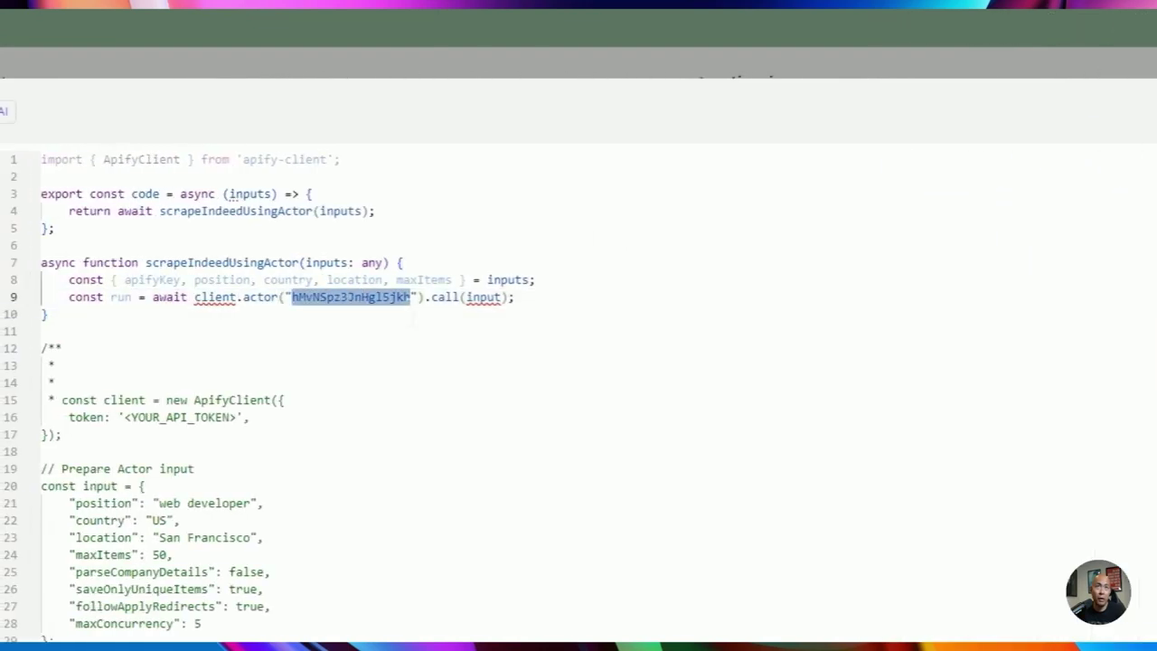
pyautogui.click(1075, 114)
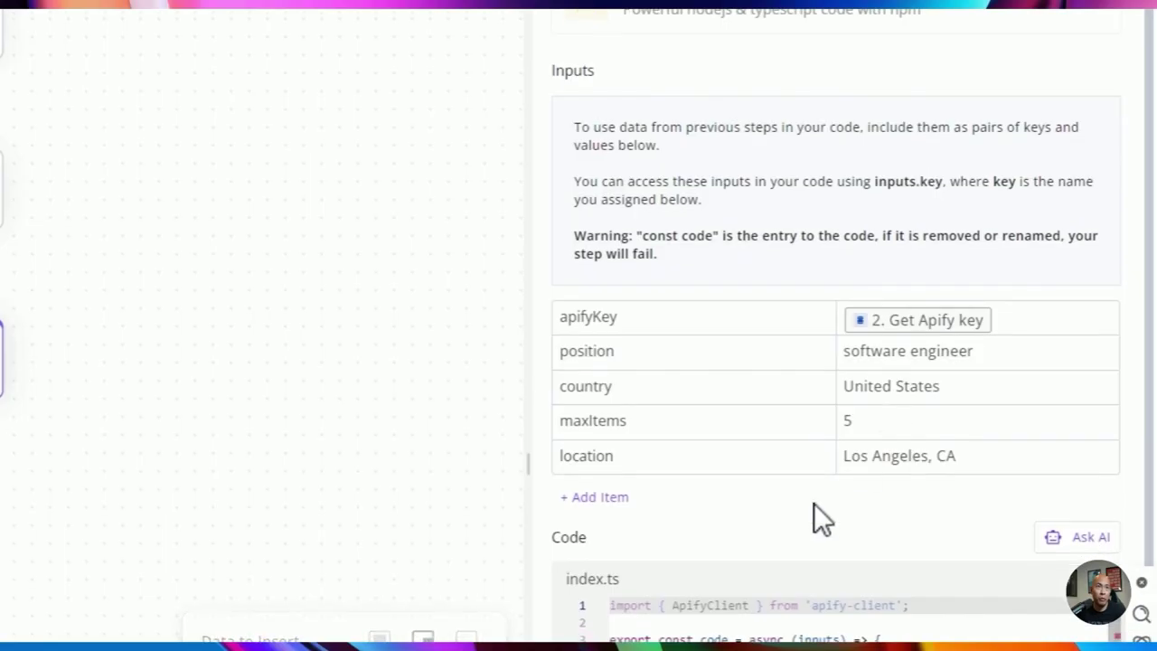
pyautogui.scroll(-3, 813, 515)
pyautogui.click(594, 199)
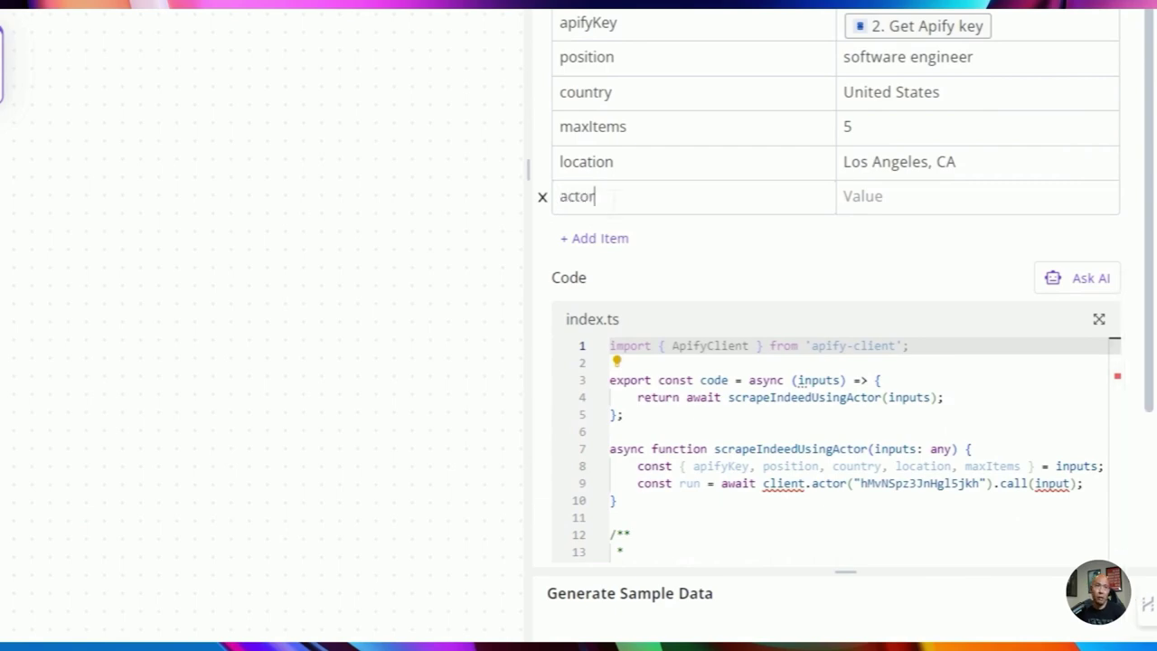
pyautogui.write('actorId')
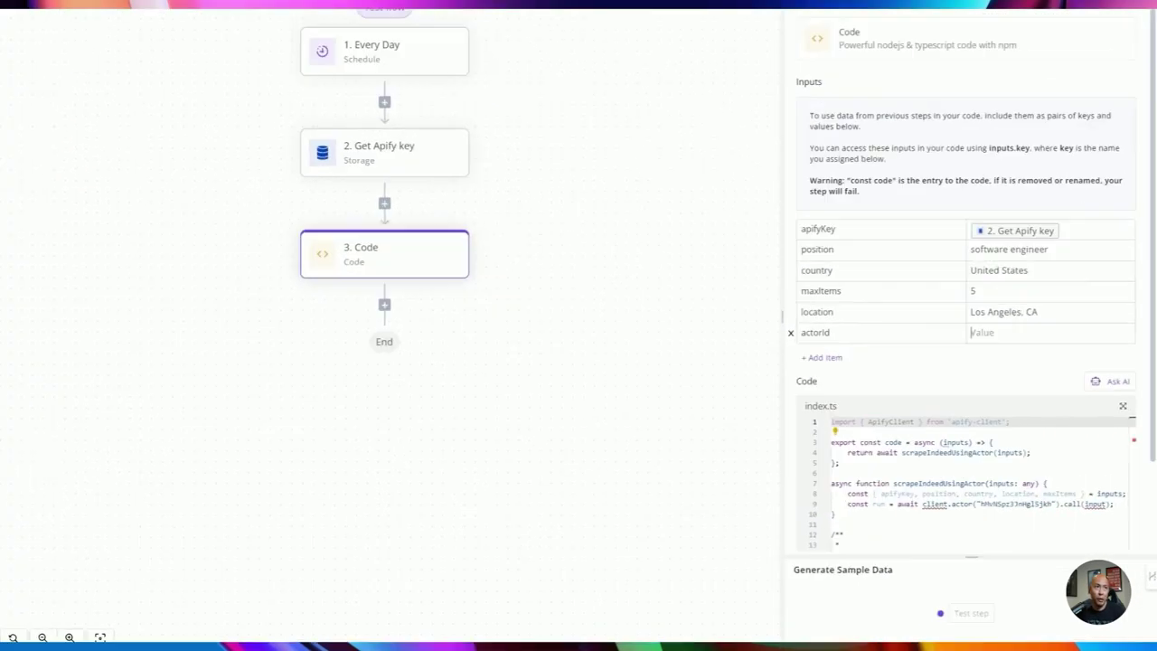
pyautogui.click(854, 196)
pyautogui.hotkey('ctrl', 'v')
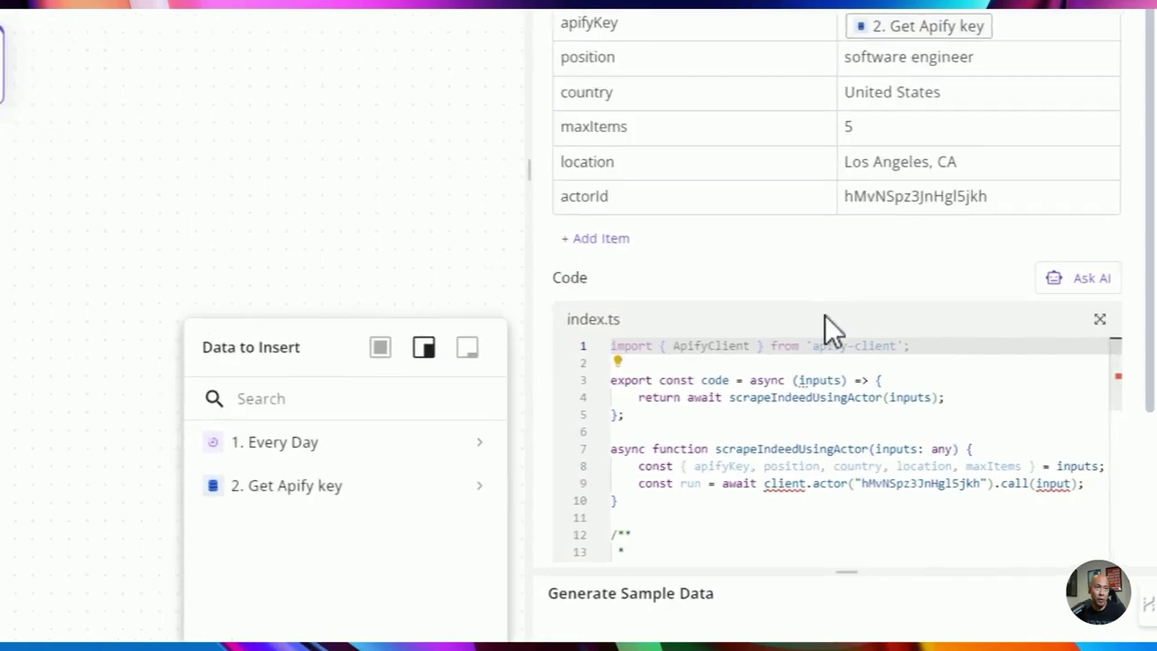
# Copy the ApifyClient declaration from the commented sample to the start of the scrapeIndeedUsingActor body, followed by a blank line.
pyautogui.click(1100, 319)
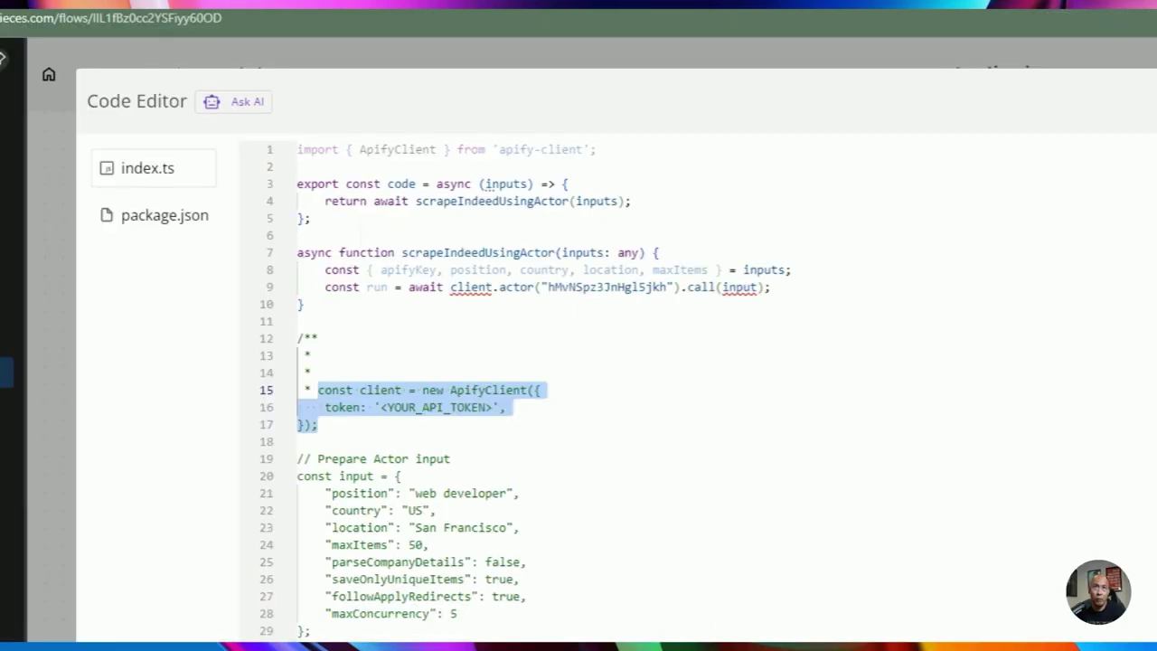
pyautogui.click(683, 253)
pyautogui.press('Return')
pyautogui.hotkey('ctrl', 'v')
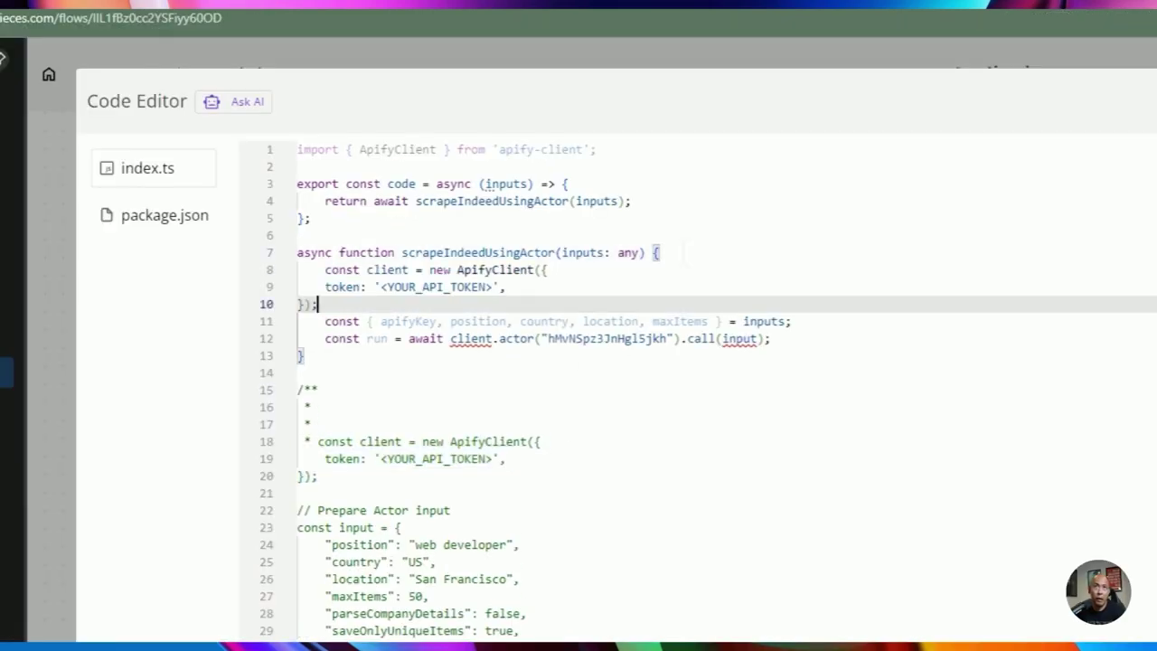
pyautogui.press('Return')
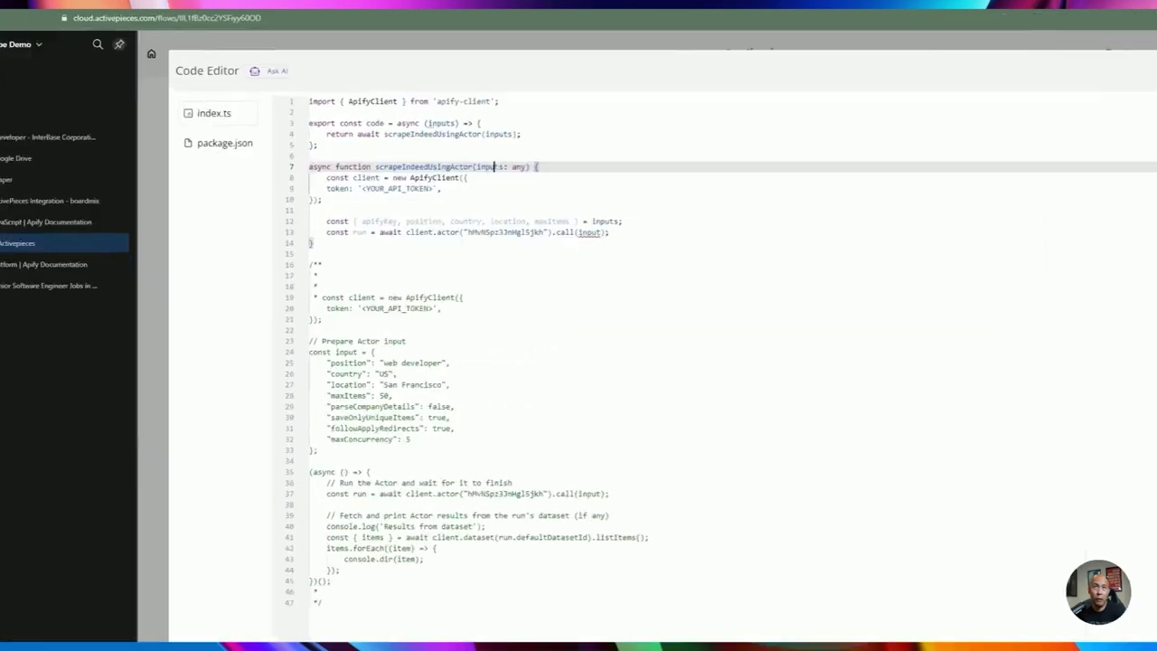
# Move the inputs destructuring line above the client declaration so it comes first in scrapeIndeedUsingActor.
pyautogui.click(590, 252)
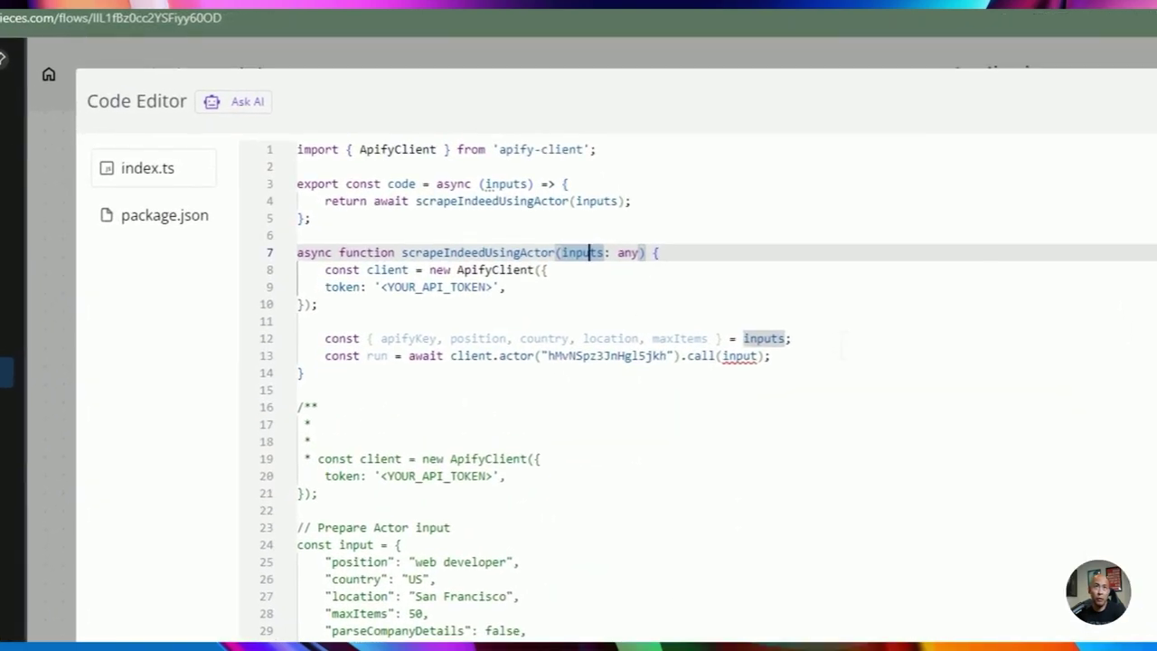
pyautogui.moveTo(791, 338); pyautogui.dragTo(298, 338)
pyautogui.hotkey('ctrl', 'c')
pyautogui.press('BackSpace')
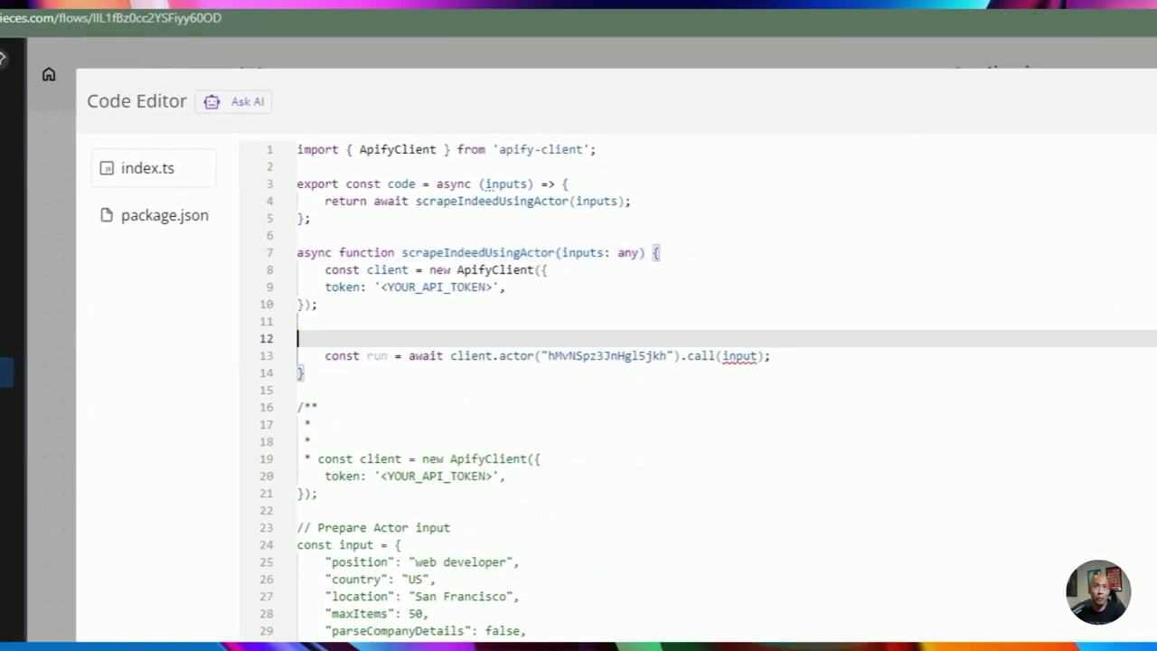
pyautogui.click(687, 252)
pyautogui.press('Return')
pyautogui.hotkey('ctrl', 'v')
# Replace the '<YOUR_API_TOKEN>' placeholder in the function's client declaration with the apifyKey variable.
pyautogui.doubleClick(435, 269)
pyautogui.hotkey('ctrl', 'c')
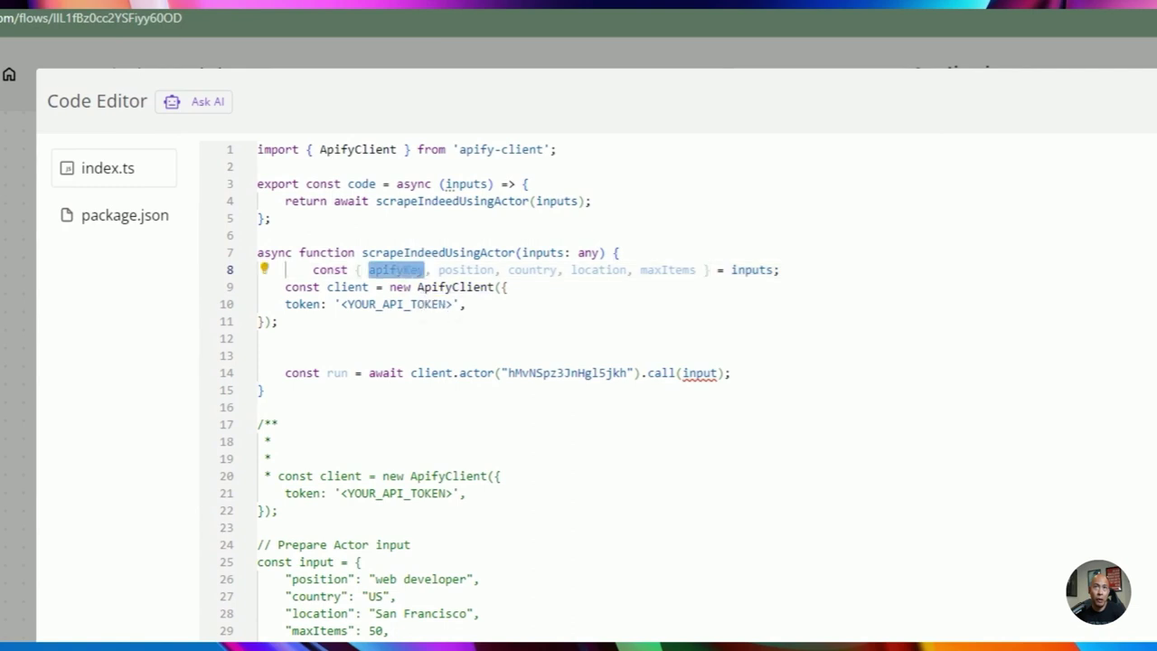
pyautogui.hotkey('ctrl', 'c')
pyautogui.moveTo(461, 304); pyautogui.dragTo(334, 303)
pyautogui.hotkey('ctrl', 'v')
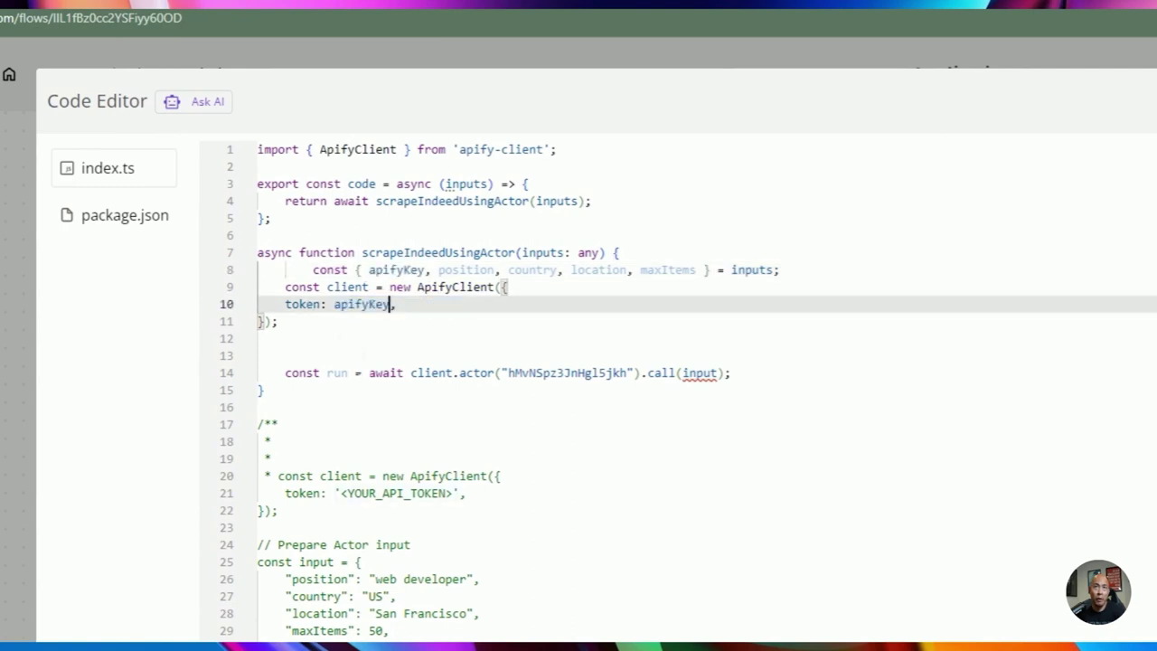
# Change the argument passed to call on the run line of scrapeIndeedUsingActor to inputs.
pyautogui.click(690, 372)
pyautogui.doubleClick(701, 372)
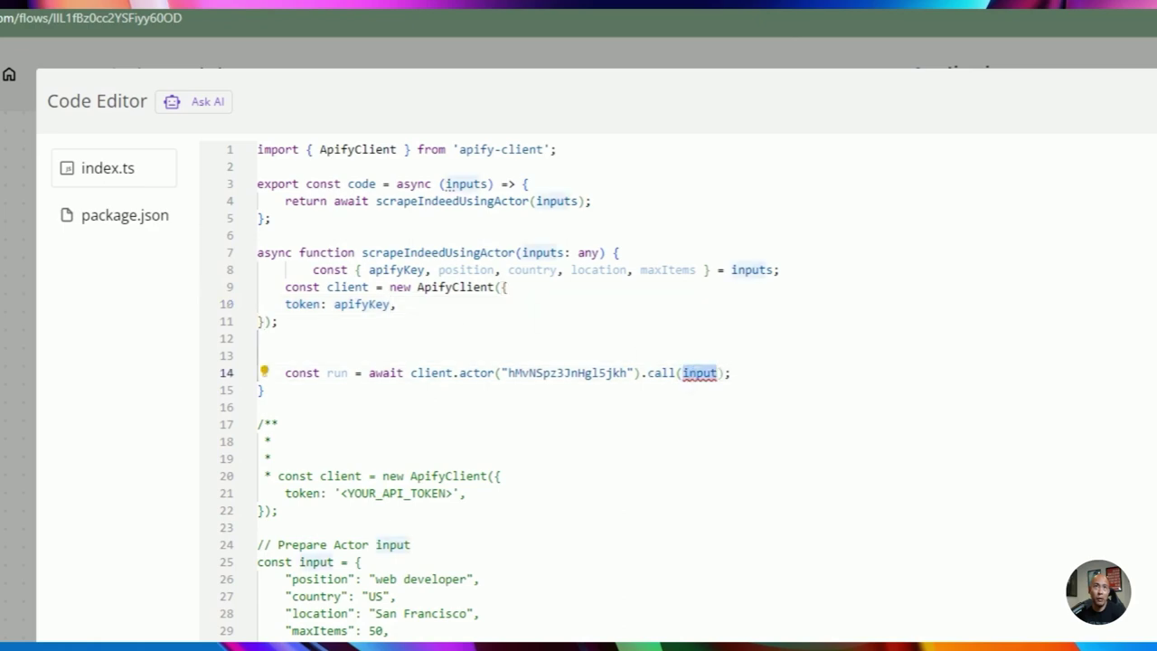
pyautogui.press('Right')
pyautogui.write('s')
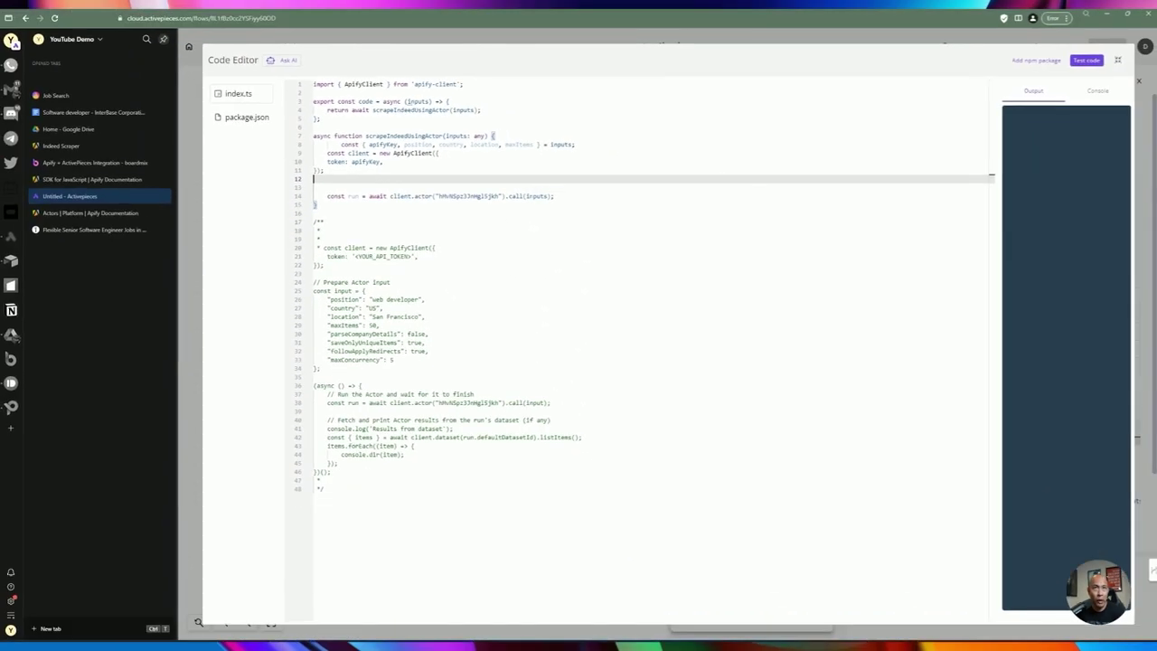
pyautogui.click(533, 195)
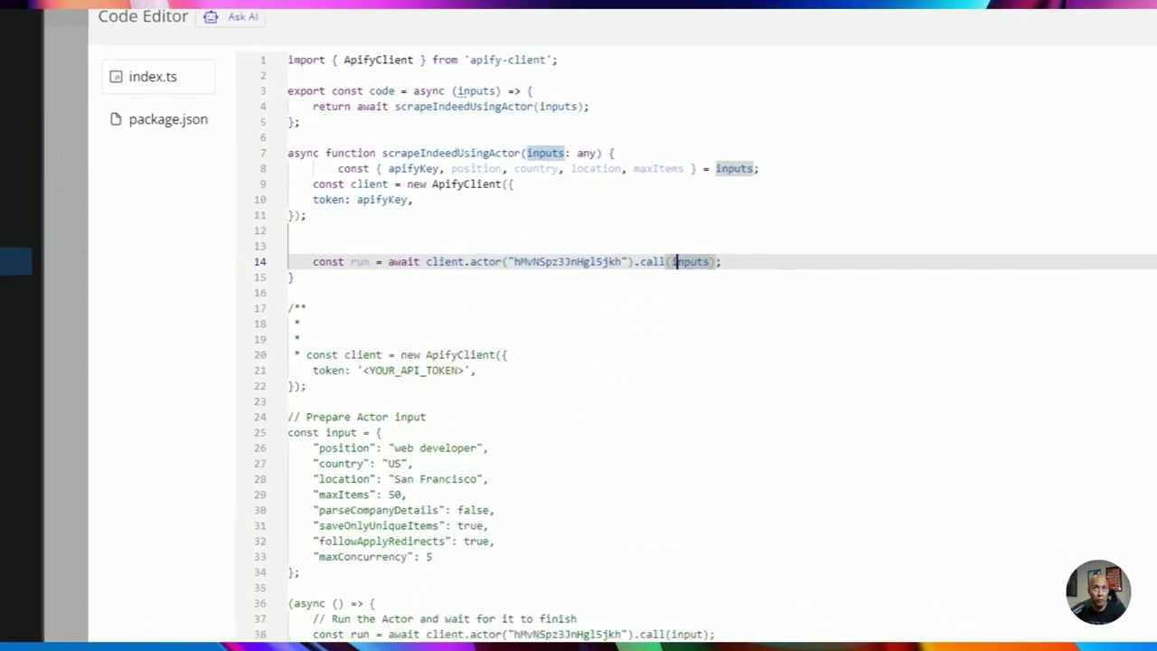
# Add actorId before apifyKey in the inputs destructuring line of scrapeIndeedUsingActor.
pyautogui.click(383, 144)
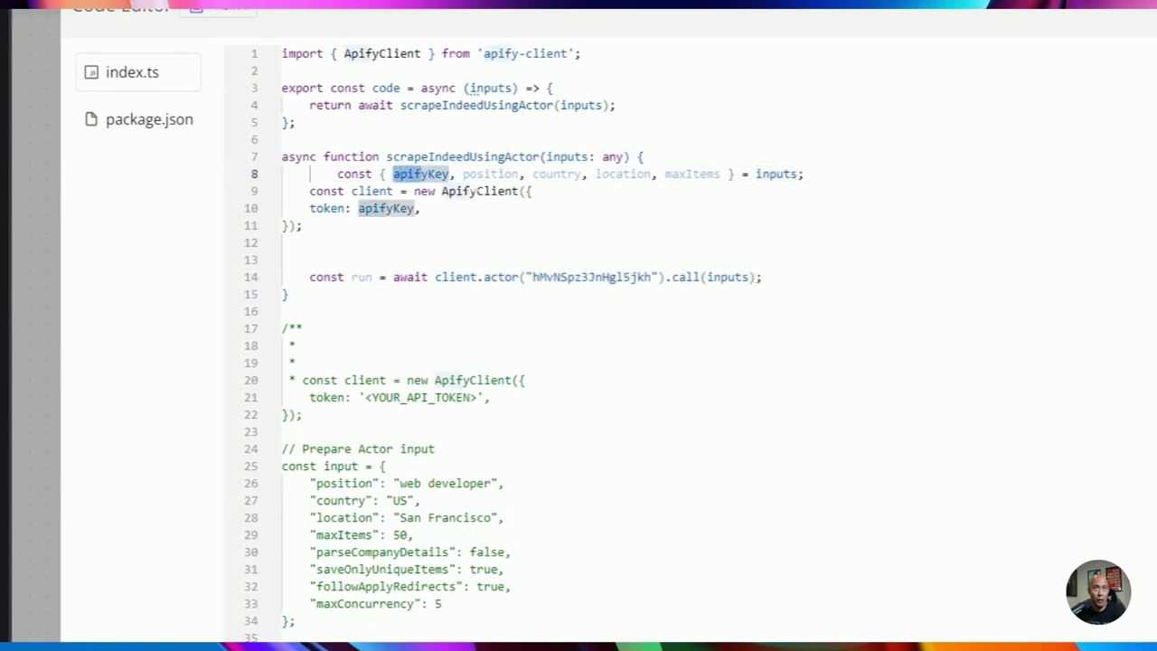
pyautogui.doubleClick(692, 173)
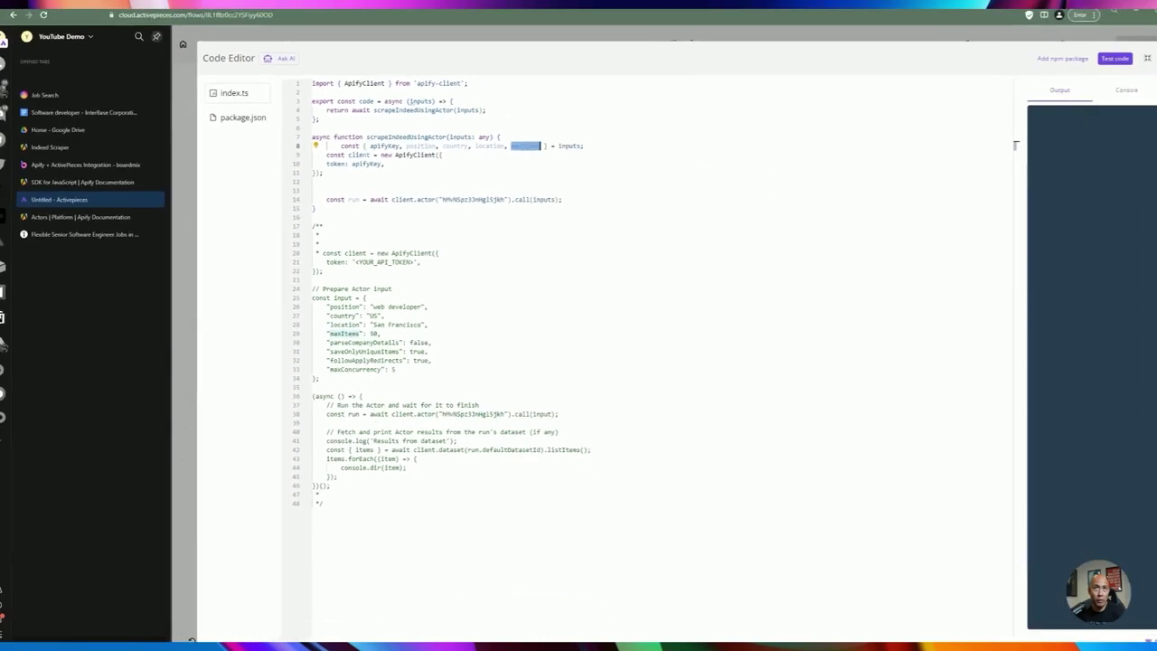
pyautogui.click(393, 174)
pyautogui.press('Left')
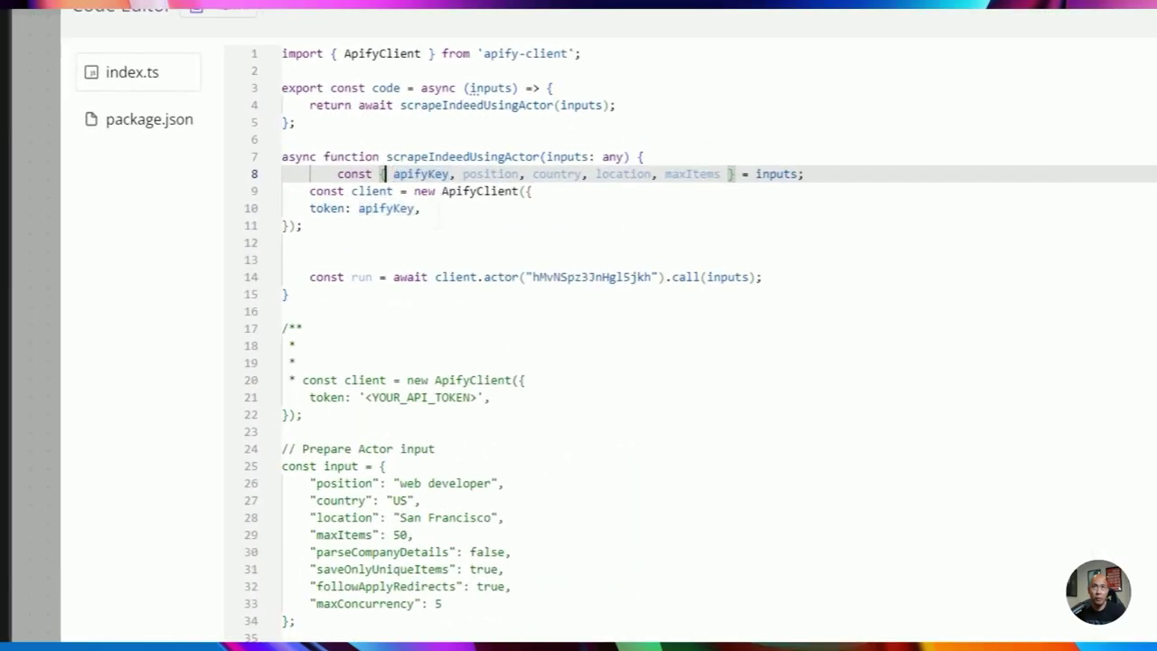
pyautogui.press('Right')
pyautogui.write('a')
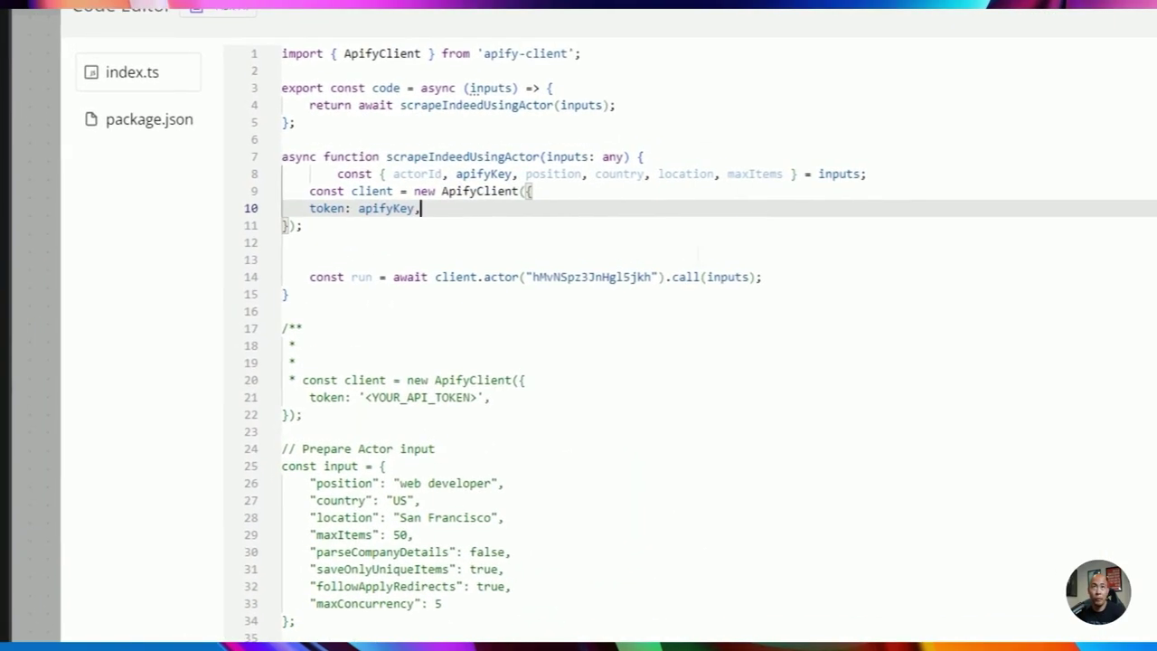
# Replace the hard-coded actor ID in the function's client.actor call with the actorId variable and tidy the code's indentation.
pyautogui.click(283, 259)
pyautogui.doubleClick(641, 276)
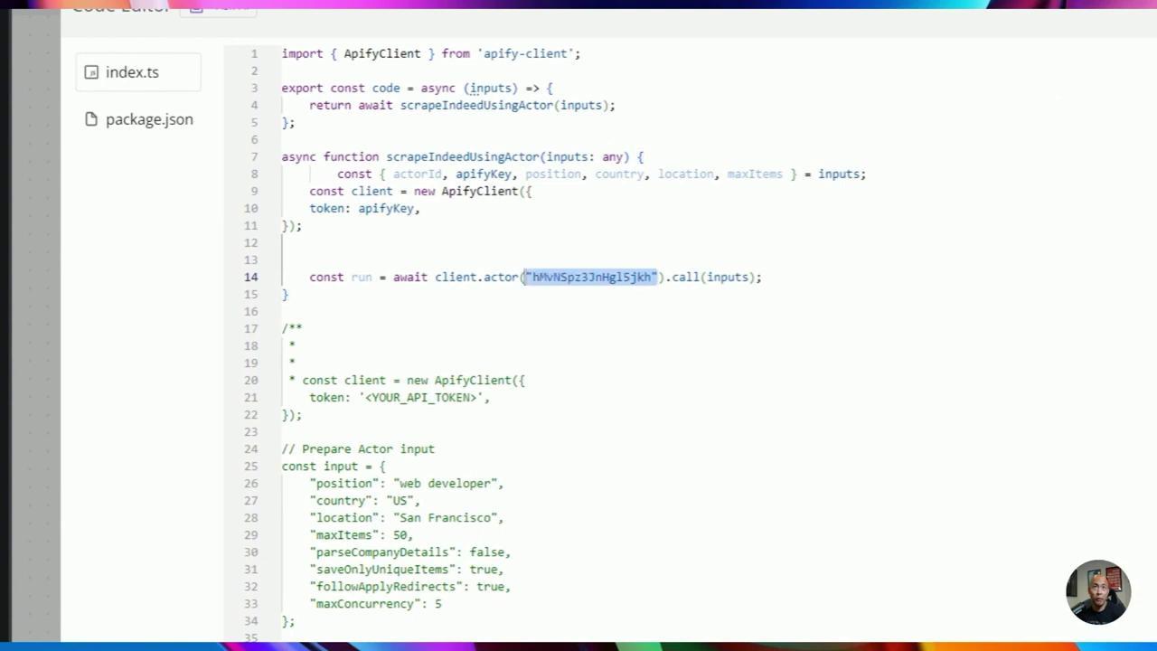
pyautogui.rightClick(412, 243)
# Copy the items declaration with client.dataset(run.defaultDatasetId).listItems() from the commented sample to below the run line, followed by blank lines.
pyautogui.scroll(-6, 480, 439)
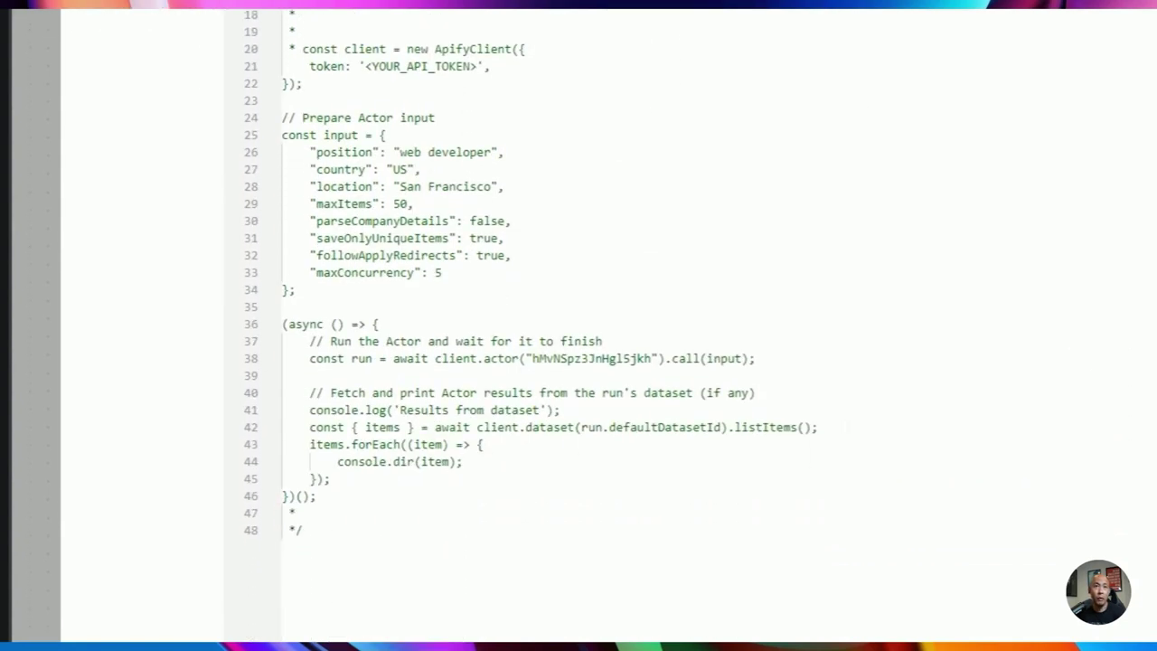
pyautogui.moveTo(817, 427); pyautogui.dragTo(364, 426)
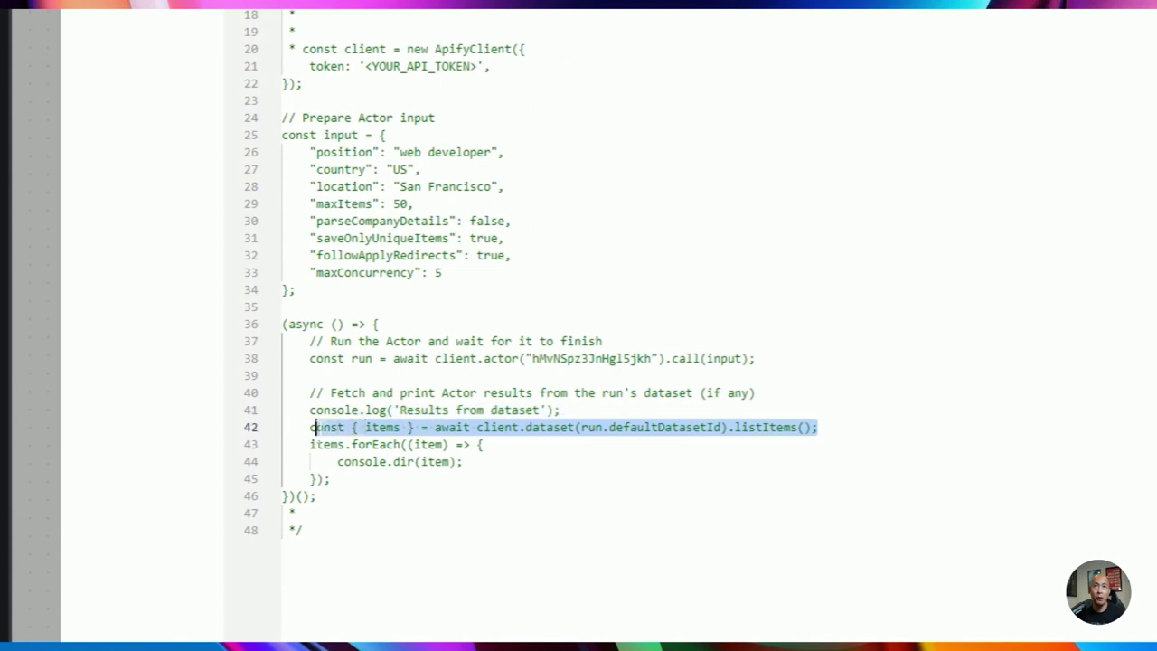
pyautogui.hotkey('ctrl', 'x')
pyautogui.scroll(5, 579, 325)
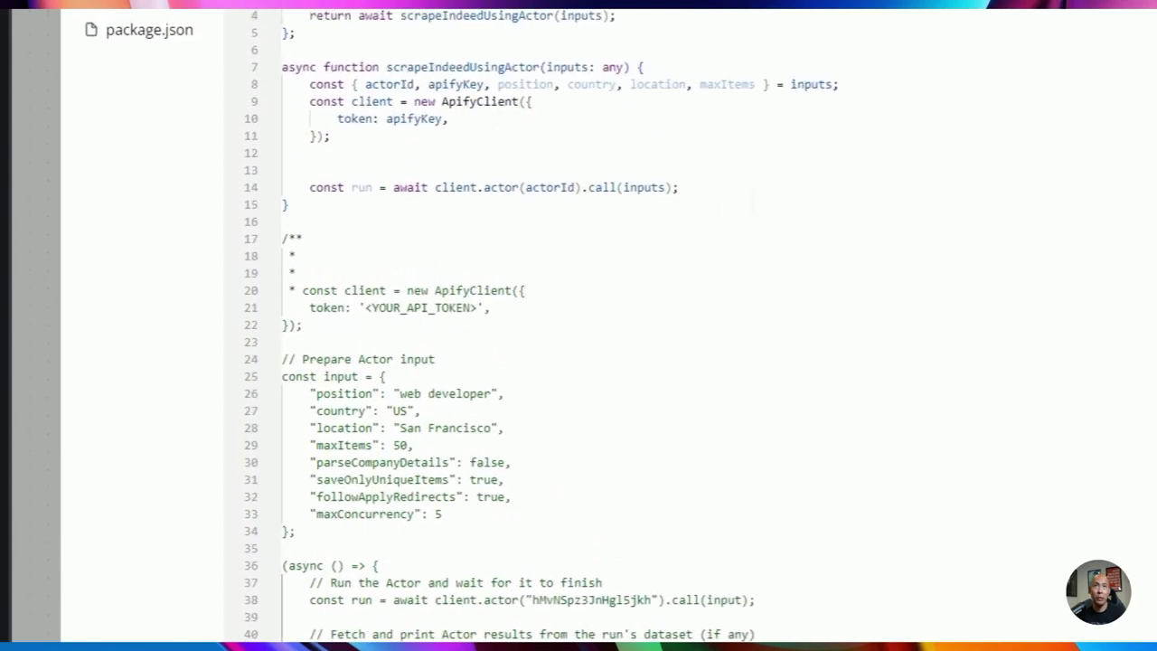
pyautogui.click(770, 188)
pyautogui.press('Return')
pyautogui.hotkey('ctrl', 'v')
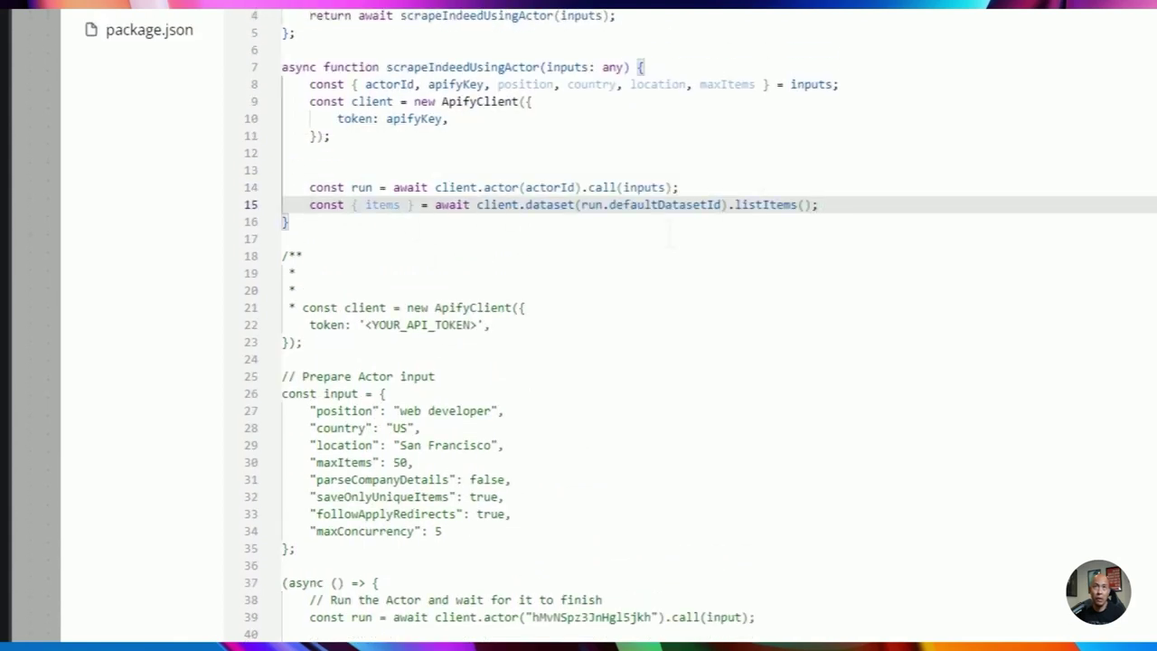
pyautogui.press('Return')
pyautogui.press('Return')
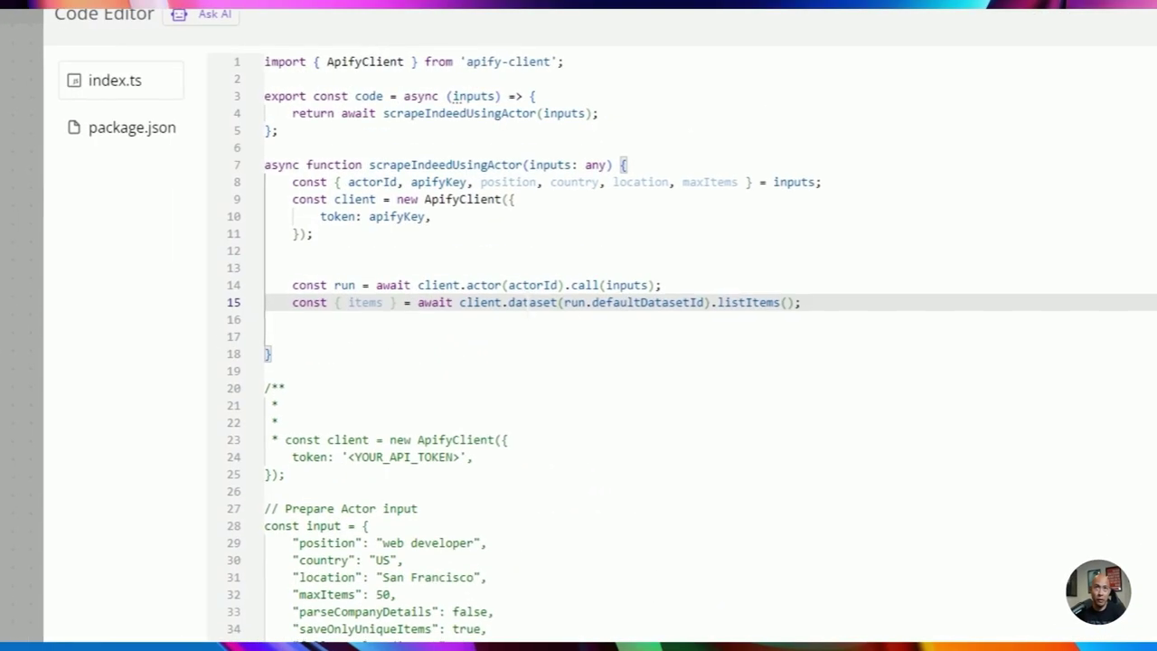
# Add the statement return items; at the end of the scrapeIndeedUsingActor body.
pyautogui.doubleClick(531, 302)
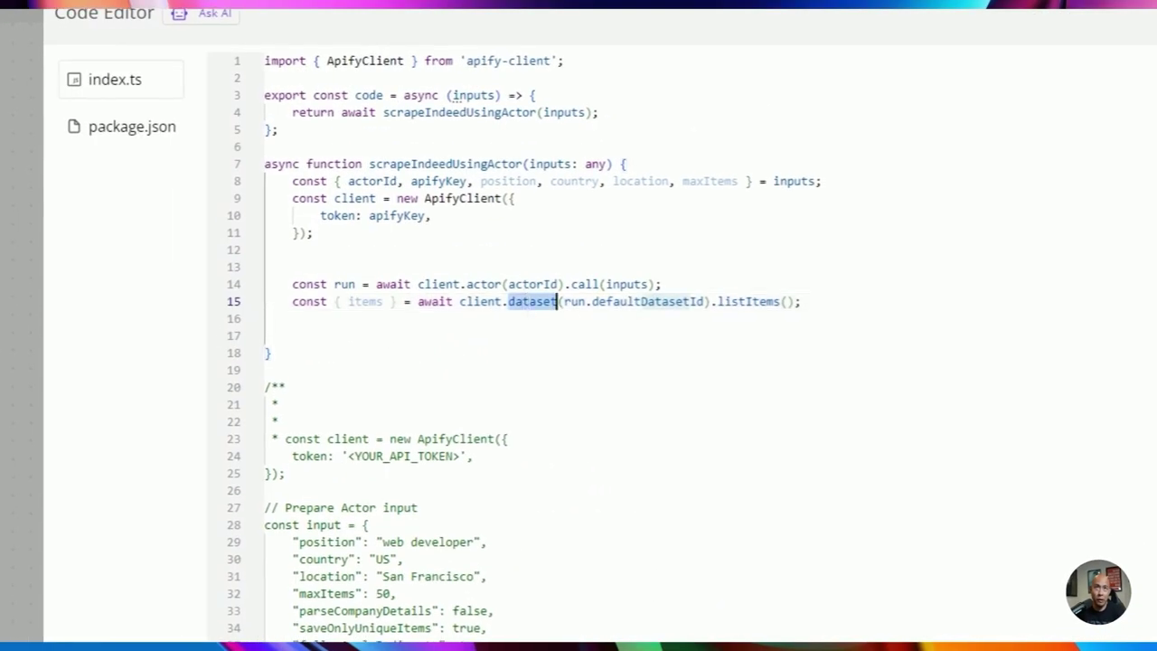
pyautogui.doubleClick(643, 302)
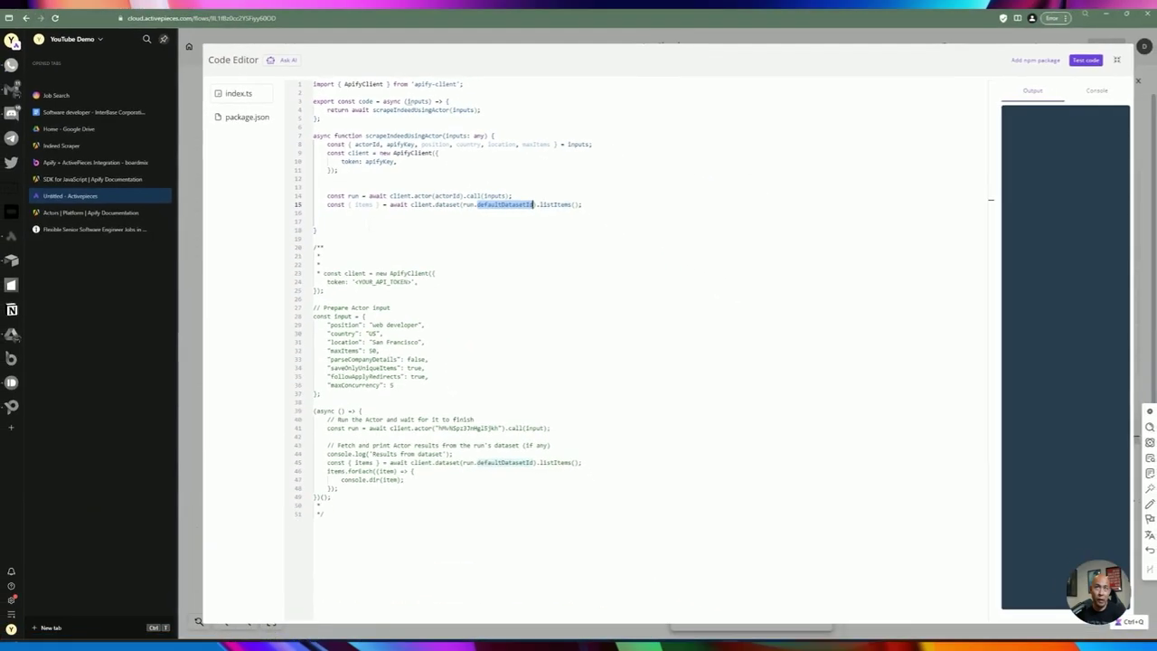
pyautogui.click(372, 222)
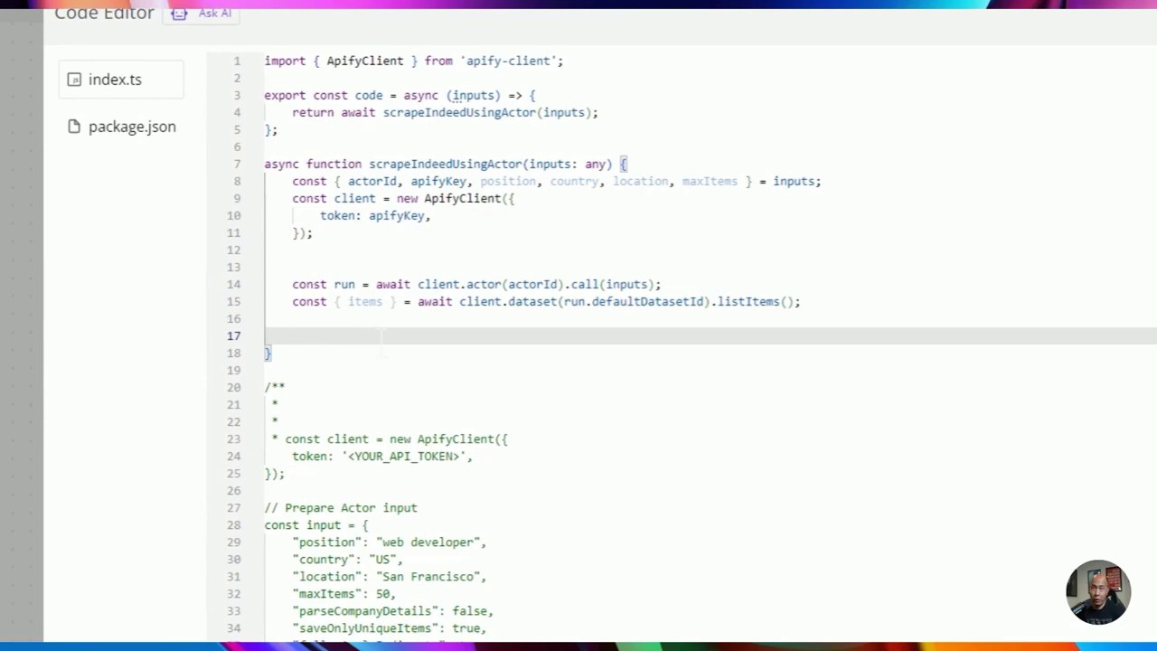
pyautogui.write('return items;')
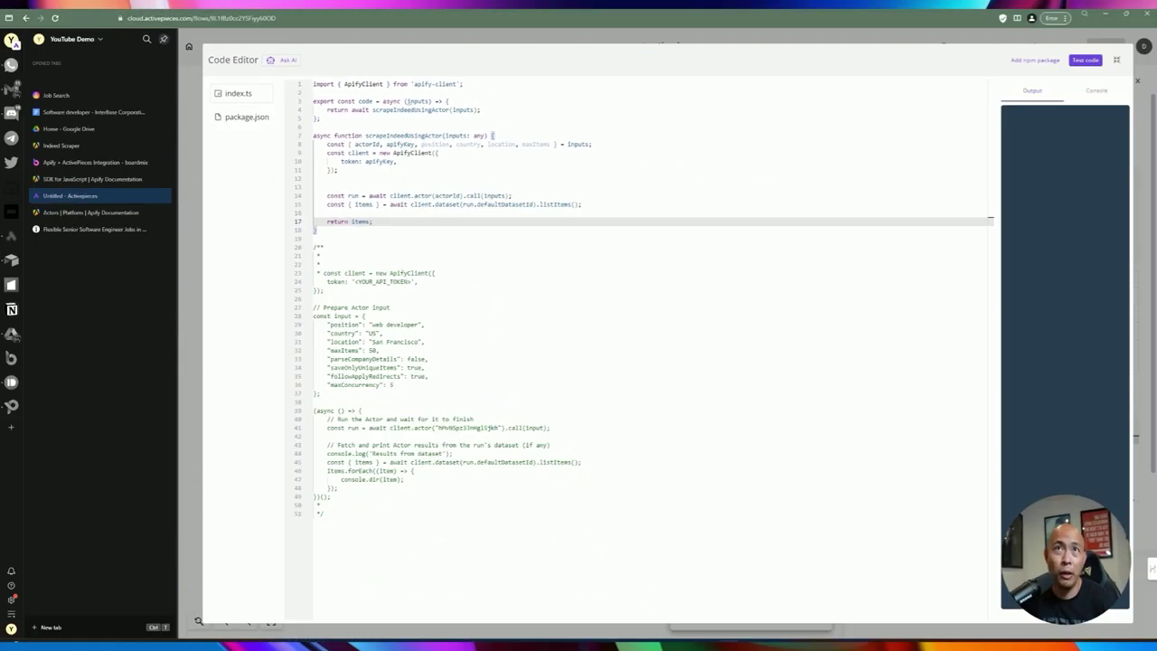
# Run a test of the code and examine the client declaration and call arguments for the cause of the output.
pyautogui.click(1084, 61)
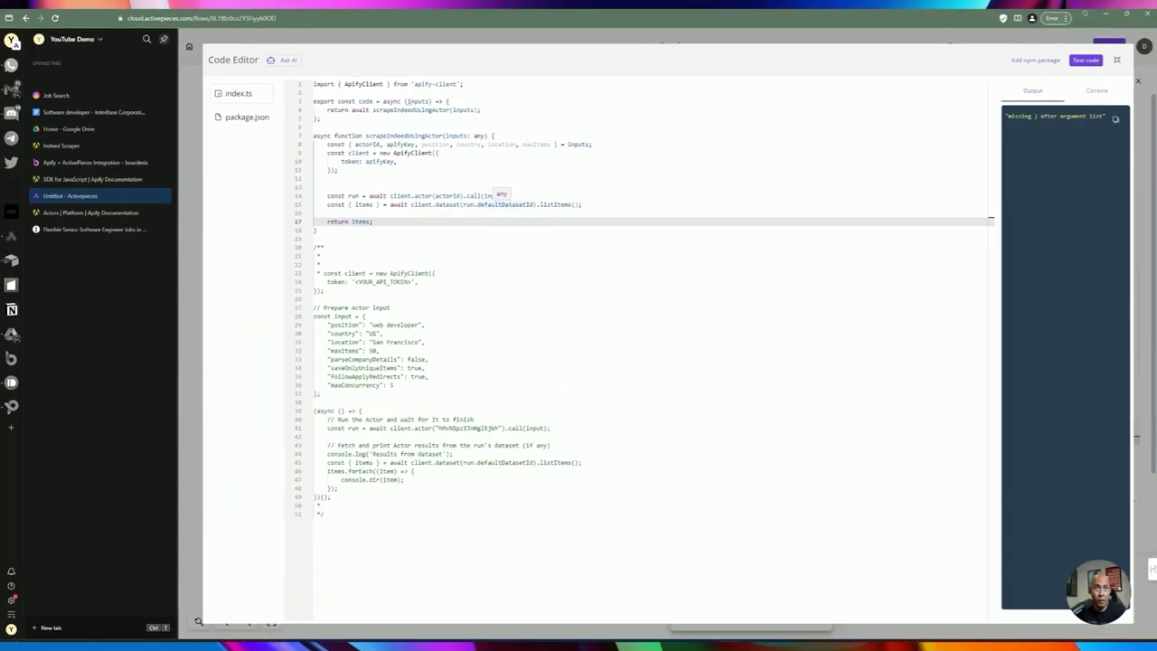
pyautogui.click(366, 342)
pyautogui.click(280, 275)
pyautogui.click(8, 406)
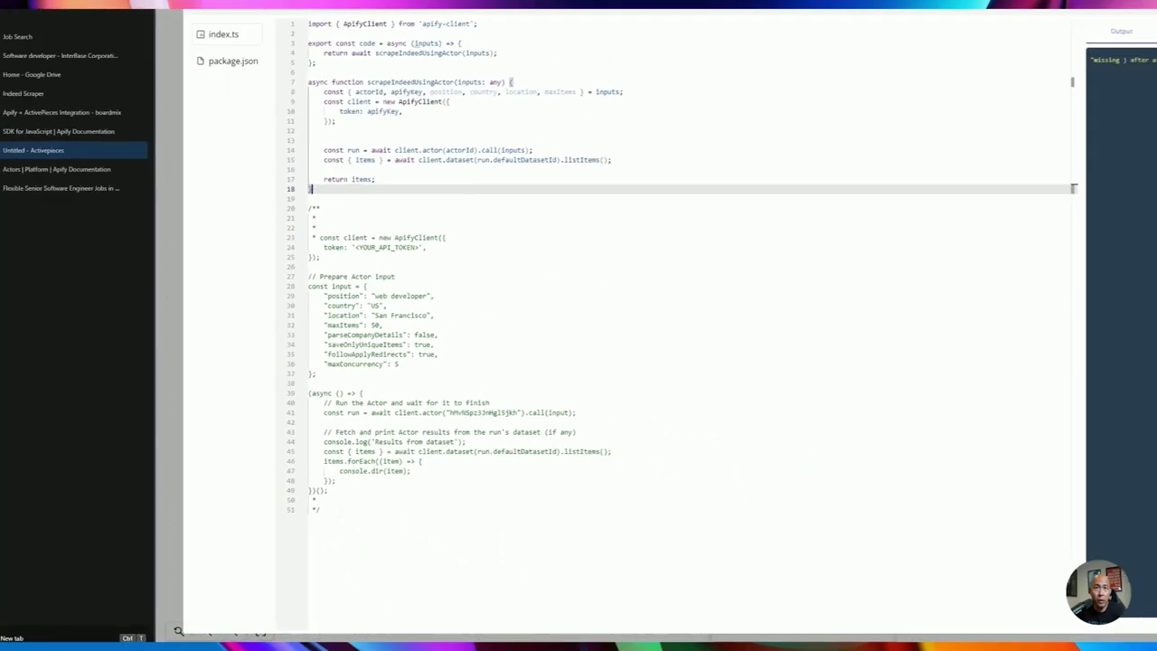
pyautogui.click(316, 238)
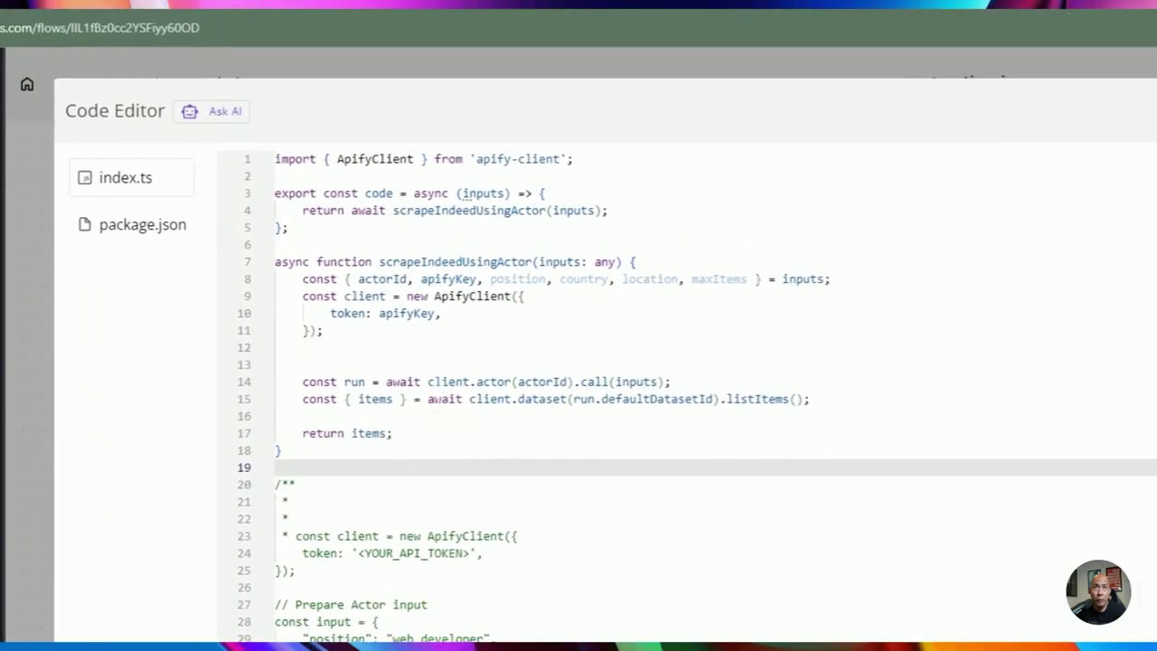
pyautogui.click(320, 256)
pyautogui.click(414, 169)
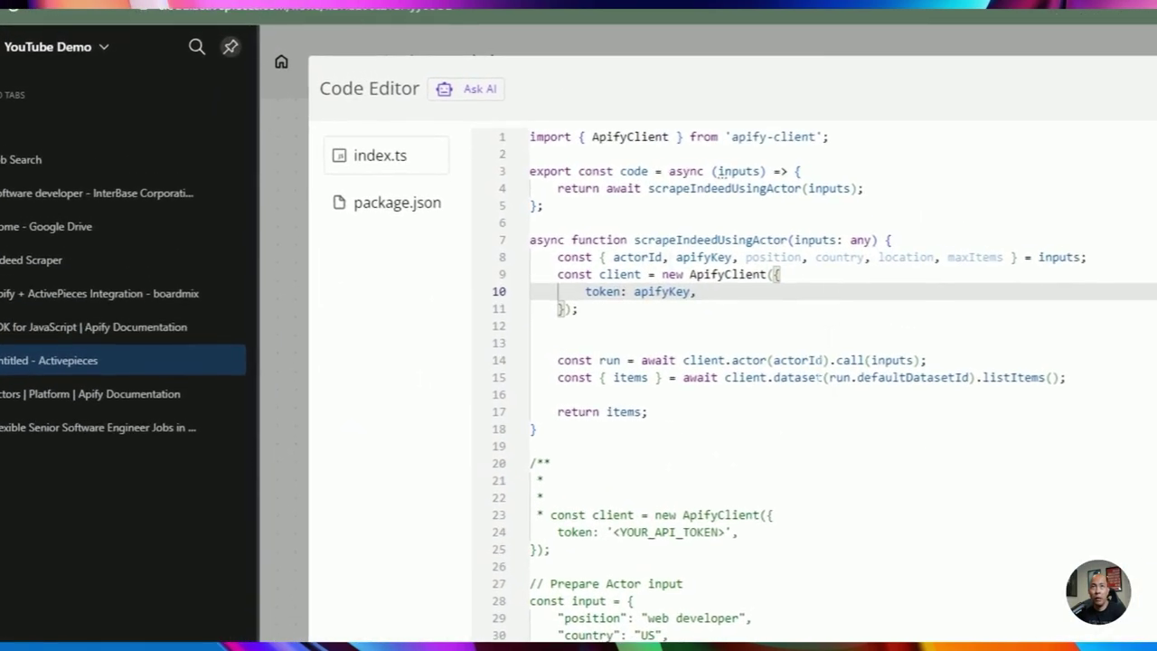
pyautogui.doubleClick(891, 360)
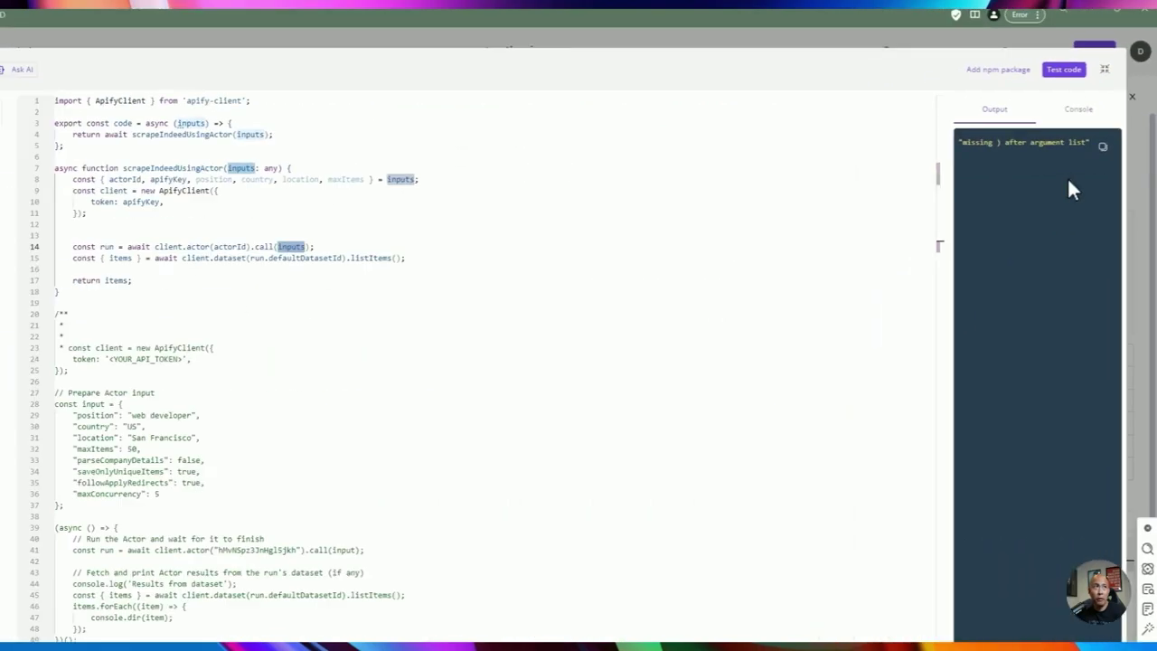
# Leave the full code editor to review the Code step's input keys and values, and reopen it.
pyautogui.click(1105, 69)
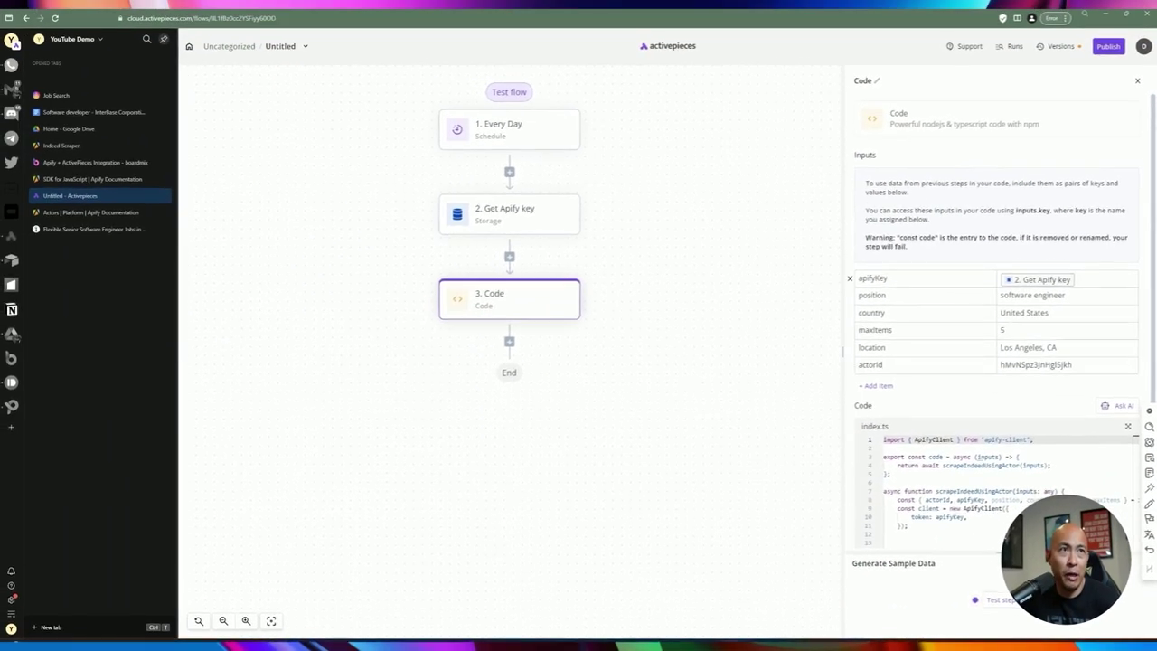
pyautogui.scroll(-2, 1045, 386)
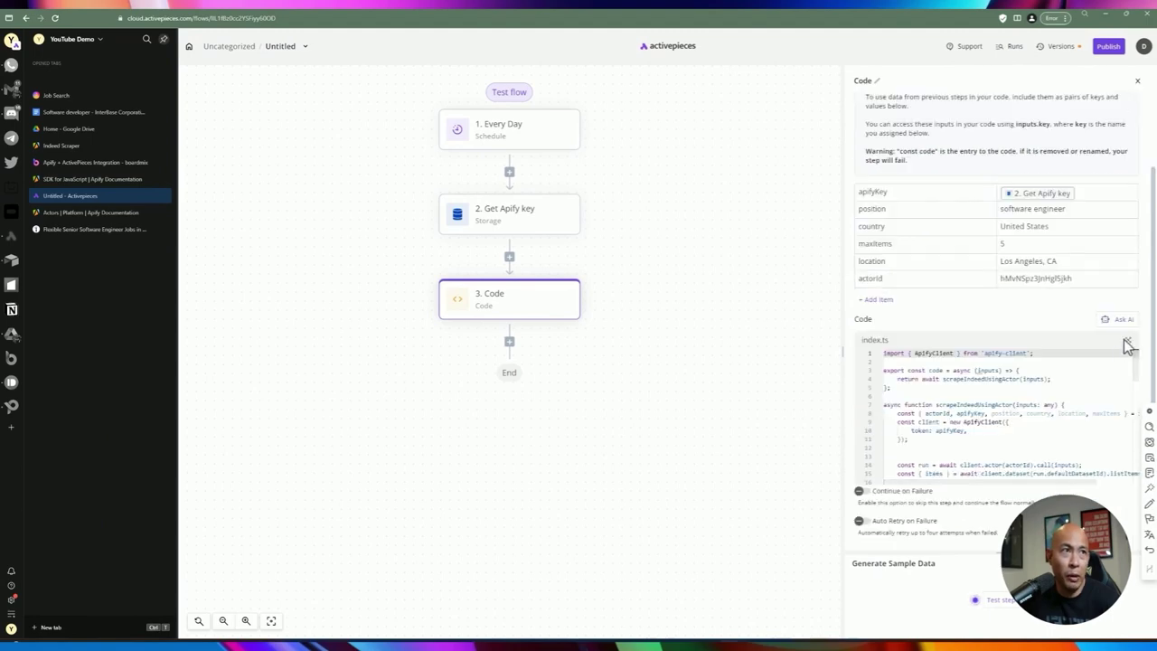
pyautogui.click(1128, 345)
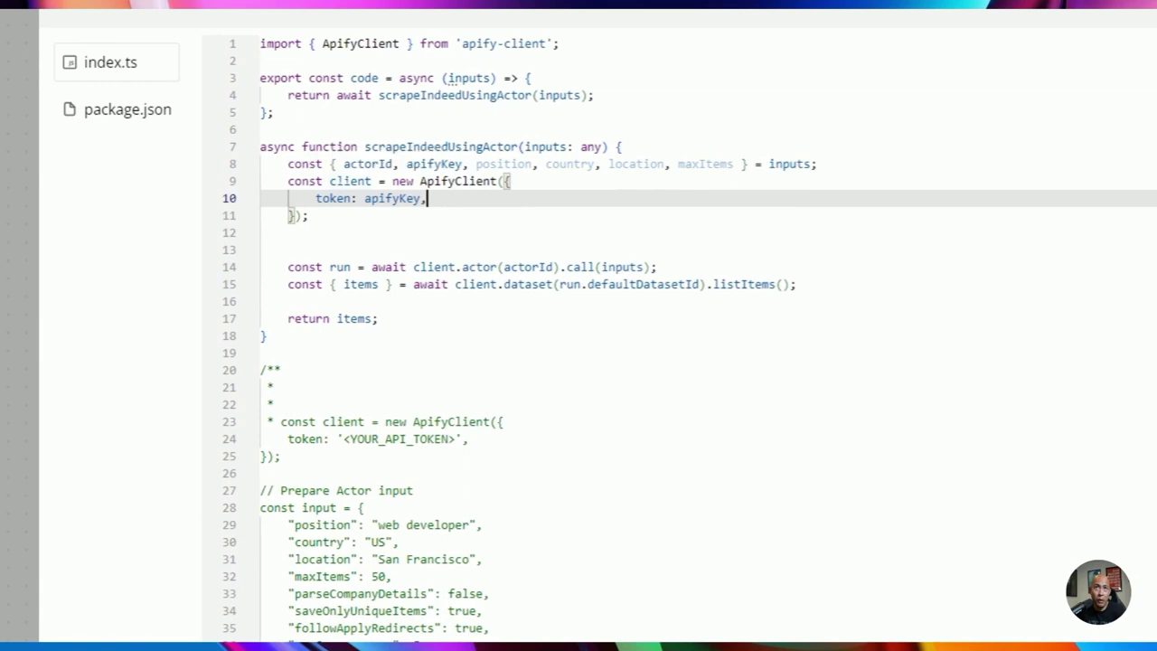
# Replace position, country, location and maxItems in the inputs destructuring line with the rest parameter ...actorParams.
pyautogui.doubleClick(309, 159)
pyautogui.doubleClick(432, 167)
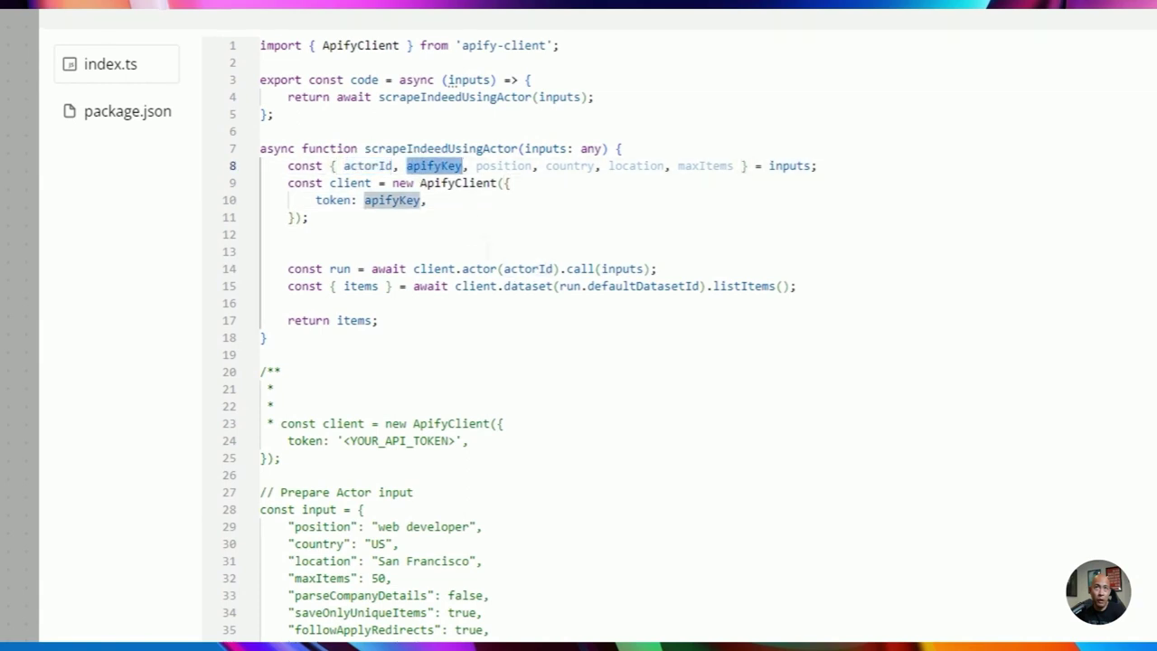
pyautogui.moveTo(734, 166); pyautogui.dragTo(476, 166)
pyautogui.press('BackSpace')
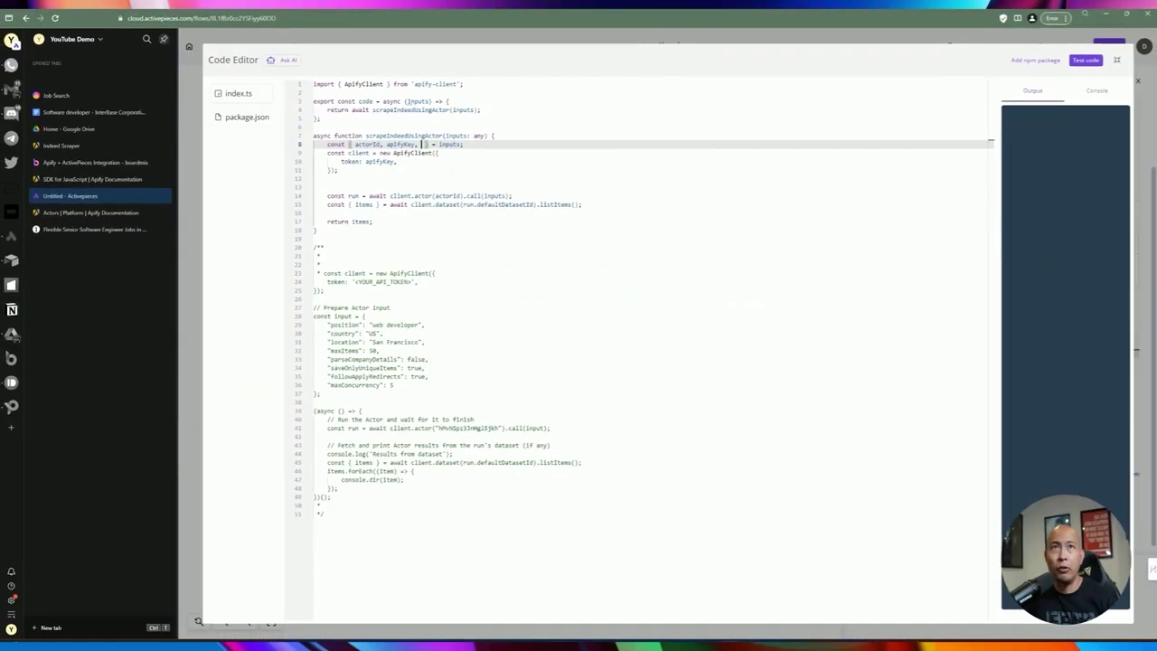
pyautogui.write('... ')
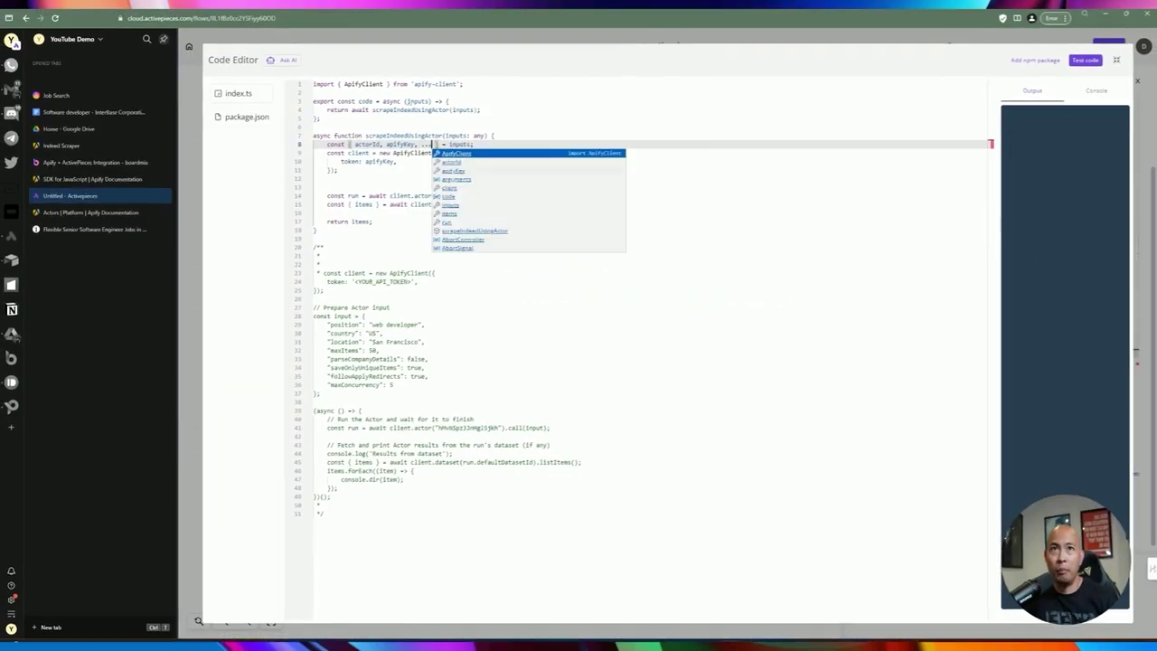
pyautogui.write('actorParams')
pyautogui.click(451, 178)
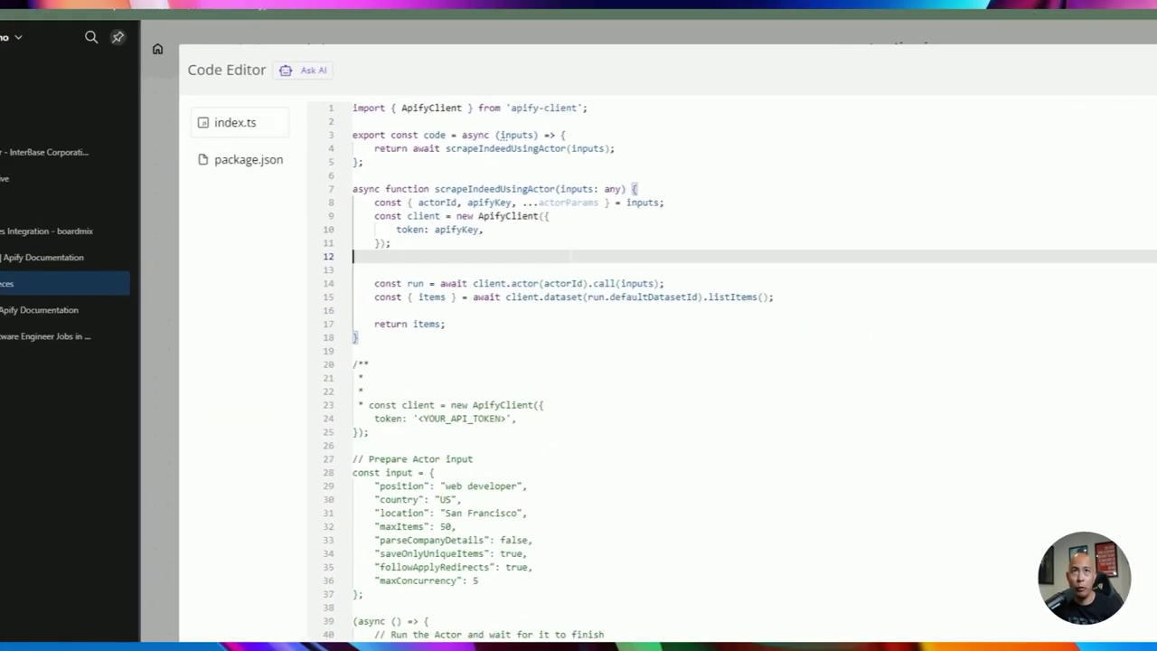
# Pass actorParams instead of inputs to the call on the run line.
pyautogui.doubleClick(441, 144)
pyautogui.hotkey('ctrl', 'c')
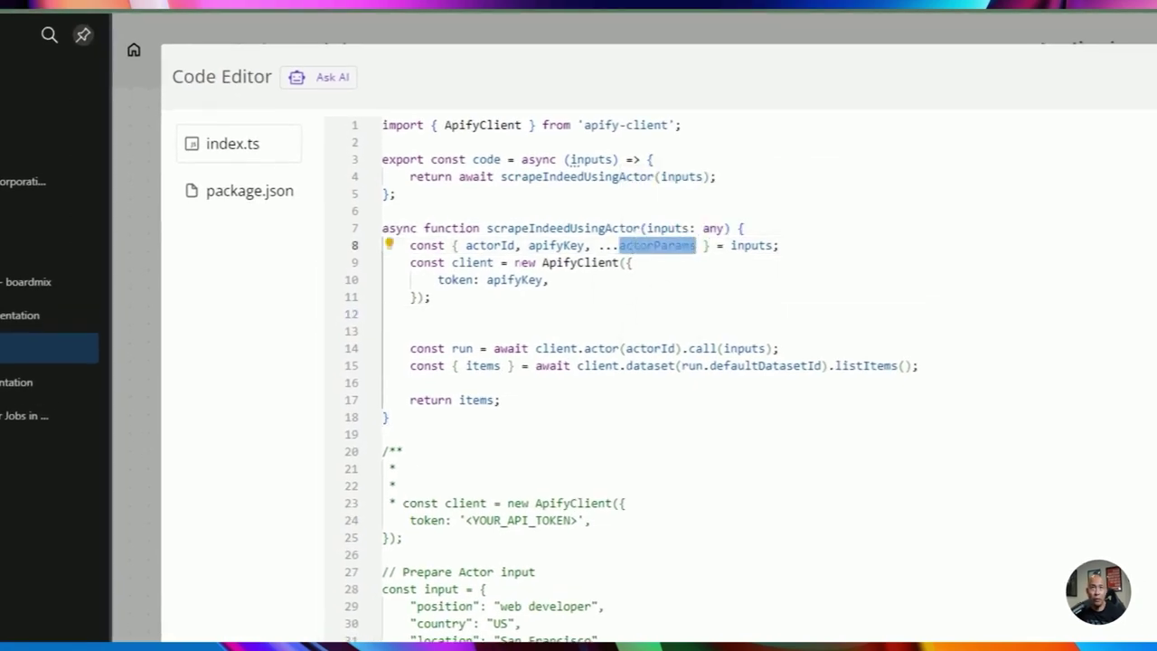
pyautogui.doubleClick(752, 348)
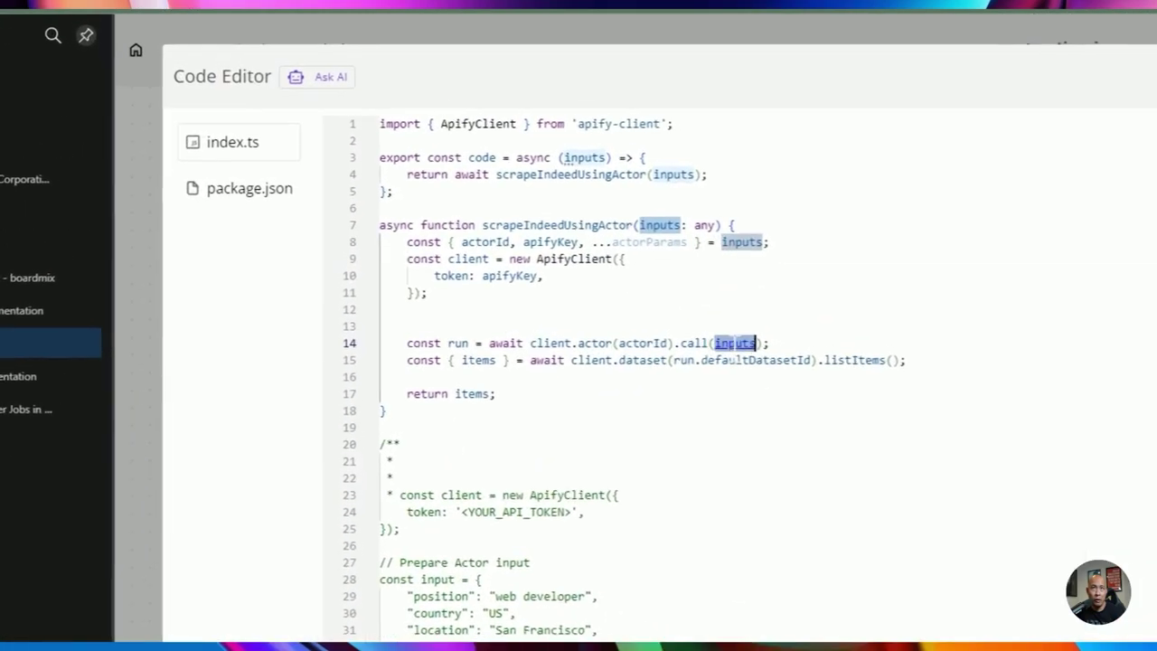
pyautogui.hotkey('ctrl', 'v')
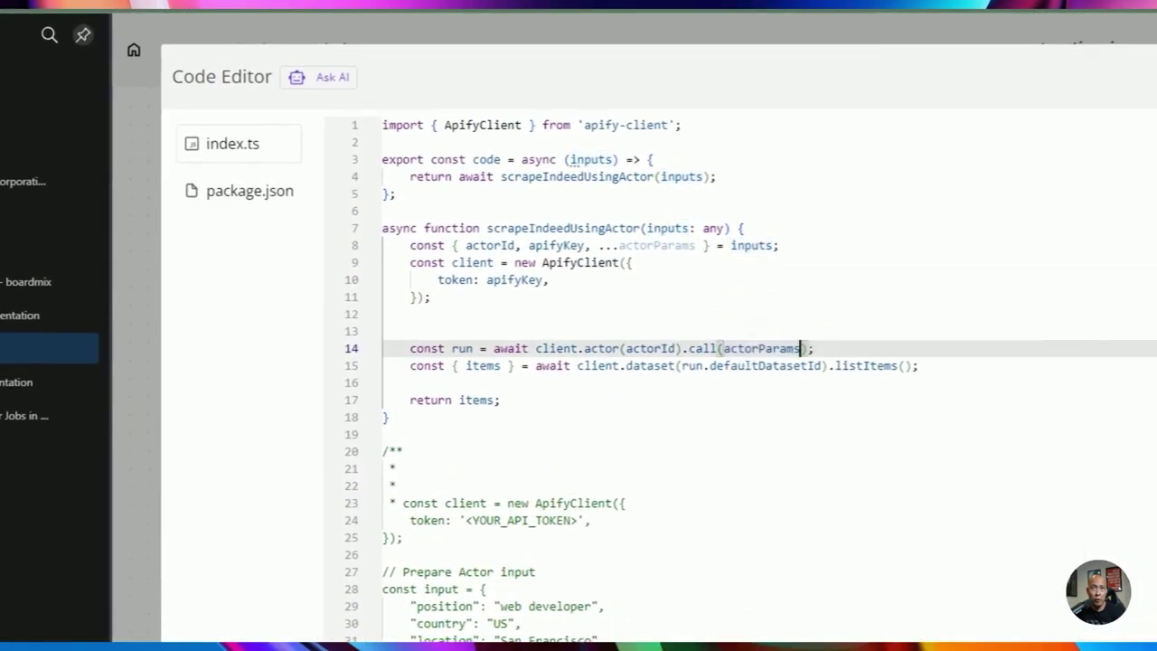
# Comment out the run, dataset and return items lines, insert return actorParams; above them and test the code.
pyautogui.click(428, 293)
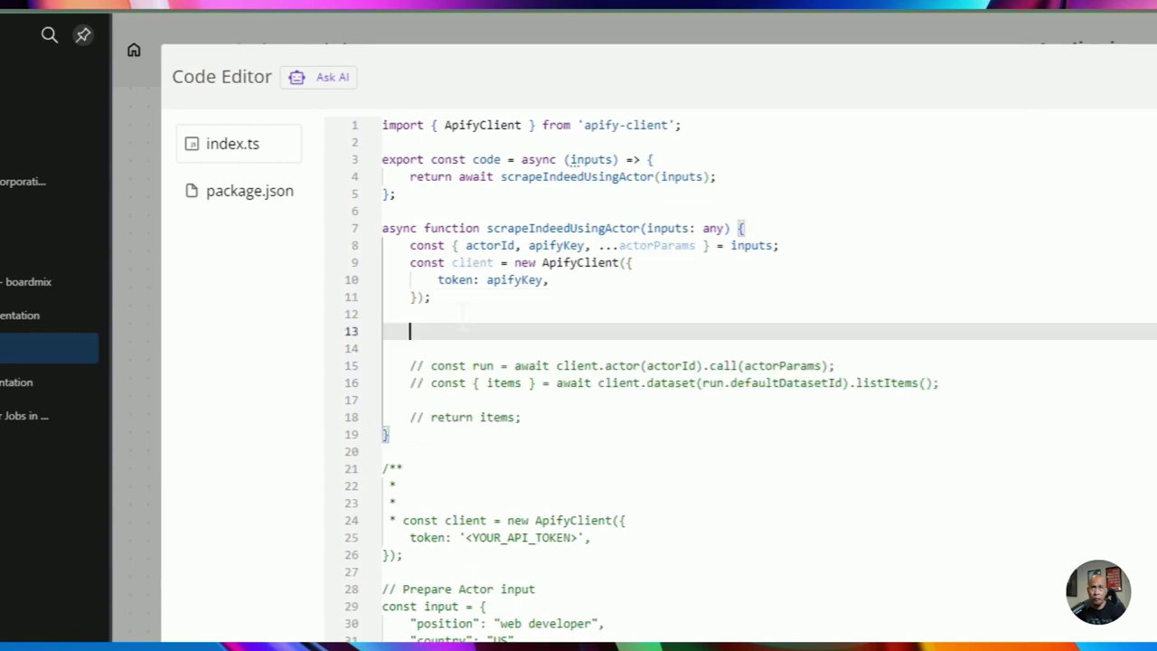
pyautogui.write('return ')
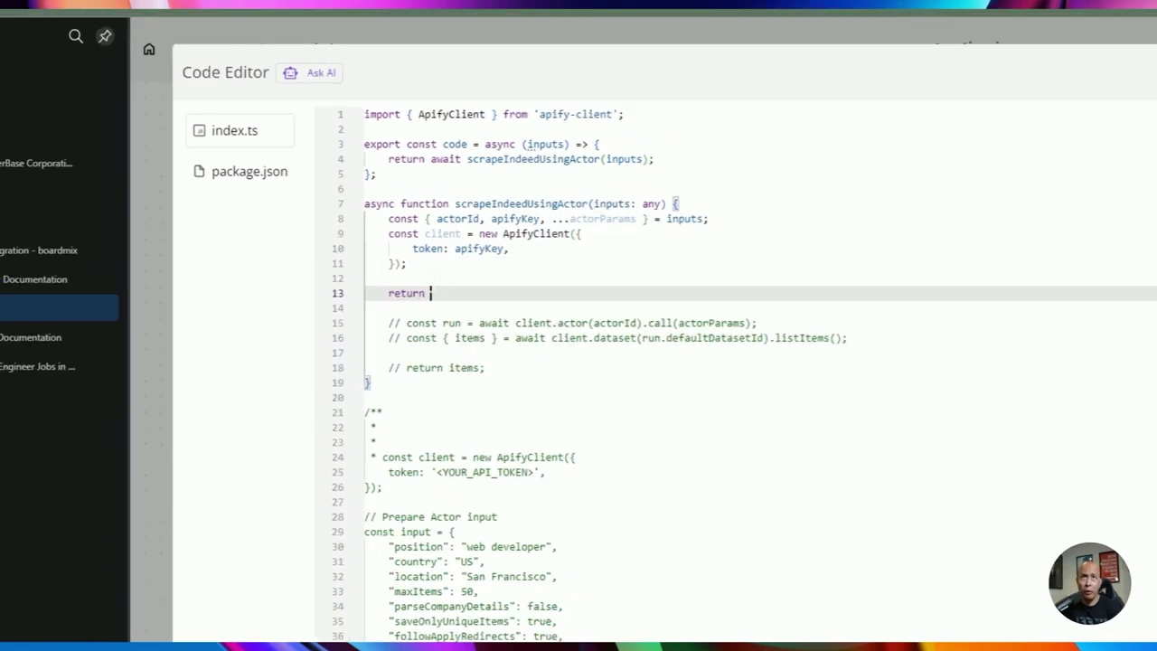
pyautogui.write('acto')
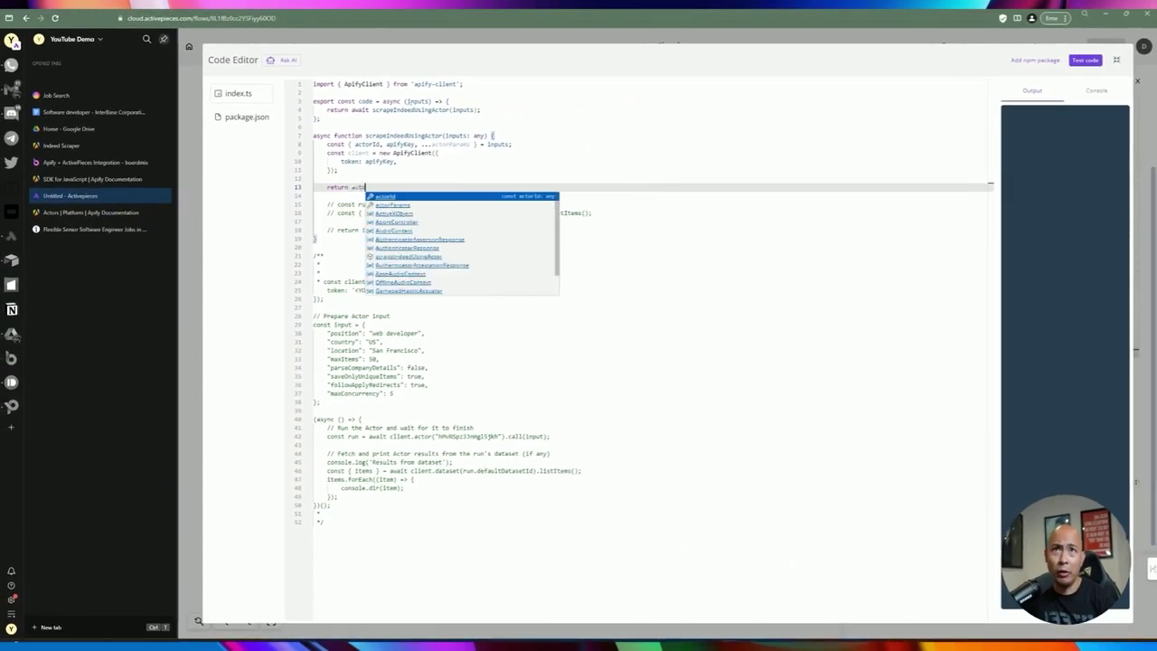
pyautogui.press('Escape')
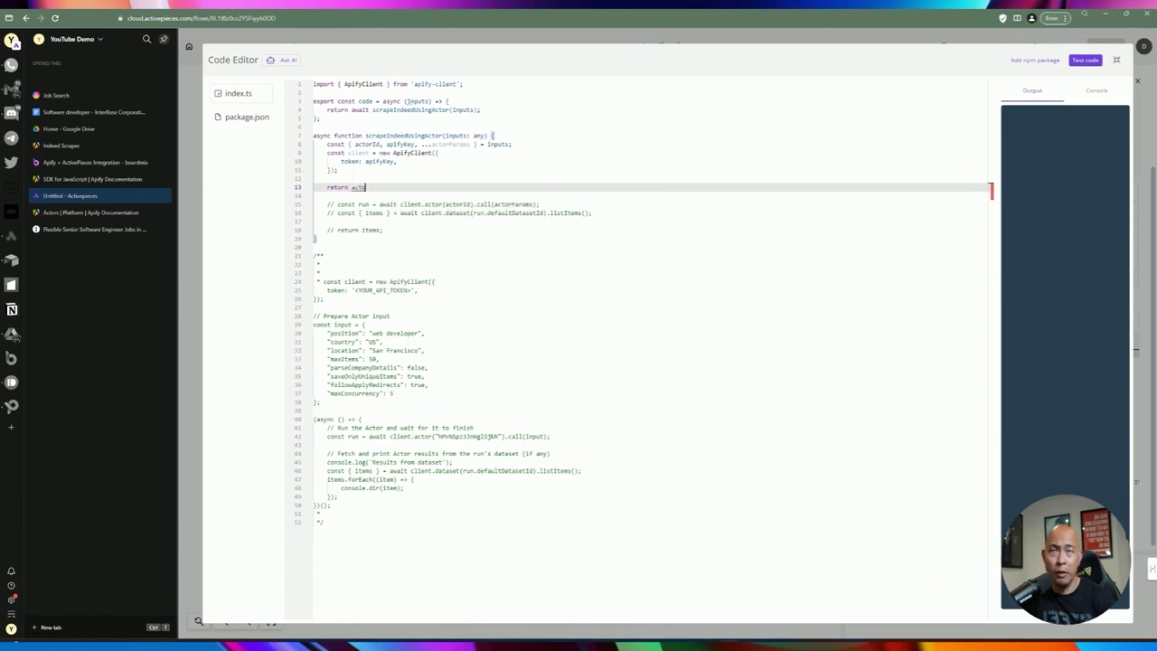
pyautogui.write('rParams;')
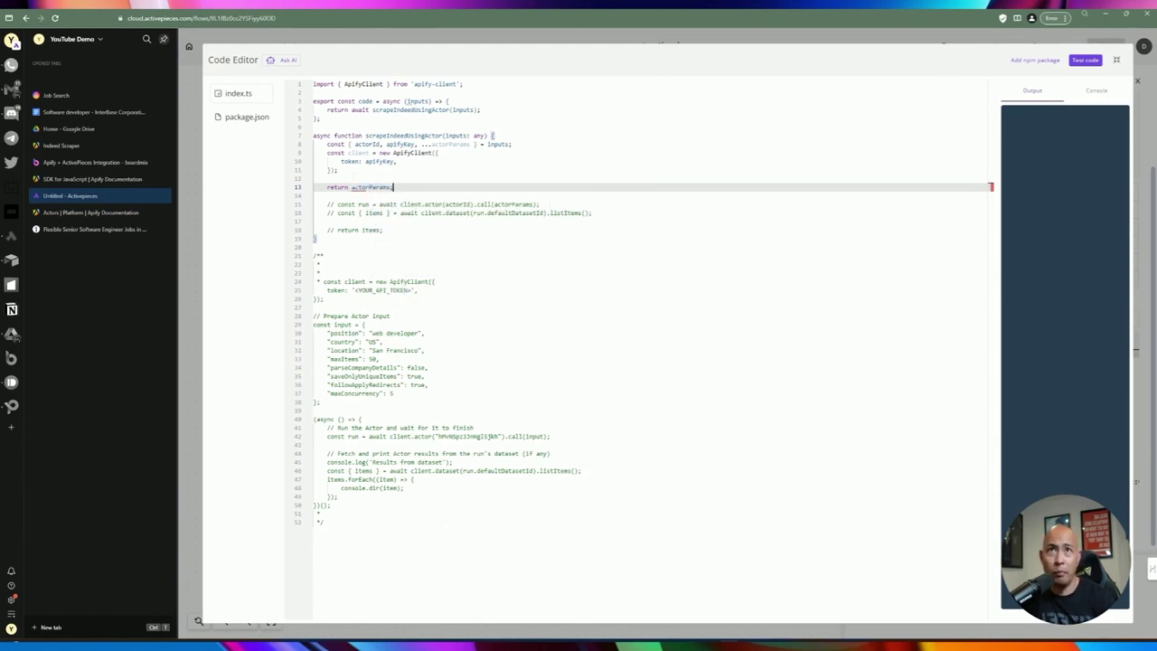
pyautogui.click(1084, 60)
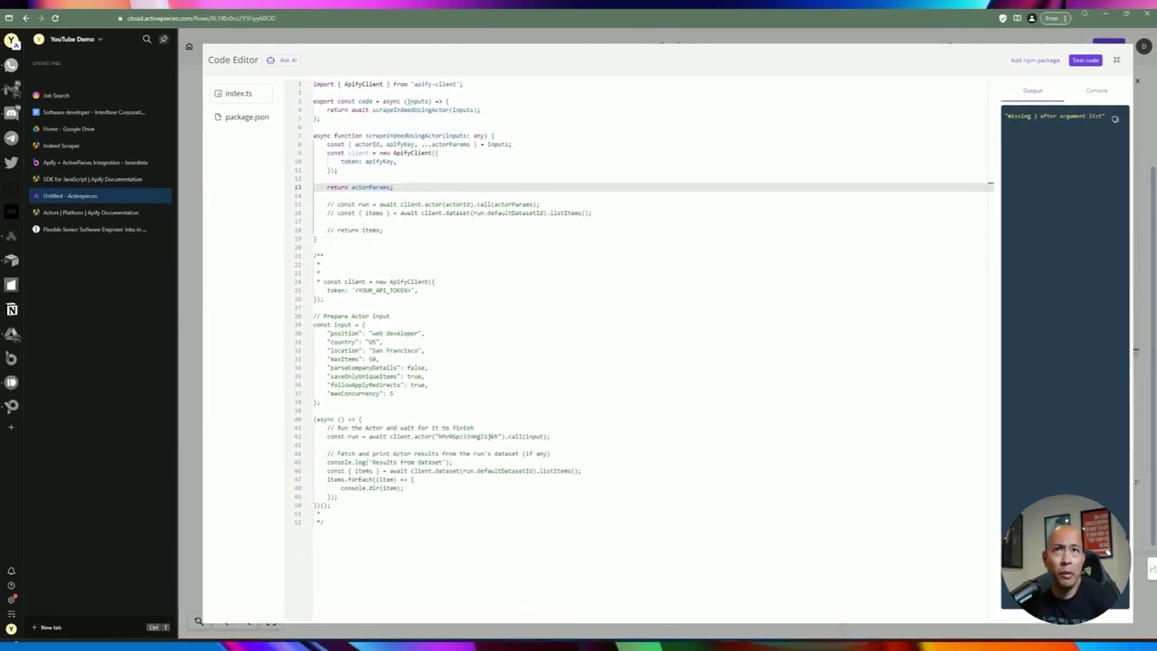
# Delete the commented Apify sample block below the scrapeIndeedUsingActor function and test the code again.
pyautogui.click(352, 110)
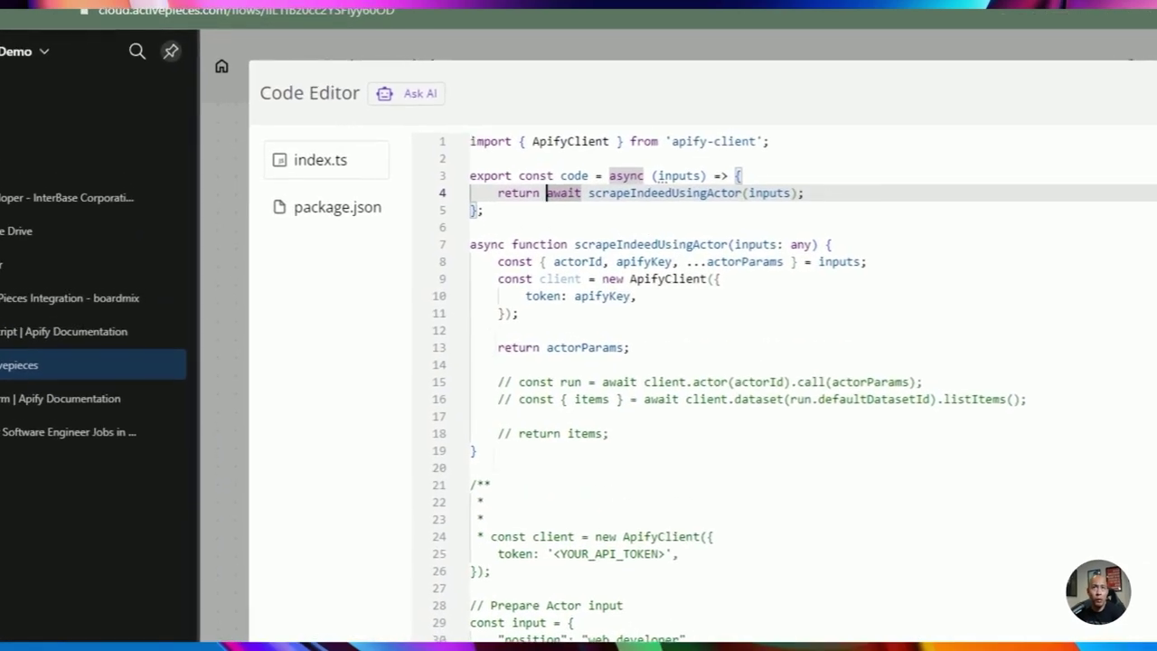
pyautogui.moveTo(330, 519); pyautogui.dragTo(315, 251)
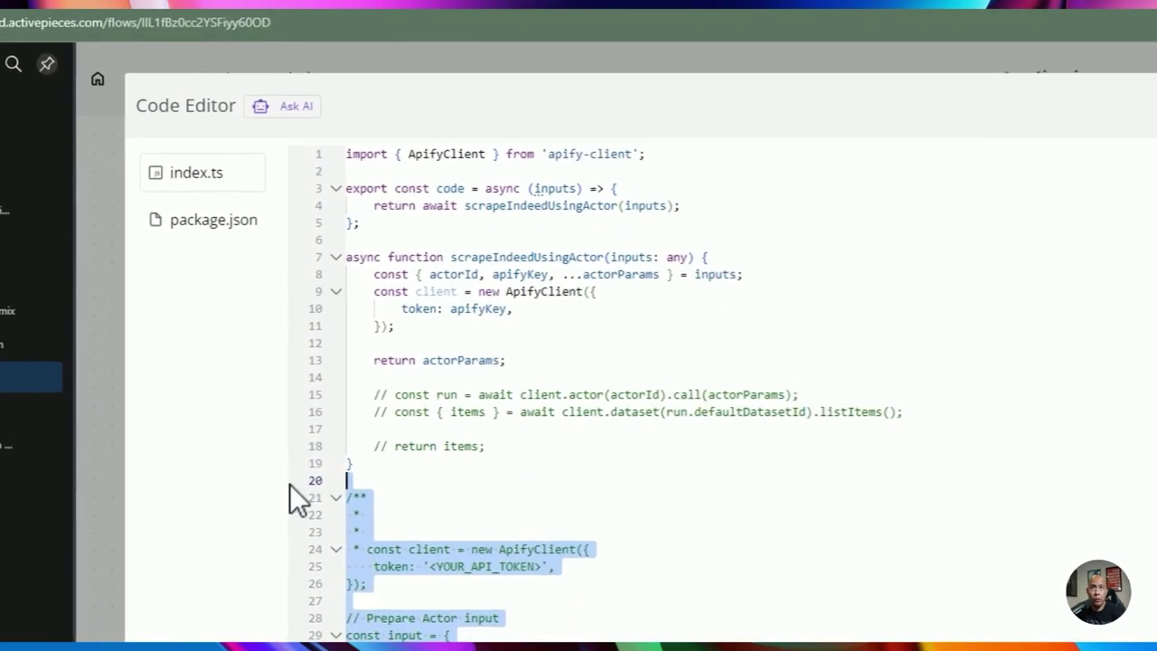
pyautogui.press('Delete')
pyautogui.click(1008, 114)
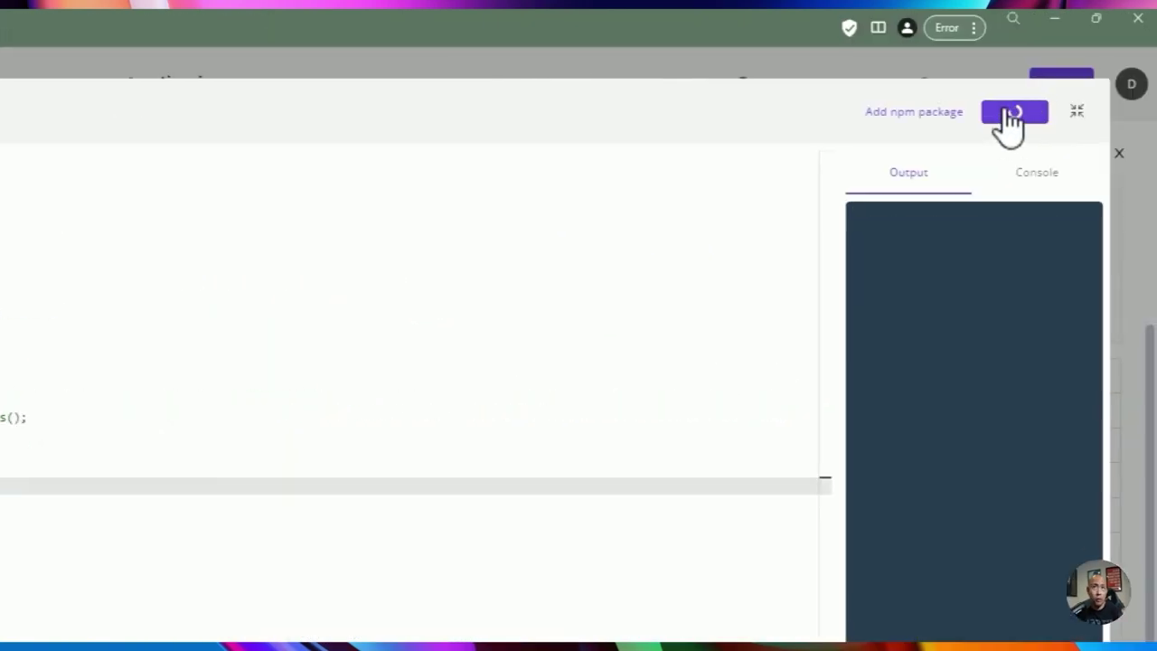
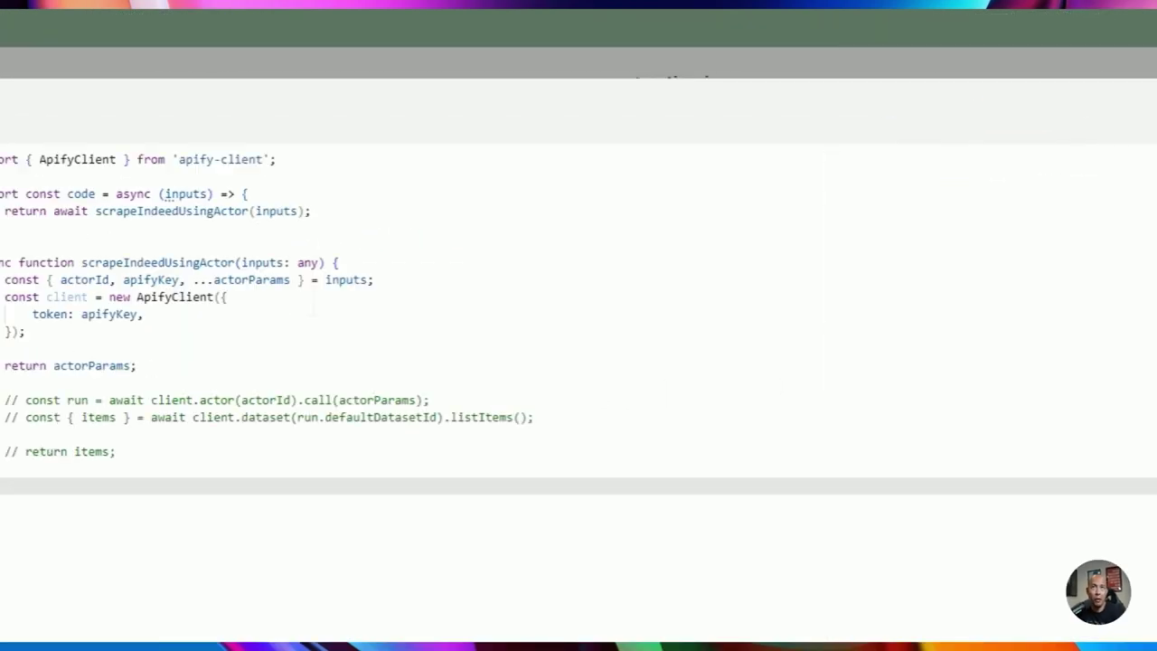
# Examine how actorId, apifyKey and actorParams are destructured and used in the client declaration and the commented run and dataset lines.
pyautogui.doubleClick(498, 143)
pyautogui.click(269, 297)
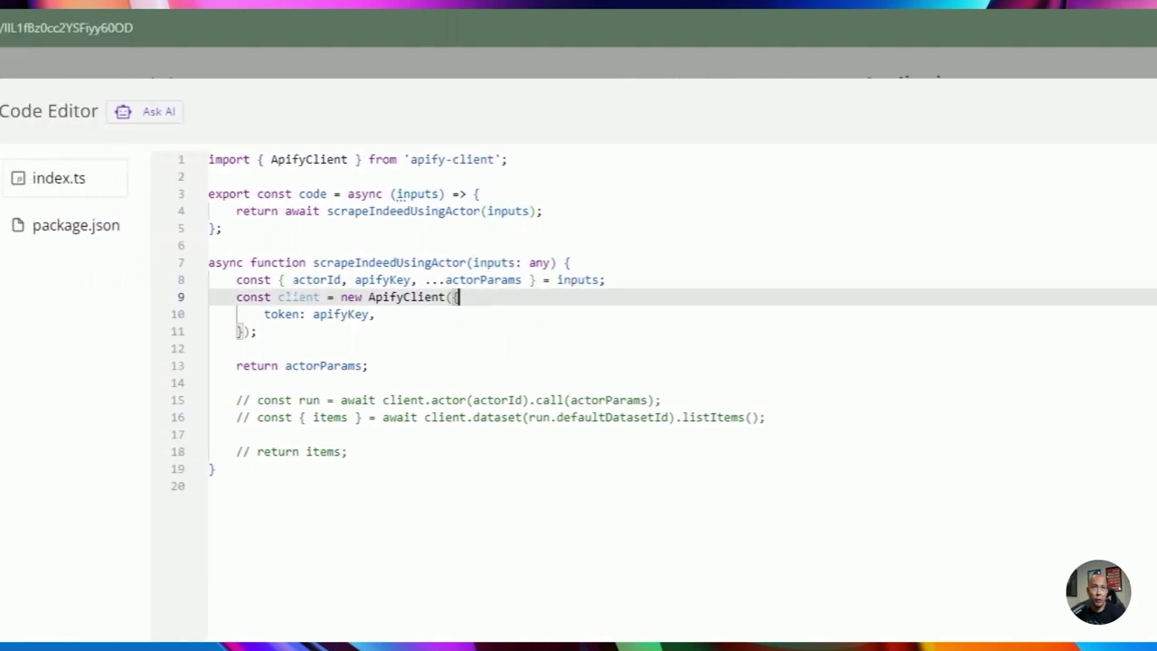
pyautogui.moveTo(291, 279); pyautogui.dragTo(322, 279)
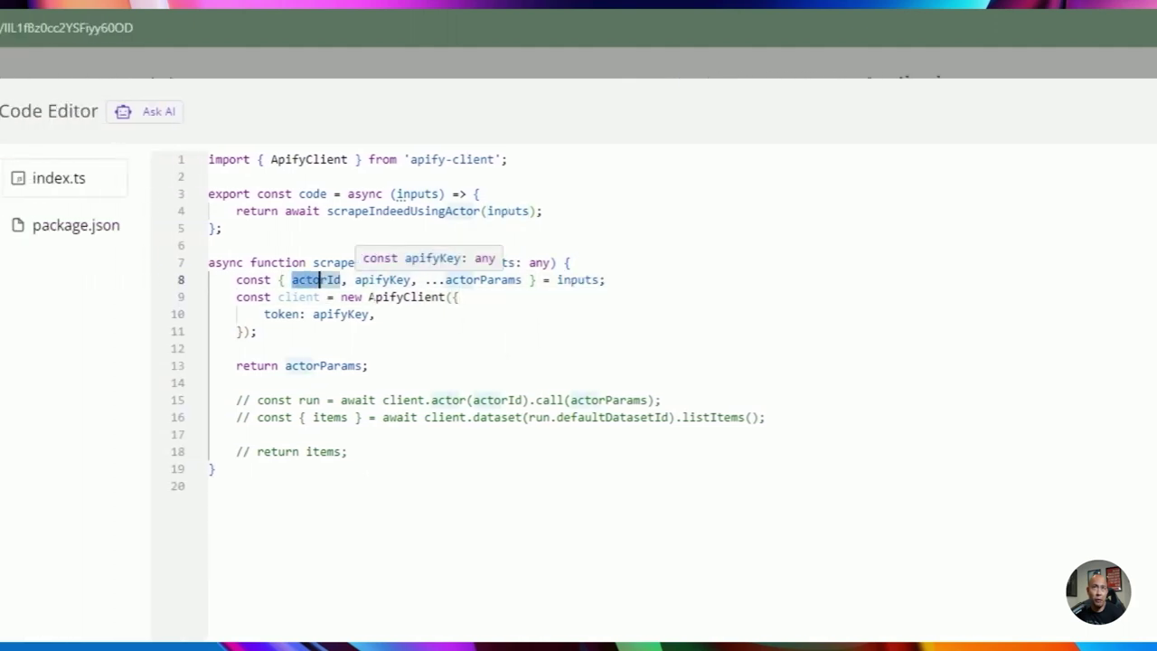
pyautogui.doubleClick(340, 313)
pyautogui.doubleClick(316, 279)
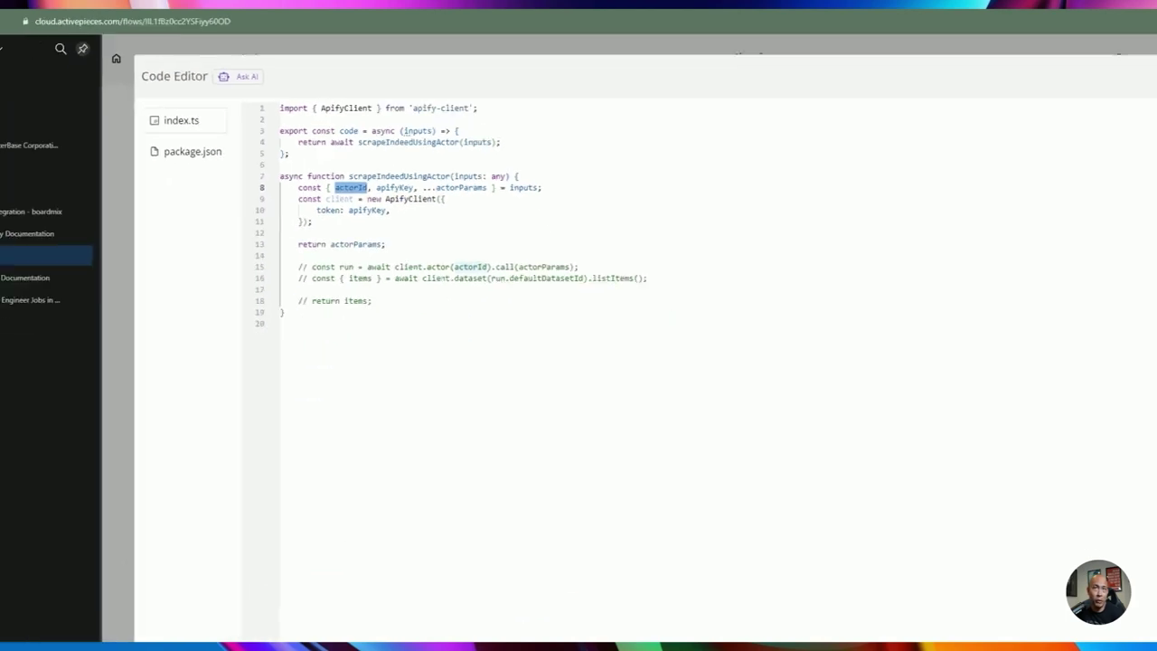
pyautogui.moveTo(438, 417); pyautogui.dragTo(307, 399)
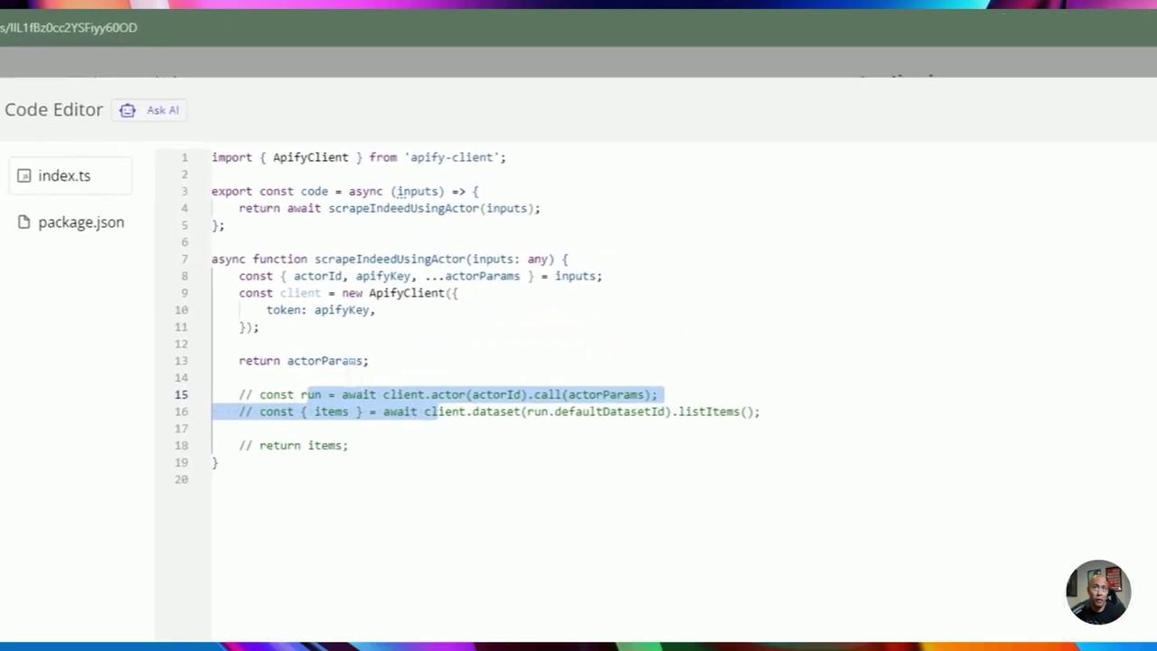
# Delete the "return actorParams;" line and uncomment the actor run, dataset items and "return items;" lines in index.ts.
pyautogui.click(322, 361)
pyautogui.hotkey('ctrl', 'shift', 'k')
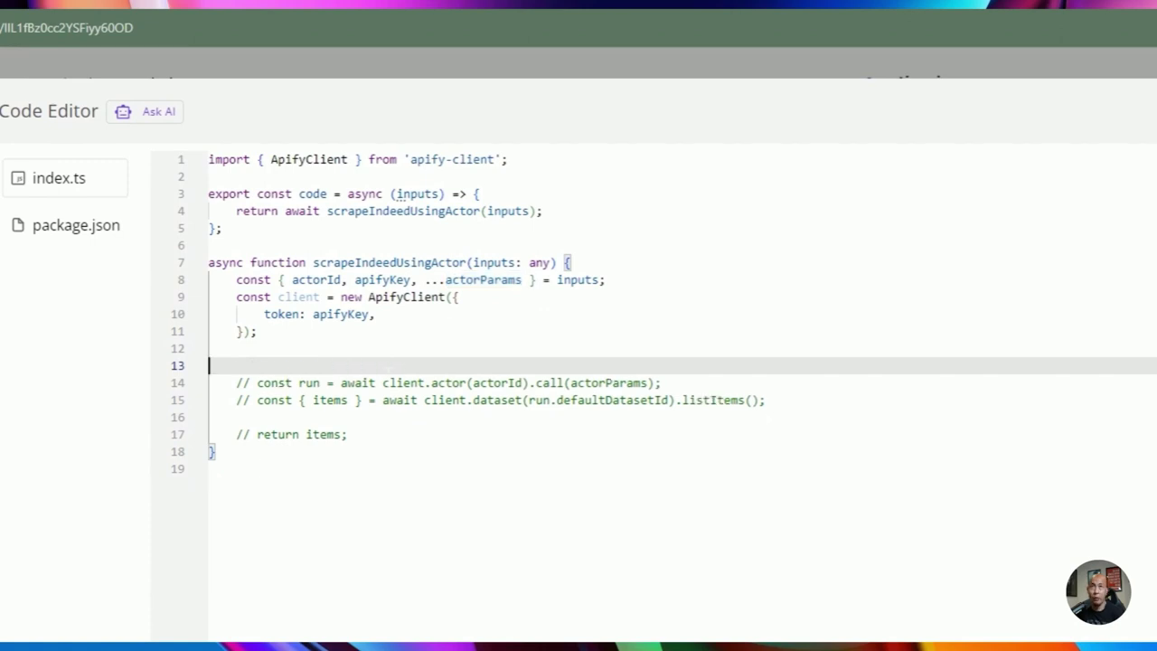
pyautogui.moveTo(371, 436); pyautogui.dragTo(270, 383)
pyautogui.hotkey('ctrl', '/')
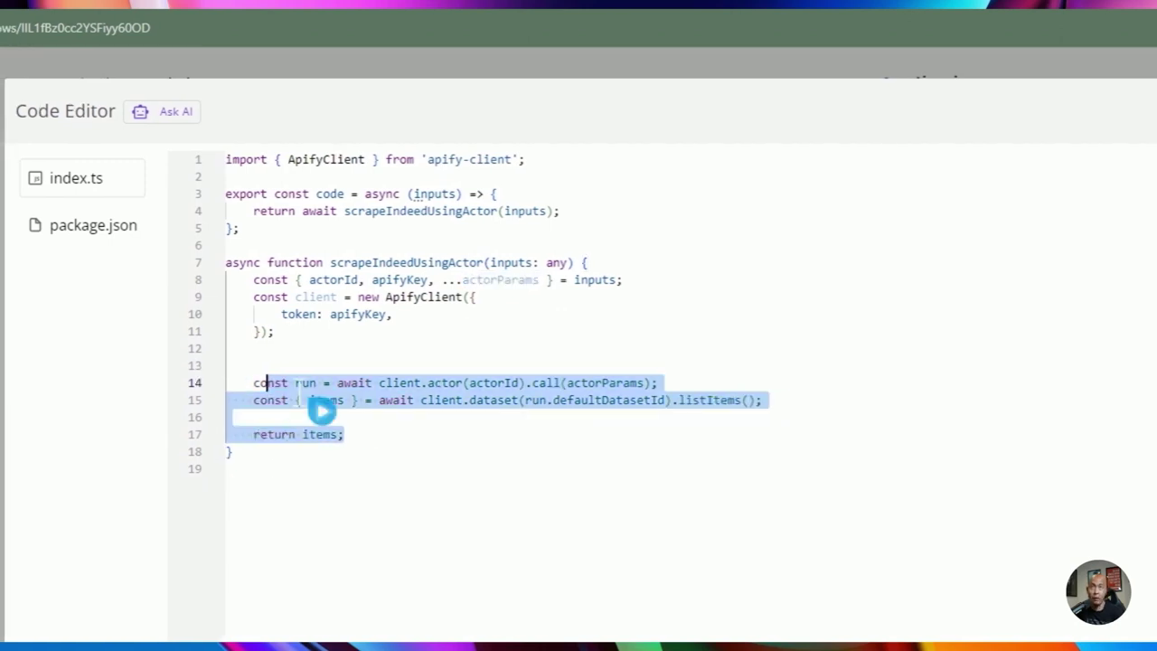
pyautogui.click(307, 332)
pyautogui.click(308, 365)
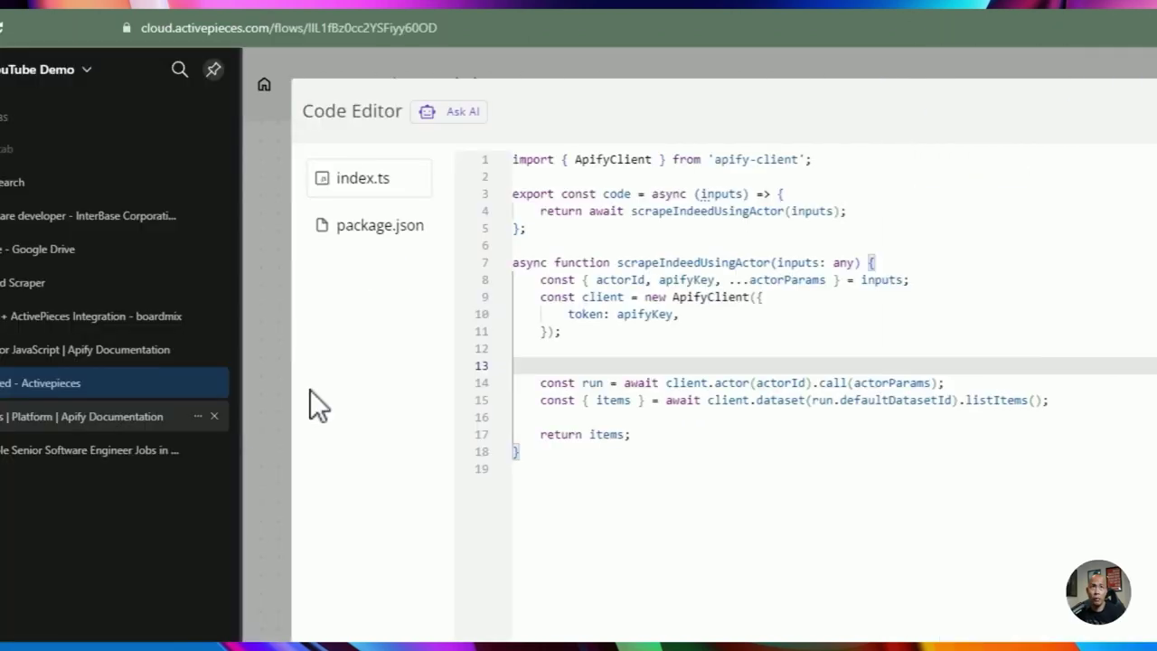
# Test the code and read through its output.
pyautogui.click(1121, 111)
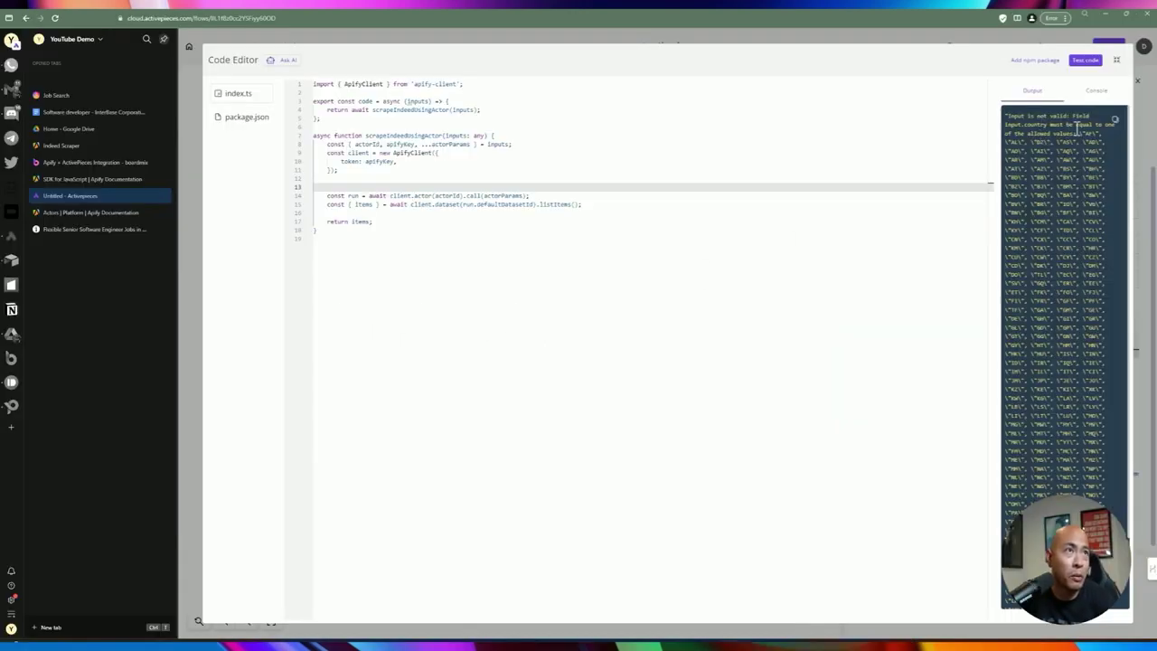
pyautogui.scroll(-3, 1022, 586)
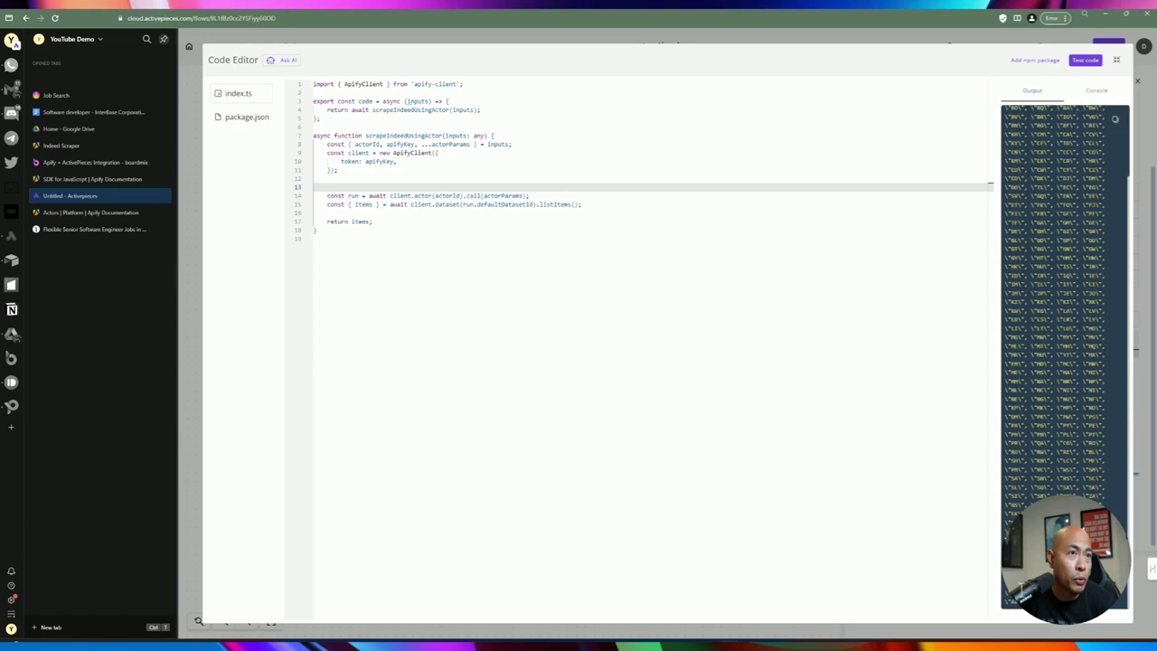
pyautogui.scroll(3, 1037, 474)
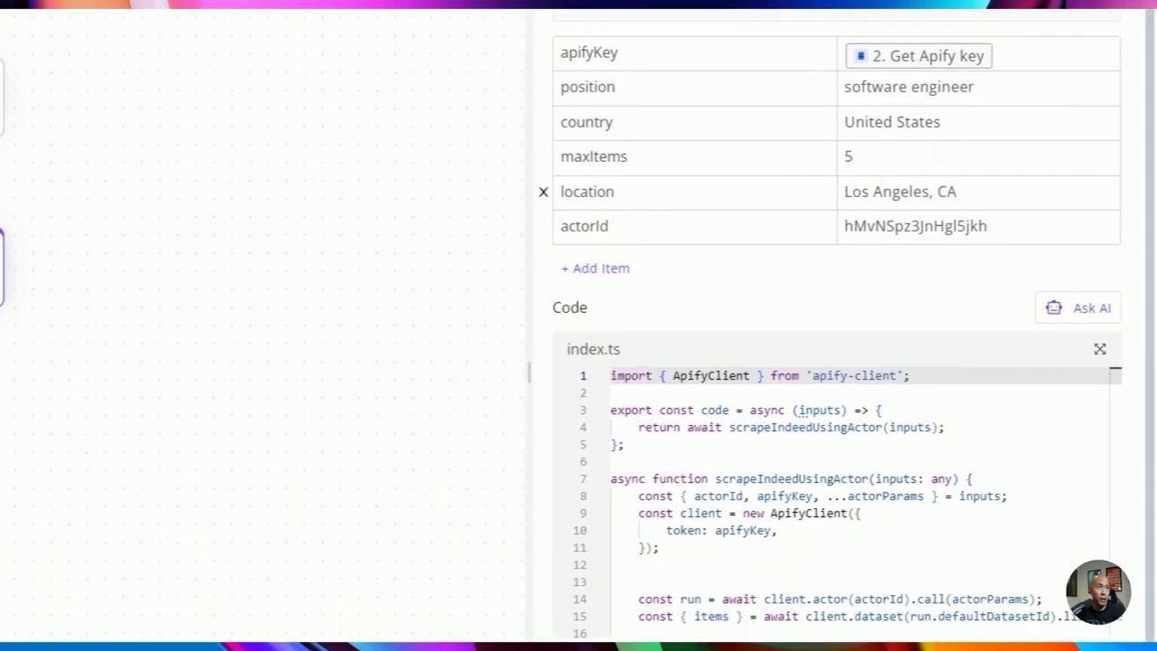
# Set the country input to US, test the code again, and return to the step's settings.
pyautogui.hotkey('ctrl', 'a')
pyautogui.write('U')
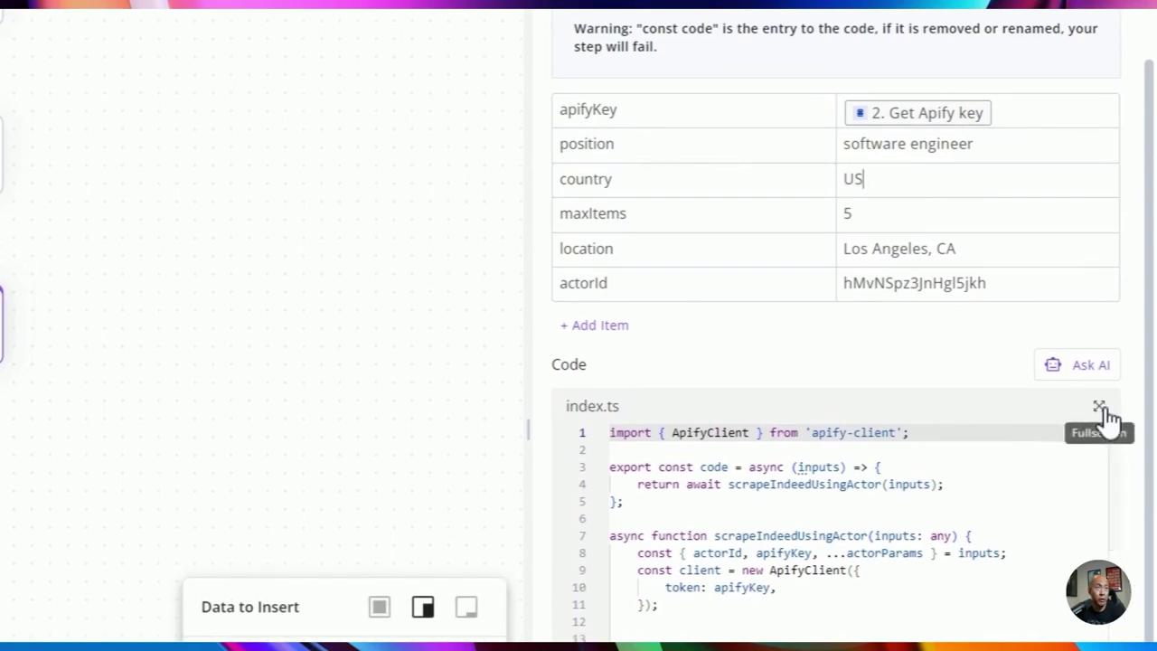
pyautogui.click(1105, 411)
pyautogui.click(1003, 120)
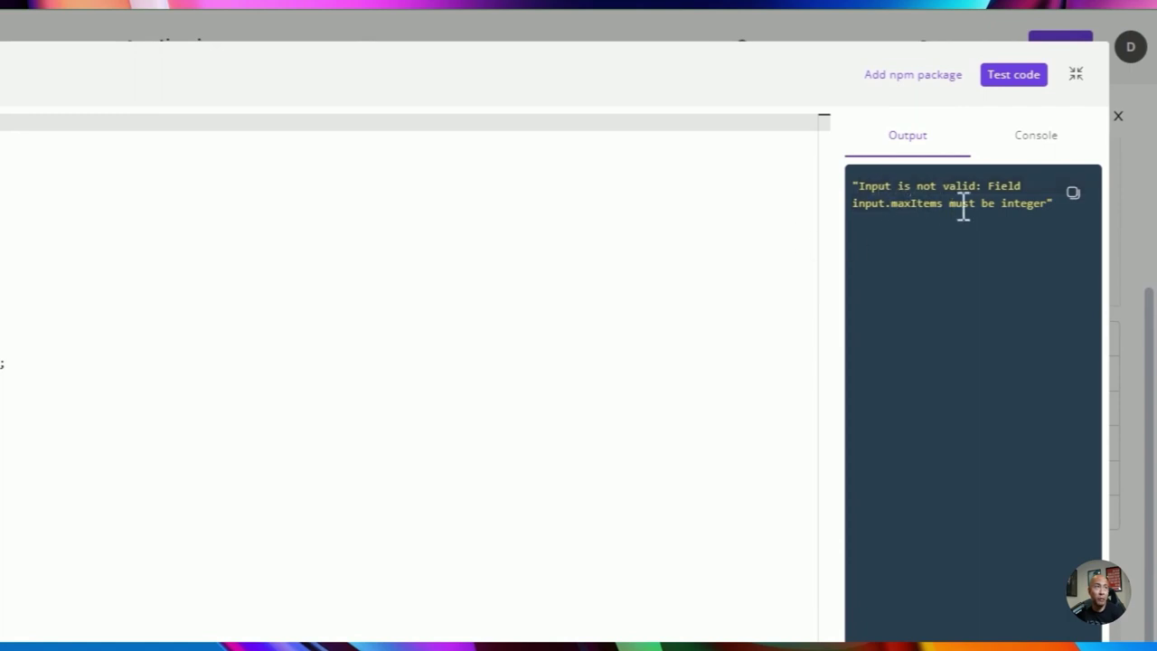
pyautogui.click(1076, 73)
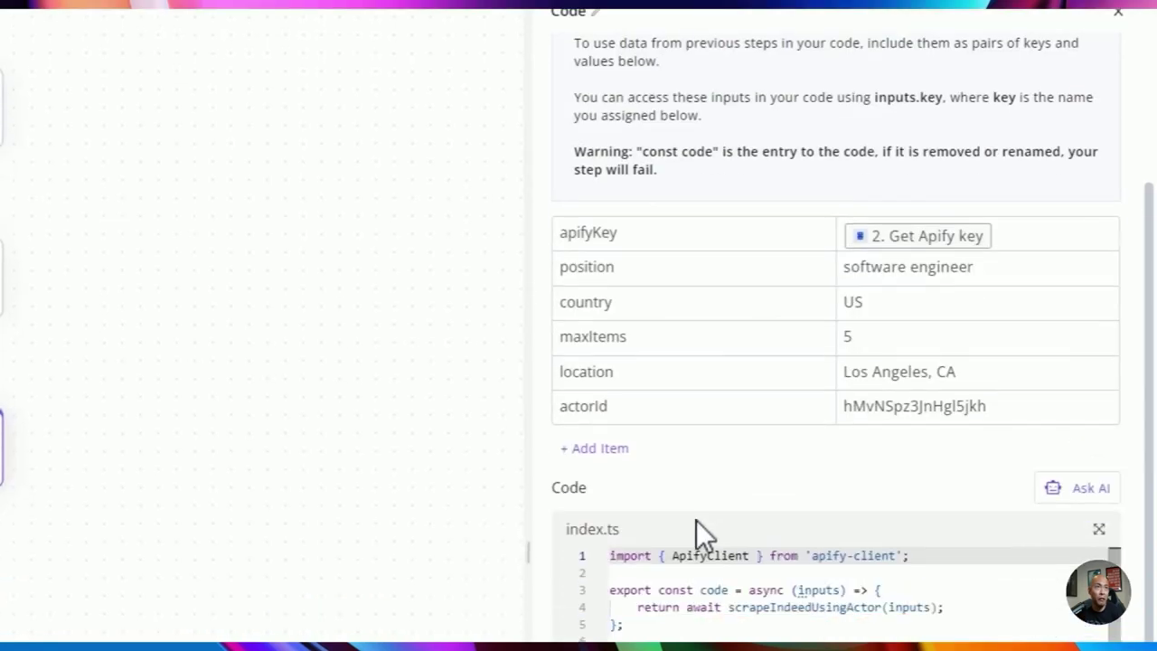
# Add "actorParams.maxItems = Number(actorParams.maxItems);" on line 13 of index.ts, above the actor run call.
pyautogui.click(851, 188)
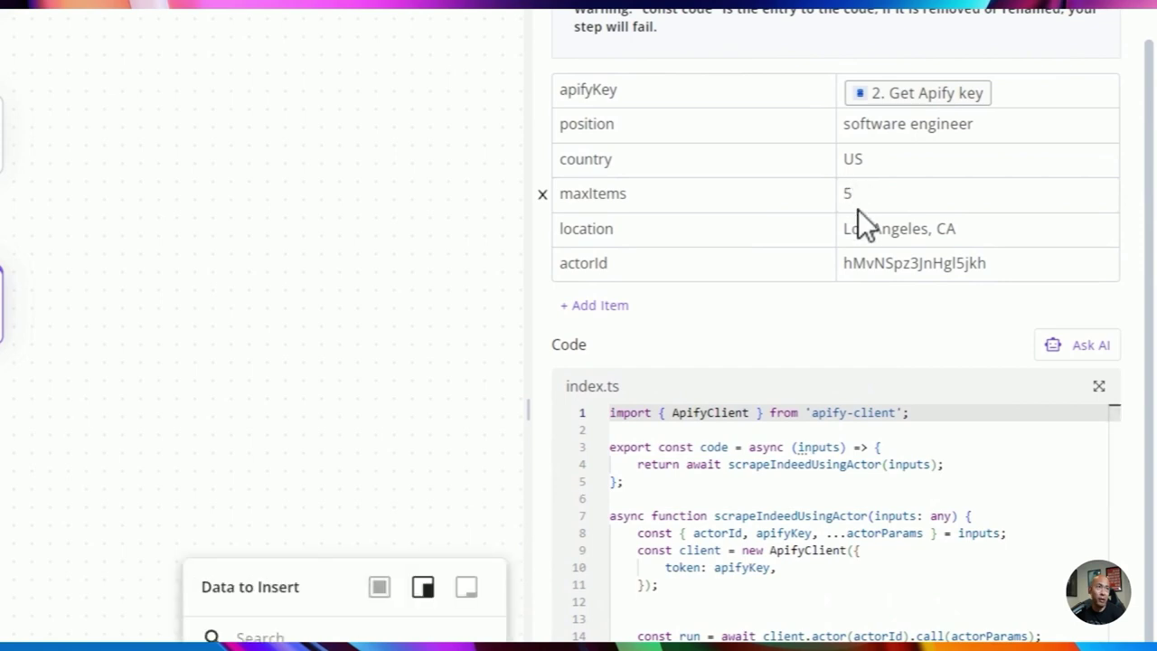
pyautogui.doubleClick(849, 193)
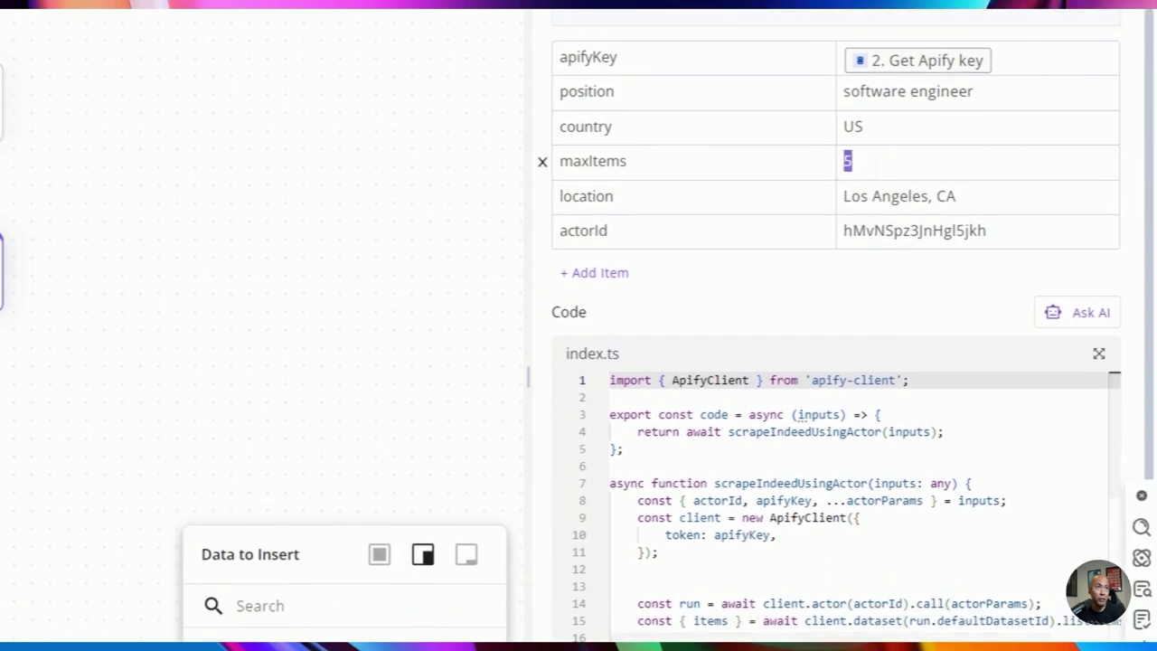
pyautogui.click(854, 194)
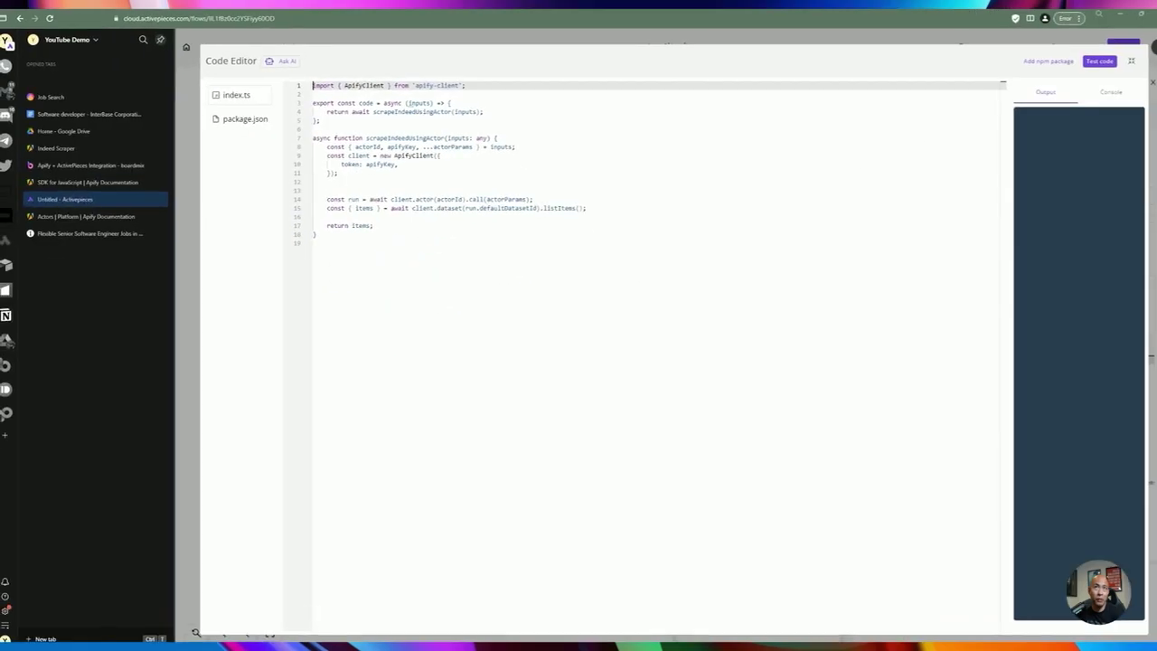
pyautogui.click(295, 296)
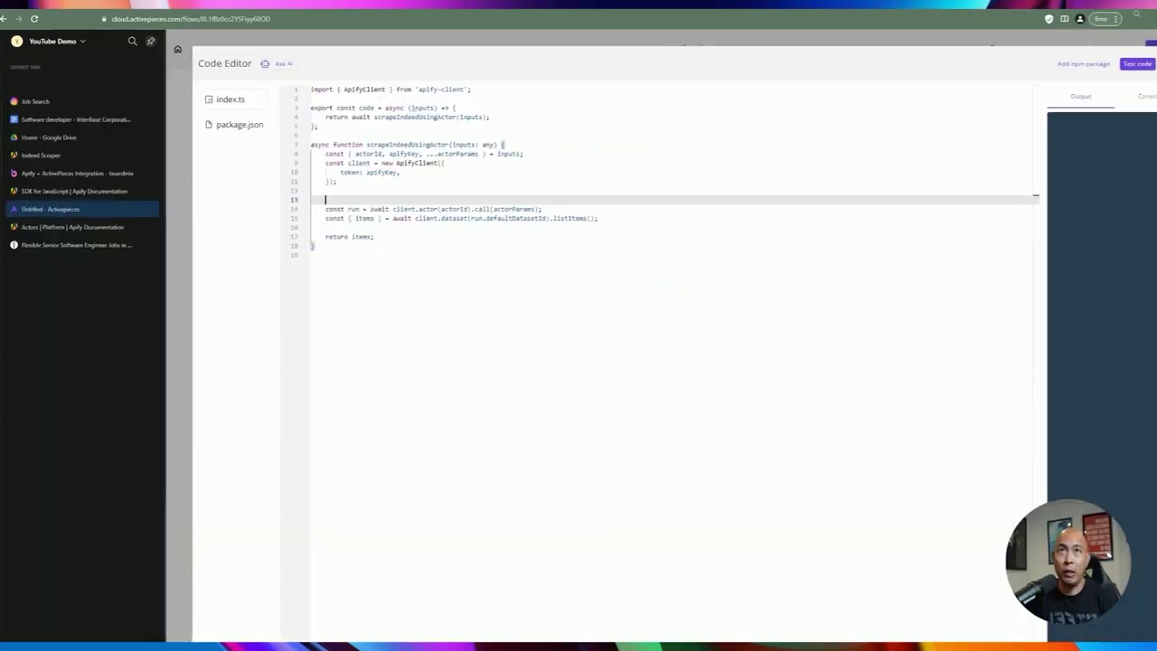
pyautogui.write('acto')
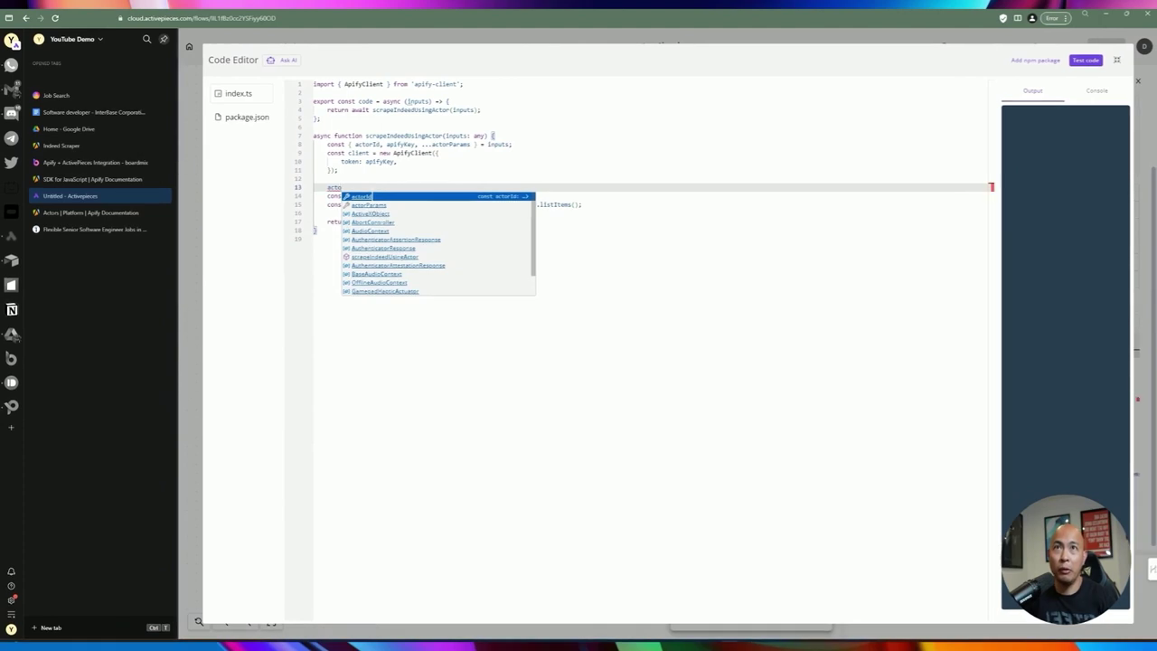
pyautogui.press('Tab')
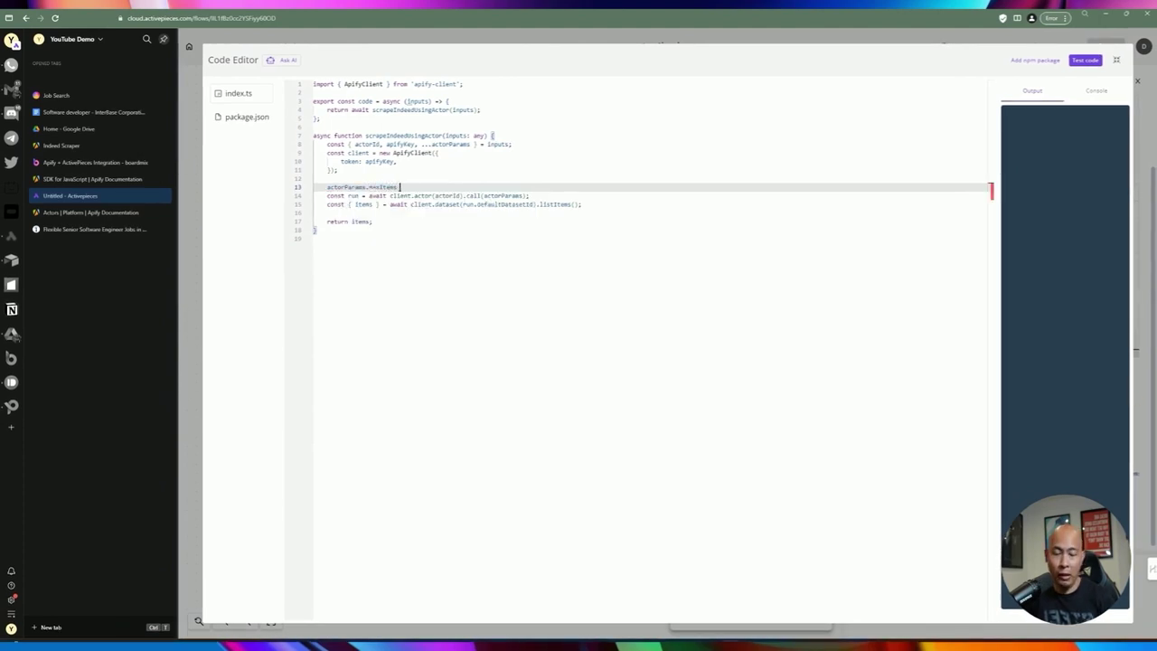
pyautogui.write('.maxItems = Number')
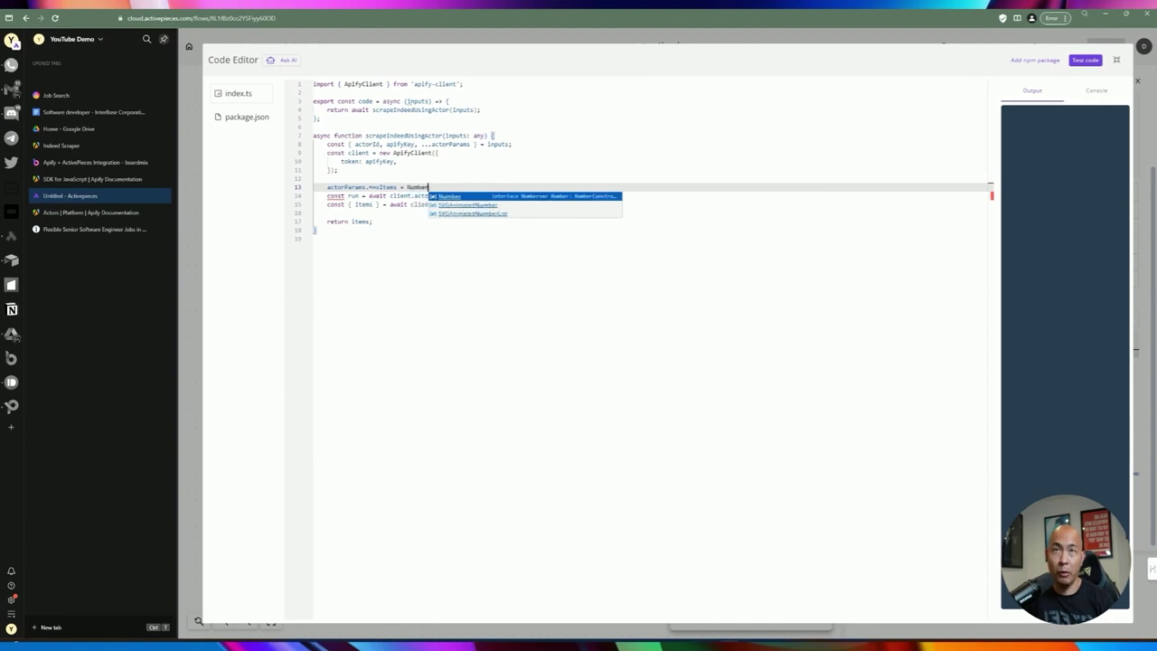
pyautogui.write('(actor')
pyautogui.write('Params.')
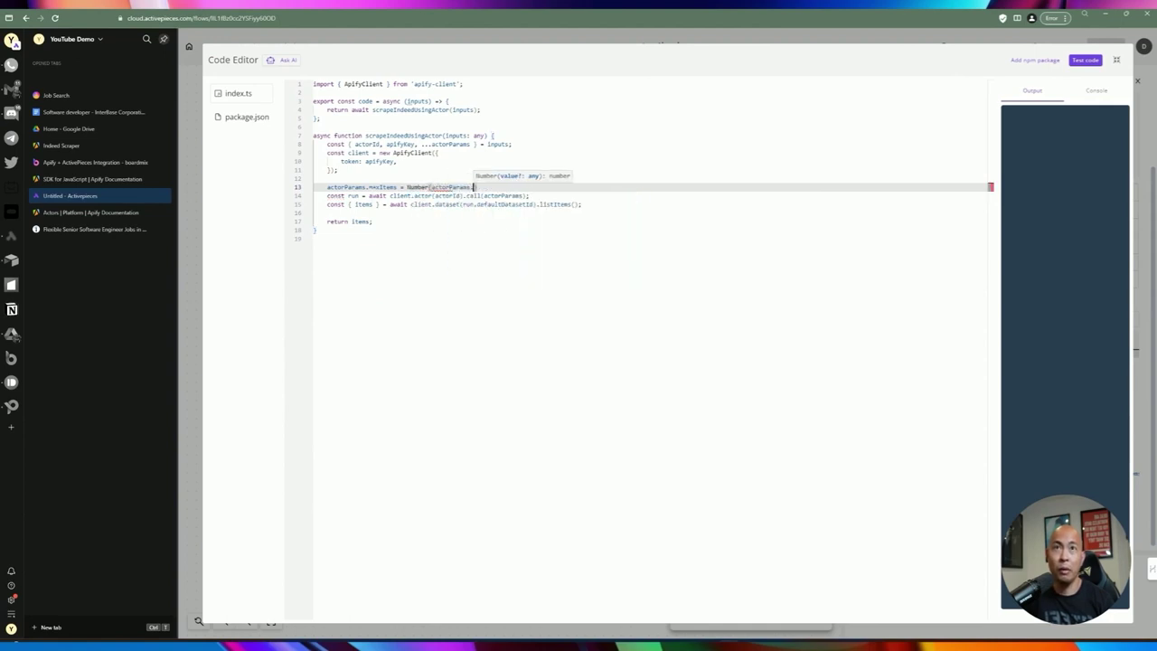
pyautogui.write('maxItems')
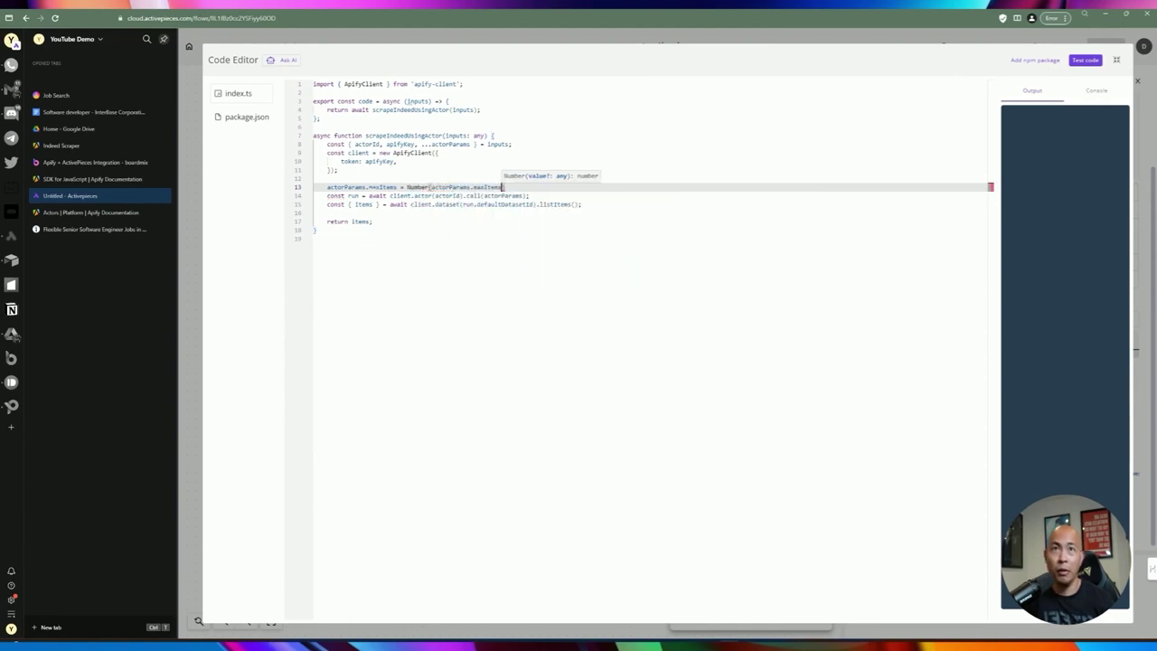
pyautogui.write(');')
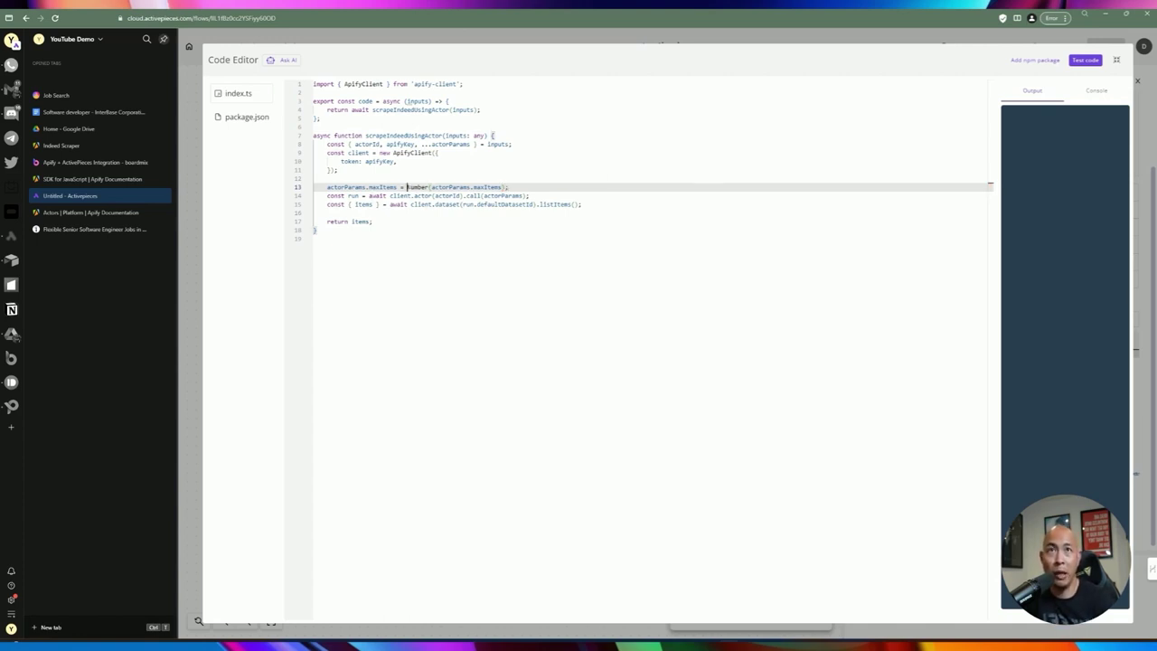
pyautogui.moveTo(406, 187); pyautogui.dragTo(449, 187)
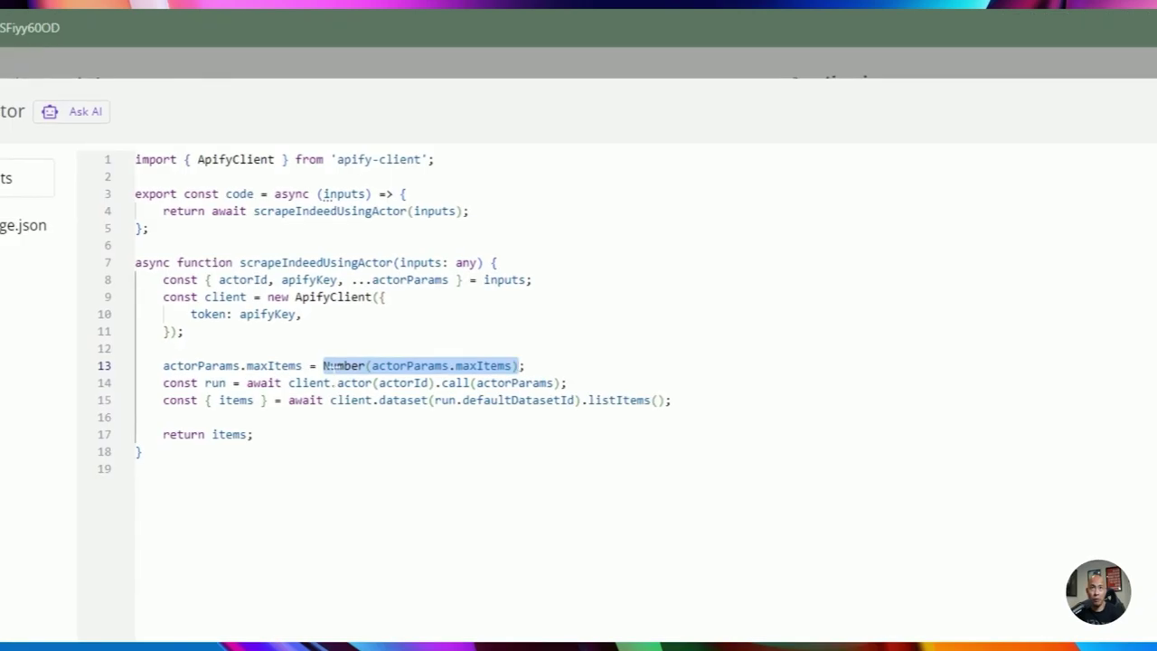
pyautogui.click(362, 330)
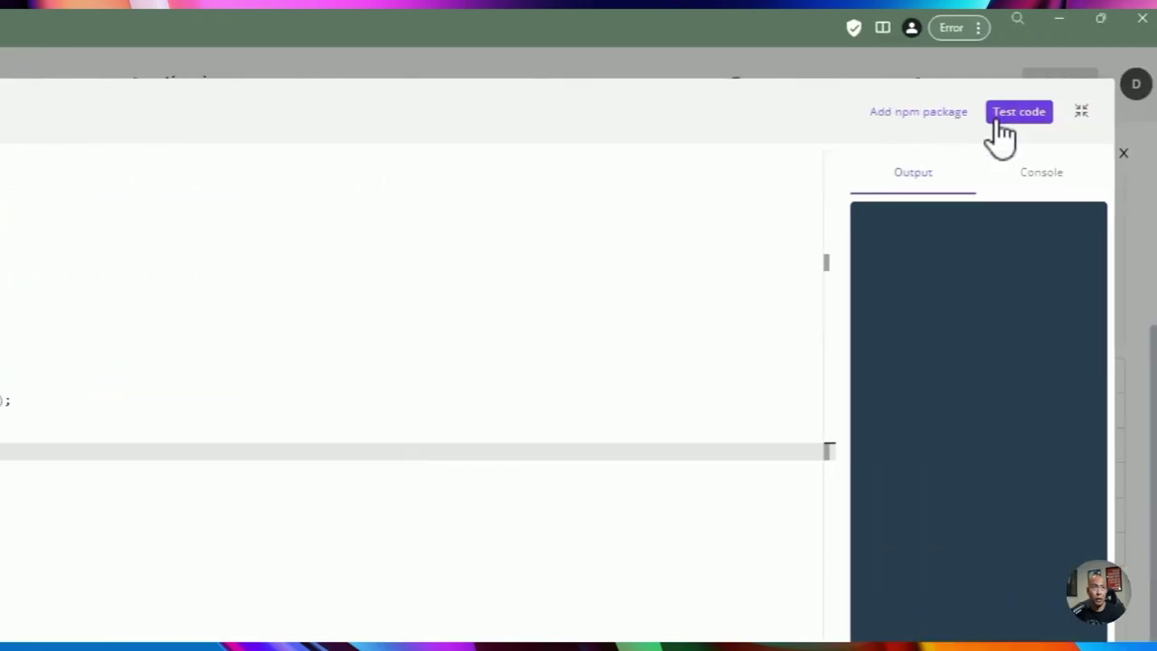
# Test the code, read through the returned job listings, and leave the full-screen code editor.
pyautogui.click(1003, 116)
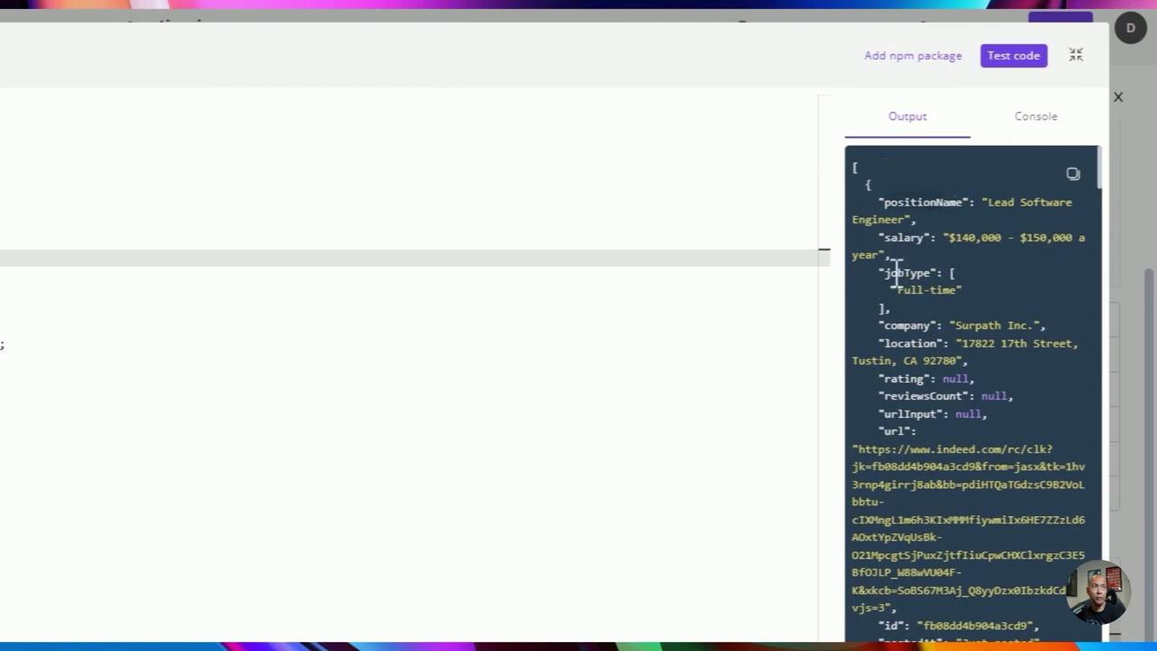
pyautogui.scroll(-4, 931, 343)
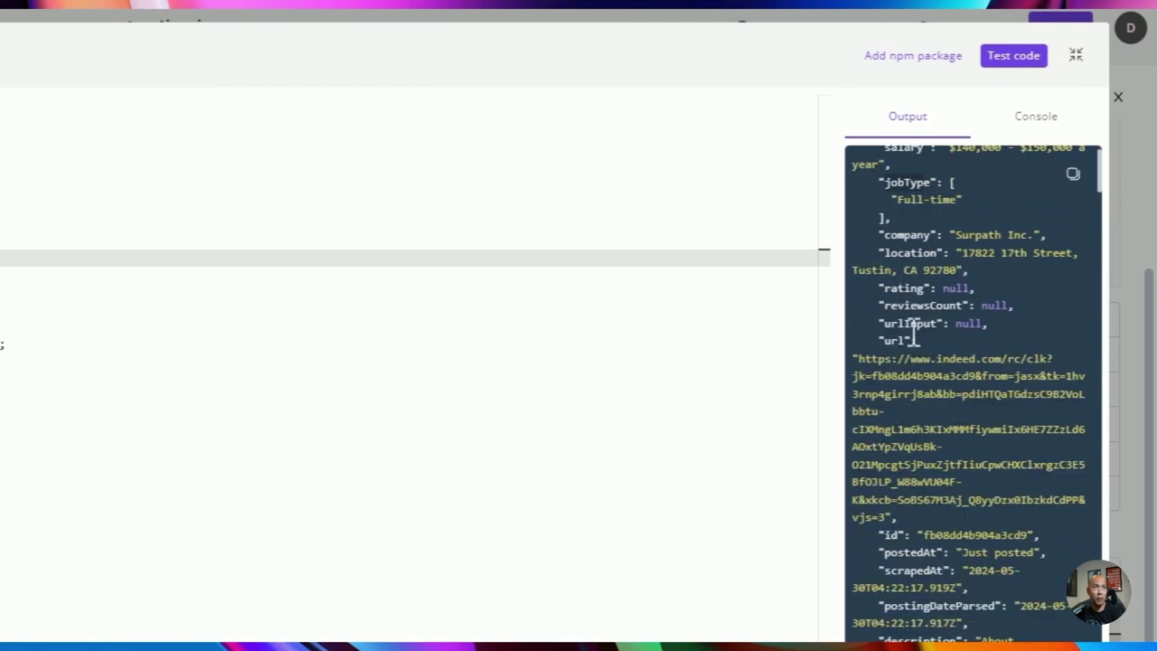
pyautogui.scroll(-5, 911, 217)
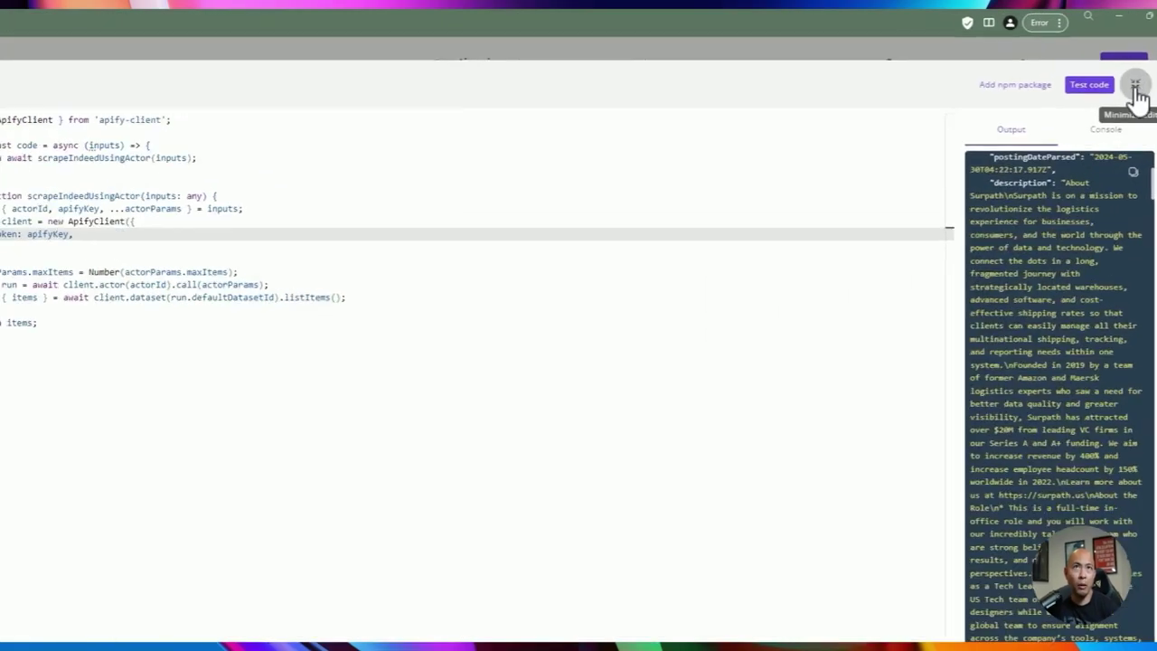
pyautogui.click(1117, 66)
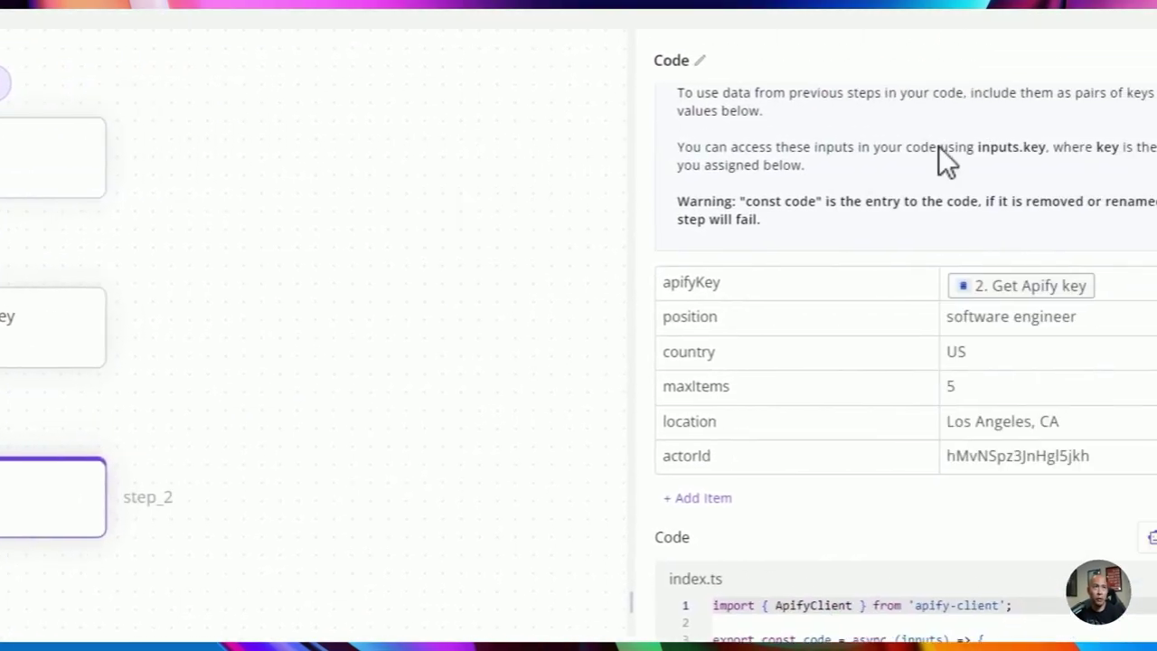
# Rename the code step to "Run Apify actor".
pyautogui.click(596, 149)
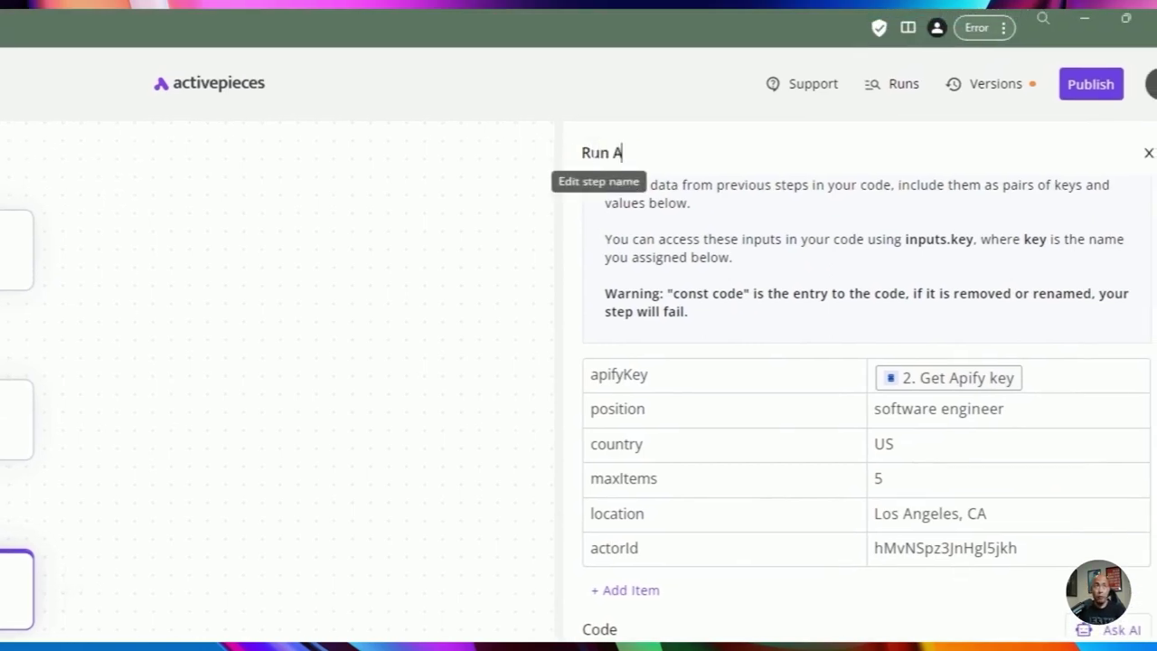
pyautogui.write('Run Apify actor')
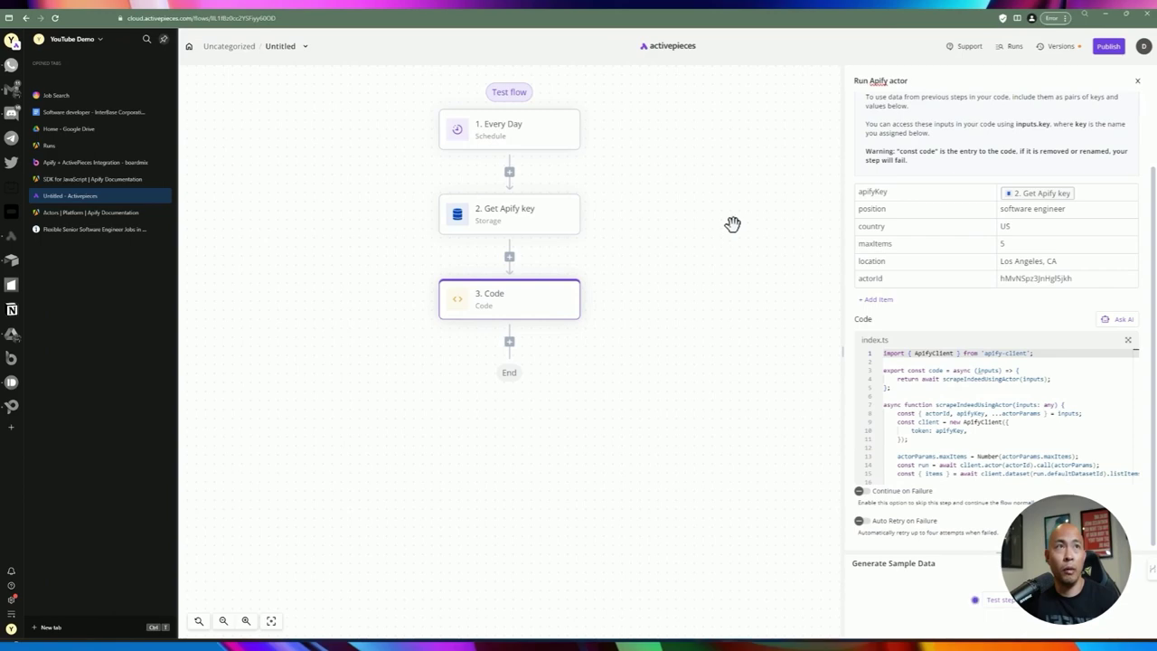
pyautogui.press('Return')
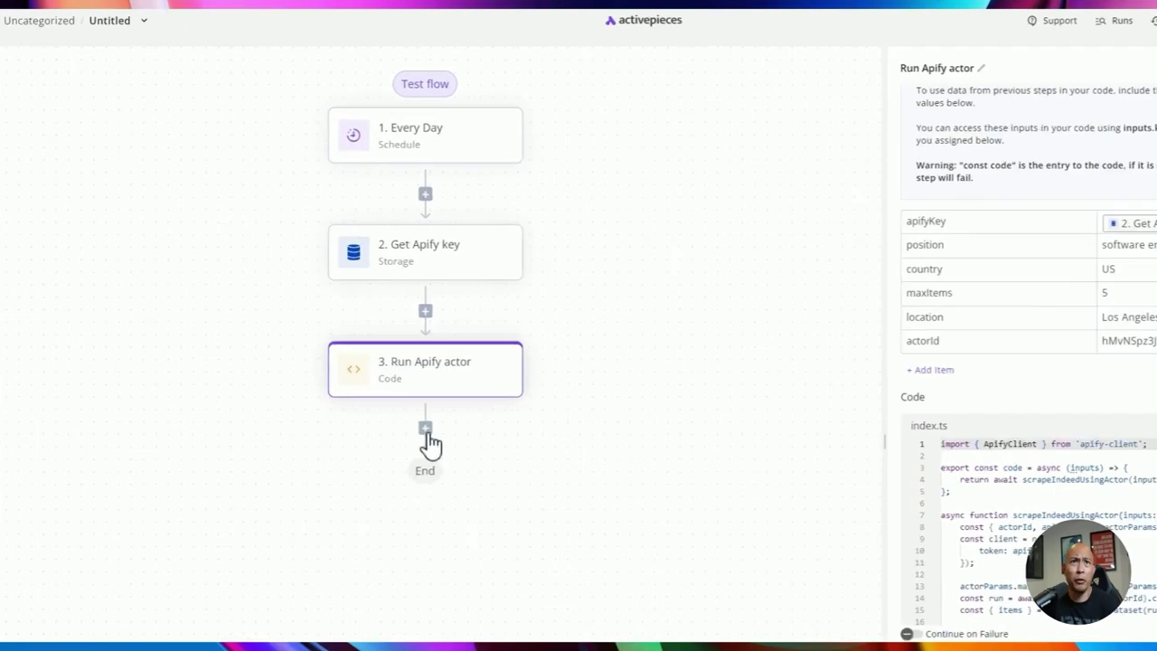
# Add a Loop on Items step after Run Apify actor and look up that step's data for the loop's Items input.
pyautogui.click(509, 342)
pyautogui.write('lop')
pyautogui.click(769, 330)
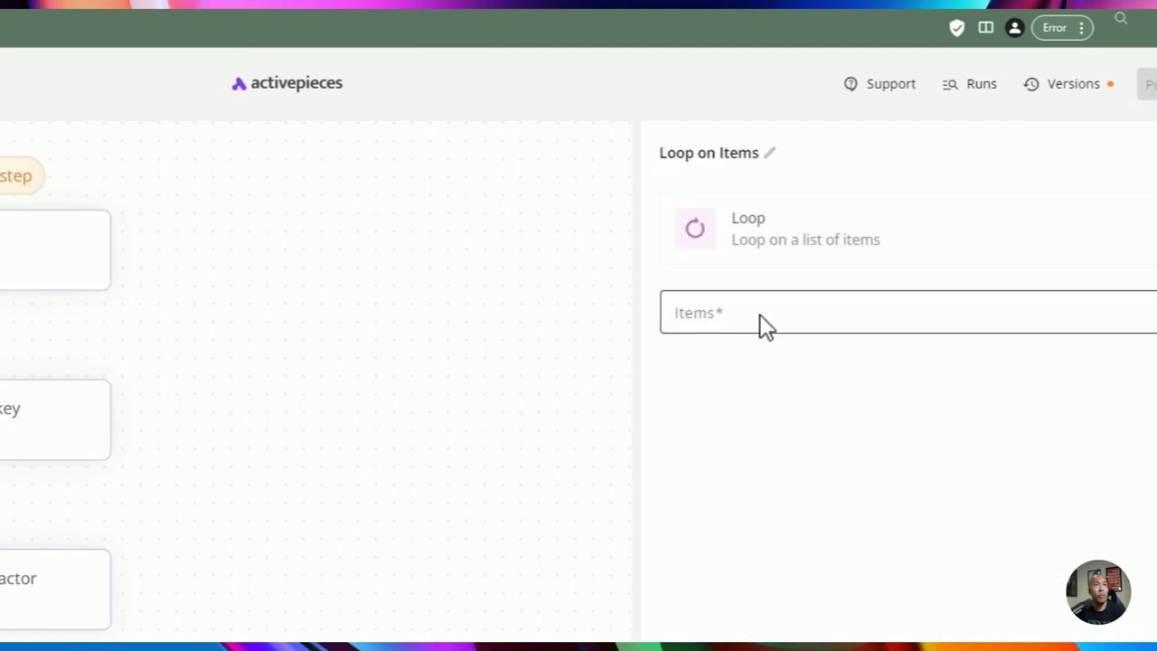
pyautogui.click(760, 323)
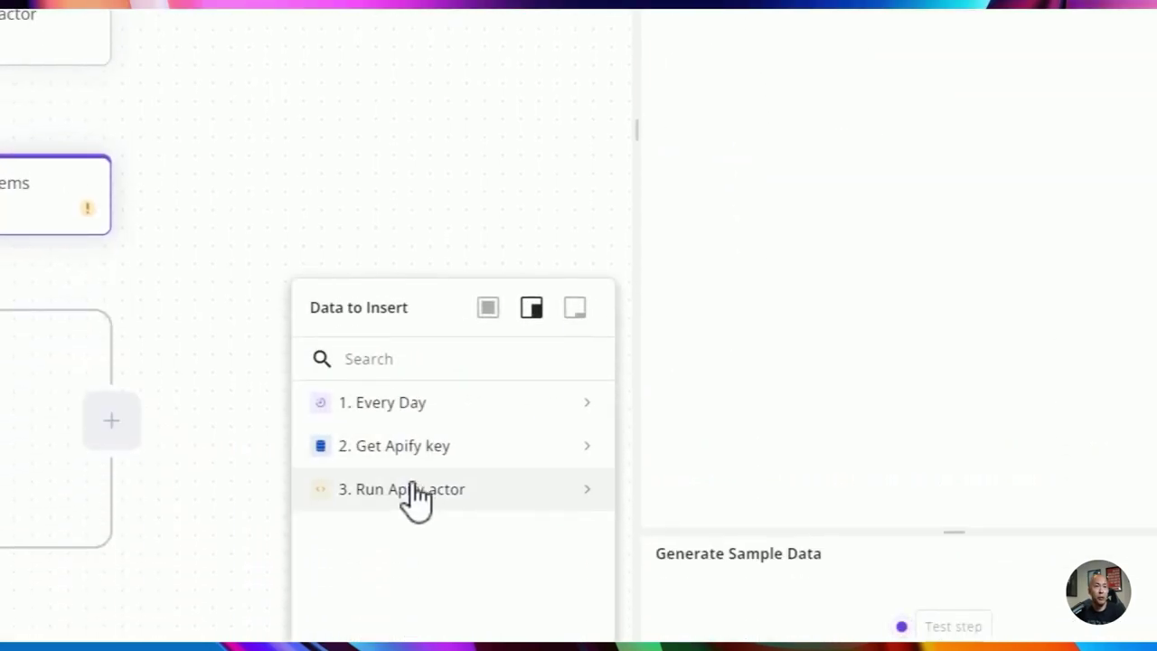
pyautogui.click(504, 500)
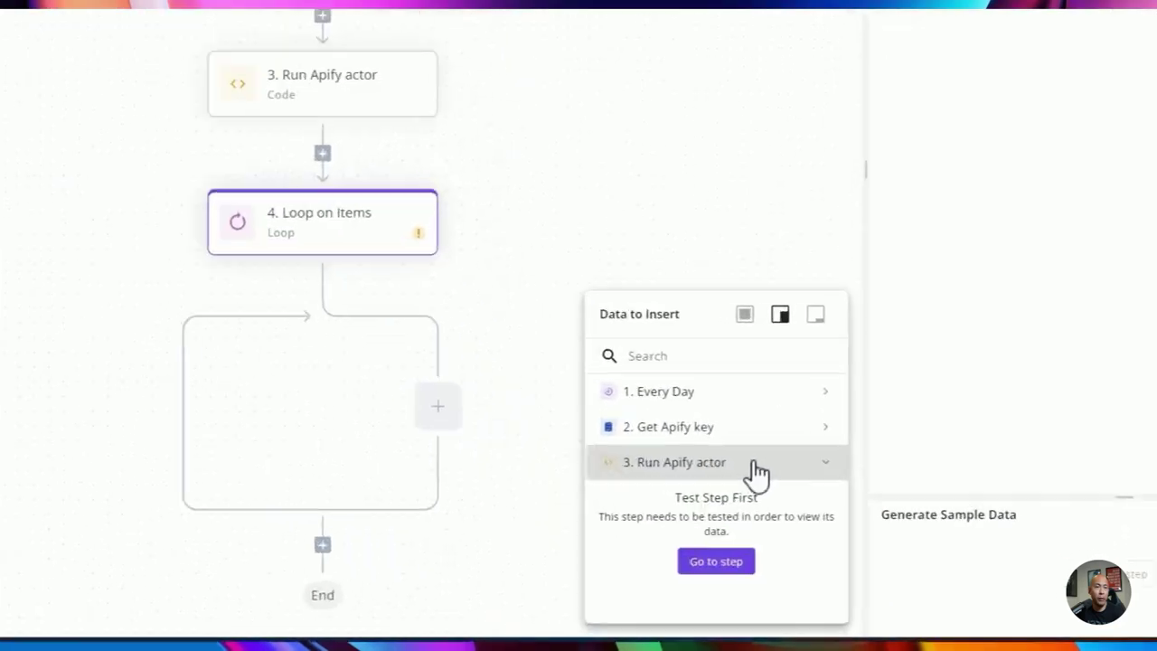
# Test the Run Apify actor step to generate sample data, and open the newly started Indeed Scraper run in the Apify console.
pyautogui.click(424, 107)
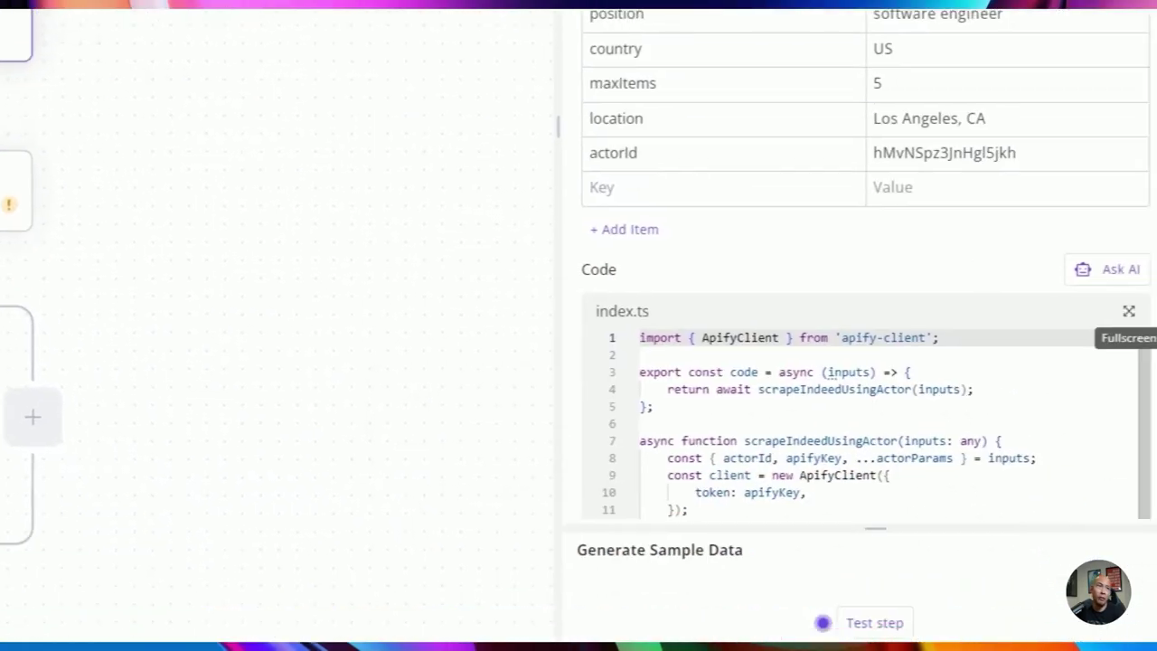
pyautogui.click(874, 623)
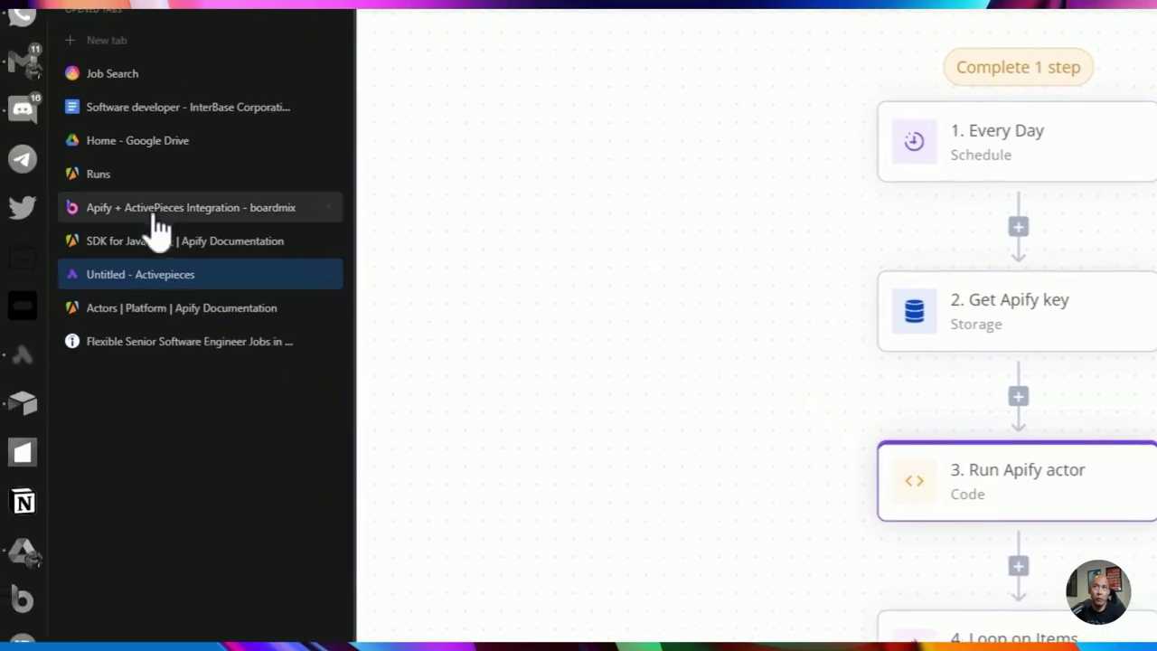
pyautogui.click(158, 217)
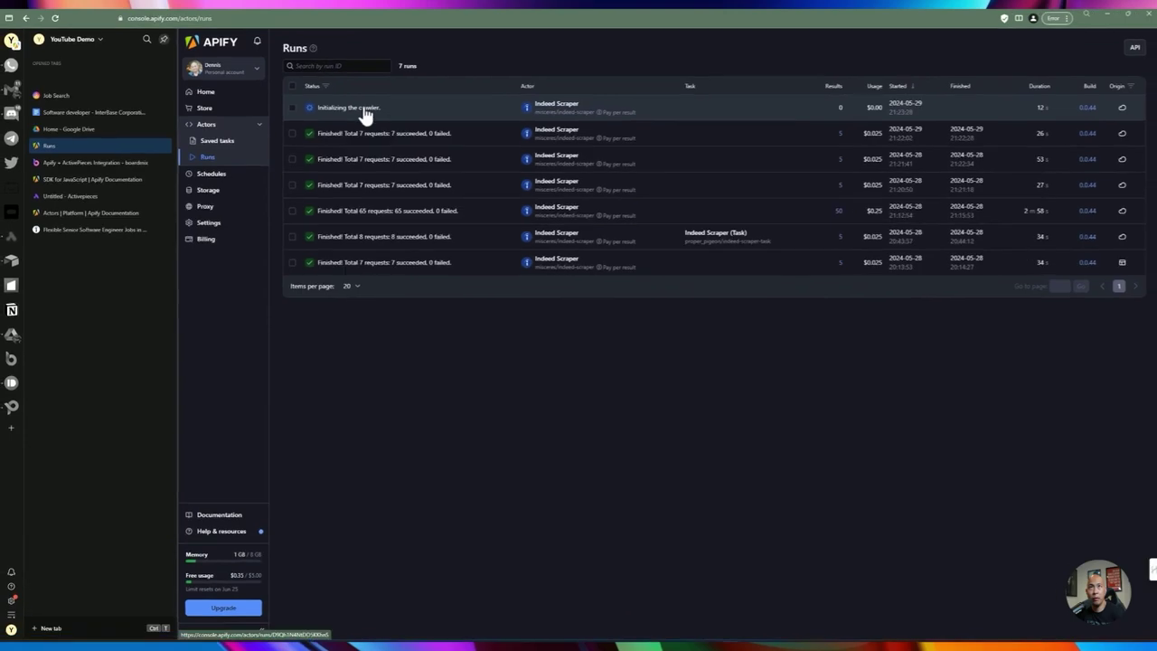
pyautogui.click(692, 185)
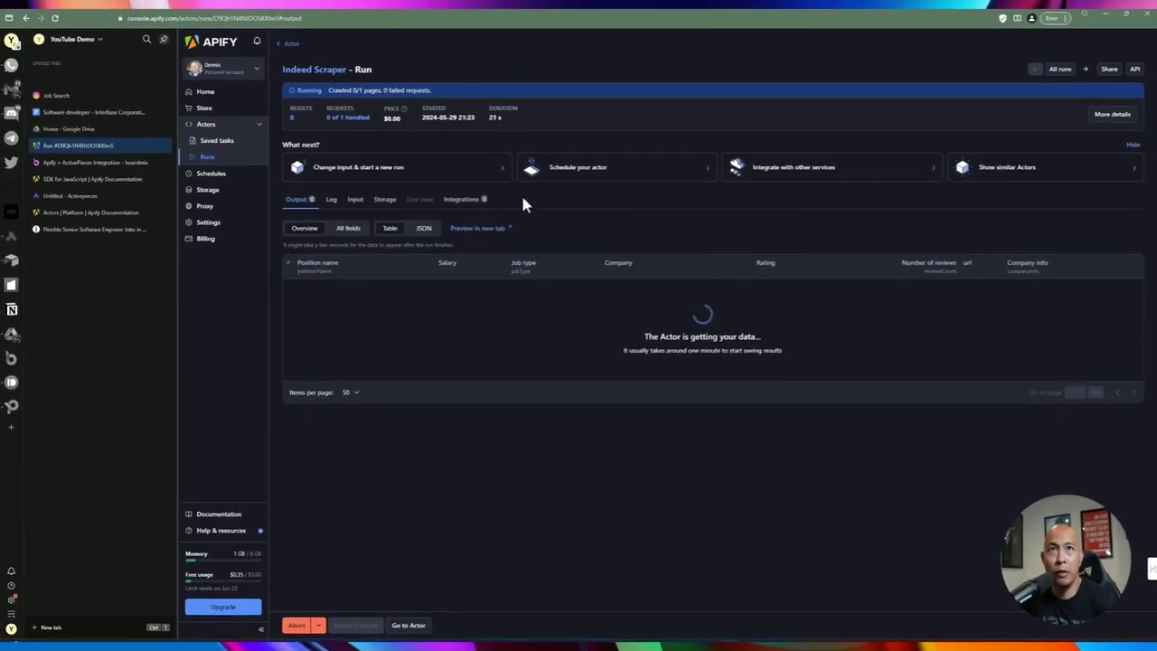
# Review the Indeed Scraper run's input, storage and price details in the Apify console.
pyautogui.click(356, 199)
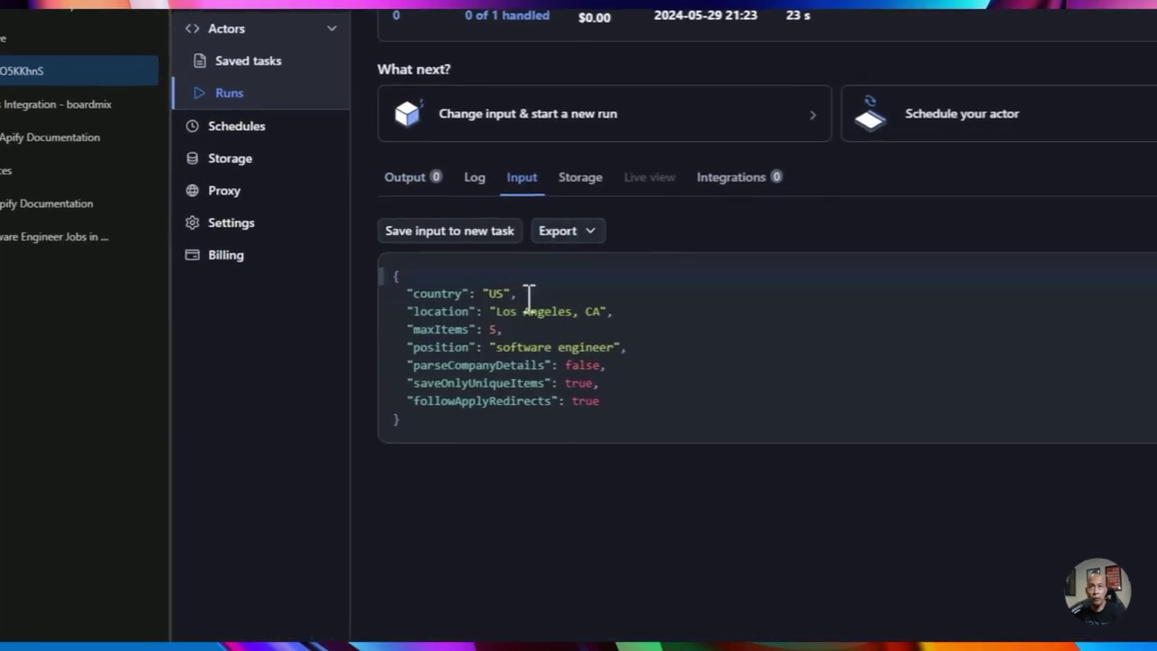
pyautogui.moveTo(527, 296); pyautogui.dragTo(620, 375)
pyautogui.click(624, 420)
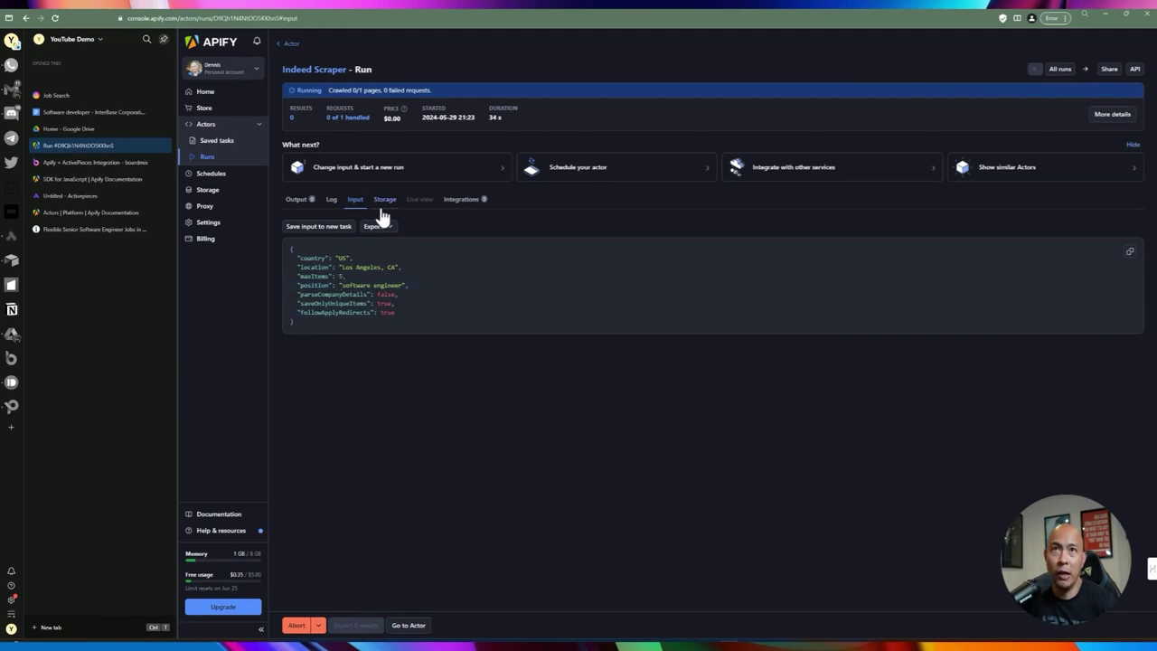
pyautogui.click(384, 202)
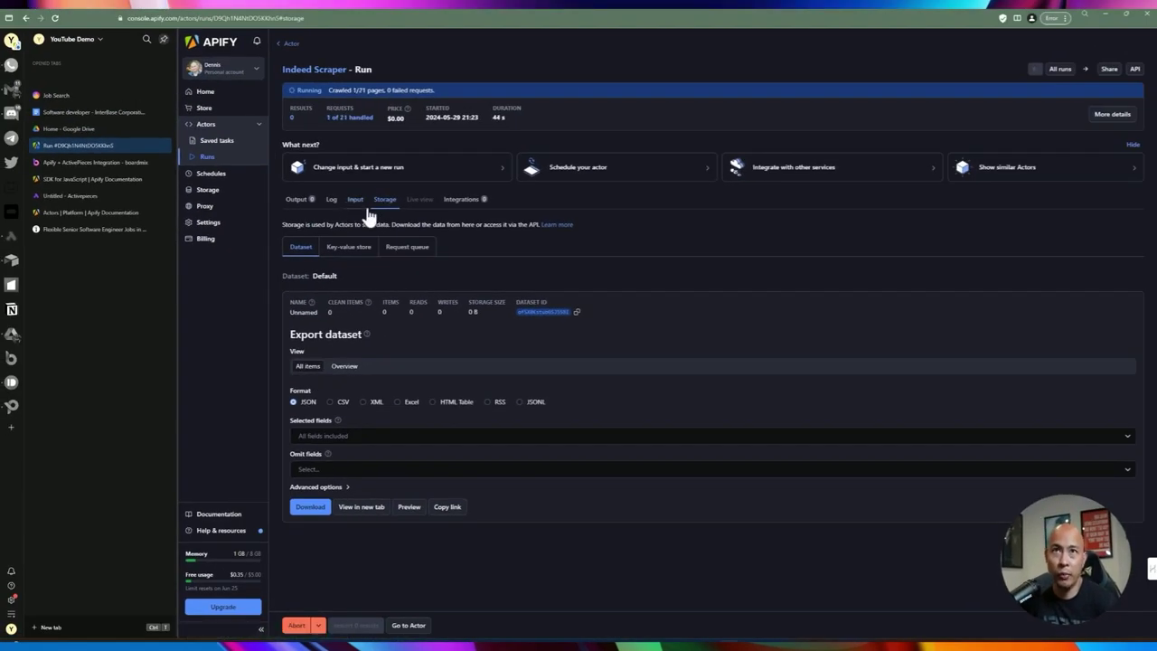
pyautogui.click(355, 200)
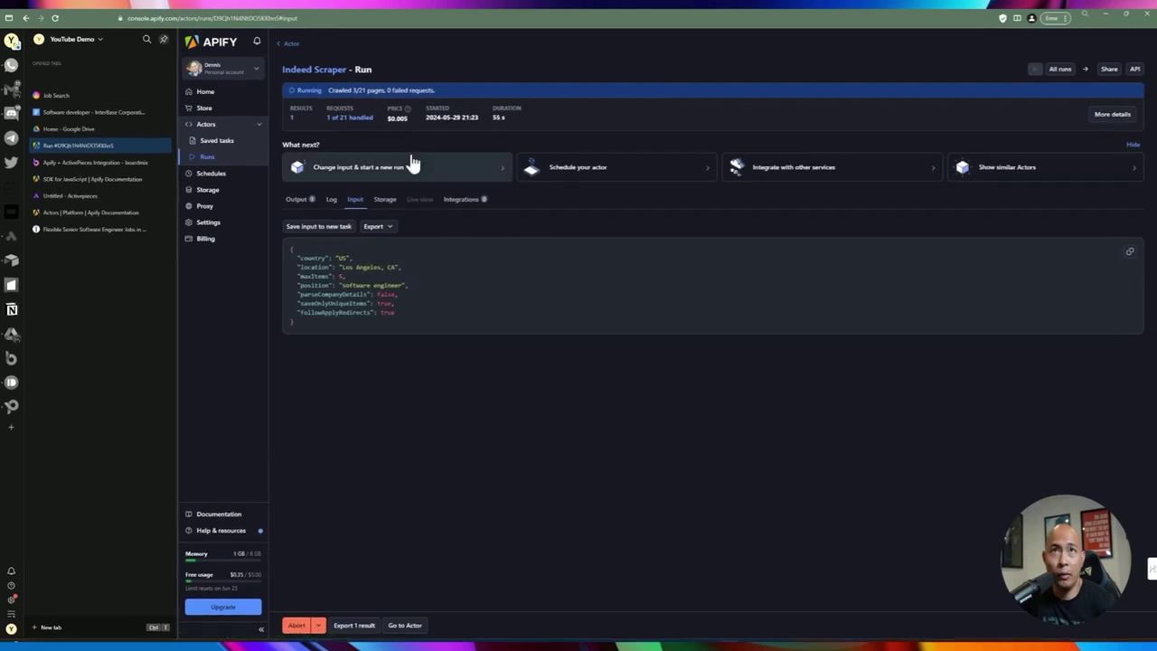
pyautogui.moveTo(406, 120); pyautogui.dragTo(398, 118)
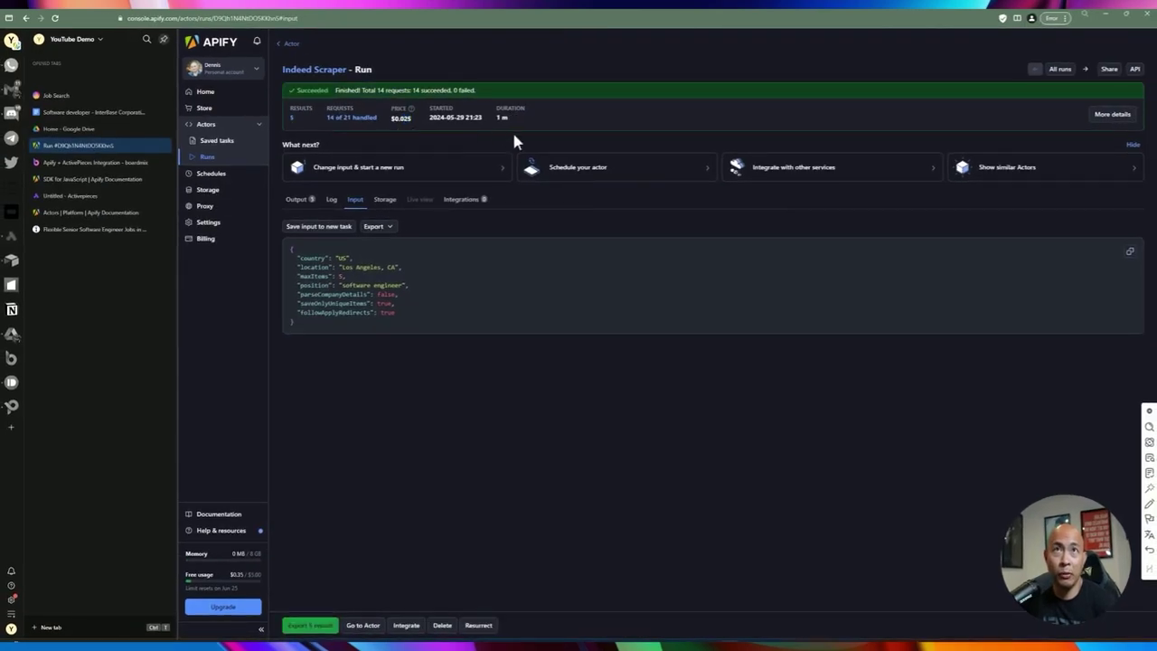
# Switch back to the Activepieces flow, widen the step details, and browse the job listings in the Run Apify actor test output.
pyautogui.click(70, 199)
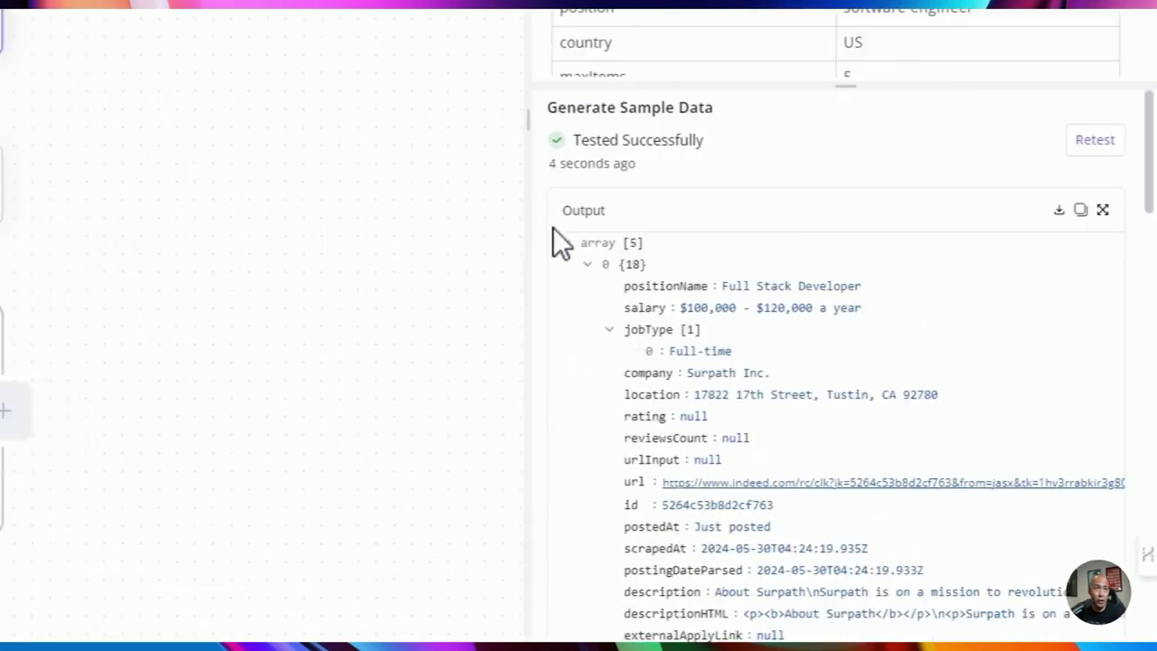
pyautogui.moveTo(528, 156); pyautogui.dragTo(237, 154)
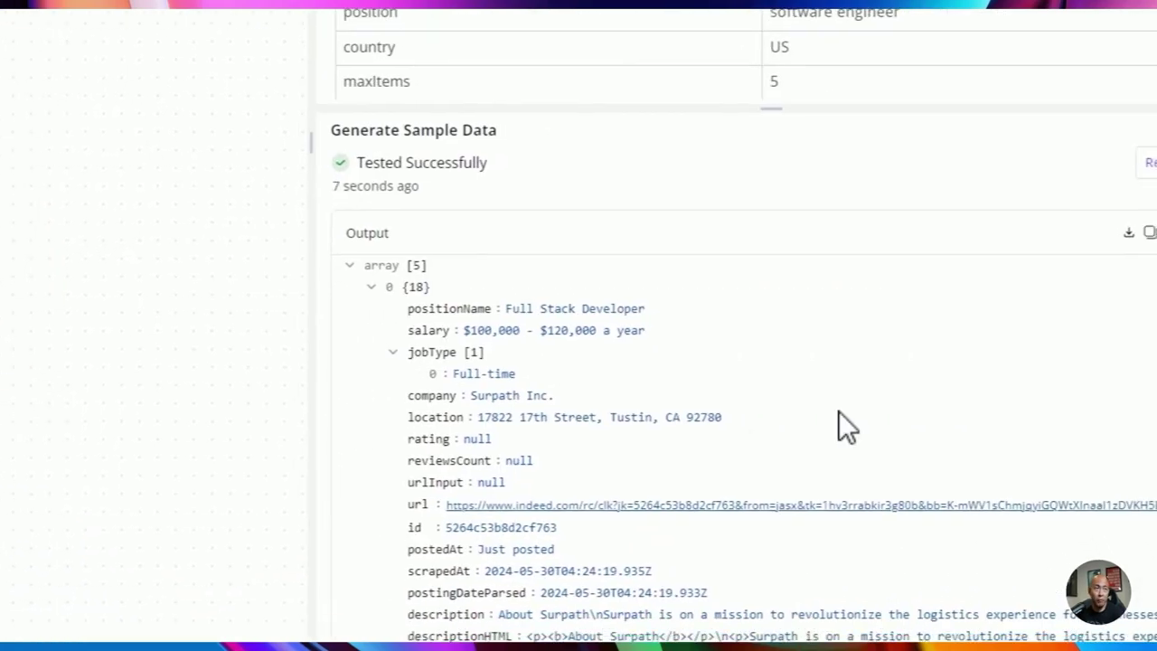
pyautogui.scroll(-3, 768, 422)
pyautogui.scroll(3, 839, 416)
pyautogui.click(722, 422)
pyautogui.click(720, 432)
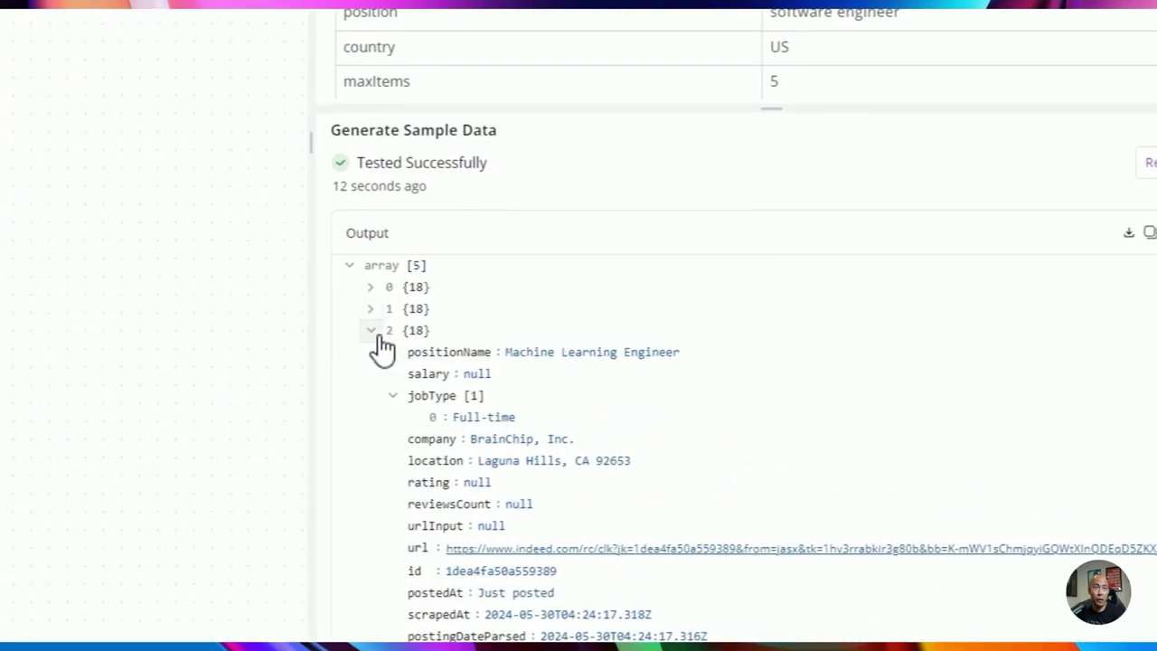
pyautogui.click(720, 443)
pyautogui.click(371, 351)
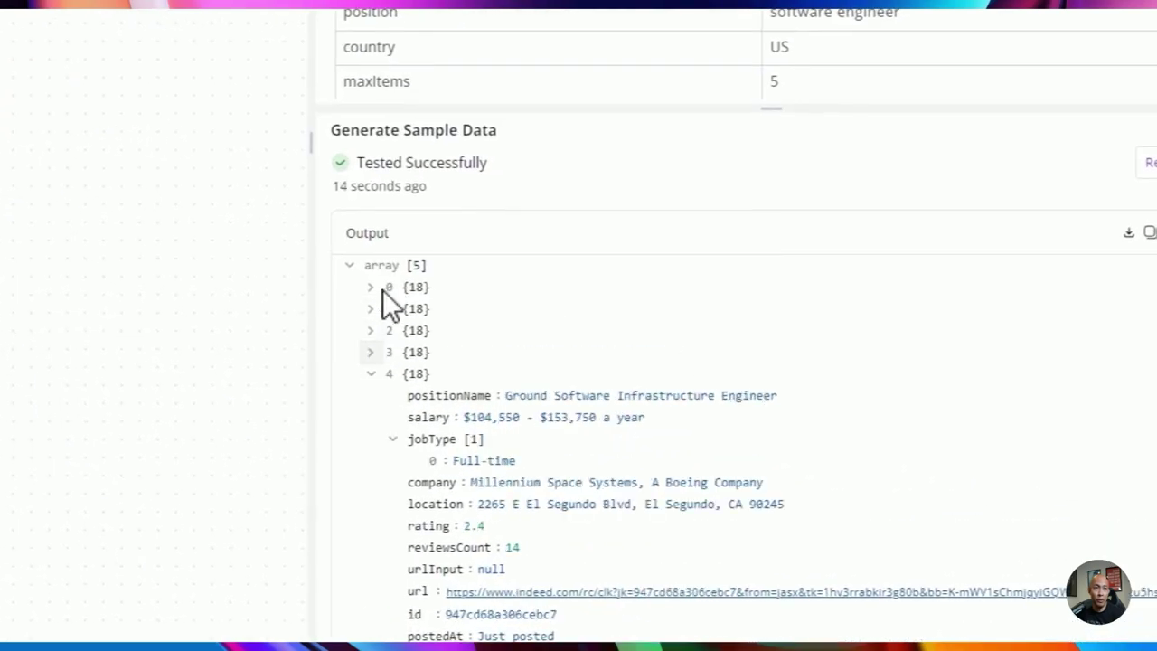
# Examine the fields of the first job listing in the test output, including its description and search input.
pyautogui.click(372, 287)
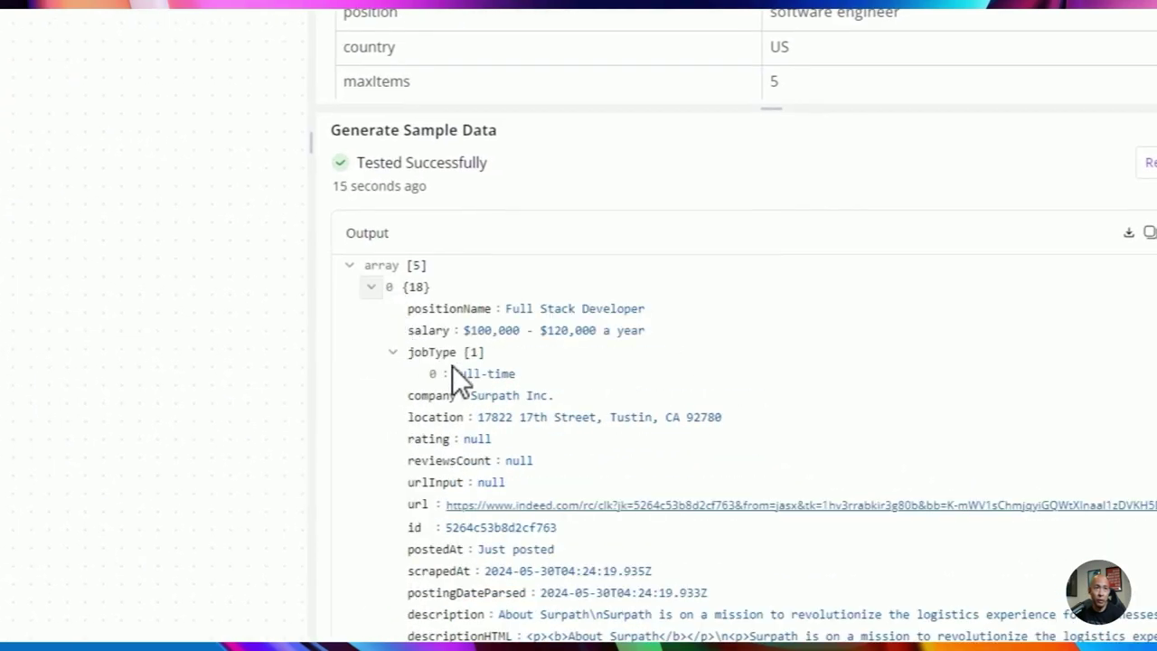
pyautogui.click(392, 352)
pyautogui.scroll(-3, 441, 417)
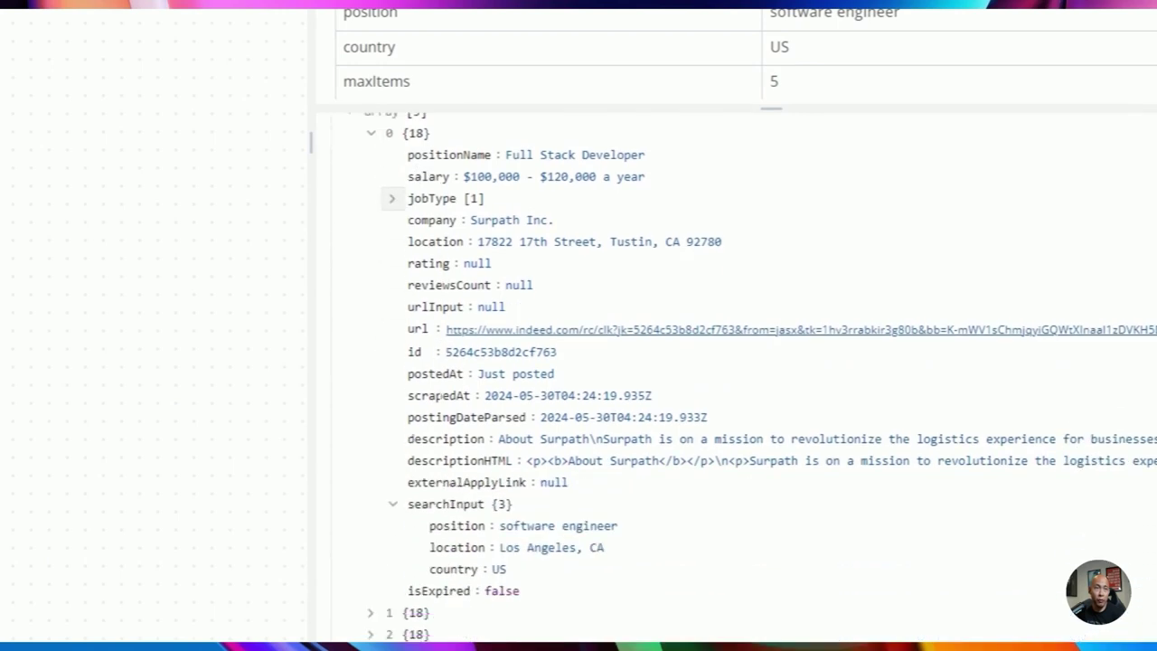
pyautogui.scroll(-1, 441, 418)
pyautogui.moveTo(421, 412); pyautogui.dragTo(582, 433)
pyautogui.click(582, 433)
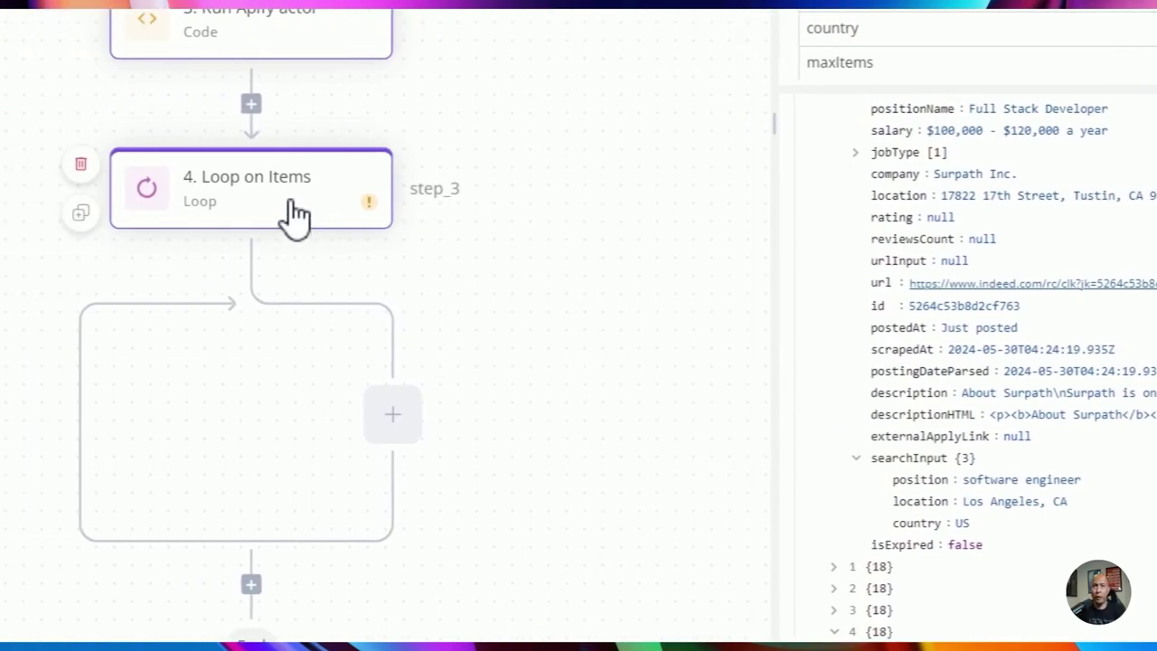
# Set the Loop on Items step's Items to the Run Apify actor output, and test the loop step.
pyautogui.click(297, 215)
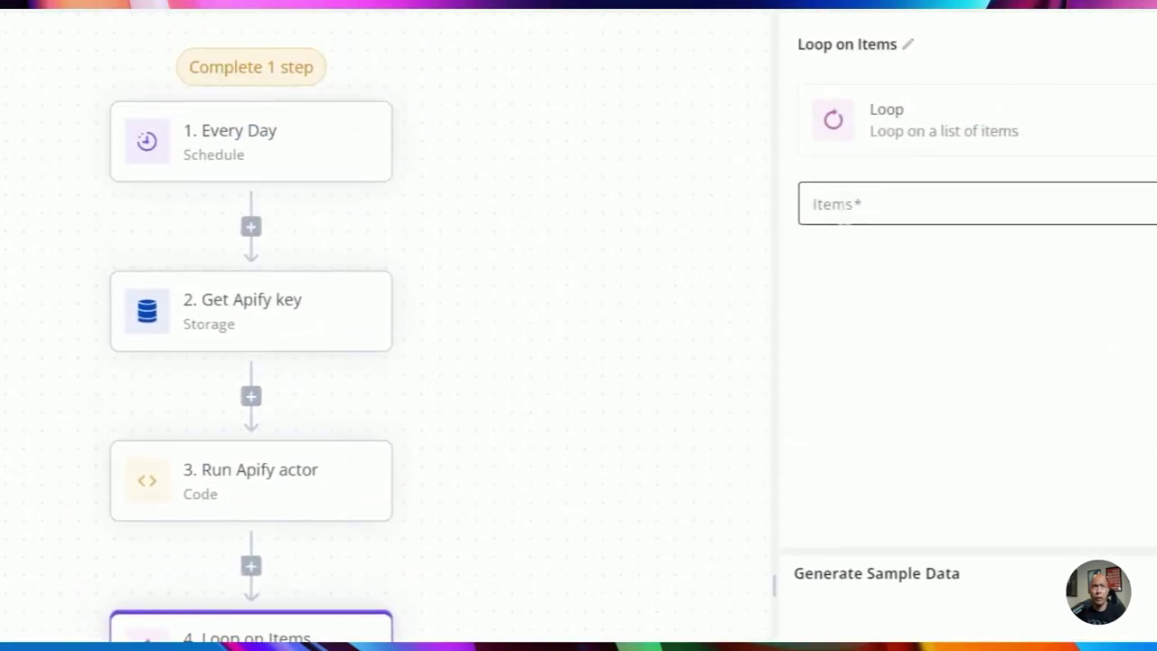
pyautogui.click(837, 201)
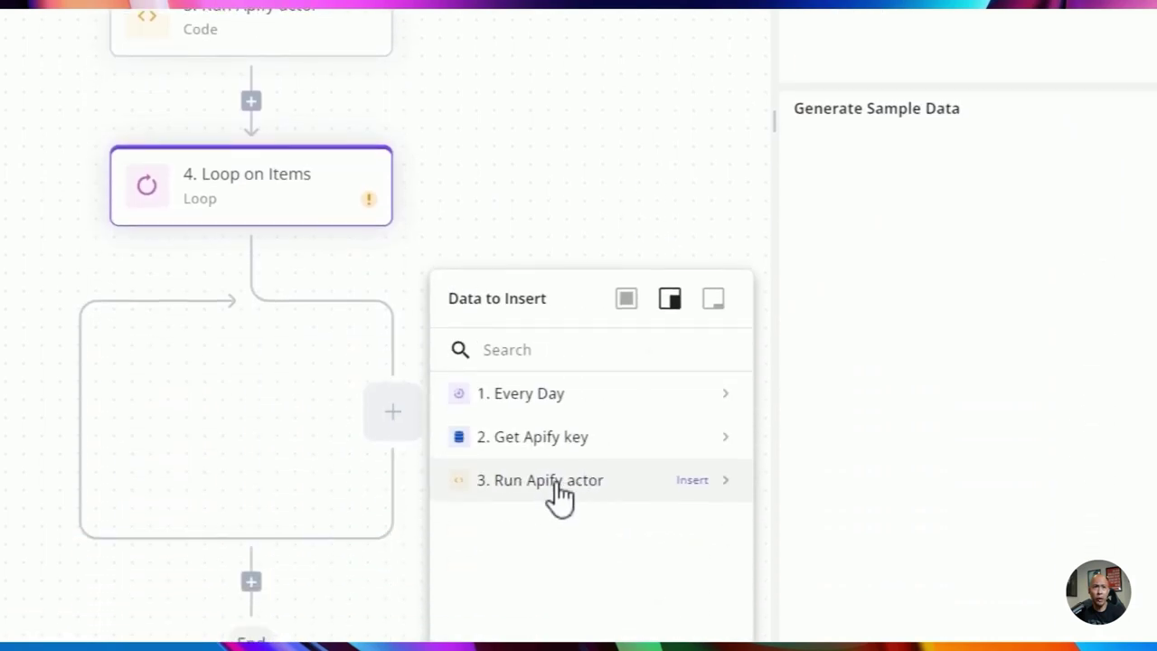
pyautogui.click(570, 492)
pyautogui.scroll(-1, 553, 479)
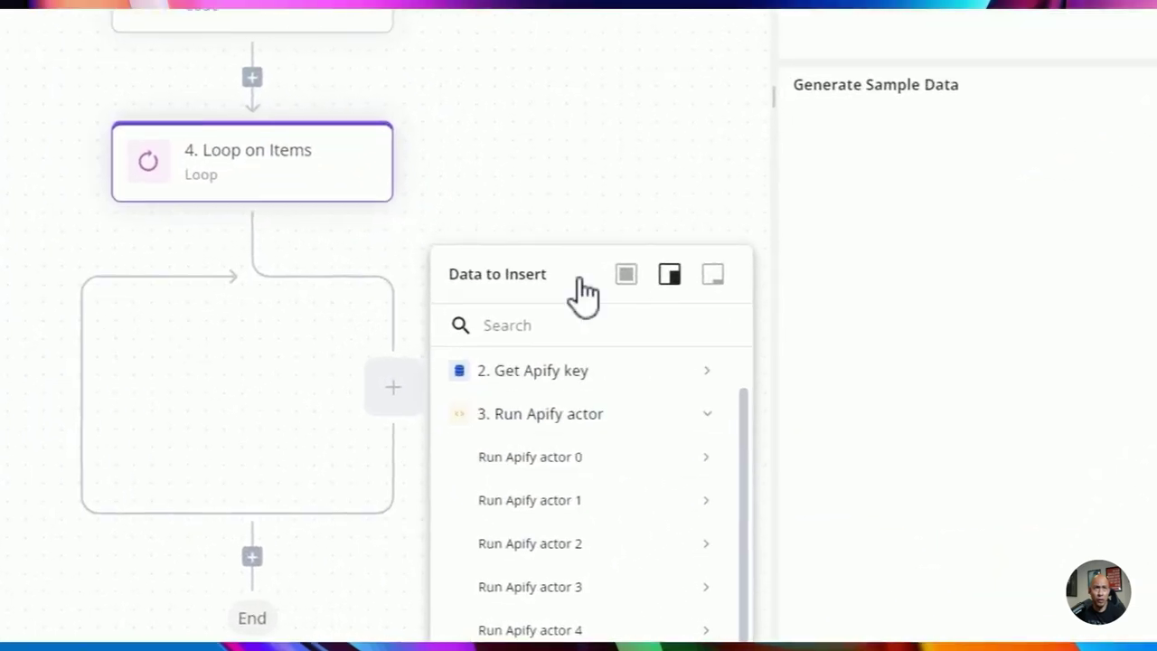
pyautogui.click(836, 226)
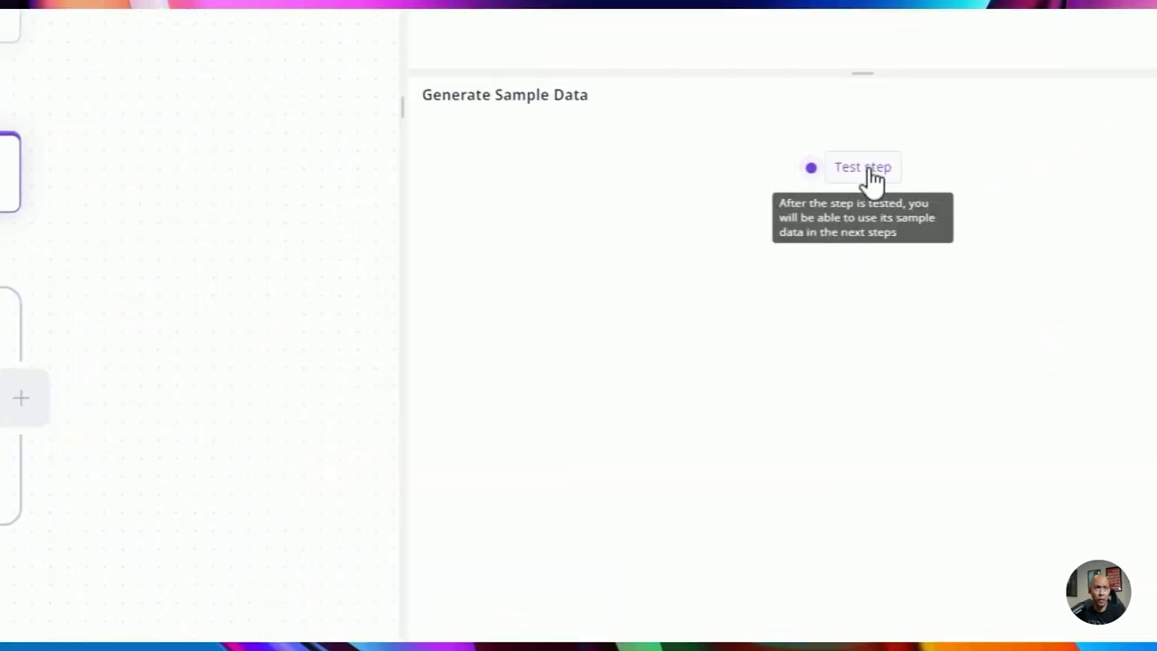
pyautogui.click(873, 178)
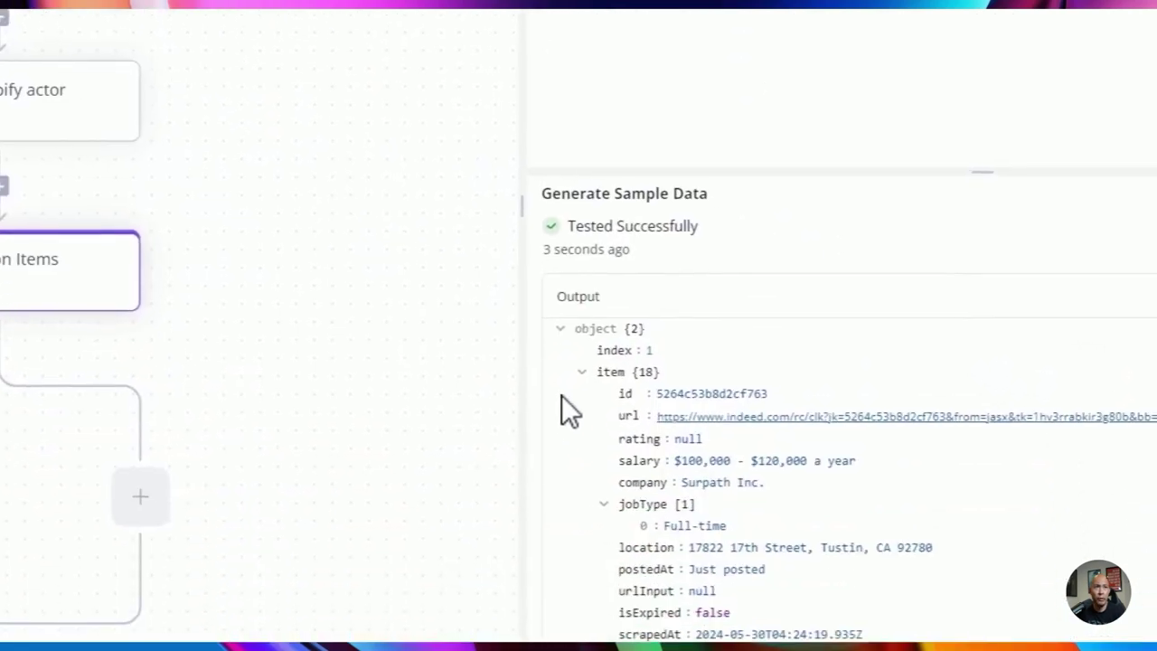
pyautogui.click(582, 372)
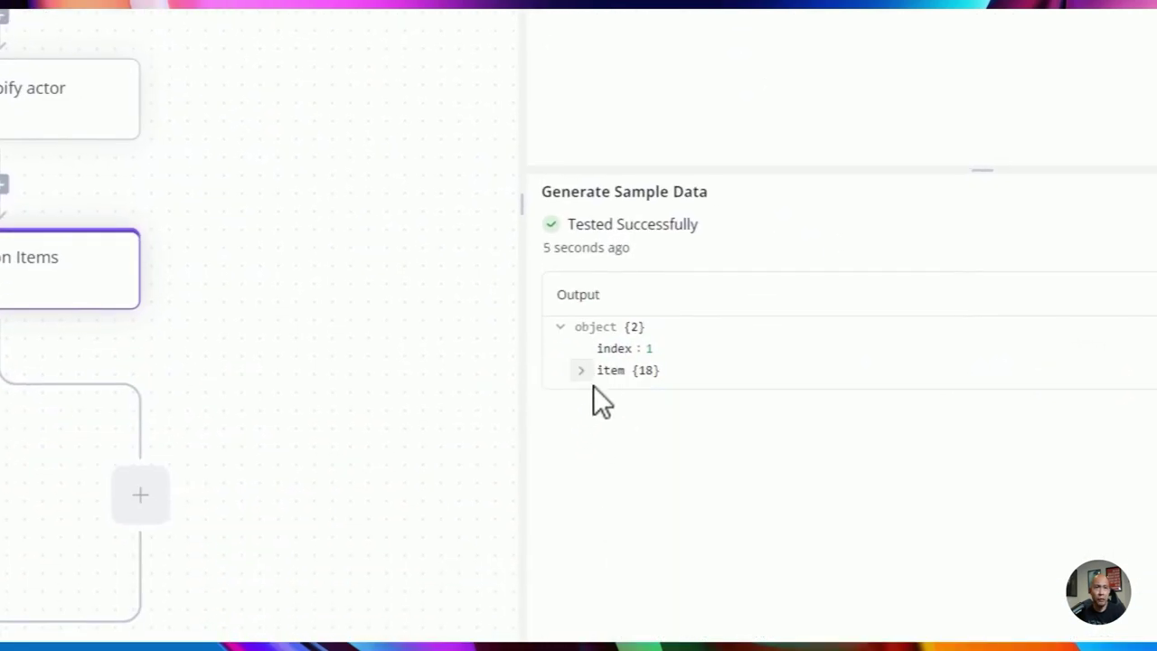
# Add a Straico step with the Ask AI action inside the loop.
pyautogui.moveTo(177, 380); pyautogui.dragTo(230, 158)
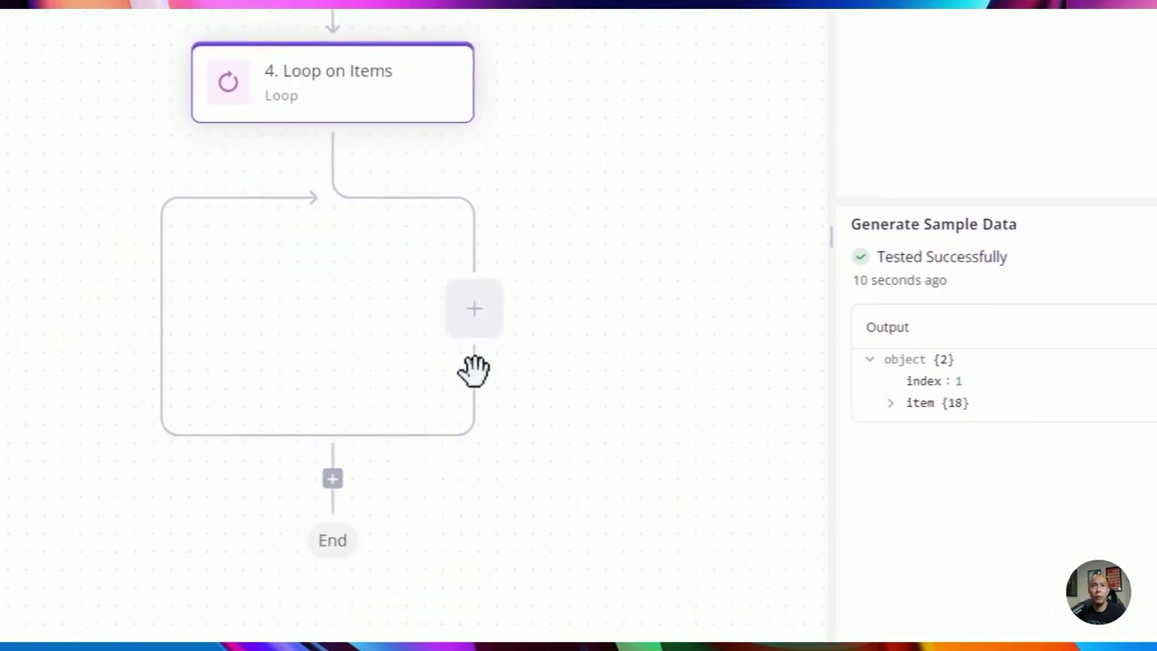
pyautogui.click(474, 310)
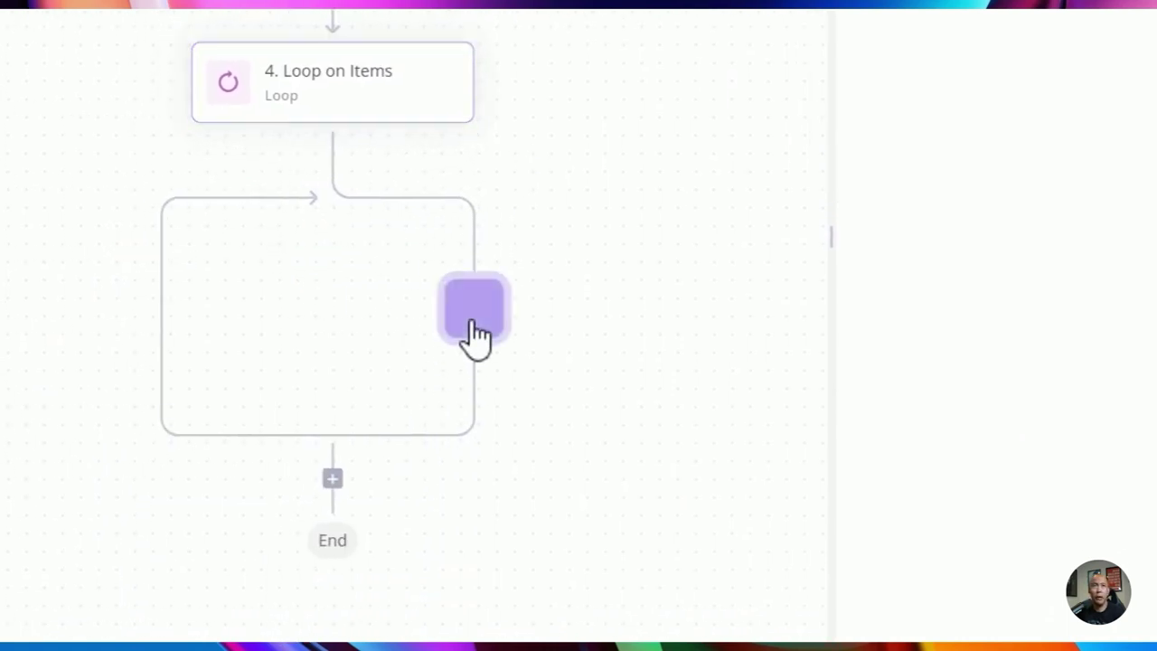
pyautogui.write('s')
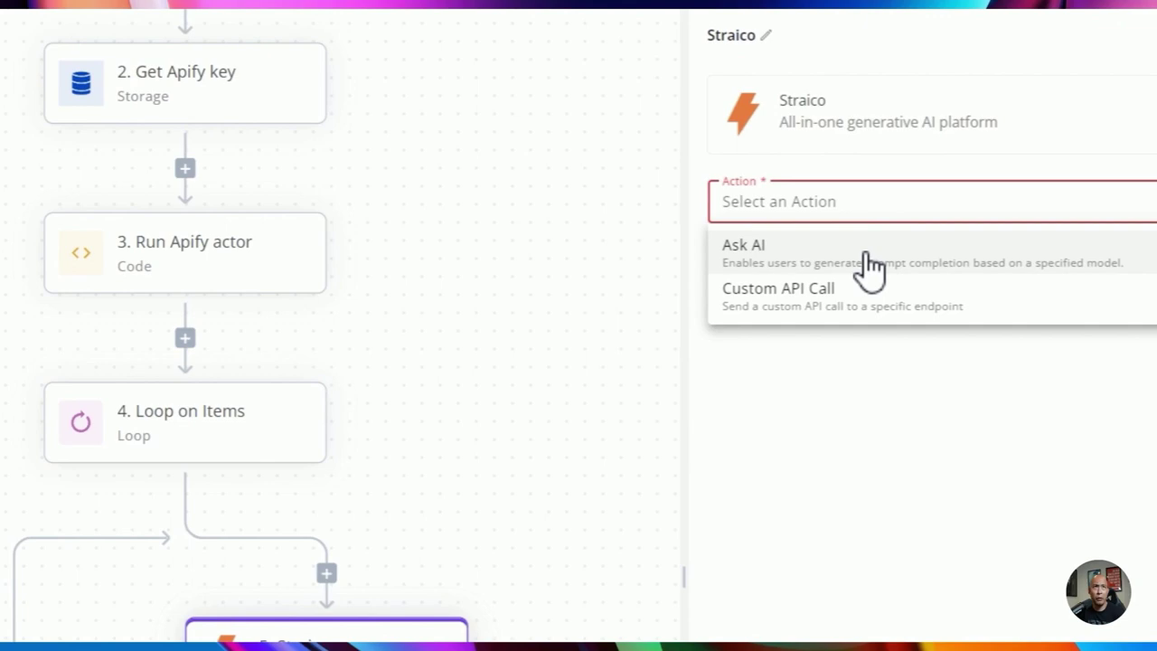
pyautogui.click(868, 262)
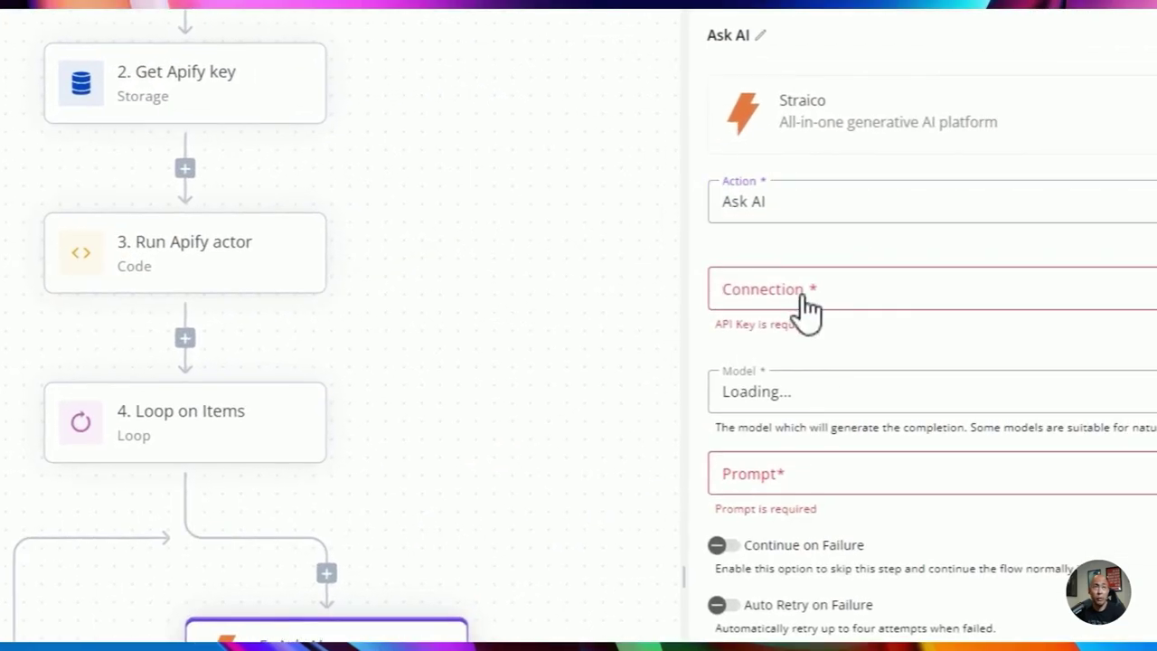
# Set the Ask AI step's connection to straico and its model to OpenAI: GPT-4o.
pyautogui.click(807, 307)
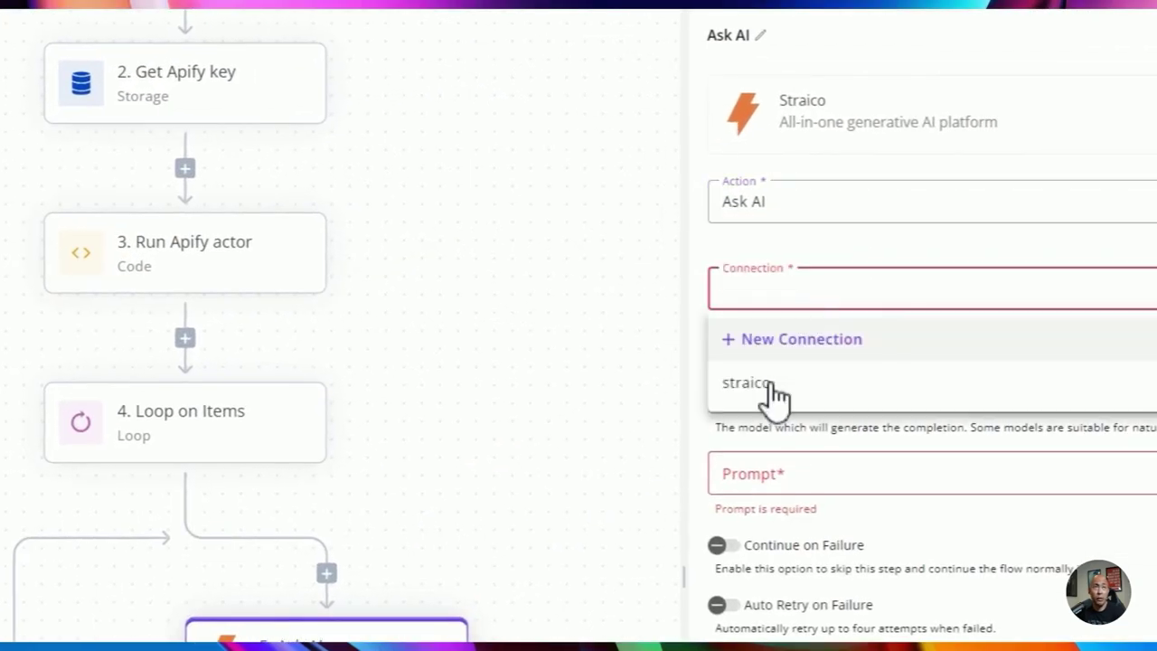
pyautogui.click(772, 398)
pyautogui.click(795, 384)
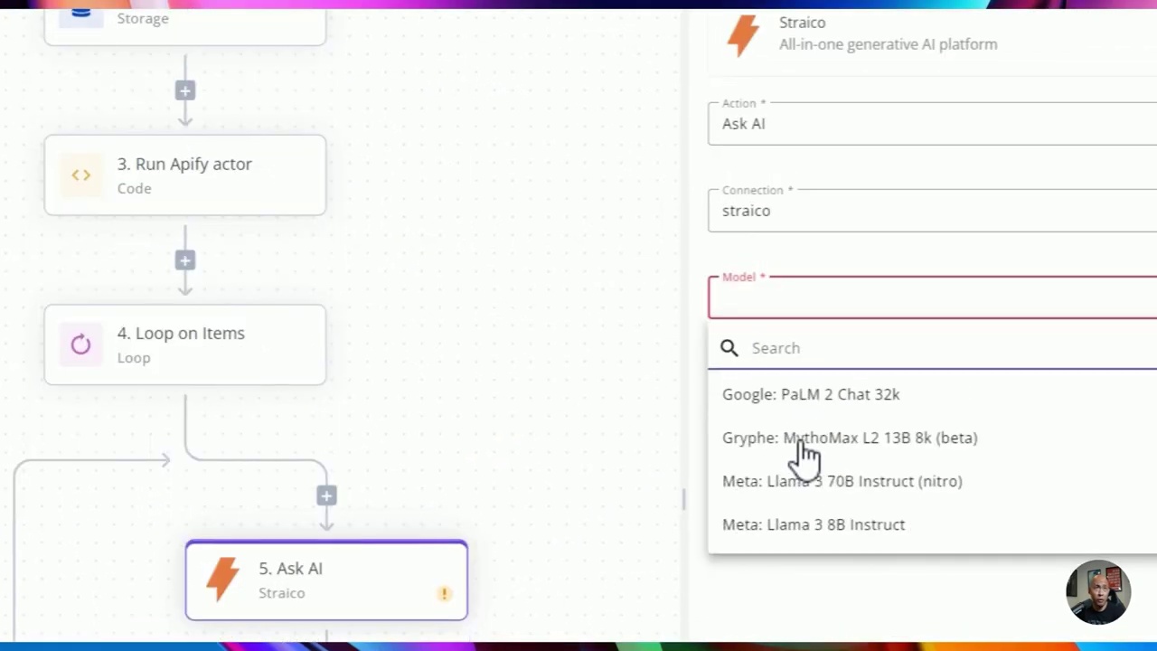
pyautogui.scroll(-5, 801, 461)
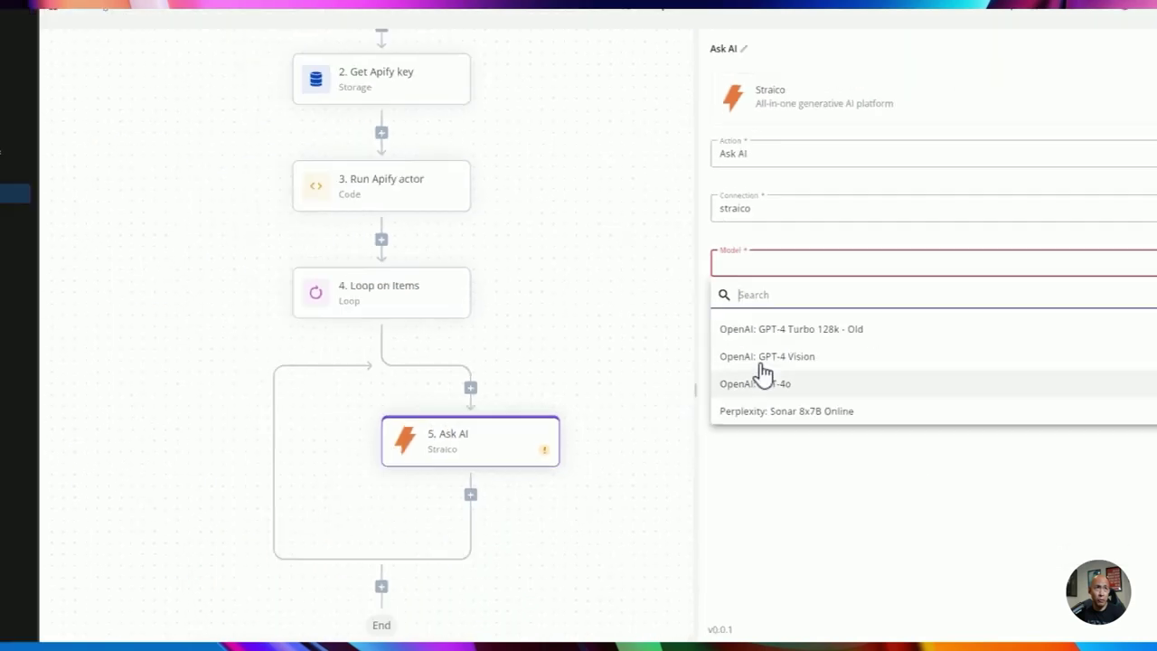
pyautogui.click(796, 489)
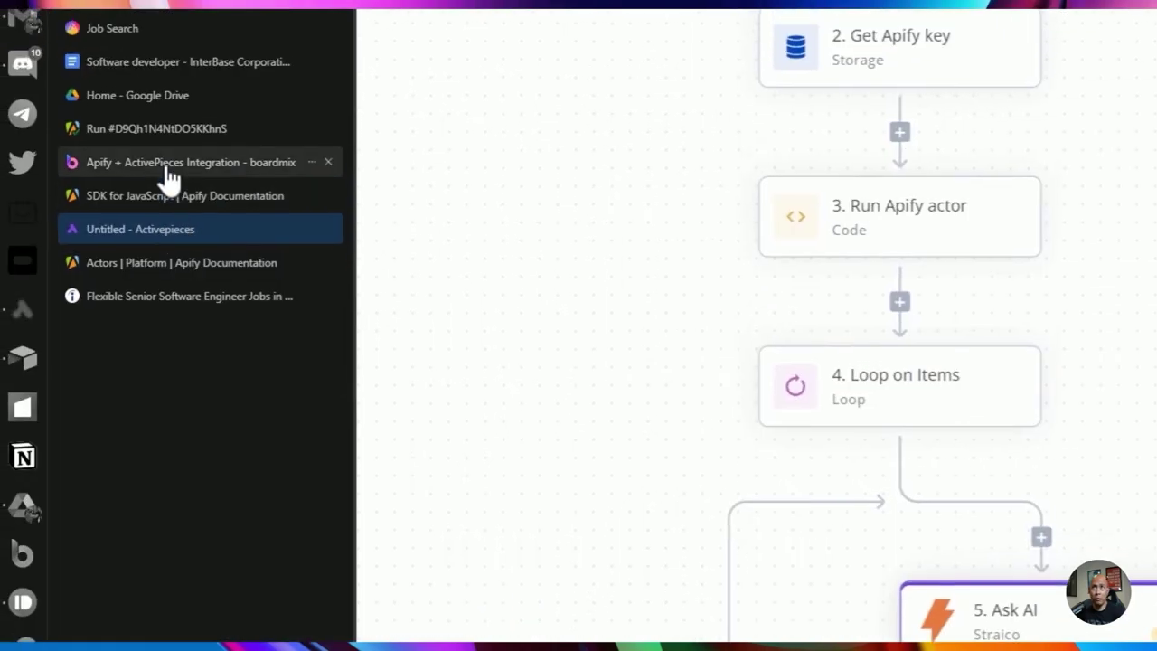
# Copy the "Does this job align with my skills?" prompt from the boardmix notes into the Ask AI step's Prompt.
pyautogui.click(158, 116)
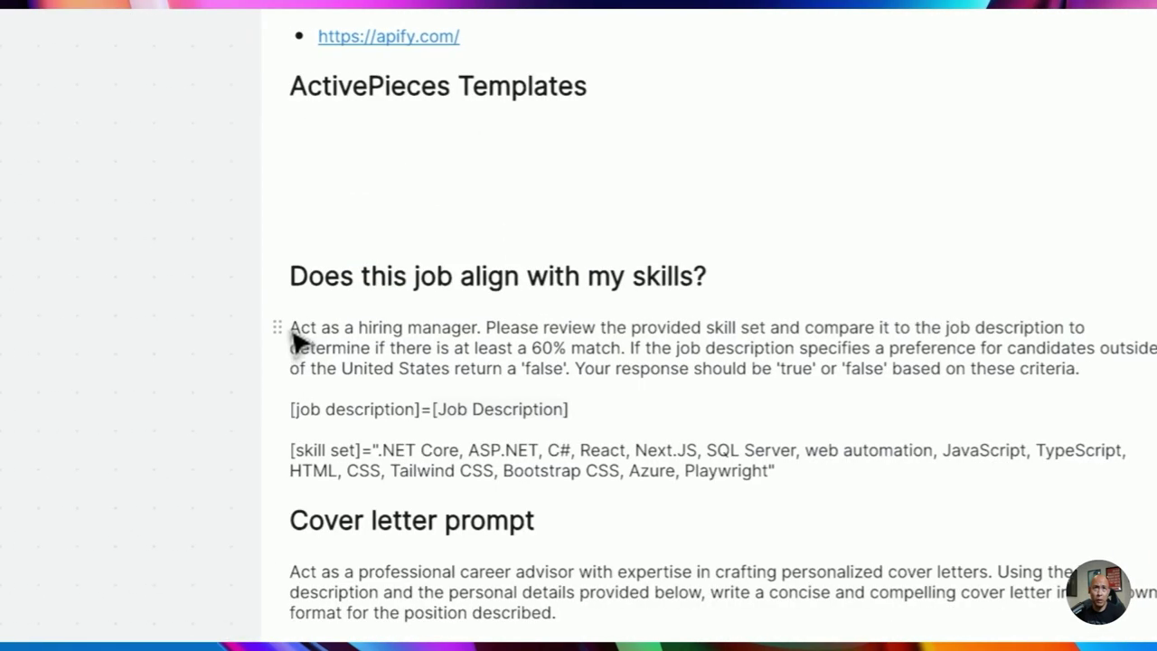
pyautogui.click(295, 329)
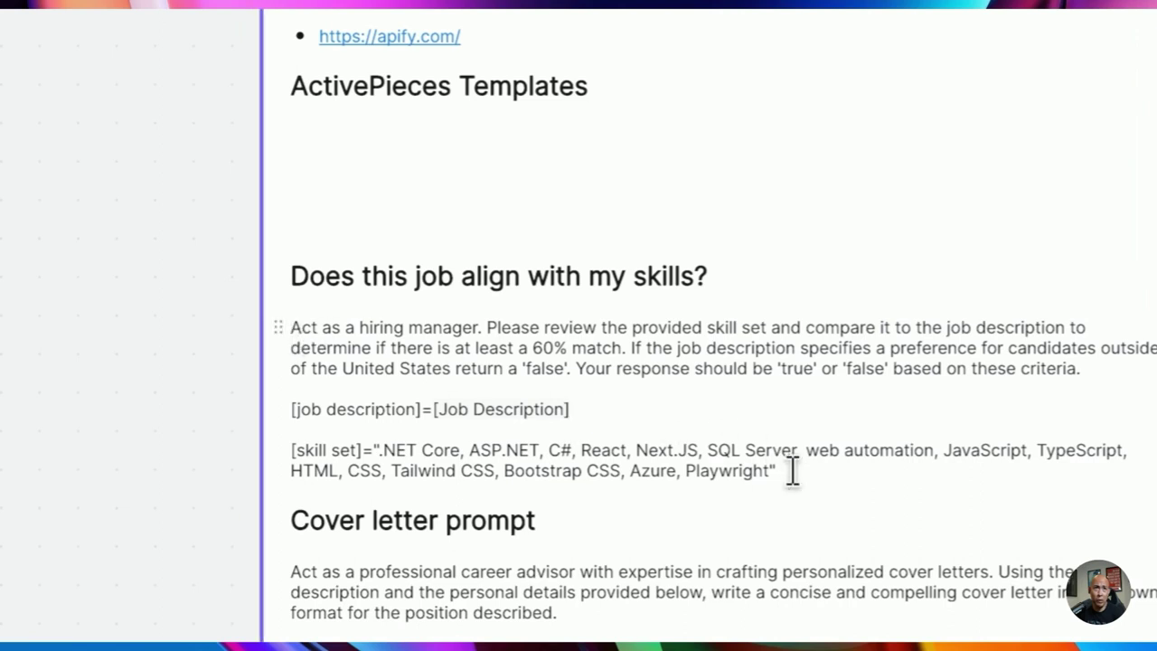
pyautogui.moveTo(791, 471); pyautogui.dragTo(294, 327)
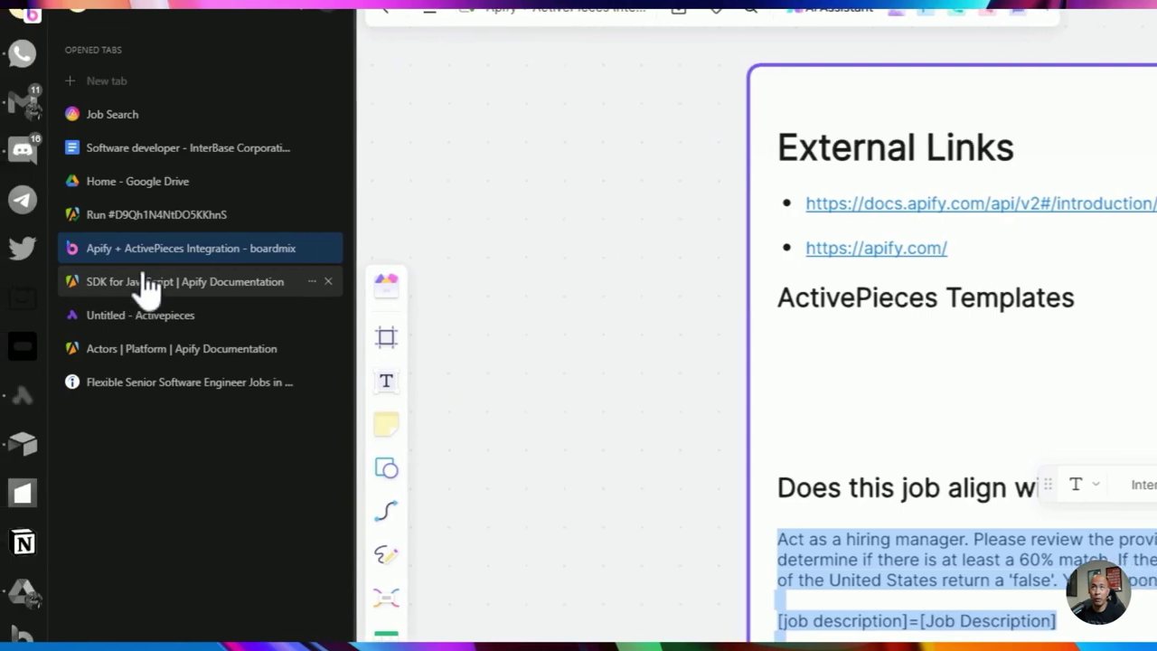
pyautogui.click(108, 327)
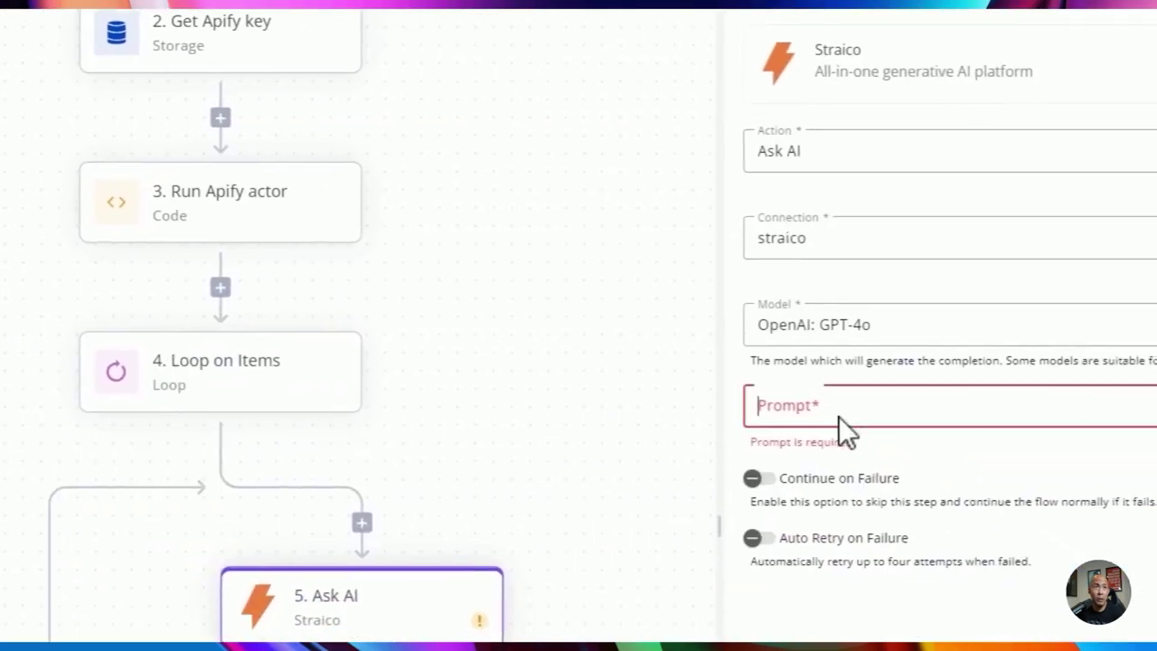
pyautogui.hotkey('ctrl', 'v')
# Replace the &quot; codes around the prompt's skill set list with plain double quotation marks.
pyautogui.moveTo(671, 460); pyautogui.dragTo(623, 461)
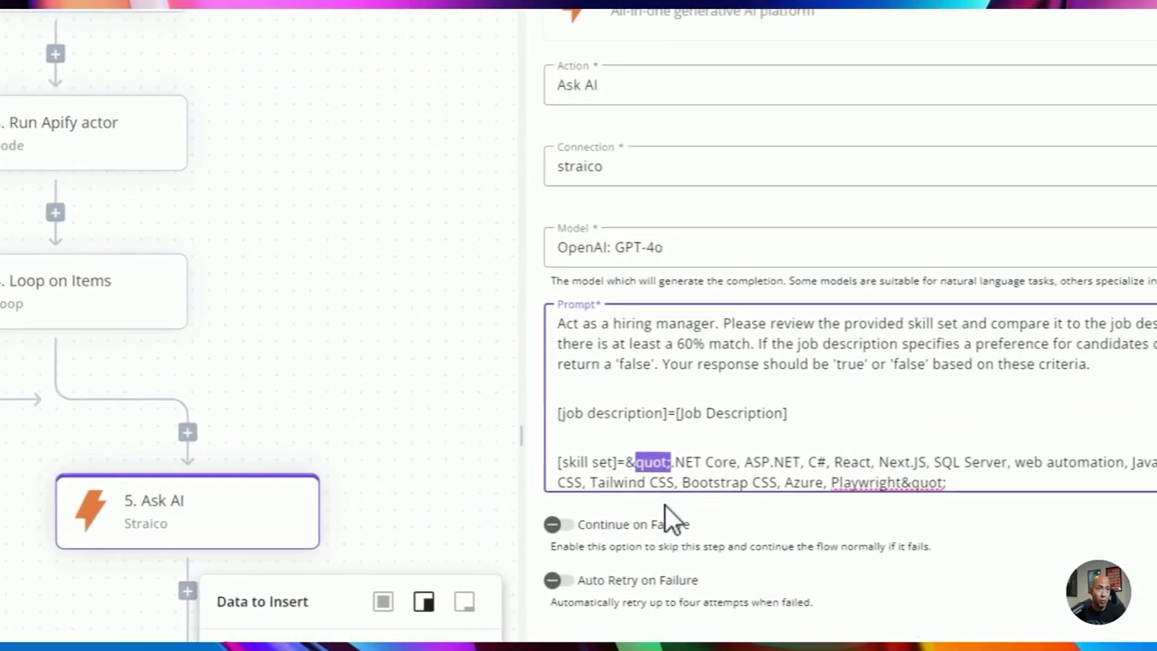
pyautogui.press('BackSpace')
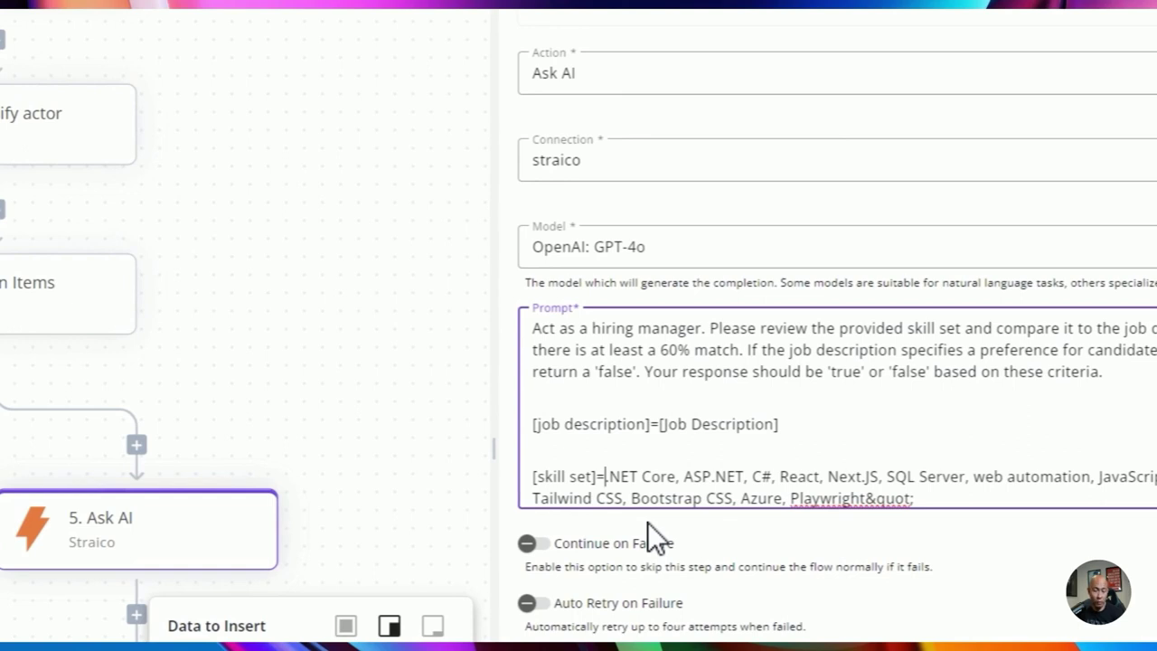
pyautogui.write('"')
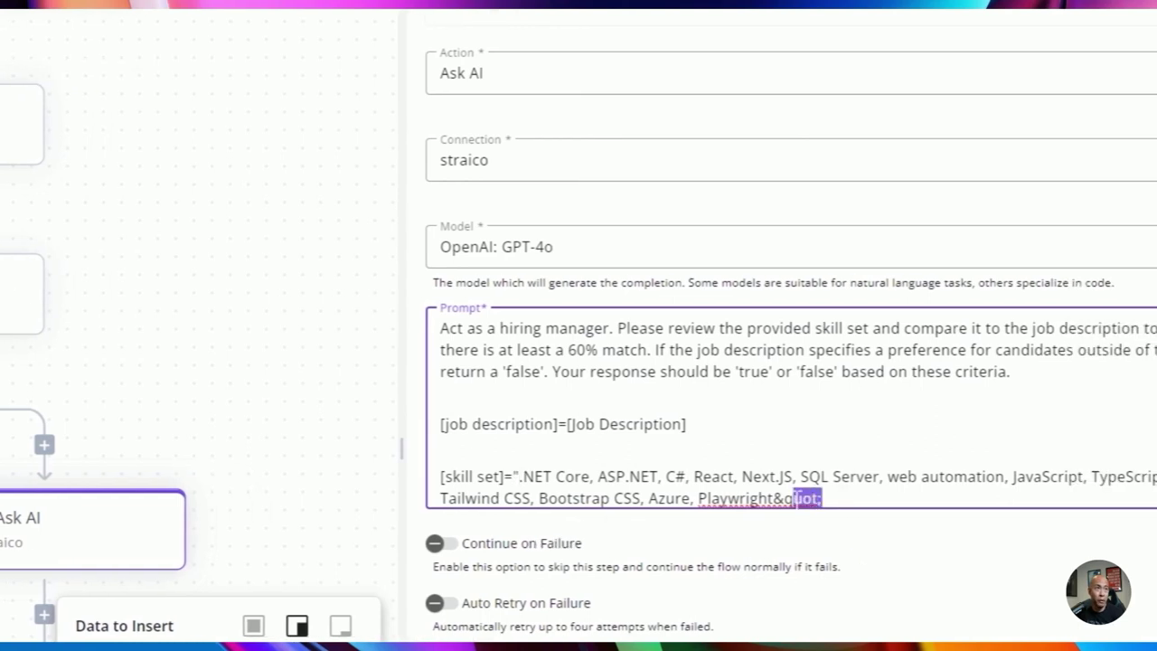
pyautogui.press('BackSpace')
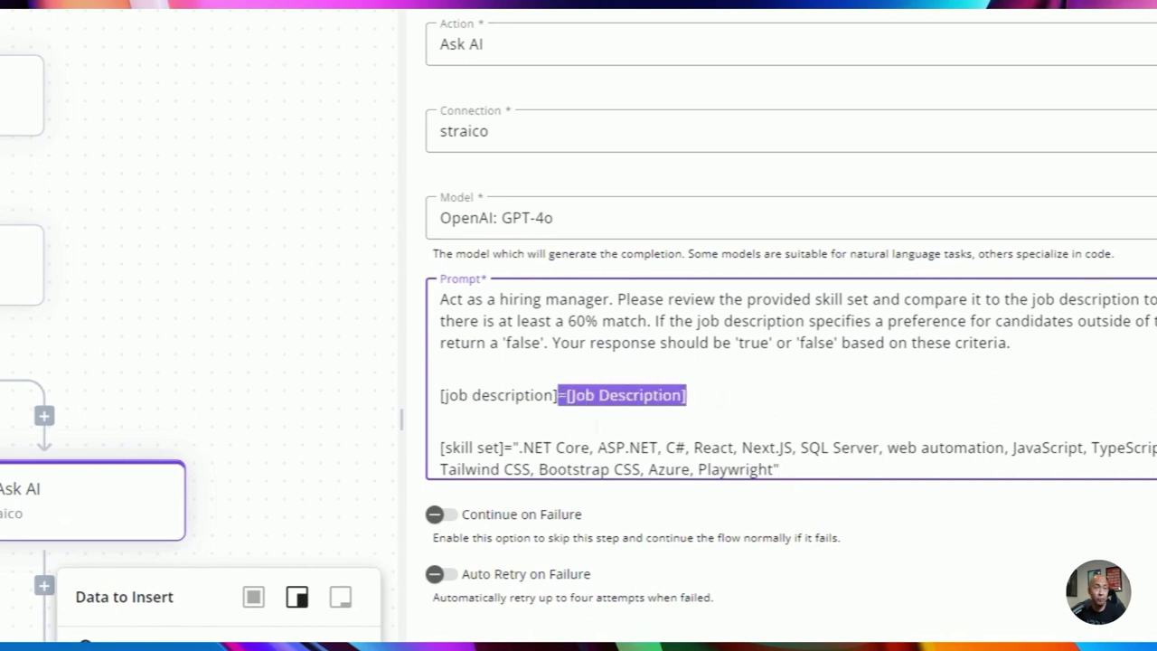
# Delete the [Job Description] placeholder after "[job description]=" in the prompt.
pyautogui.click(597, 425)
pyautogui.moveTo(687, 395); pyautogui.dragTo(576, 395)
pyautogui.press('BackSpace')
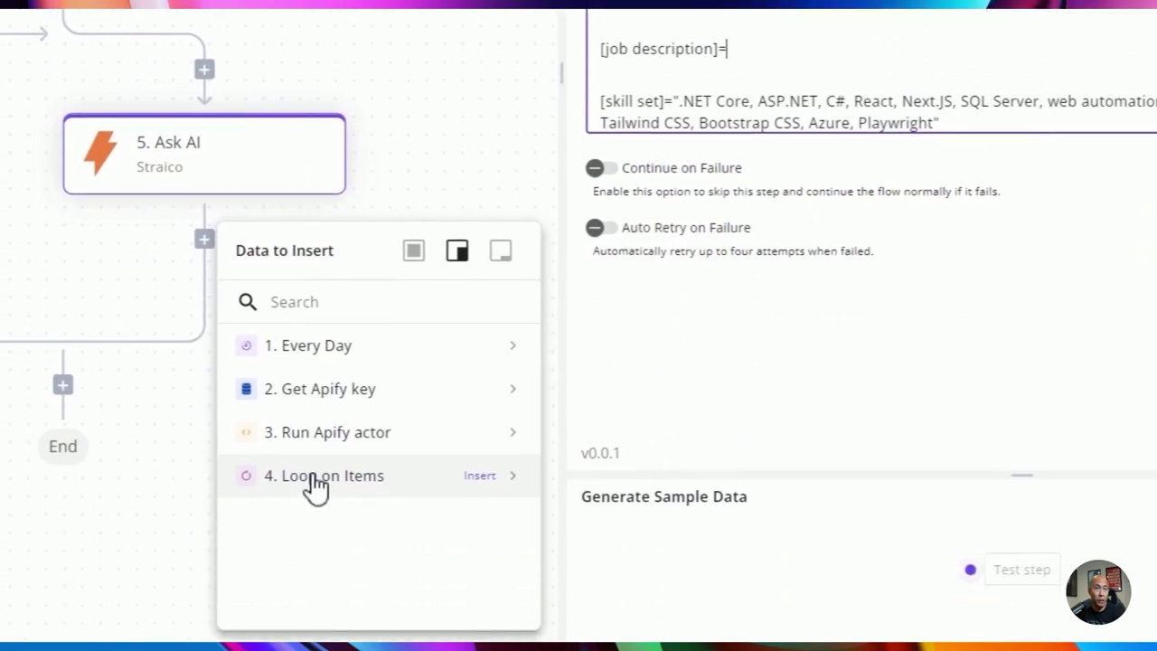
# Insert the description field of the Loop on Items item after "[job description]=" in the Ask AI prompt.
pyautogui.click(318, 477)
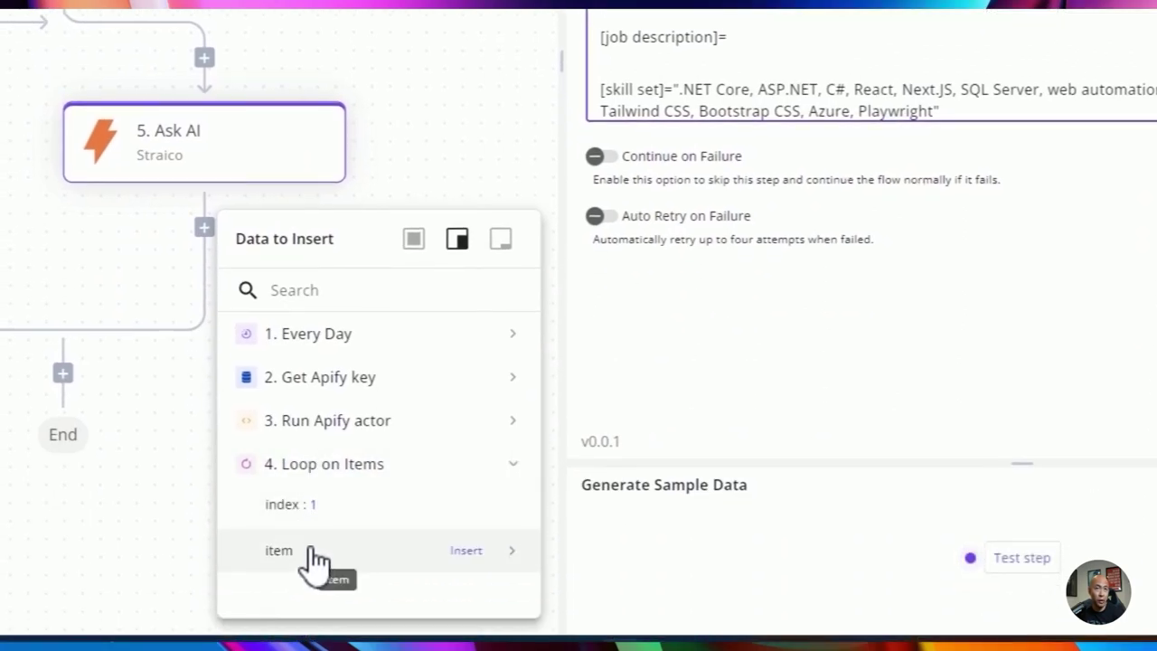
pyautogui.click(310, 549)
pyautogui.scroll(-2, 367, 524)
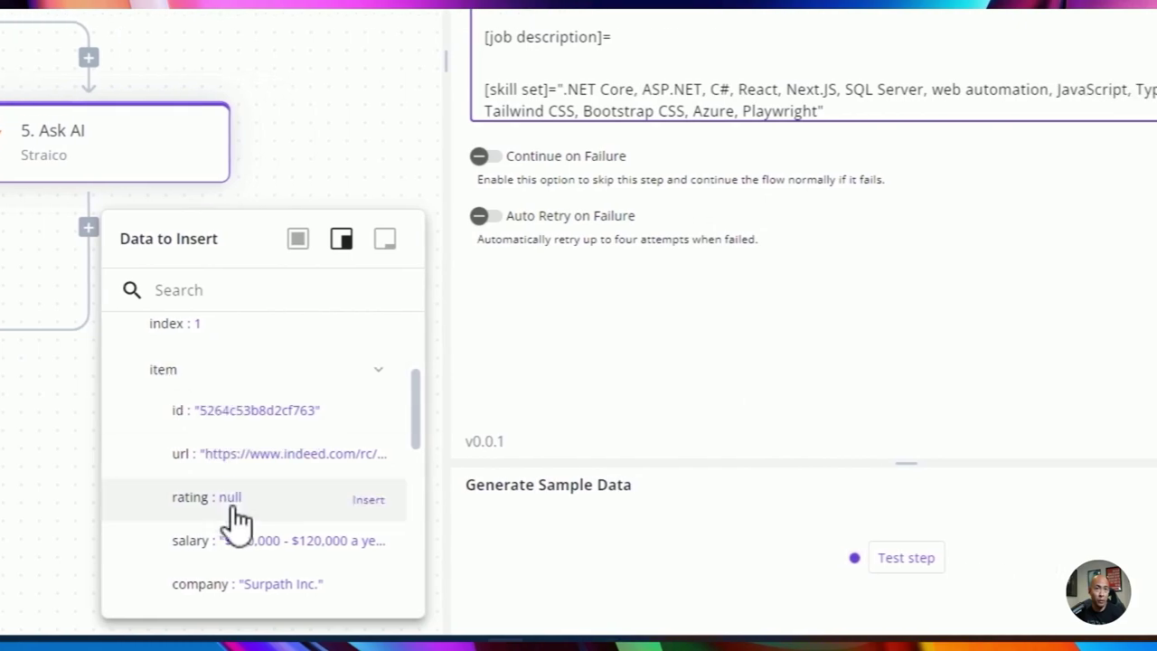
pyautogui.scroll(-2, 249, 540)
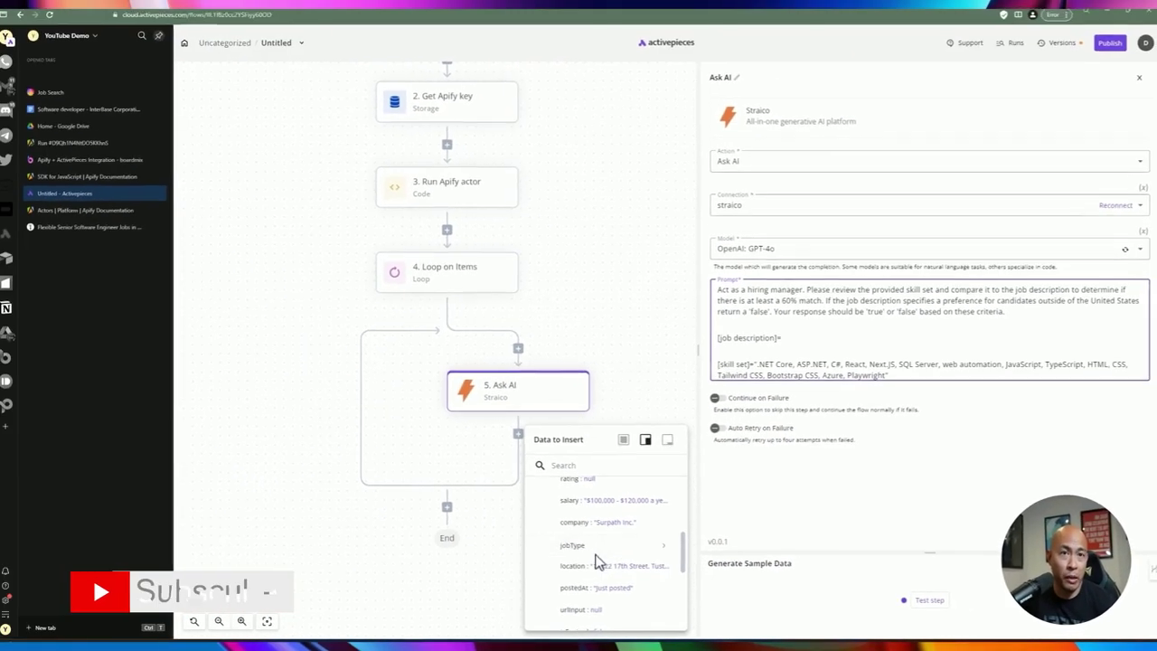
pyautogui.scroll(-2, 601, 578)
pyautogui.click(615, 550)
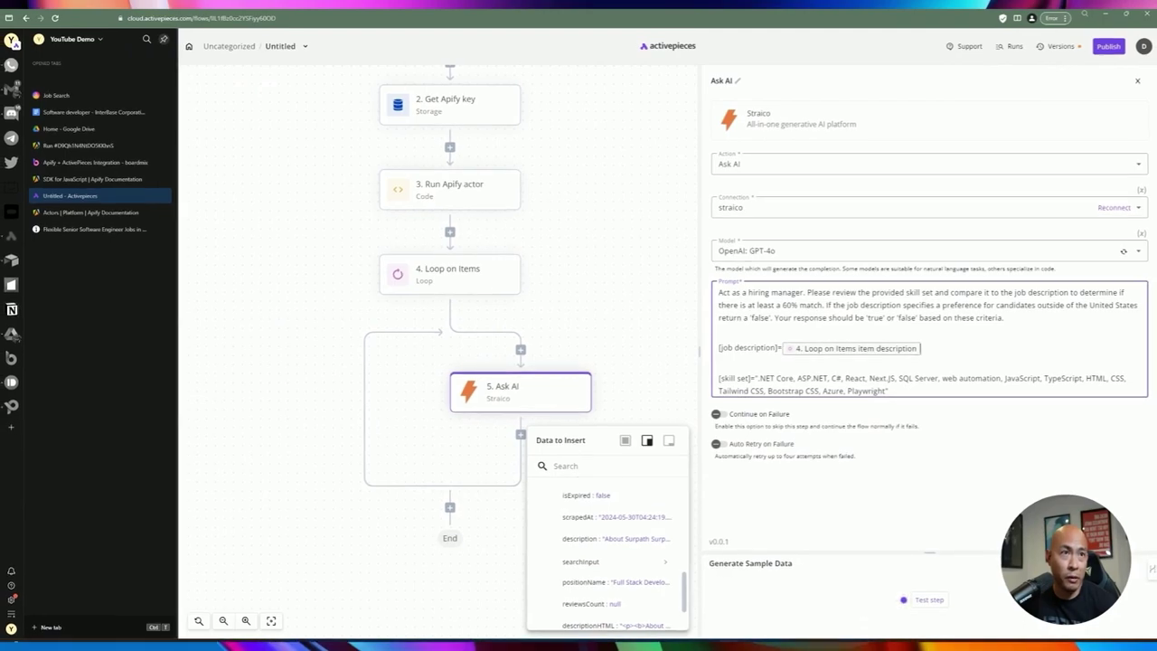
pyautogui.moveTo(890, 391); pyautogui.dragTo(741, 378)
pyautogui.click(795, 362)
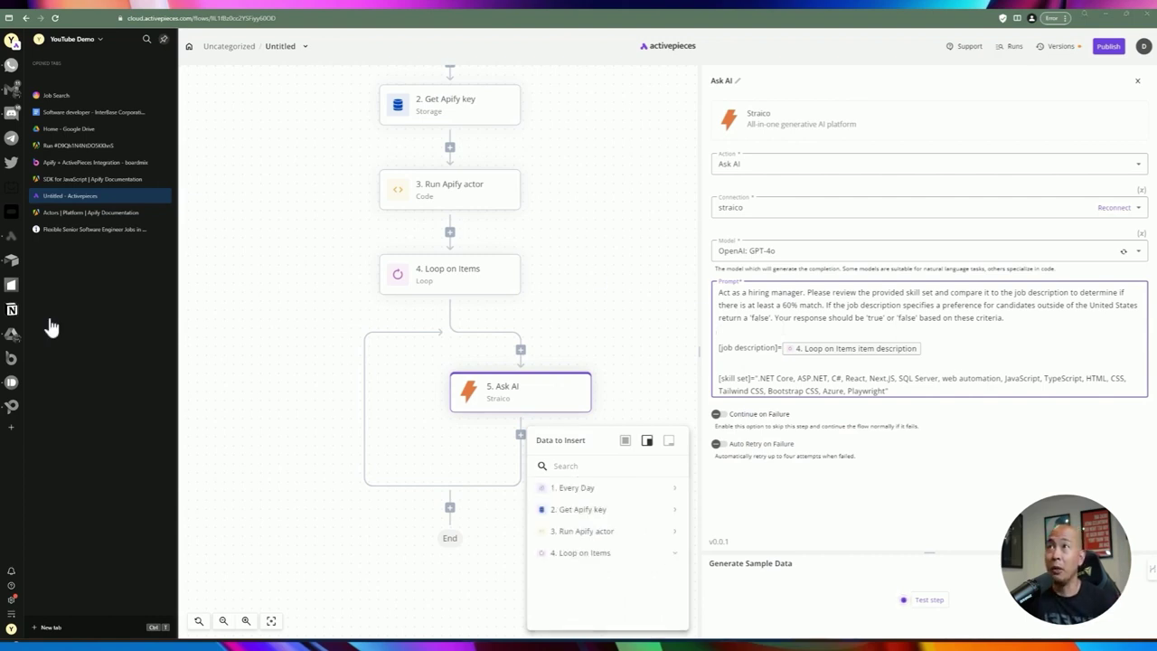
# Rename the Ask AI step to "Does this job align with my skills?" and test it.
pyautogui.click(719, 81)
pyautogui.write('Does this job align with my skills?')
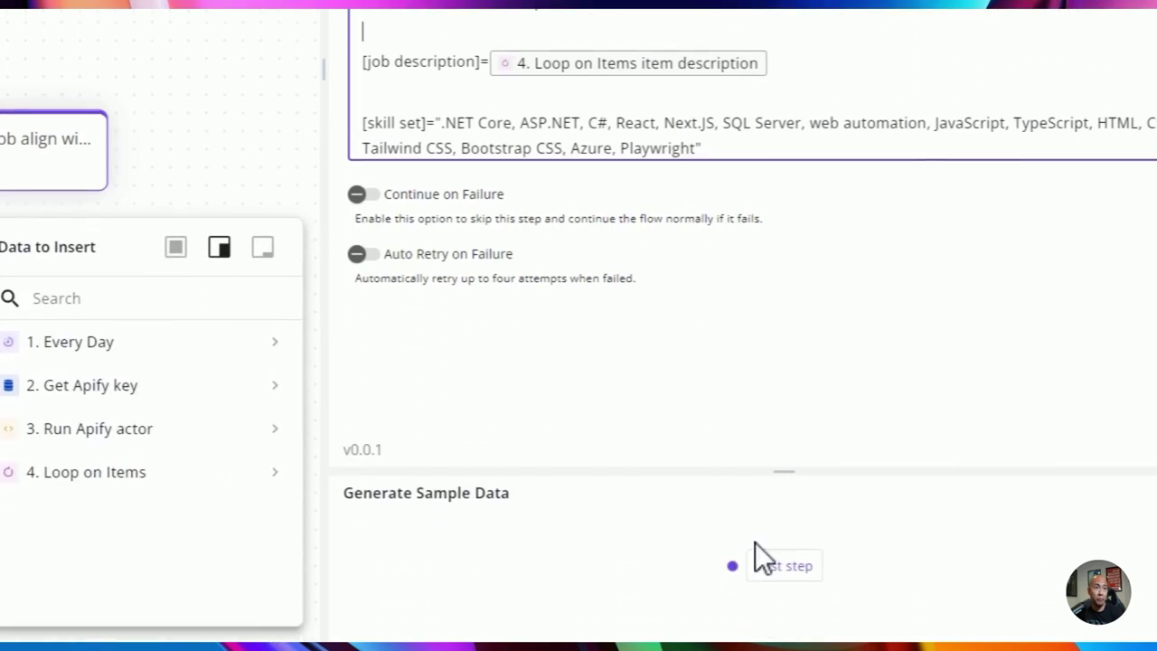
pyautogui.click(755, 557)
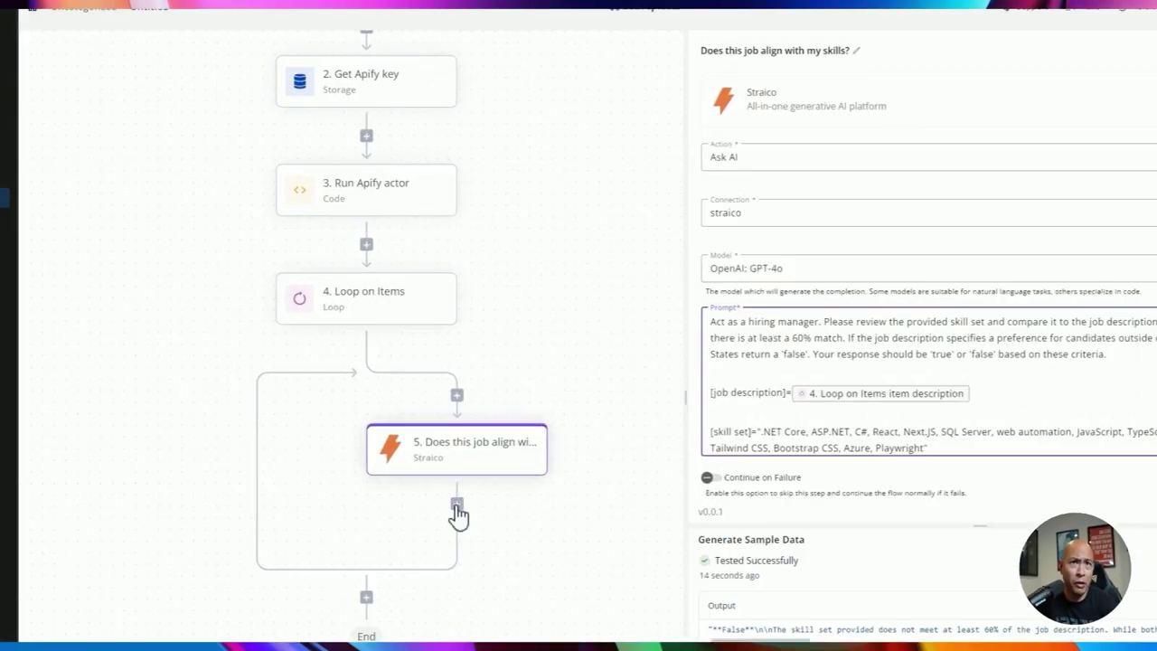
# Add a Branch step inside the loop after "Does this job align with my skills?".
pyautogui.click(522, 434)
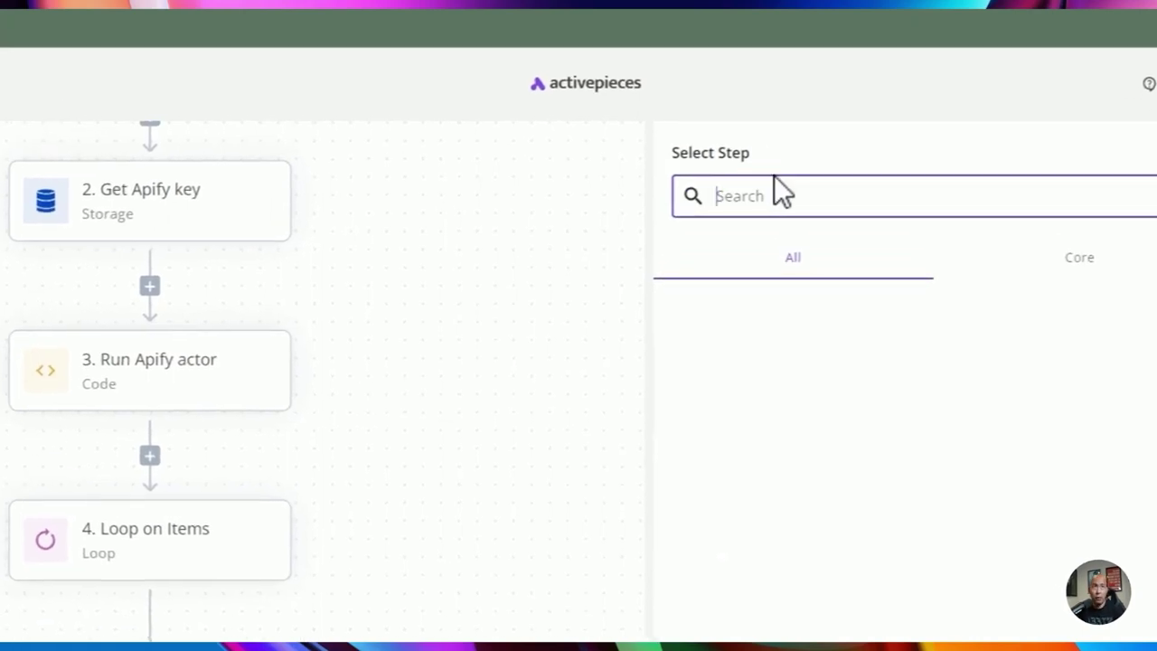
pyautogui.write('bran')
pyautogui.click(840, 351)
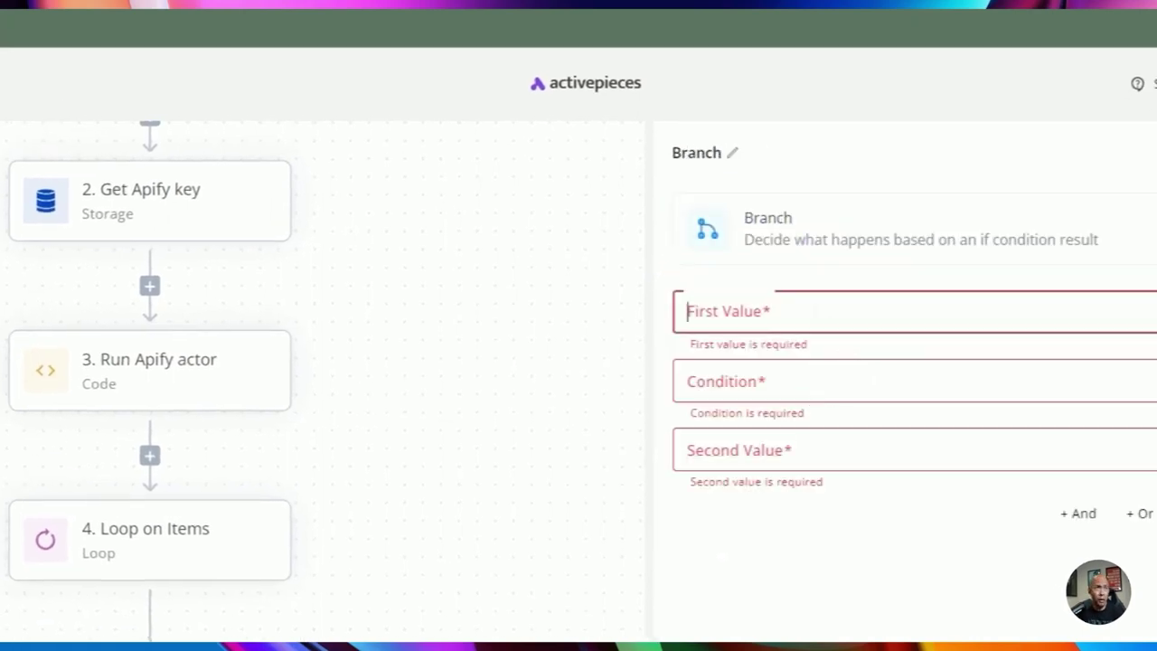
# Set the branch condition so the result of step 5 uses (Text) contains with the value "true", and test the step.
pyautogui.click(471, 517)
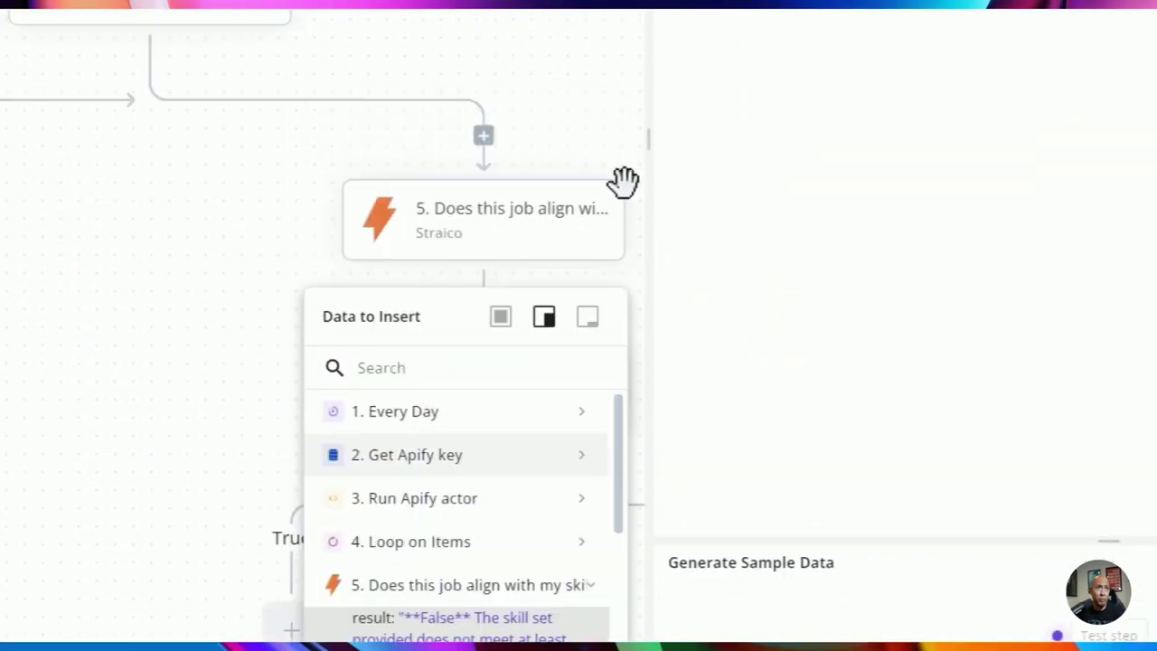
pyautogui.click(416, 618)
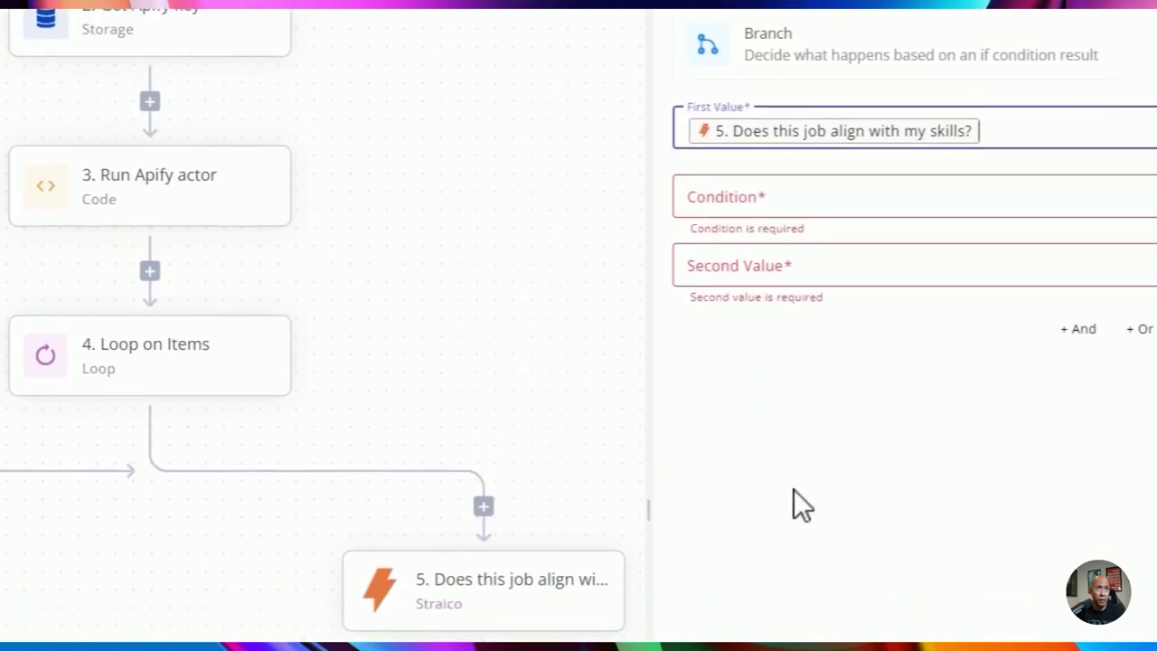
pyautogui.click(773, 205)
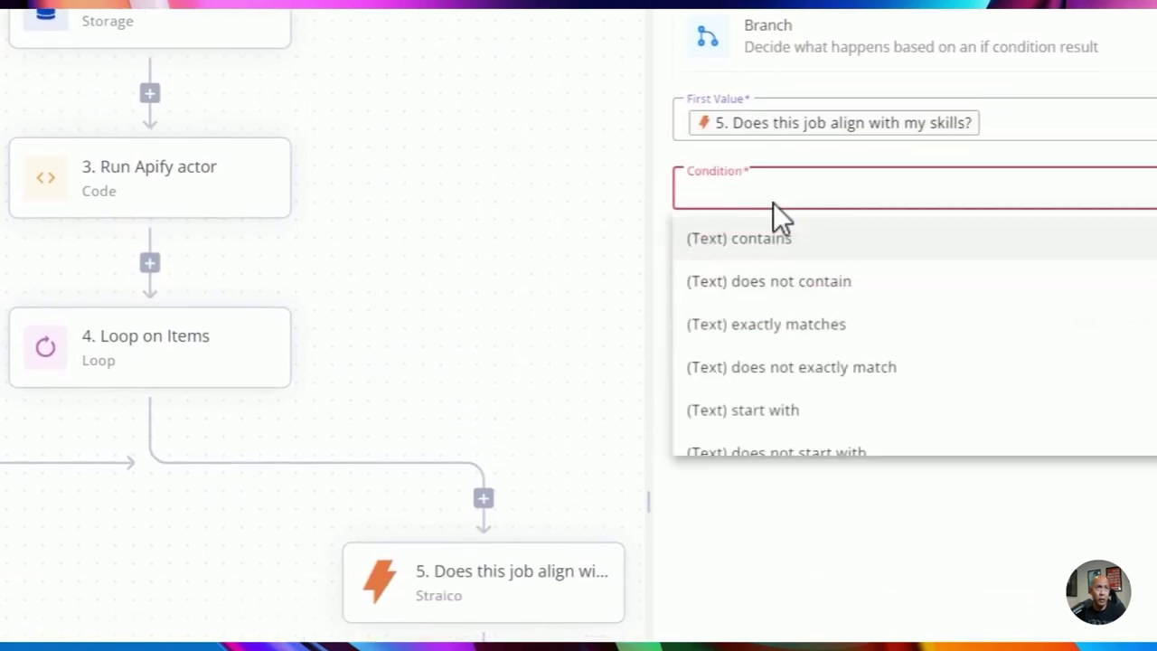
pyautogui.click(759, 246)
pyautogui.click(778, 275)
pyautogui.write('true')
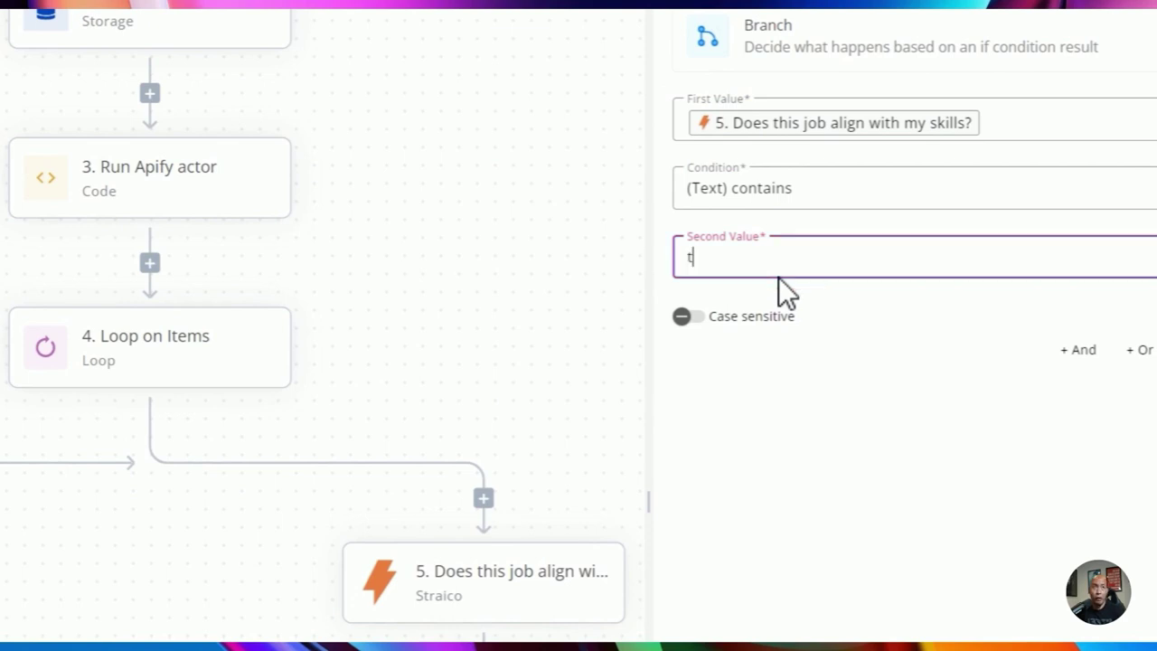
pyautogui.click(684, 464)
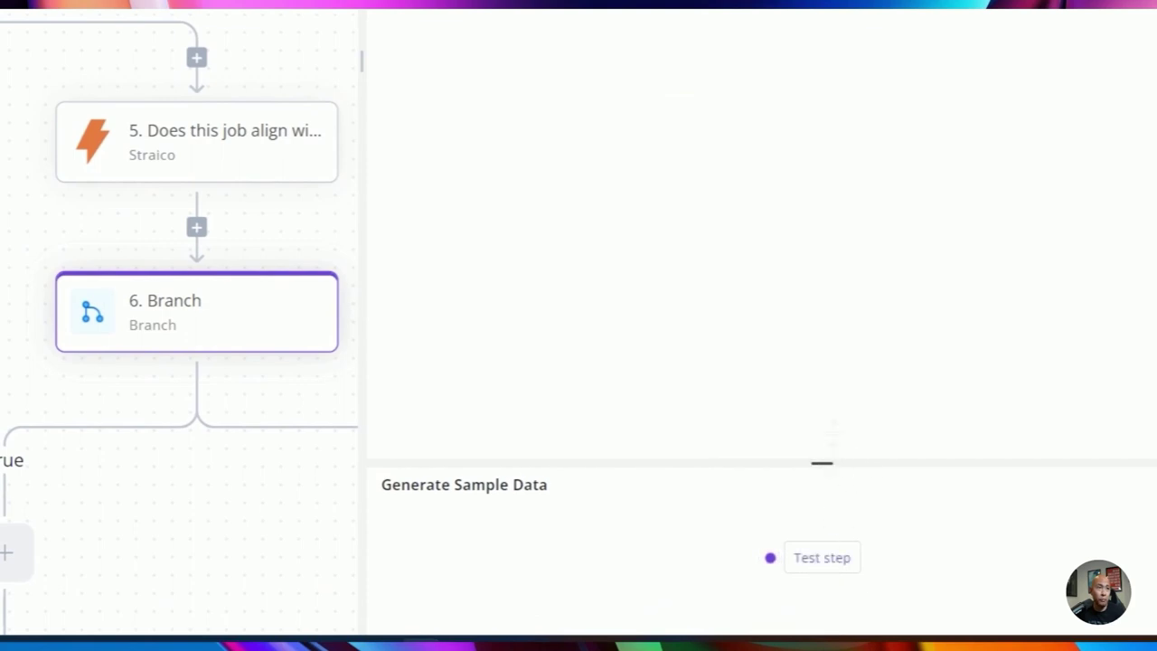
pyautogui.click(821, 401)
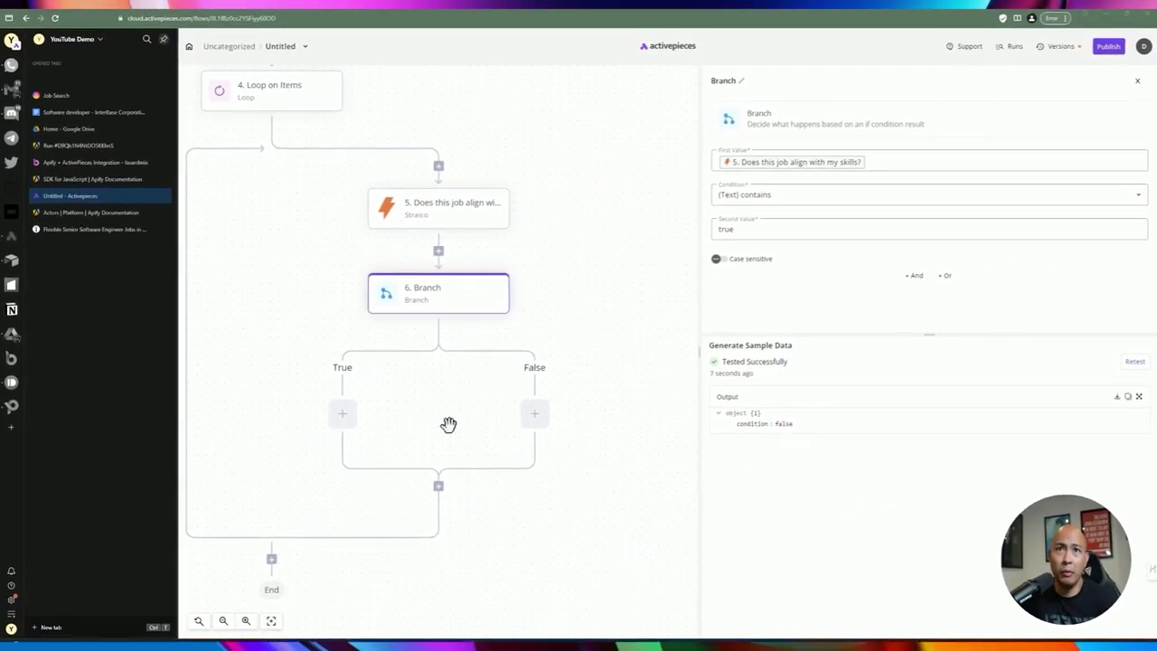
# Add a Straico step with the Ask AI action to the True path of the branch.
pyautogui.click(341, 415)
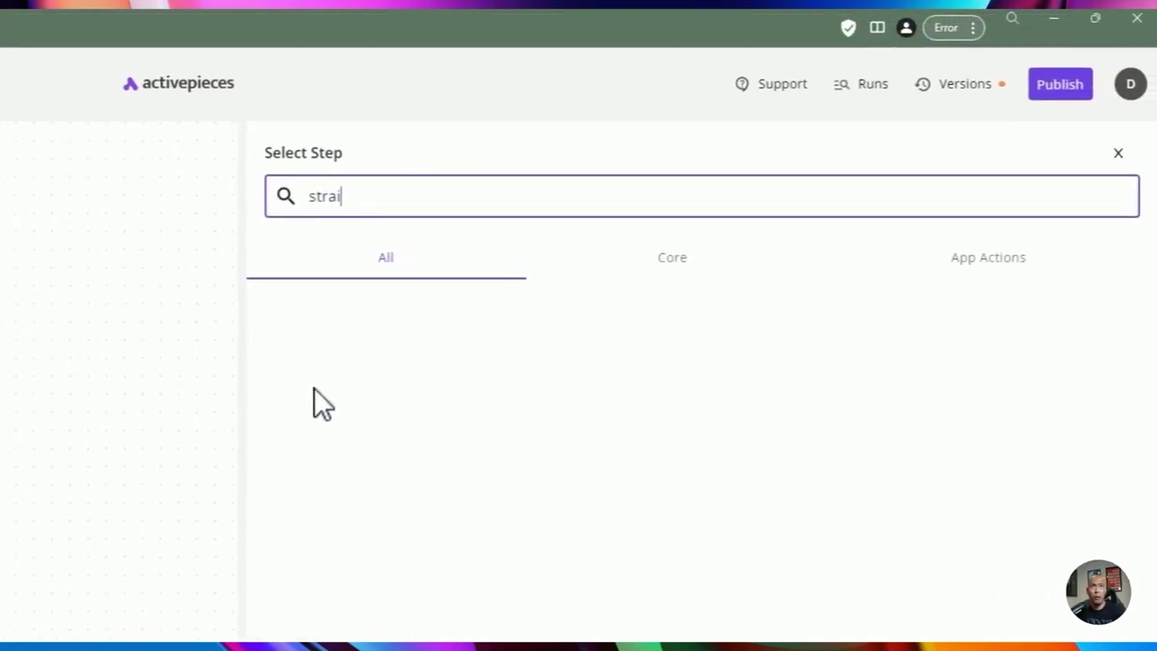
pyautogui.click(389, 347)
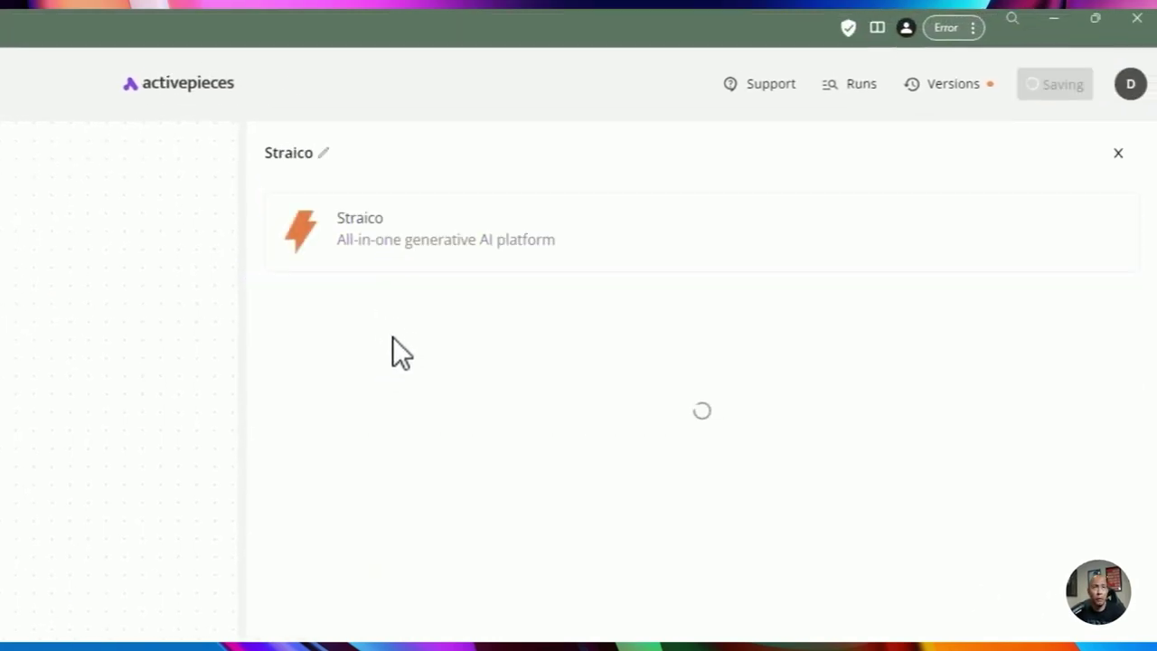
pyautogui.click(374, 332)
pyautogui.click(349, 371)
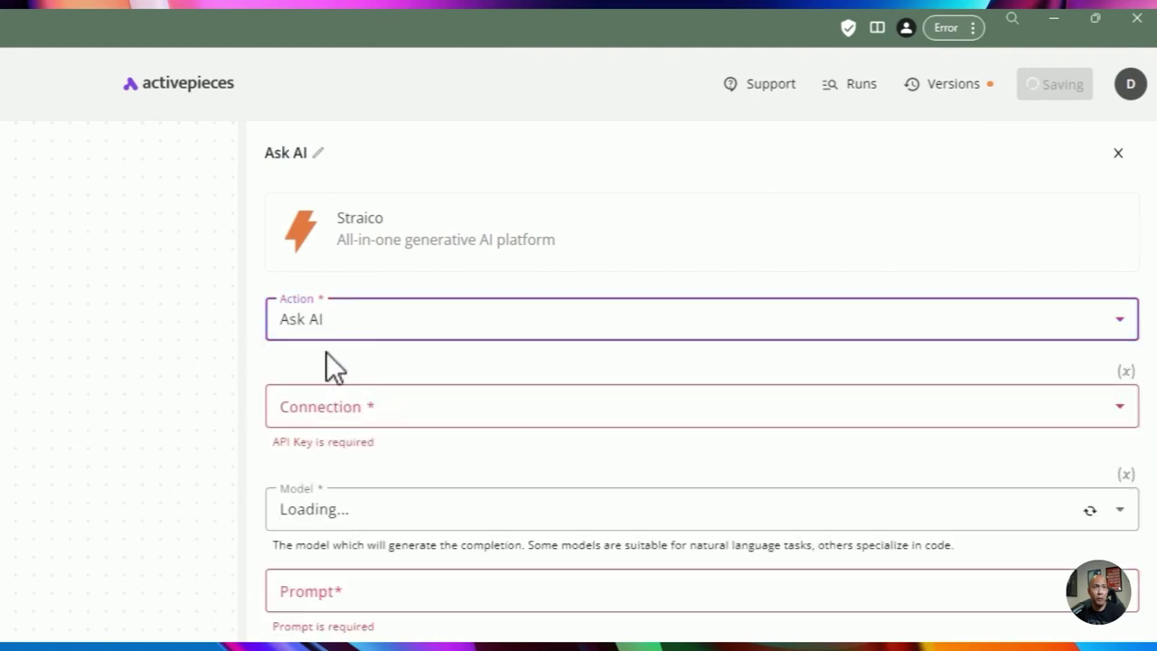
# Set the new Ask AI step's connection to straico and its model to OpenAI: GPT-4o.
pyautogui.click(347, 407)
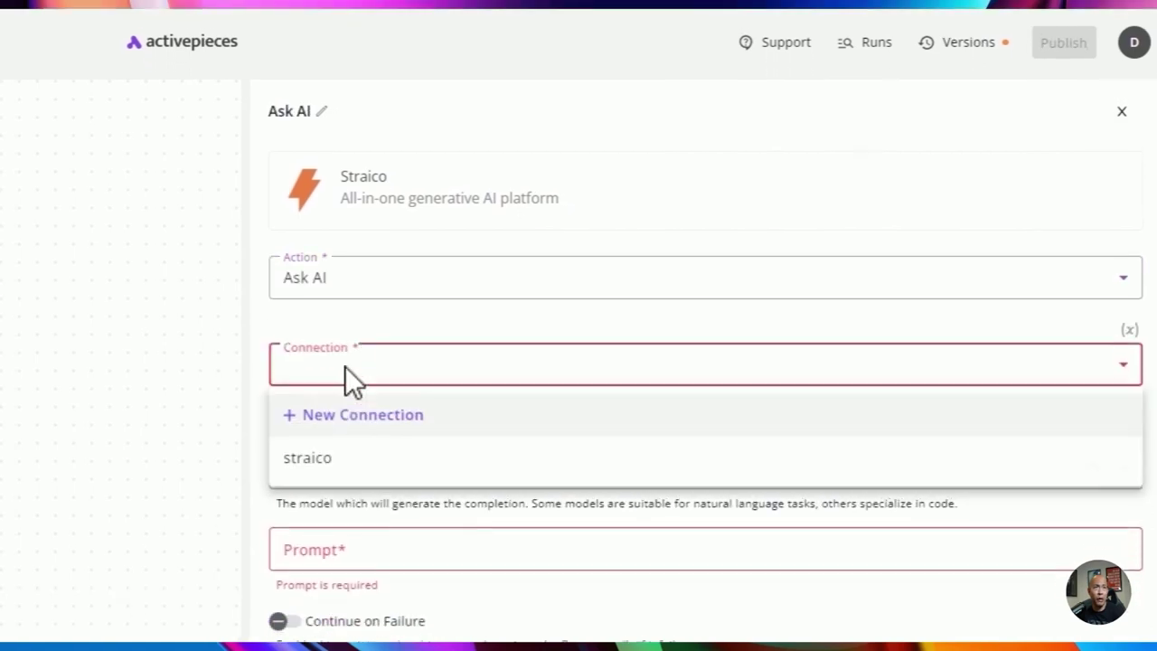
pyautogui.click(337, 461)
pyautogui.click(349, 456)
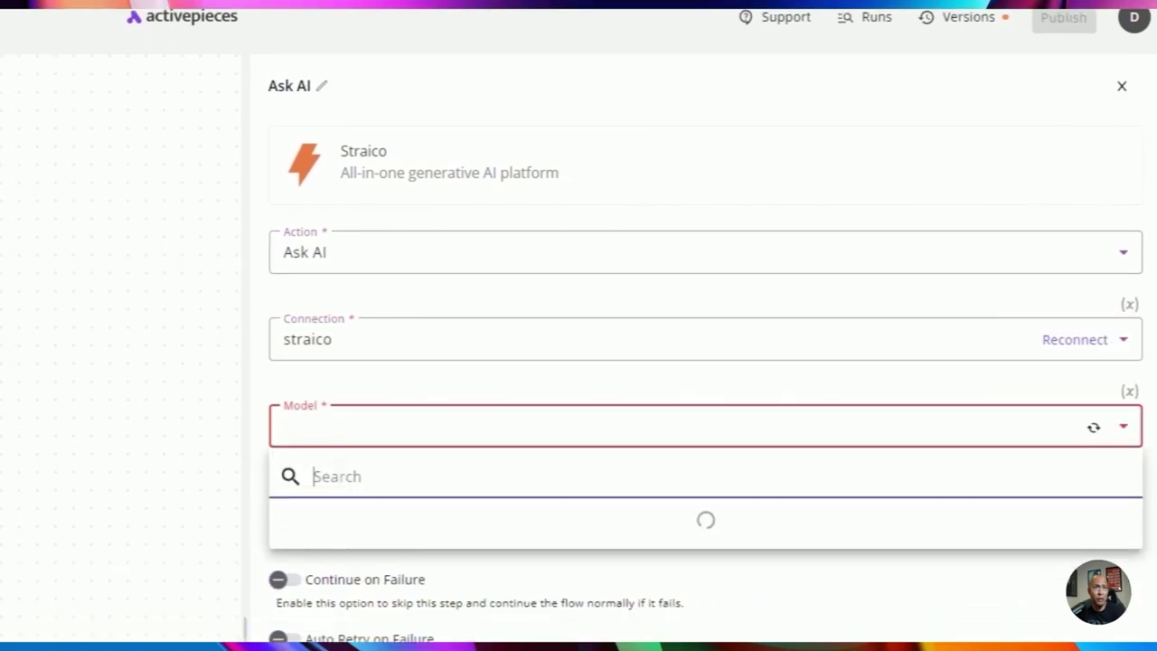
pyautogui.scroll(-5, 335, 473)
pyautogui.click(302, 354)
pyautogui.click(337, 354)
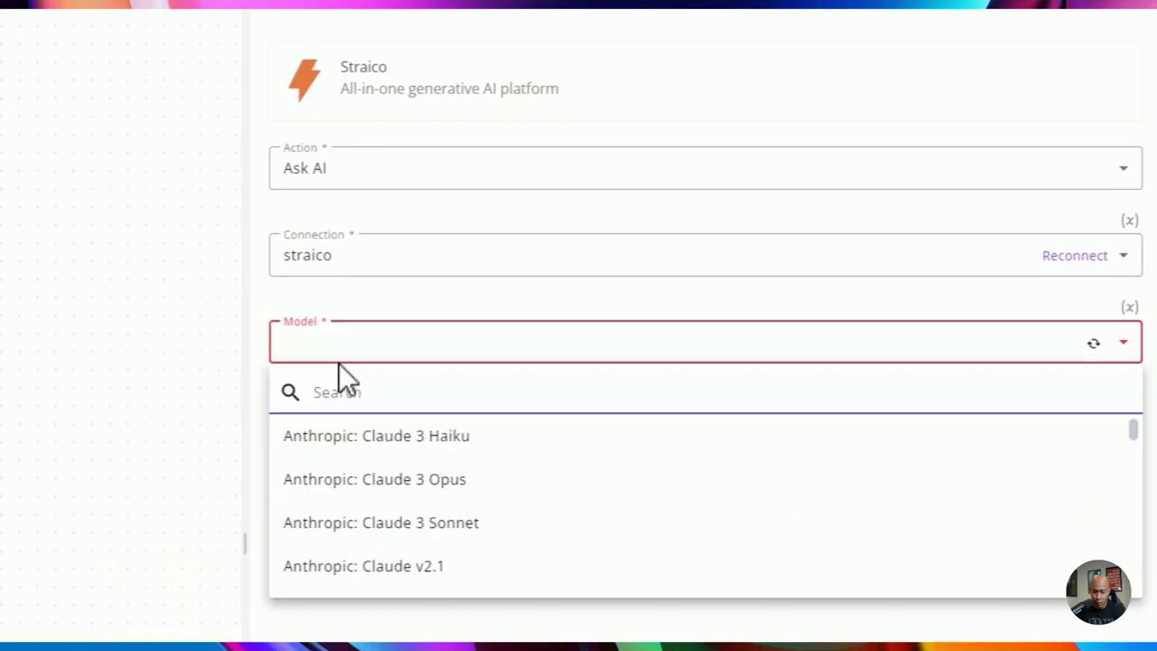
pyautogui.write('4o')
pyautogui.click(326, 435)
pyautogui.click(327, 426)
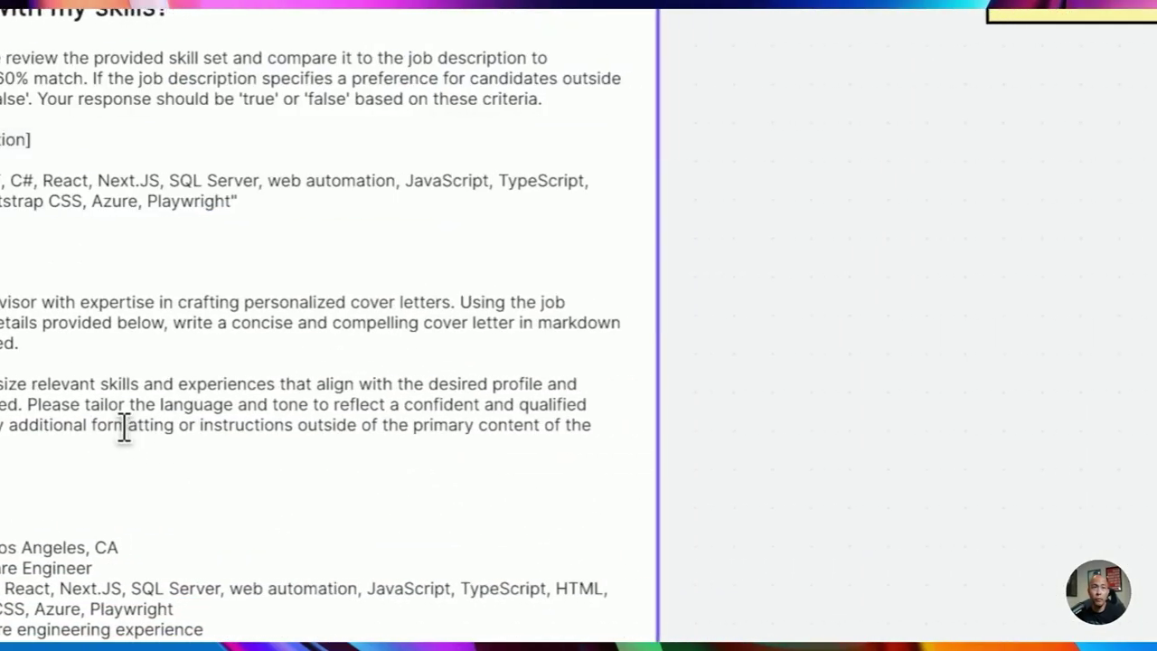
# Copy the full cover letter prompt from the boardmix notes into the new Ask AI step's Prompt in Activepieces.
pyautogui.moveTo(728, 347); pyautogui.dragTo(723, 207)
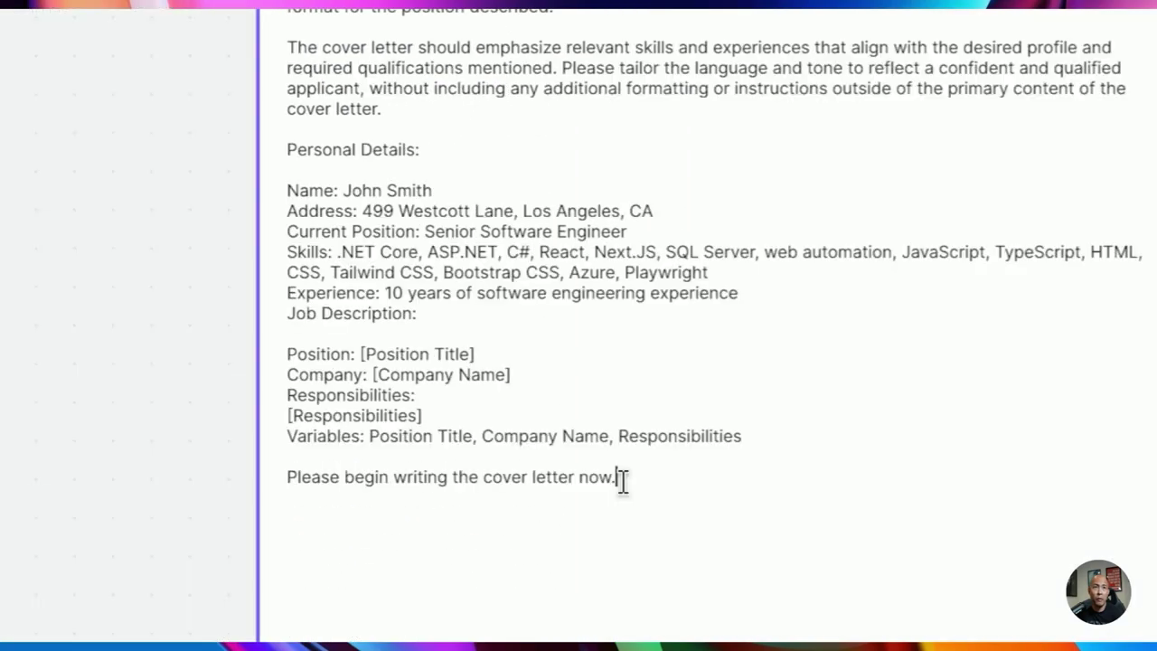
pyautogui.moveTo(623, 480); pyautogui.dragTo(289, 166)
pyautogui.hotkey('ctrl', 'c')
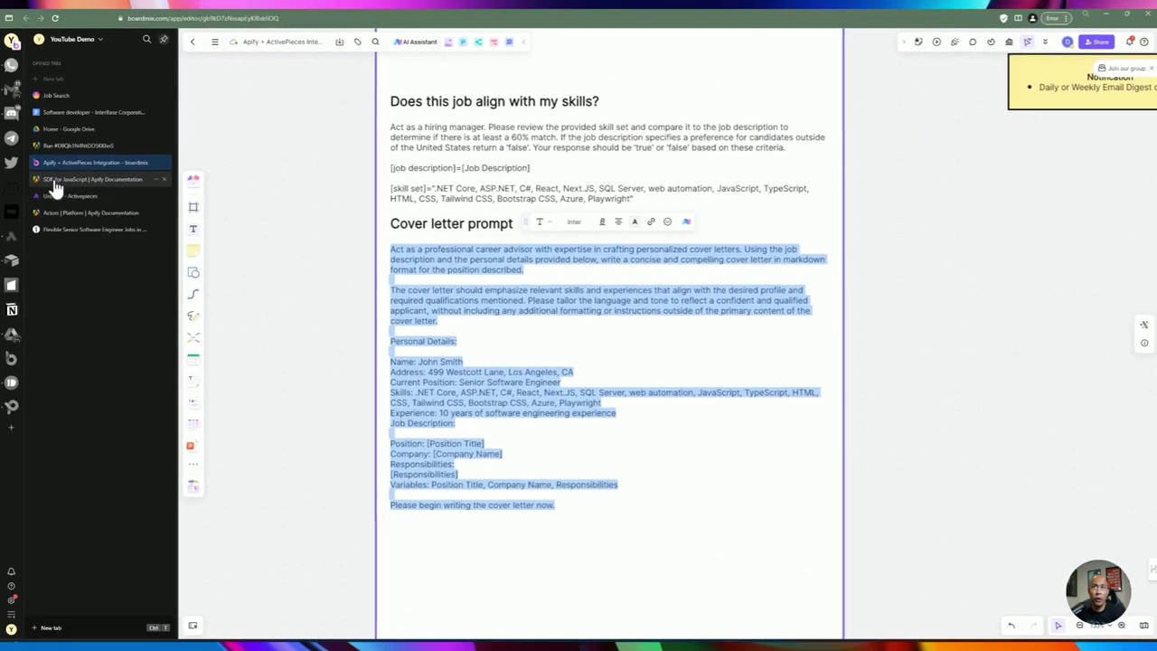
pyautogui.click(71, 196)
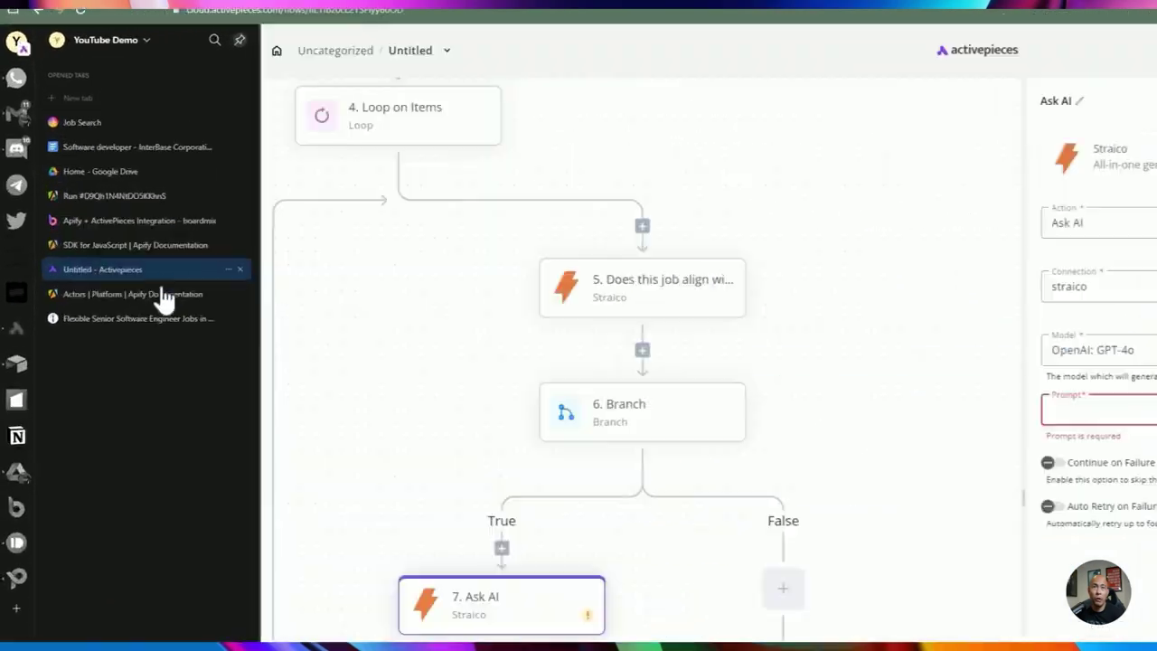
pyautogui.click(800, 291)
pyautogui.hotkey('ctrl', 'v')
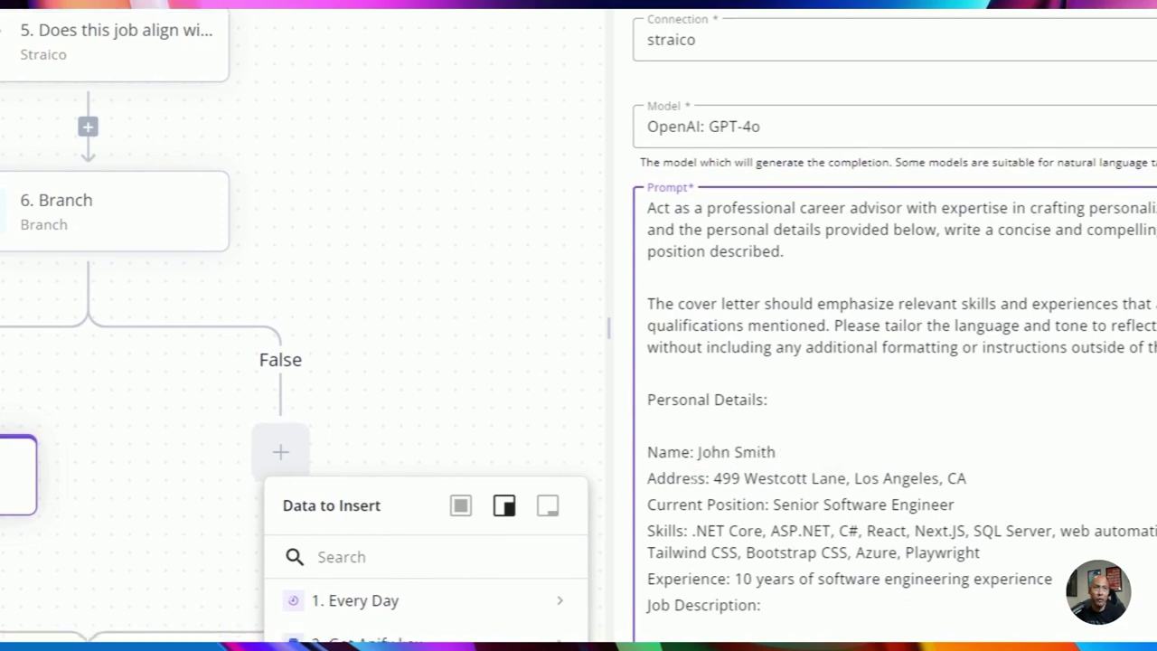
pyautogui.moveTo(966, 478); pyautogui.dragTo(730, 478)
pyautogui.moveTo(954, 504); pyautogui.dragTo(831, 505)
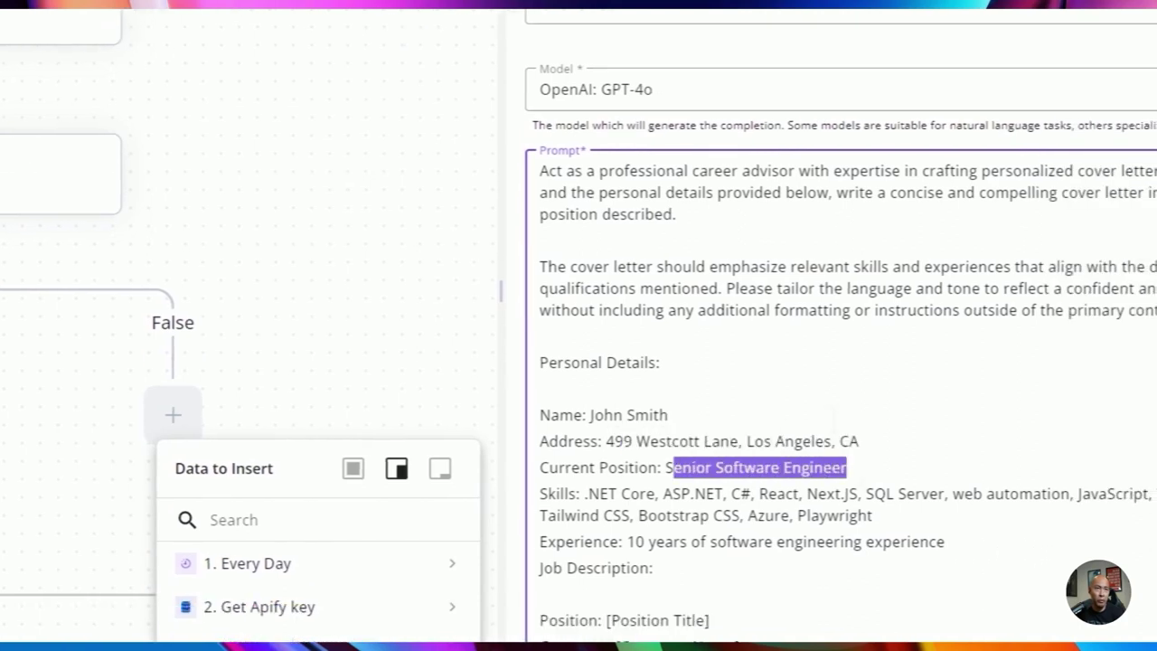
pyautogui.moveTo(613, 467); pyautogui.dragTo(747, 488)
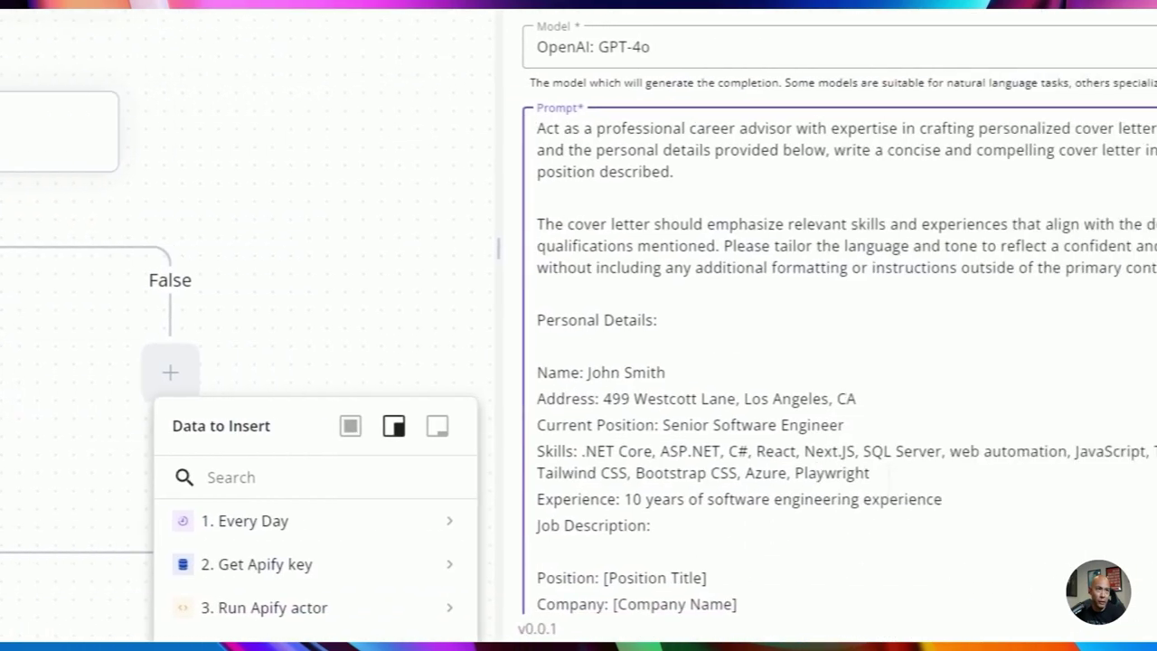
# Replace the [Position Title] placeholder in the cover letter prompt with the positionName field of the Loop on Items item.
pyautogui.scroll(-1, 607, 491)
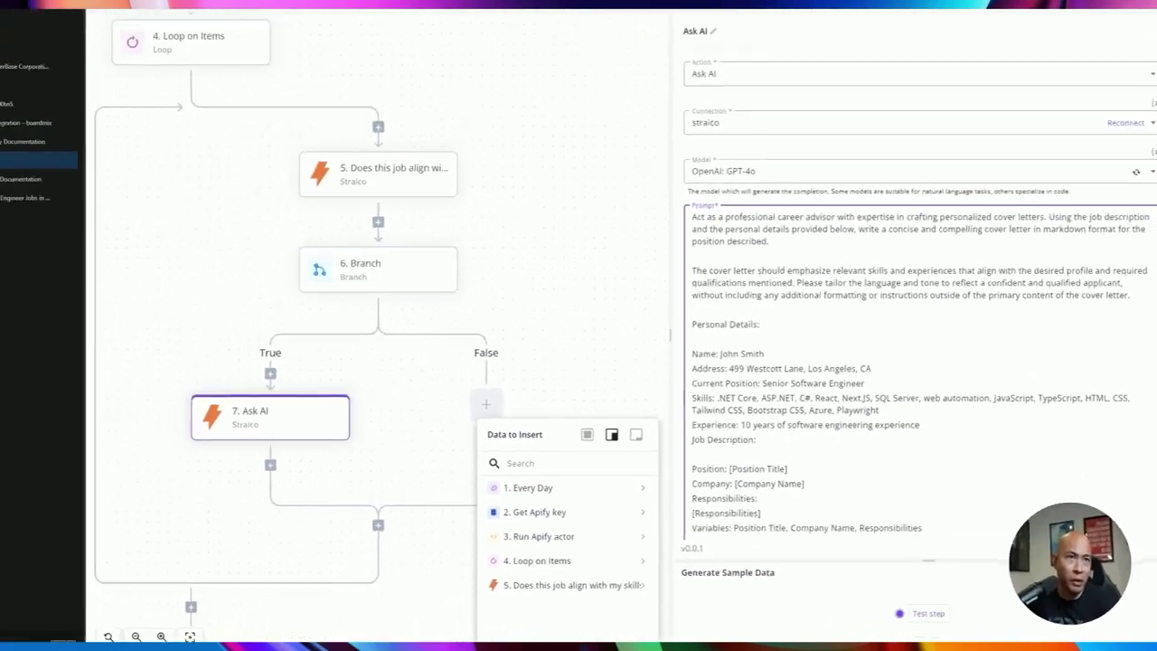
pyautogui.moveTo(668, 467); pyautogui.dragTo(610, 467)
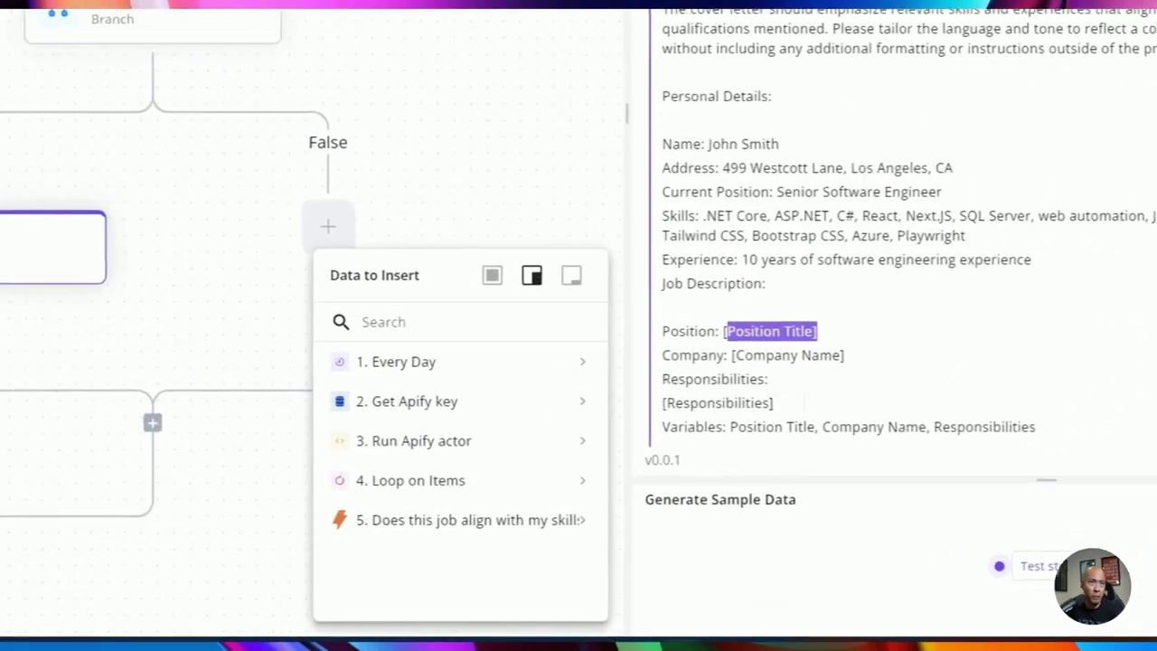
pyautogui.press('BackSpace')
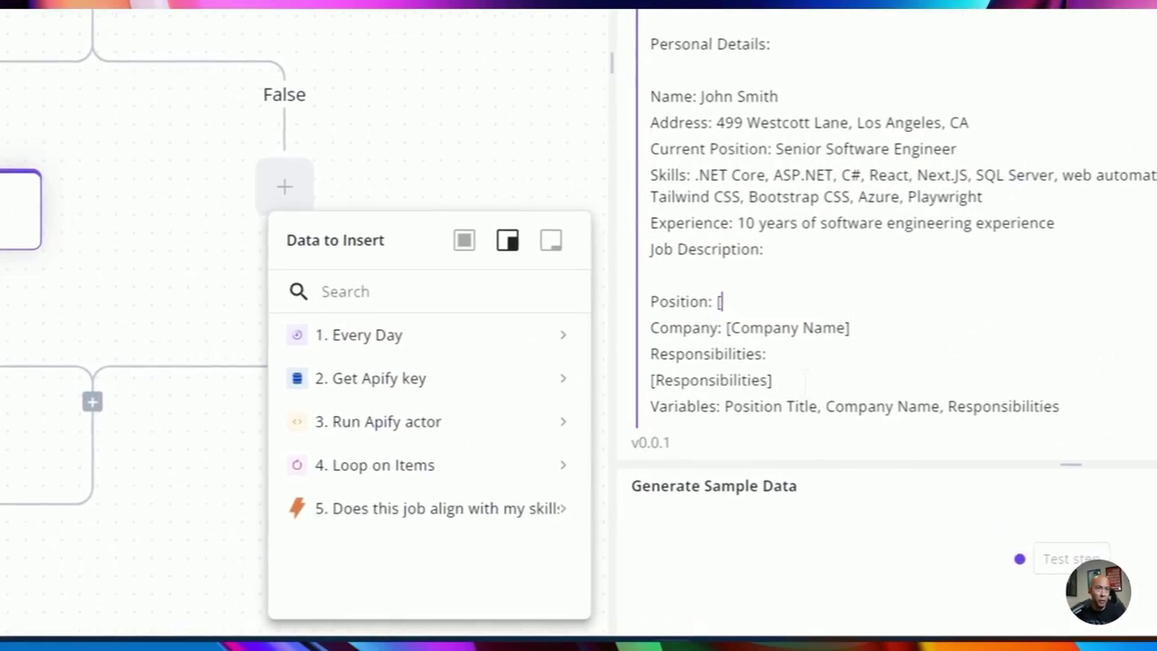
pyautogui.click(403, 477)
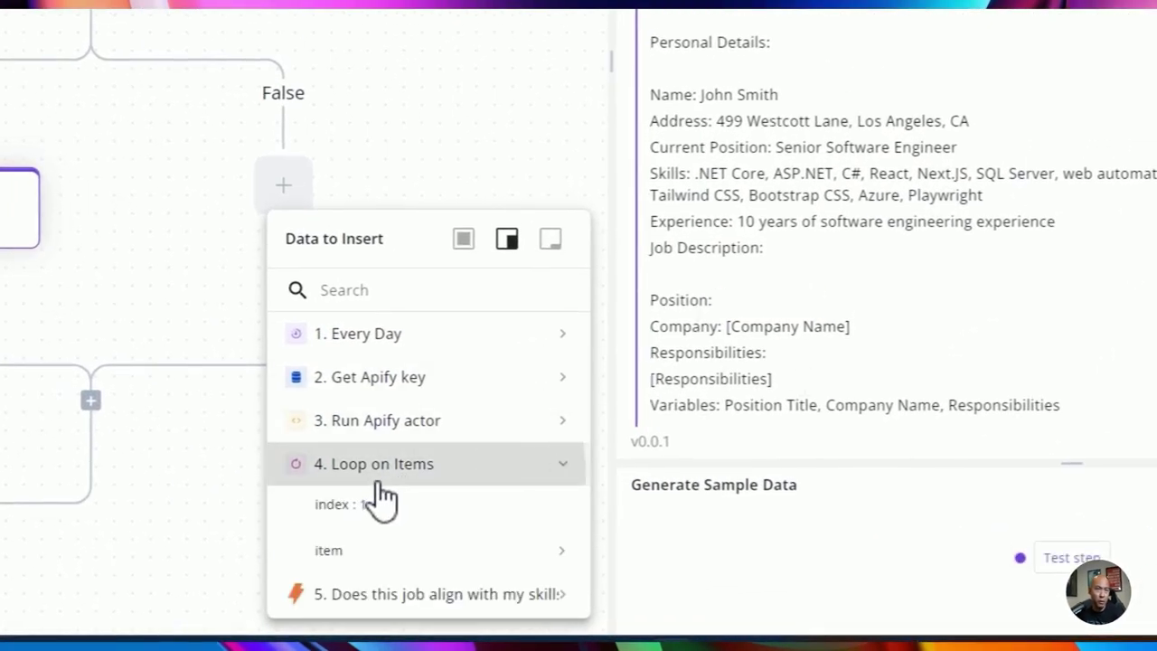
pyautogui.click(362, 549)
pyautogui.scroll(-5, 398, 433)
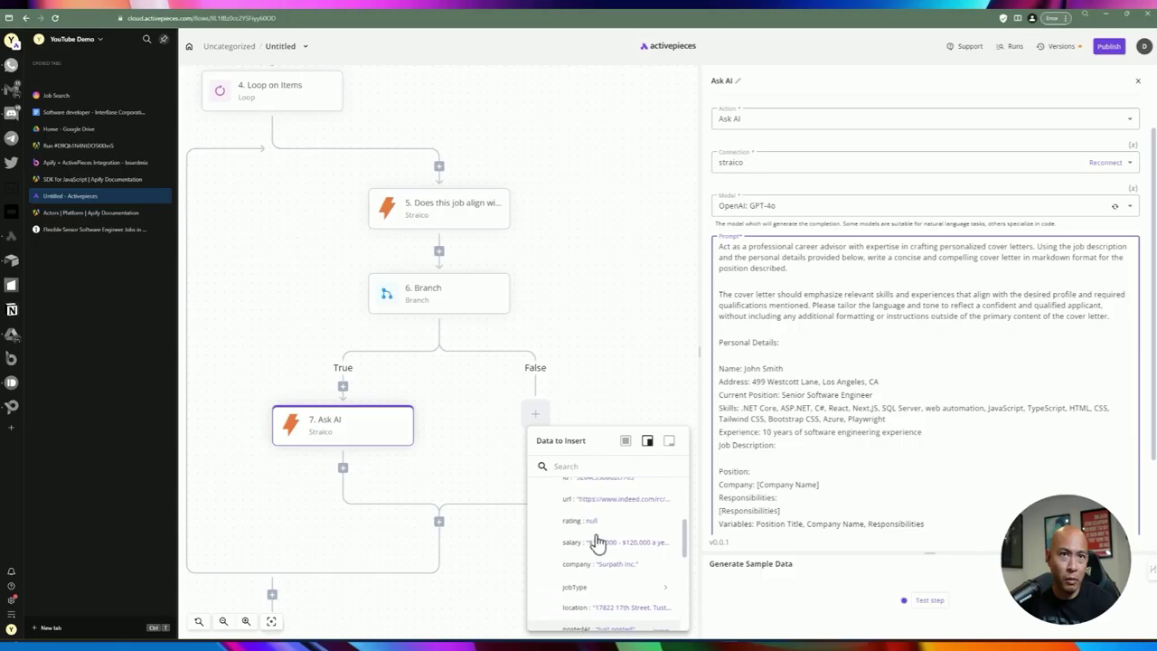
pyautogui.scroll(-3, 412, 464)
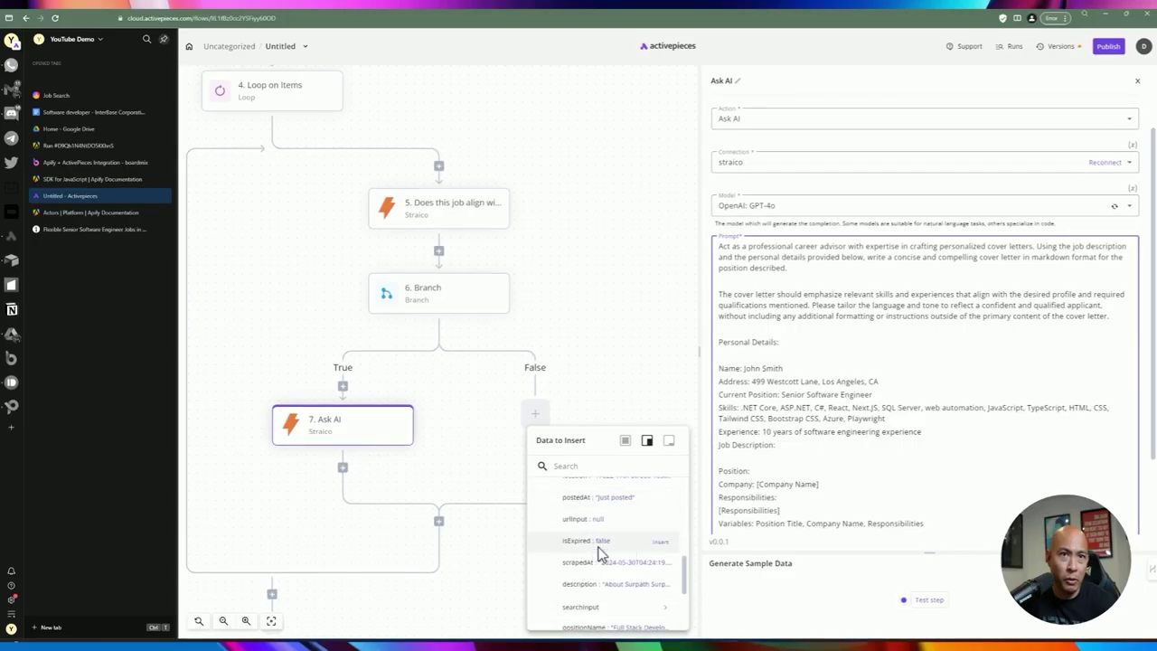
pyautogui.scroll(-3, 599, 553)
pyautogui.click(612, 549)
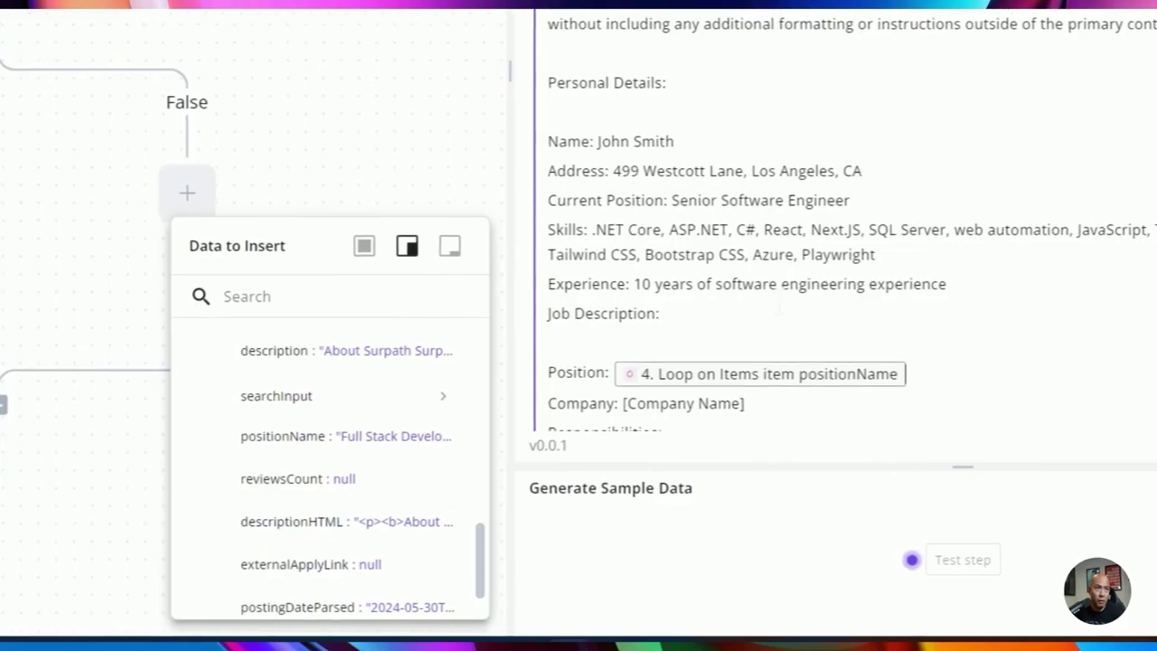
# Replace the [Company Name] placeholder in the cover letter prompt with the company field of the Loop on Items item.
pyautogui.scroll(-1, 781, 302)
pyautogui.click(777, 315)
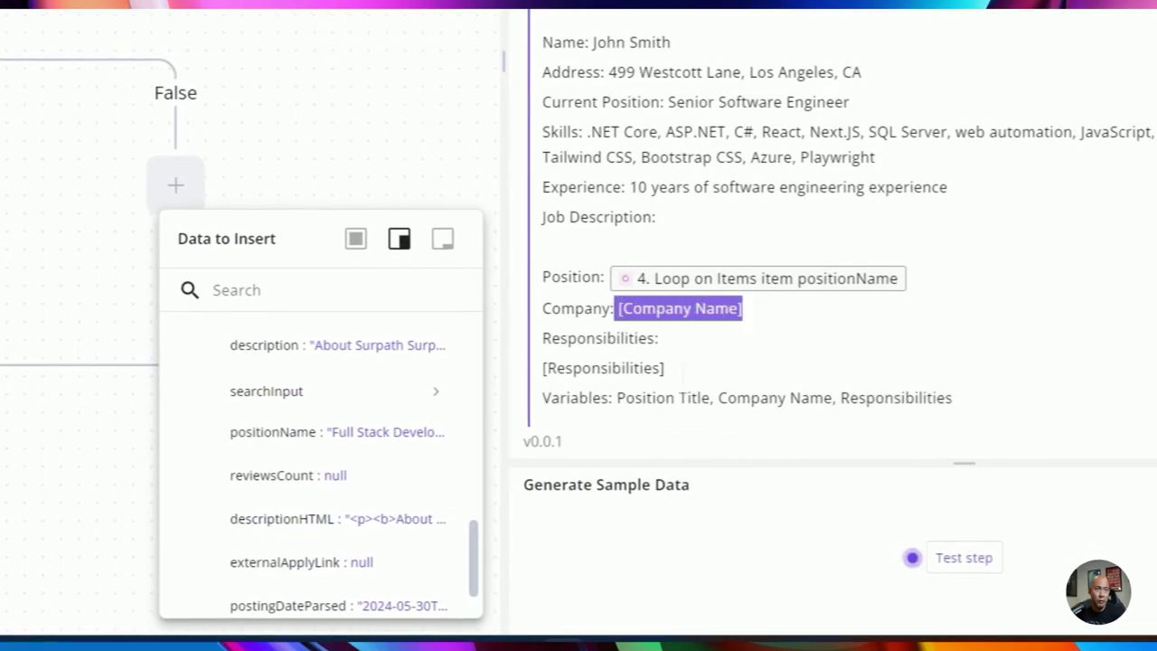
pyautogui.scroll(5, 367, 462)
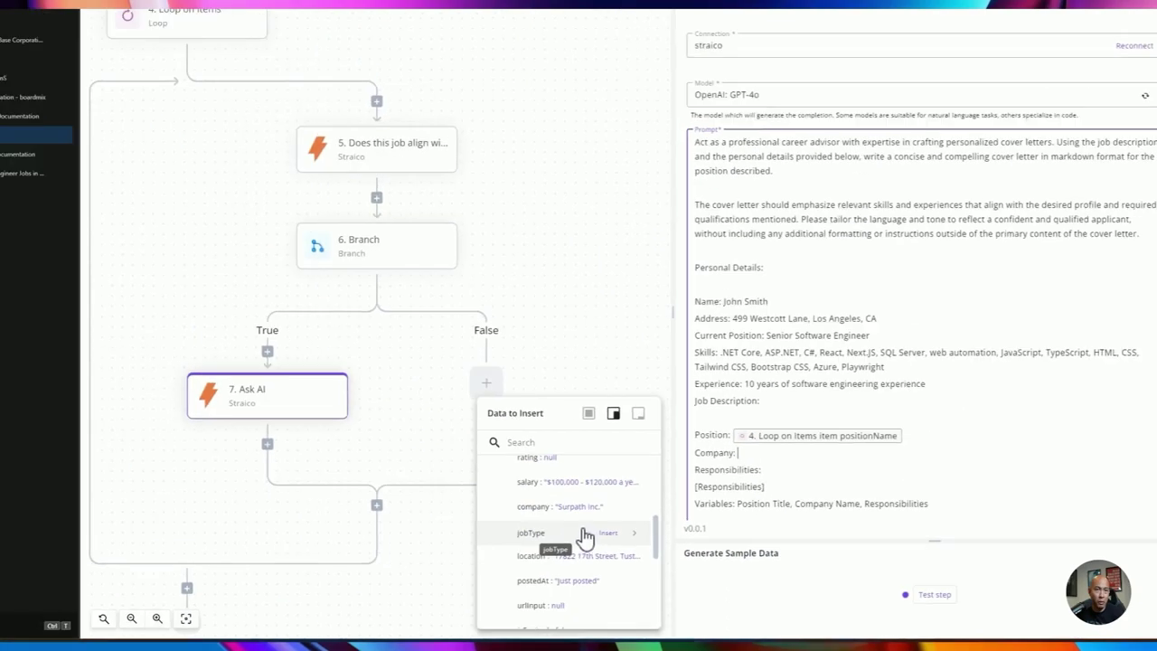
pyautogui.click(578, 506)
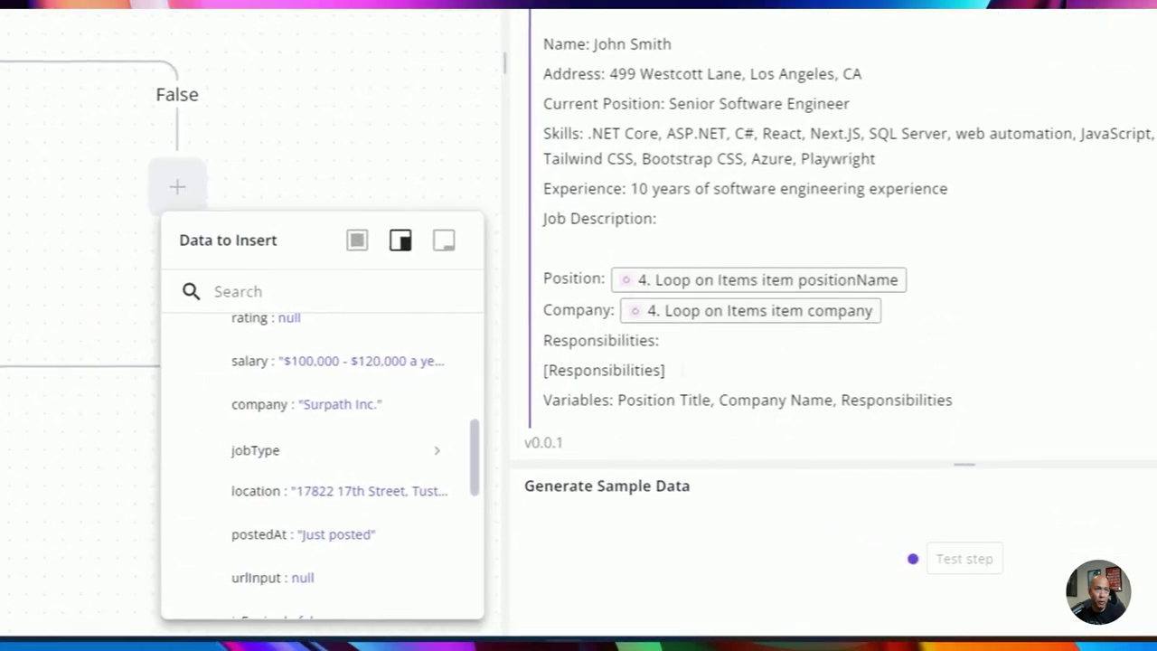
# Replace the [Responsibilities] placeholder in the cover letter prompt with the description field of the Loop on Items item.
pyautogui.scroll(-2, 842, 221)
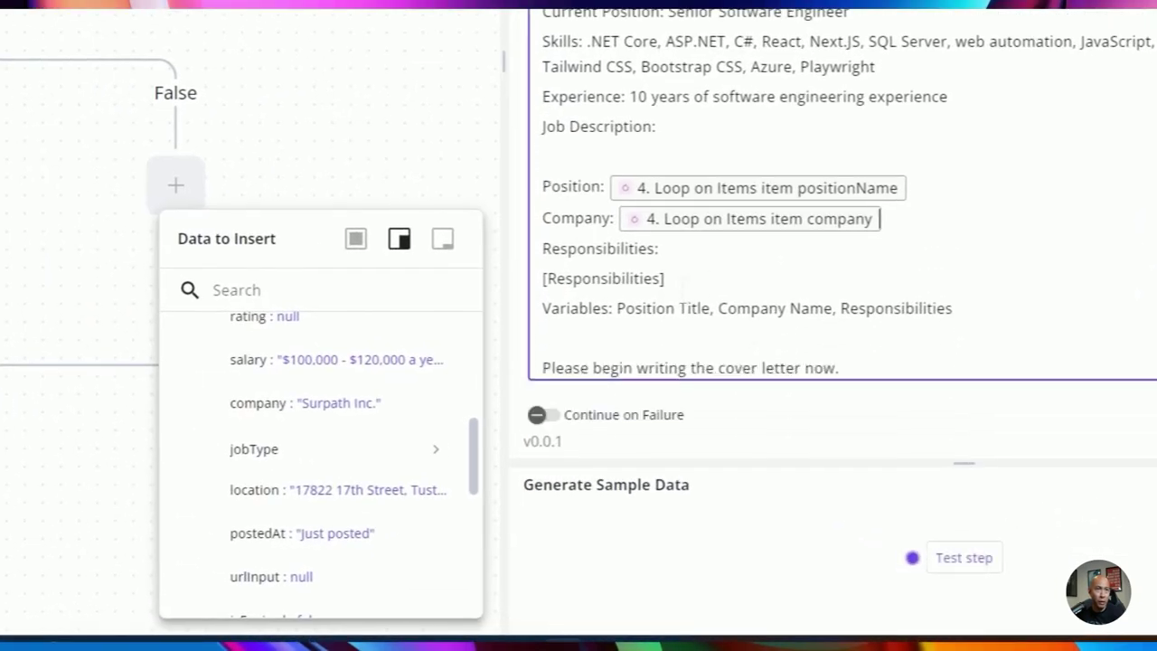
pyautogui.press('BackSpace')
pyautogui.press('BackSpace')
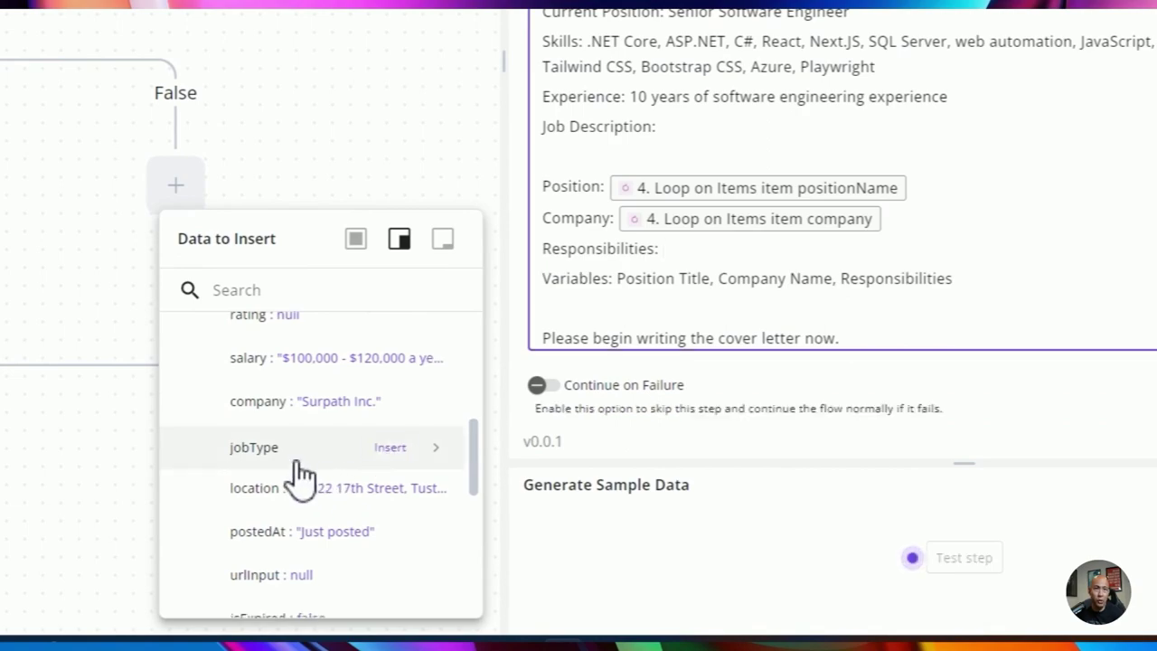
pyautogui.scroll(-2, 305, 476)
pyautogui.scroll(-1, 340, 488)
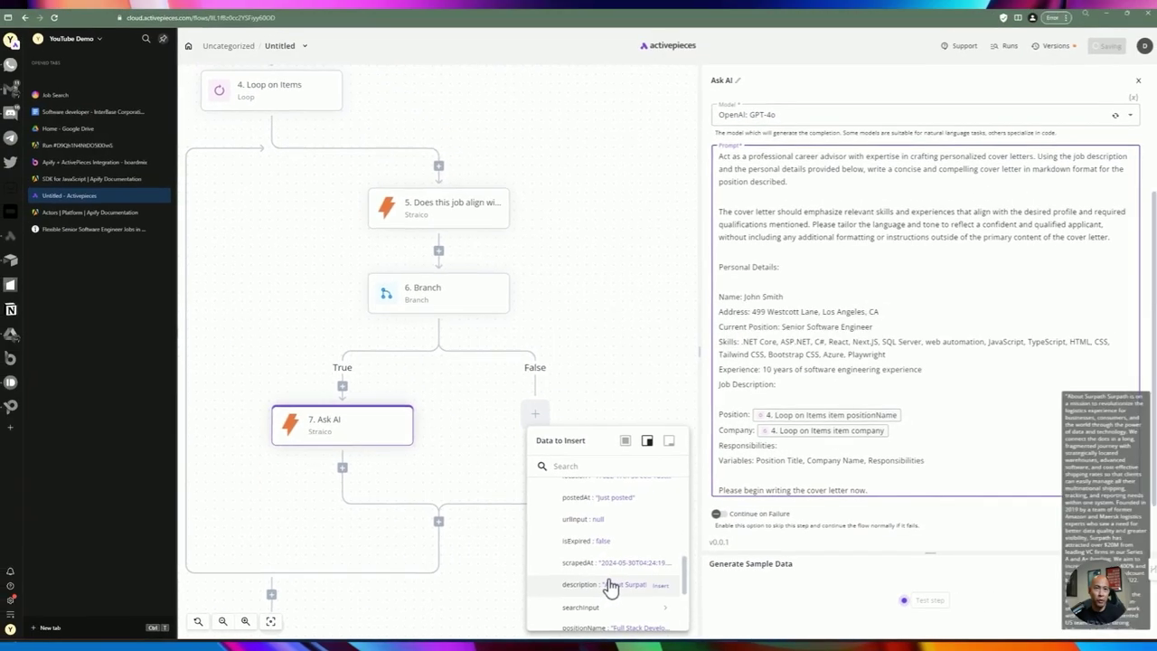
pyautogui.click(332, 526)
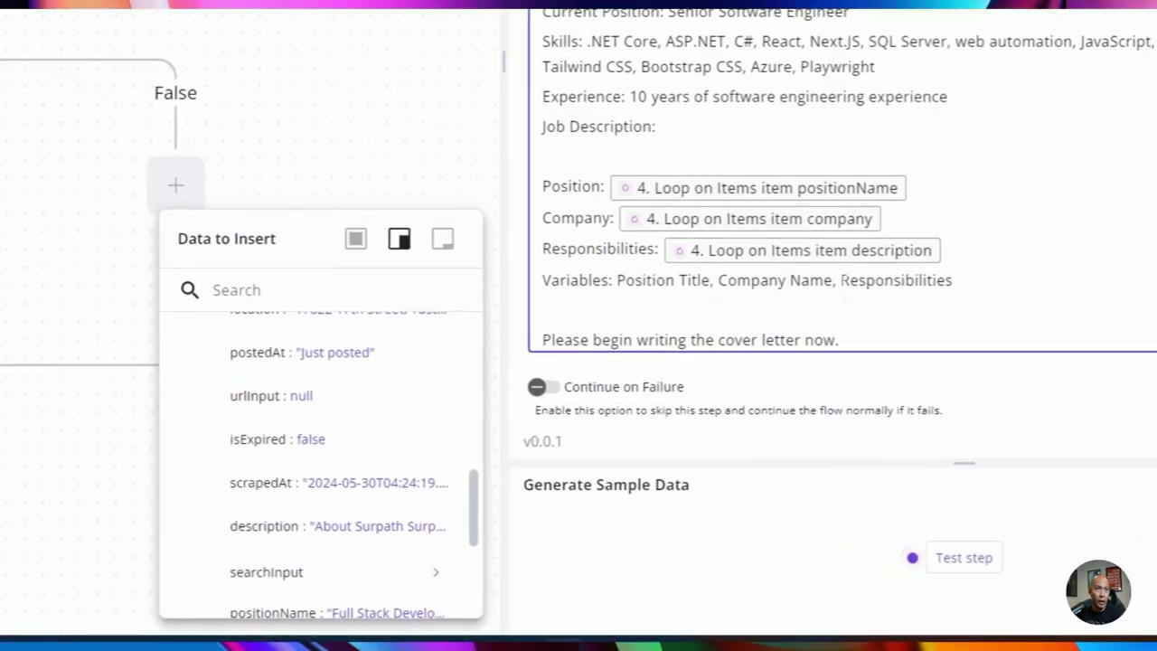
pyautogui.scroll(-1, 860, 305)
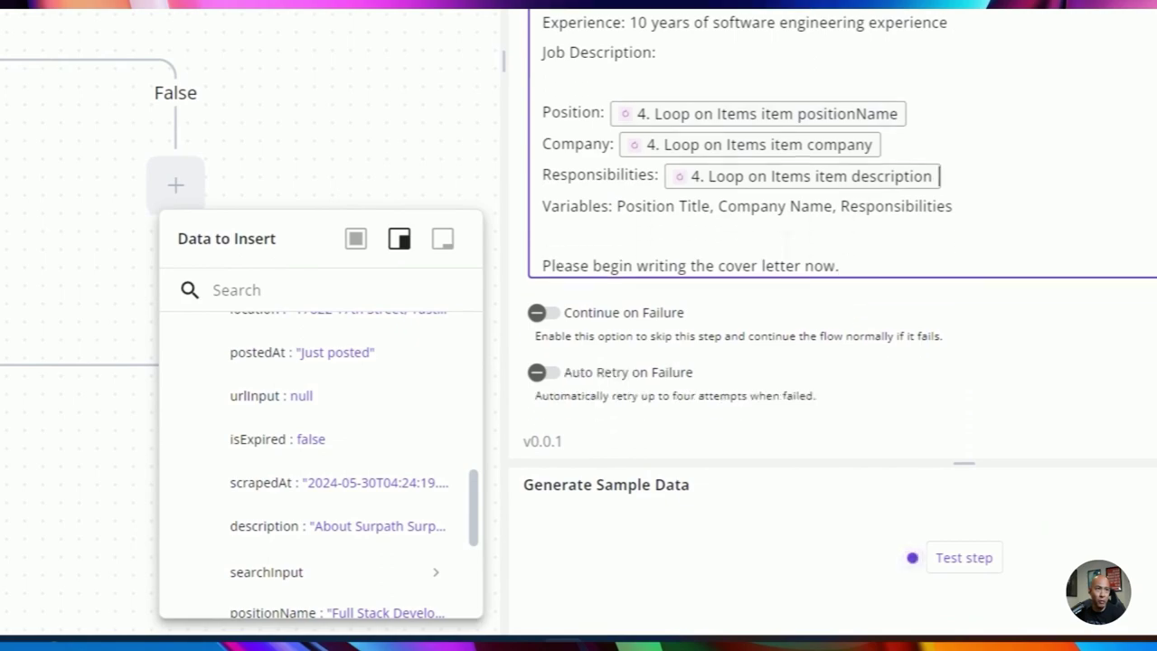
# Check the personal details and inserted job fields, and remove "in markdown format" from the first paragraph of the cover letter prompt.
pyautogui.scroll(2, 589, 205)
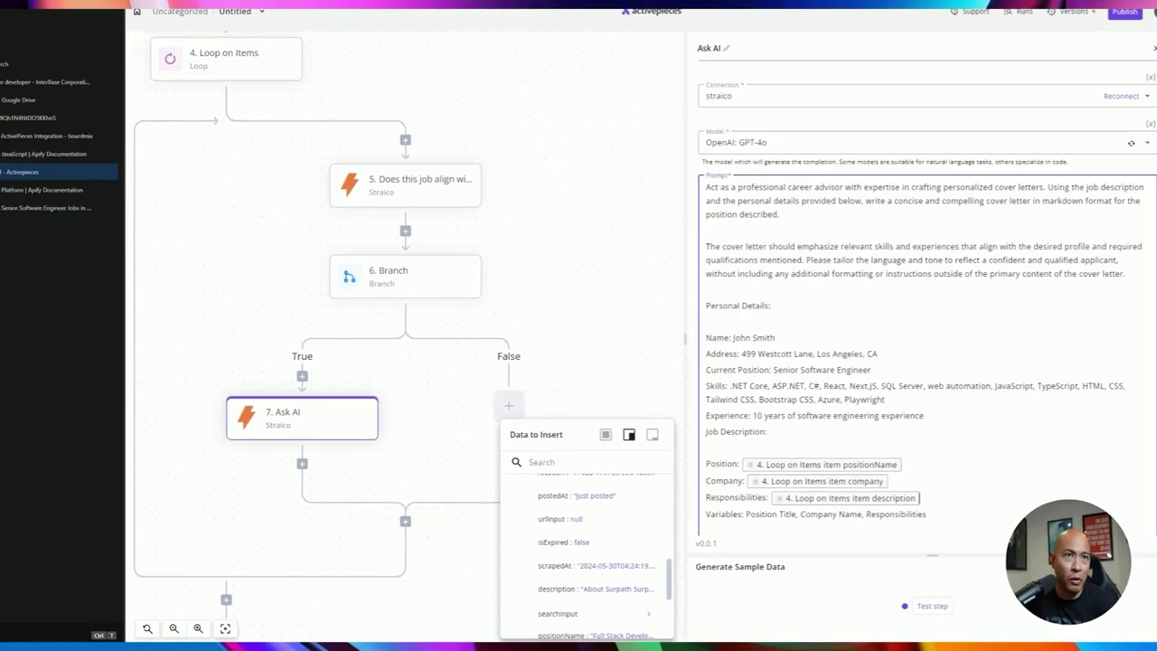
pyautogui.moveTo(657, 355); pyautogui.dragTo(543, 180)
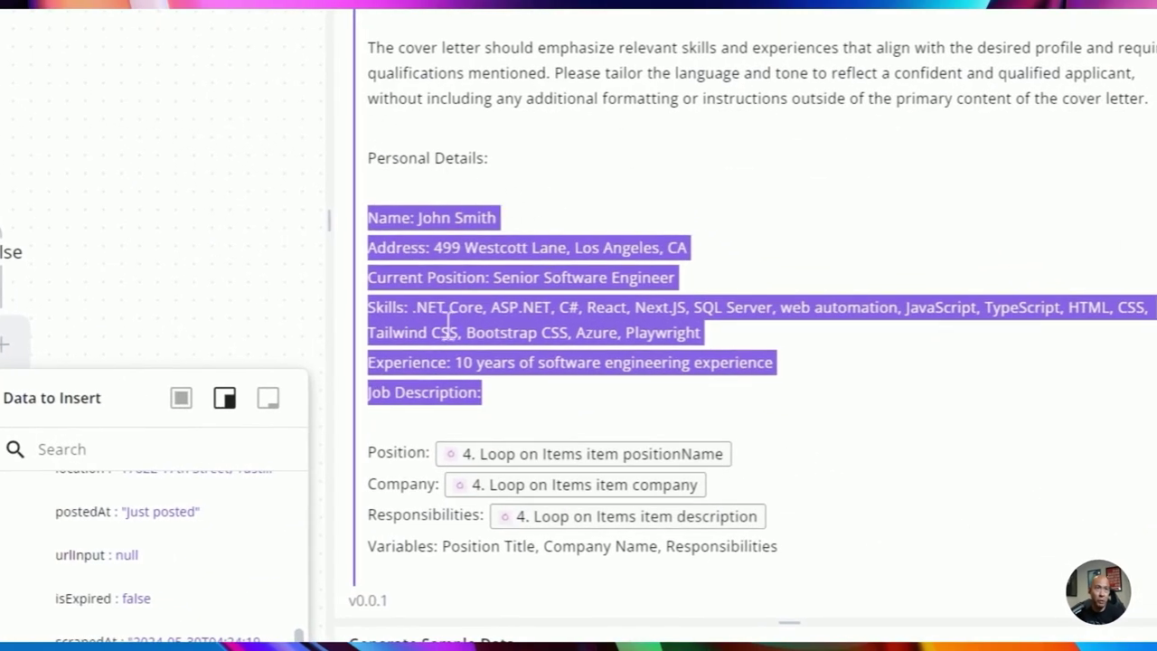
pyautogui.click(408, 278)
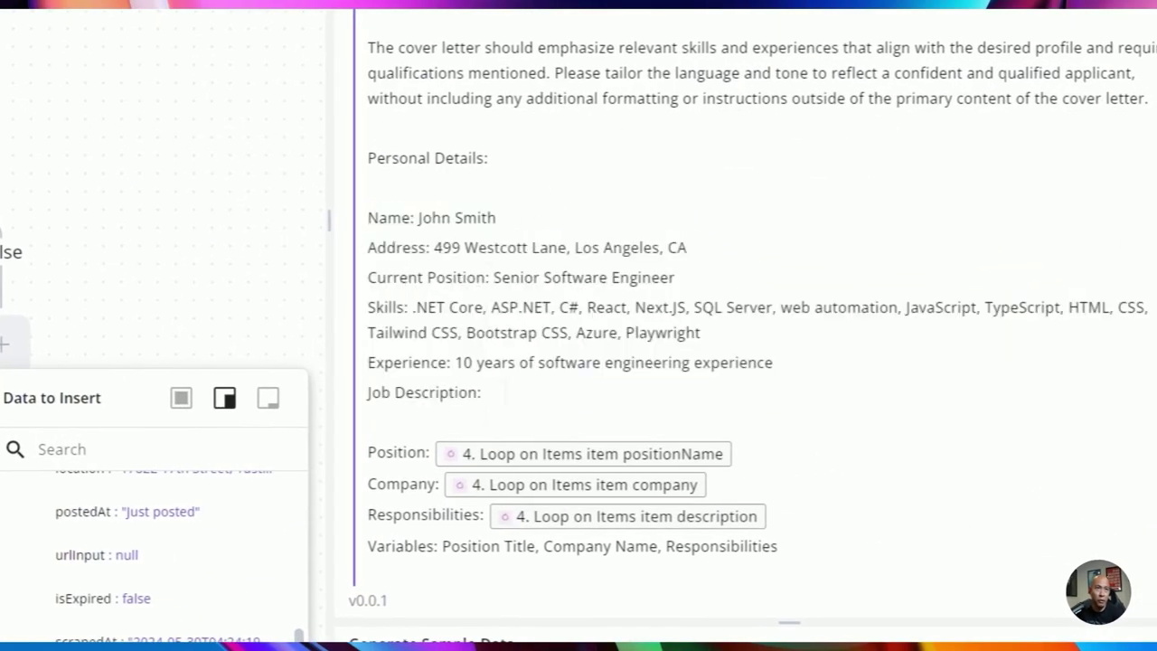
pyautogui.moveTo(456, 461); pyautogui.dragTo(767, 480)
pyautogui.click(527, 362)
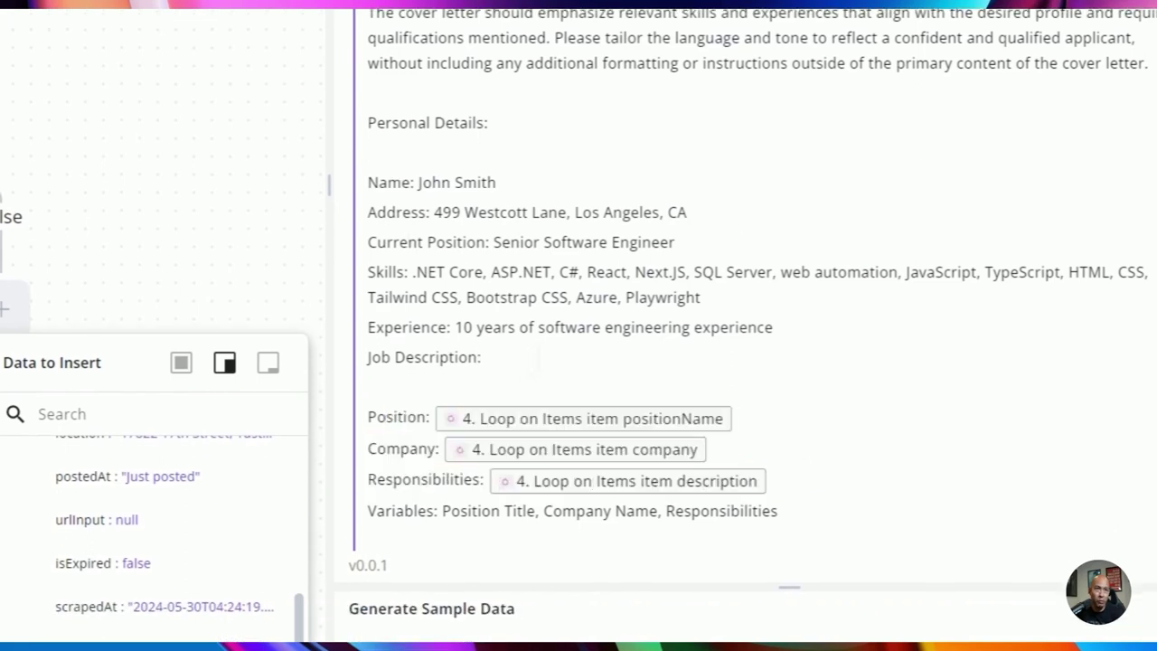
pyautogui.scroll(1, 560, 327)
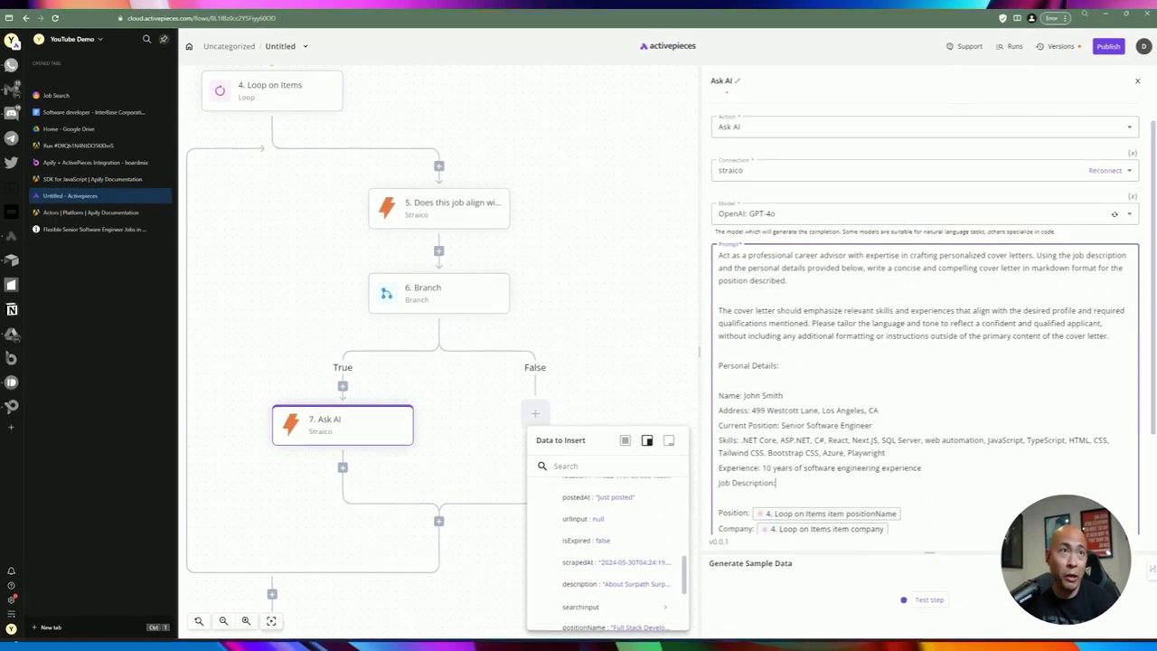
pyautogui.hotkey('ctrl', 'z')
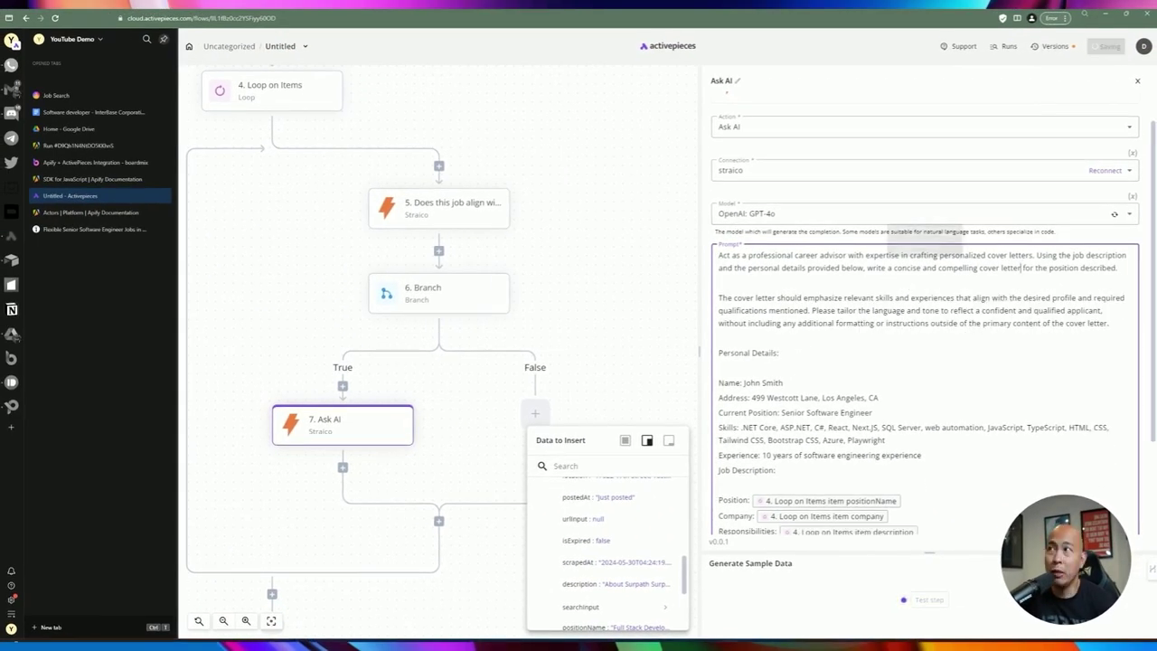
# Rename the Ask AI step as "Create cover letter" and test it.
pyautogui.click(722, 80)
pyautogui.write('Create cover letter')
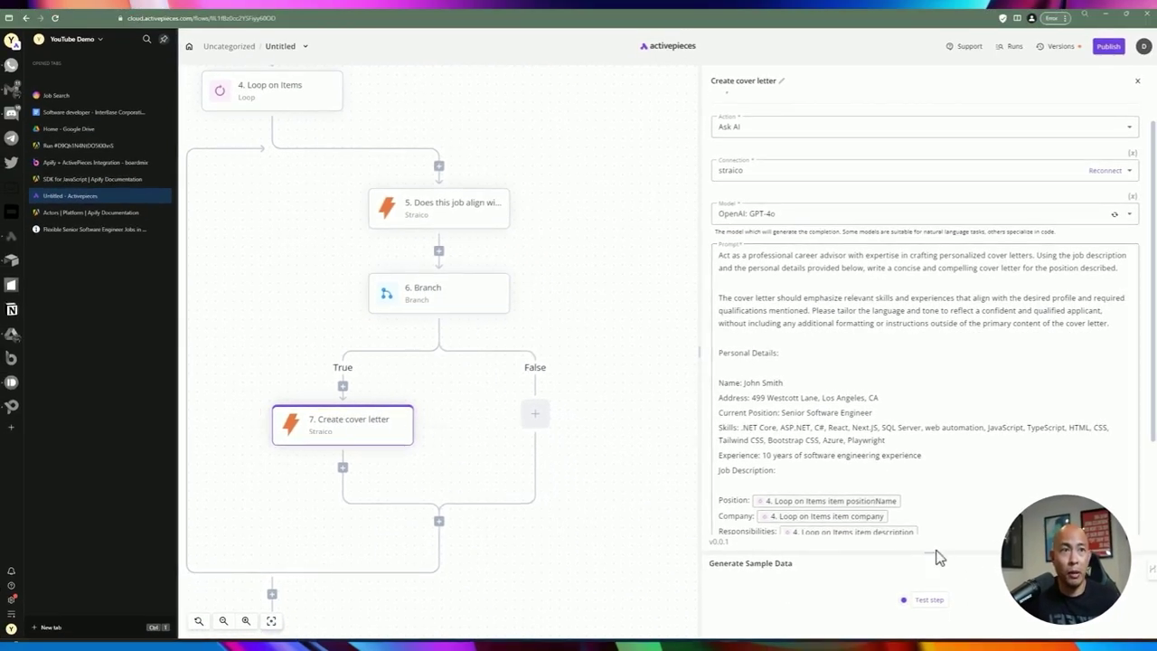
pyautogui.click(929, 599)
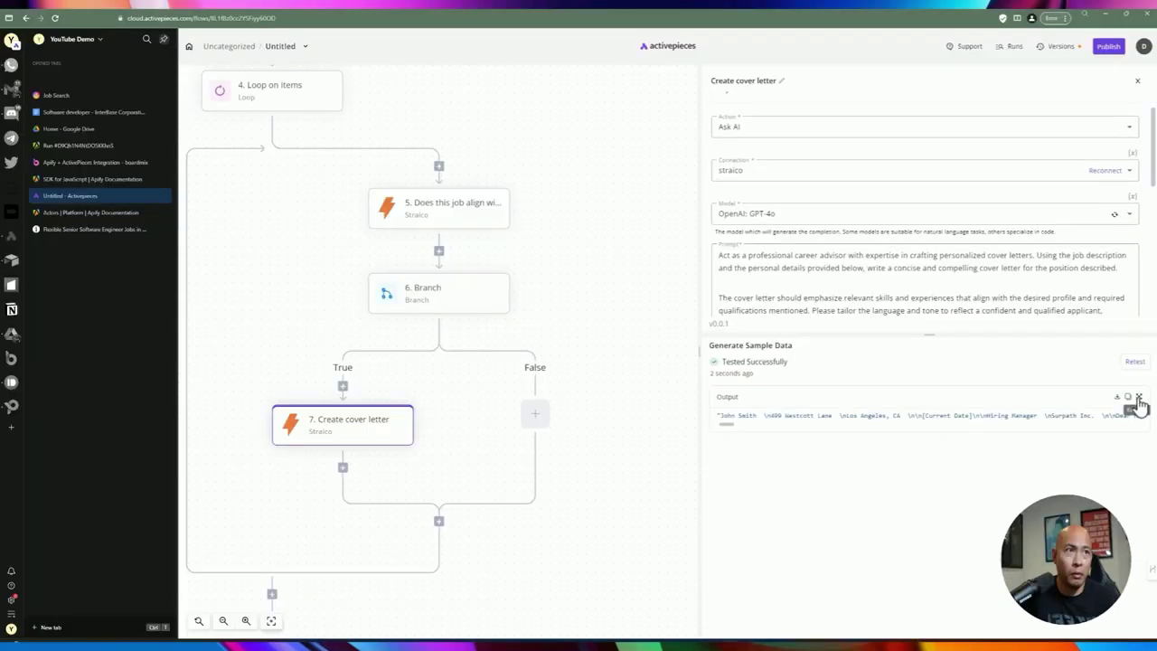
# Examine the generated cover letter in the expanded view of the test output.
pyautogui.click(1138, 398)
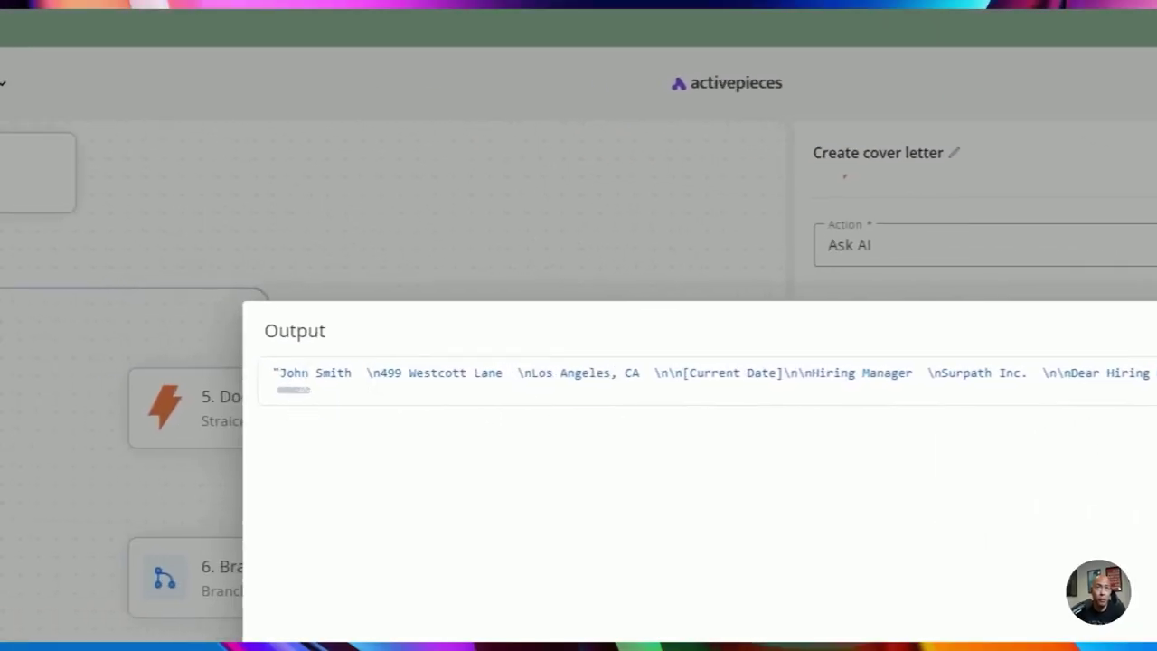
pyautogui.moveTo(309, 394); pyautogui.dragTo(749, 422)
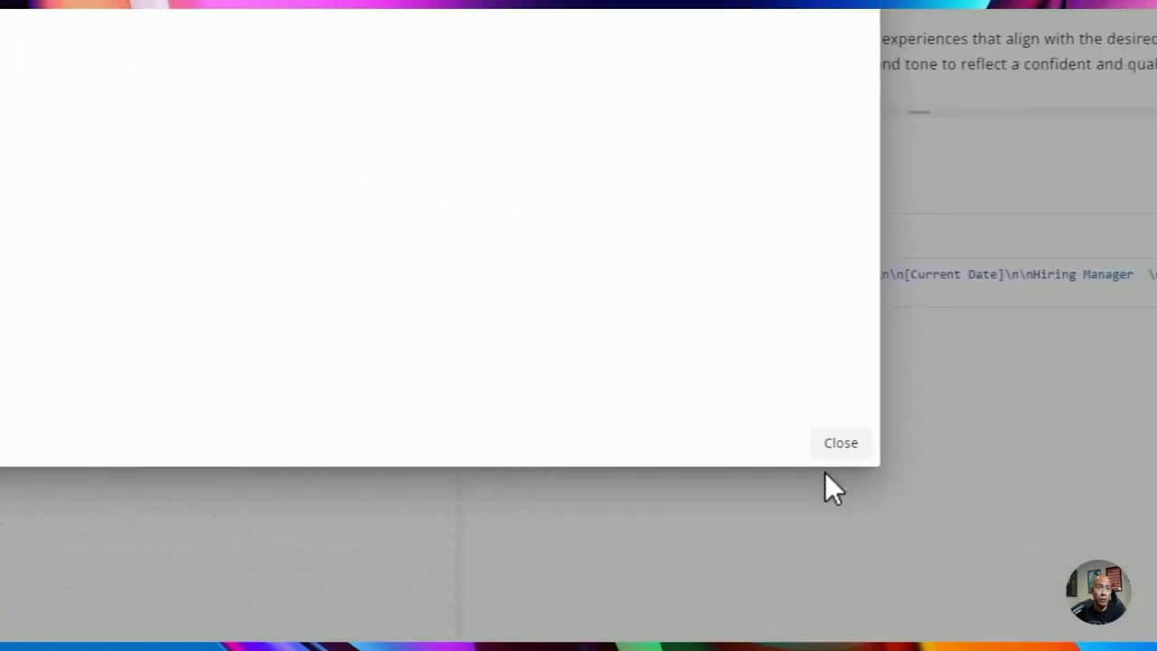
pyautogui.click(892, 445)
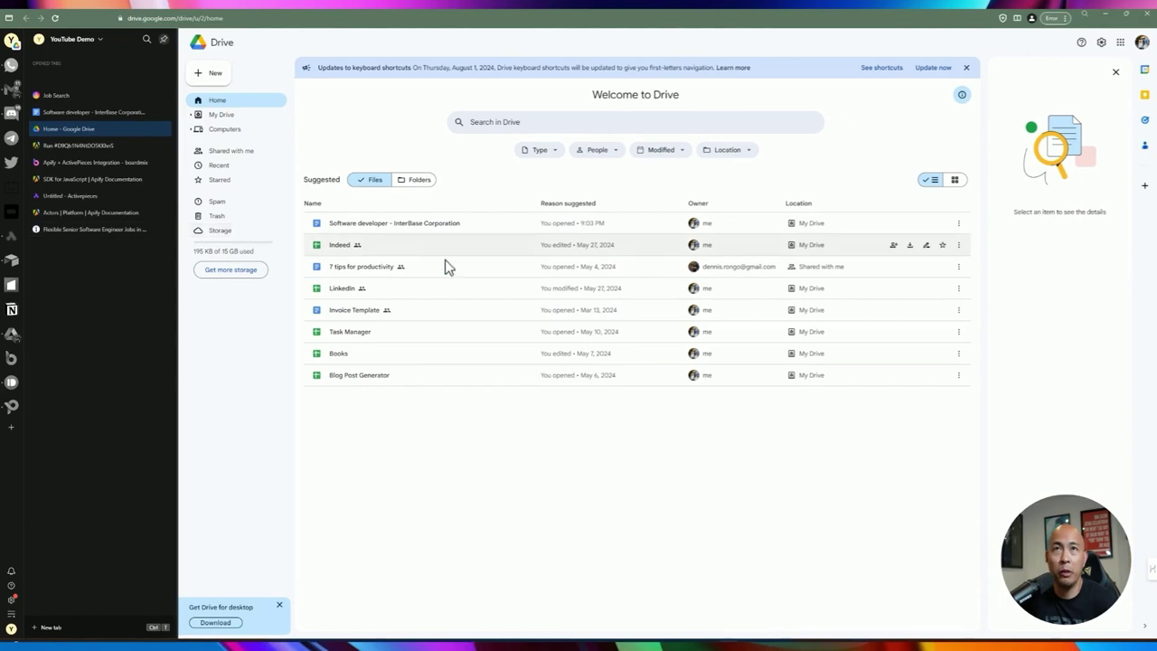
# In Activepieces, add a Google Docs Create Document step after Create cover letter, using the google-docs-yt-coding-menace connection.
pyautogui.click(70, 195)
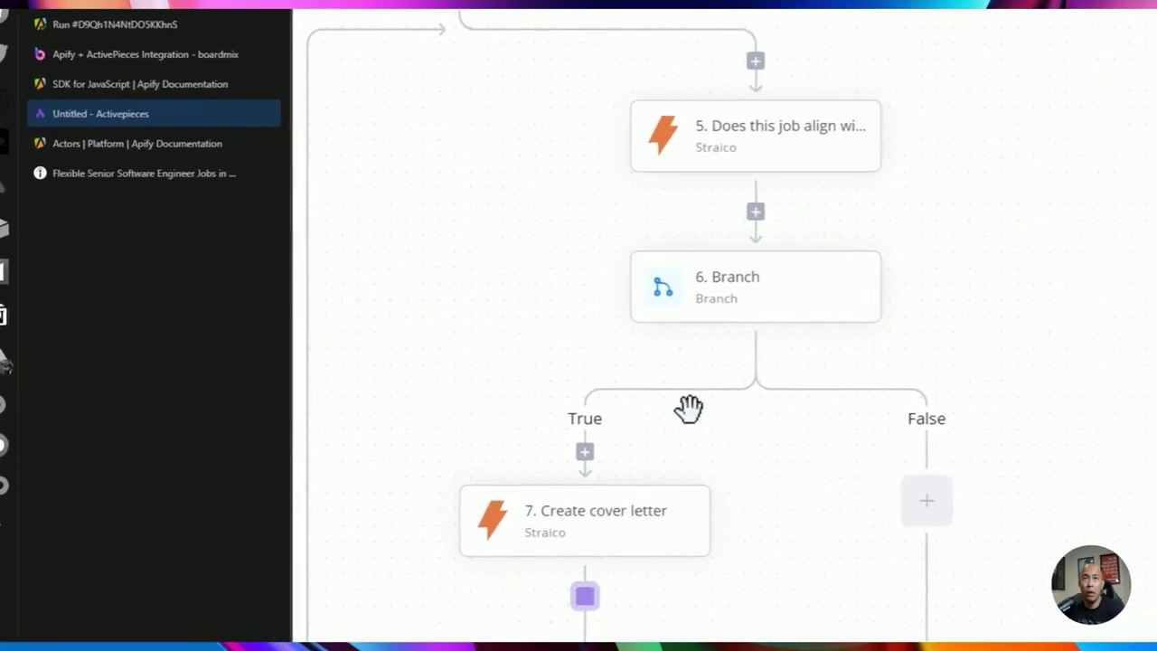
pyautogui.scroll(-5, 689, 409)
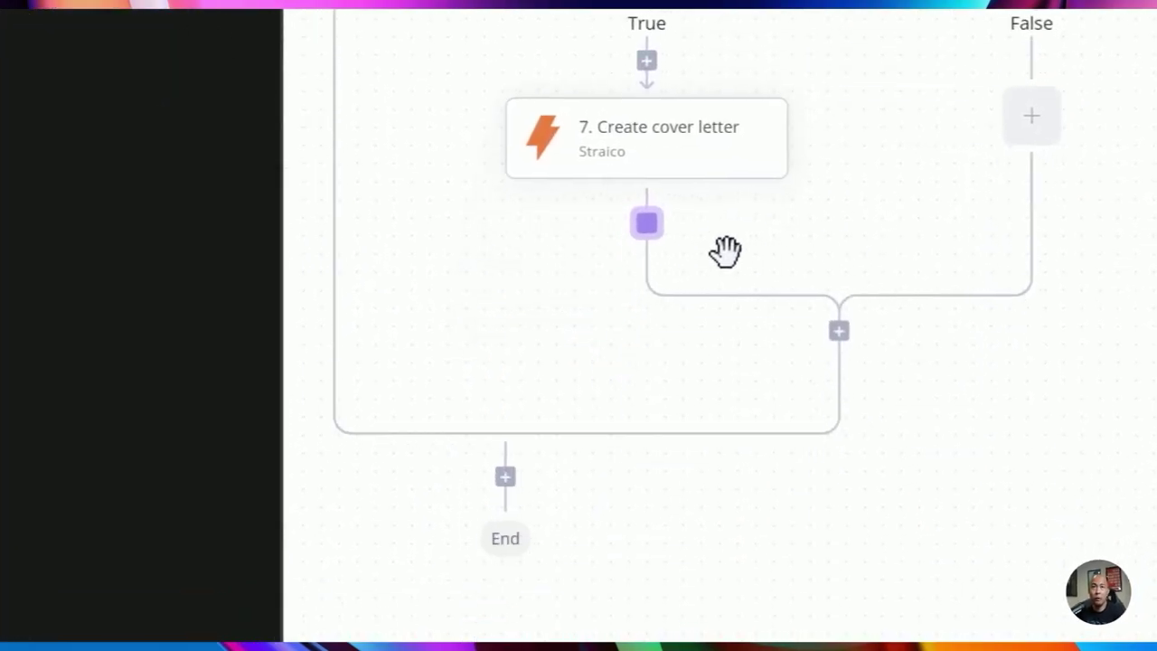
pyautogui.click(636, 217)
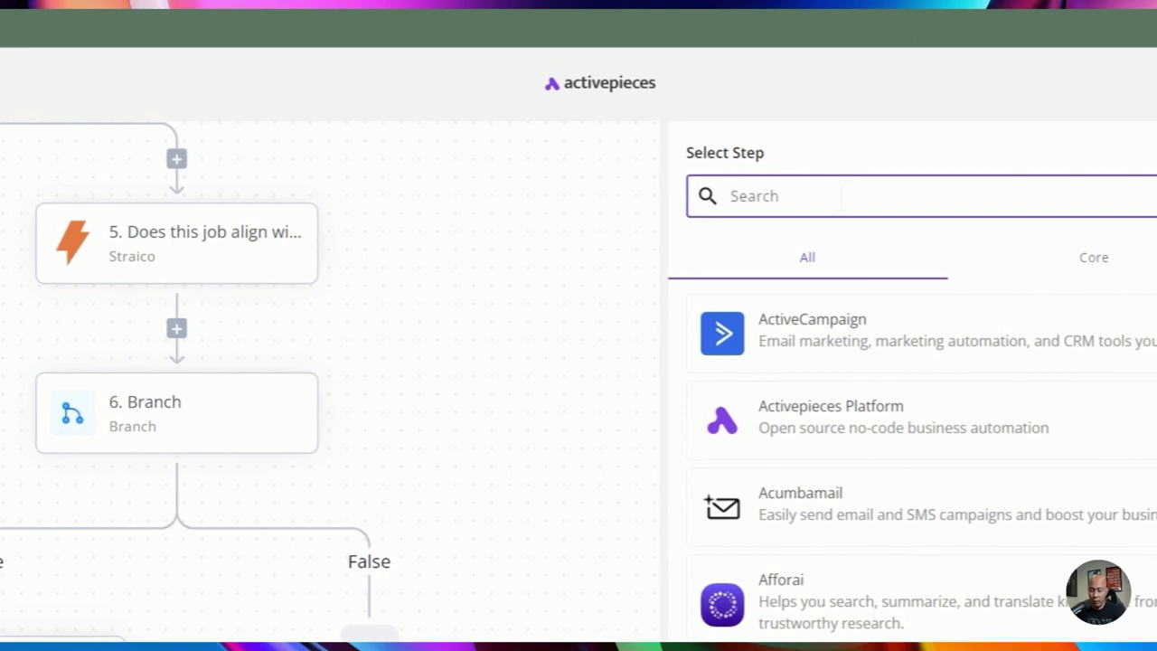
pyautogui.write('google')
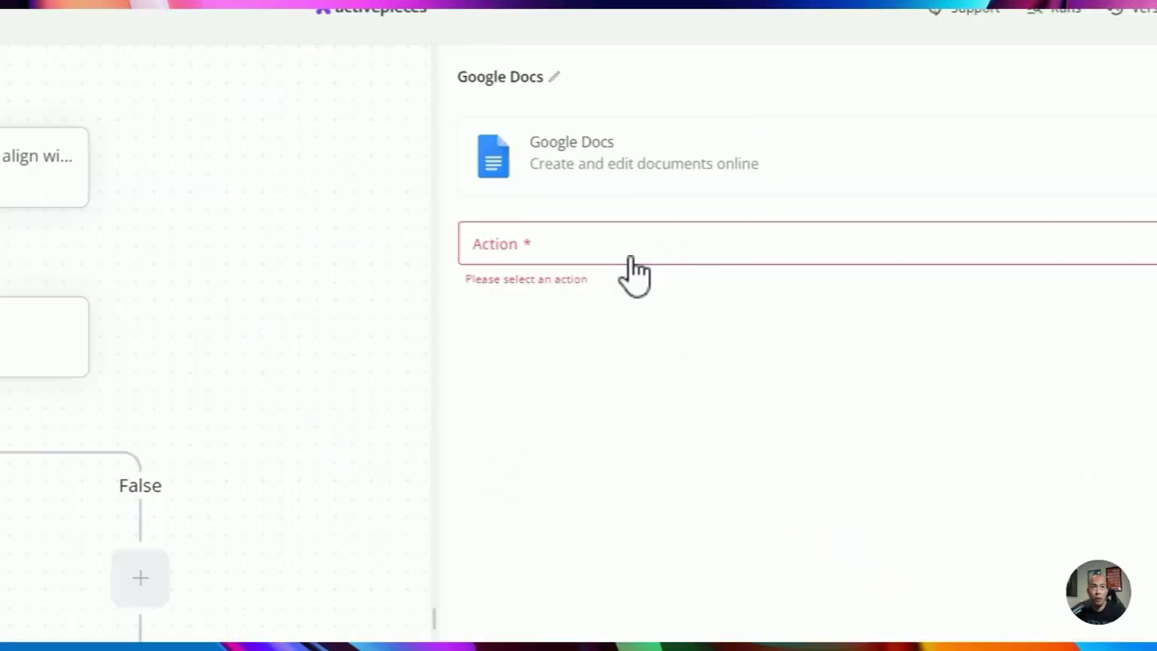
pyautogui.click(629, 259)
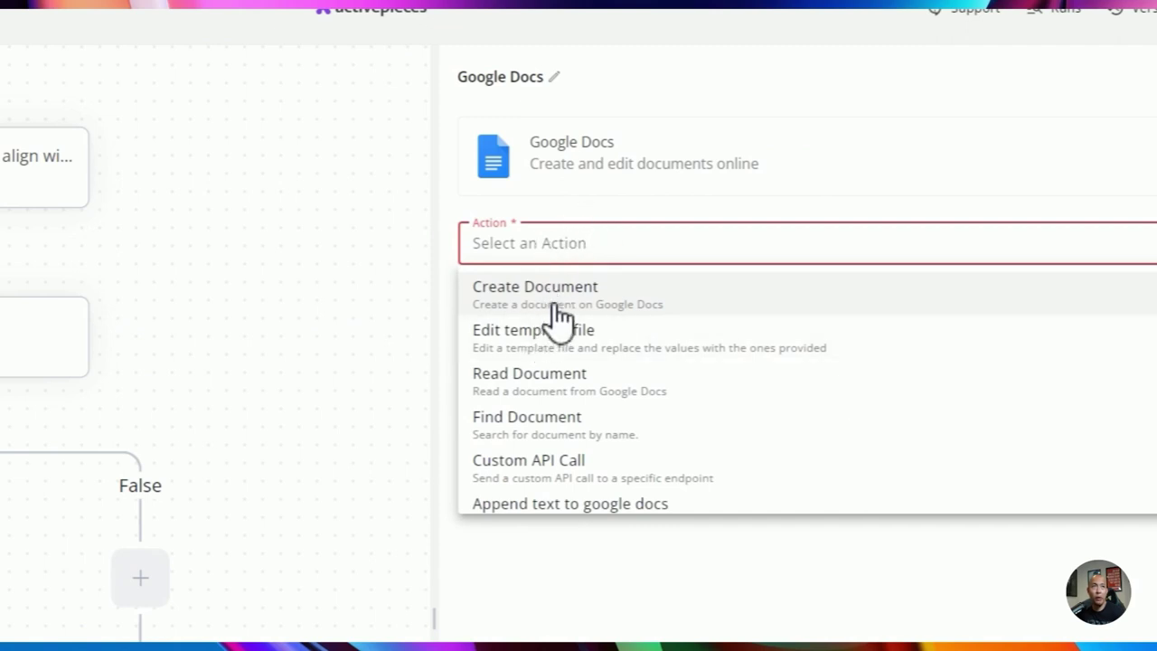
pyautogui.click(537, 298)
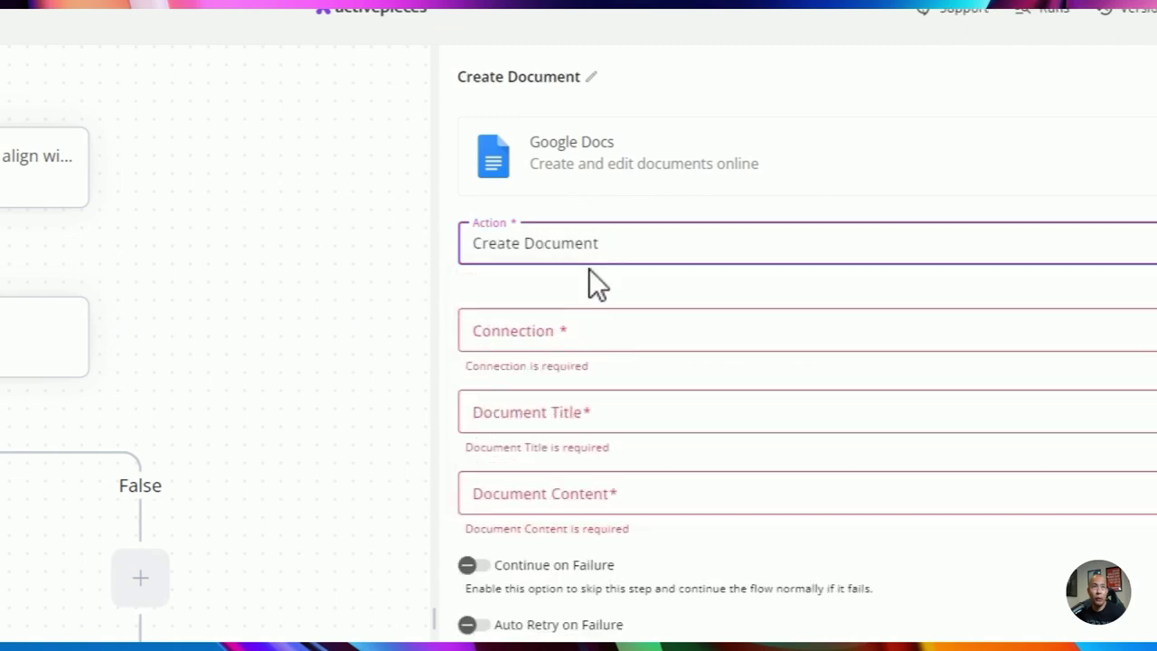
pyautogui.click(547, 343)
pyautogui.click(547, 423)
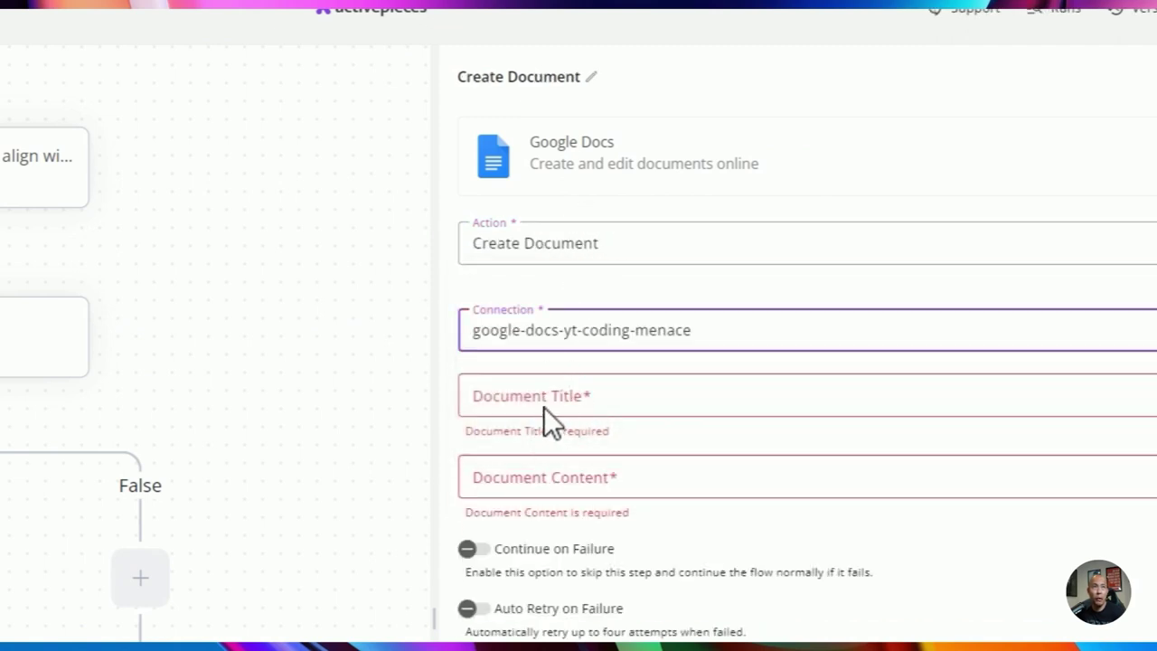
# Set the Document Title to the Loop on Items item's positionName and company fields, separated by a hyphen.
pyautogui.click(544, 402)
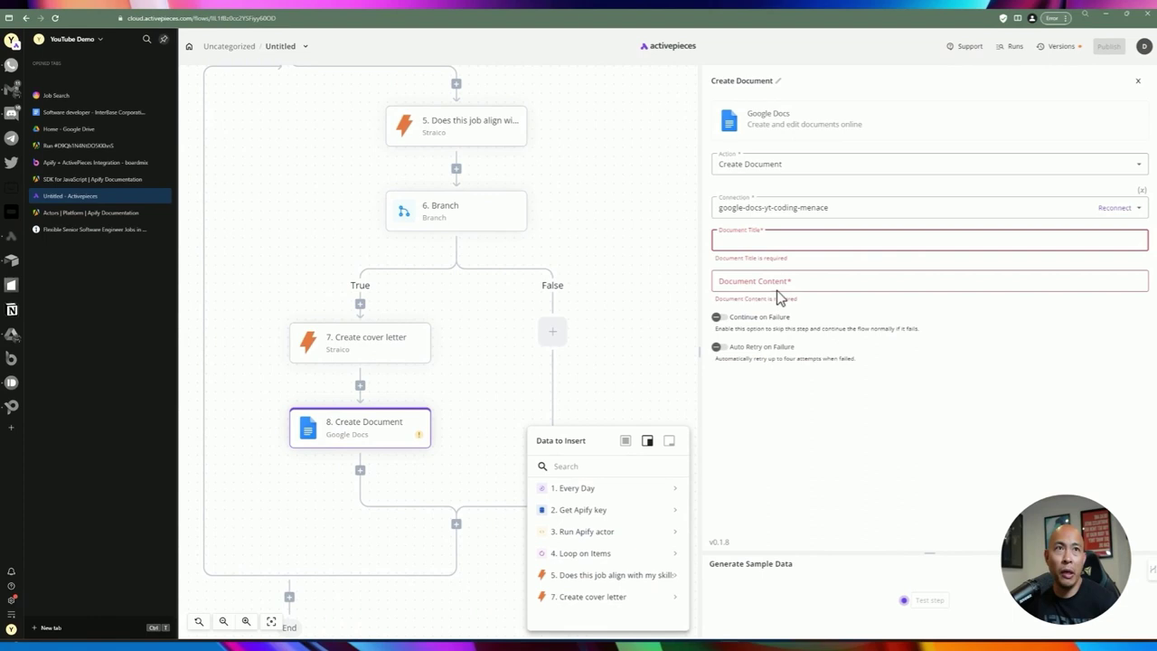
pyautogui.click(799, 240)
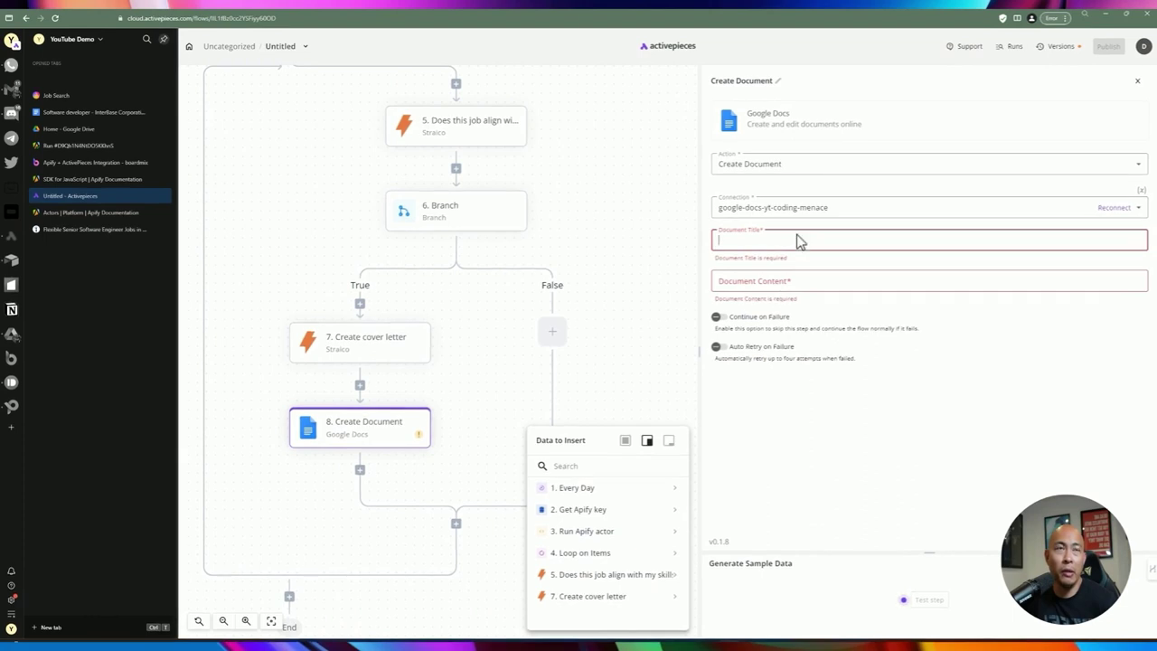
pyautogui.moveTo(665, 493)
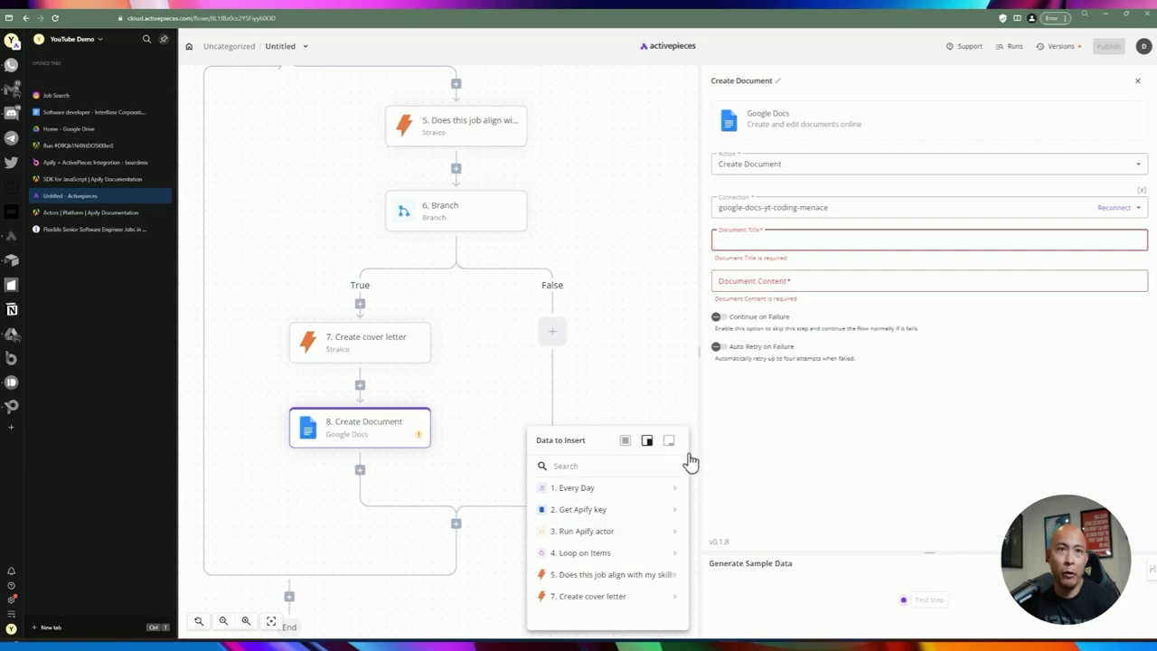
pyautogui.click(542, 553)
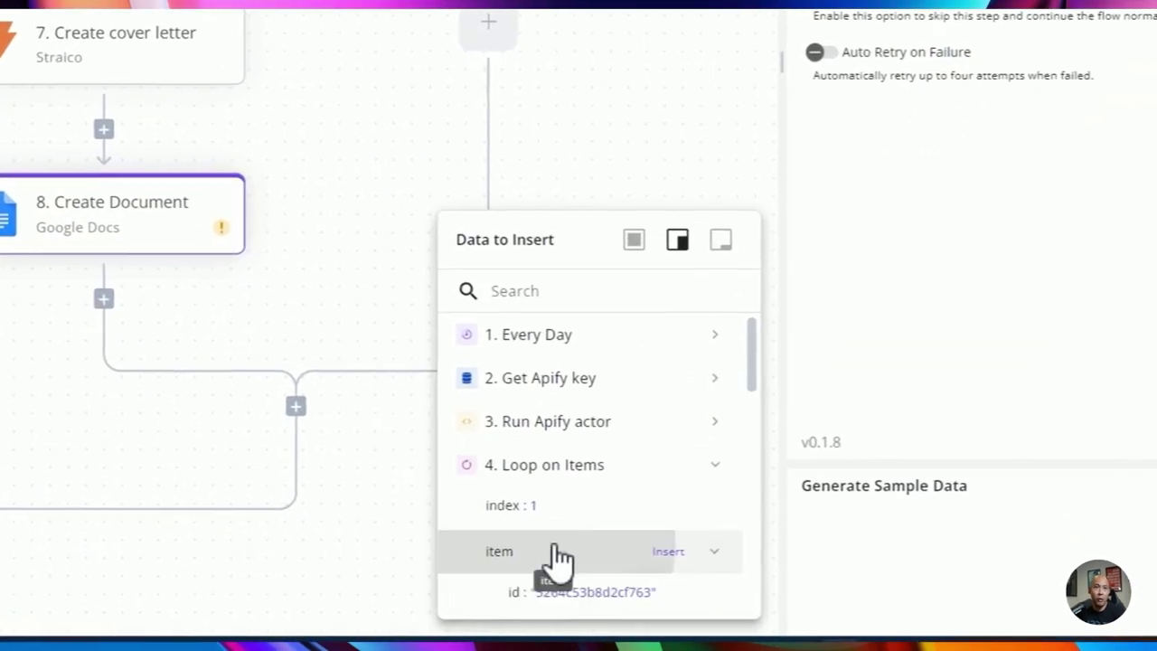
pyautogui.scroll(-5, 556, 543)
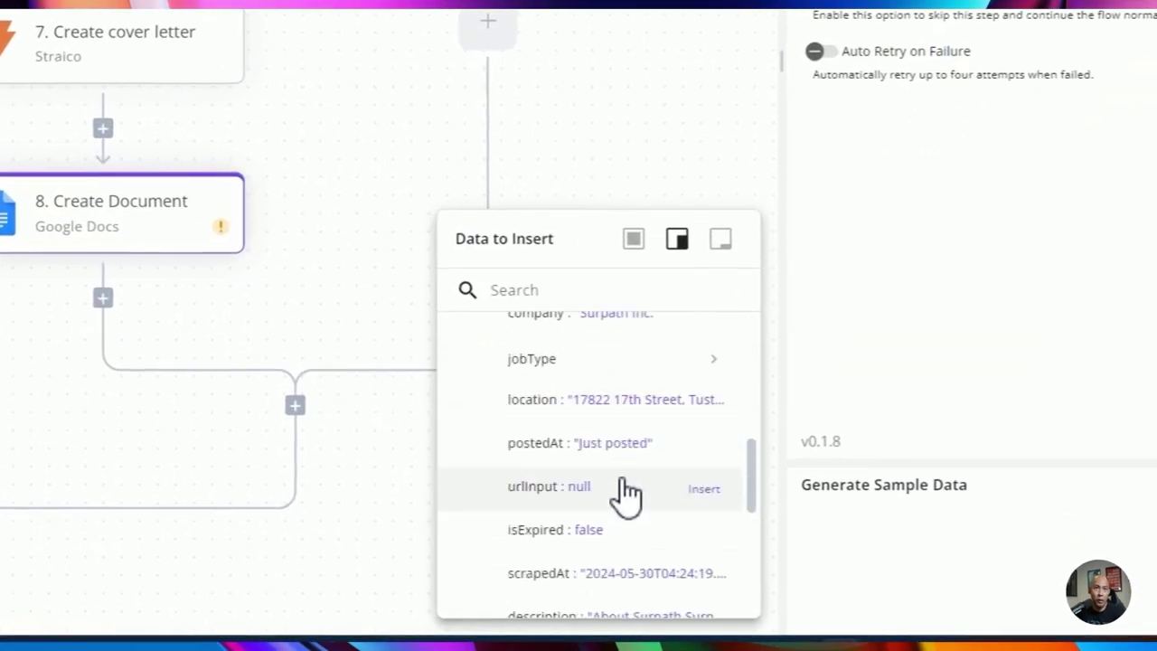
pyautogui.scroll(-4, 628, 493)
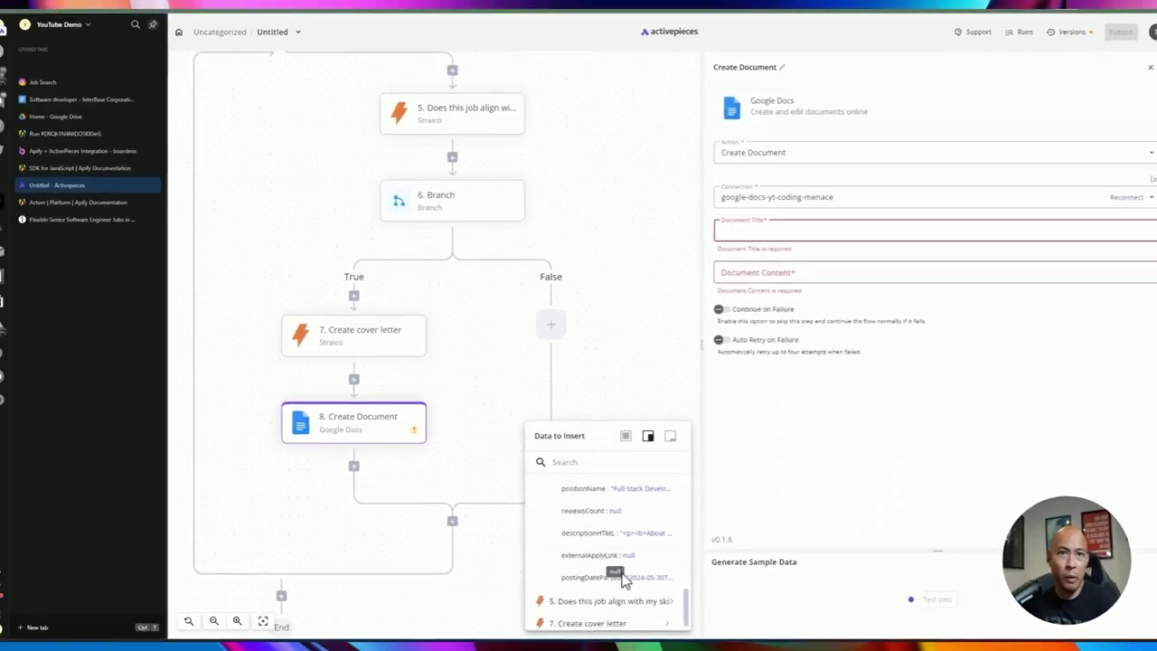
pyautogui.scroll(2, 621, 561)
pyautogui.click(632, 533)
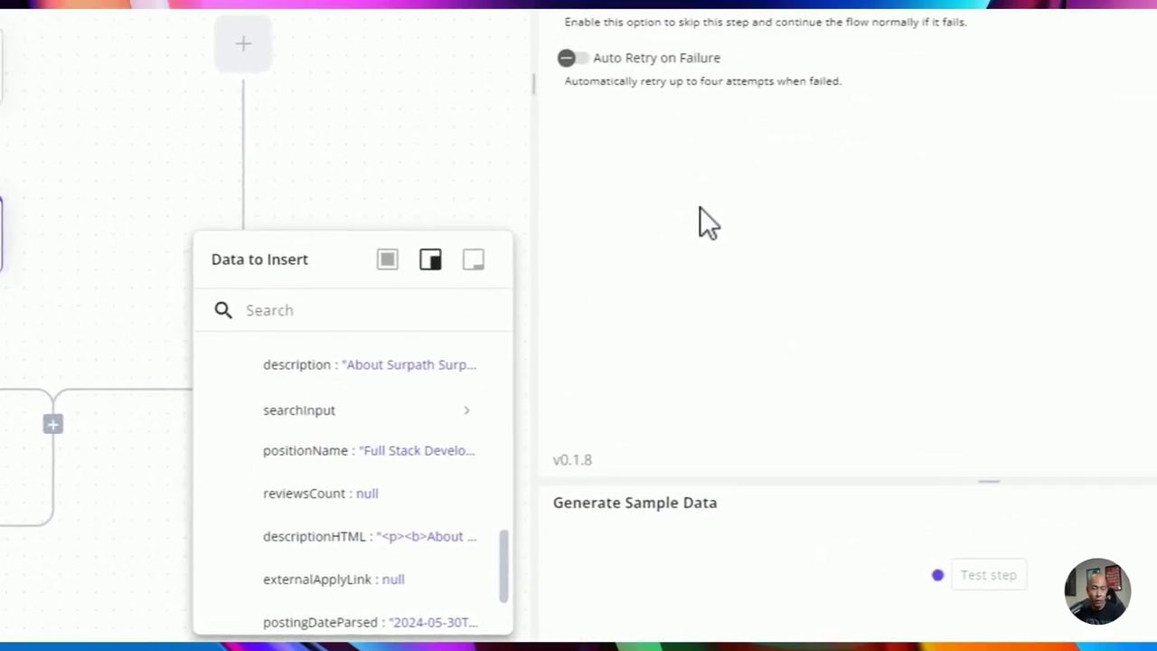
pyautogui.scroll(4, 303, 447)
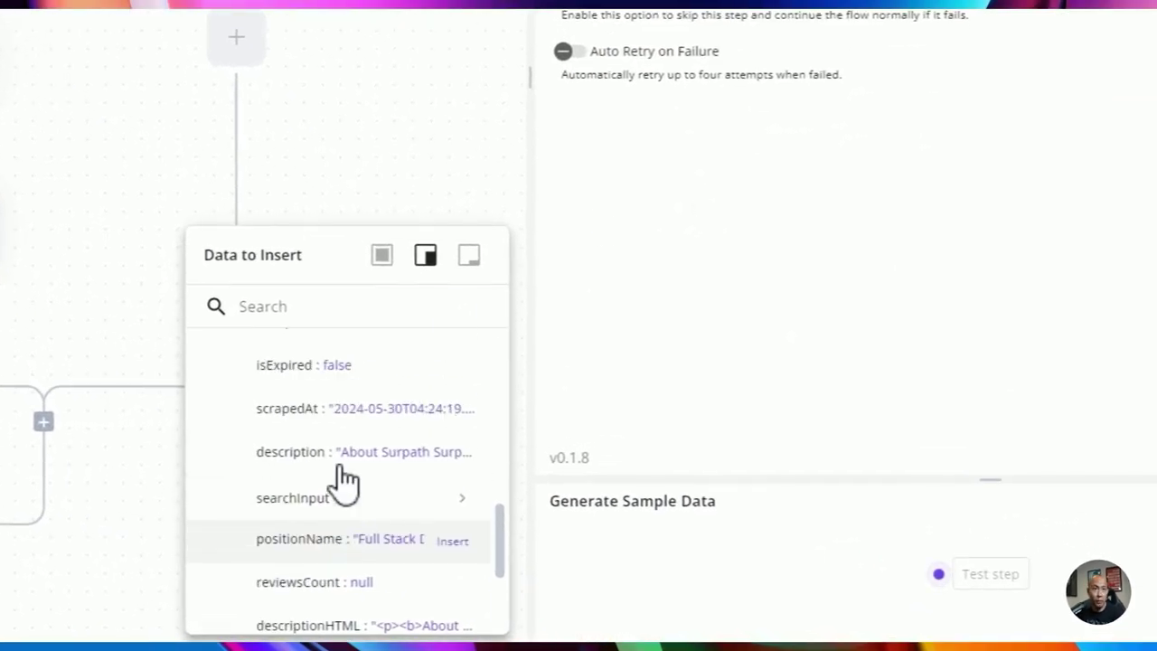
pyautogui.scroll(4, 349, 463)
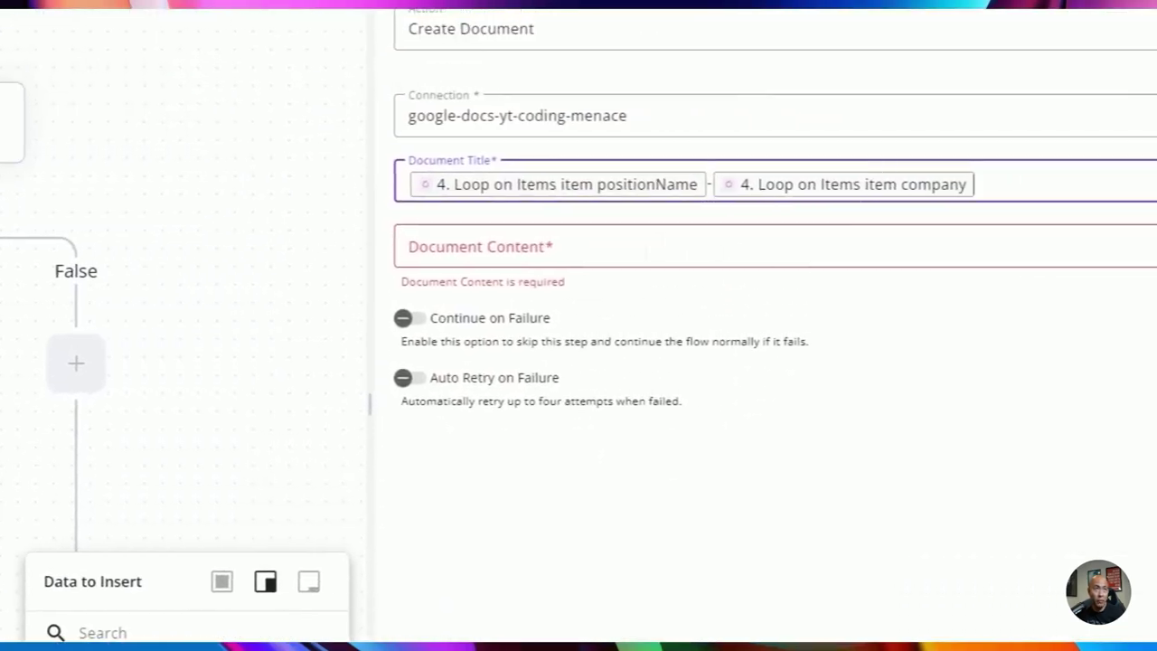
# Set the Document Content to the output of the Create cover letter step.
pyautogui.click(568, 247)
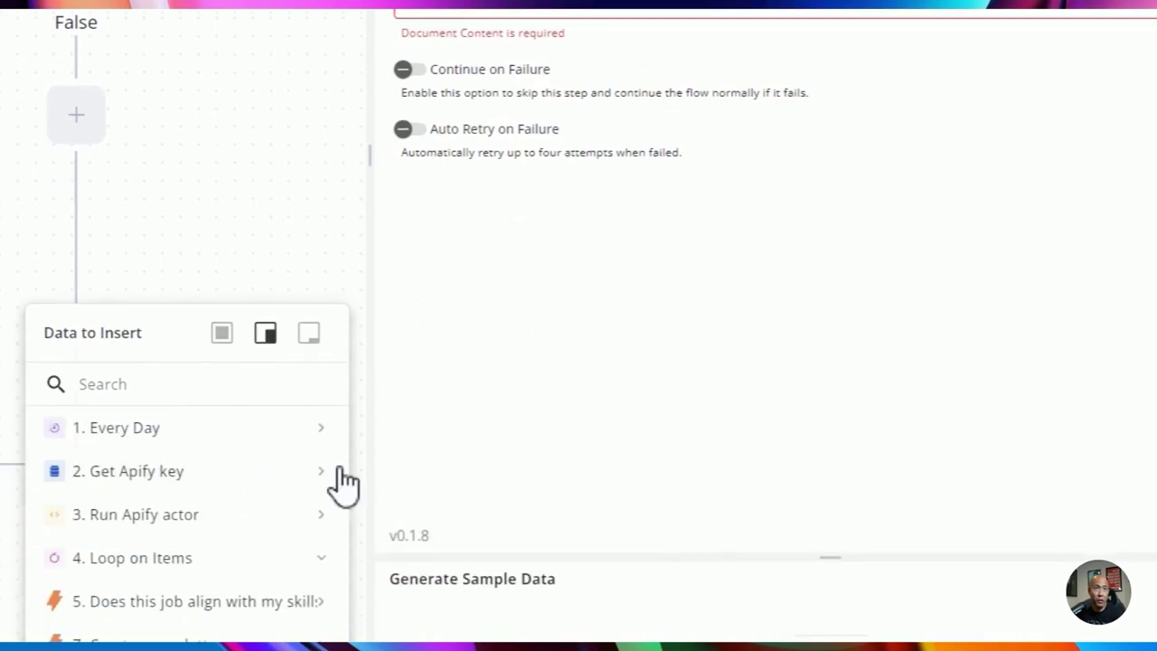
pyautogui.click(506, 193)
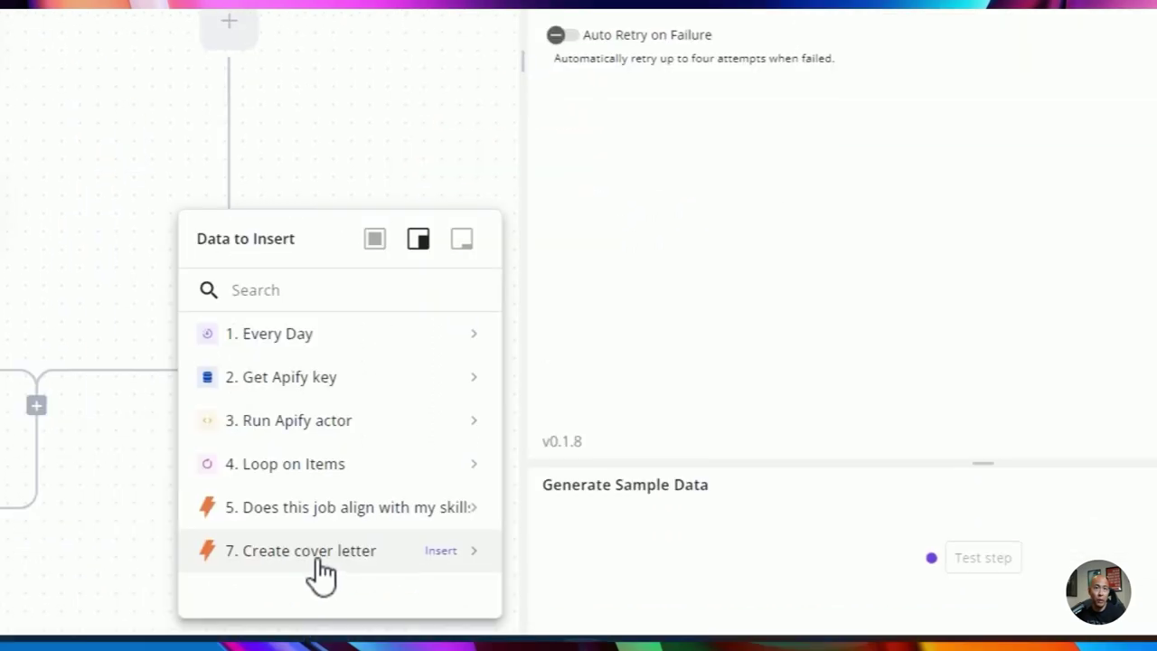
pyautogui.click(317, 563)
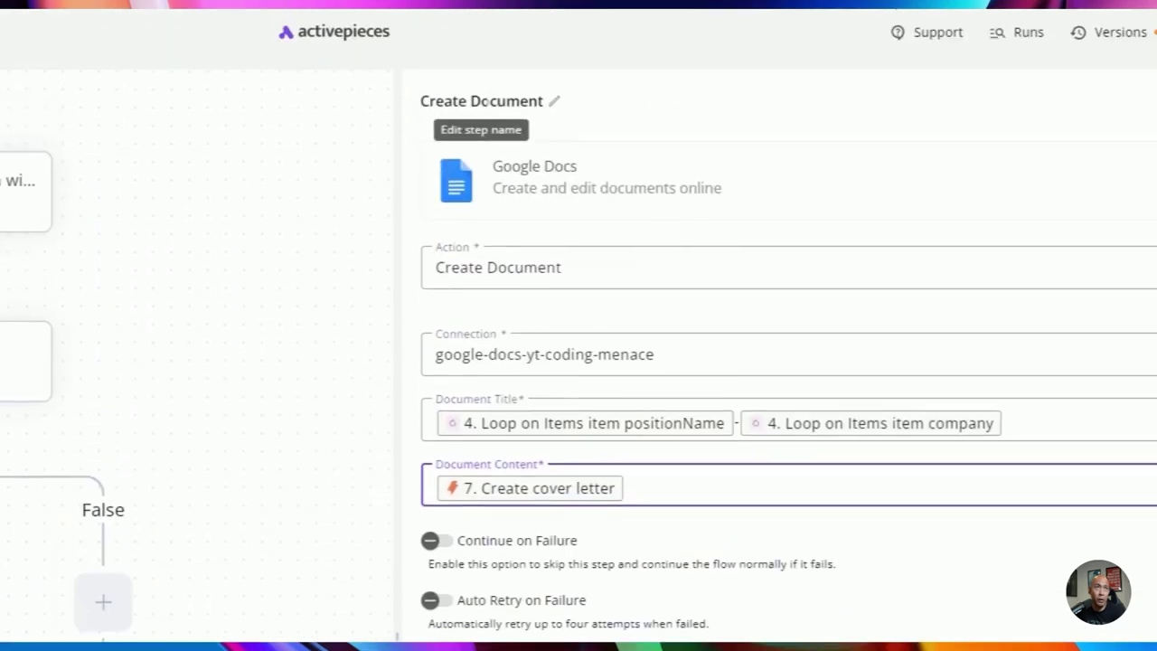
# Rename the Create Document step as "Create Google document" and test it.
pyautogui.click(488, 102)
pyautogui.write('Create Google document')
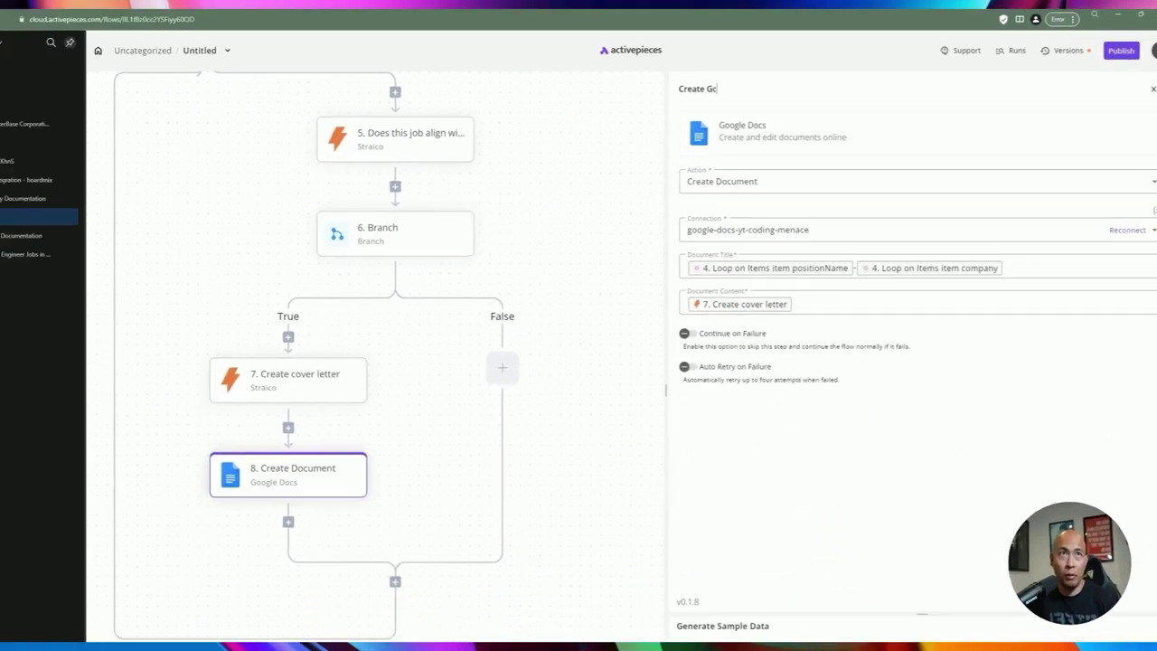
pyautogui.click(933, 600)
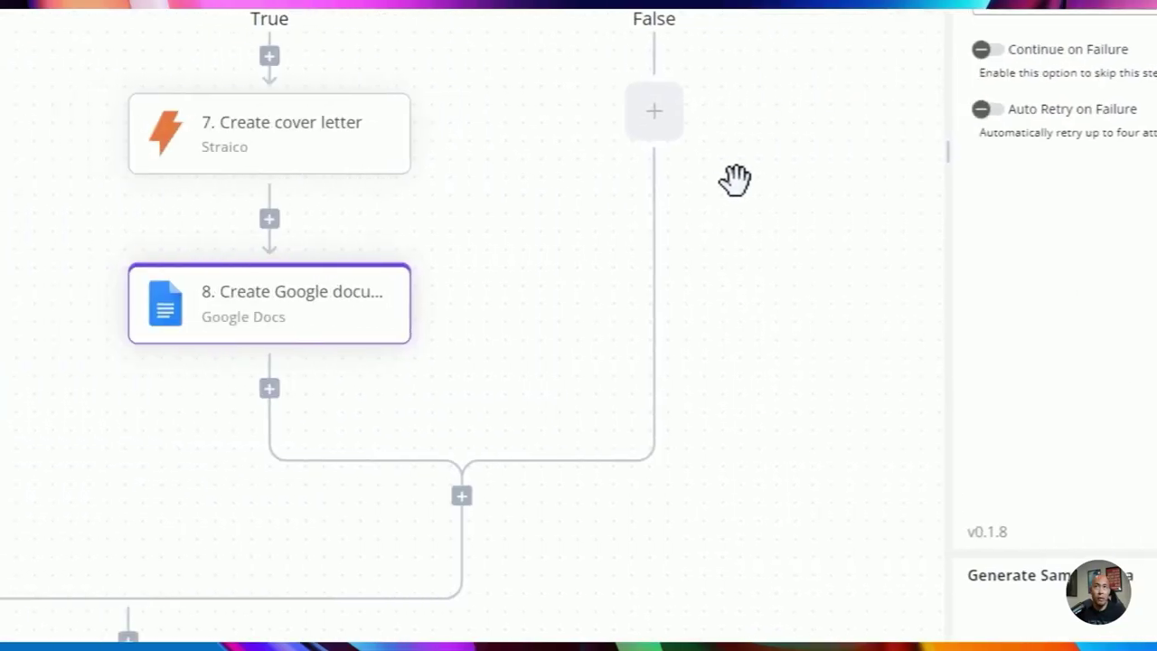
# Check the file list on the Google Drive home page, and examine the documentId in the test output in Activepieces.
pyautogui.moveTo(258, 323)
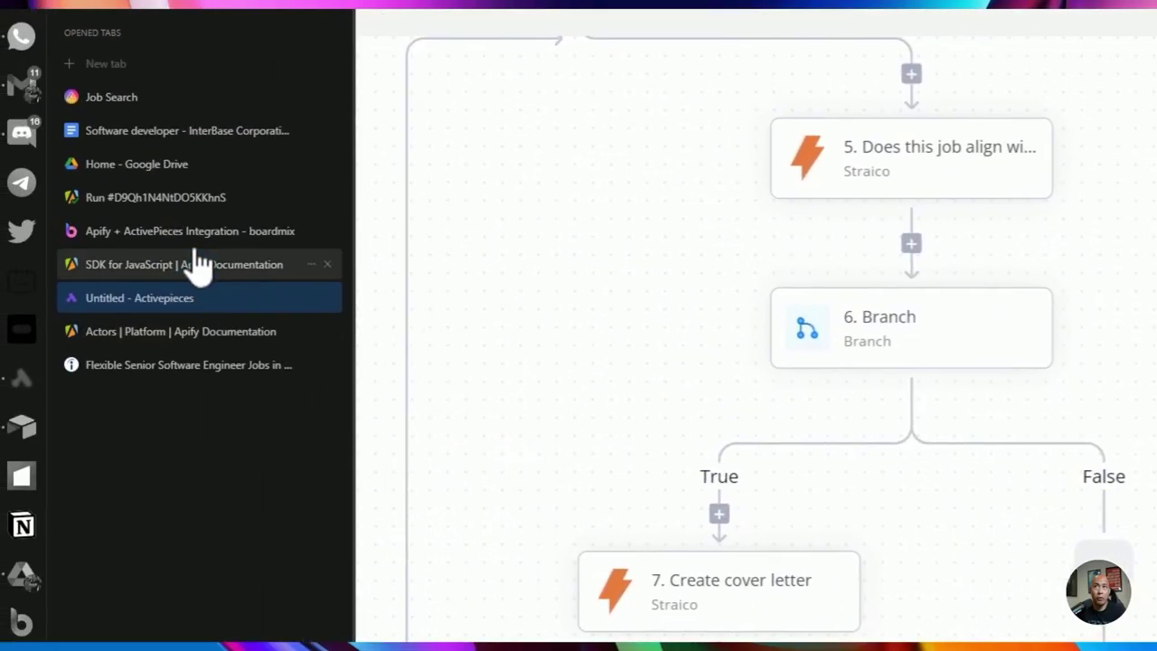
pyautogui.click(145, 167)
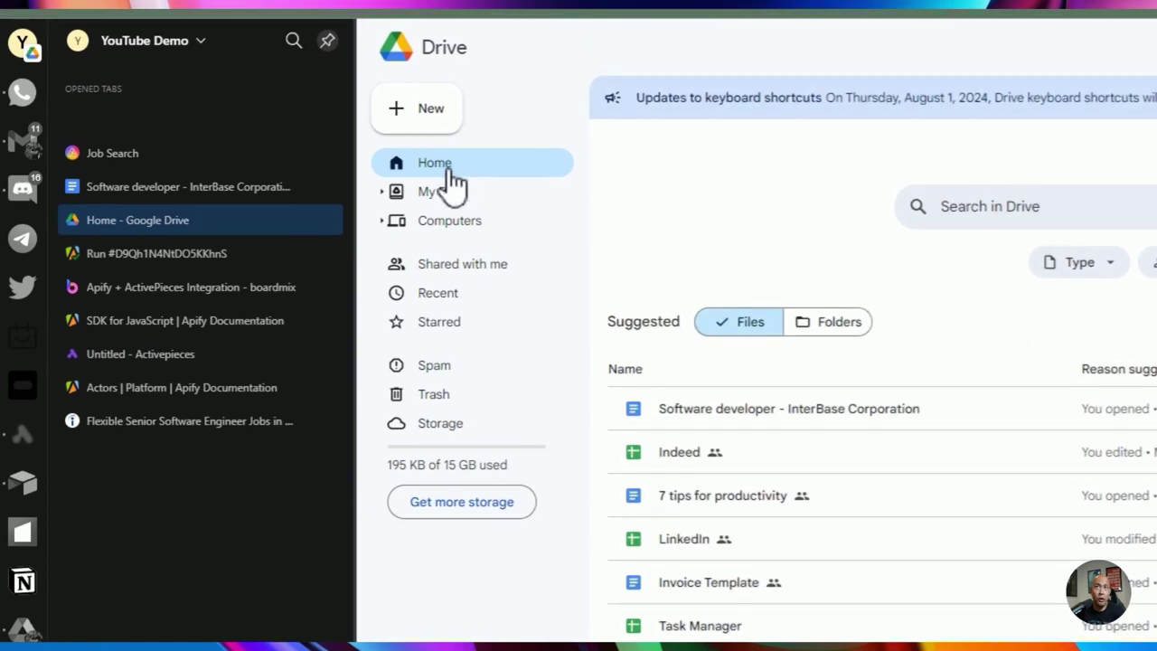
pyautogui.click(140, 354)
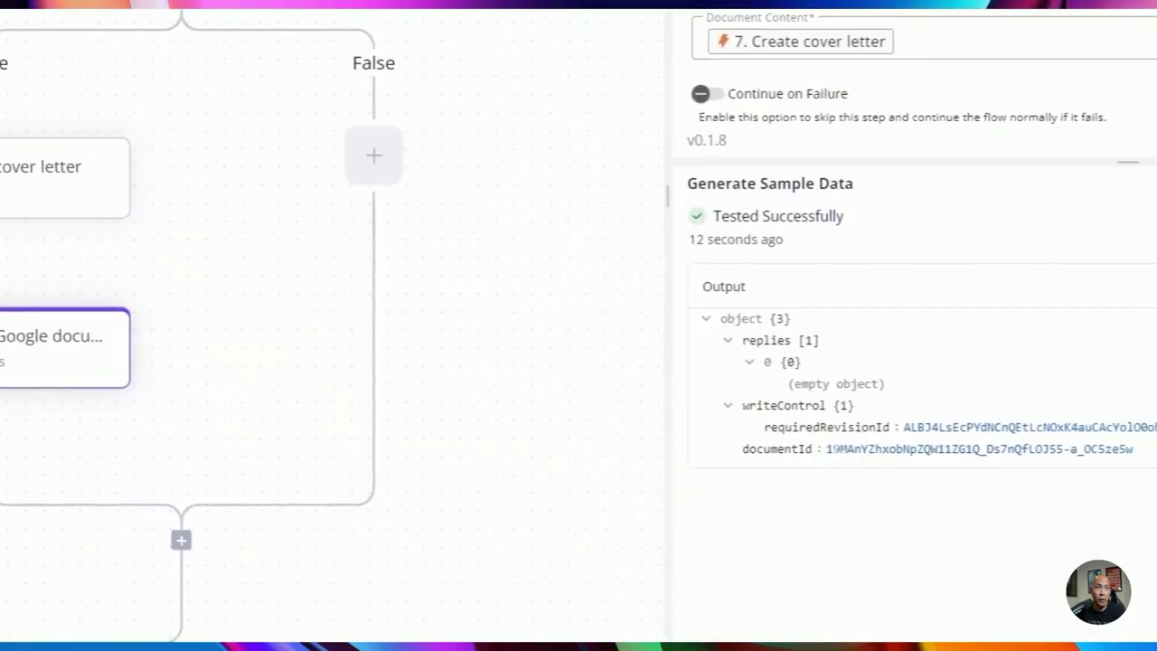
pyautogui.moveTo(830, 449); pyautogui.dragTo(1081, 449)
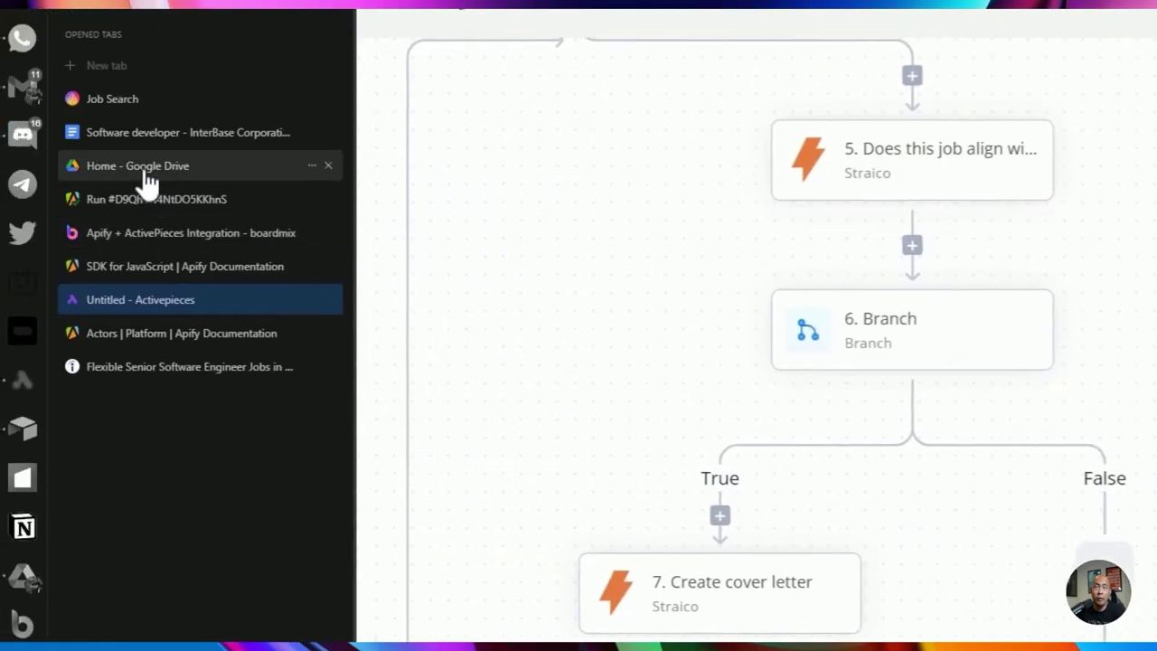
# Switch to Google Drive, refresh the file list and open the Full Stack Developer-Surpath Inc. document.
pyautogui.click(145, 172)
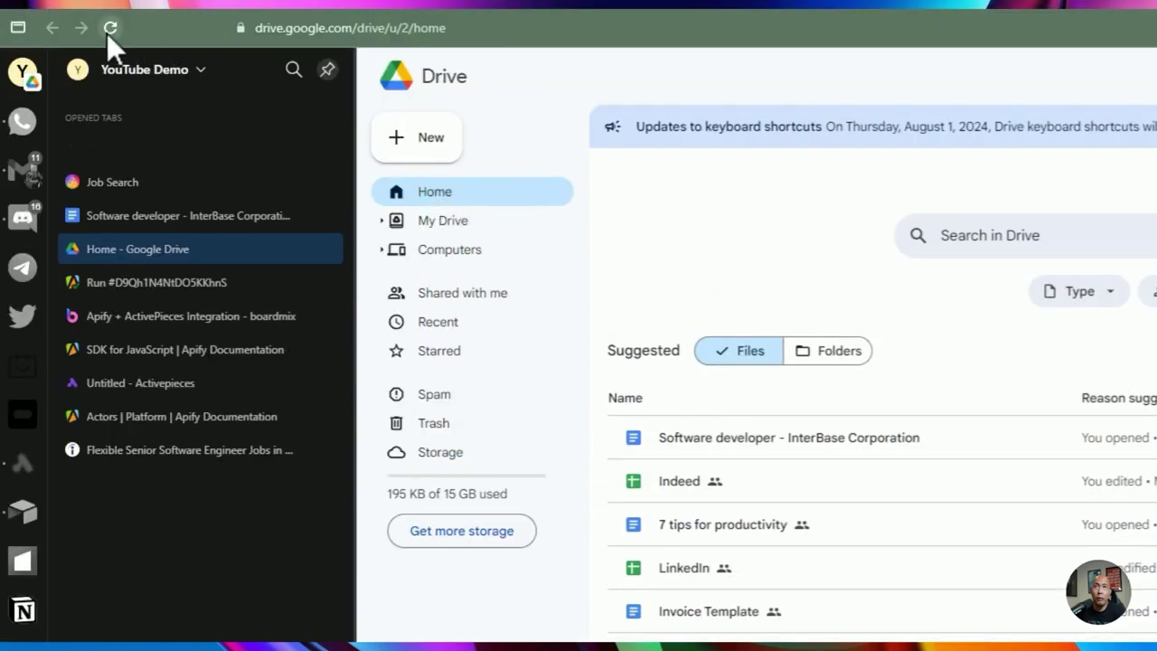
pyautogui.click(108, 30)
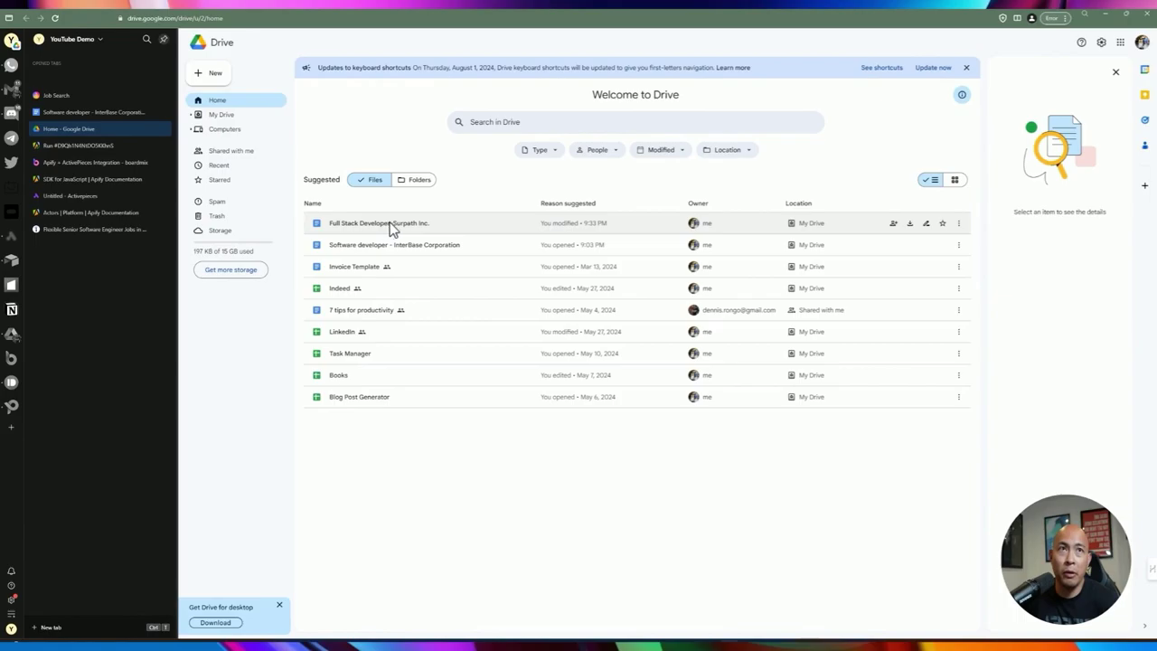
pyautogui.doubleClick(390, 227)
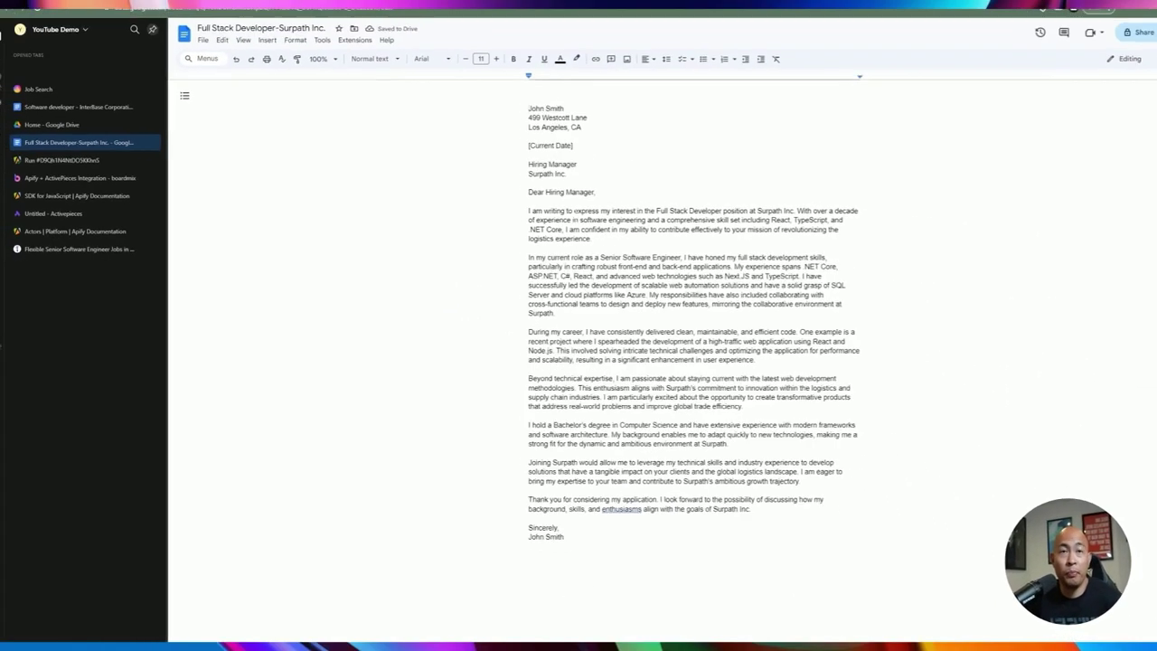
# Examine the cover letter's sender details, date placeholder, body paragraphs and closing signature.
pyautogui.tripleClick(534, 113)
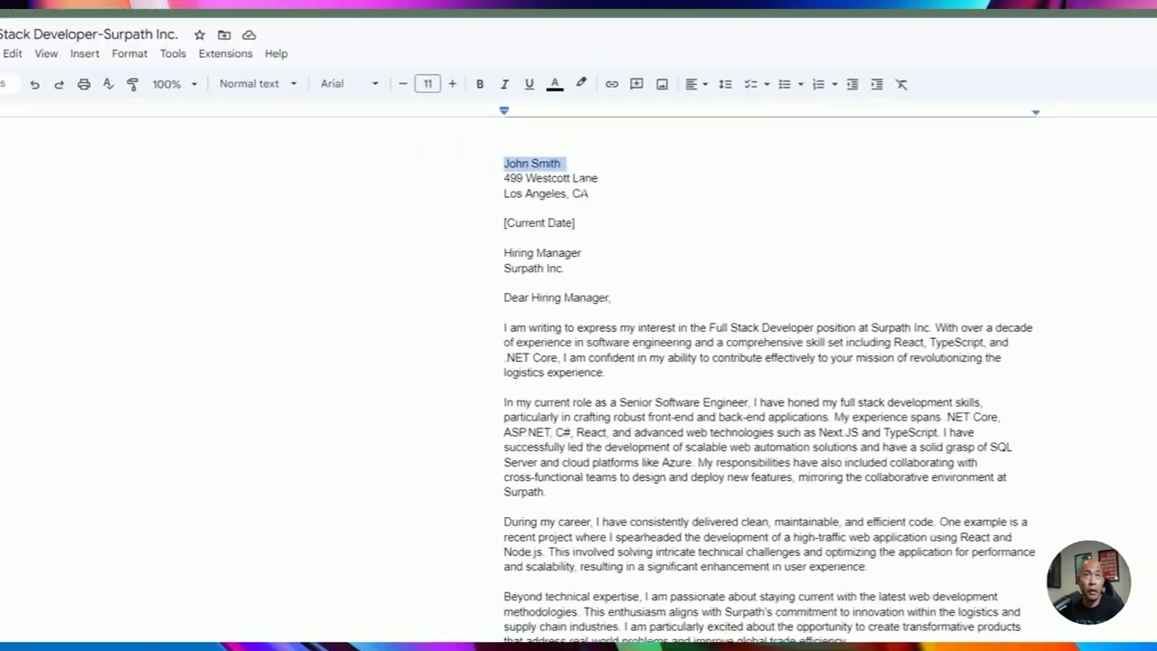
pyautogui.tripleClick(545, 122)
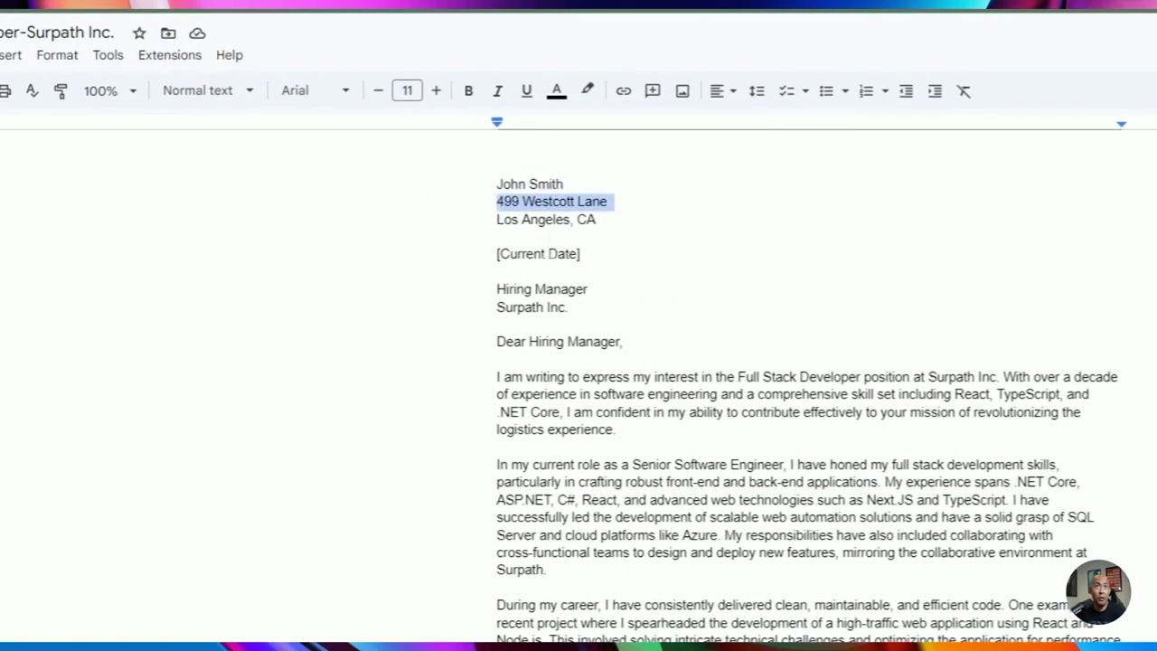
pyautogui.moveTo(581, 255); pyautogui.dragTo(533, 255)
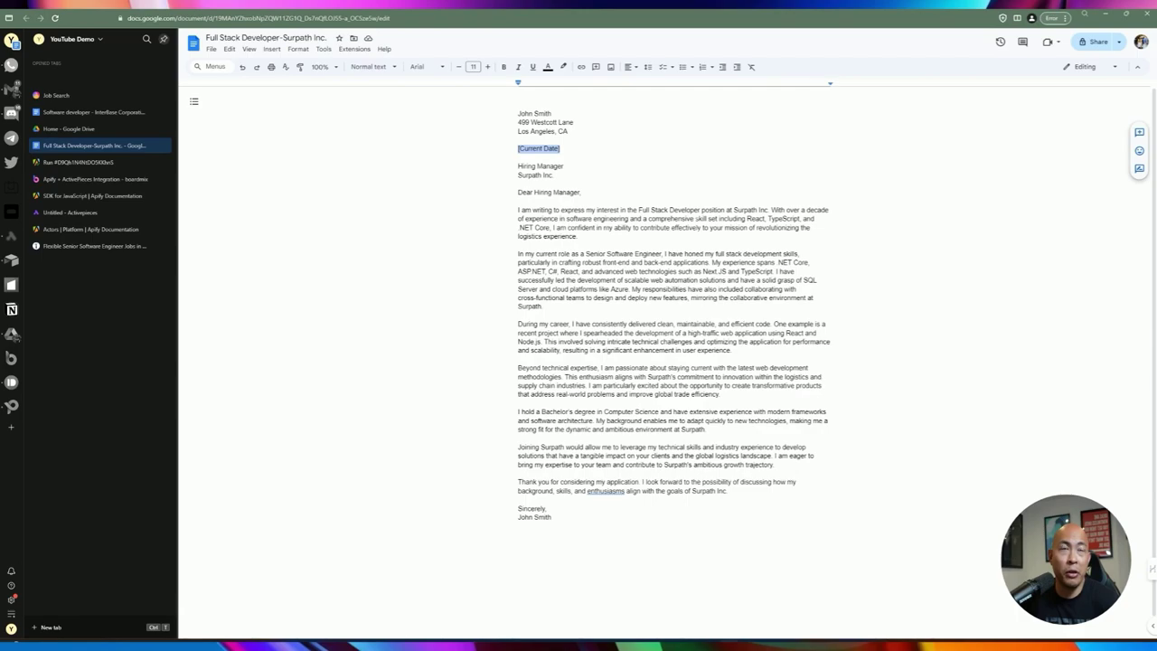
pyautogui.moveTo(694, 210); pyautogui.dragTo(729, 228)
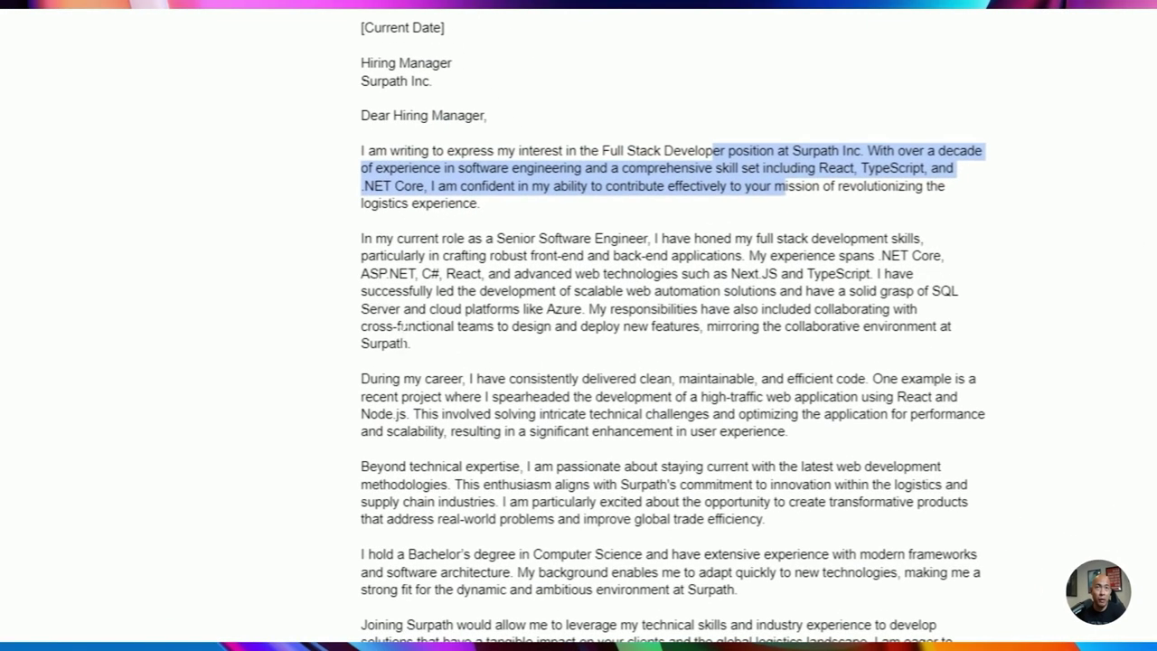
pyautogui.moveTo(394, 239); pyautogui.dragTo(655, 247)
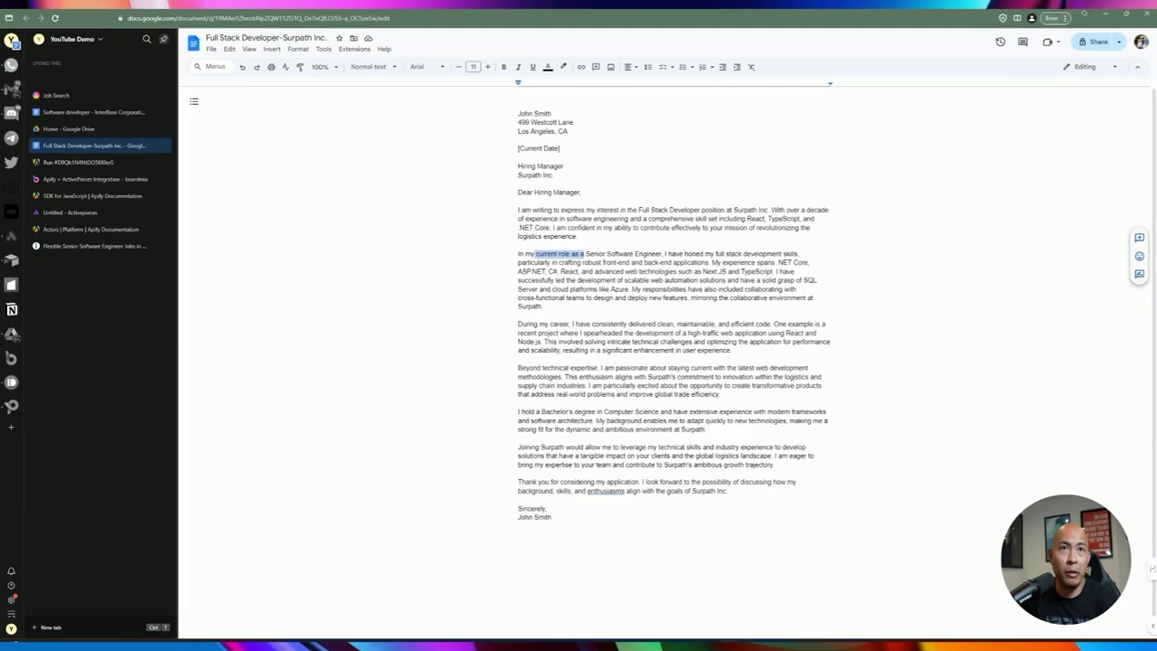
pyautogui.click(611, 310)
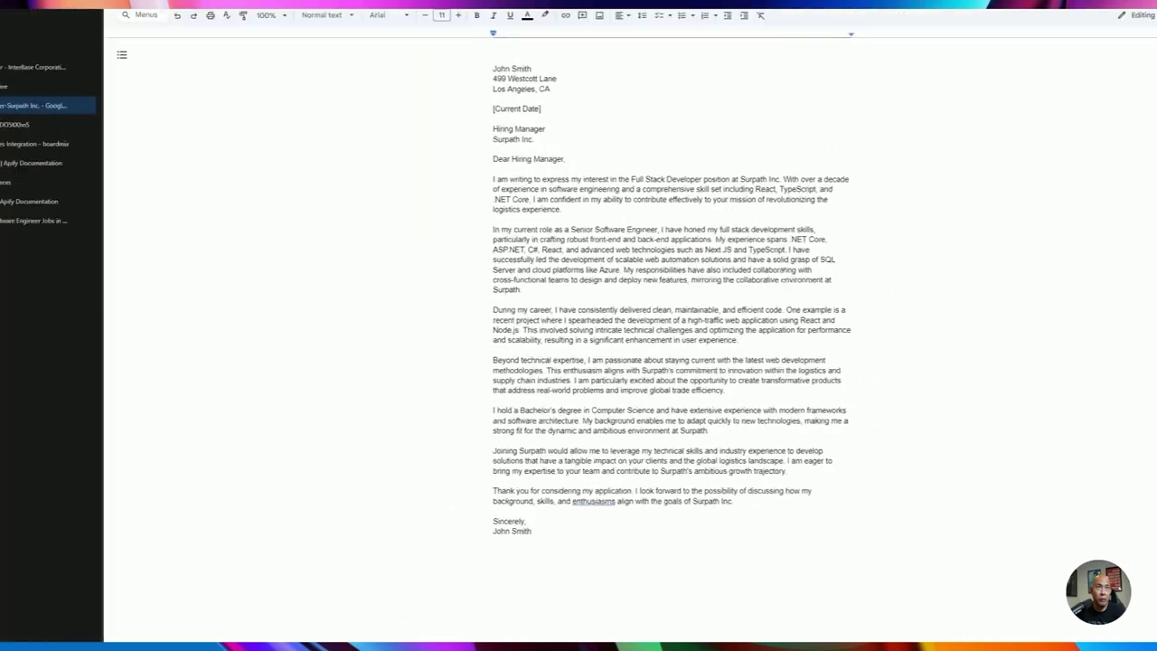
pyautogui.hotkey('shift', 'Home')
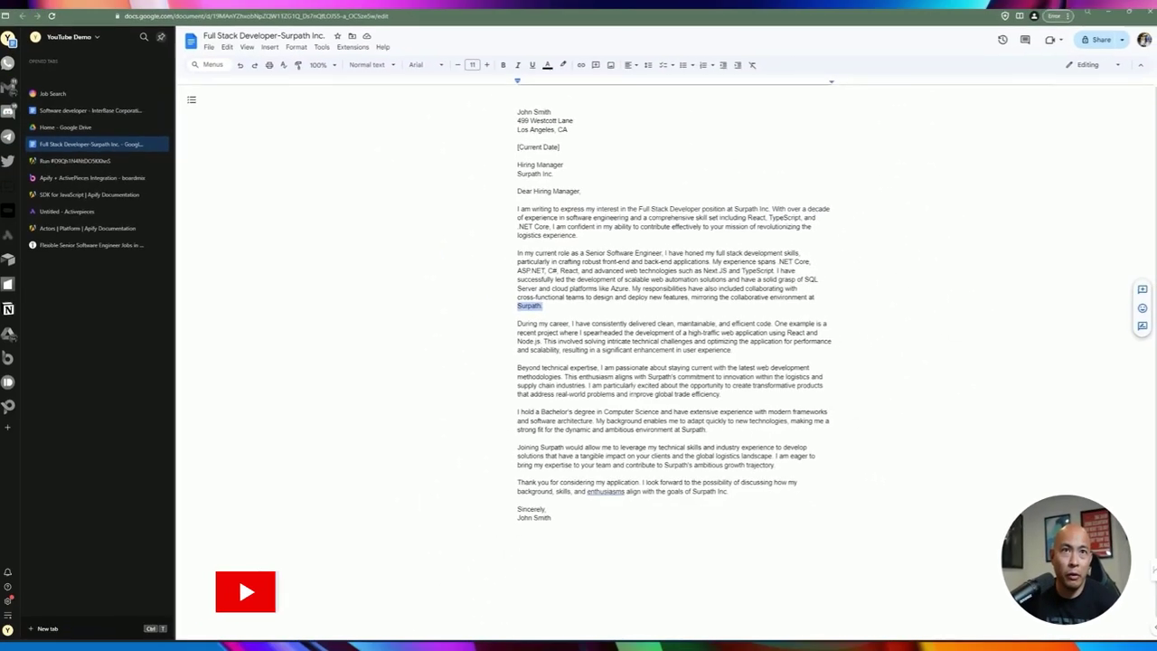
pyautogui.scroll(-1, 673, 361)
pyautogui.moveTo(537, 487); pyautogui.dragTo(549, 488)
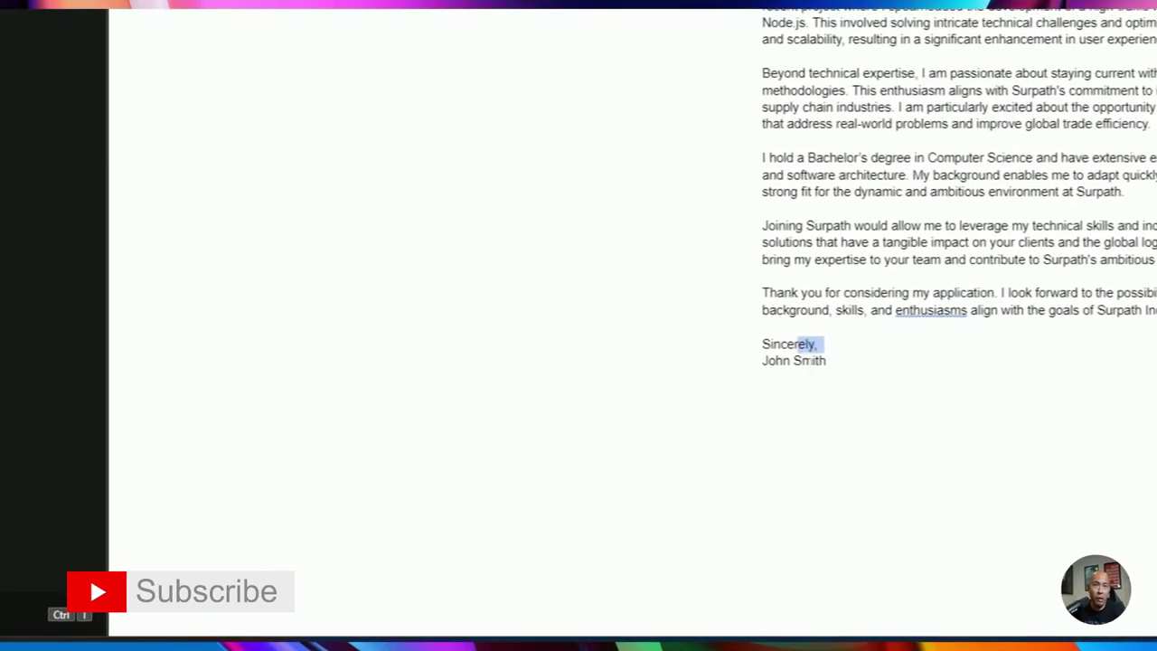
pyautogui.click(544, 495)
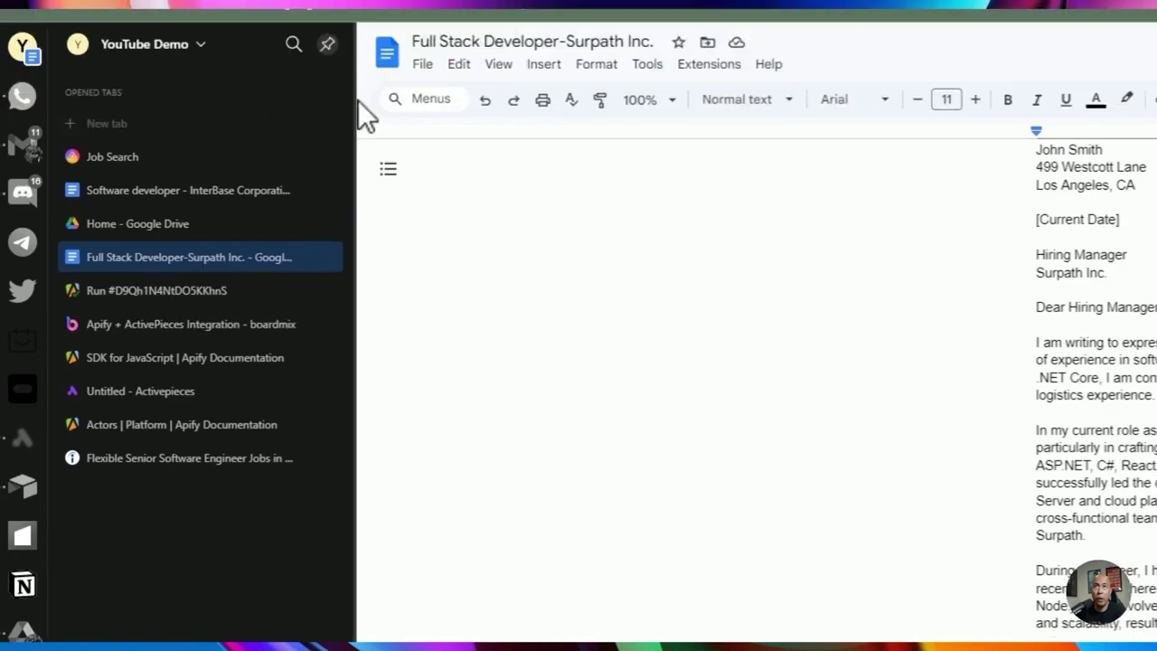
# Compare the document ID in the Google Docs URL with the documentId in the Activepieces test output.
pyautogui.moveTo(235, 20)
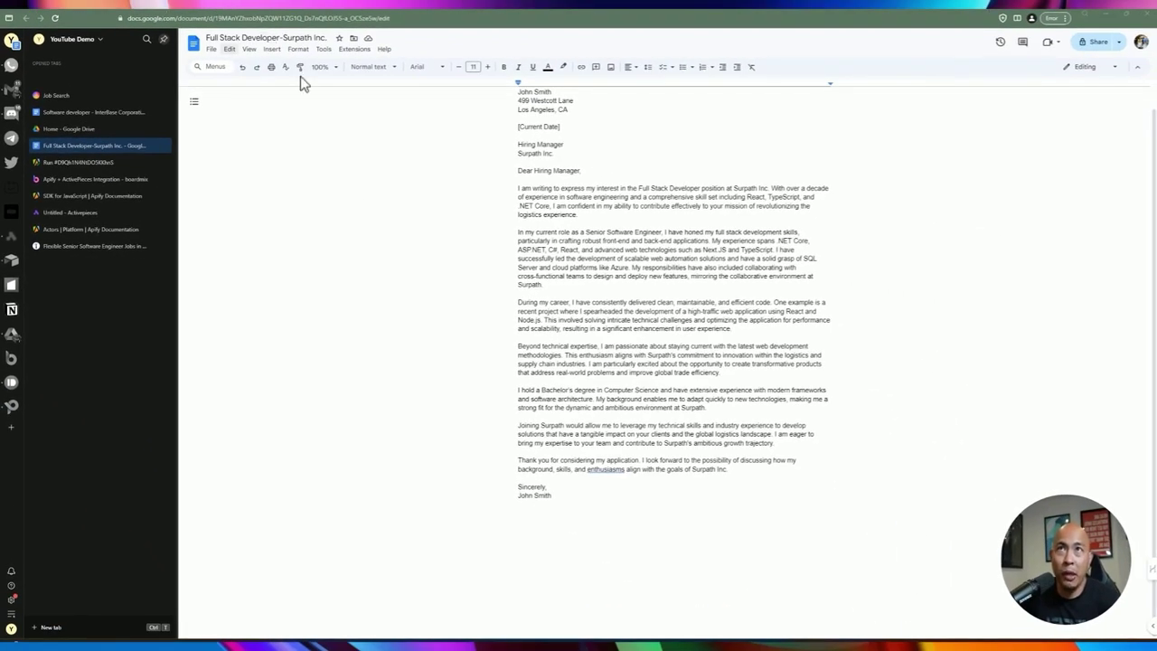
pyautogui.click(269, 20)
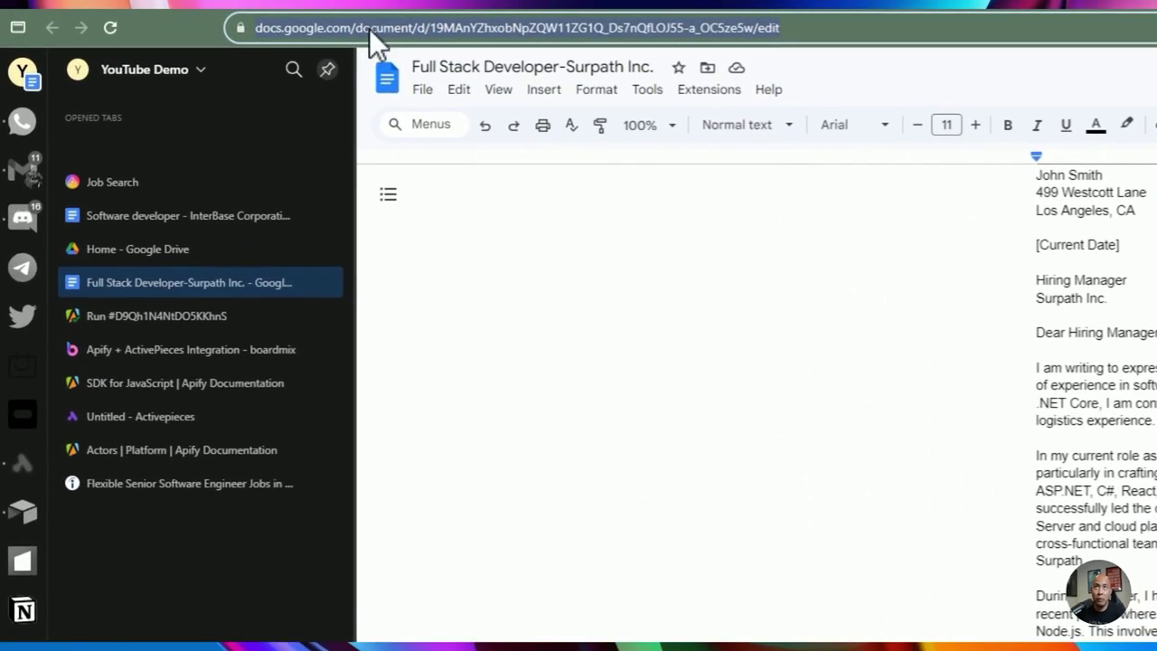
pyautogui.rightClick(185, 19)
pyautogui.click(407, 124)
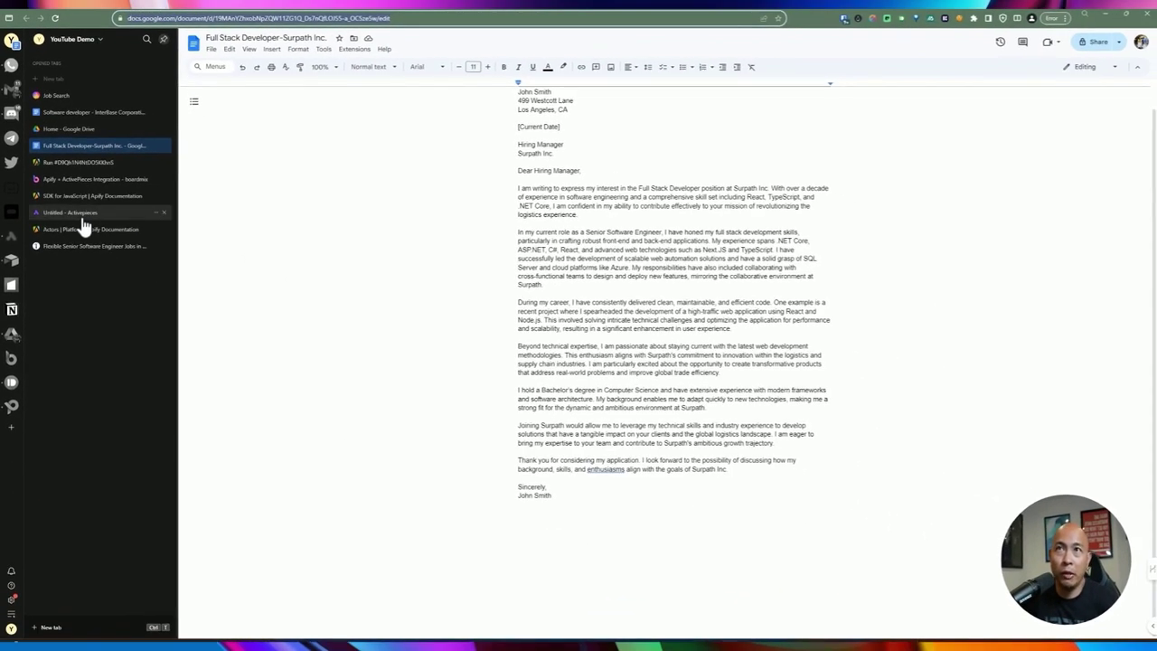
pyautogui.click(81, 217)
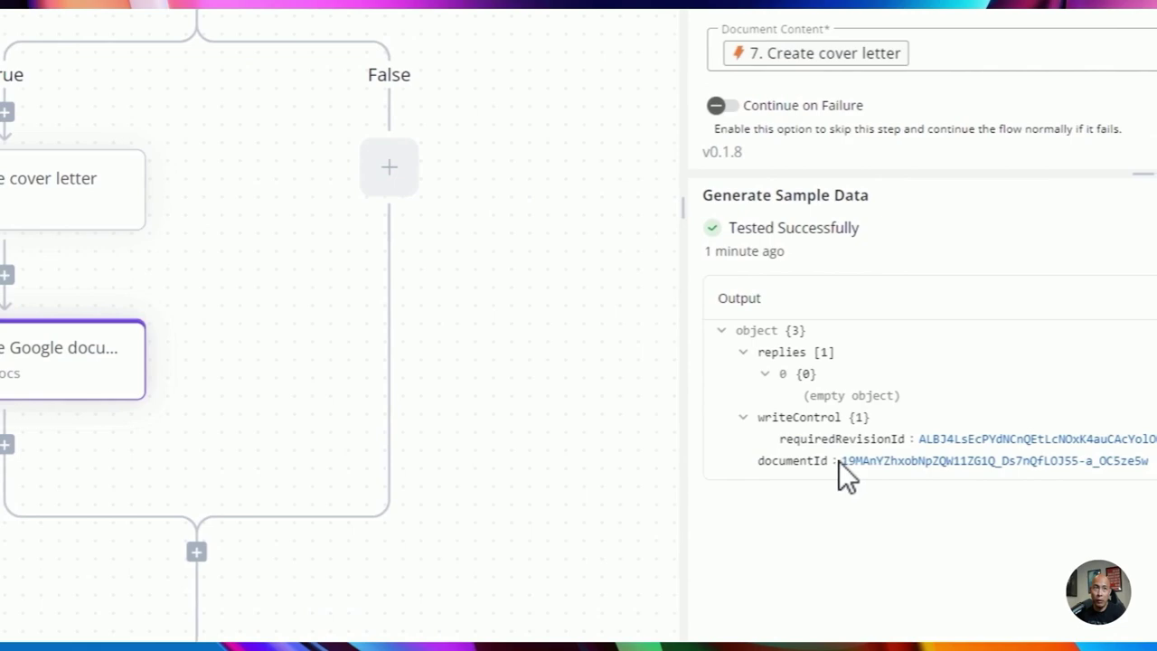
pyautogui.moveTo(839, 461); pyautogui.dragTo(1156, 469)
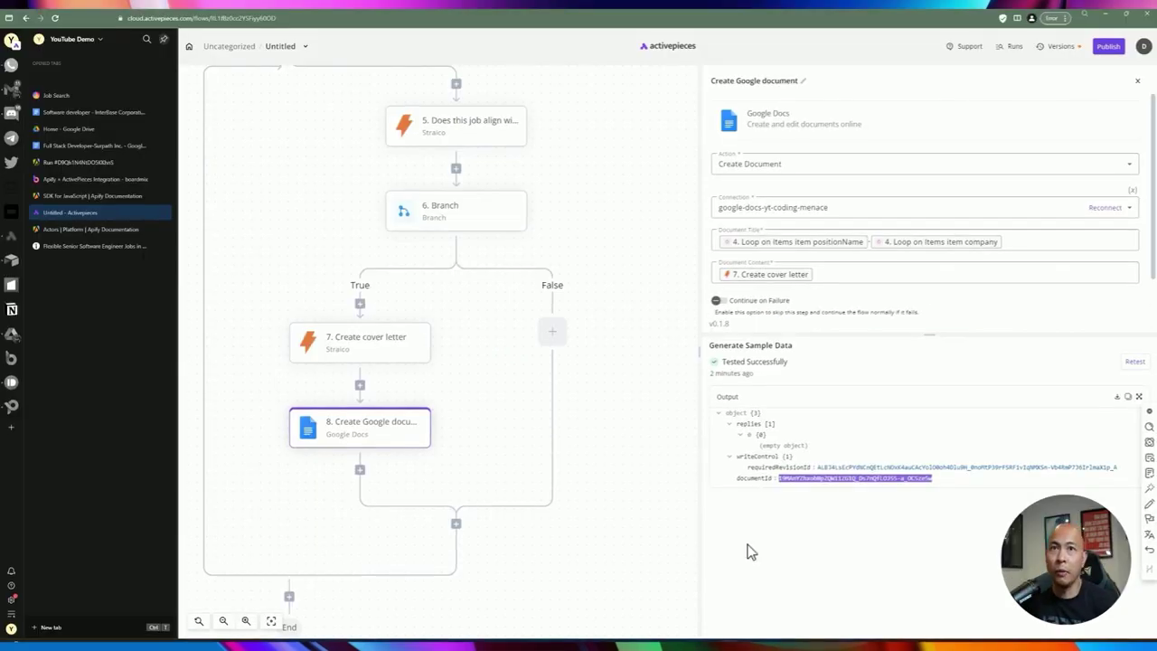
# Add an AITable Create Record step after Create Google document, using the apitable connection.
pyautogui.click(359, 472)
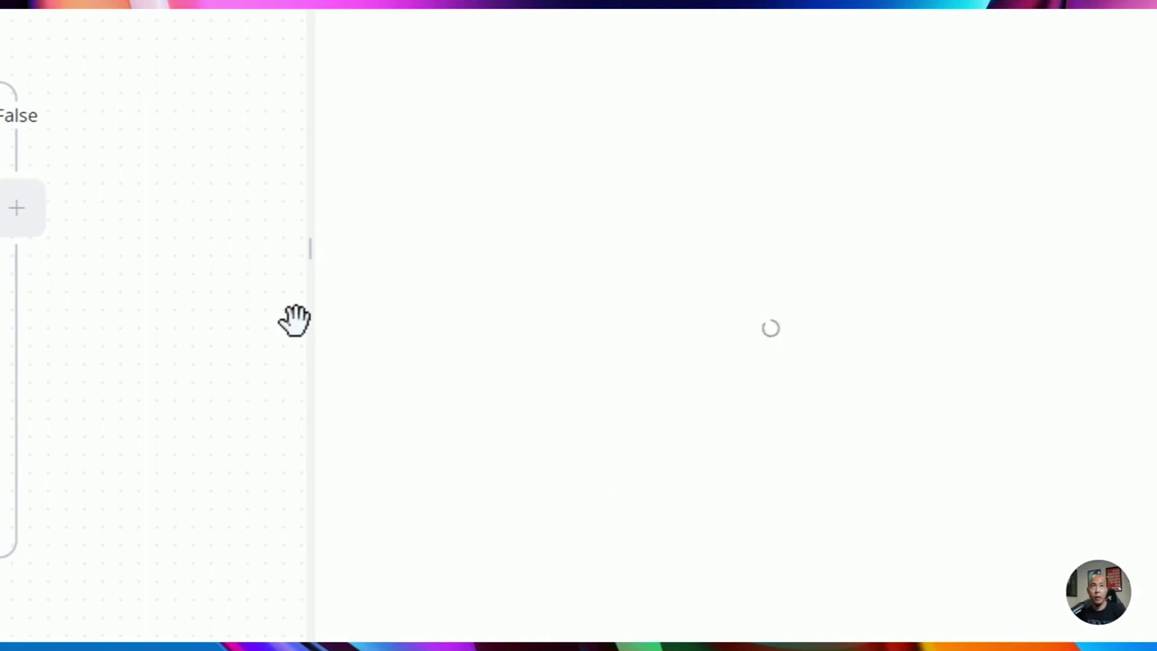
pyautogui.click(477, 188)
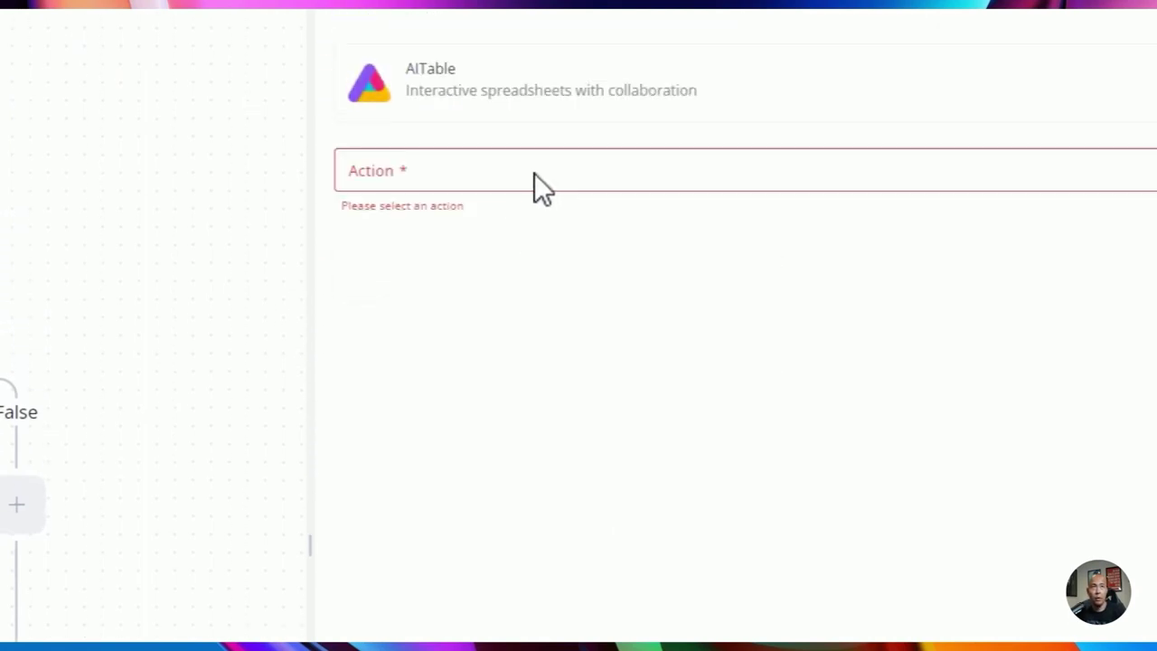
pyautogui.click(522, 177)
pyautogui.click(431, 231)
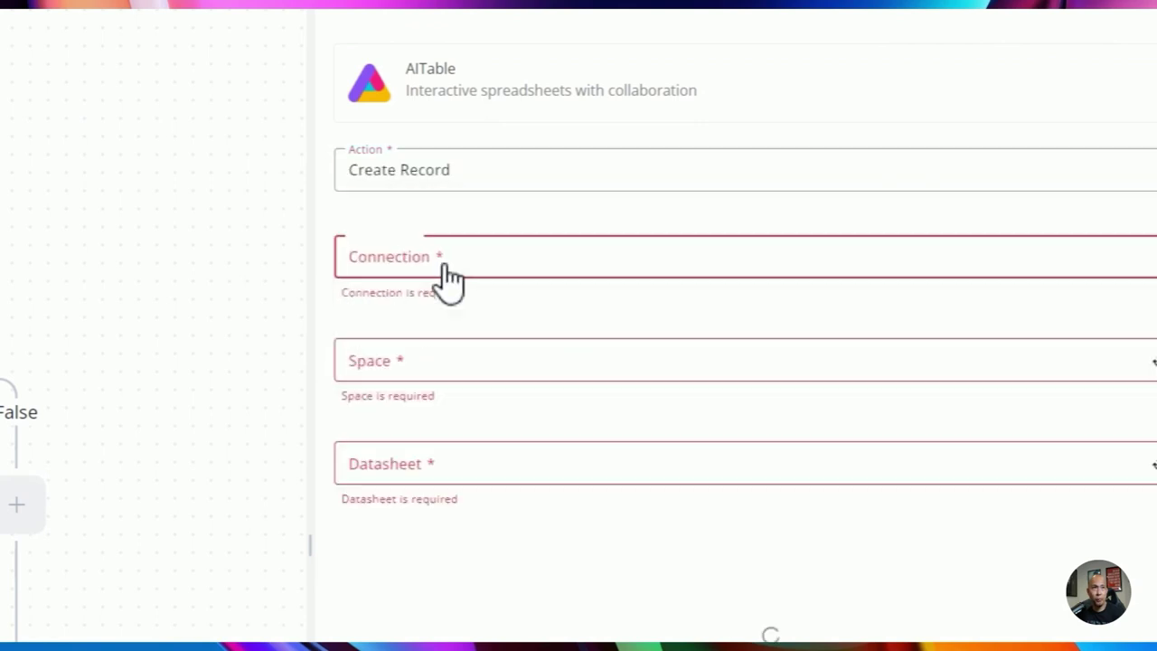
pyautogui.click(443, 273)
pyautogui.click(411, 352)
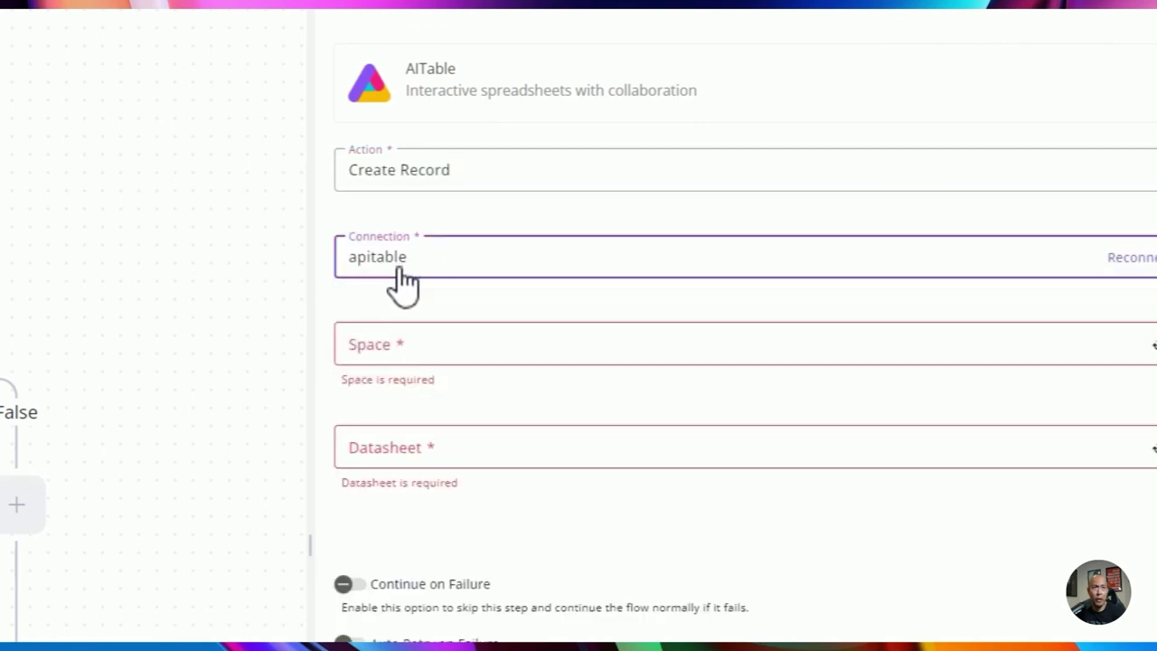
# Set the record's Space to codingmenaceyt's Space and its Datasheet to Job Search.
pyautogui.click(416, 352)
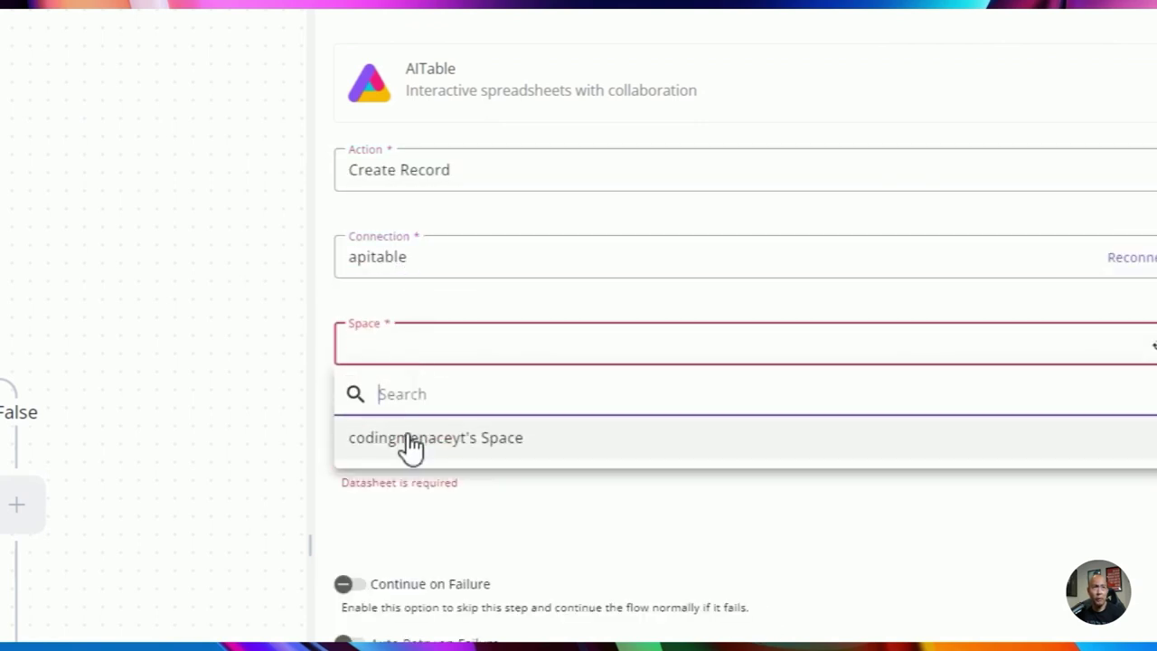
pyautogui.click(434, 452)
pyautogui.click(438, 443)
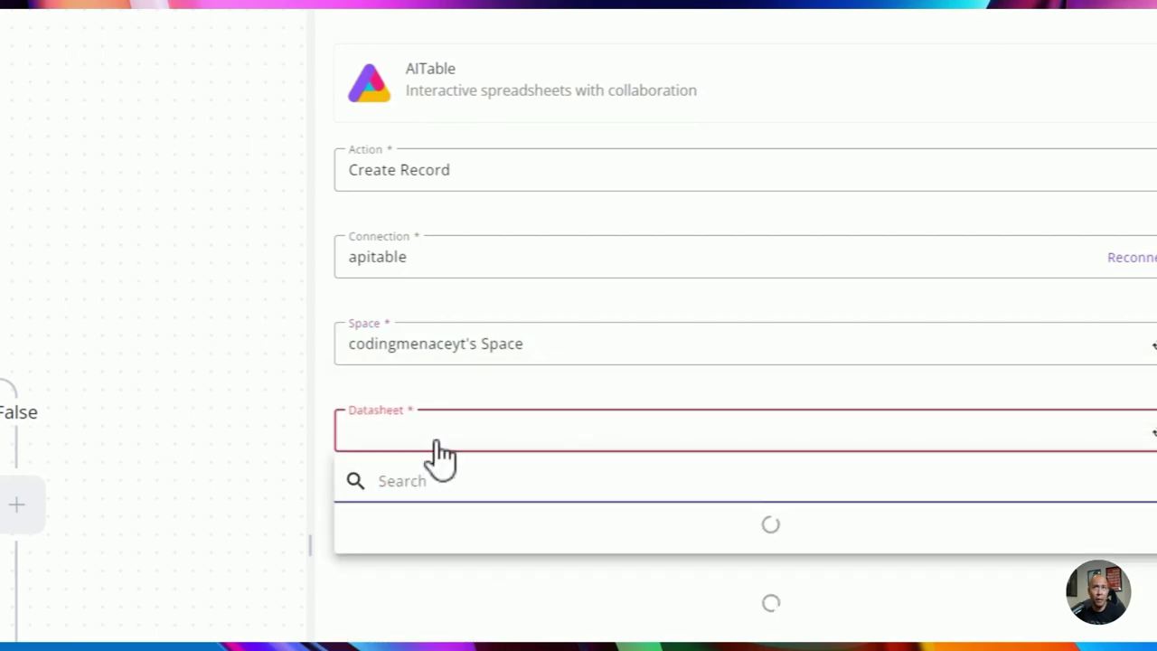
pyautogui.write('j')
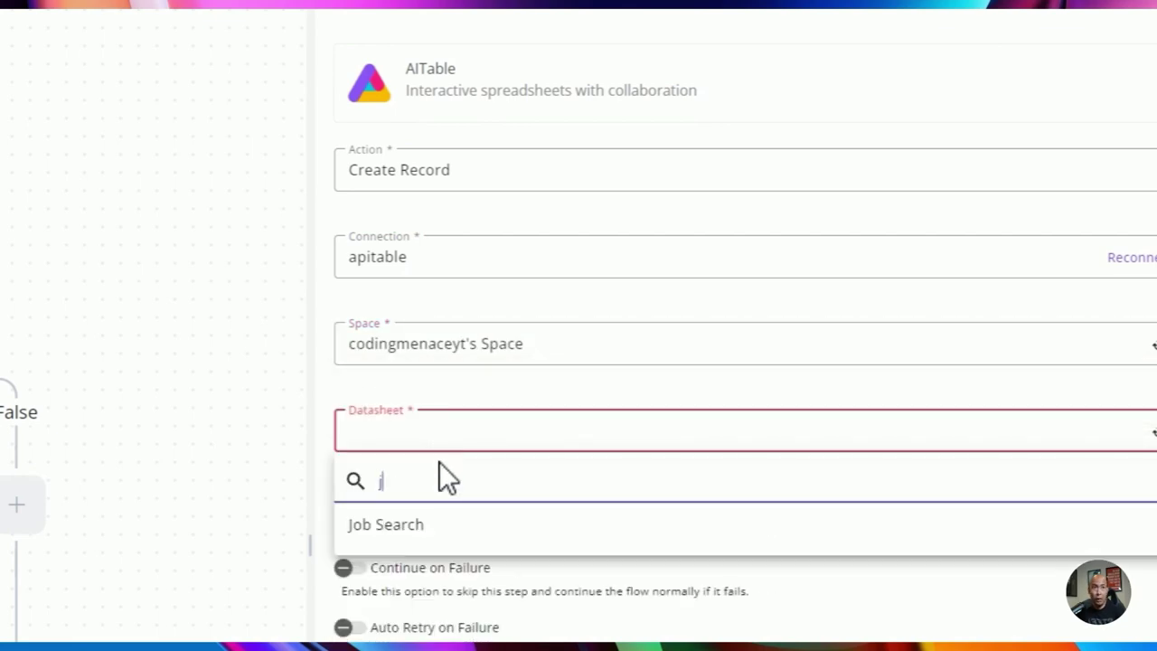
pyautogui.write('ob')
pyautogui.click(388, 525)
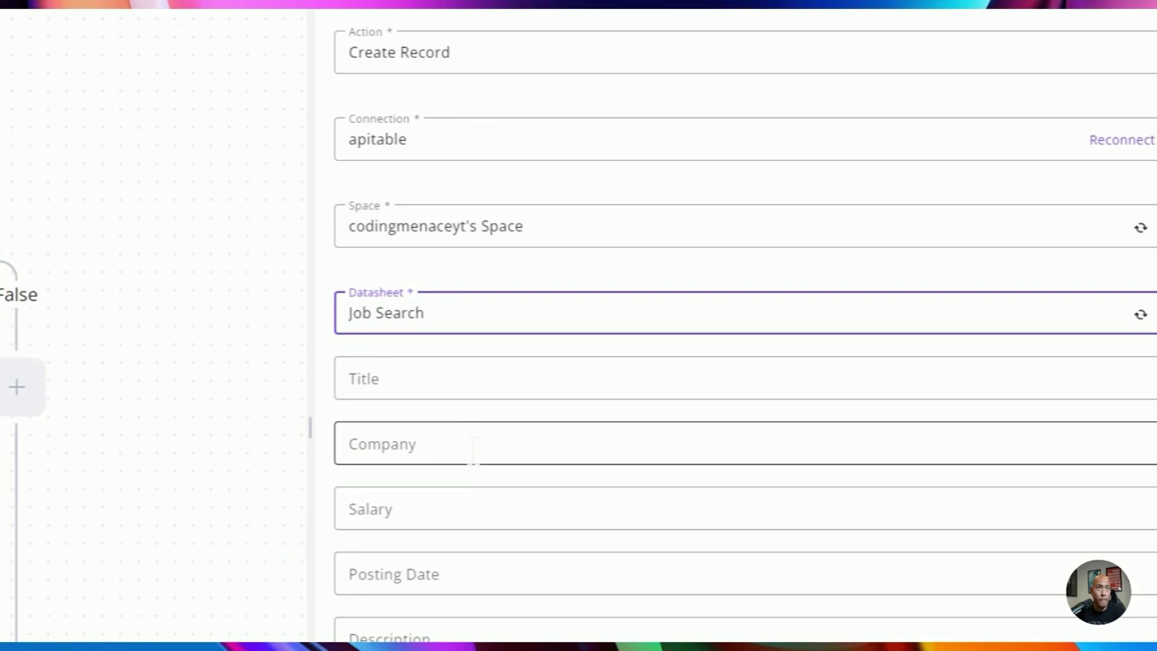
# Paste the copied Google Docs document URL into the record's Cover Letter field.
pyautogui.click(396, 375)
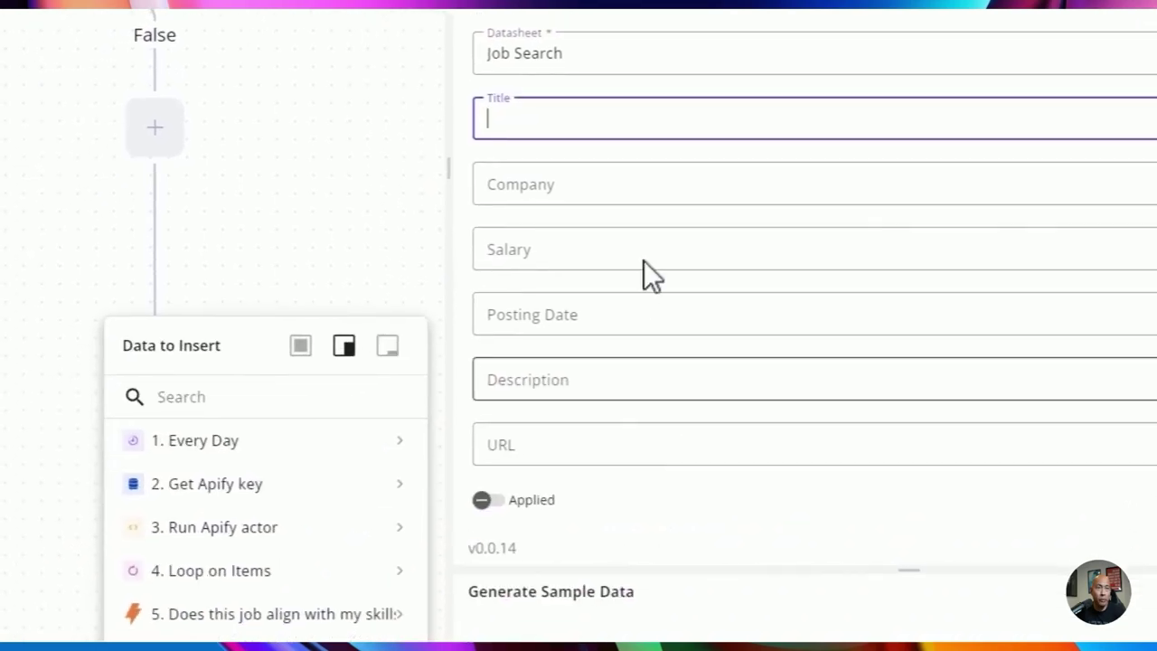
pyautogui.scroll(-2, 644, 262)
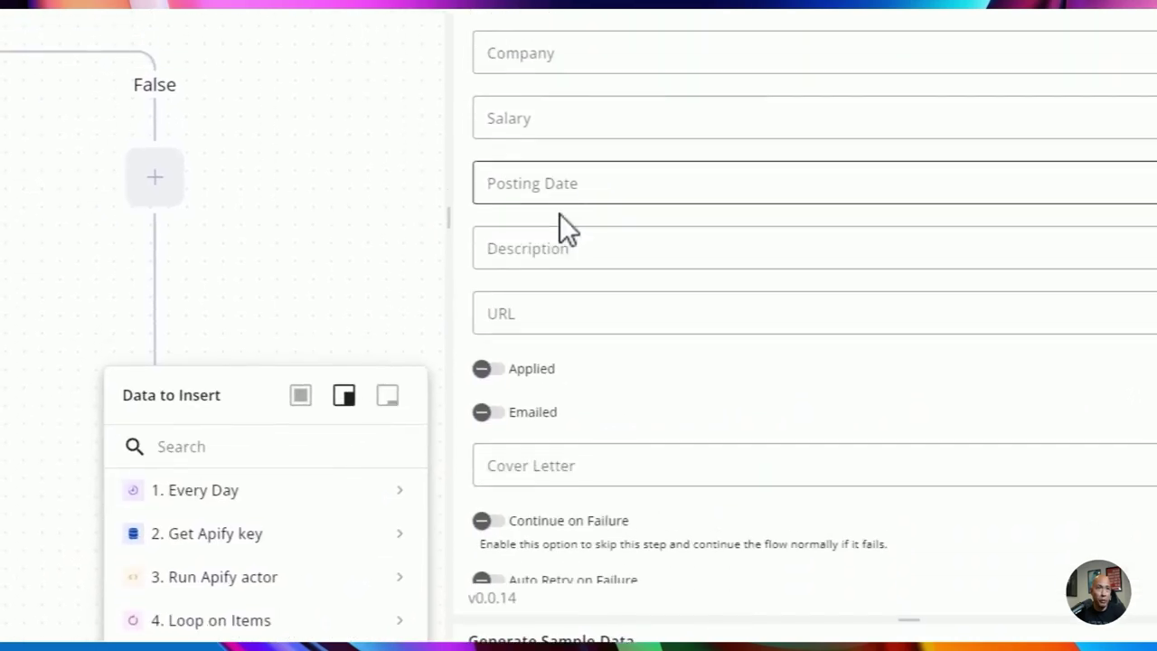
pyautogui.scroll(-1, 570, 393)
pyautogui.click(614, 414)
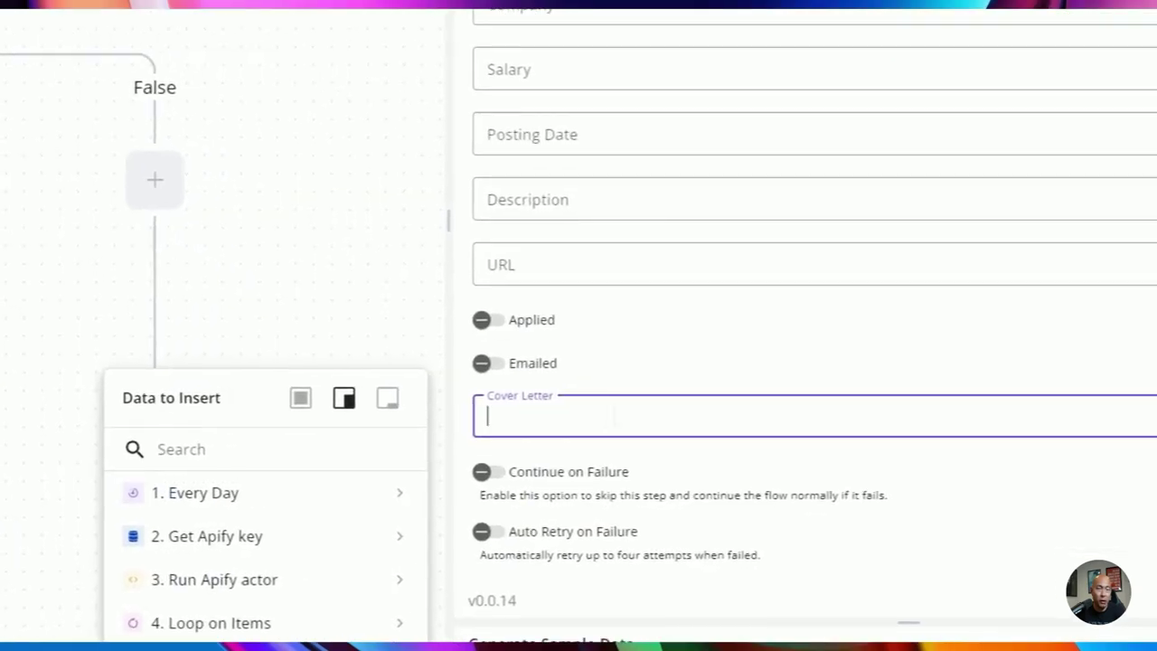
pyautogui.hotkey('ctrl', 'v')
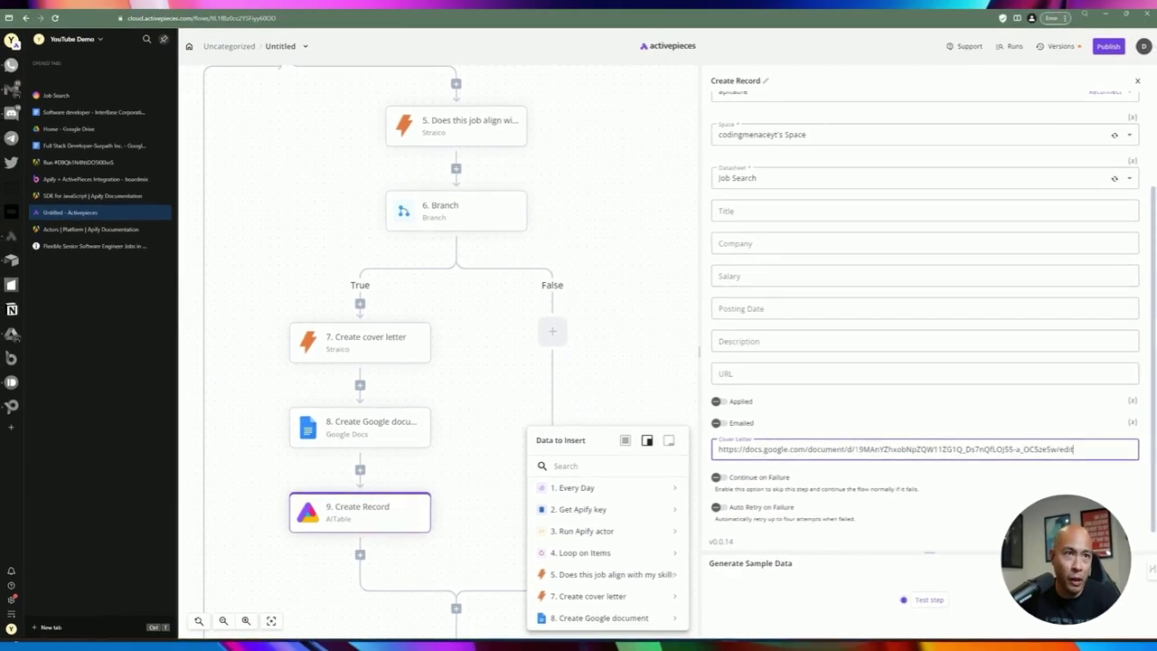
# Replace the document ID in the Cover Letter URL with the documentId from Create Google document, keeping /edit after it.
pyautogui.moveTo(855, 449); pyautogui.dragTo(974, 449)
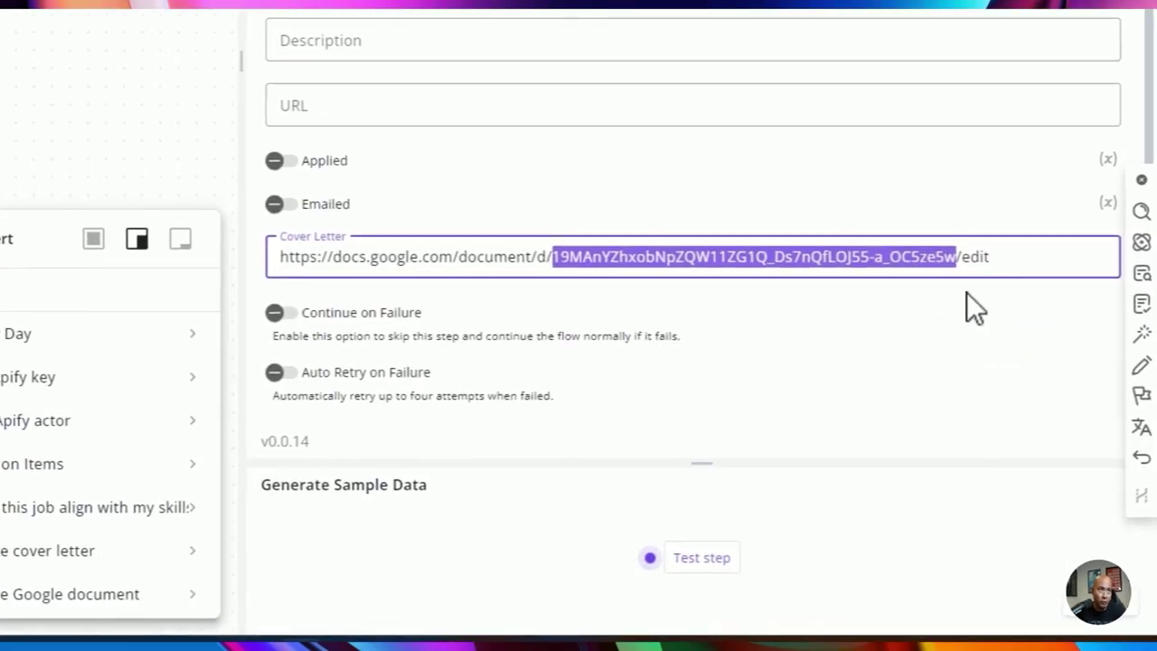
pyautogui.press('BackSpace')
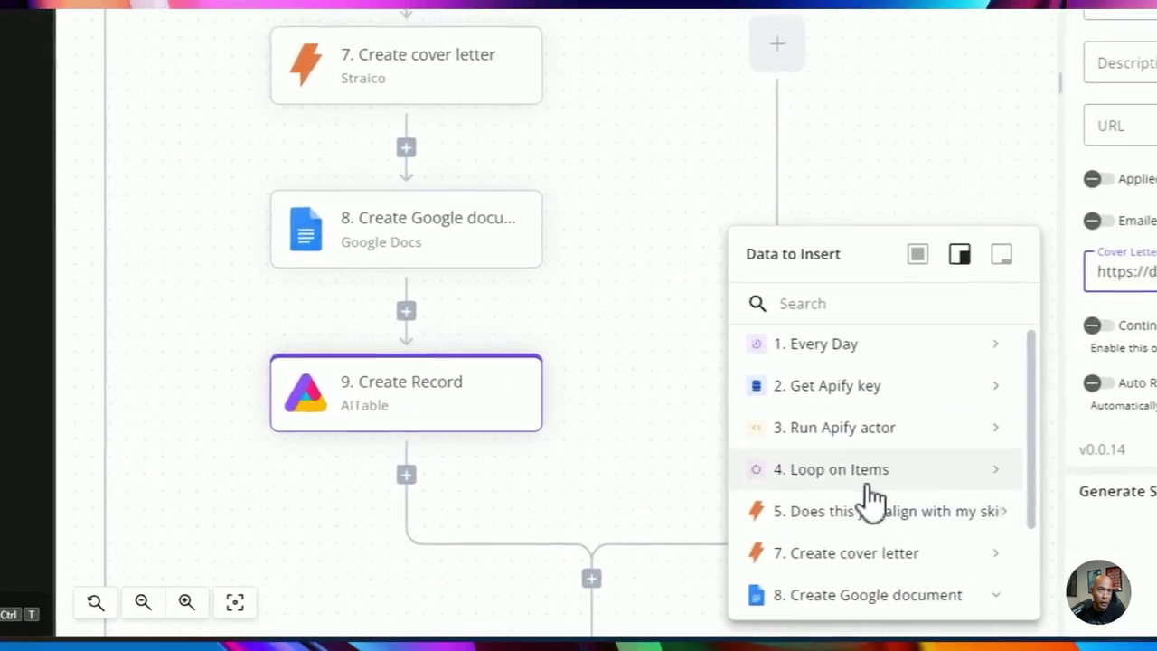
pyautogui.click(596, 619)
pyautogui.scroll(-3, 601, 618)
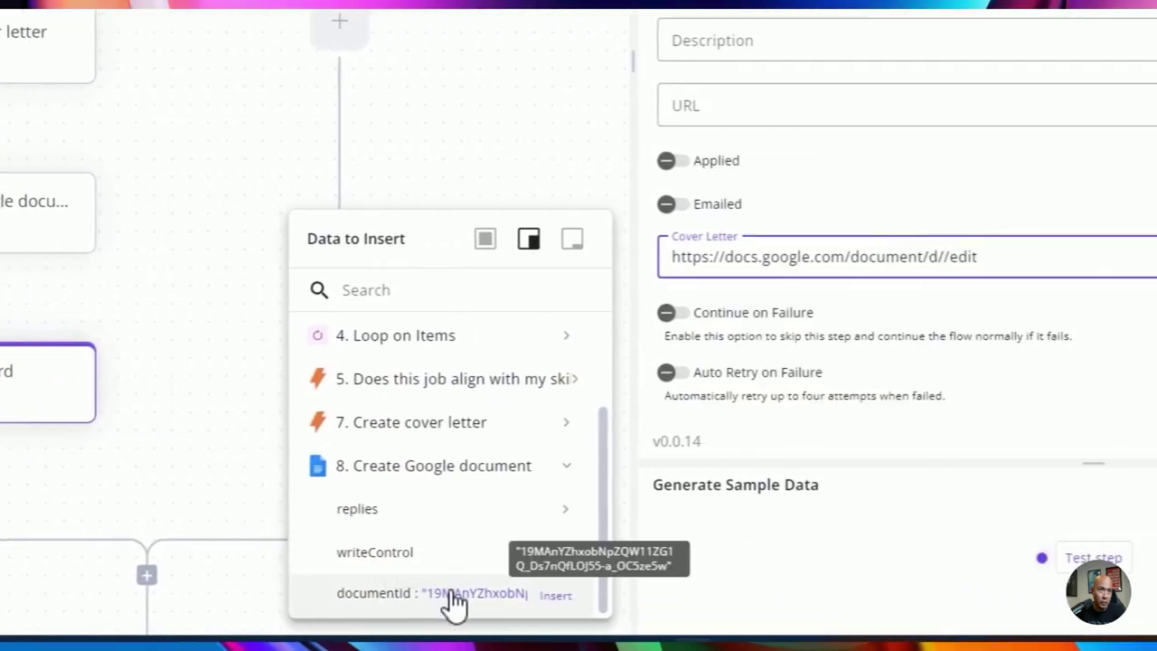
pyautogui.click(451, 601)
pyautogui.moveTo(671, 258); pyautogui.dragTo(801, 259)
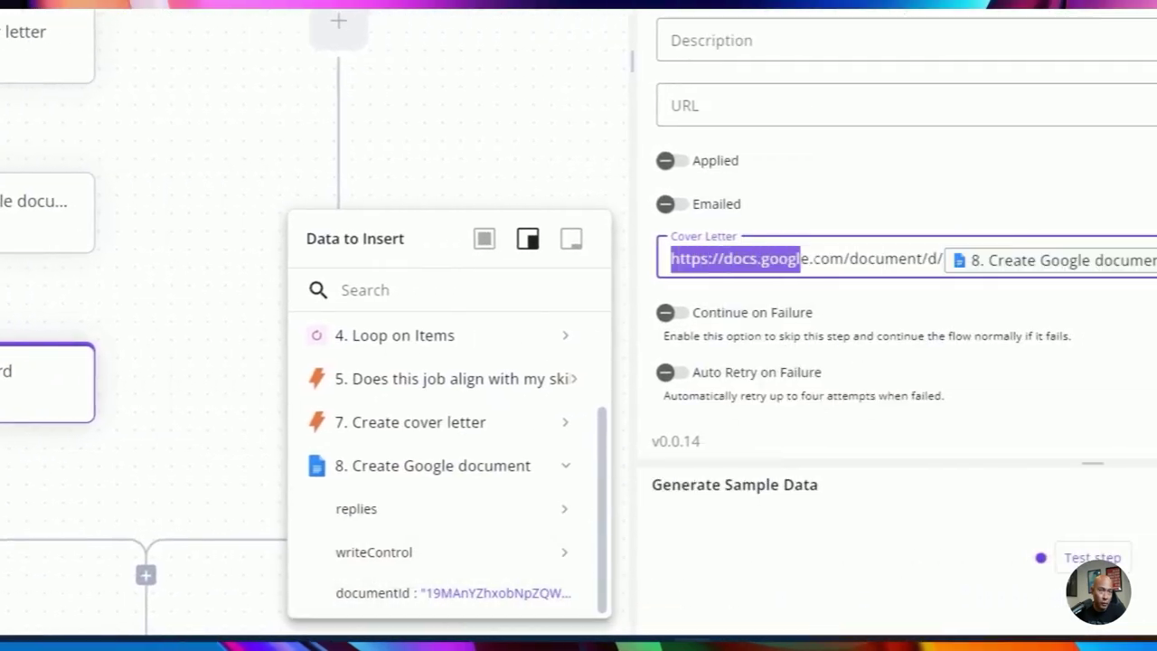
pyautogui.moveTo(915, 258); pyautogui.dragTo(943, 258)
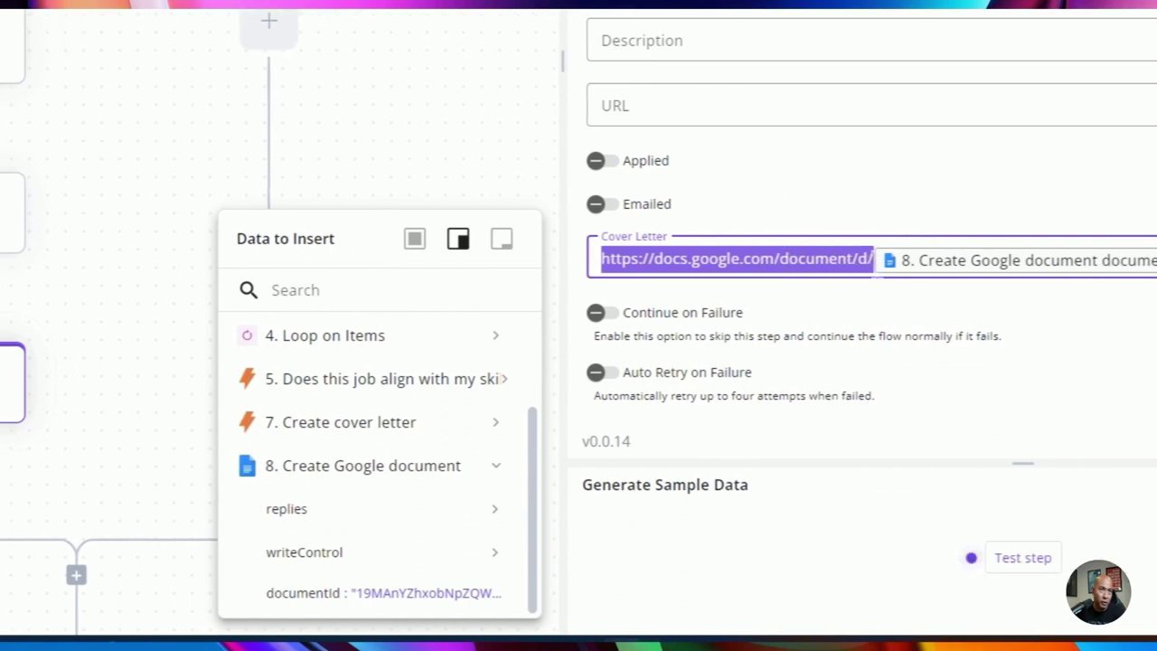
pyautogui.click(857, 260)
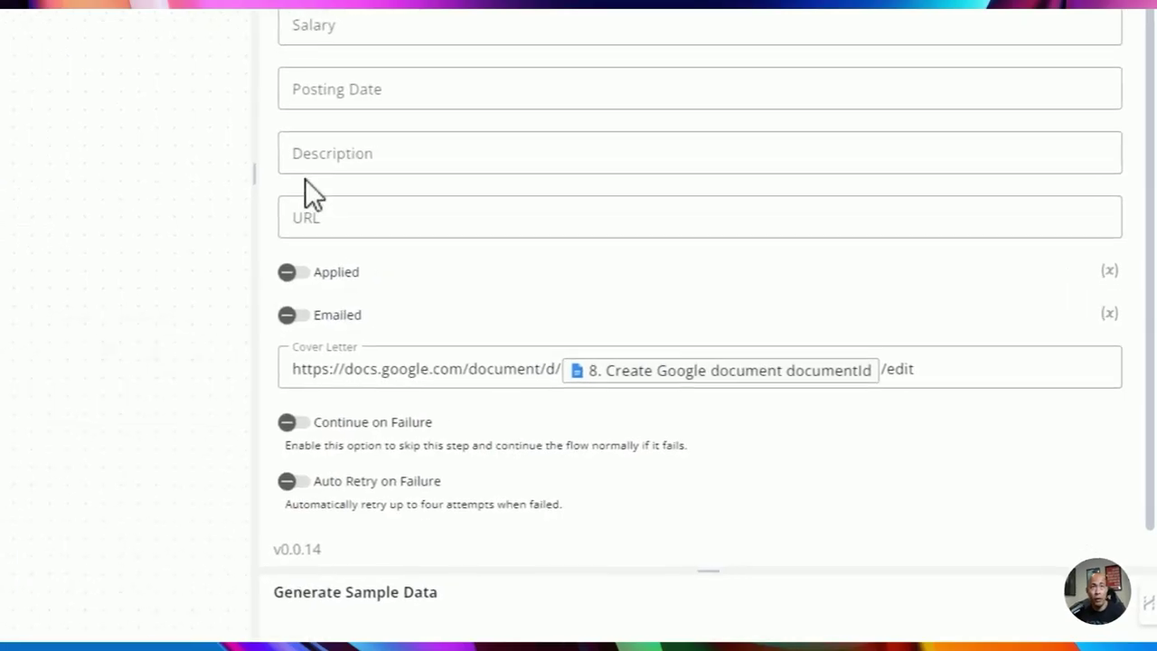
# Map the record's URL and Description fields to the Loop on Items item's url and description.
pyautogui.click(728, 373)
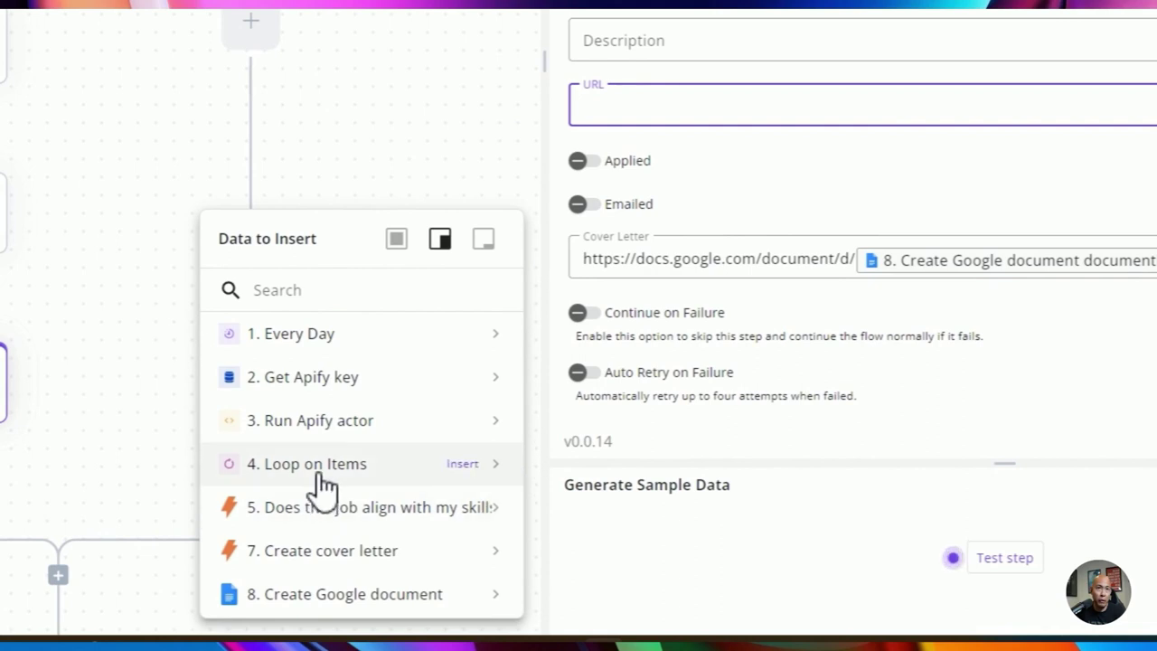
pyautogui.click(322, 487)
pyautogui.scroll(-2, 307, 483)
pyautogui.click(291, 468)
pyautogui.scroll(-5, 330, 495)
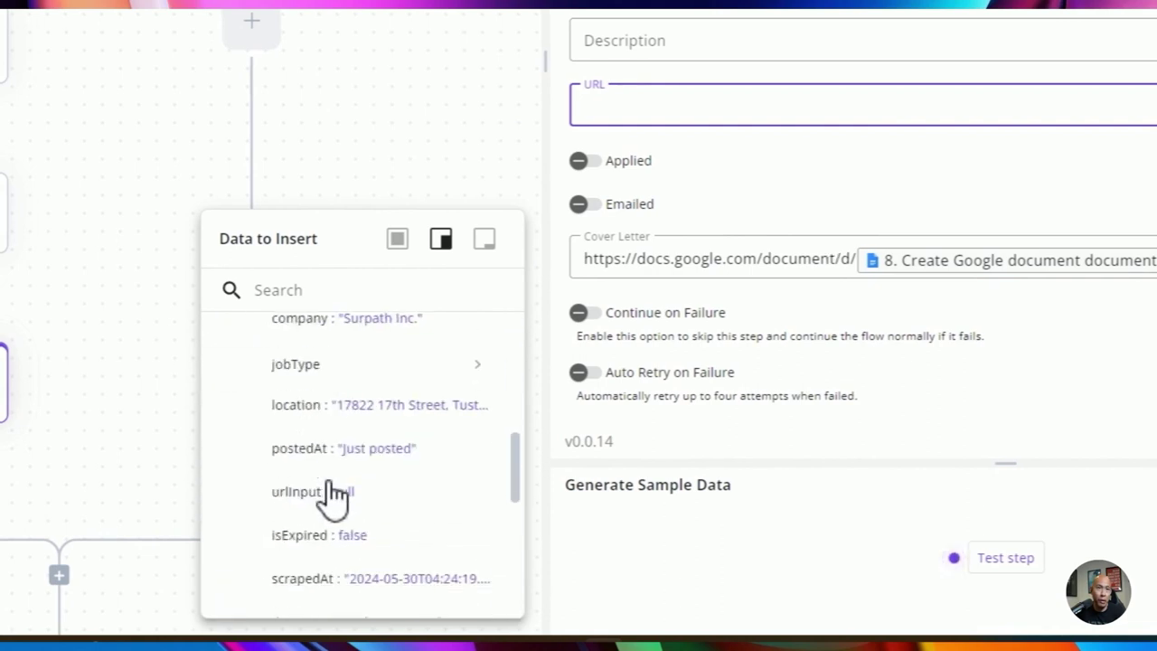
pyautogui.scroll(4, 331, 492)
pyautogui.click(339, 373)
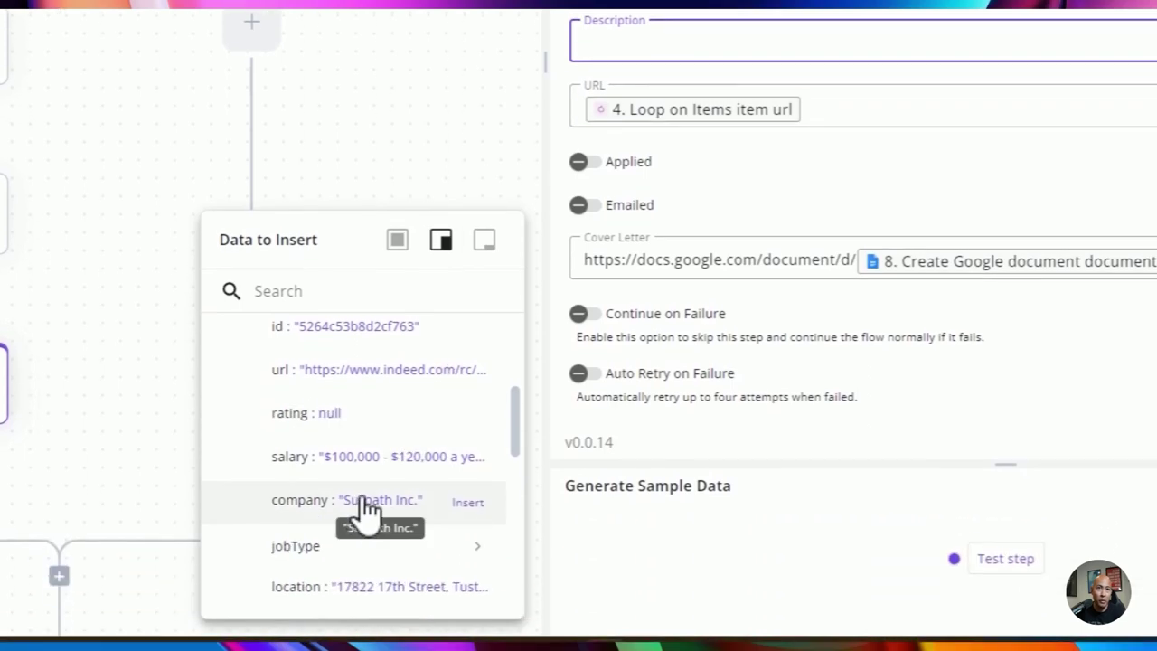
pyautogui.scroll(-5, 364, 519)
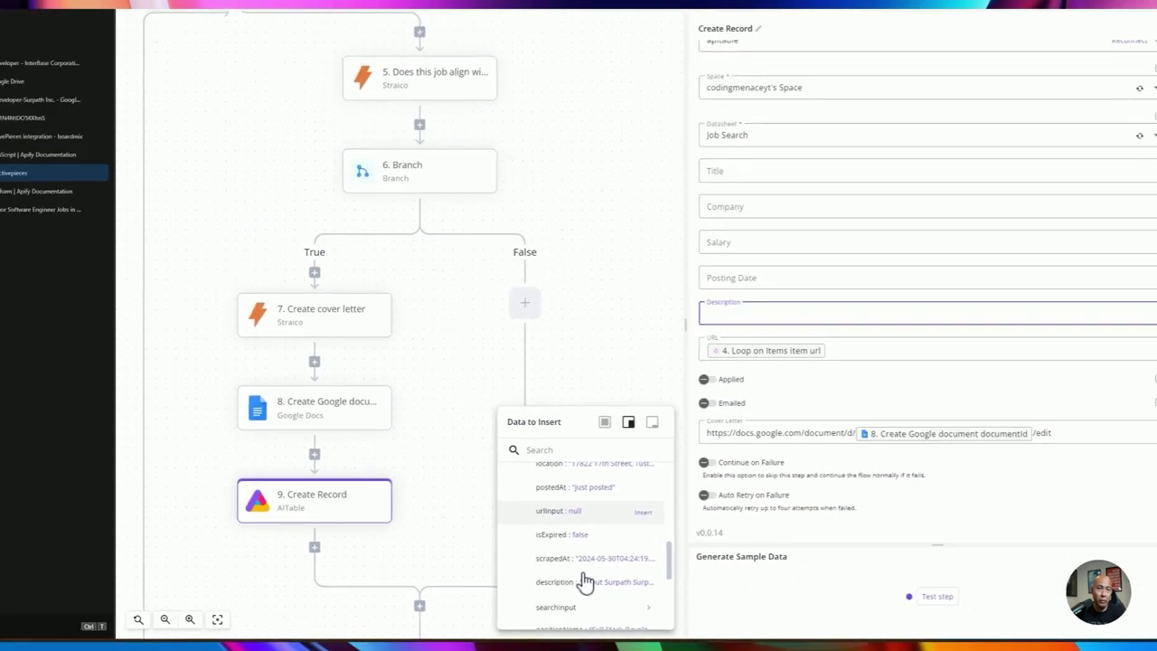
pyautogui.click(586, 581)
# Map the record's Posting Date to the Loop on Items item's postingDateParsed.
pyautogui.click(742, 284)
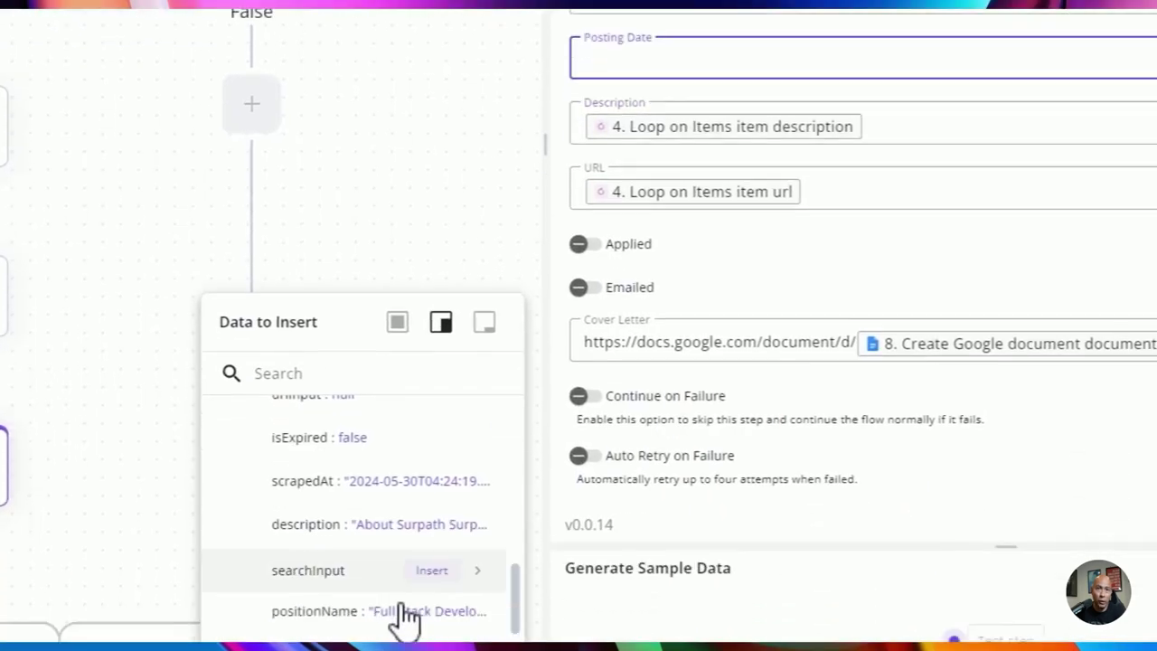
pyautogui.scroll(-1, 364, 523)
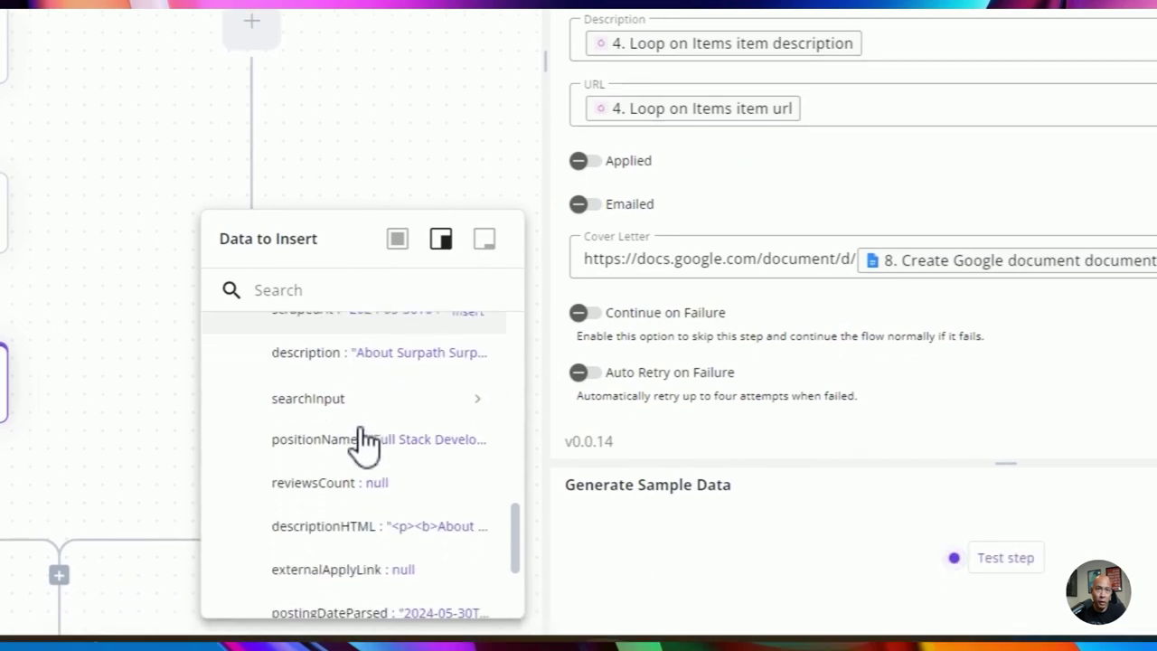
pyautogui.scroll(2, 361, 433)
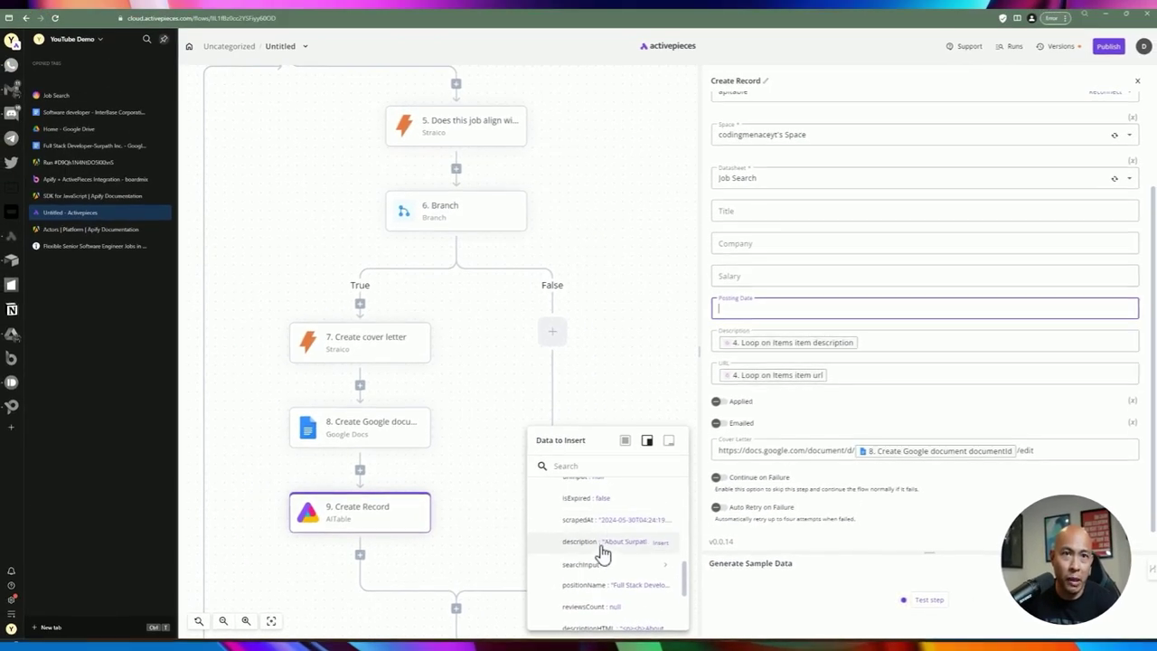
pyautogui.scroll(-2, 603, 553)
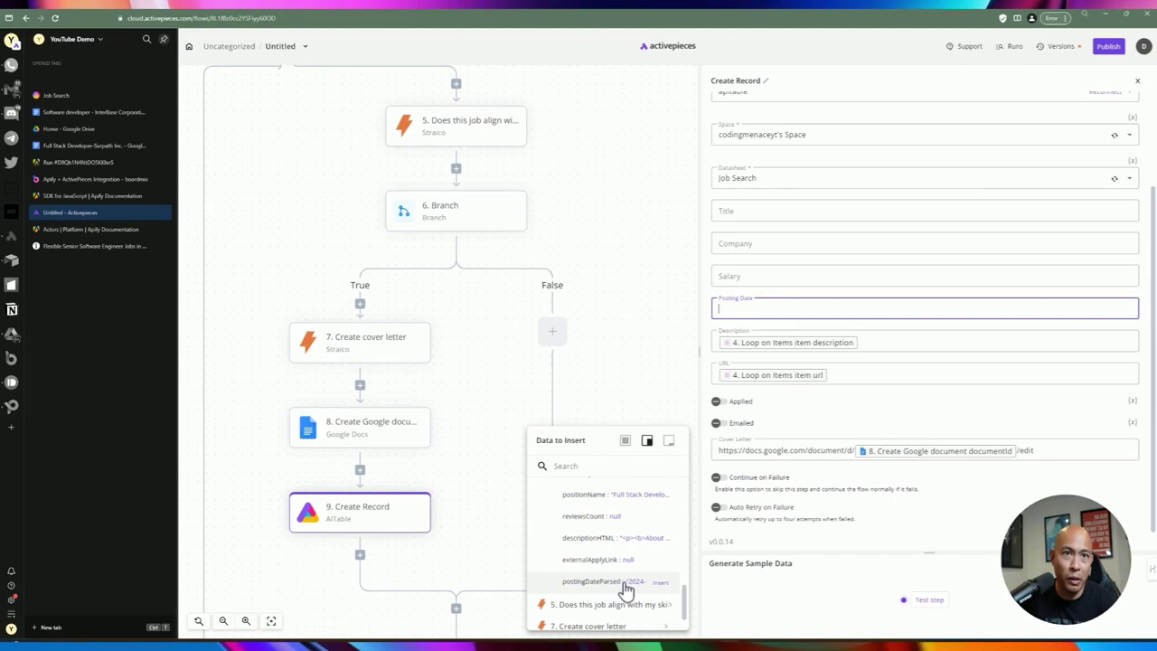
pyautogui.click(631, 583)
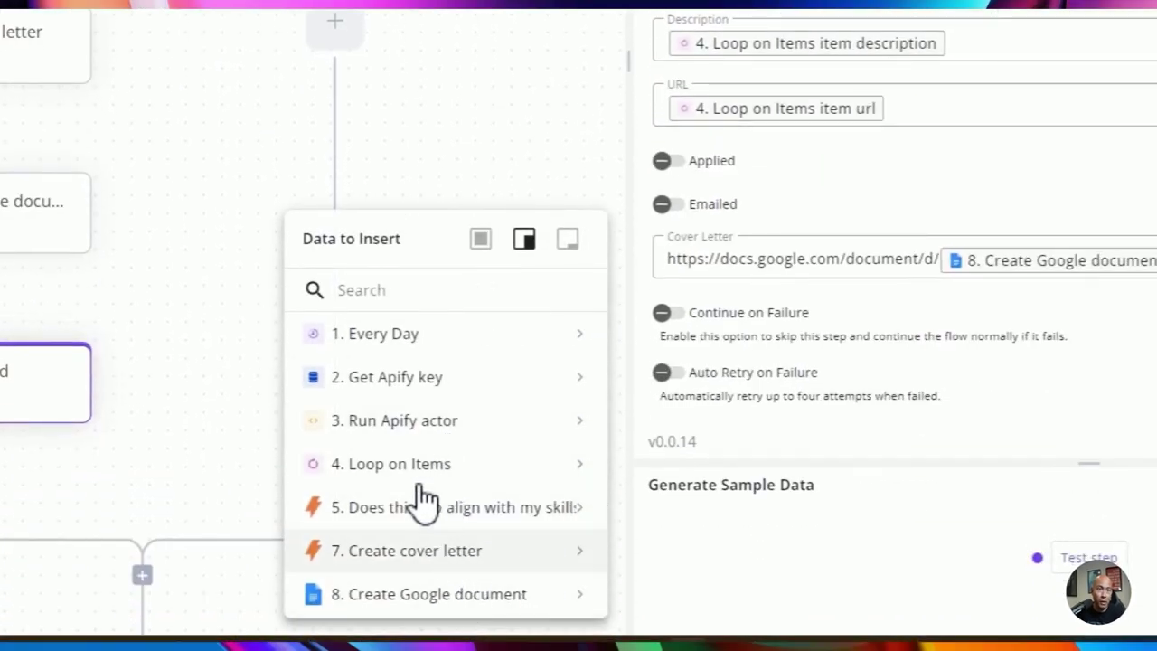
# Map the record's Salary and Company fields to the Loop on Items item's salary and company.
pyautogui.click(400, 477)
pyautogui.click(414, 547)
pyautogui.scroll(-2, 456, 524)
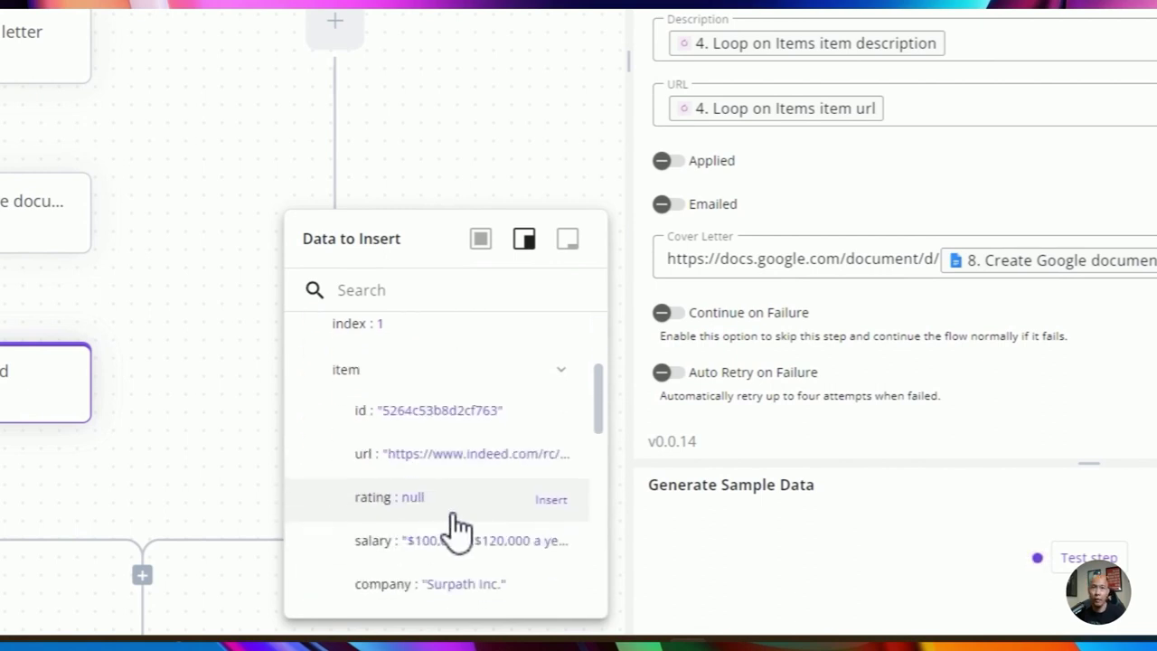
pyautogui.scroll(-1, 459, 529)
pyautogui.click(463, 454)
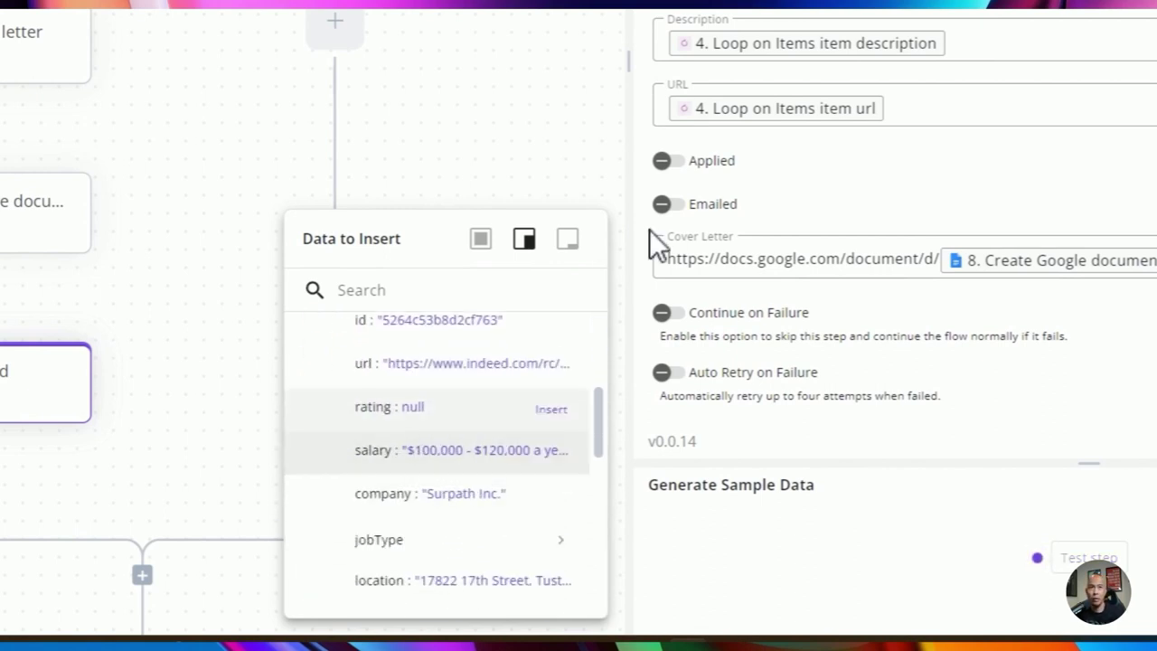
pyautogui.click(719, 153)
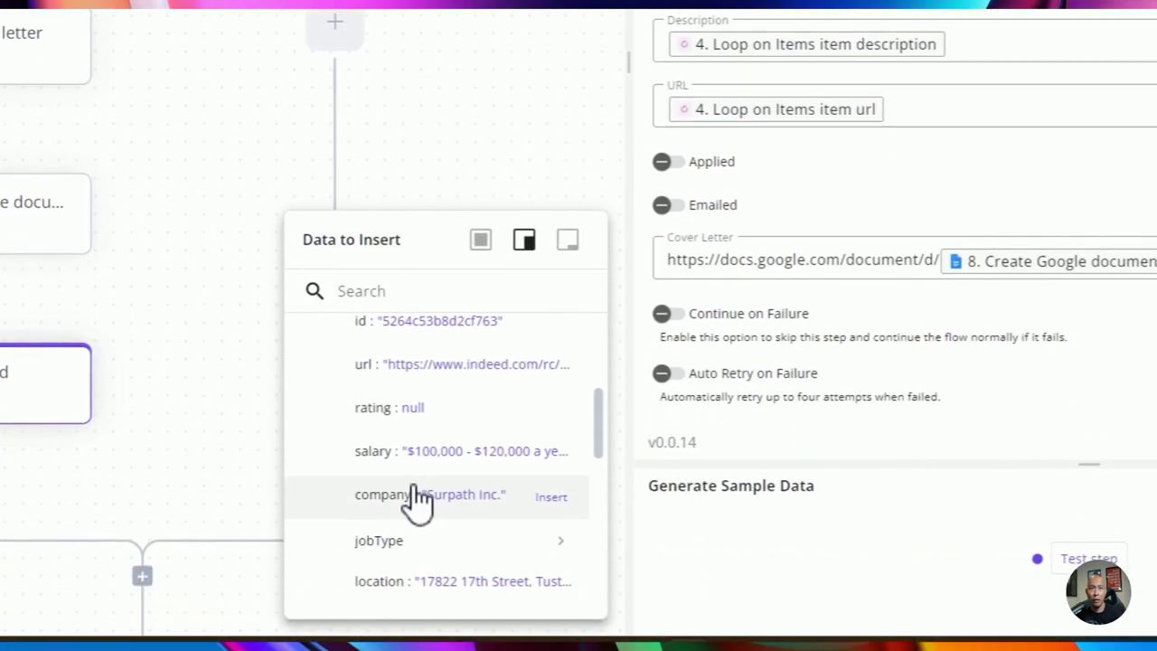
pyautogui.click(462, 488)
# Map the record's Title to the Loop on Items item's positionName and test the Create Record step.
pyautogui.click(718, 173)
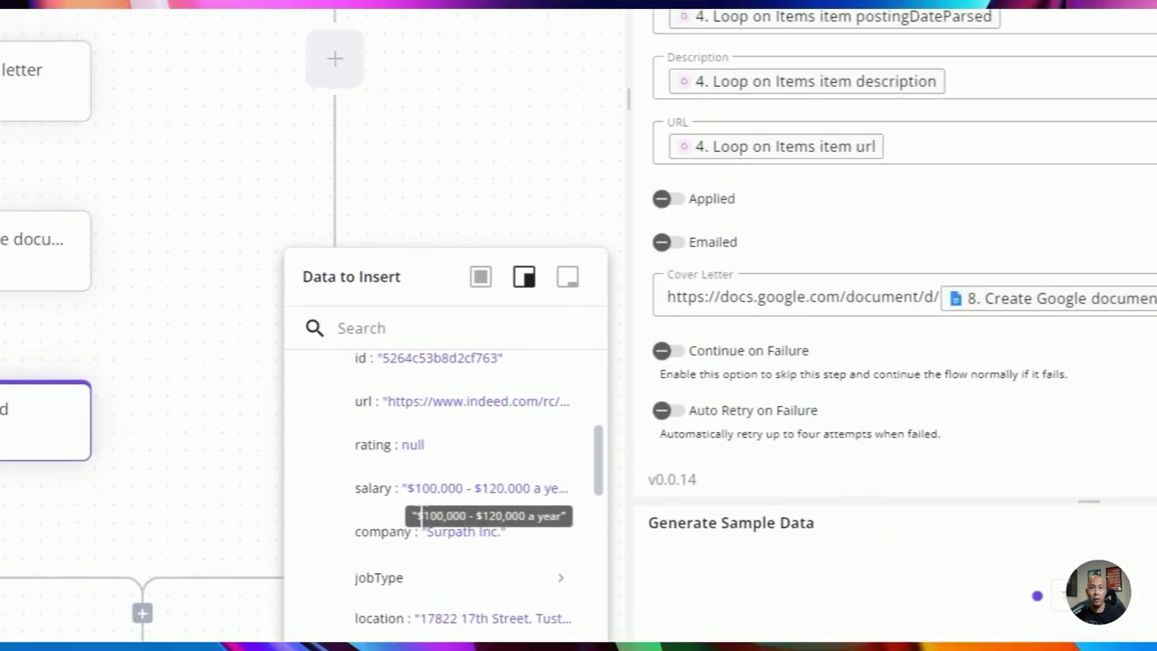
pyautogui.scroll(-1, 425, 461)
pyautogui.scroll(-3, 425, 461)
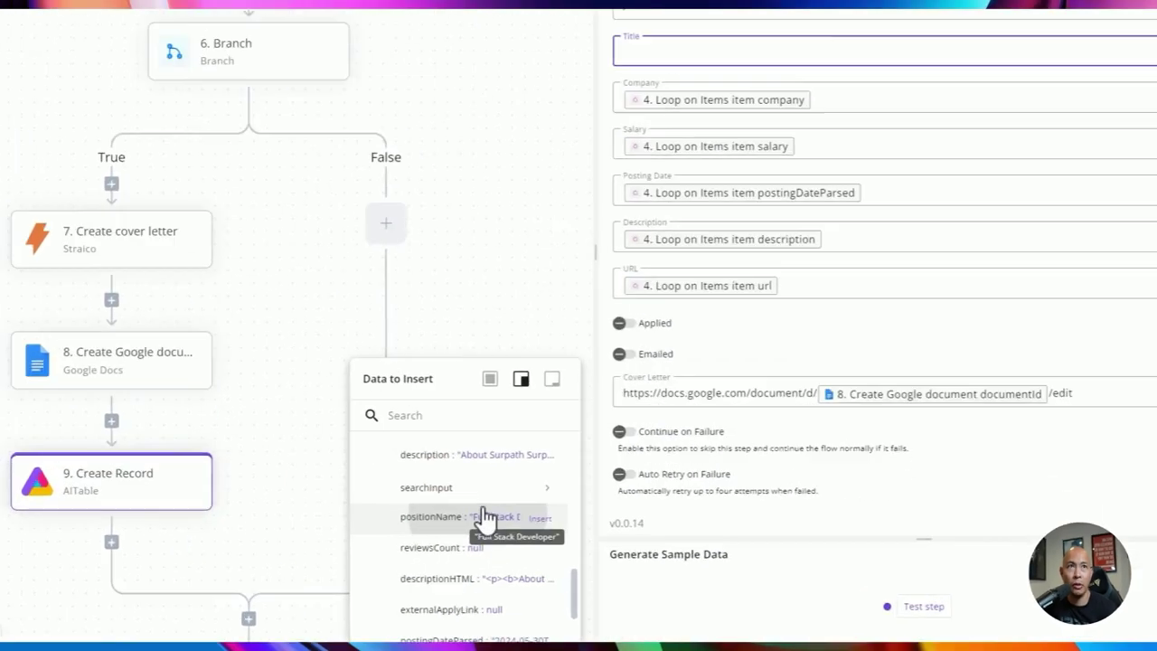
pyautogui.click(601, 581)
pyautogui.click(996, 495)
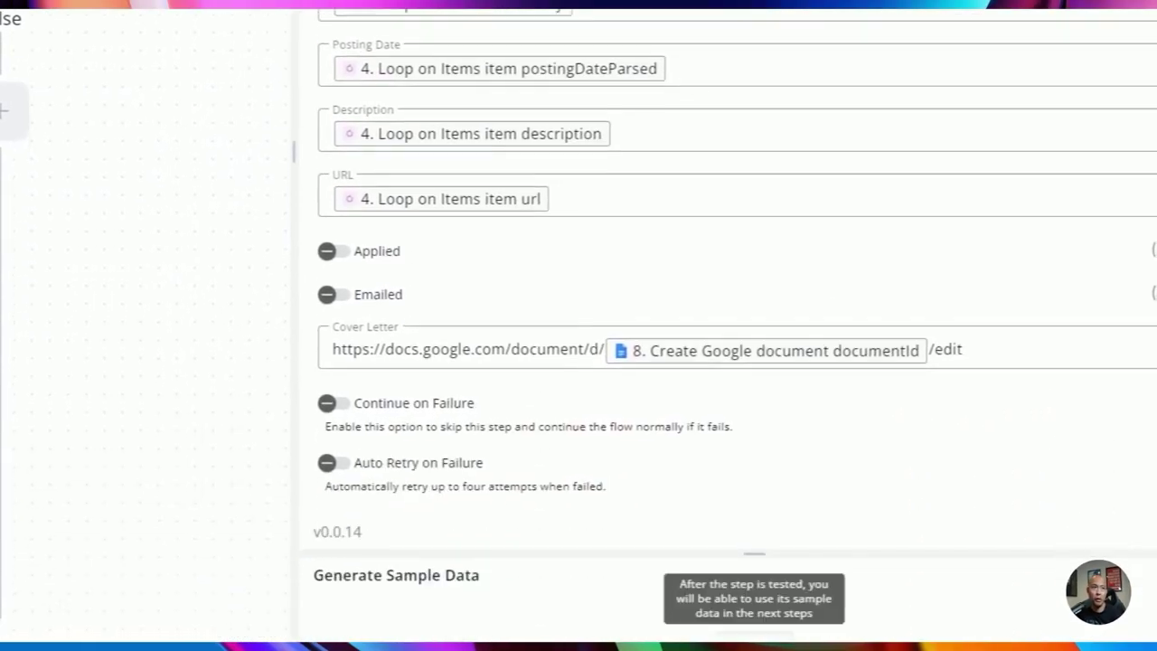
pyautogui.click(754, 560)
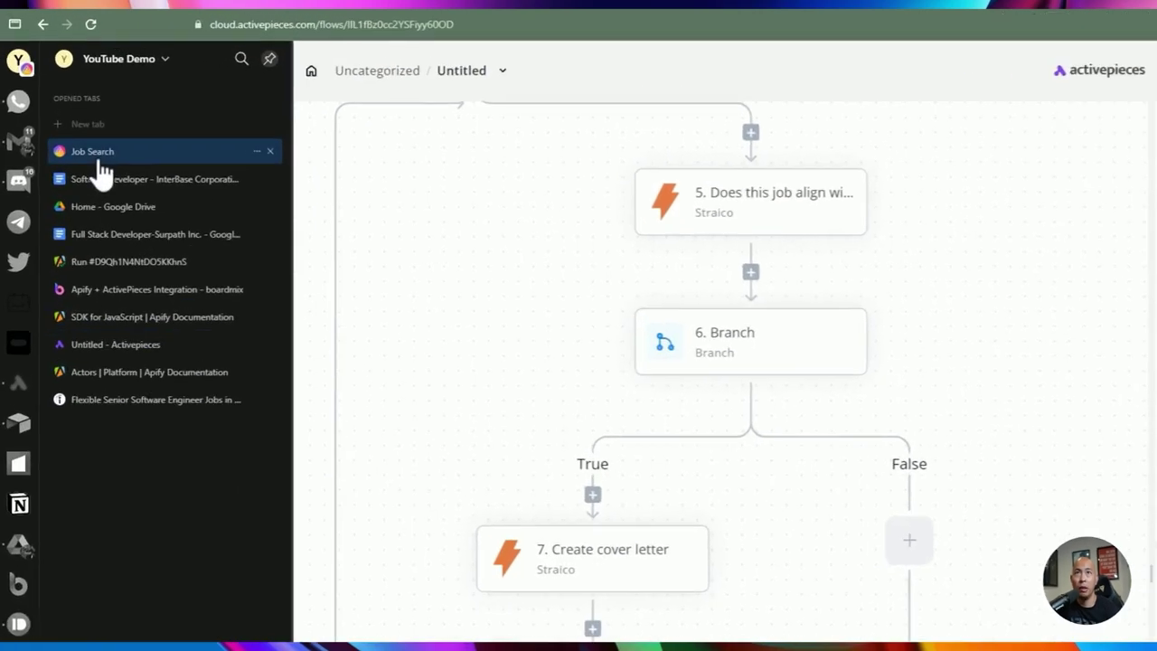
# Switch to AITable's Job Search datasheet and open the cover letter link of the Full Stack Developer record.
pyautogui.click(54, 96)
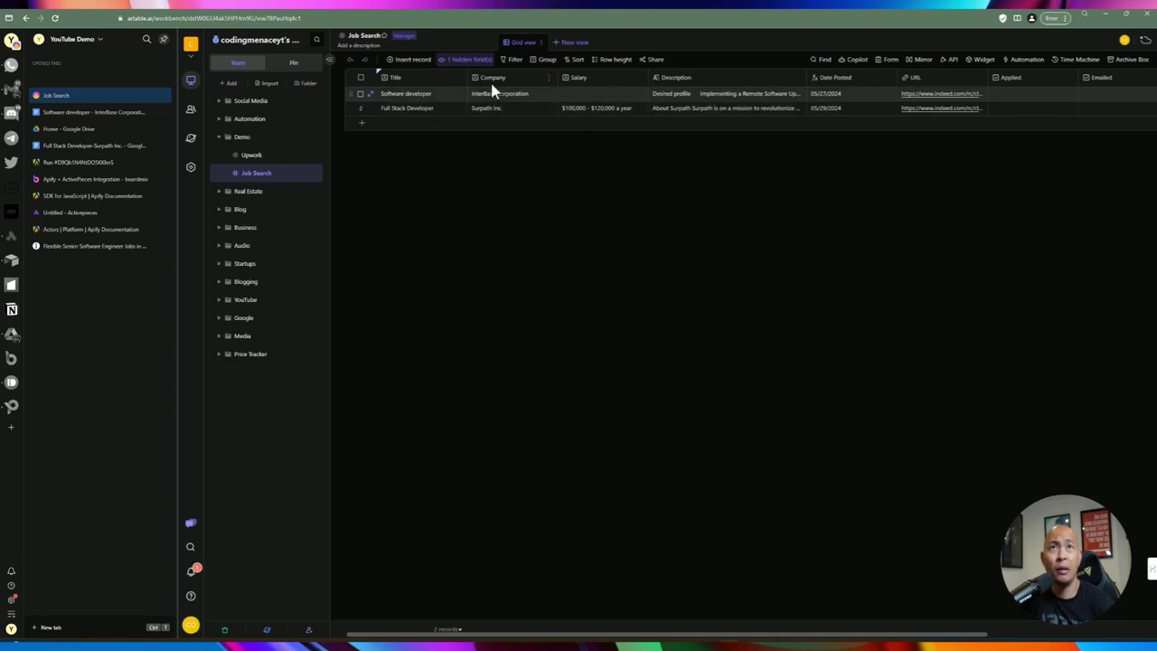
pyautogui.click(662, 108)
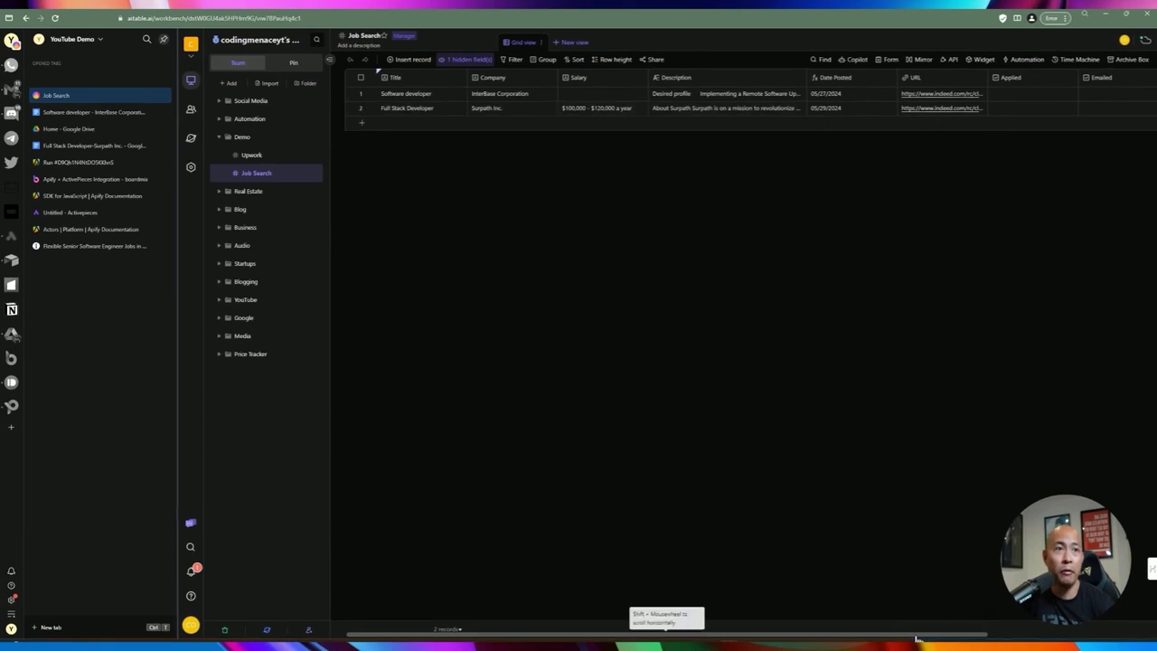
pyautogui.moveTo(919, 635); pyautogui.dragTo(1078, 632)
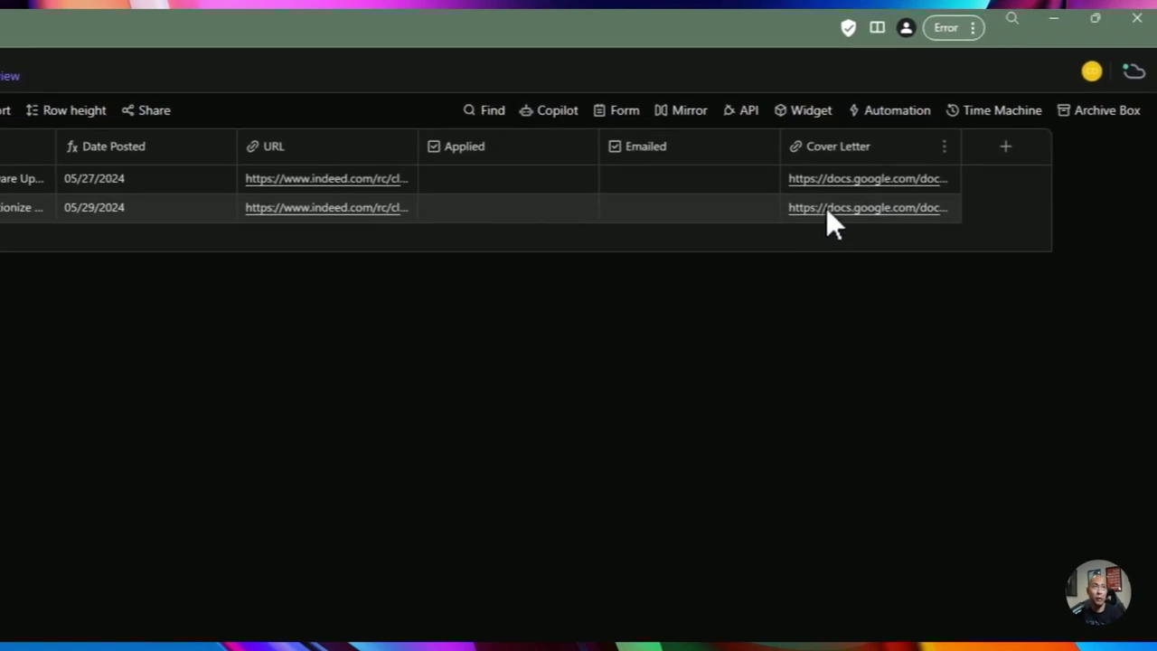
pyautogui.click(827, 211)
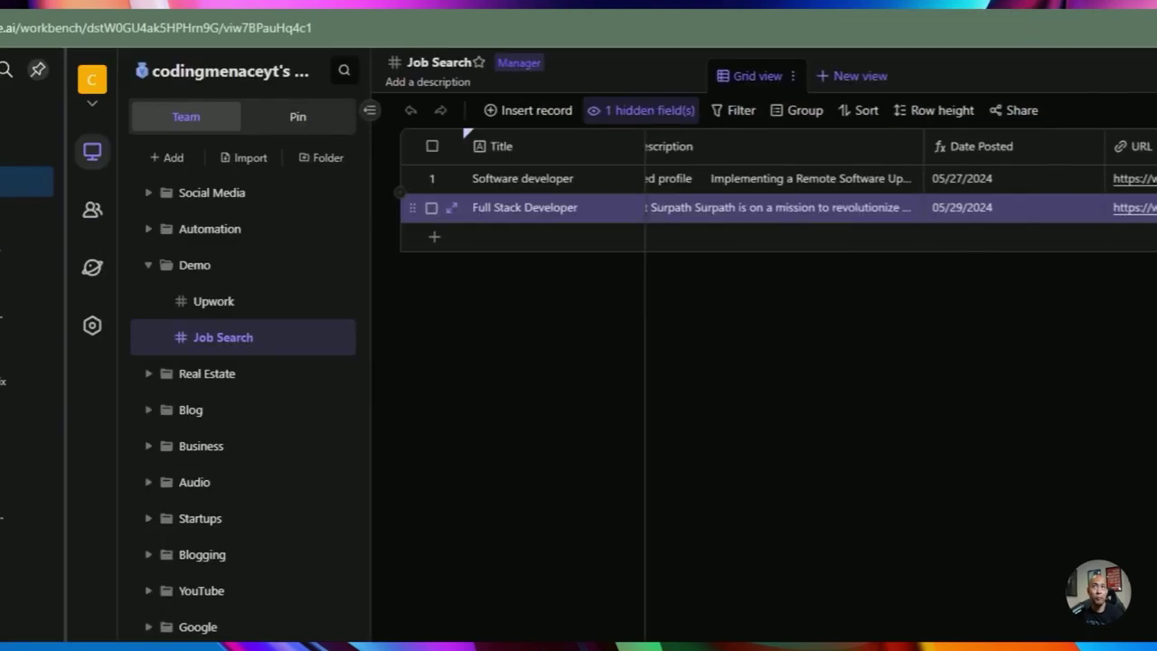
pyautogui.click(163, 229)
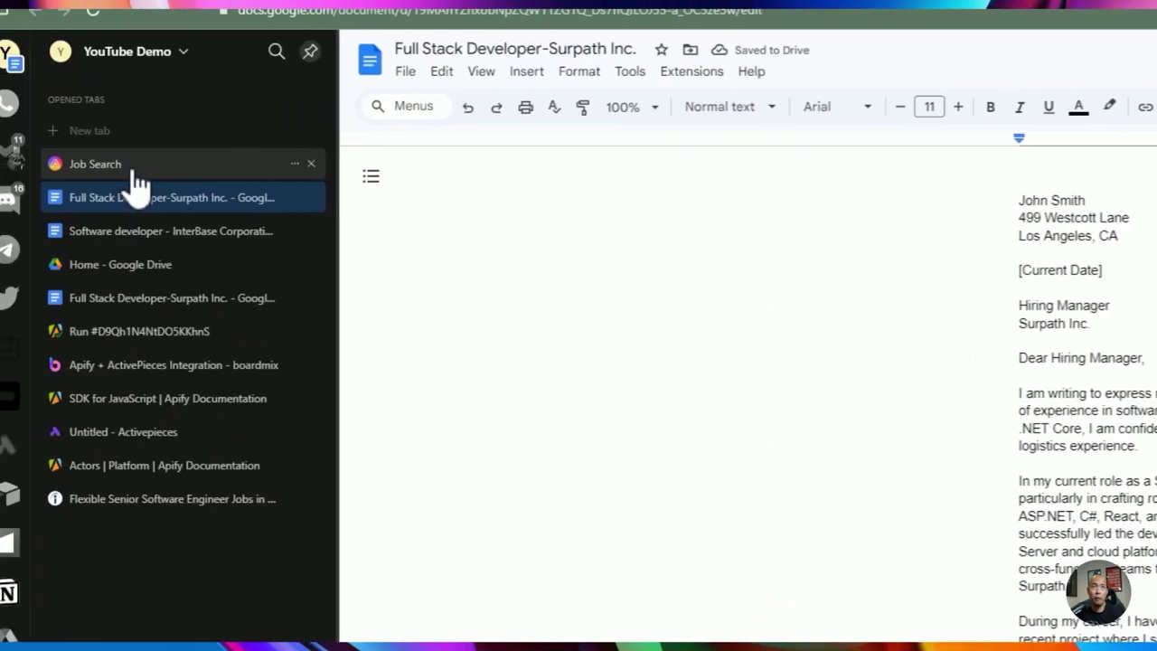
# Return to the Job Search datasheet, expand the Full Stack Developer record and examine its description and posting date.
pyautogui.click(147, 173)
pyautogui.moveTo(444, 623); pyautogui.dragTo(144, 624)
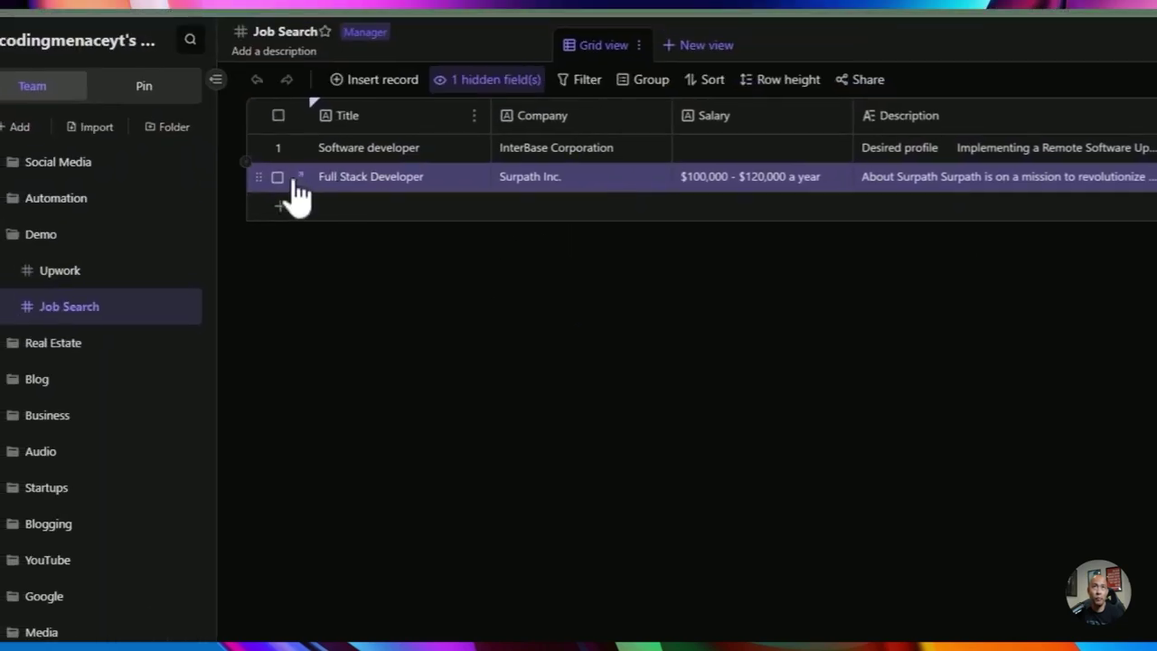
pyautogui.click(313, 185)
pyautogui.scroll(-12, 657, 307)
pyautogui.scroll(9, 349, 362)
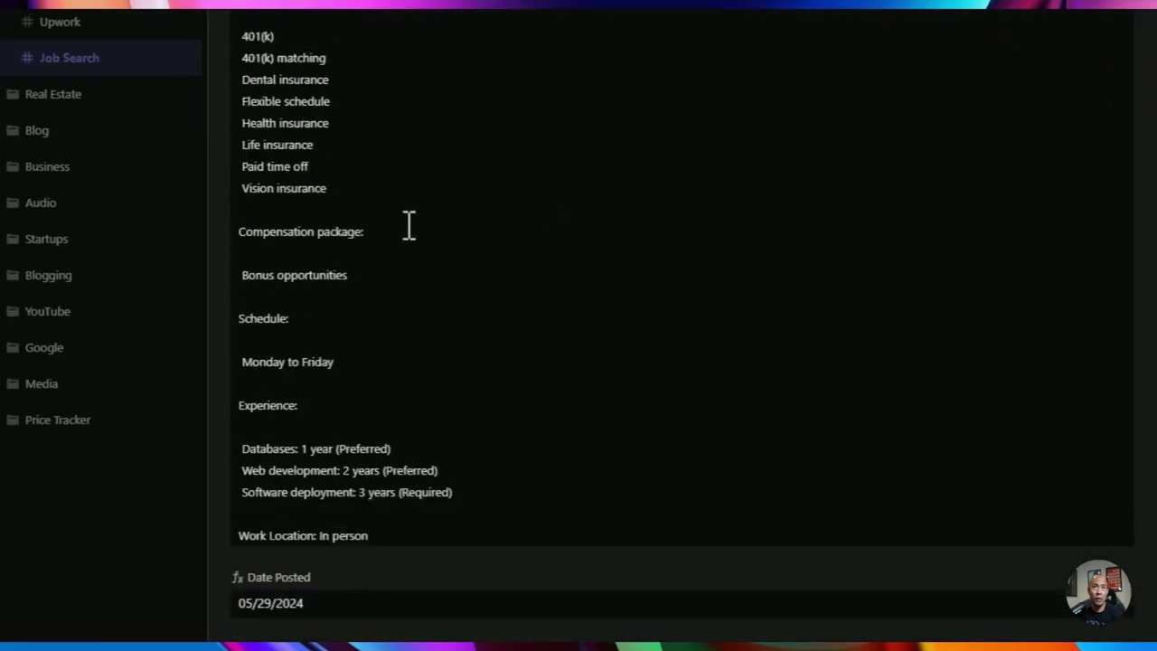
pyautogui.scroll(3, 487, 356)
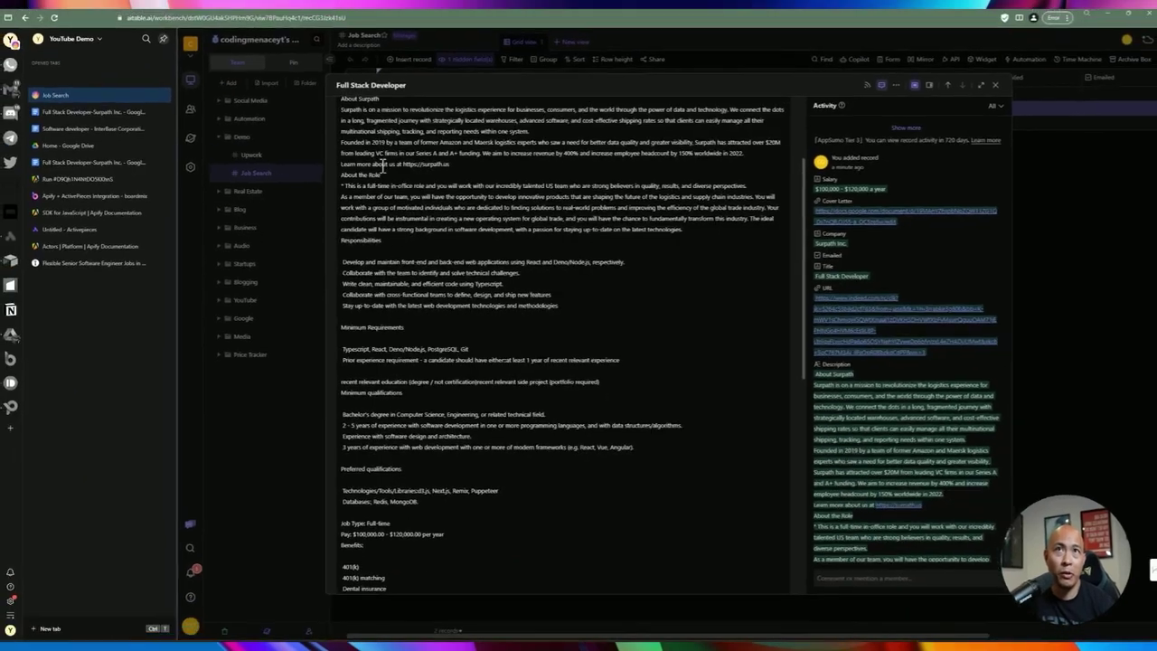
pyautogui.scroll(-5, 389, 343)
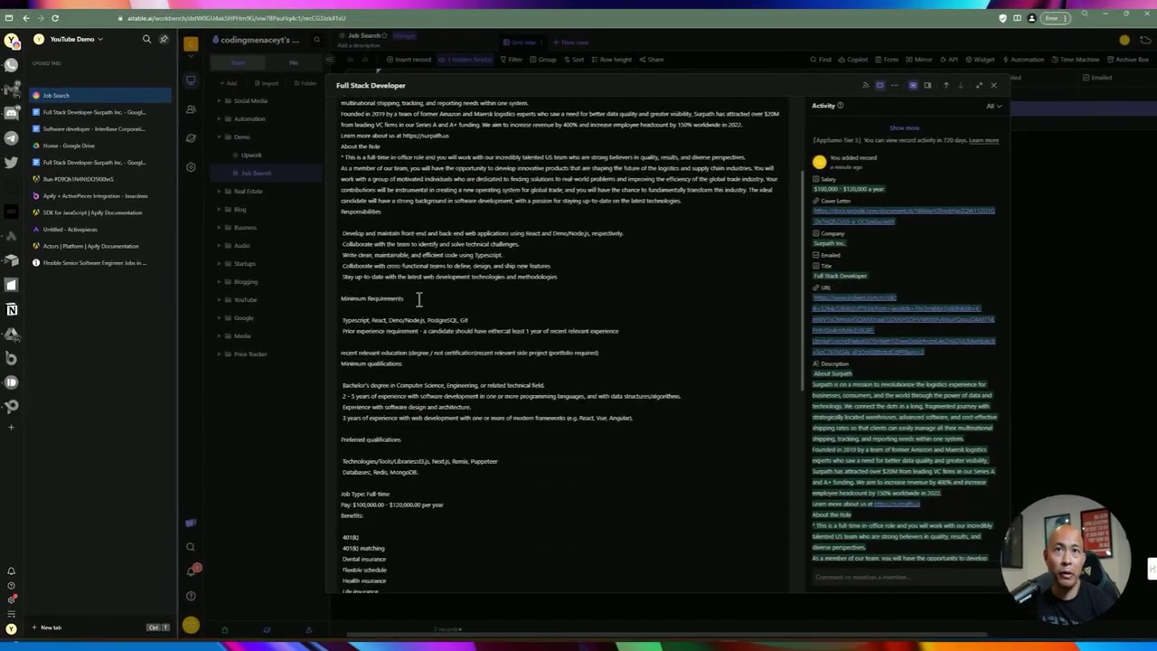
# Finish reading the job description, switch to Apify and open the saved task Indeed Scraper for Software Engineer.
pyautogui.scroll(-10, 346, 322)
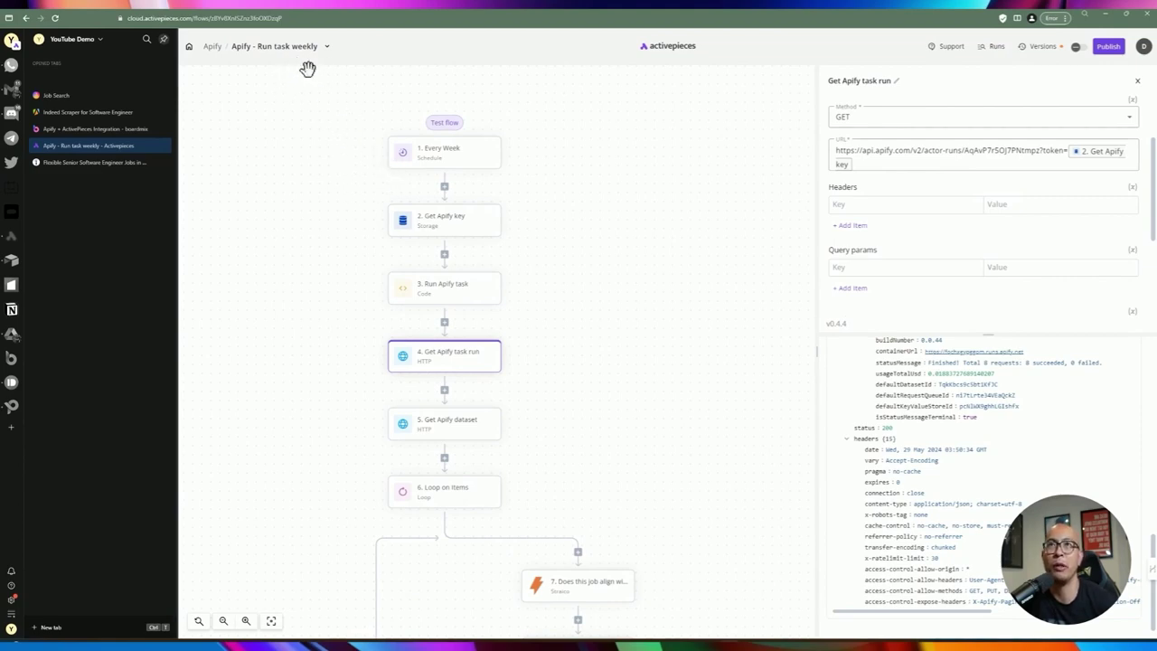
pyautogui.click(77, 113)
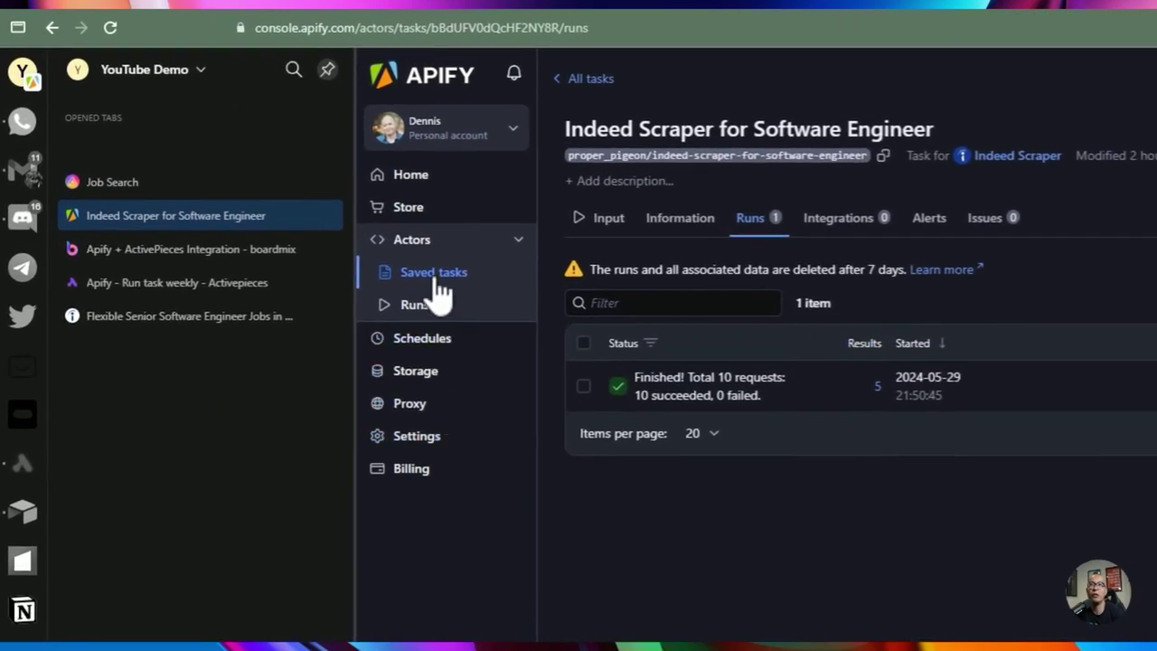
pyautogui.click(438, 282)
pyautogui.click(423, 246)
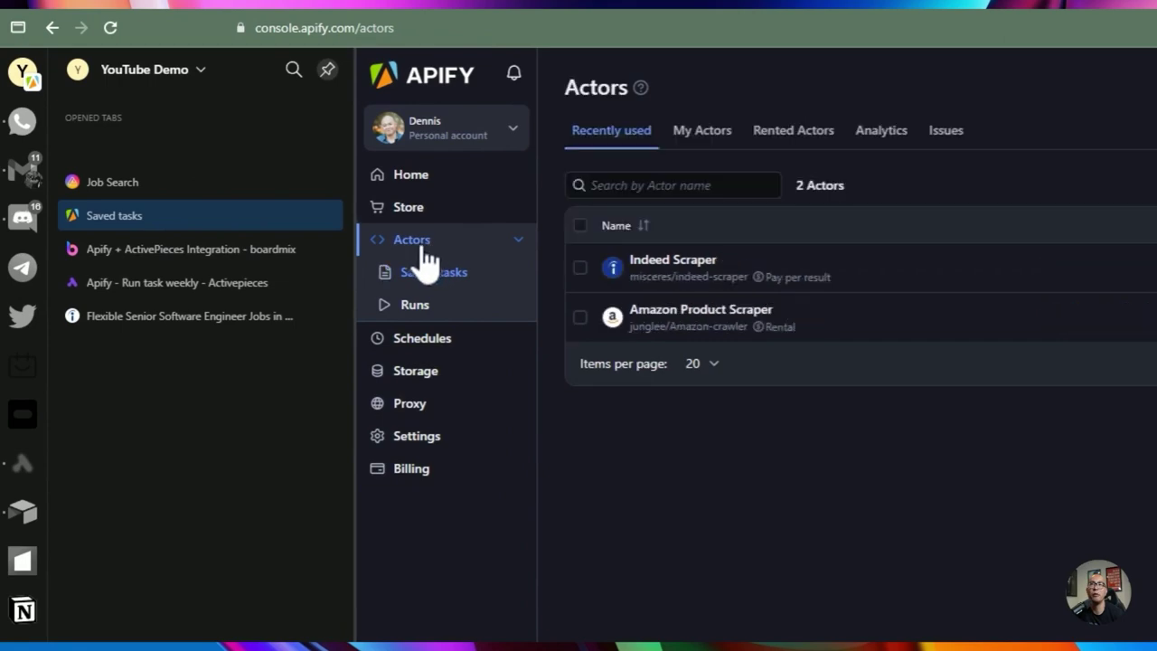
pyautogui.click(441, 280)
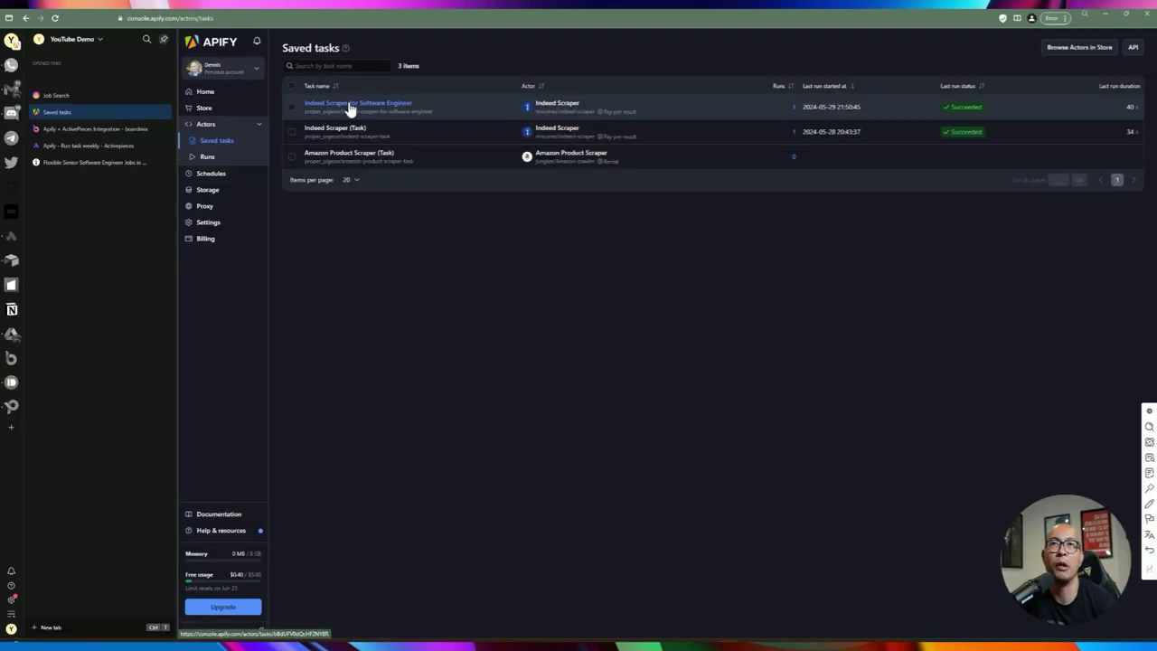
pyautogui.click(633, 197)
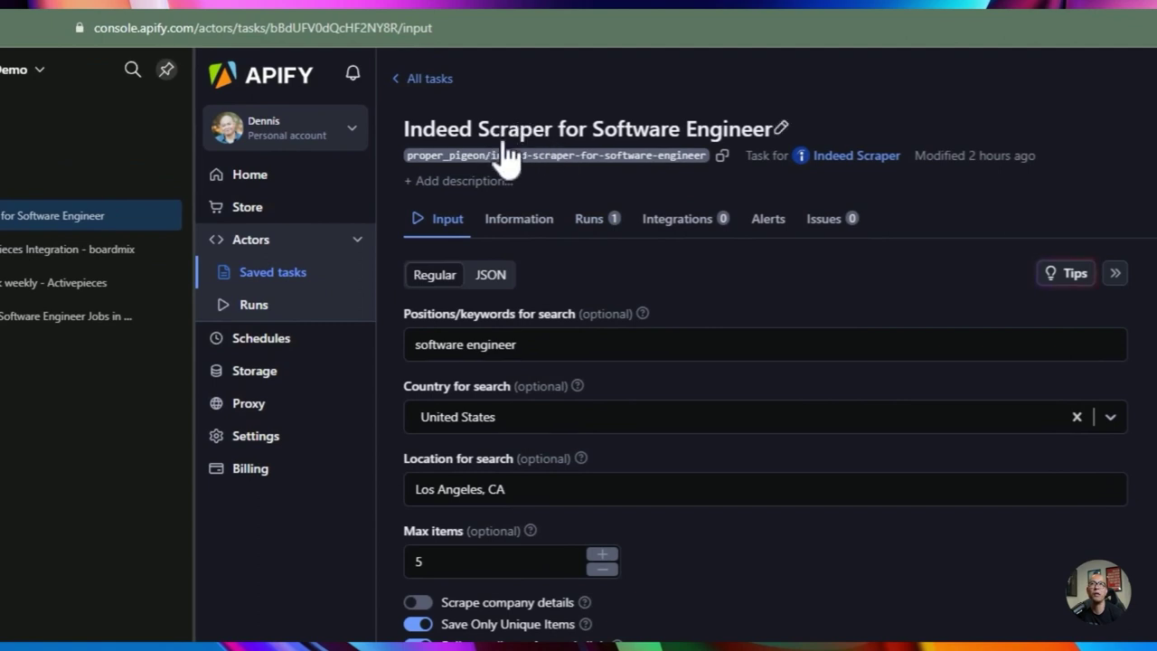
# Open the task's API client code and copy the task ID from the Node.js example.
pyautogui.doubleClick(293, 28)
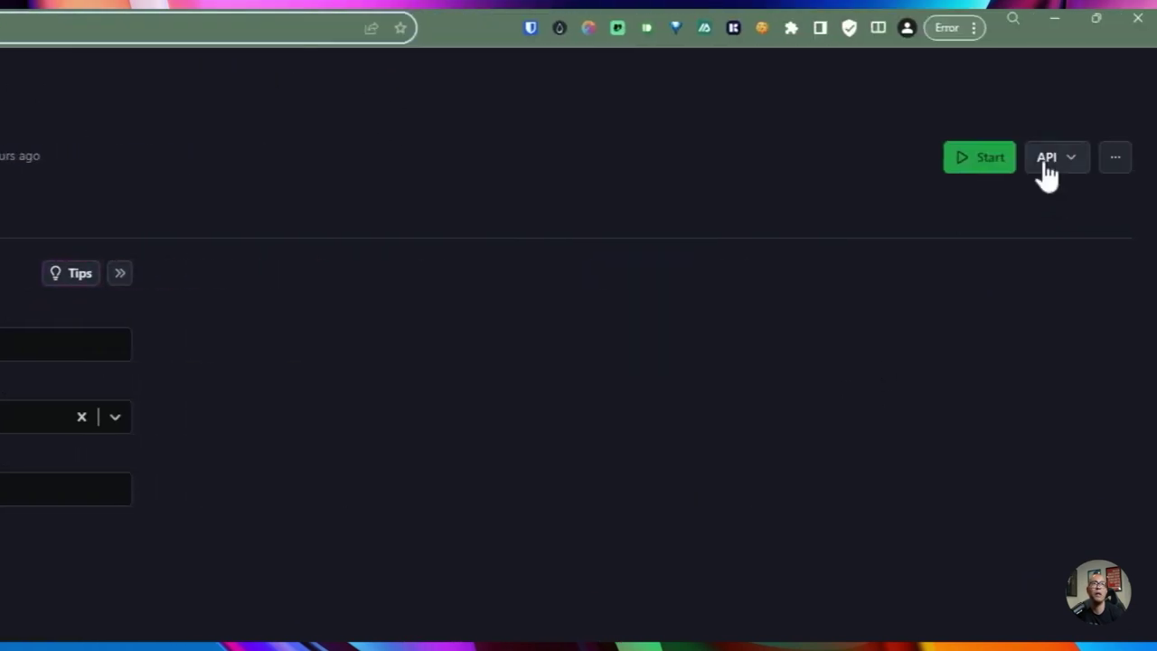
pyautogui.click(1047, 163)
pyautogui.click(1029, 198)
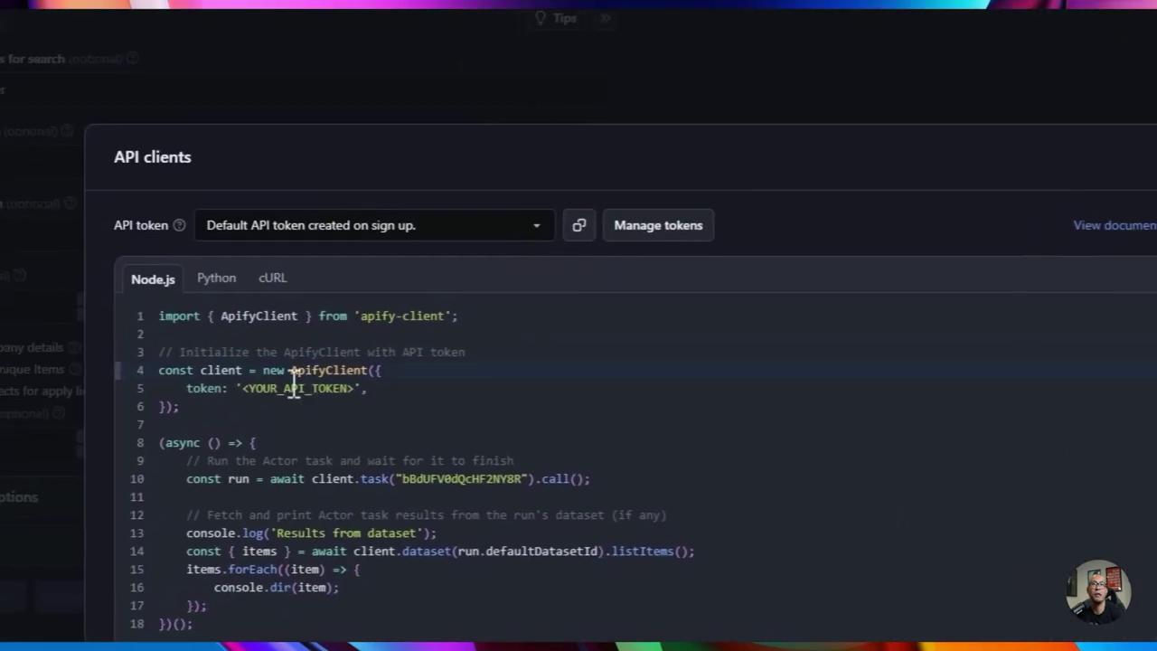
pyautogui.click(394, 480)
pyautogui.rightClick(454, 479)
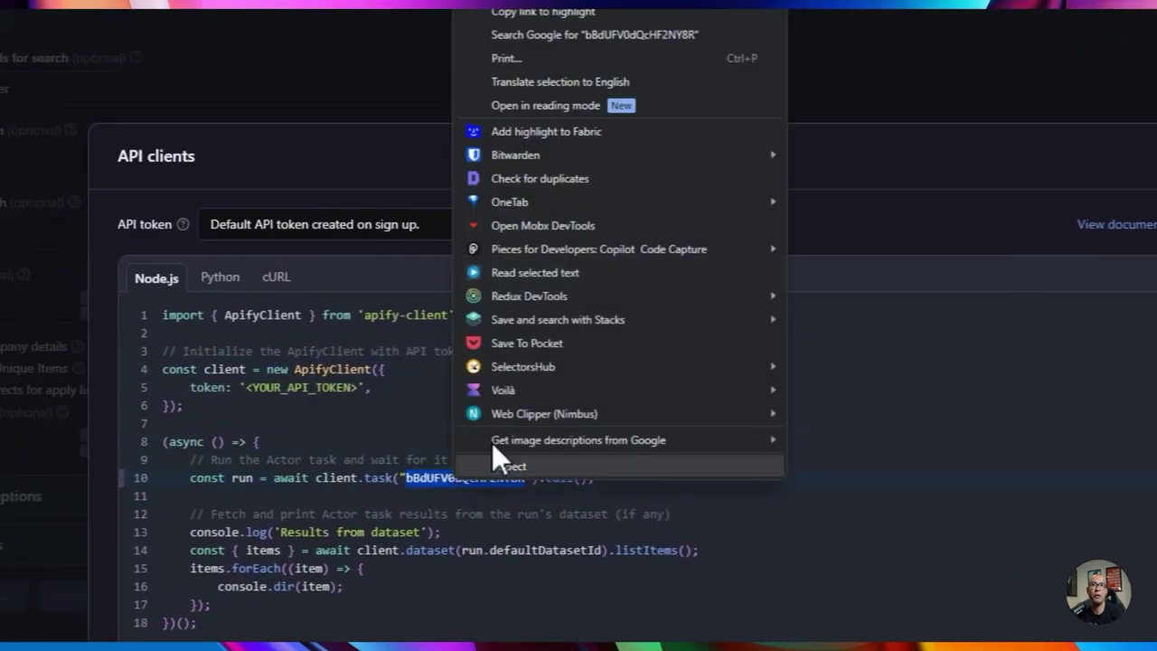
pyautogui.click(523, 164)
pyautogui.click(286, 268)
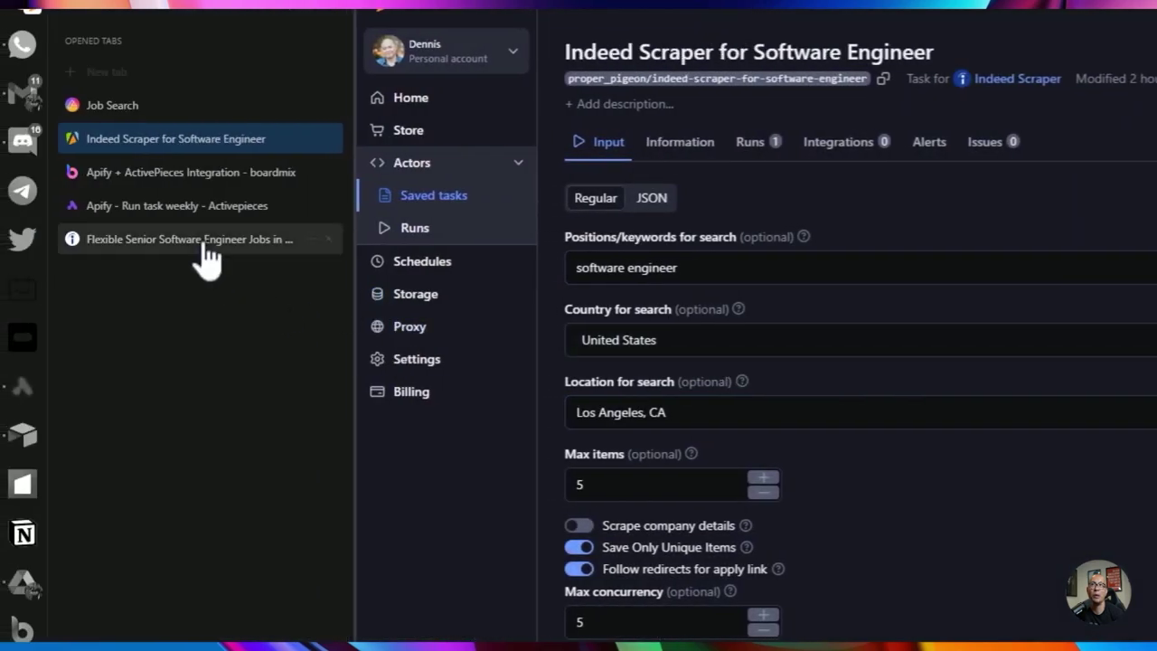
# Switch to the Apify - Run task weekly flow and review the taskId and apifyKey inputs of the Run Apify task step.
pyautogui.click(168, 206)
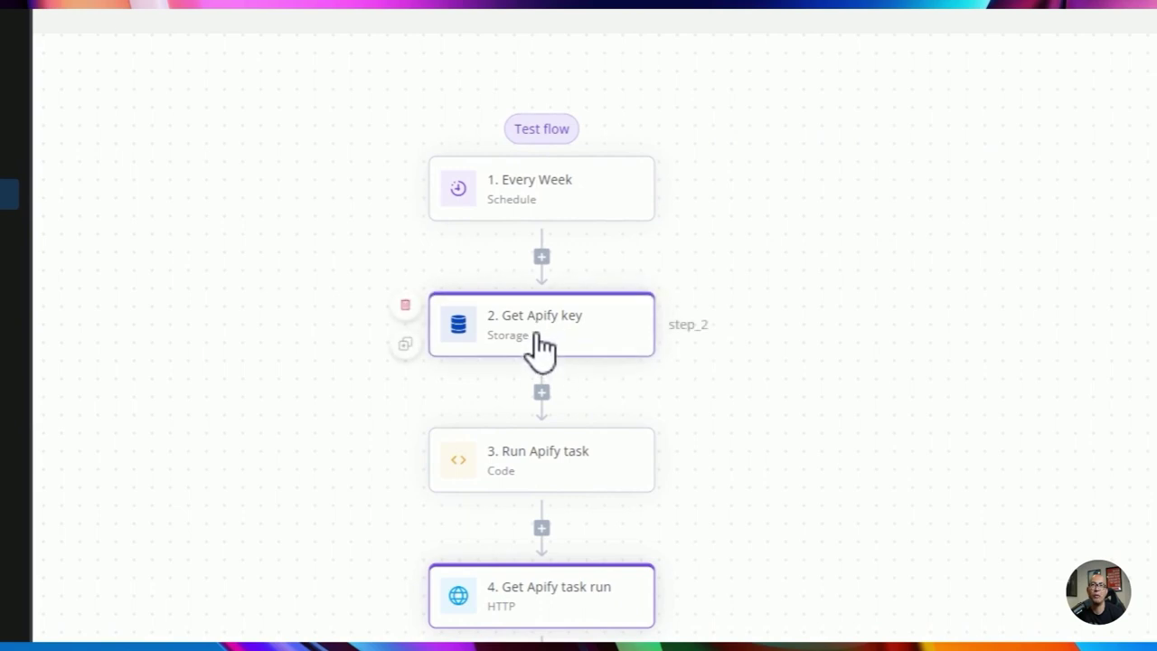
pyautogui.moveTo(819, 519); pyautogui.dragTo(742, 422)
pyautogui.click(496, 369)
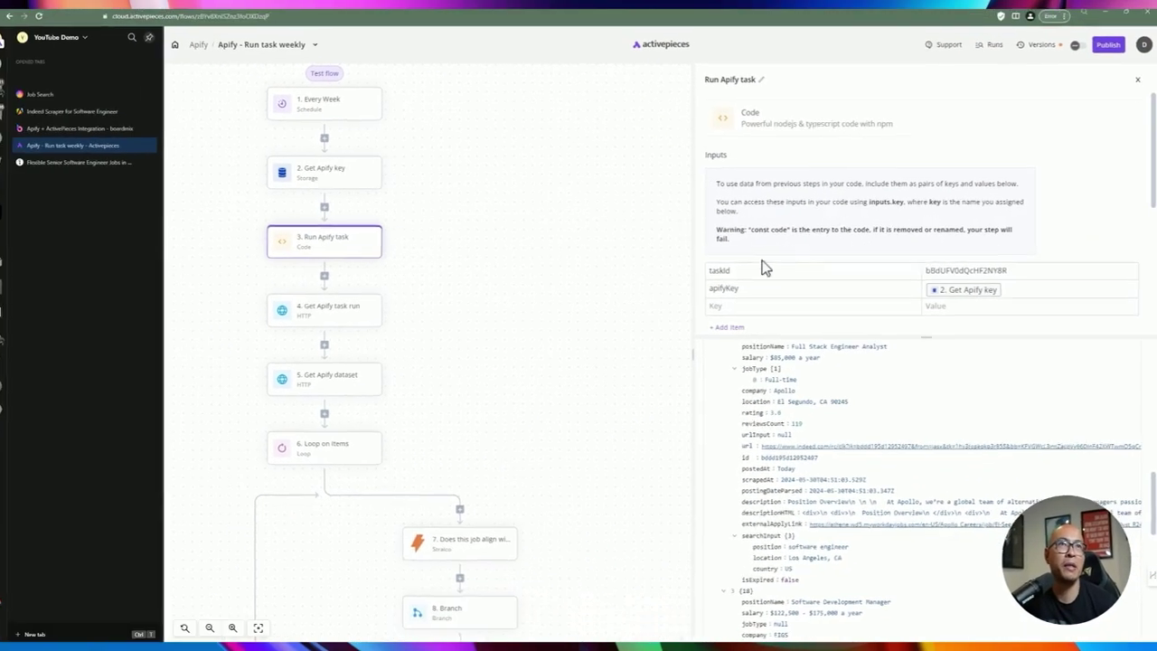
pyautogui.scroll(-1, 922, 226)
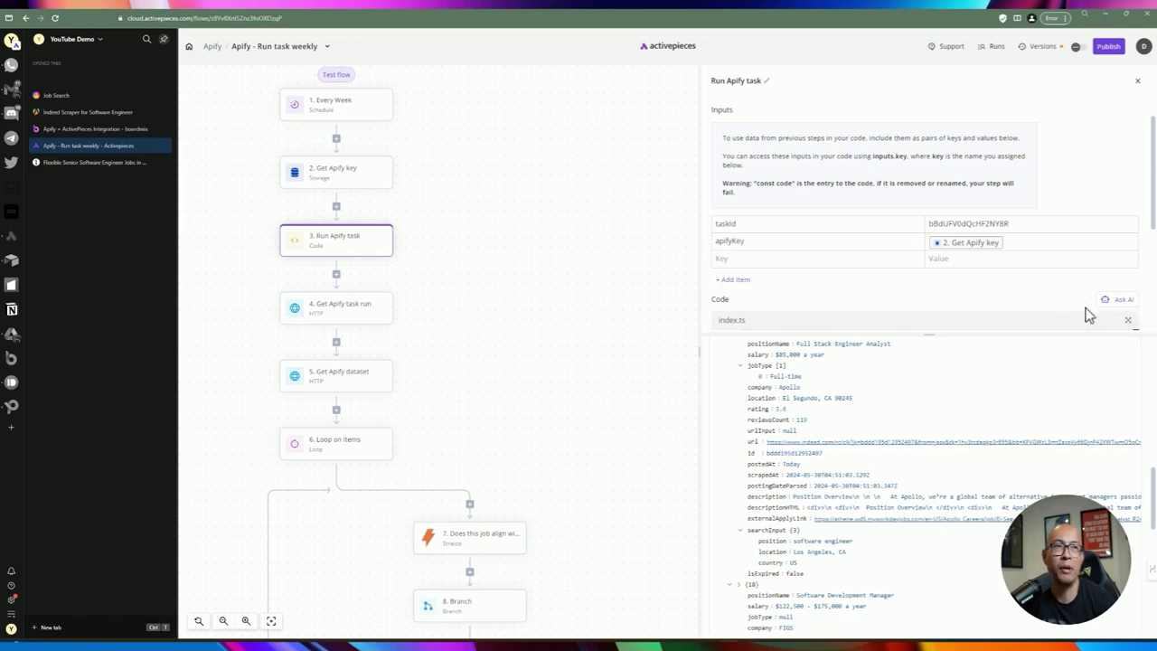
pyautogui.scroll(10, 1037, 393)
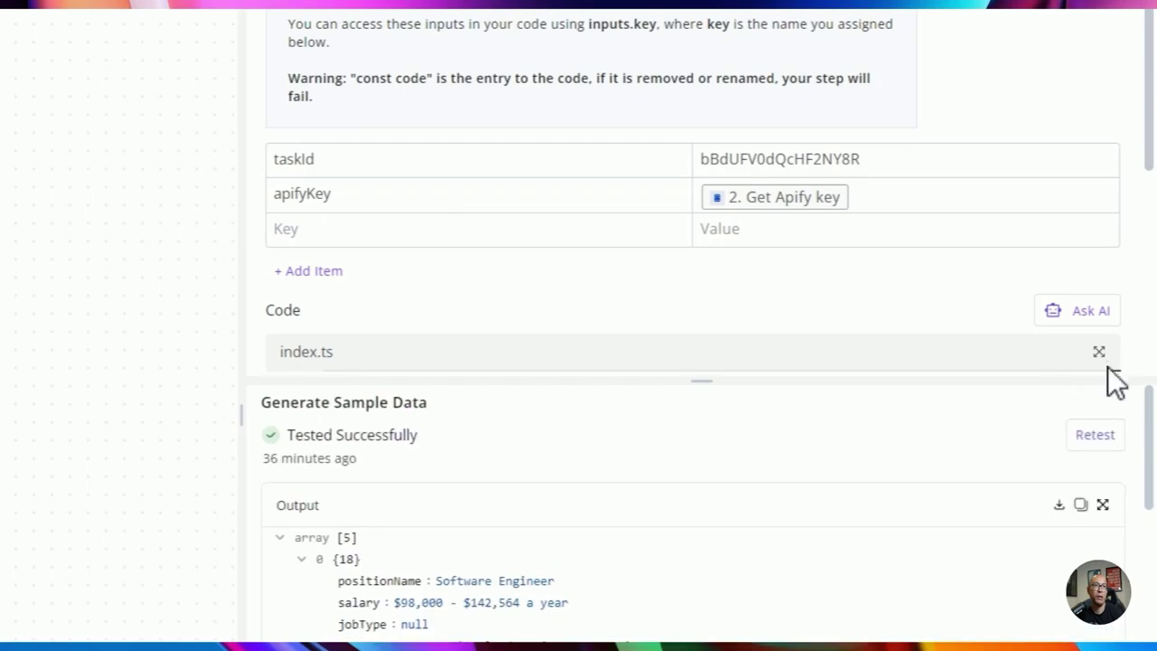
# Expand the step's code editor and check the apify-client dependency in package.json.
pyautogui.click(1102, 357)
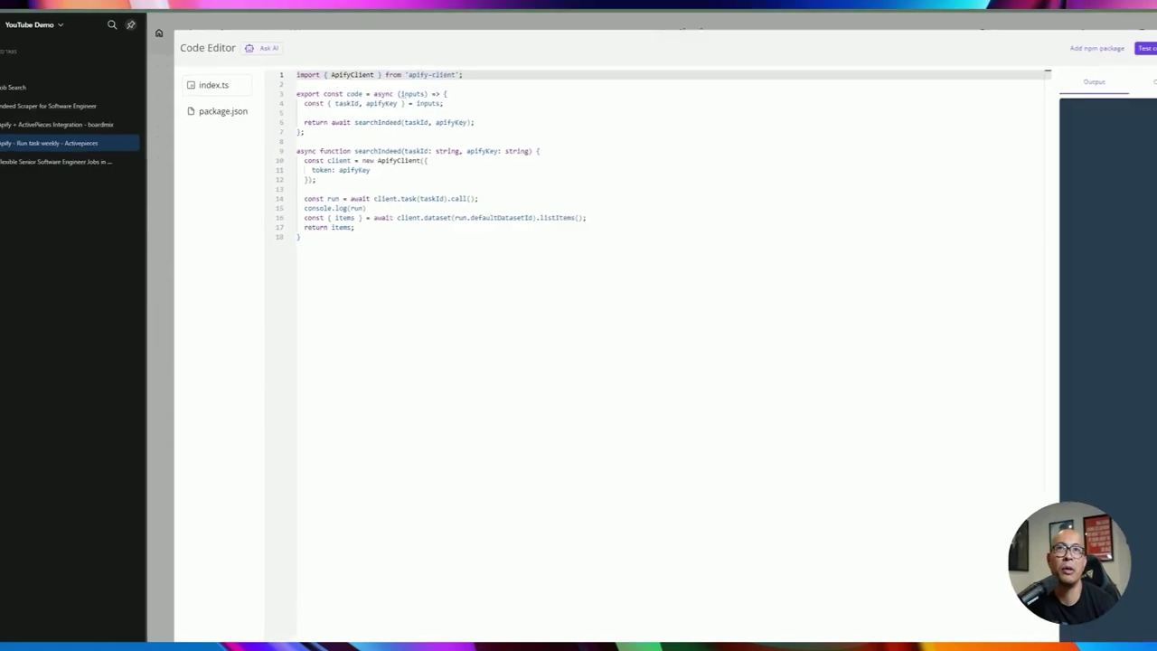
pyautogui.click(37, 60)
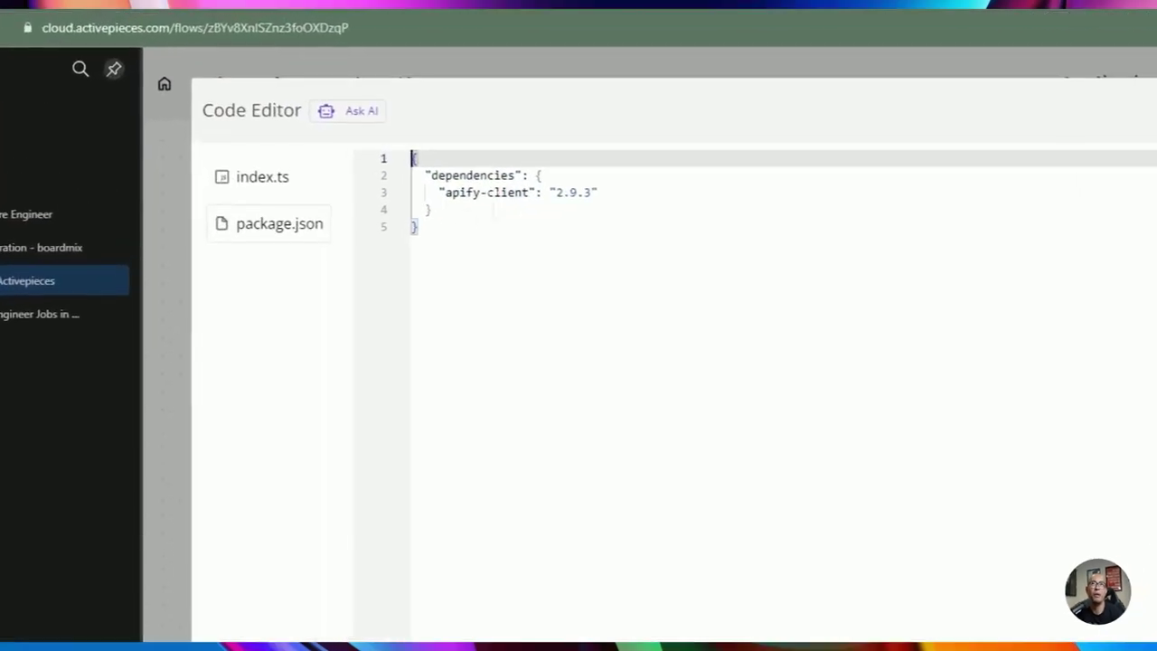
pyautogui.moveTo(445, 193); pyautogui.dragTo(483, 194)
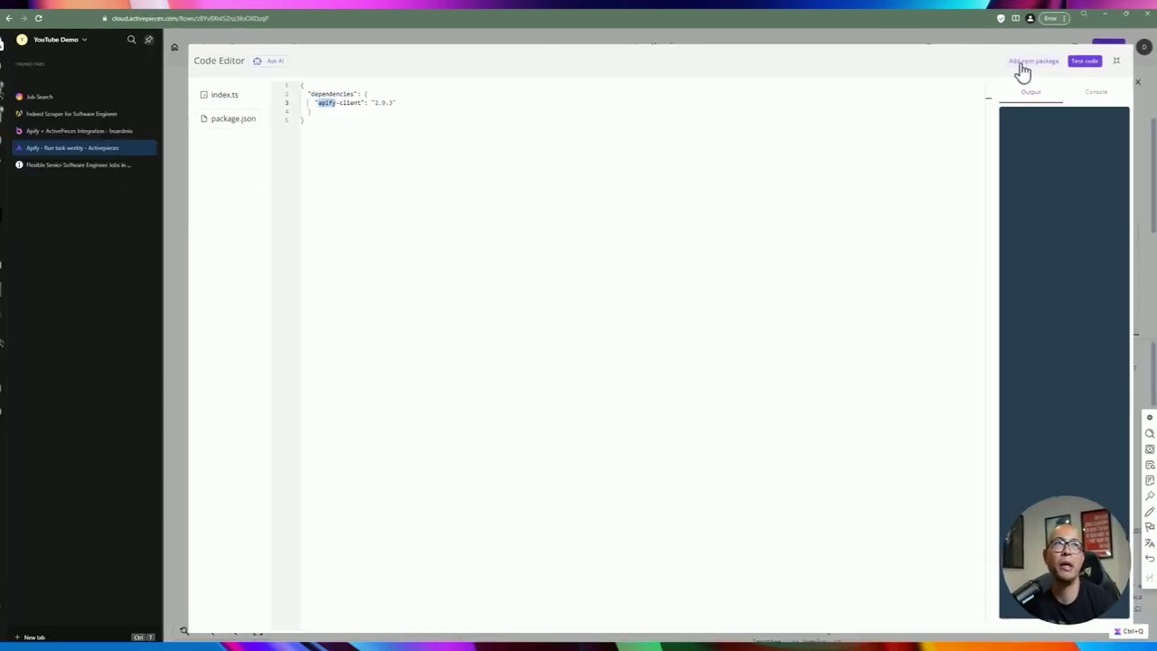
# Examine in index.ts how searchIndeed receives taskId and apifyKey and creates the imported ApifyClient.
pyautogui.click(240, 94)
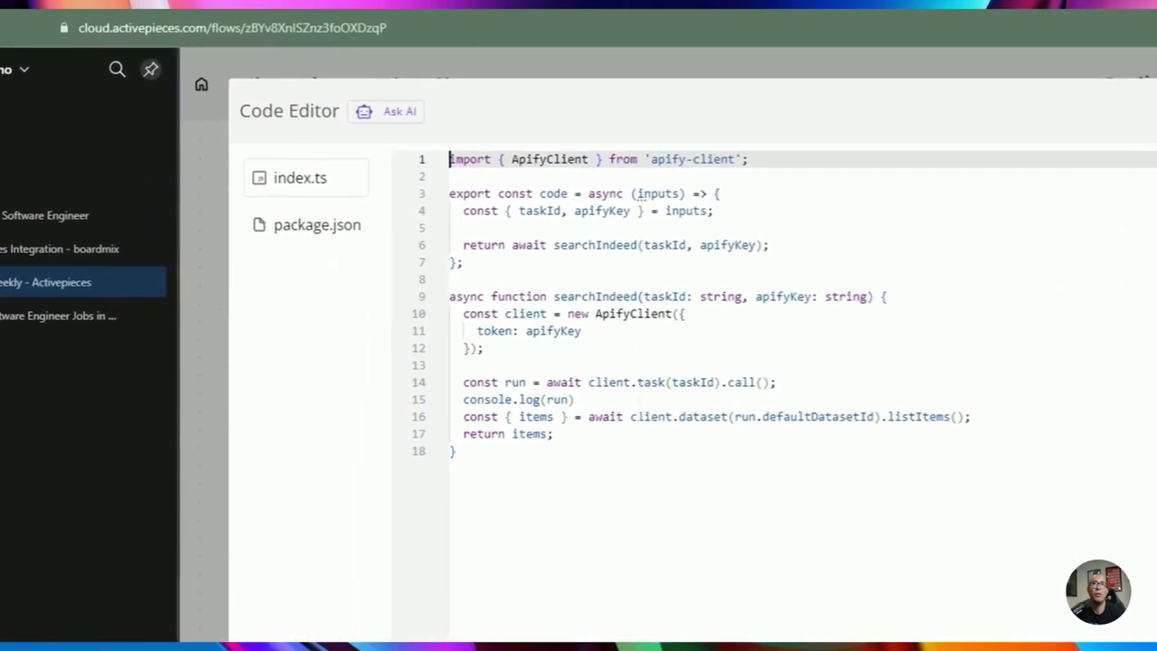
pyautogui.doubleClick(386, 127)
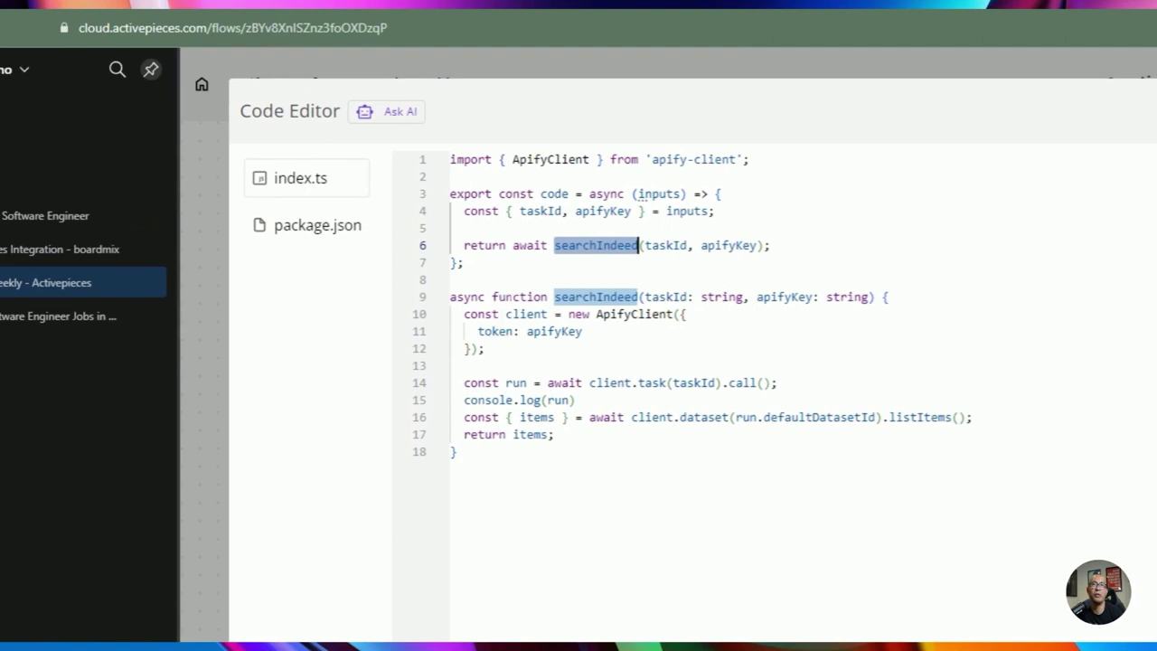
pyautogui.click(639, 331)
pyautogui.doubleClick(666, 297)
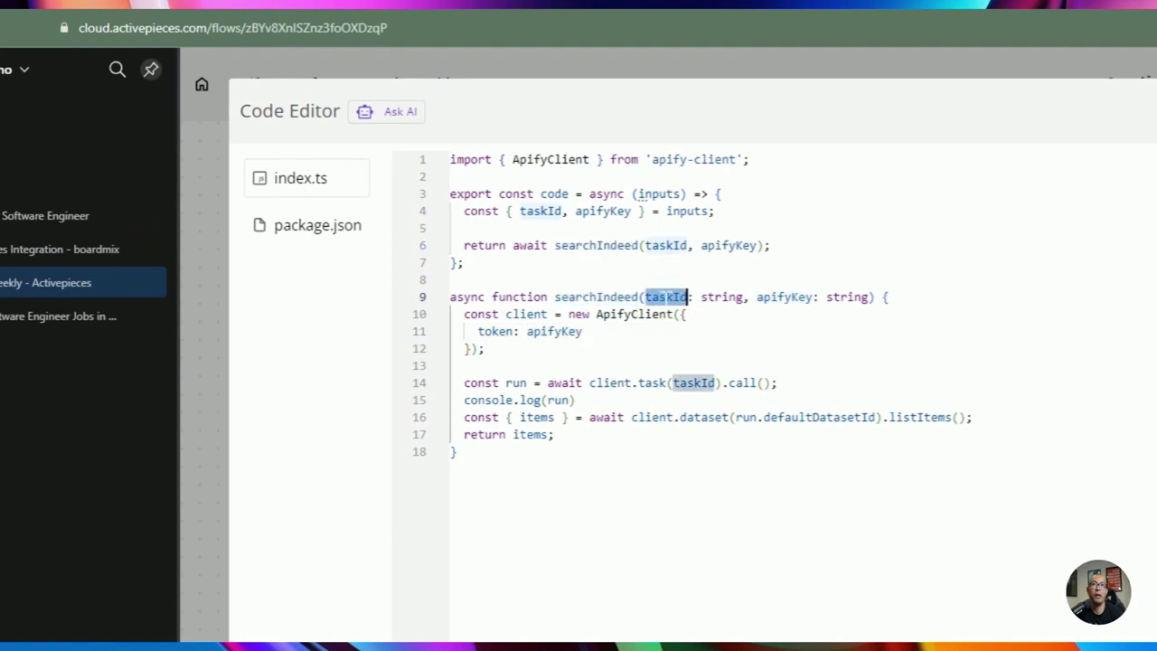
pyautogui.click(791, 298)
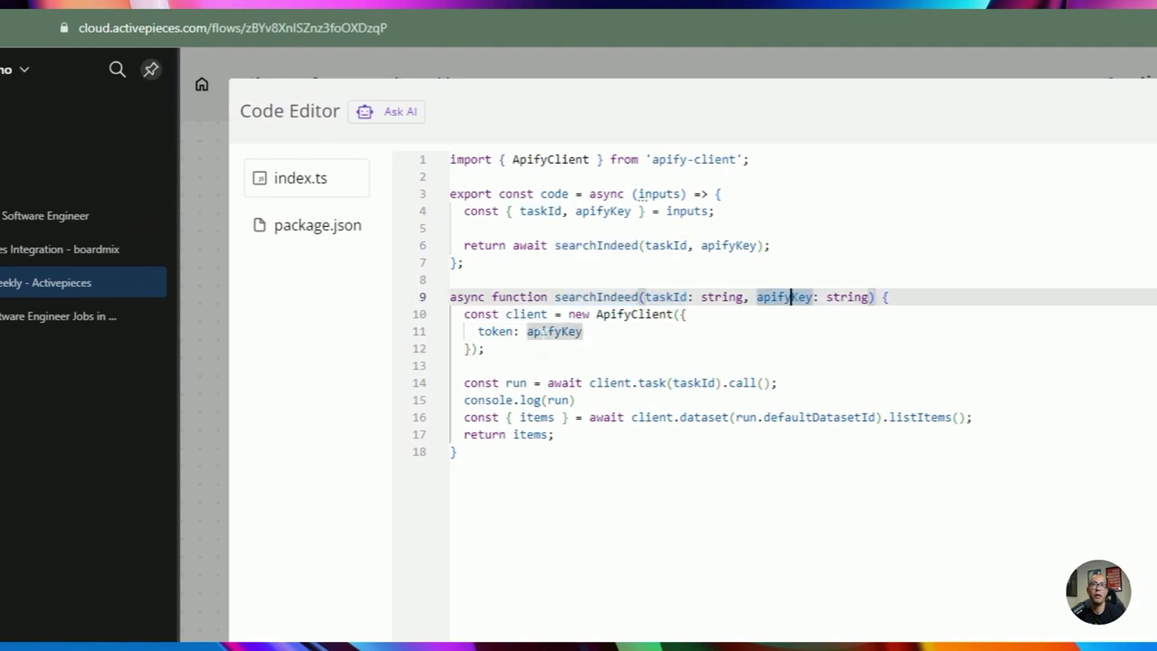
pyautogui.click(548, 349)
pyautogui.moveTo(463, 314); pyautogui.dragTo(485, 348)
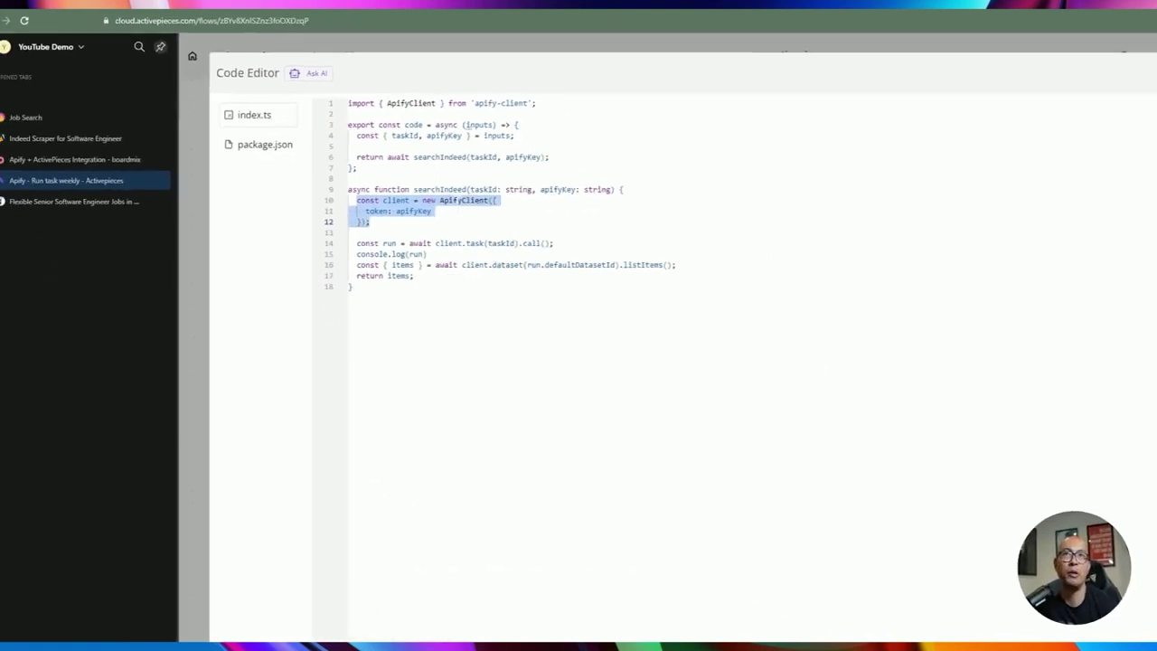
pyautogui.click(332, 180)
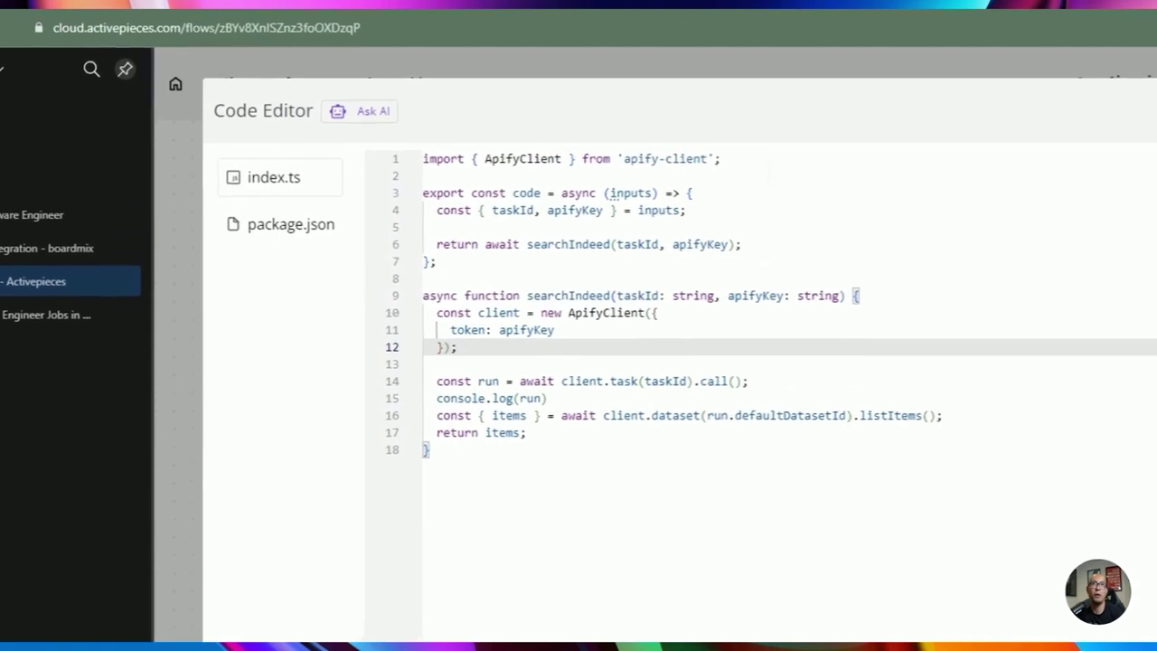
pyautogui.moveTo(727, 159); pyautogui.dragTo(423, 159)
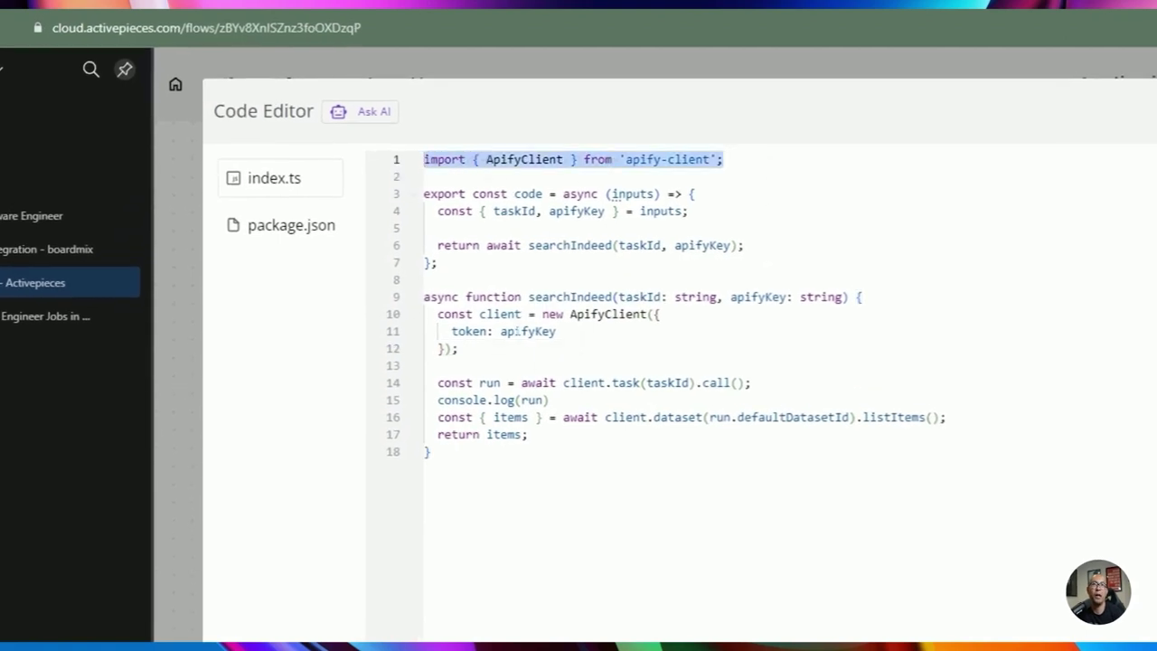
pyautogui.doubleClick(514, 332)
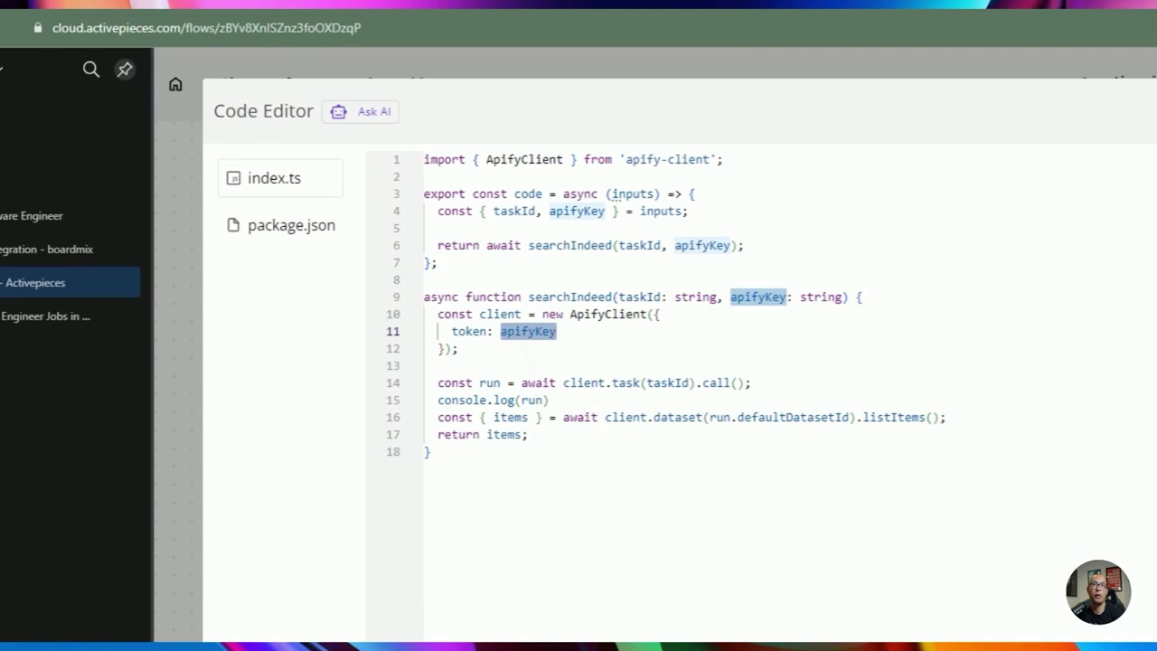
# Review the client.task(taskId) call and remove the console.log(run) line below it.
pyautogui.click(563, 383)
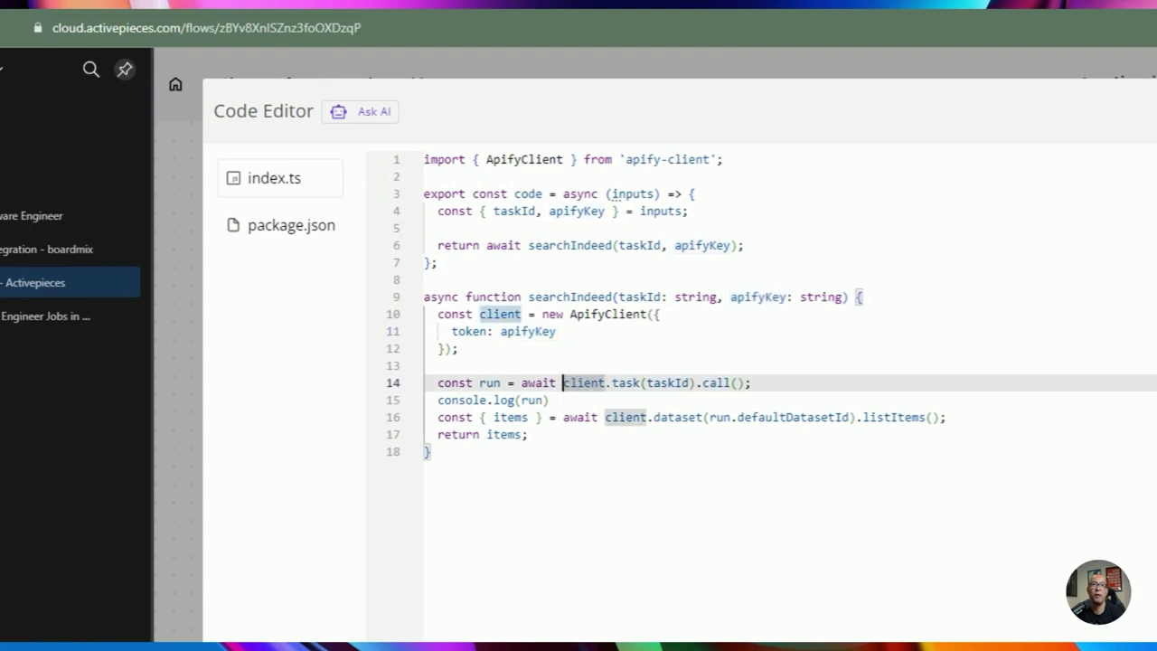
pyautogui.doubleClick(625, 382)
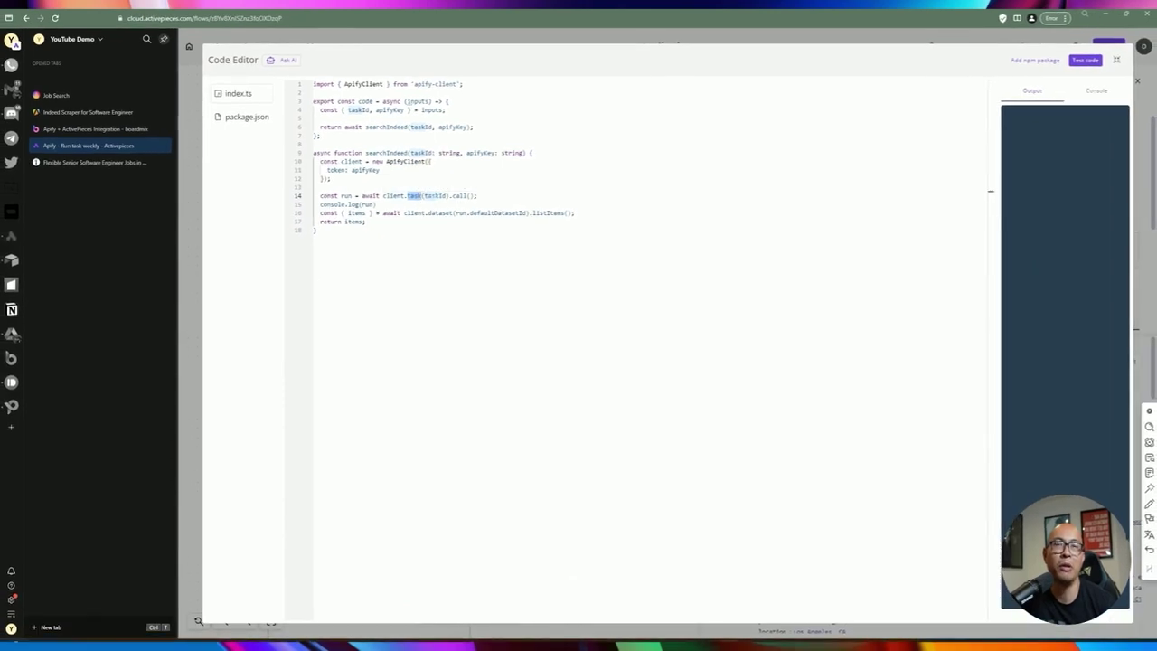
pyautogui.click(432, 195)
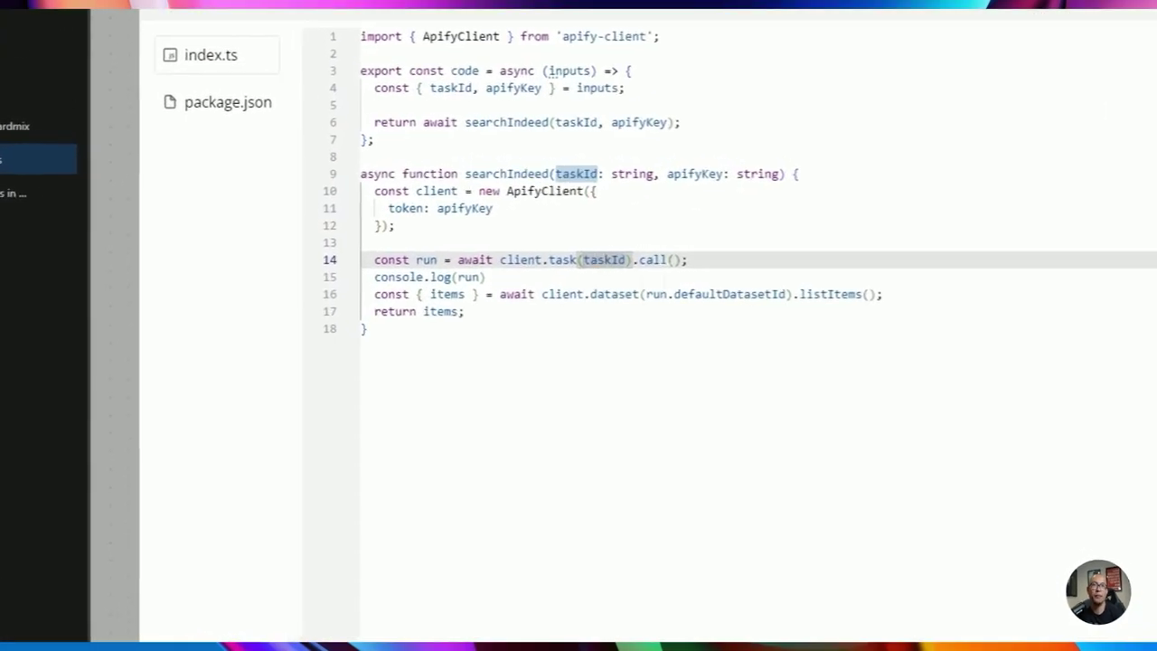
pyautogui.click(529, 279)
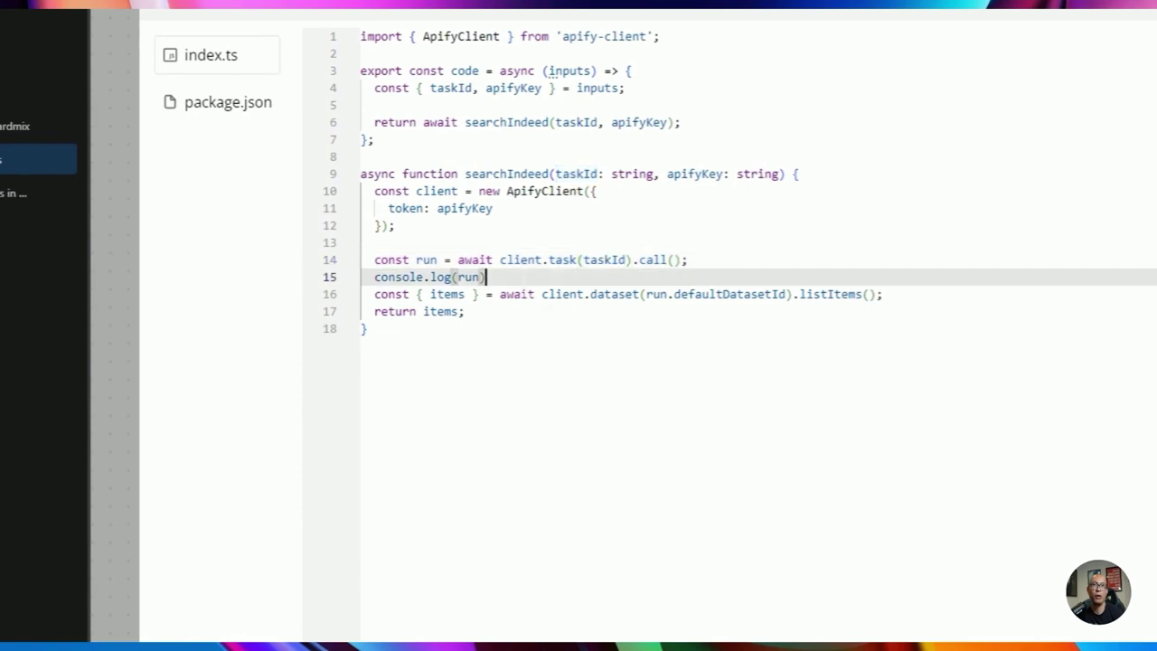
pyautogui.hotkey('ctrl', 'x')
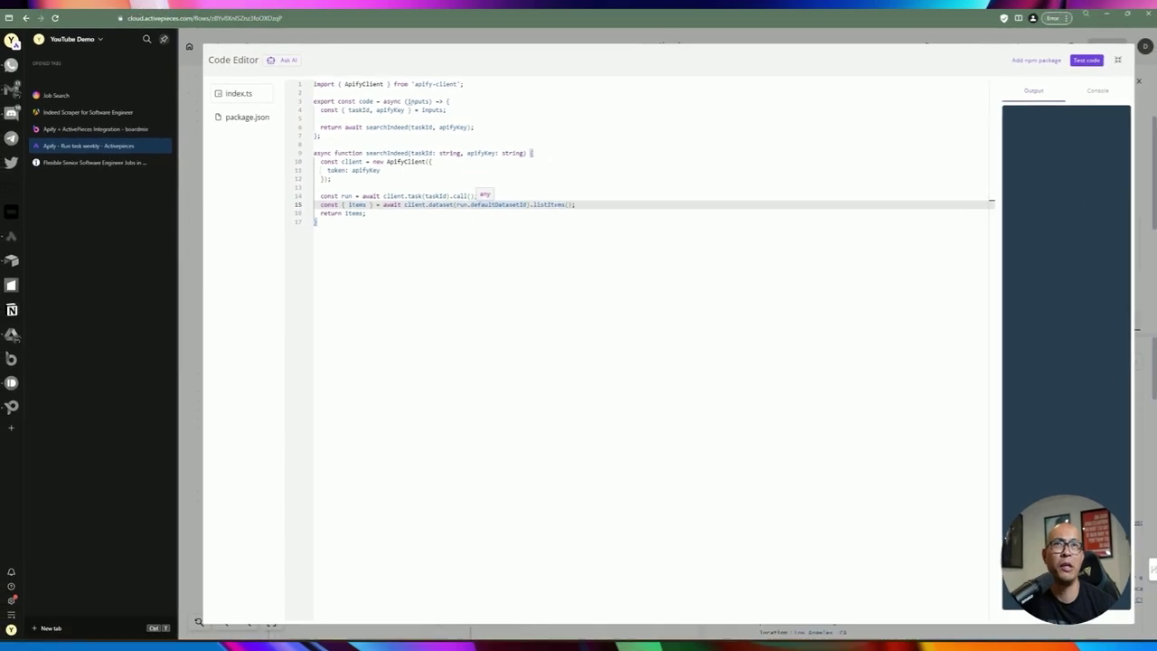
# Examine the lines that run the task, list the default dataset's items and return them.
pyautogui.moveTo(575, 205); pyautogui.dragTo(330, 204)
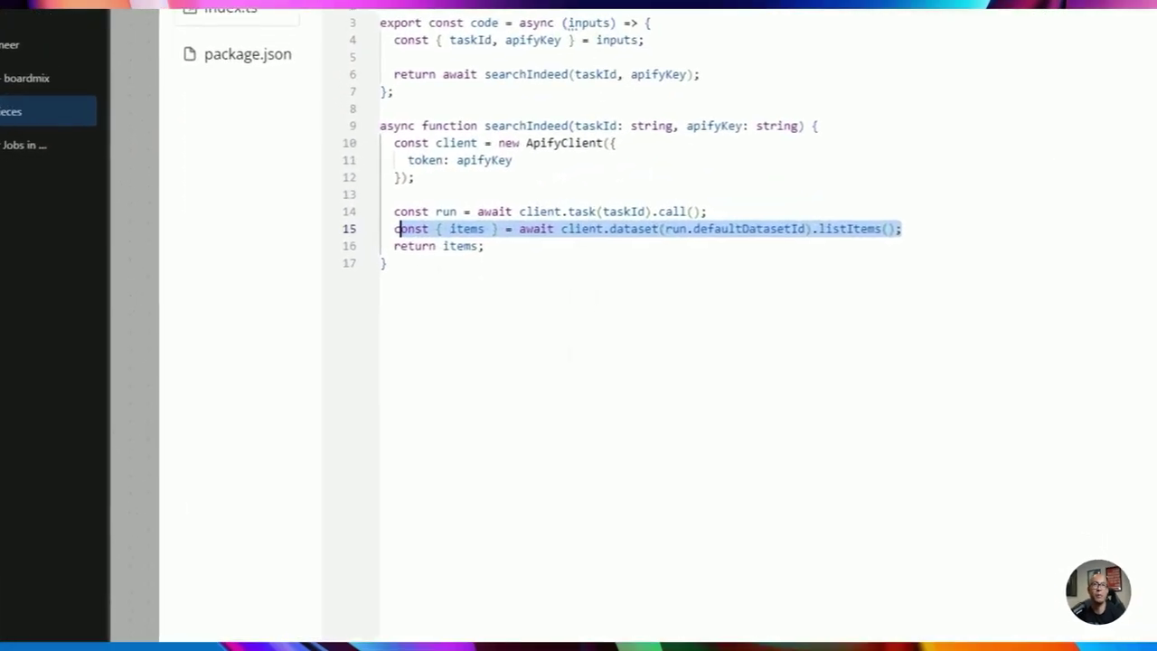
pyautogui.click(317, 222)
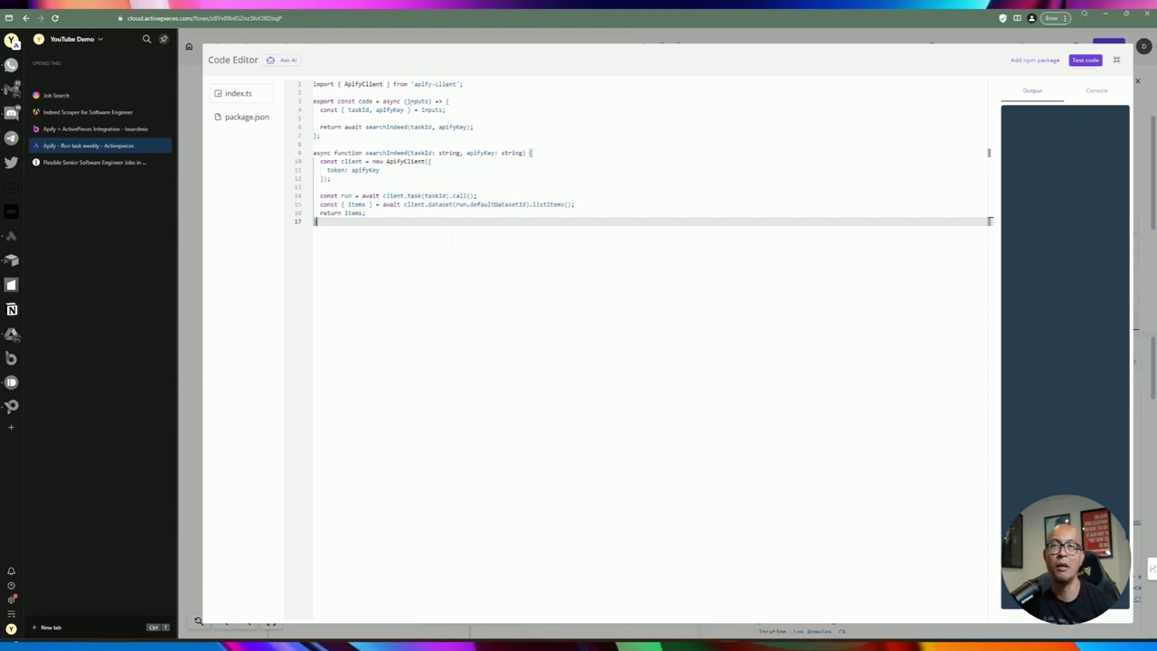
pyautogui.moveTo(367, 213); pyautogui.dragTo(313, 195)
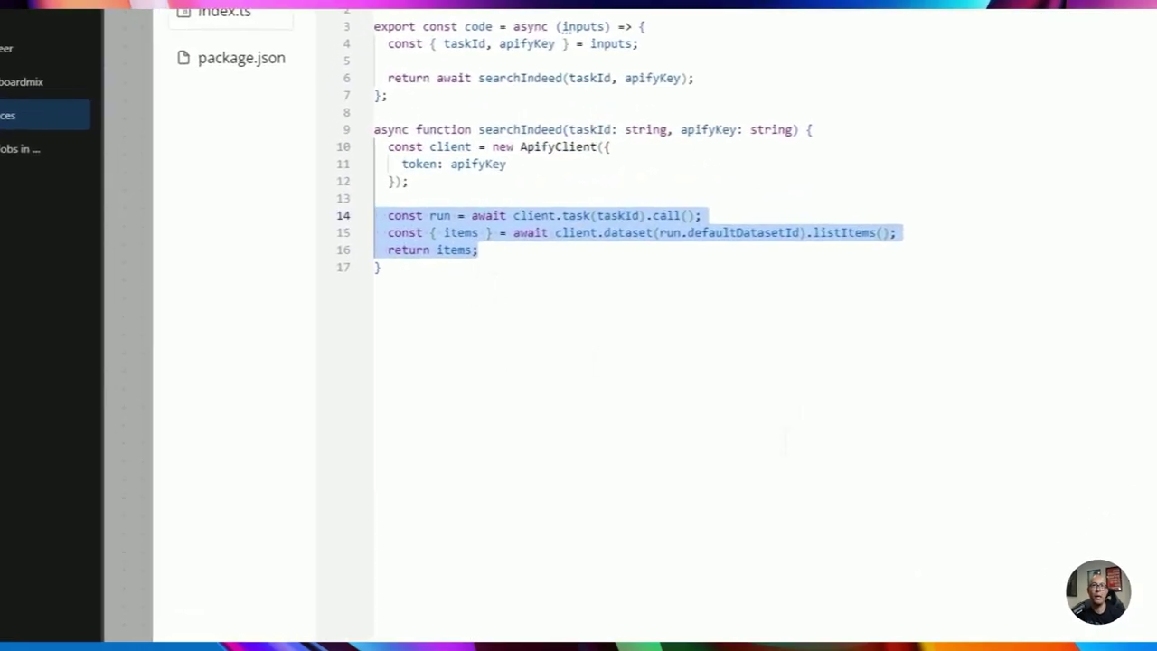
pyautogui.click(431, 312)
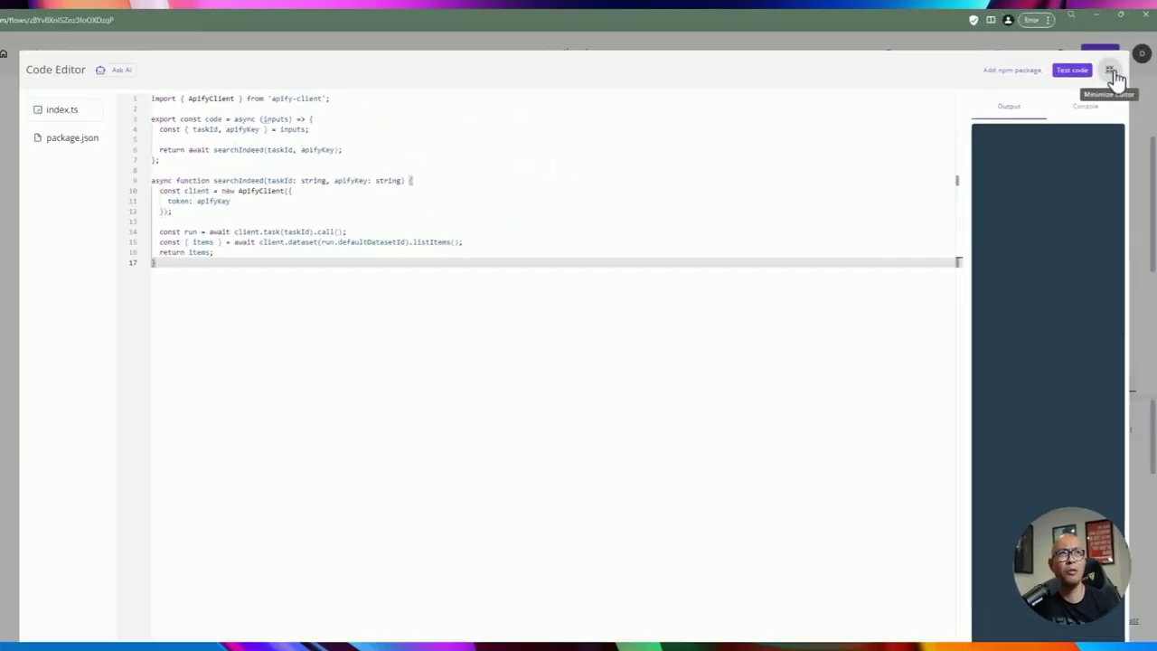
# Minimize the code editor and open the Get Apify task run step.
pyautogui.click(1111, 72)
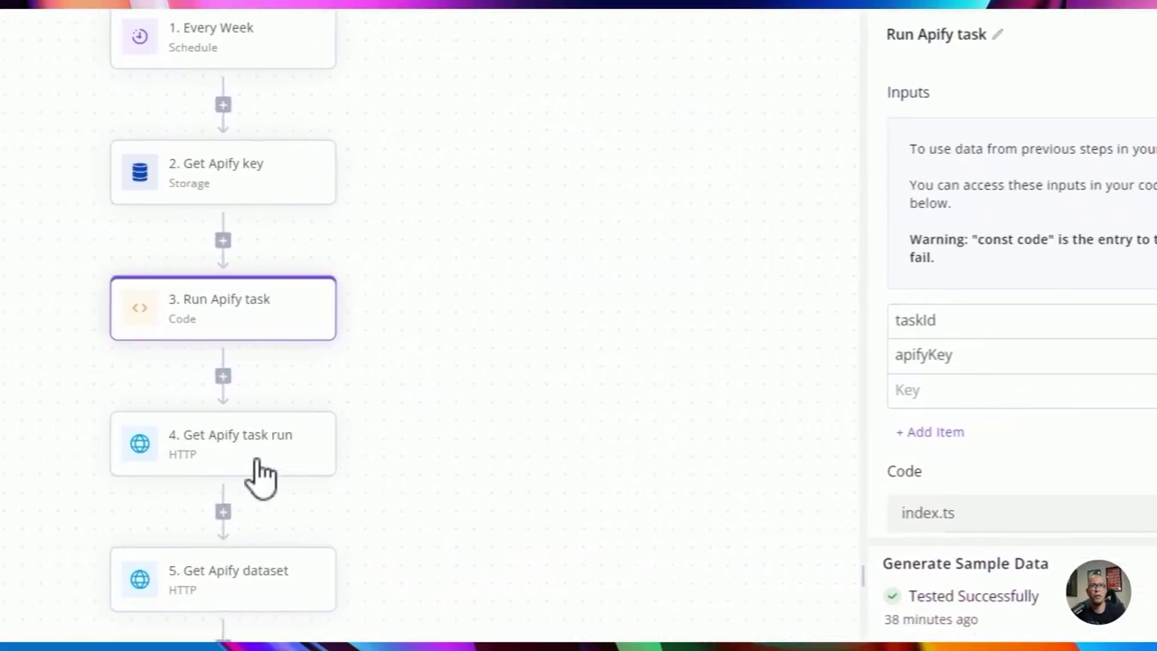
pyautogui.click(257, 463)
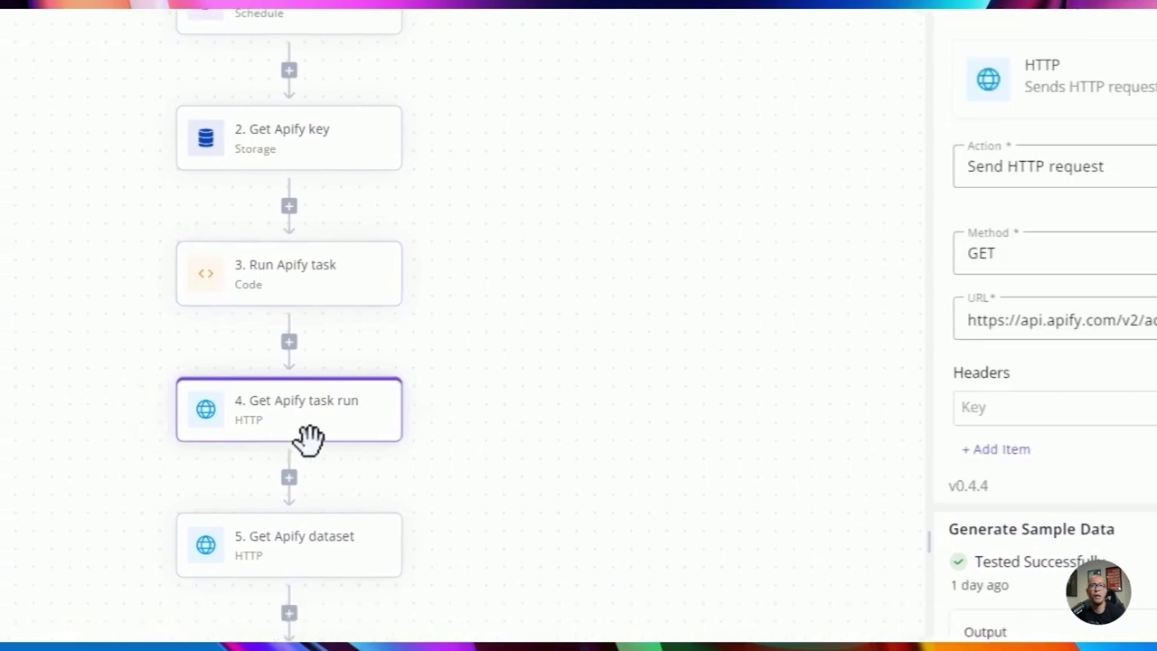
# Collapse the stats, meta and usage groups in the task run's sample output and examine its remaining fields, especially status.
pyautogui.click(630, 462)
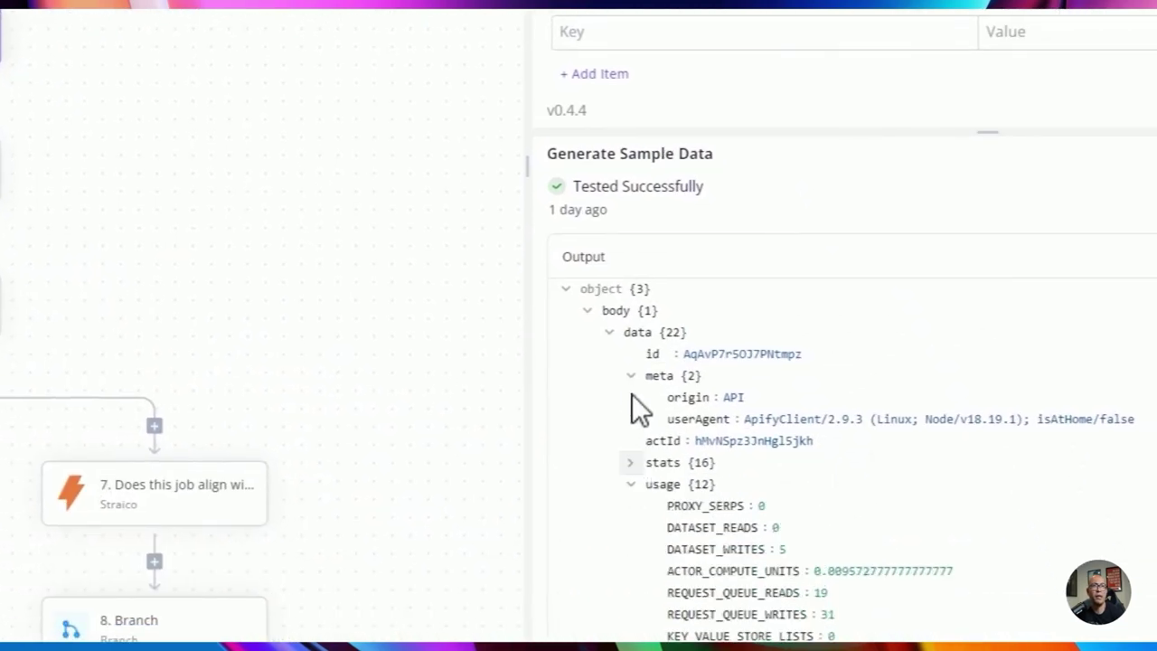
pyautogui.click(631, 376)
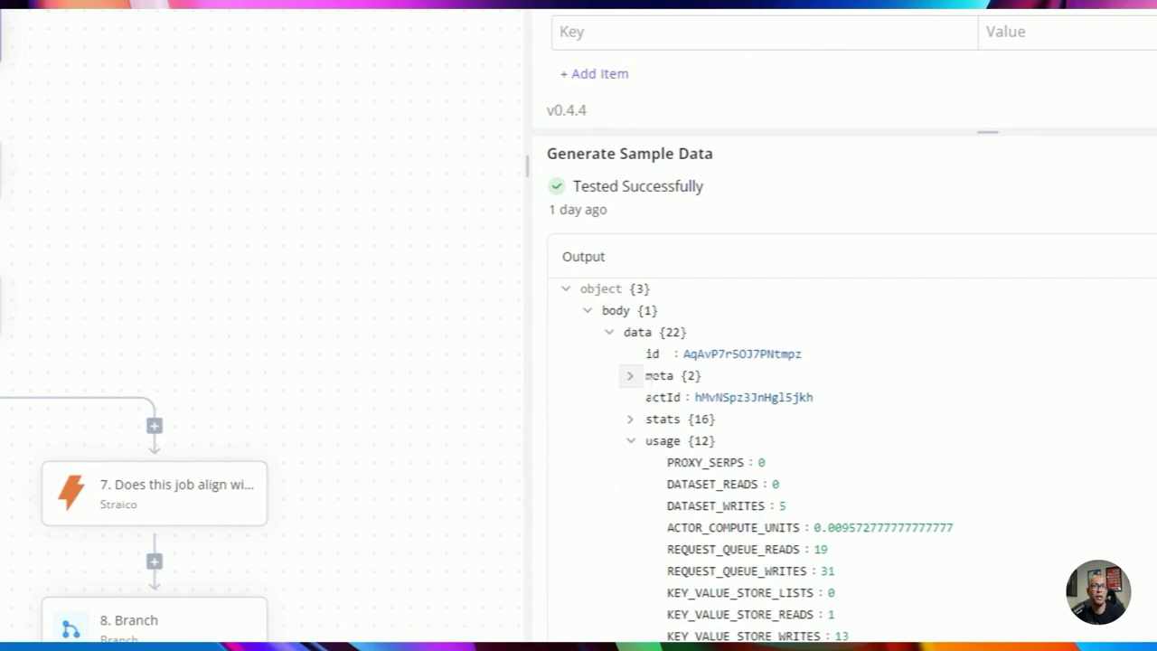
pyautogui.click(631, 442)
pyautogui.scroll(-6, 638, 492)
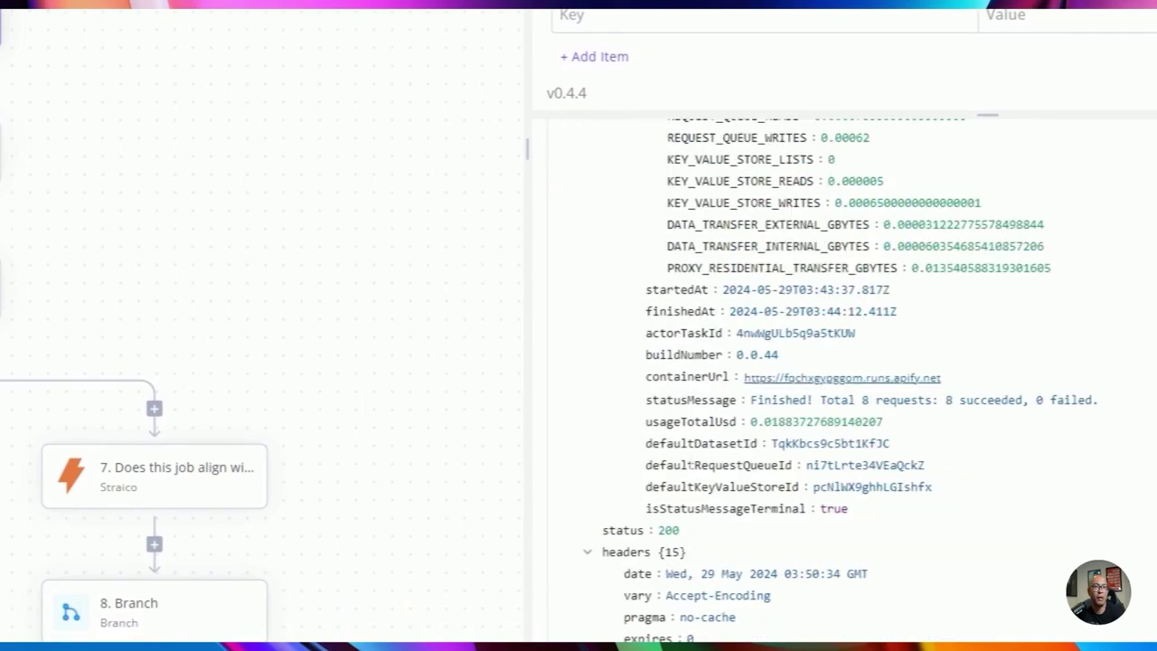
pyautogui.scroll(-4, 645, 413)
pyautogui.scroll(6, 646, 388)
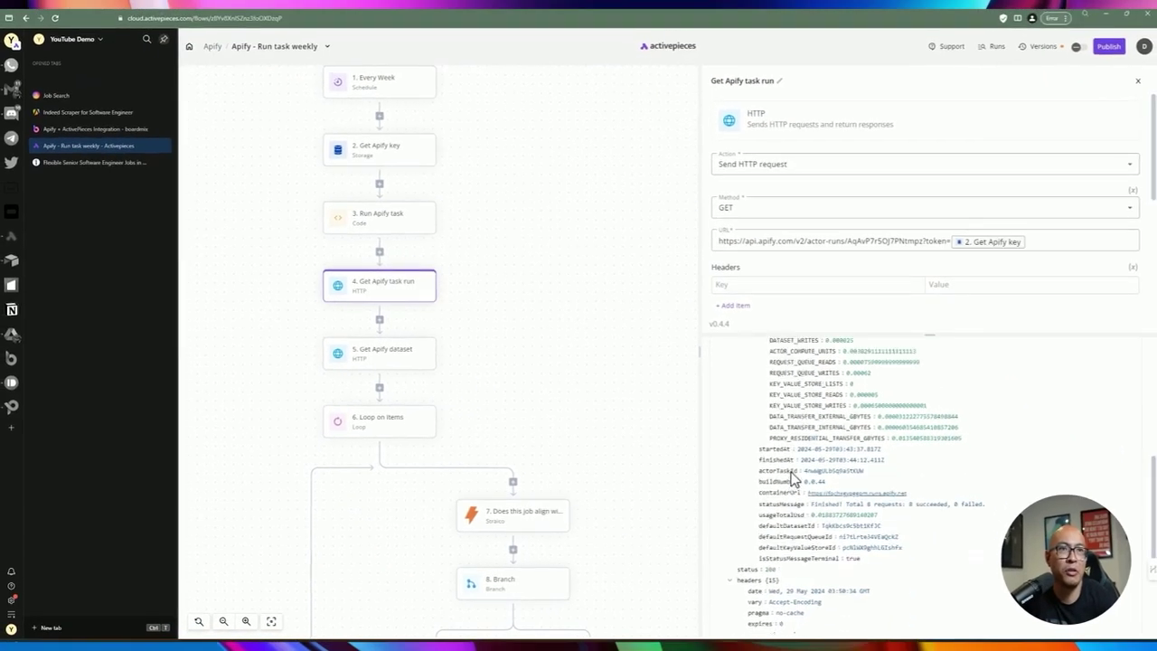
pyautogui.scroll(4, 792, 479)
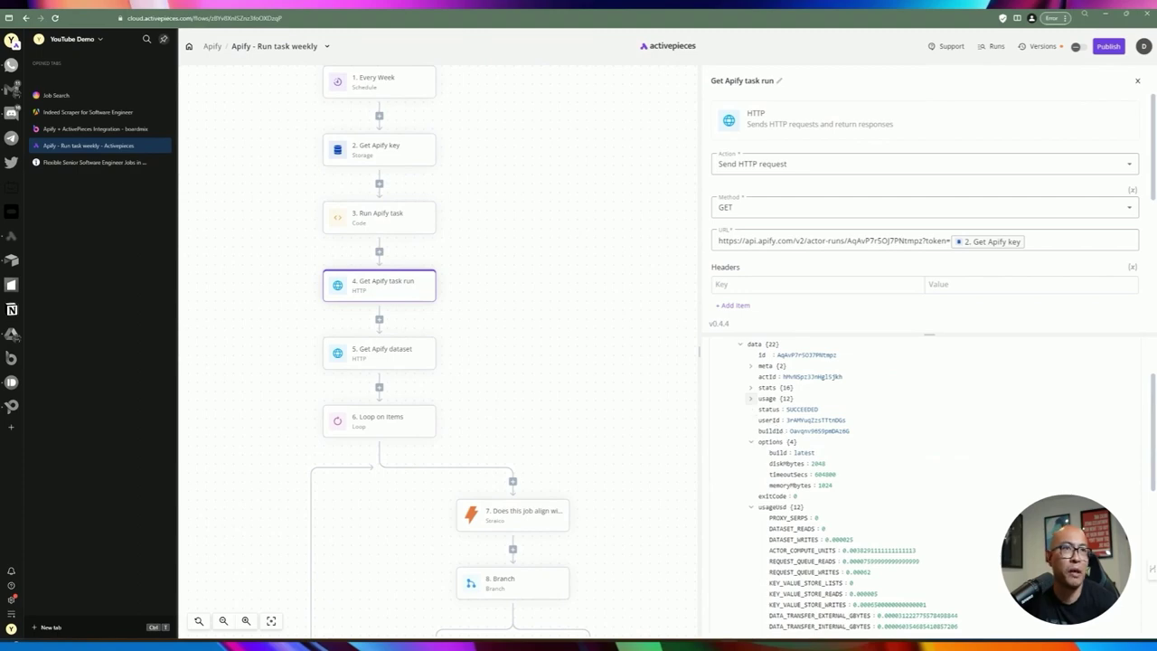
pyautogui.doubleClick(802, 408)
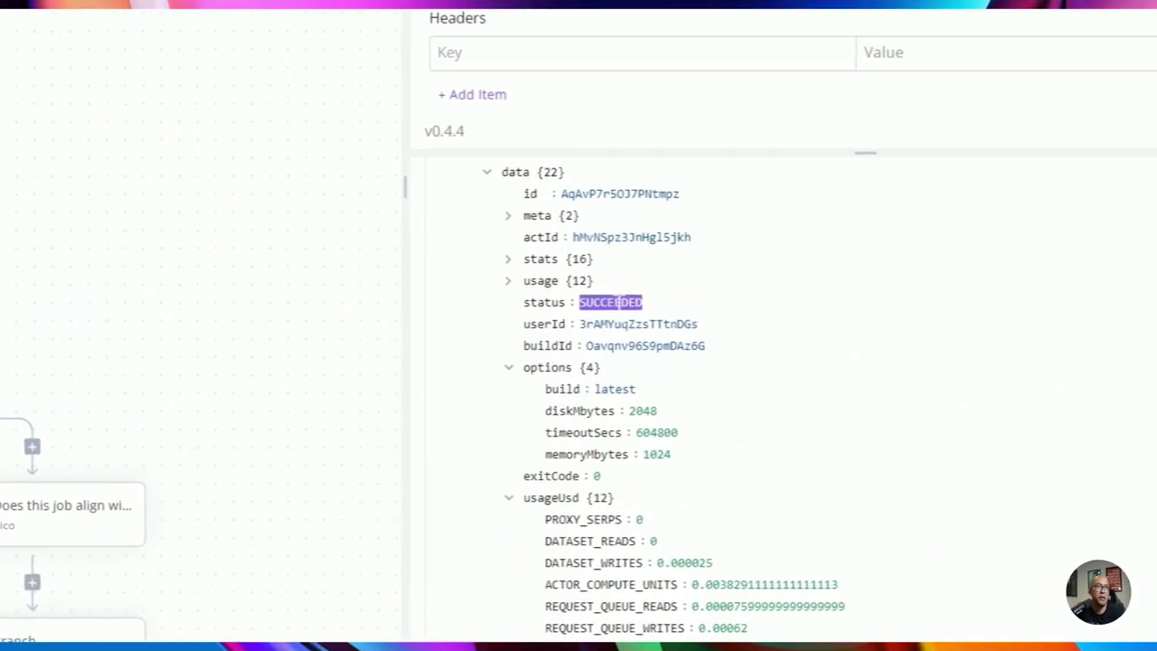
pyautogui.click(613, 302)
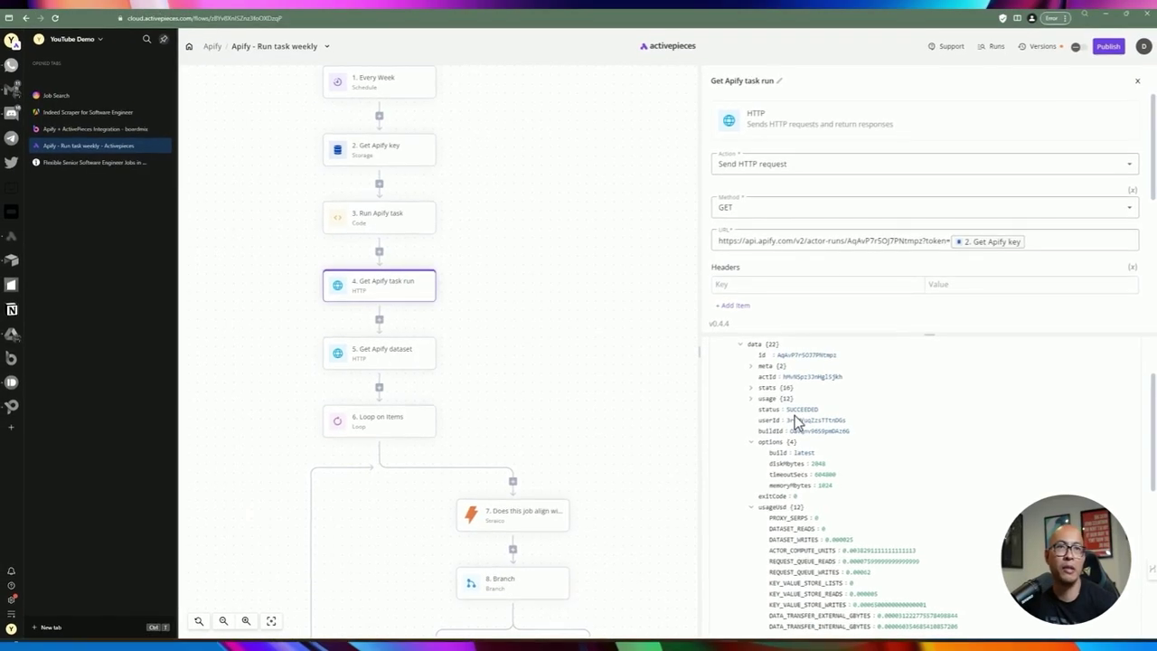
# Examine the run ID and the actor-runs path in the Get Apify task run request URL.
pyautogui.click(802, 242)
pyautogui.moveTo(847, 241); pyautogui.dragTo(890, 240)
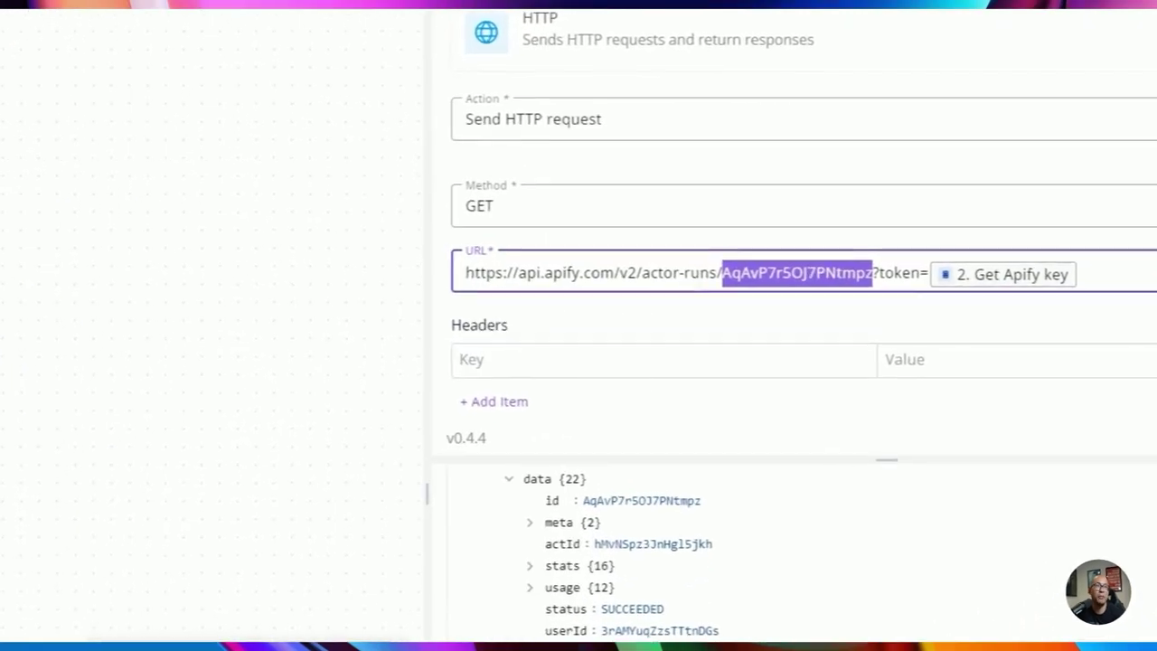
pyautogui.moveTo(641, 272); pyautogui.dragTo(714, 272)
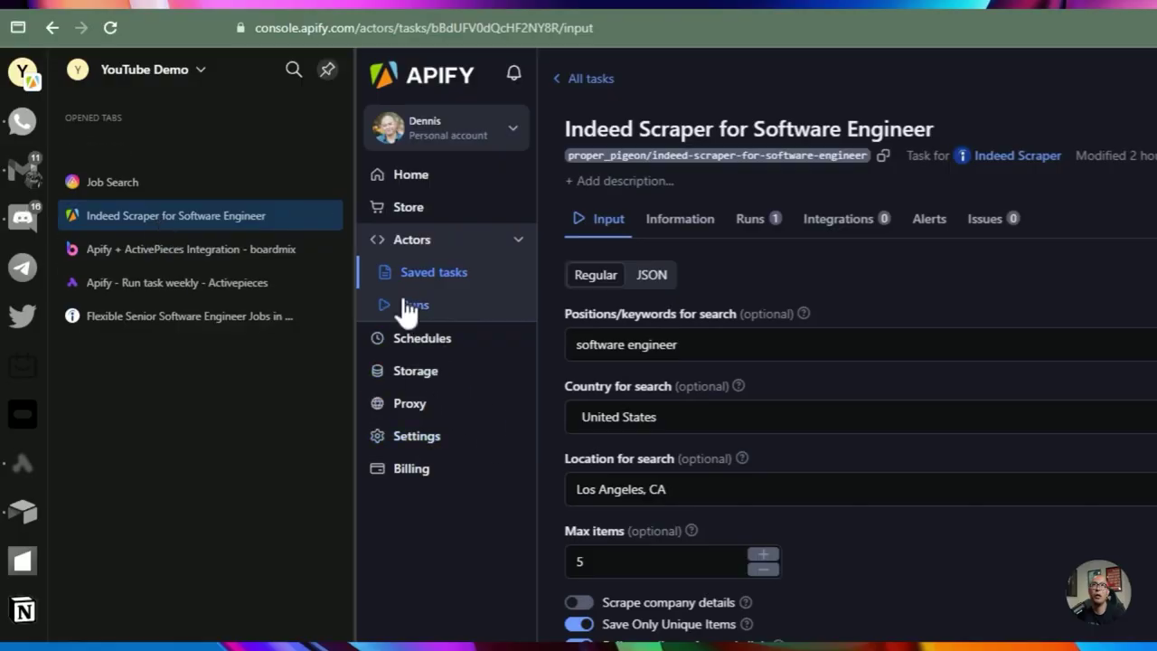
# View an Indeed Scraper for Software Engineer run in Apify's run list and return to the Activepieces request URL to compare its run ID.
pyautogui.click(409, 306)
pyautogui.click(711, 238)
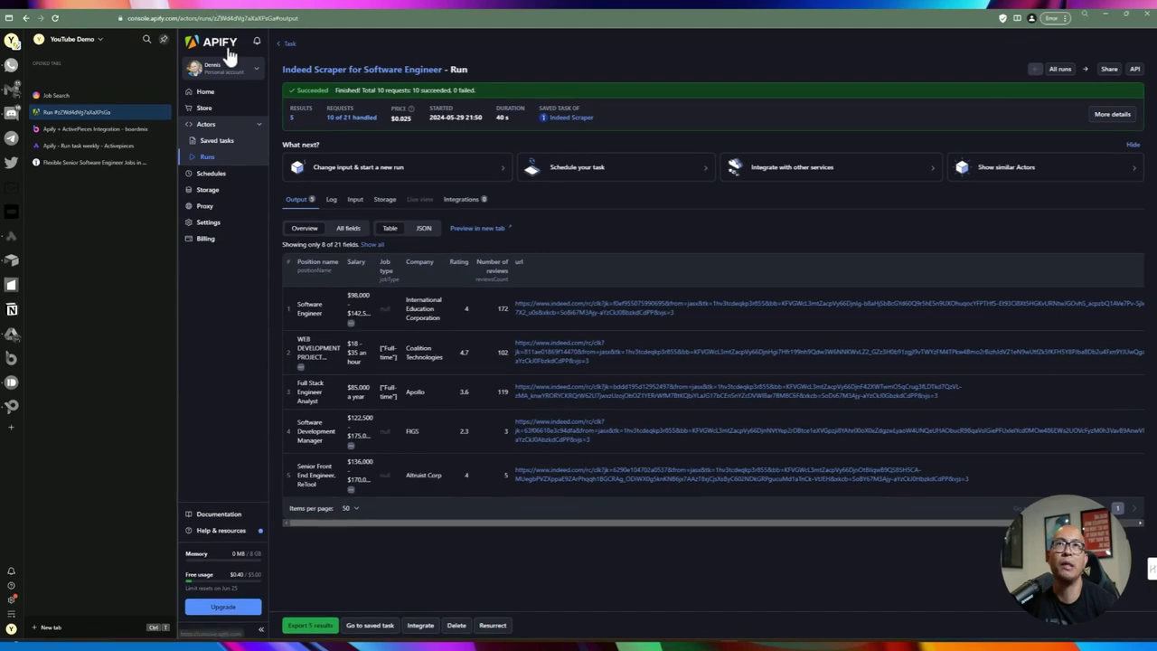
pyautogui.click(104, 146)
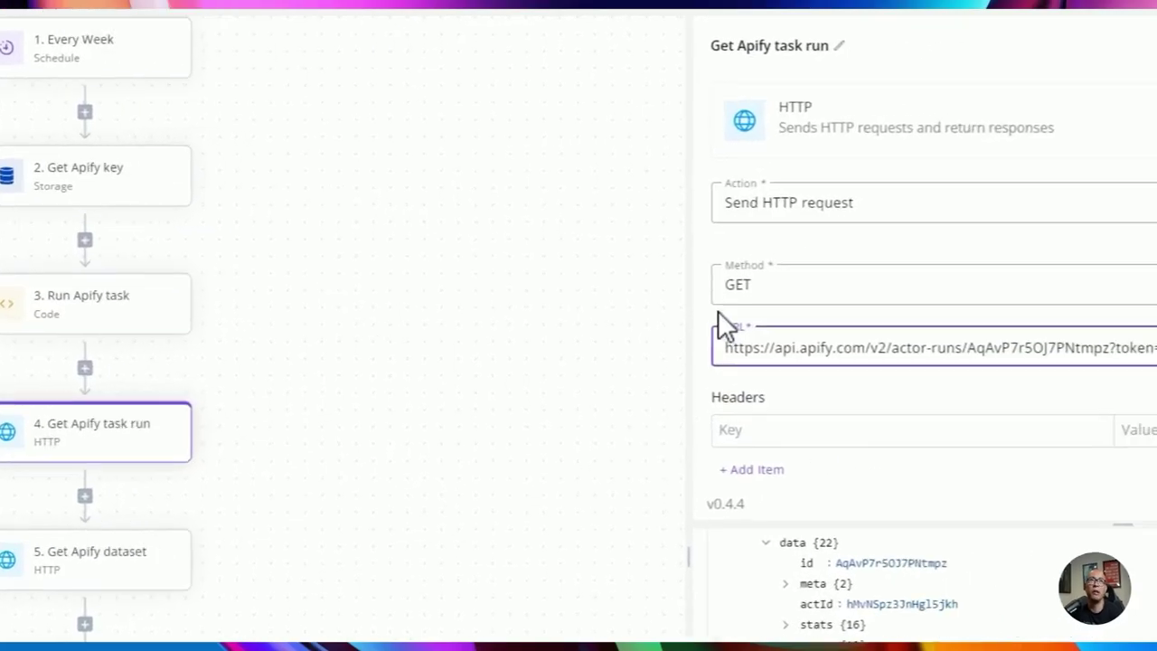
pyautogui.moveTo(823, 361); pyautogui.dragTo(1013, 360)
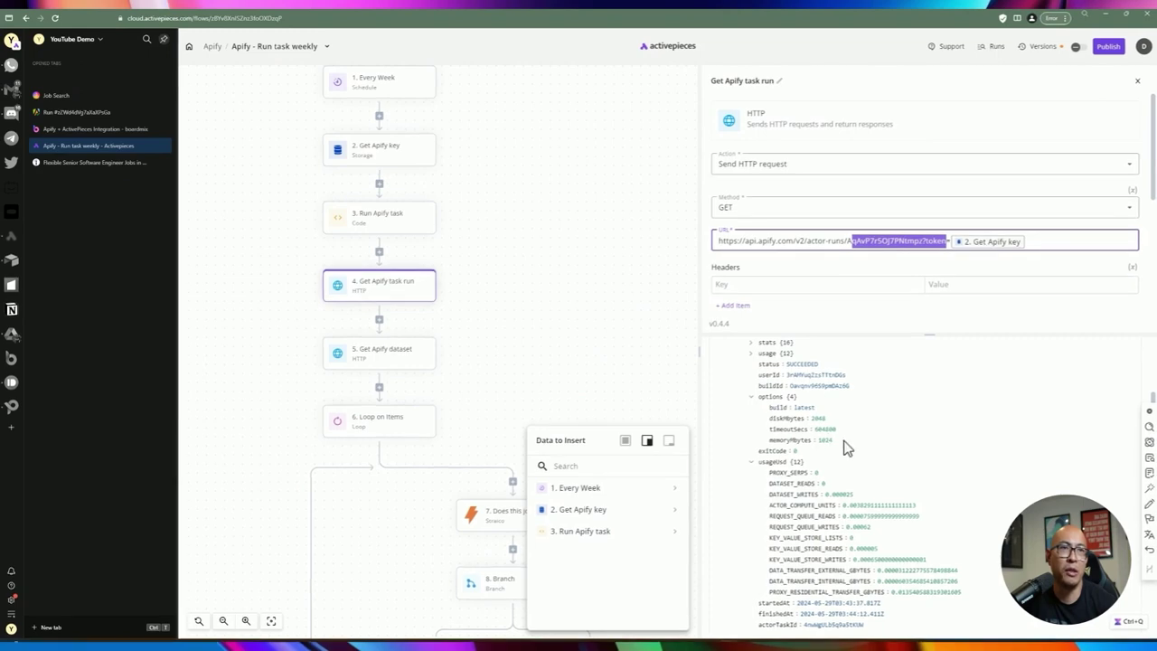
# View the Get Apify dataset step and go back to the Get Apify task run step.
pyautogui.click(566, 358)
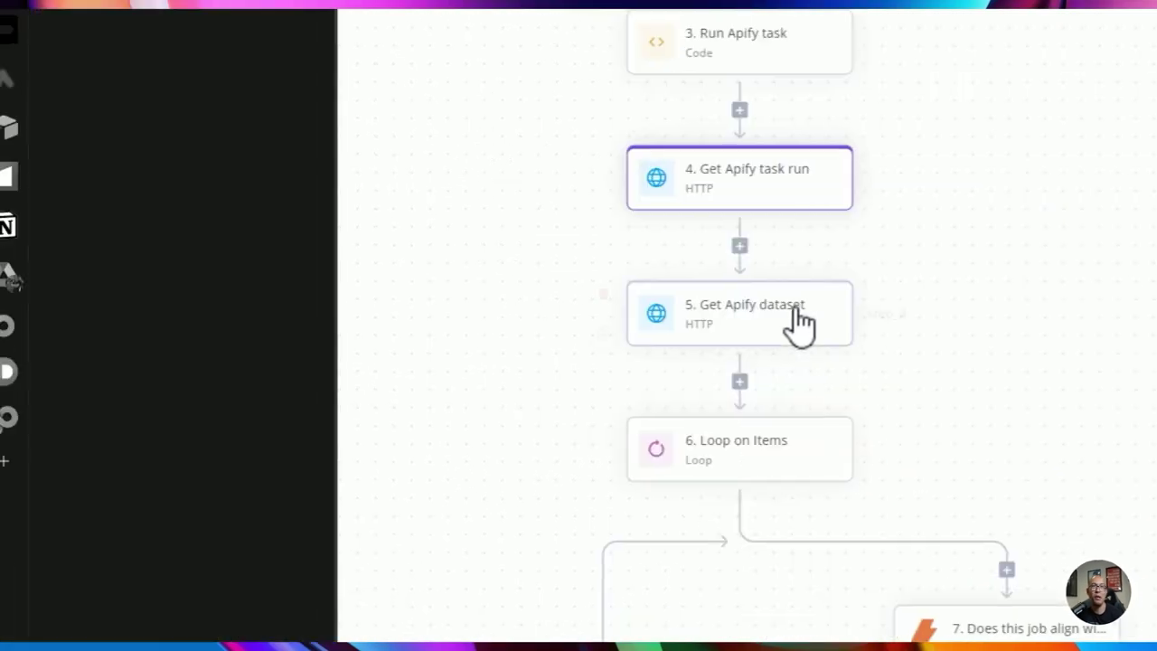
pyautogui.click(813, 321)
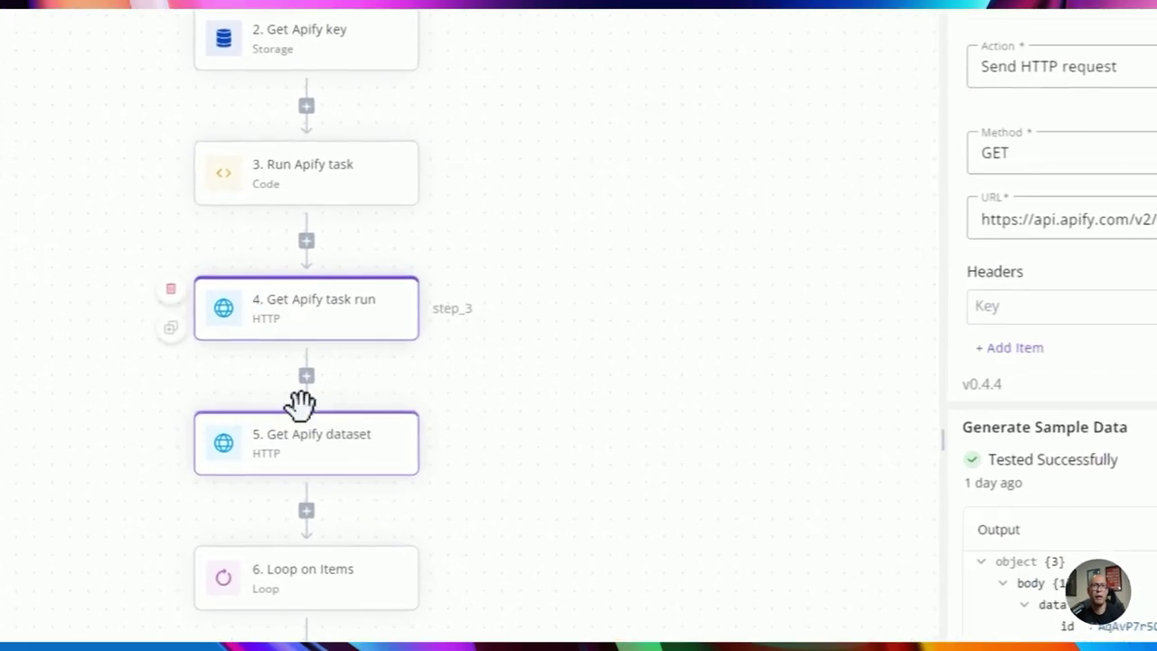
pyautogui.click(303, 321)
# Open the Run Apify task step and look through the individual job items in its sample output.
pyautogui.click(302, 181)
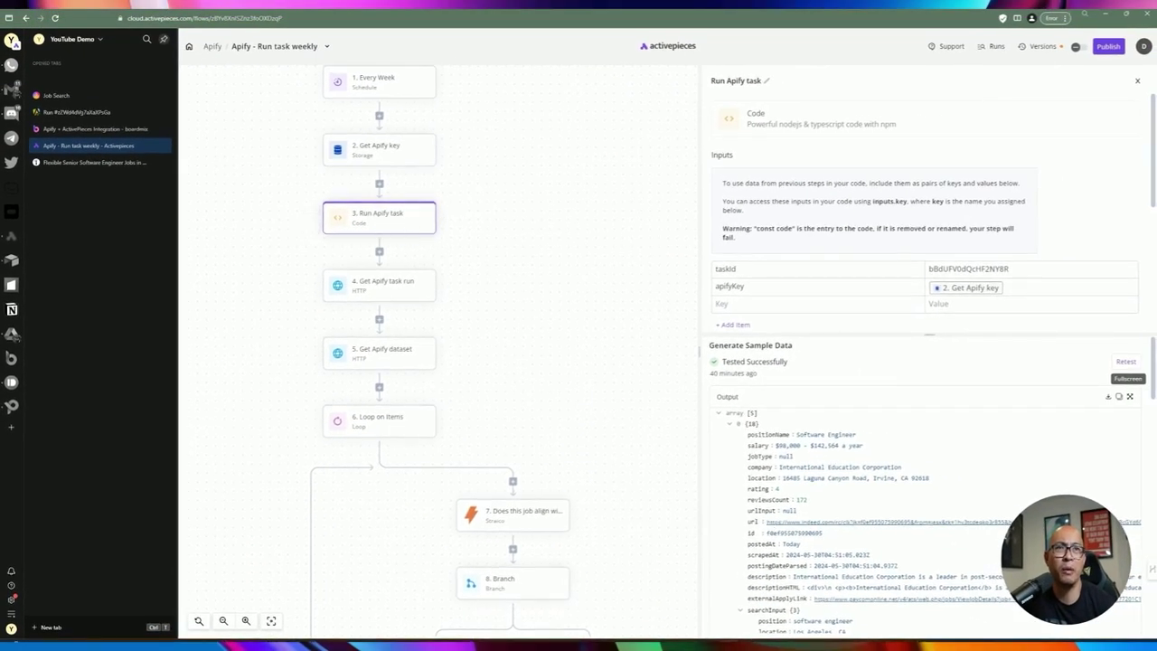
pyautogui.click(731, 423)
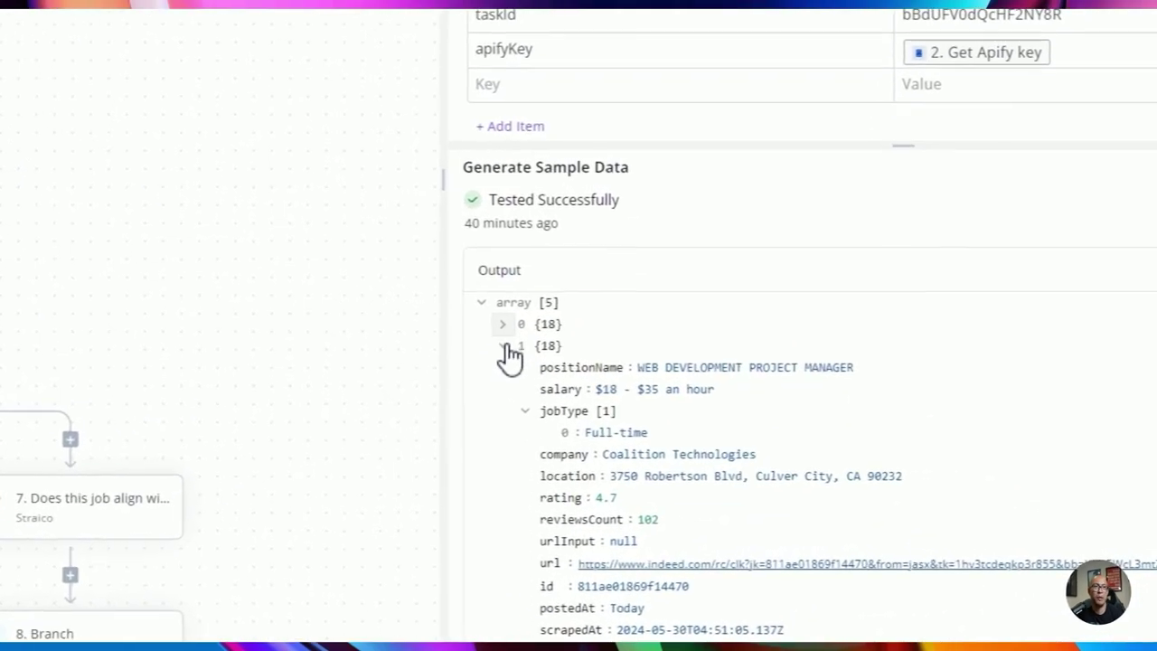
pyautogui.click(729, 434)
pyautogui.click(510, 376)
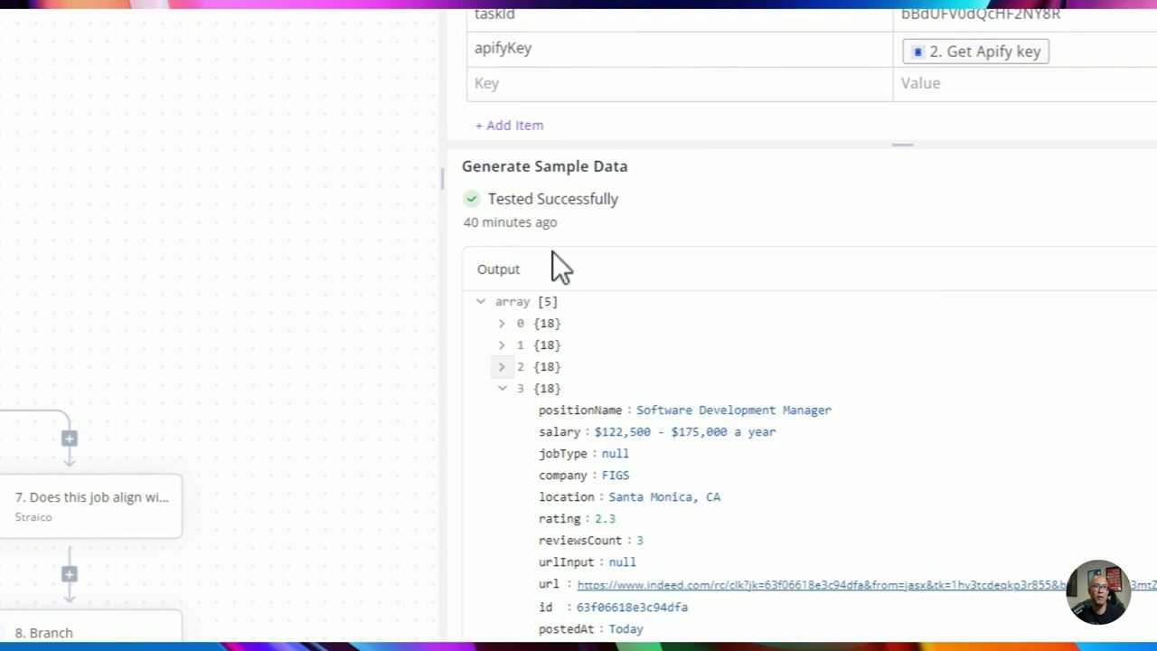
# Delete the Get Apify task run and Get Apify dataset steps from the flow.
pyautogui.click(381, 287)
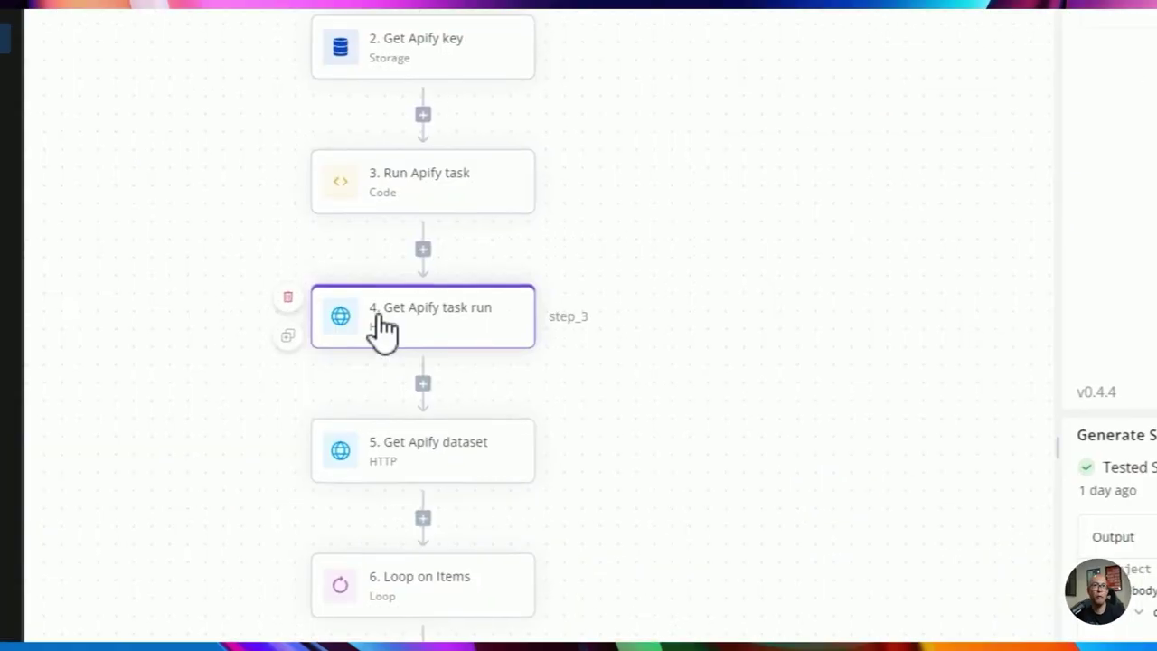
pyautogui.click(287, 299)
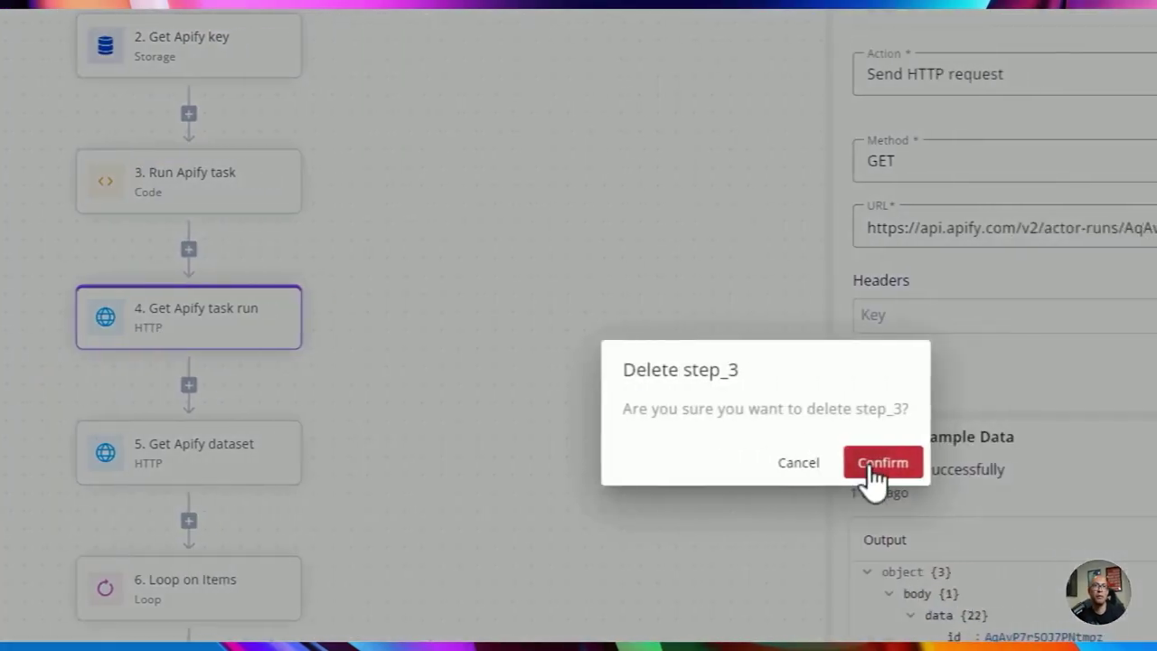
pyautogui.click(1112, 466)
pyautogui.click(682, 336)
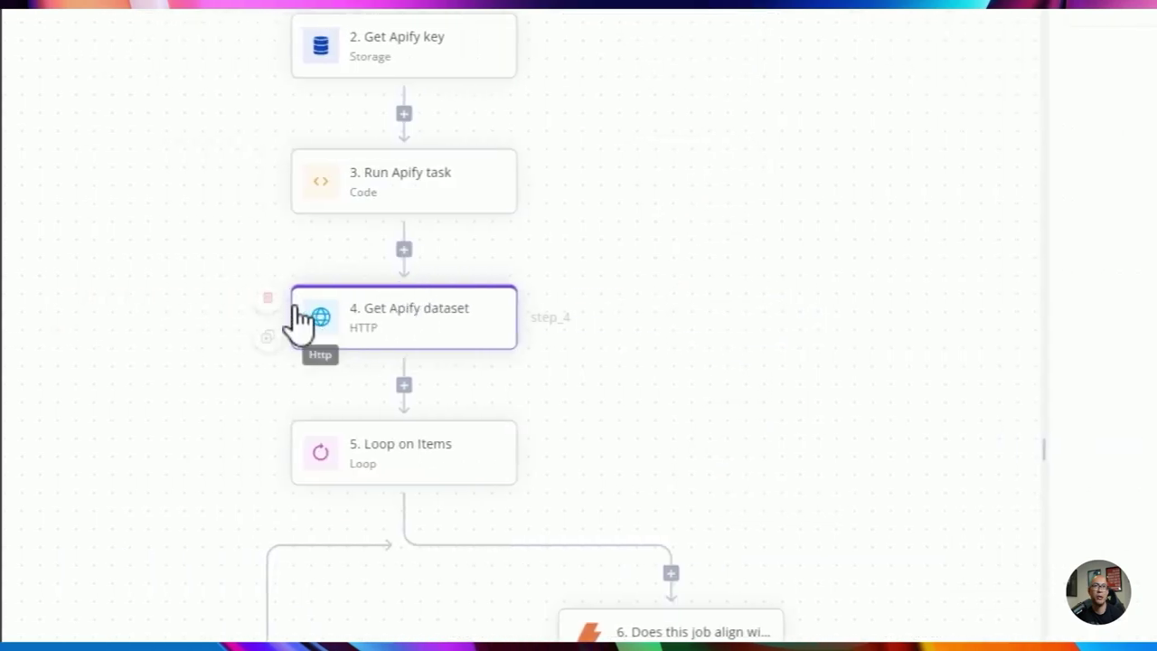
pyautogui.click(287, 299)
pyautogui.click(1112, 464)
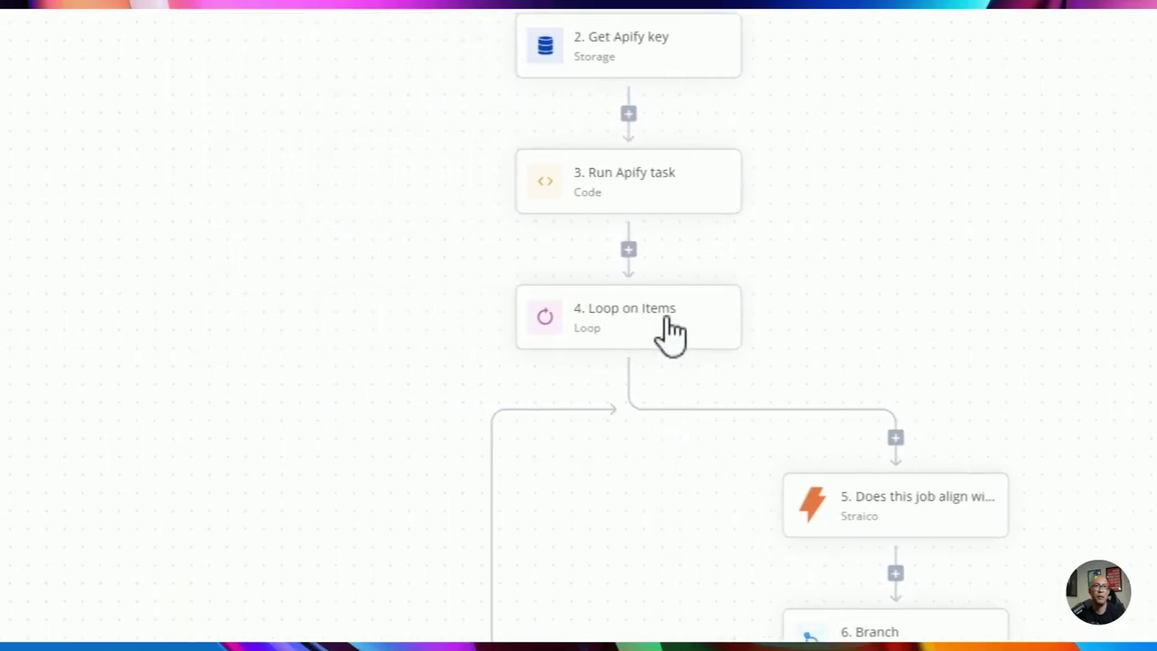
# Check the Run Apify task step's inputs and open the Loop on Items step.
pyautogui.click(669, 201)
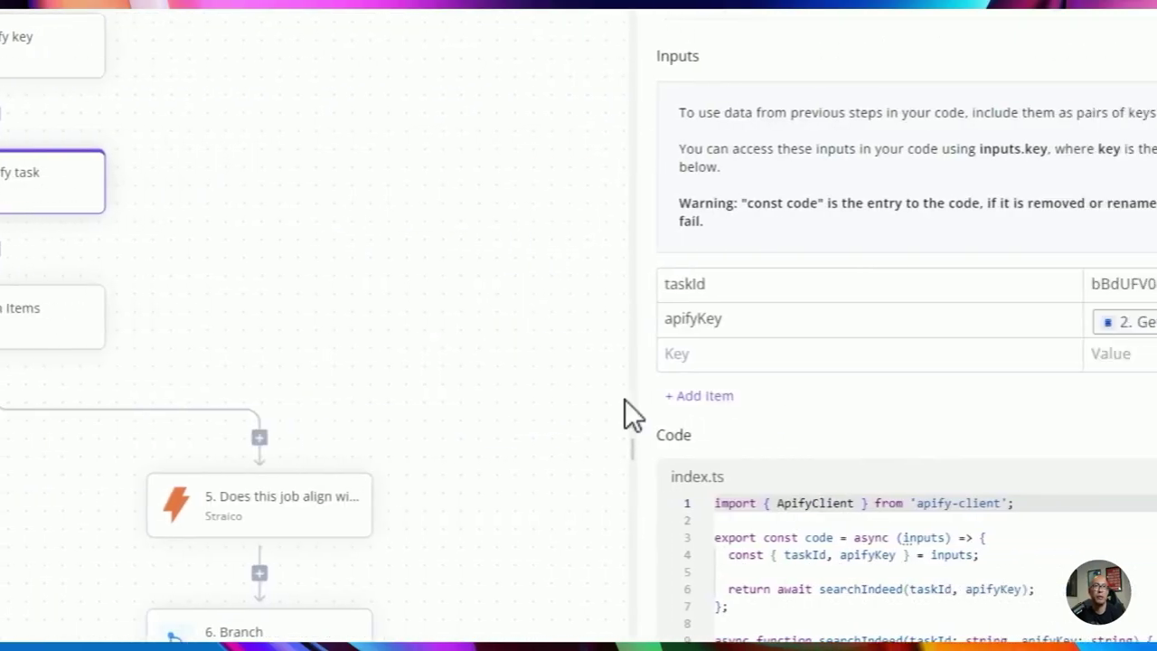
pyautogui.click(18, 322)
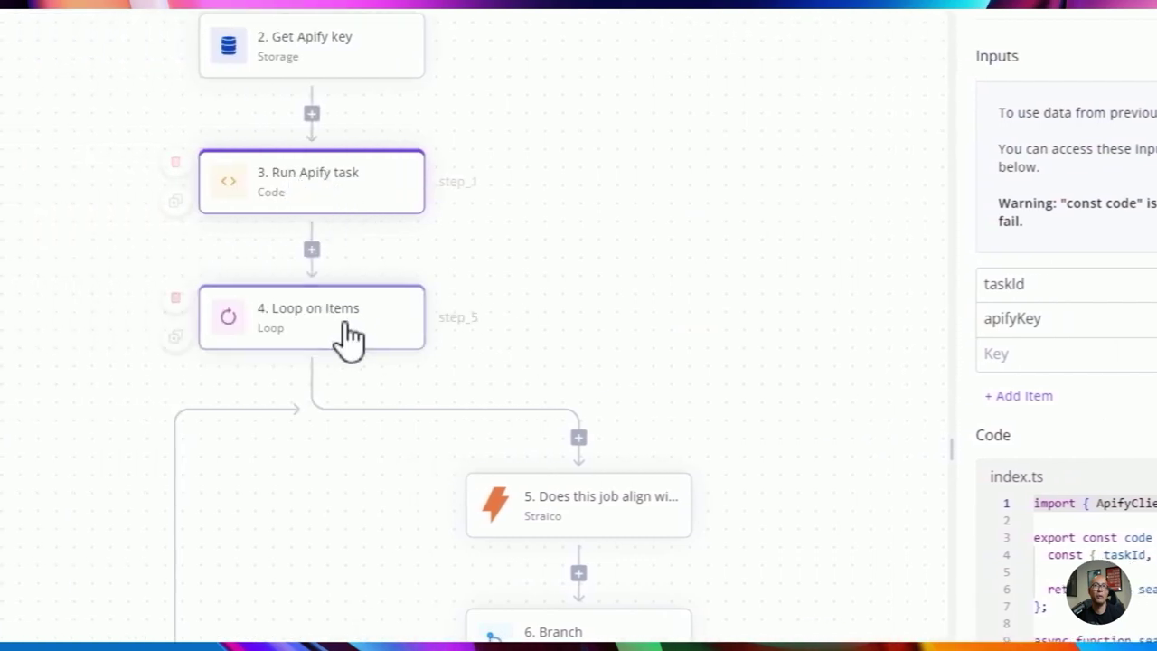
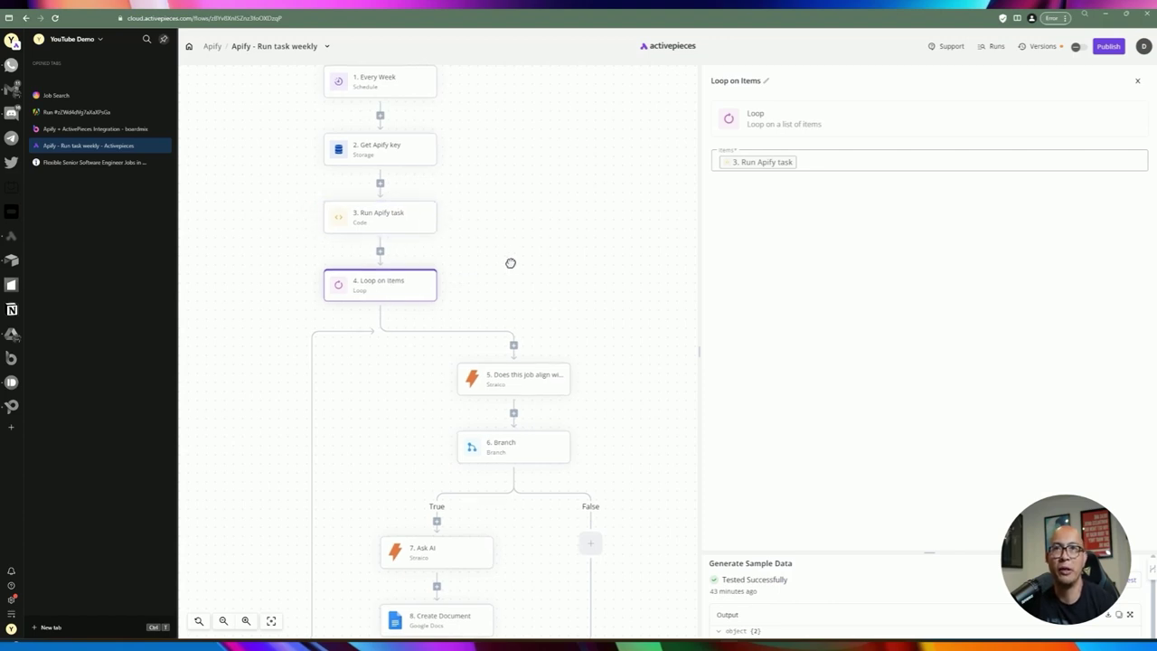
# Open the Straico step that checks job alignment with skills and enlarge its sample data area to view the output.
pyautogui.moveTo(509, 262); pyautogui.dragTo(488, 217)
pyautogui.moveTo(645, 244); pyautogui.dragTo(626, 242)
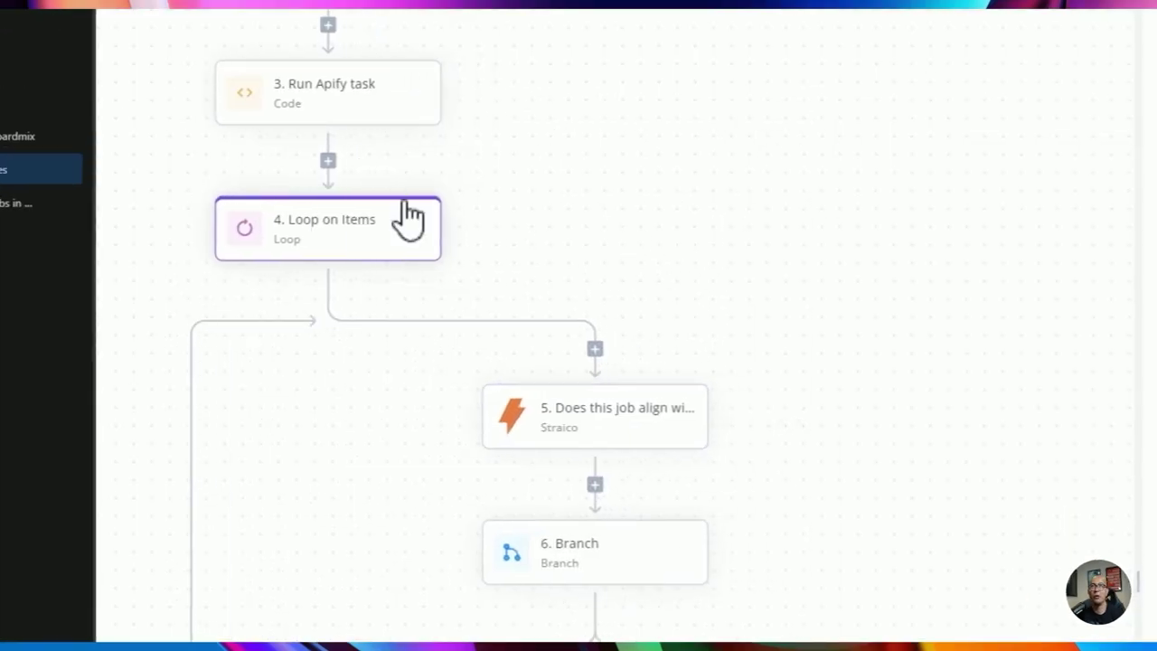
pyautogui.moveTo(813, 237); pyautogui.dragTo(754, 204)
pyautogui.click(516, 408)
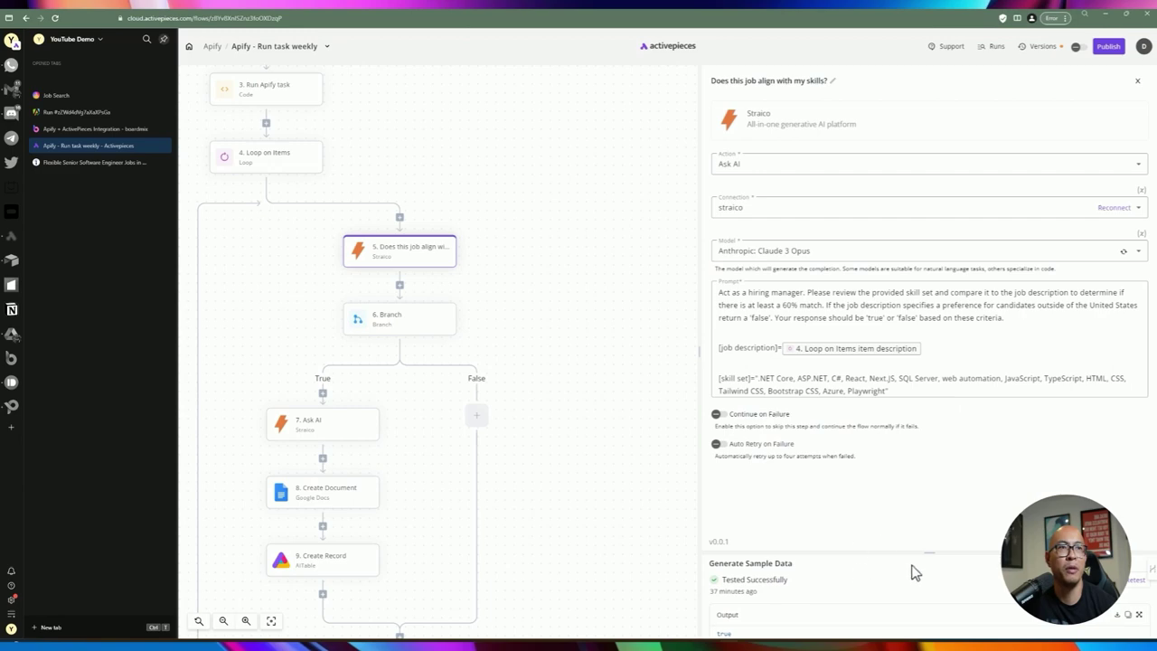
pyautogui.moveTo(922, 553); pyautogui.dragTo(922, 460)
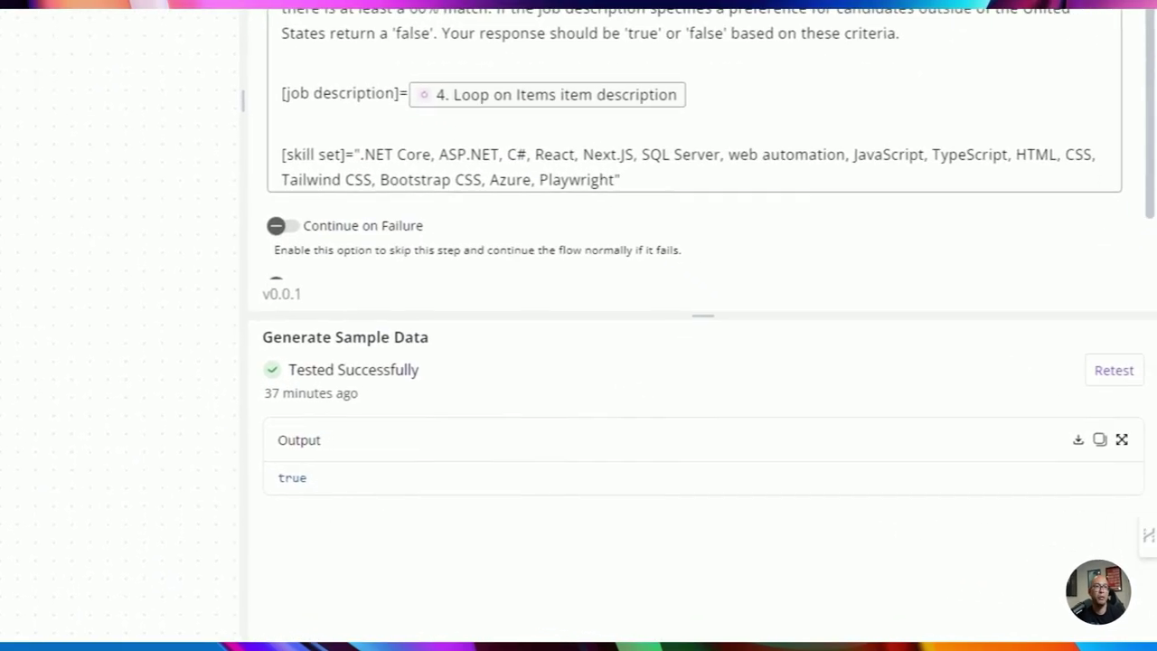
pyautogui.moveTo(731, 540); pyautogui.dragTo(723, 540)
pyautogui.click(317, 464)
pyautogui.click(418, 168)
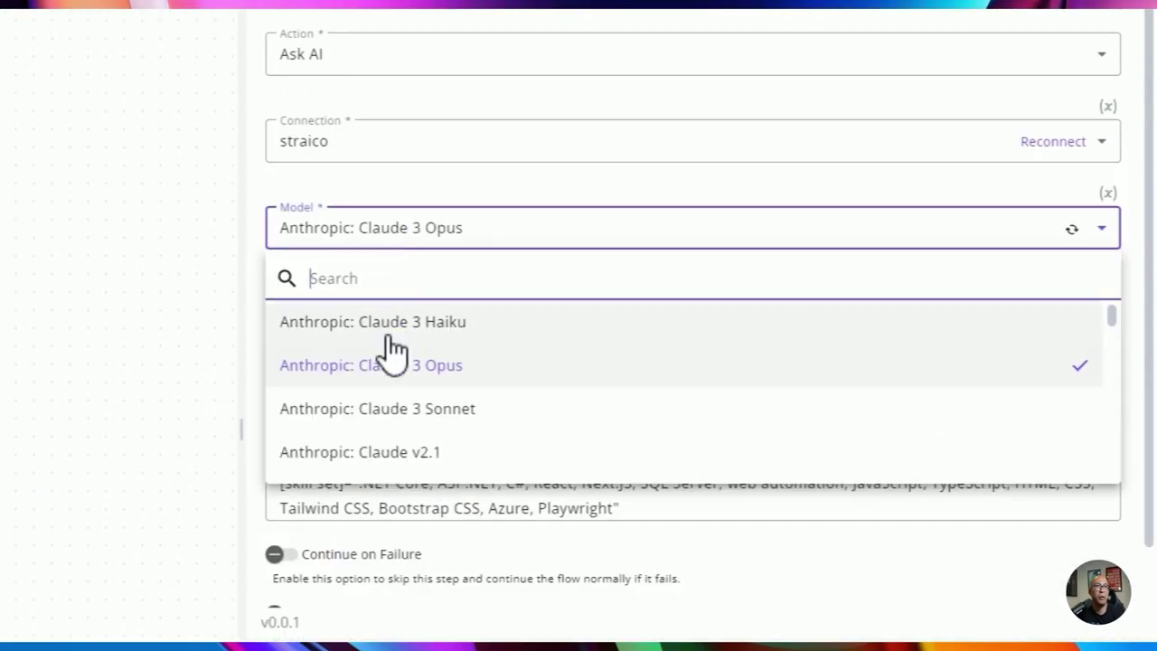
pyautogui.click(372, 246)
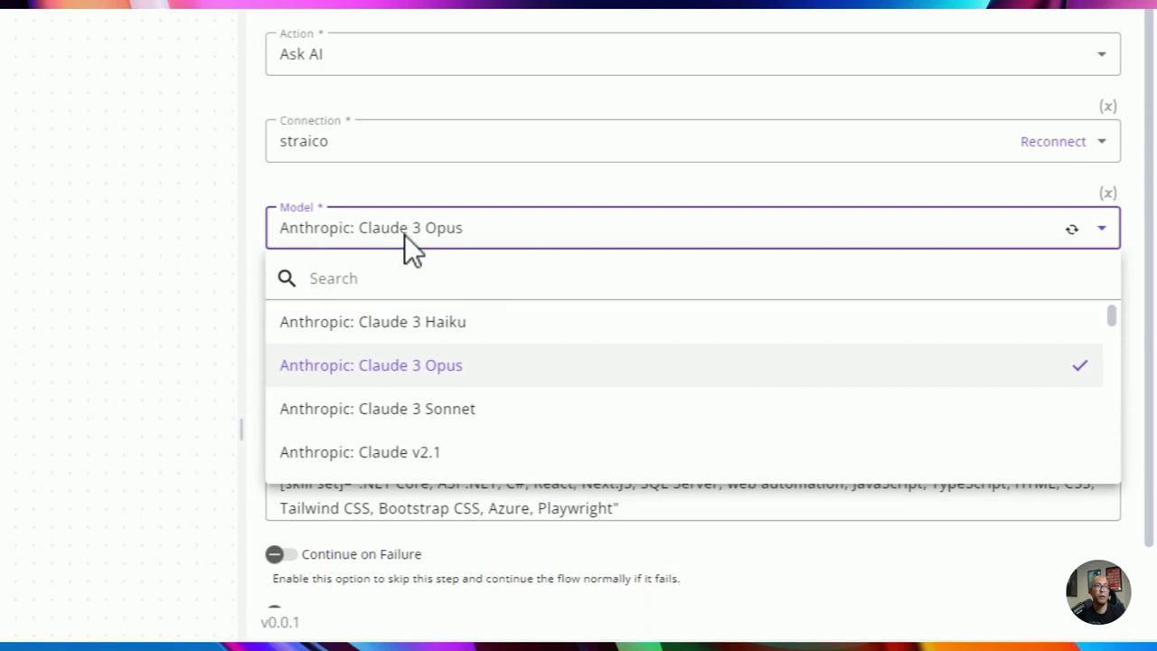
pyautogui.scroll(-4, 388, 496)
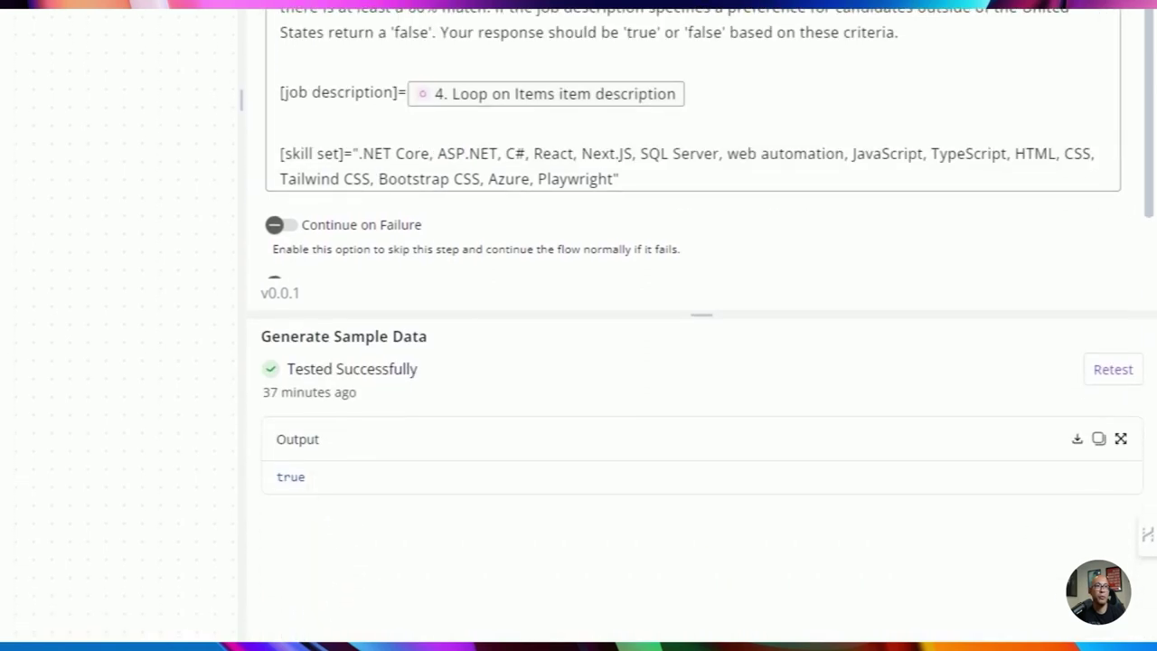
pyautogui.scroll(3, 337, 470)
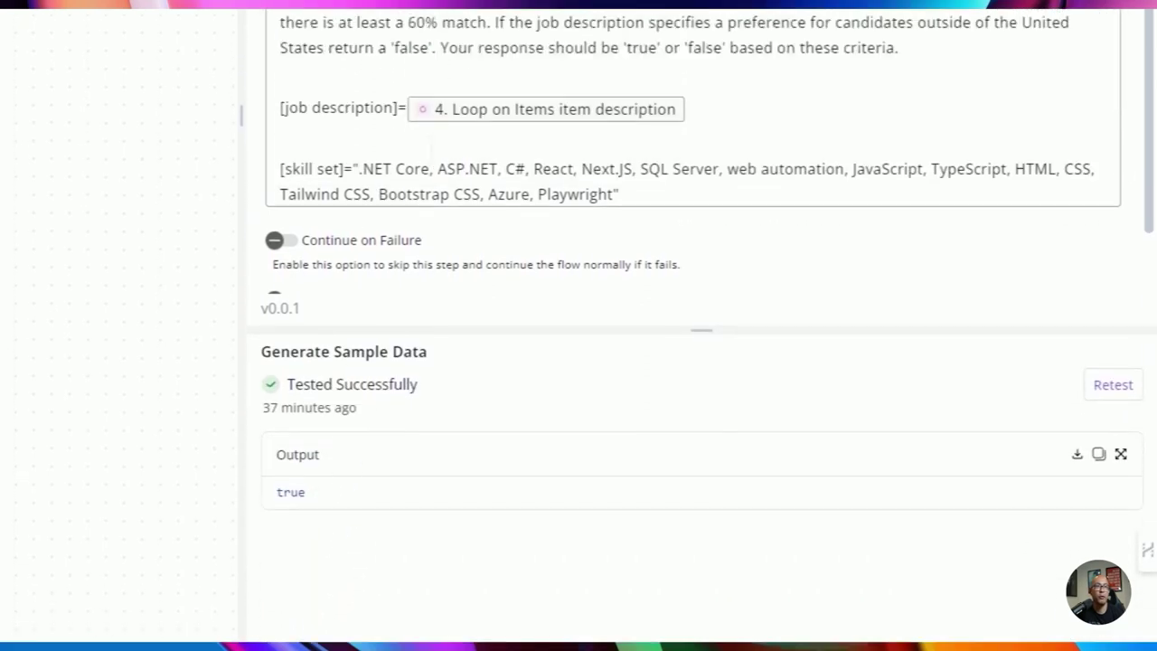
# Set the Straico skill-match step's model to OpenAI: GPT-4o and retest the step.
pyautogui.click(402, 168)
pyautogui.scroll(-2, 388, 320)
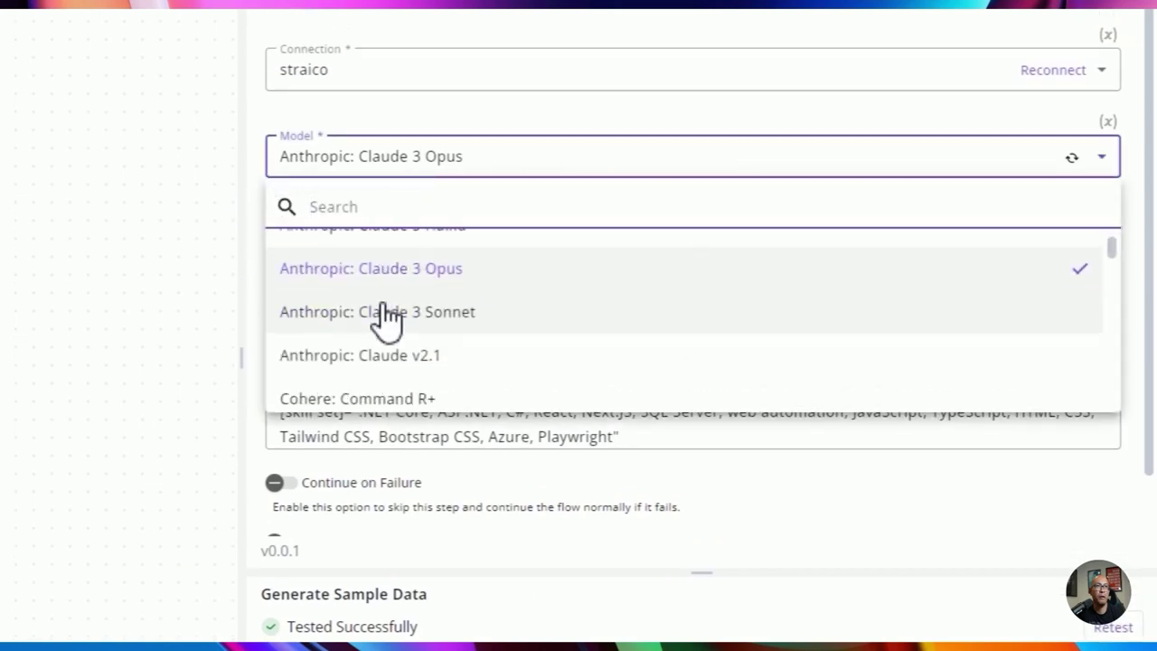
pyautogui.write('4o')
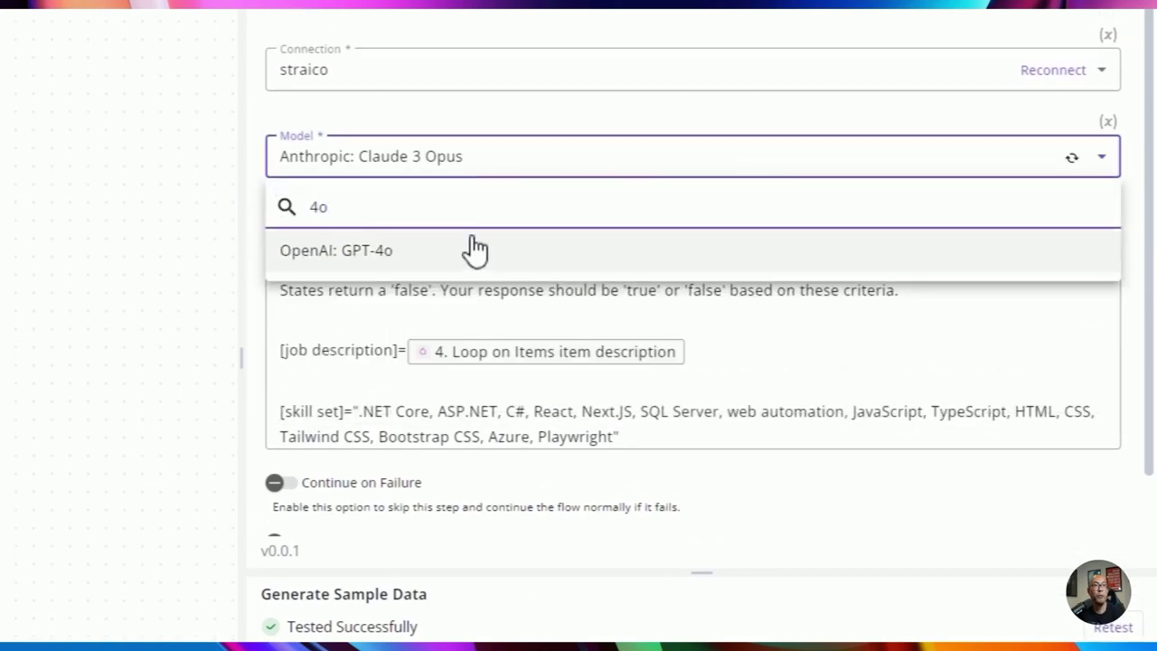
pyautogui.click(475, 251)
pyautogui.scroll(-2, 1047, 512)
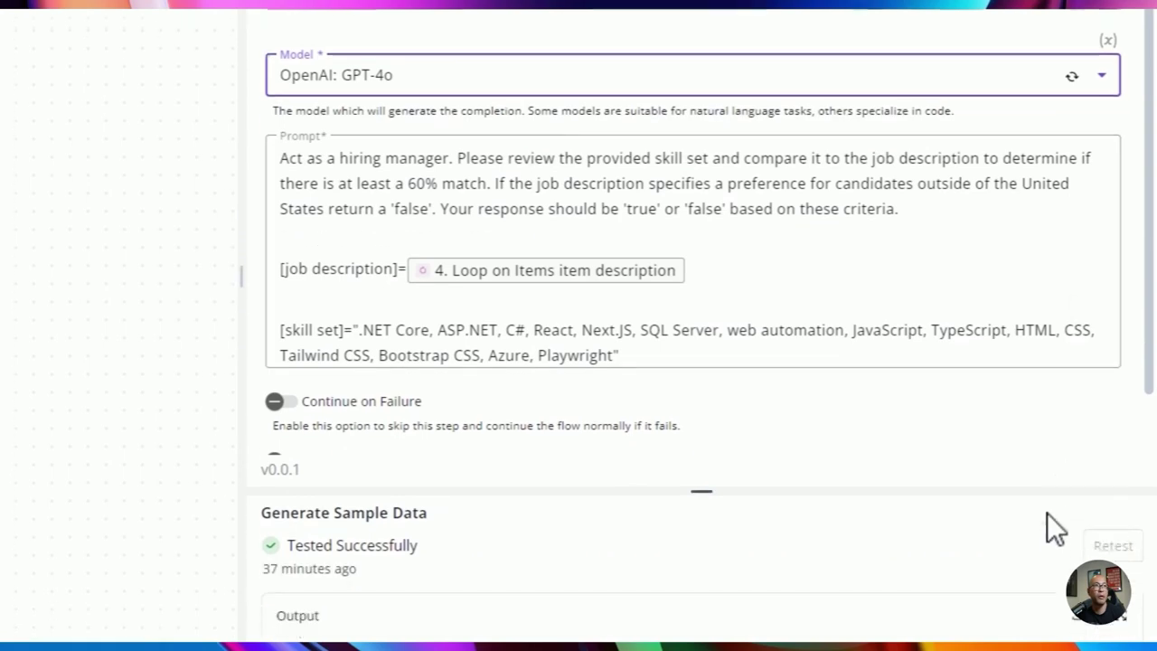
pyautogui.click(1110, 470)
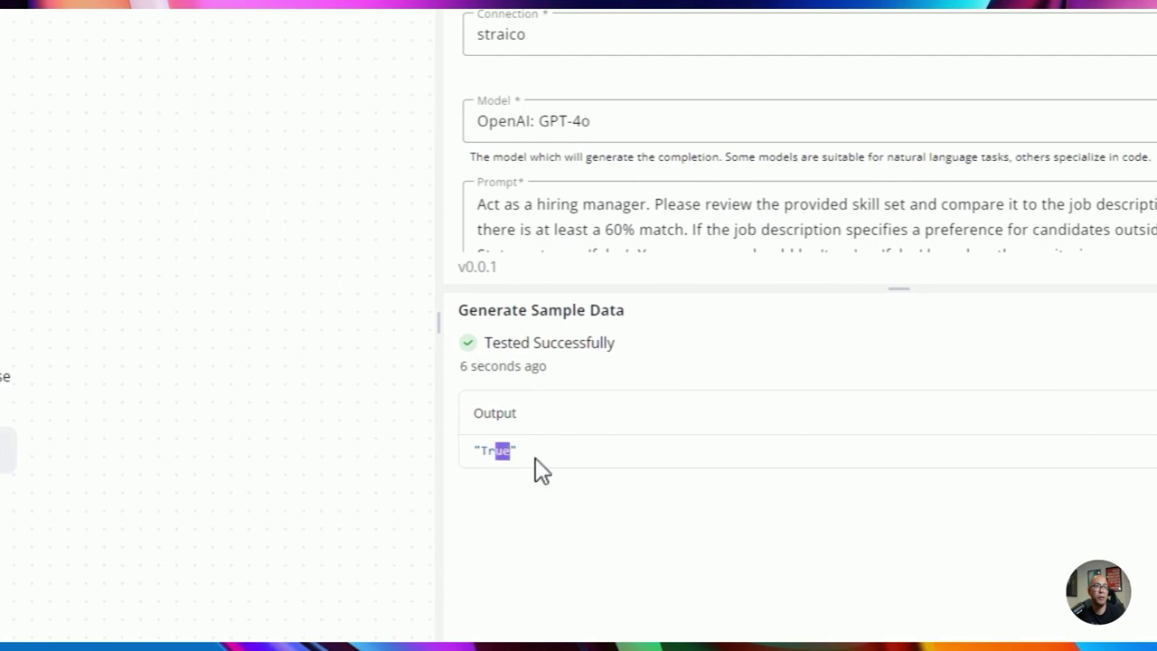
# Compare the skill-match step's sample output with the 'true' or 'false' response wording in its prompt.
pyautogui.click(535, 458)
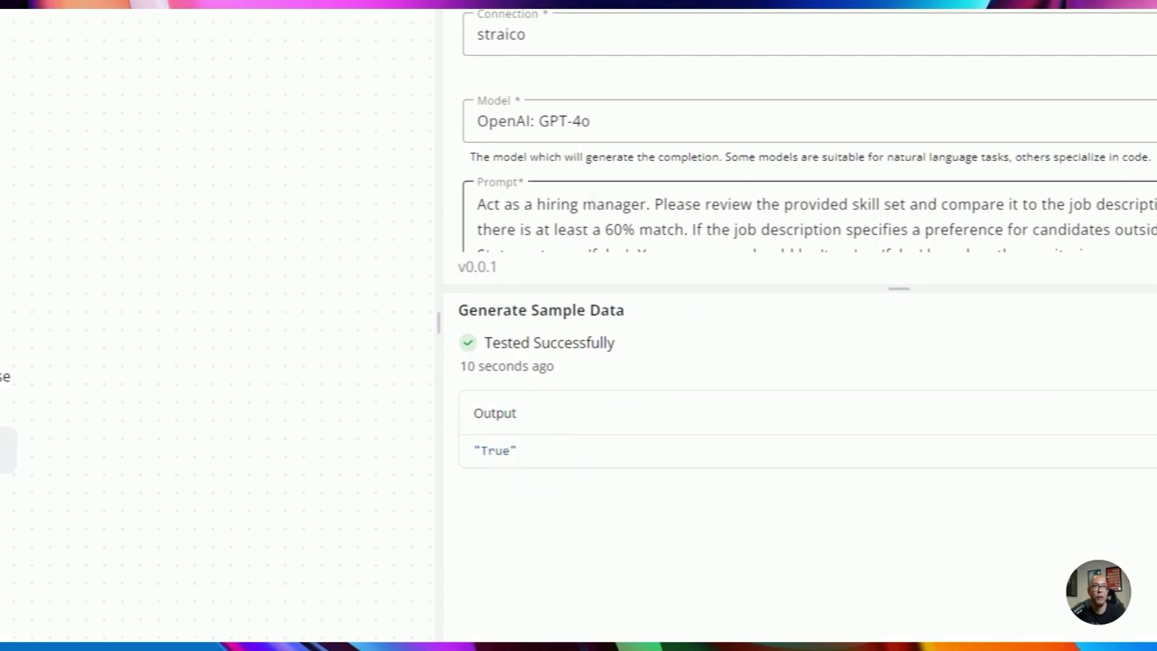
pyautogui.moveTo(517, 451); pyautogui.dragTo(484, 451)
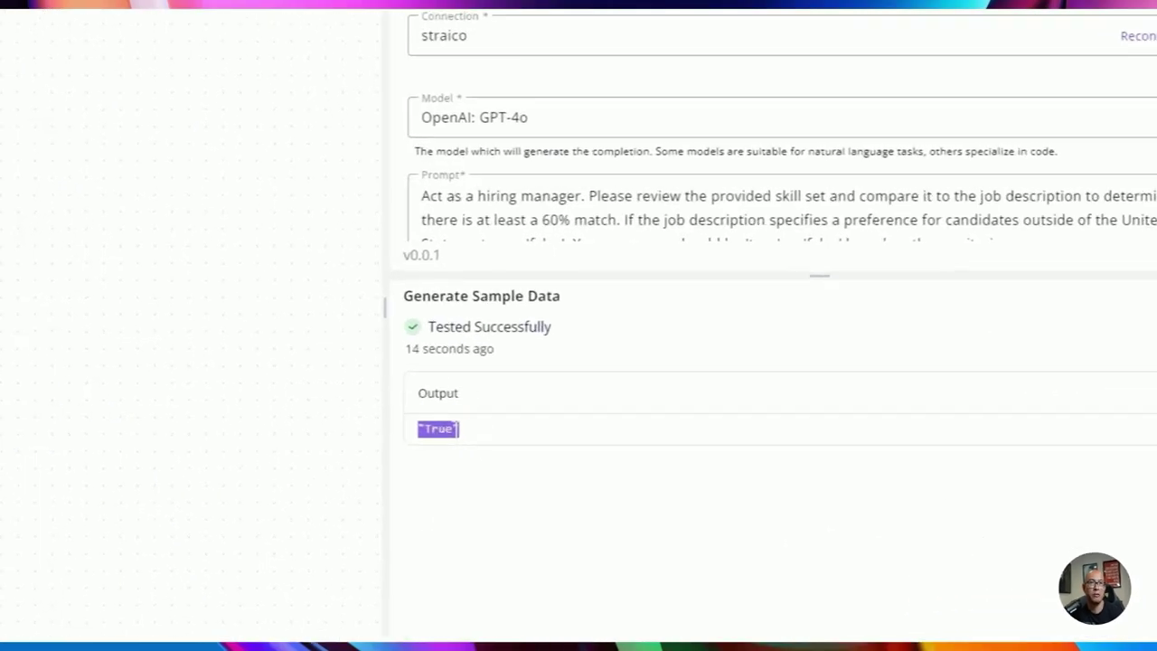
pyautogui.click(733, 420)
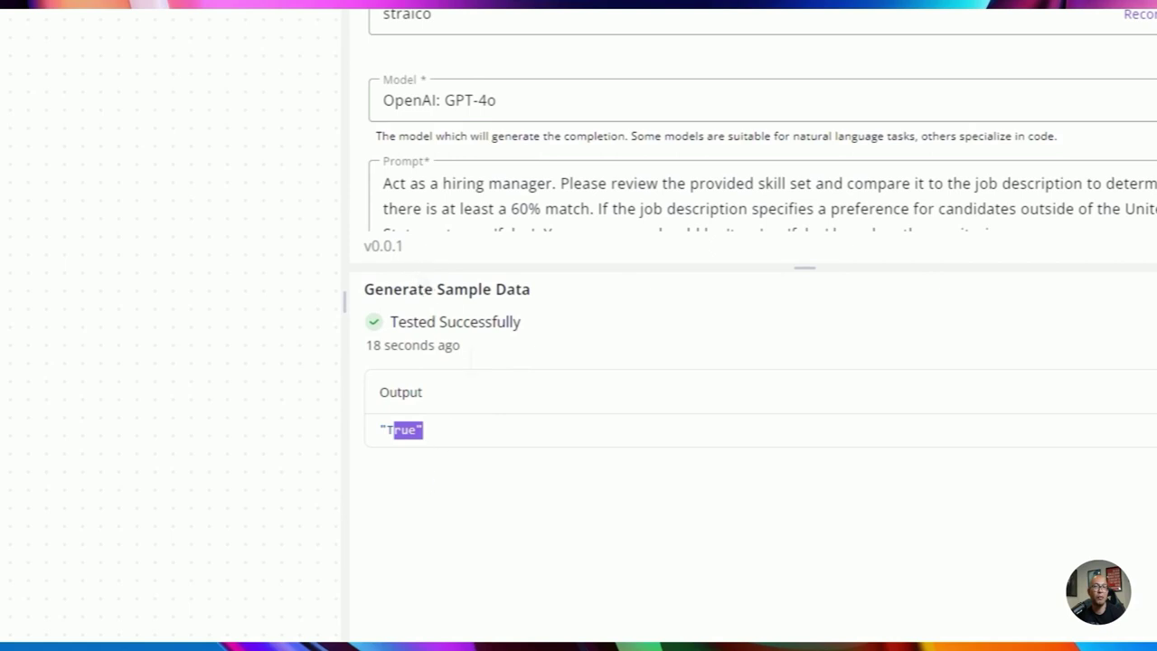
pyautogui.scroll(2, 444, 465)
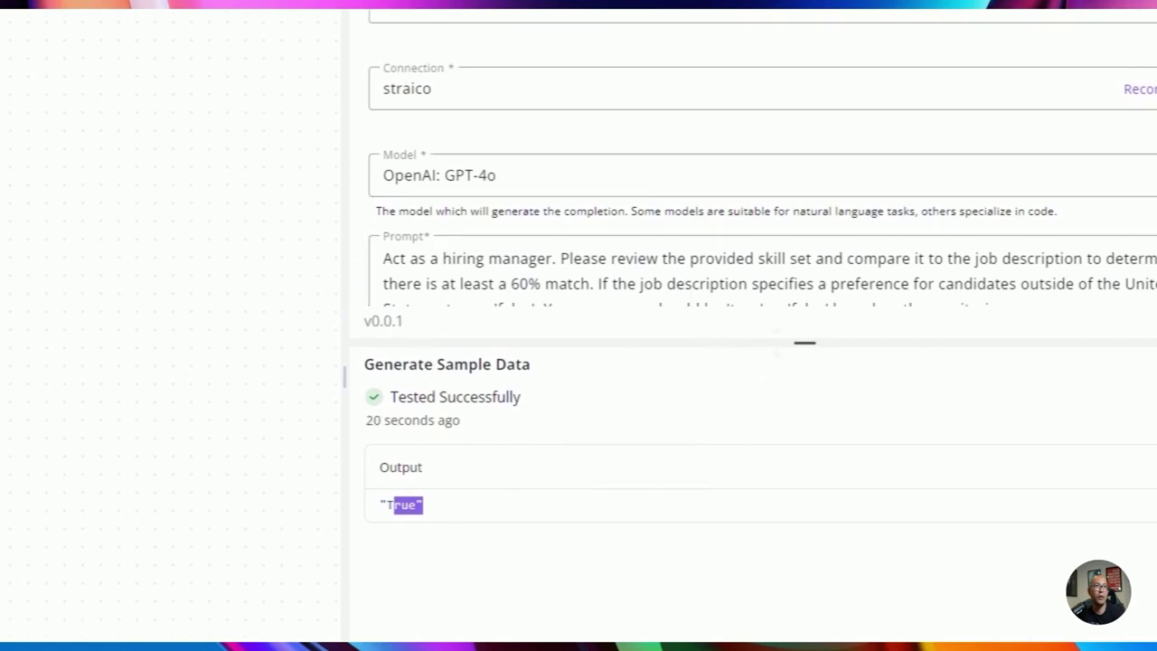
pyautogui.scroll(-3, 800, 317)
pyautogui.doubleClick(744, 173)
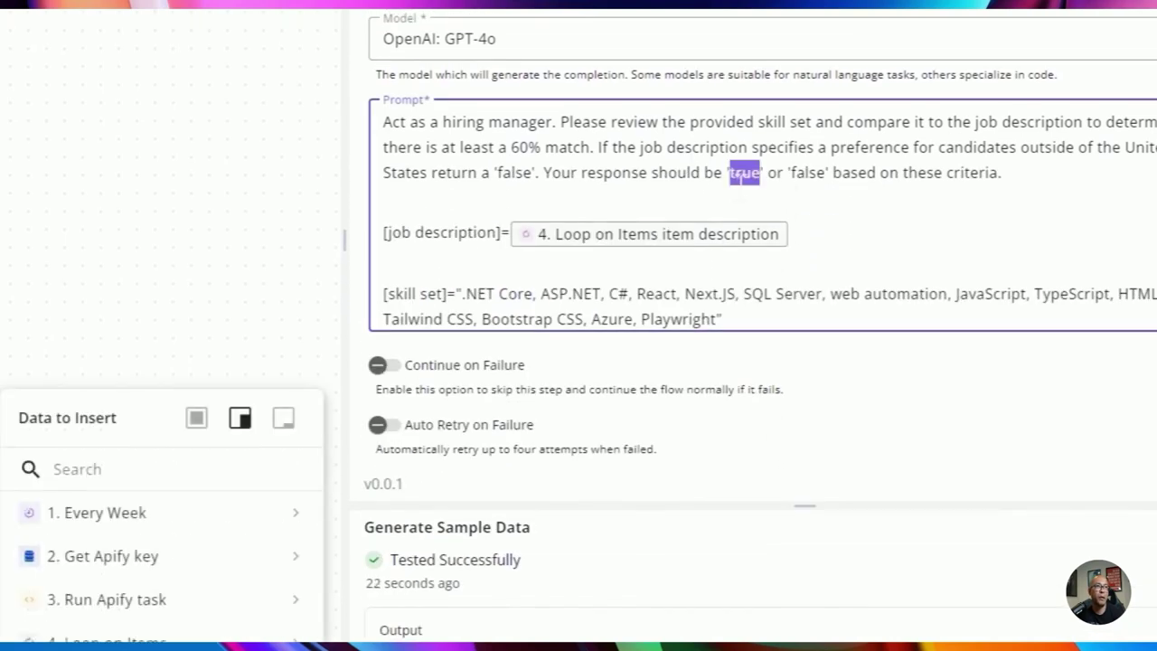
pyautogui.doubleClick(795, 174)
pyautogui.scroll(-4, 442, 506)
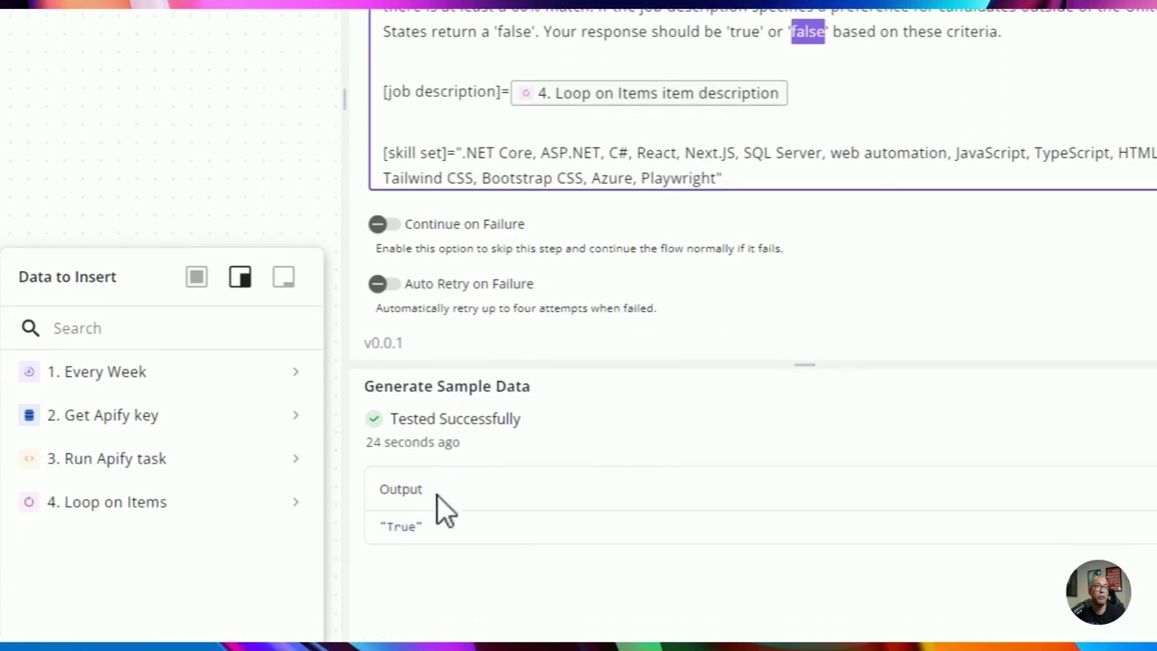
pyautogui.doubleClick(402, 488)
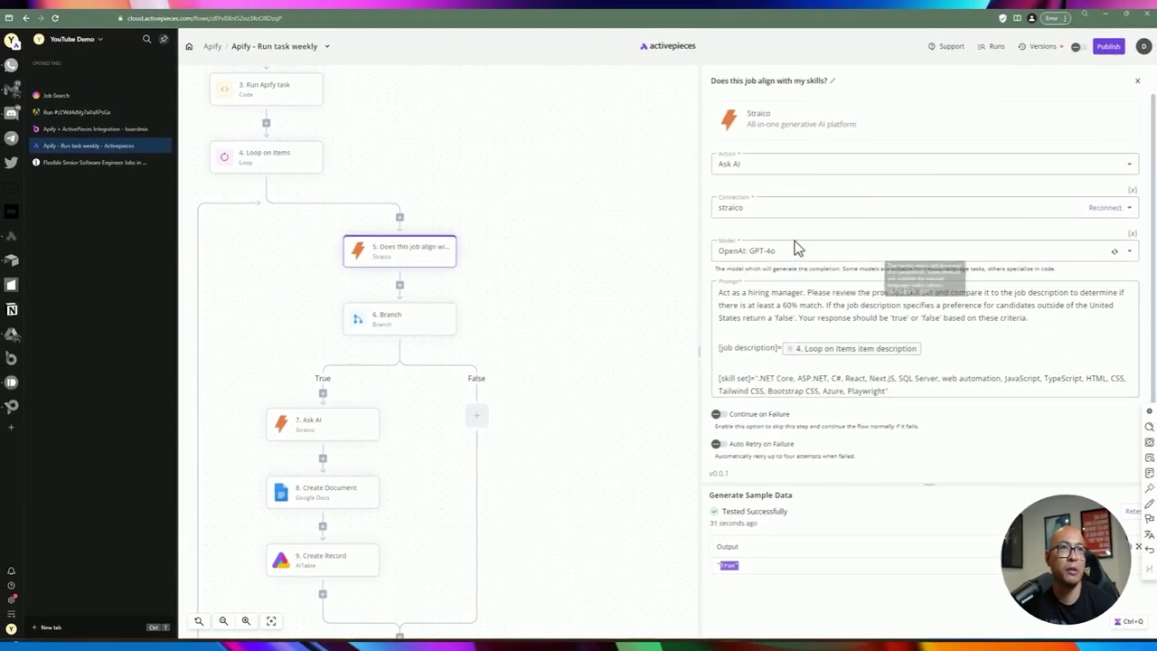
# Set the Straico skill-match step's model to Anthropic: Claude 3 Opus and retest the step.
pyautogui.click(795, 249)
pyautogui.press('BackSpace')
pyautogui.press('BackSpace')
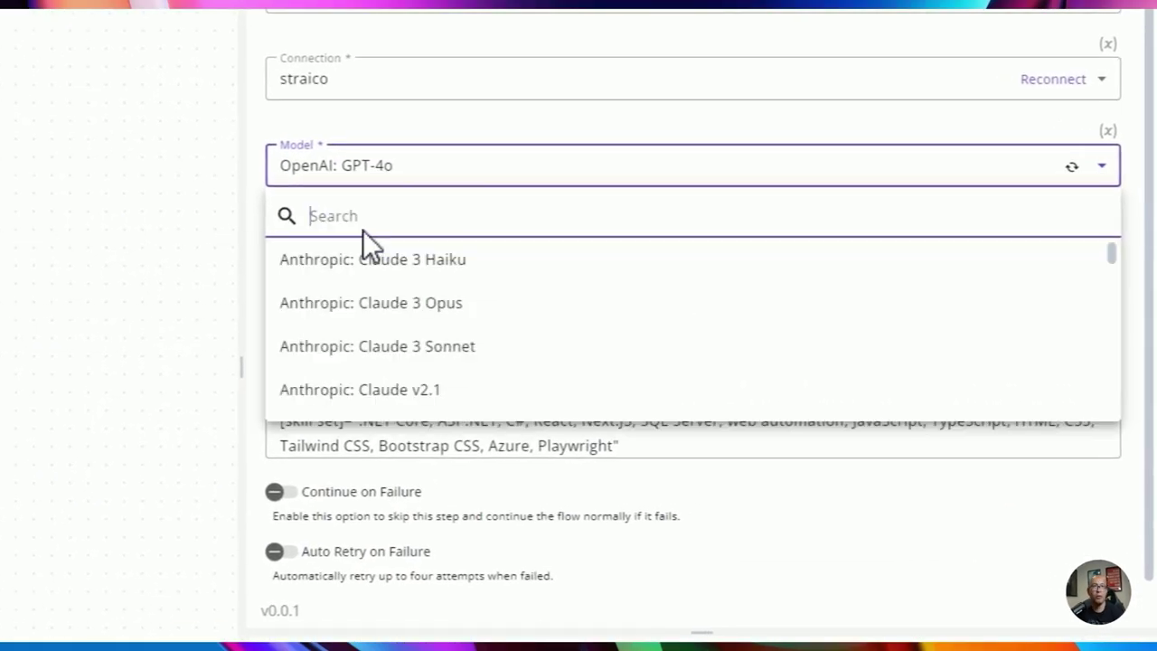
pyautogui.click(380, 303)
pyautogui.scroll(-4, 1105, 491)
pyautogui.click(1112, 489)
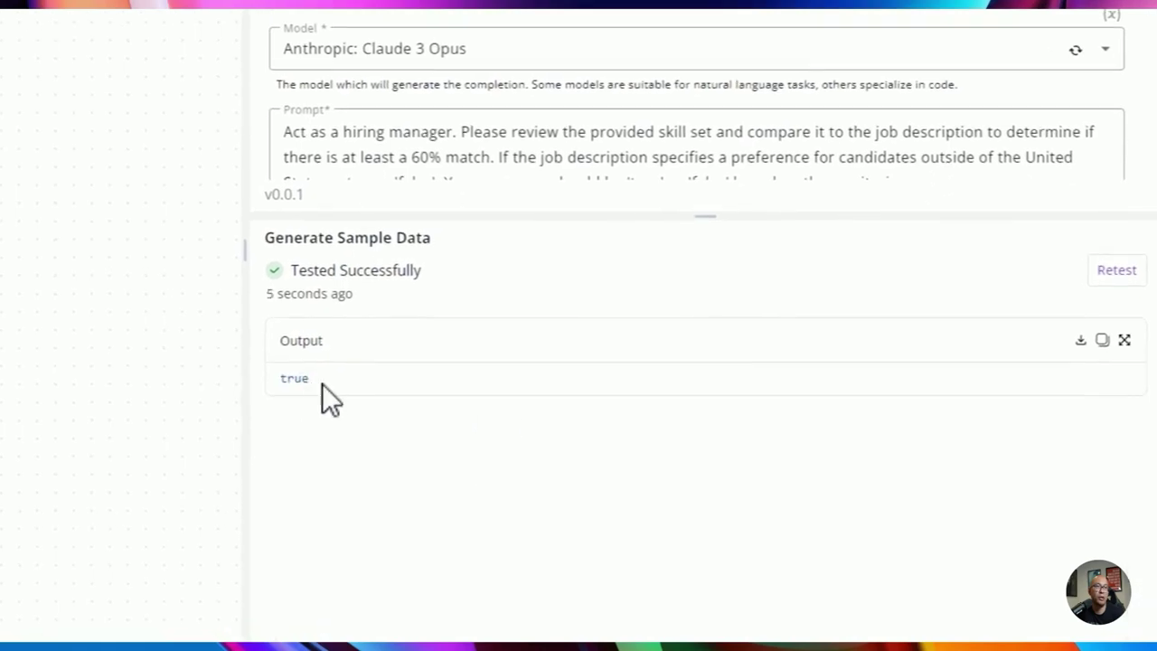
# Open the Branch step after the skill match and retest it to check its condition.
pyautogui.click(441, 320)
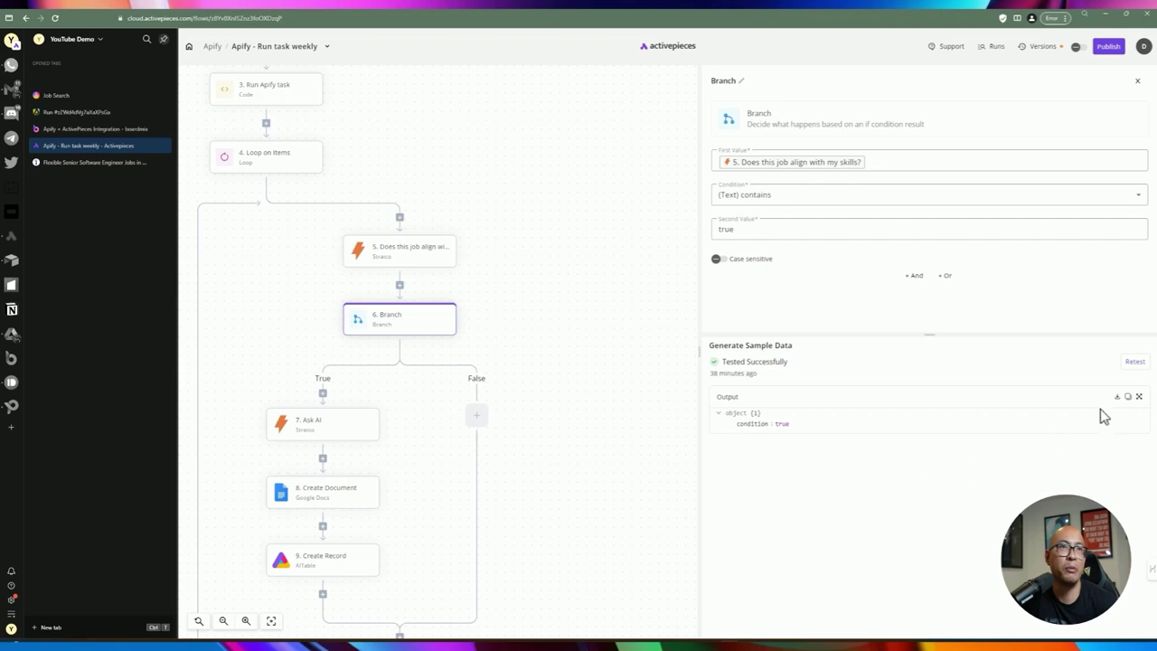
pyautogui.click(1134, 363)
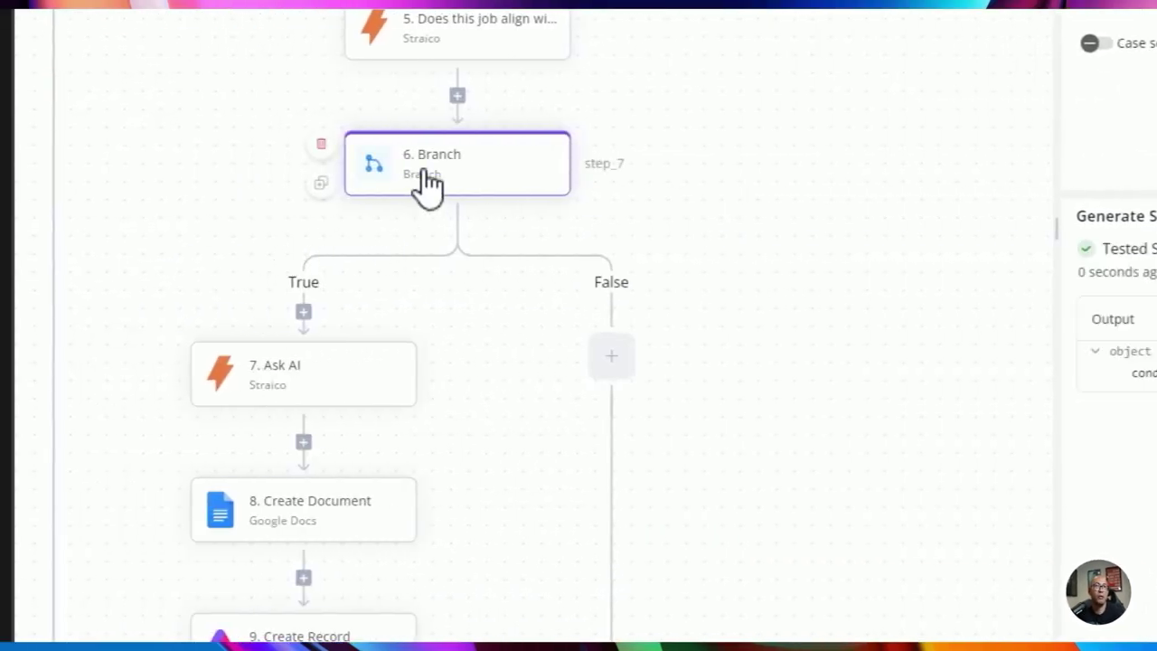
pyautogui.moveTo(942, 373); pyautogui.dragTo(854, 373)
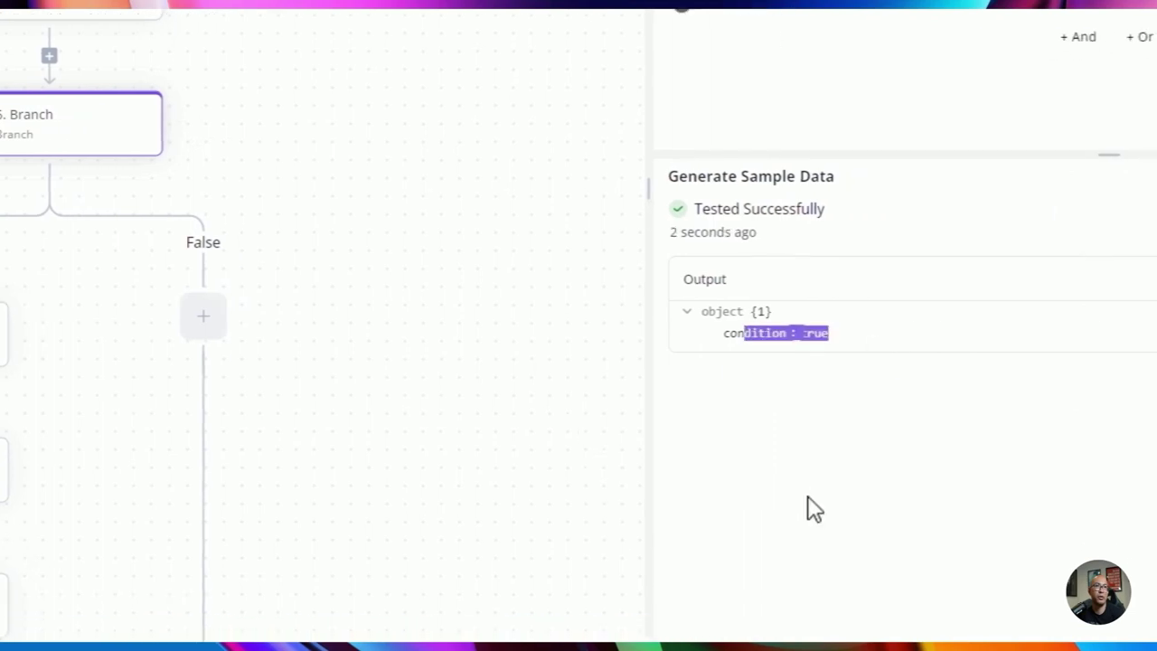
# Open the Ask AI step, enlarge its settings area, and examine the cover-letter prompt, its inserted job variables and the sample output.
pyautogui.click(287, 323)
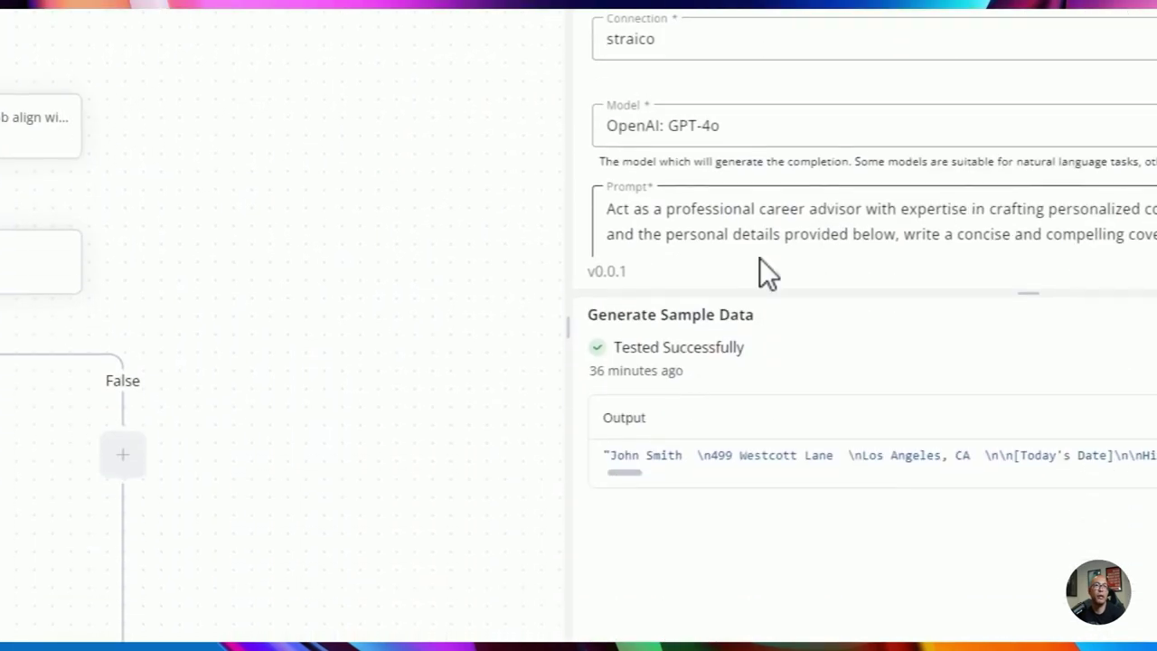
pyautogui.moveTo(895, 249); pyautogui.dragTo(895, 488)
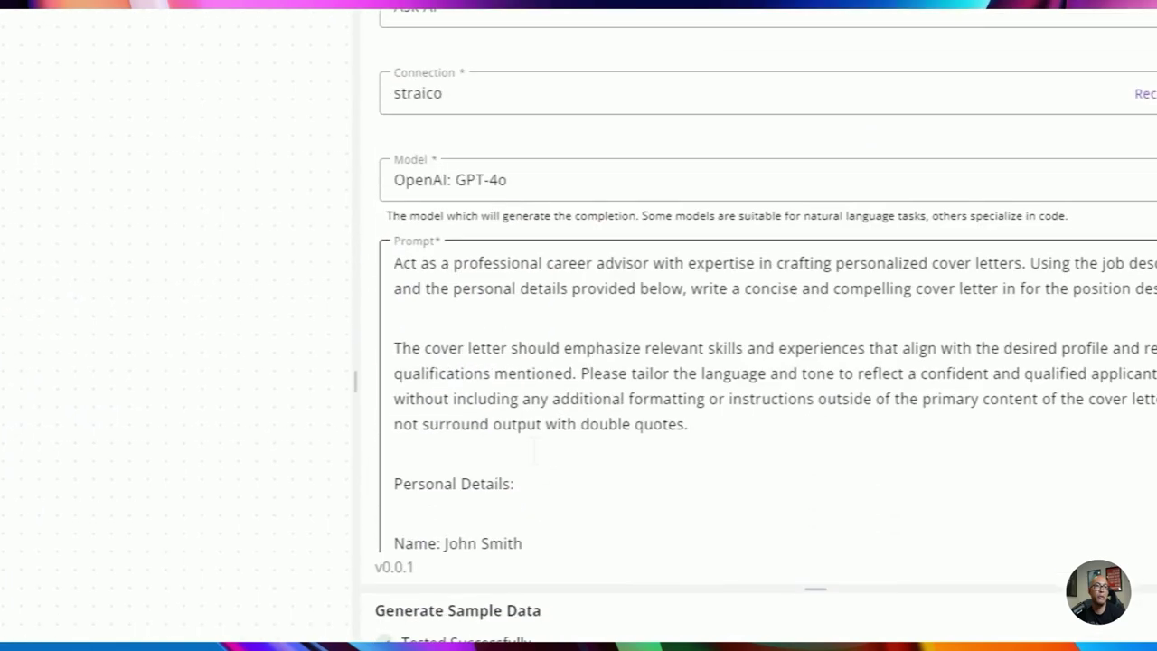
pyautogui.scroll(-2, 525, 305)
pyautogui.scroll(-1, 494, 398)
pyautogui.scroll(-2, 494, 398)
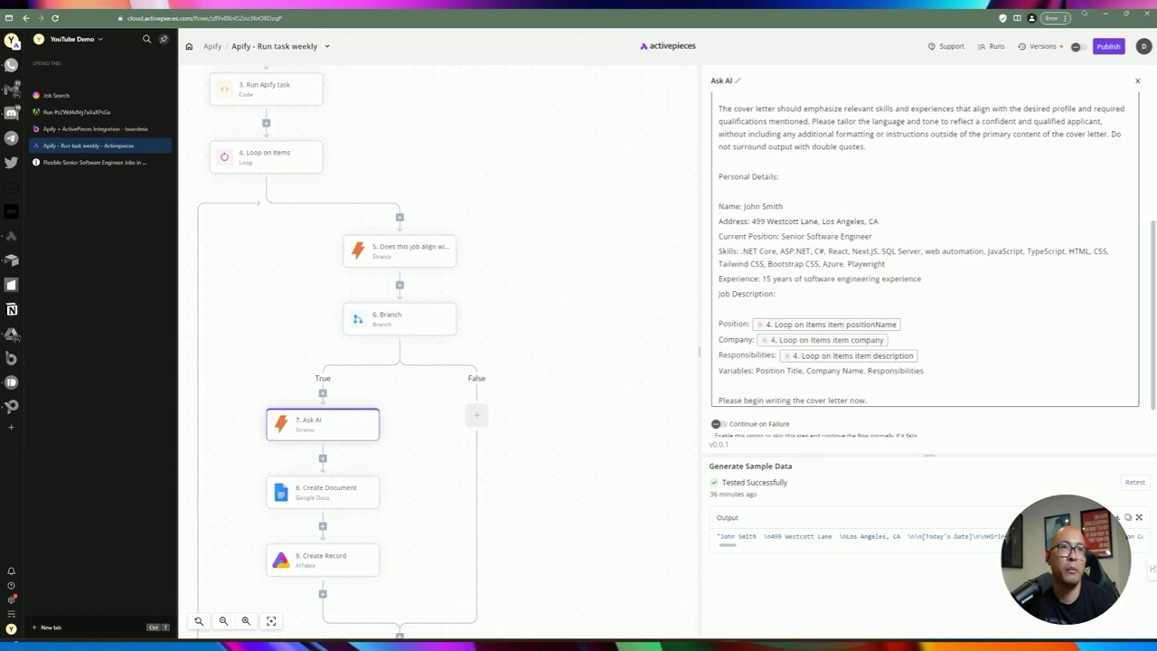
pyautogui.scroll(-1, 925, 339)
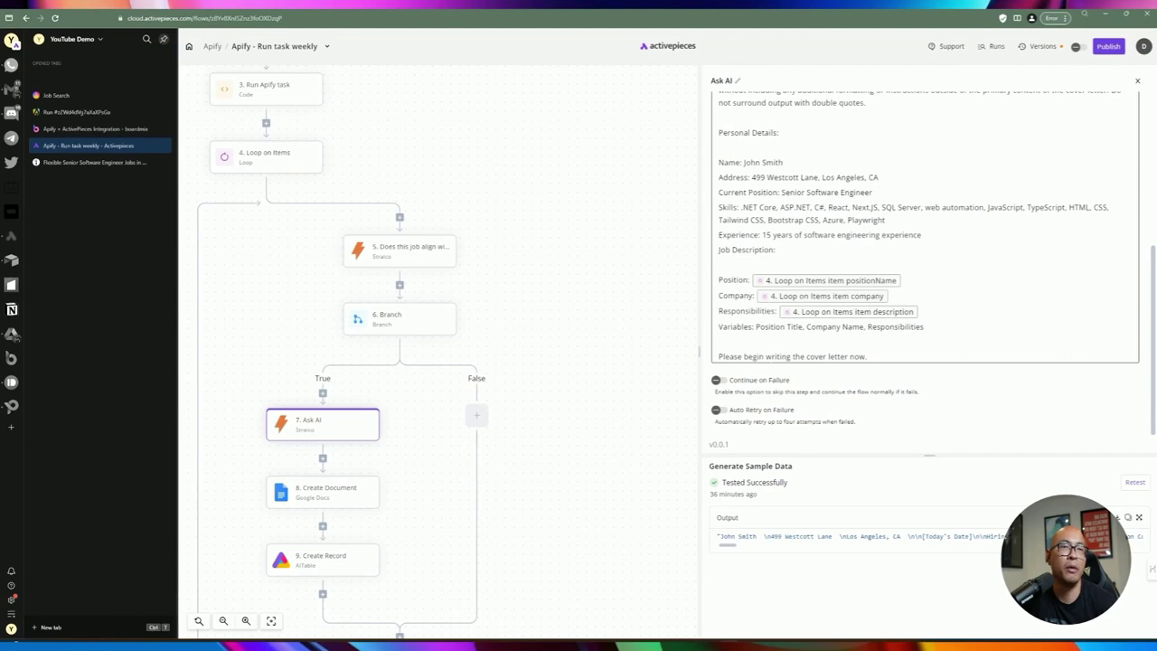
pyautogui.moveTo(779, 250); pyautogui.dragTo(730, 177)
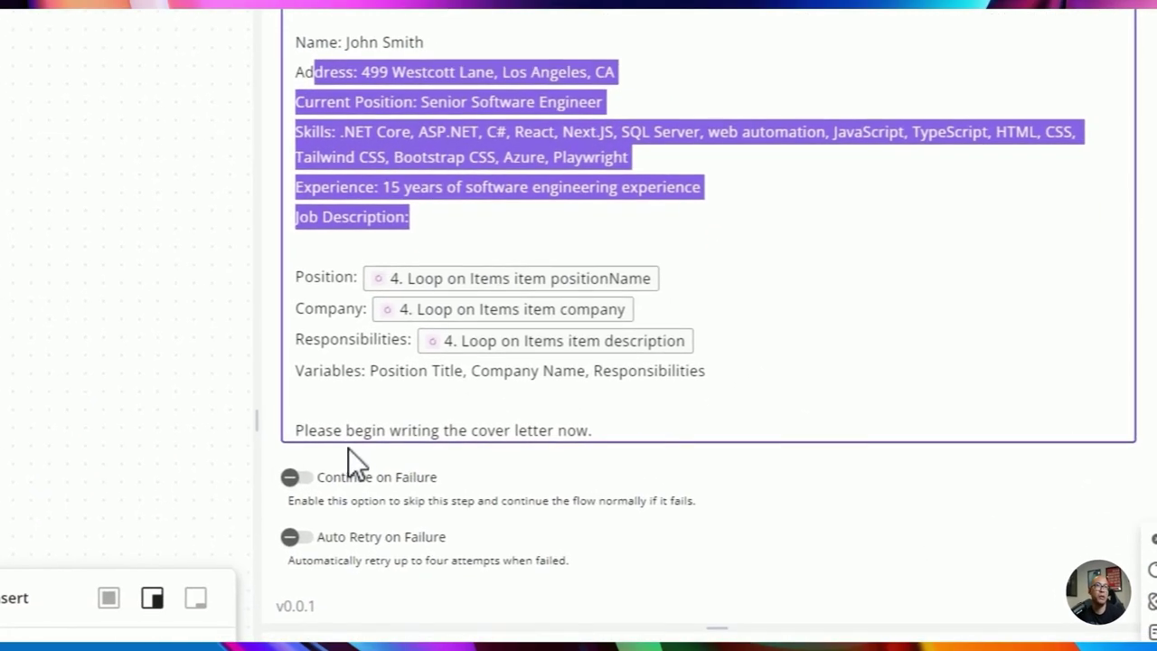
pyautogui.moveTo(377, 429); pyautogui.dragTo(478, 428)
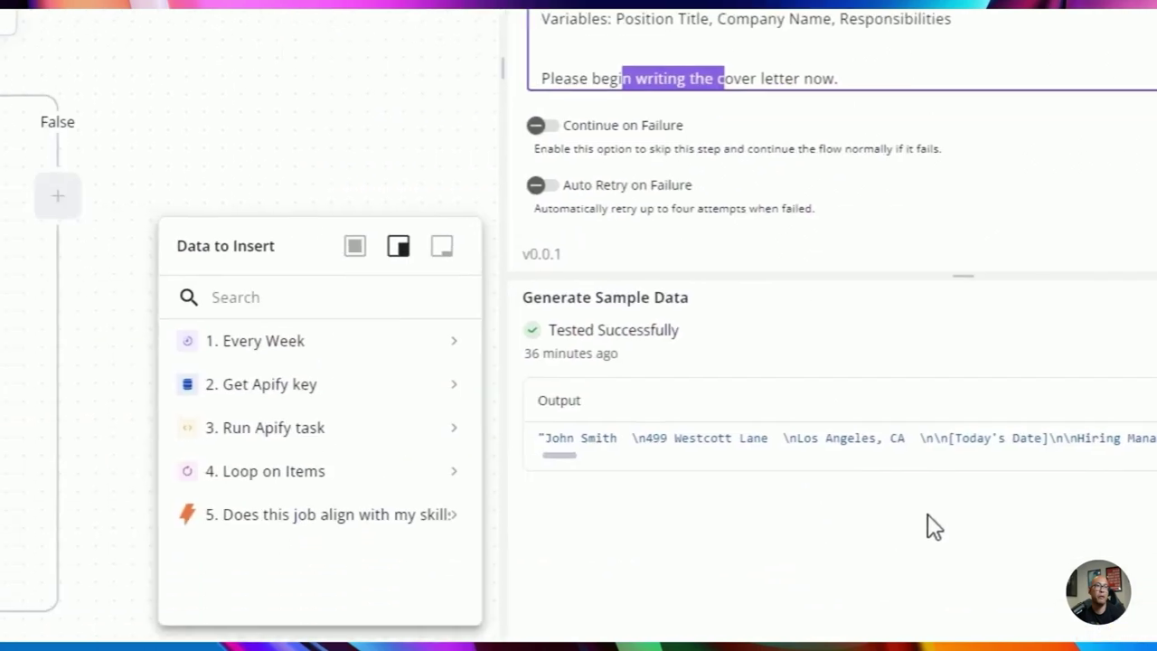
pyautogui.click(346, 352)
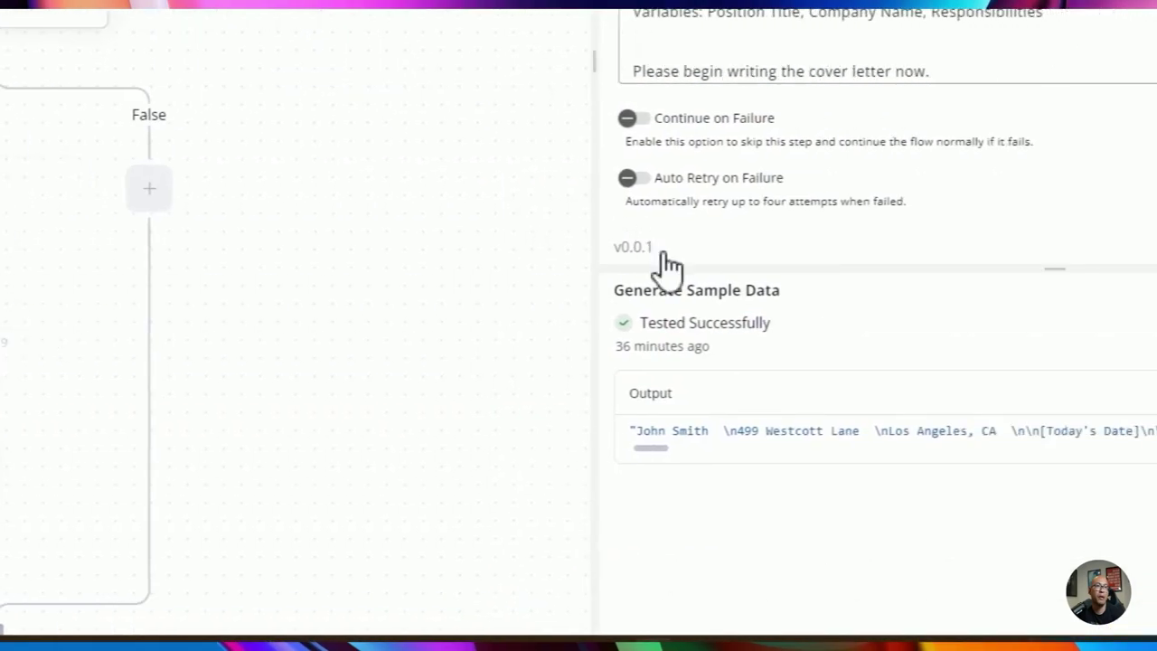
pyautogui.hscroll(10, 356, 445)
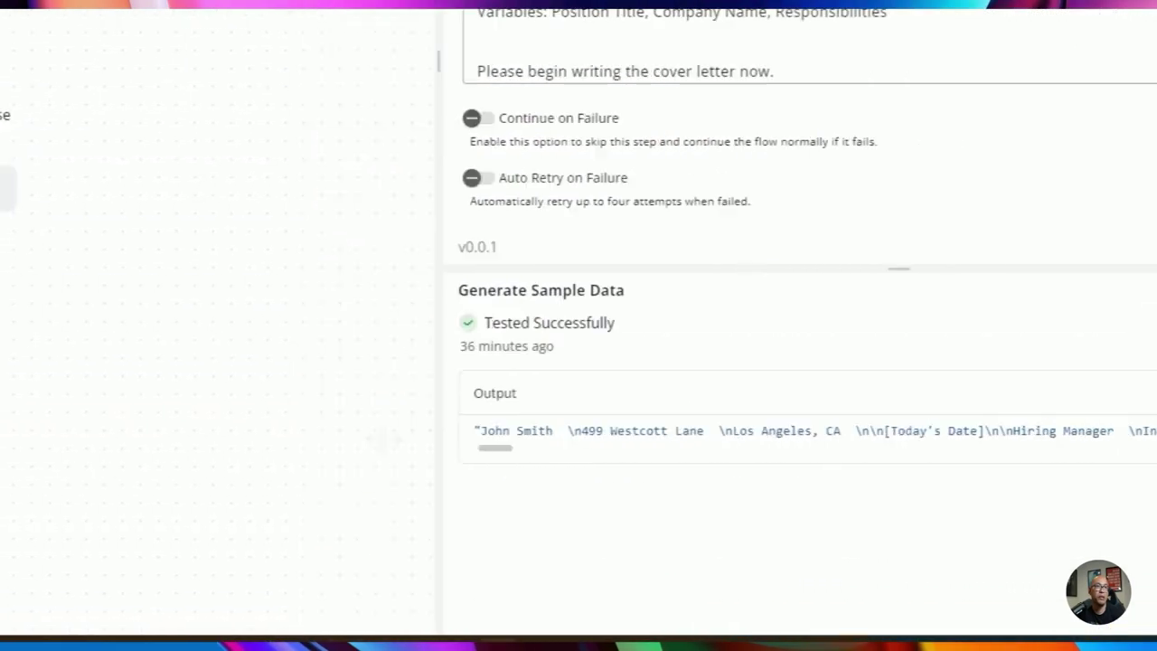
# Check the Create Document step, open the AITable Create Record step and examine its field mappings, including the Google Docs link in URL.
pyautogui.click(289, 341)
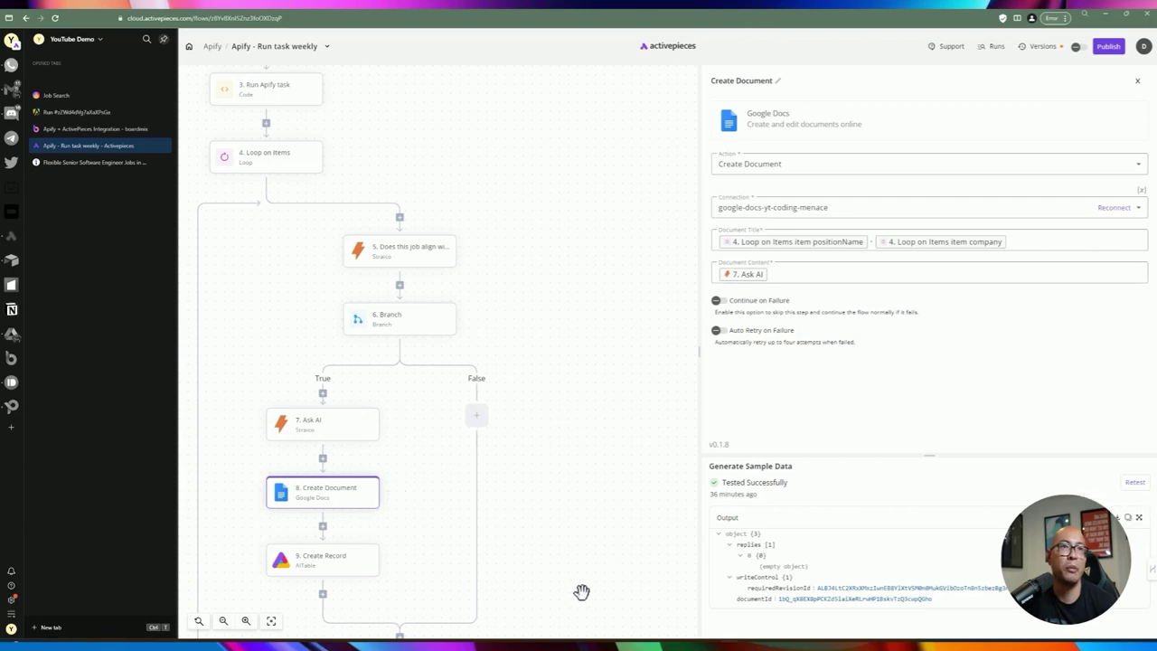
pyautogui.click(325, 562)
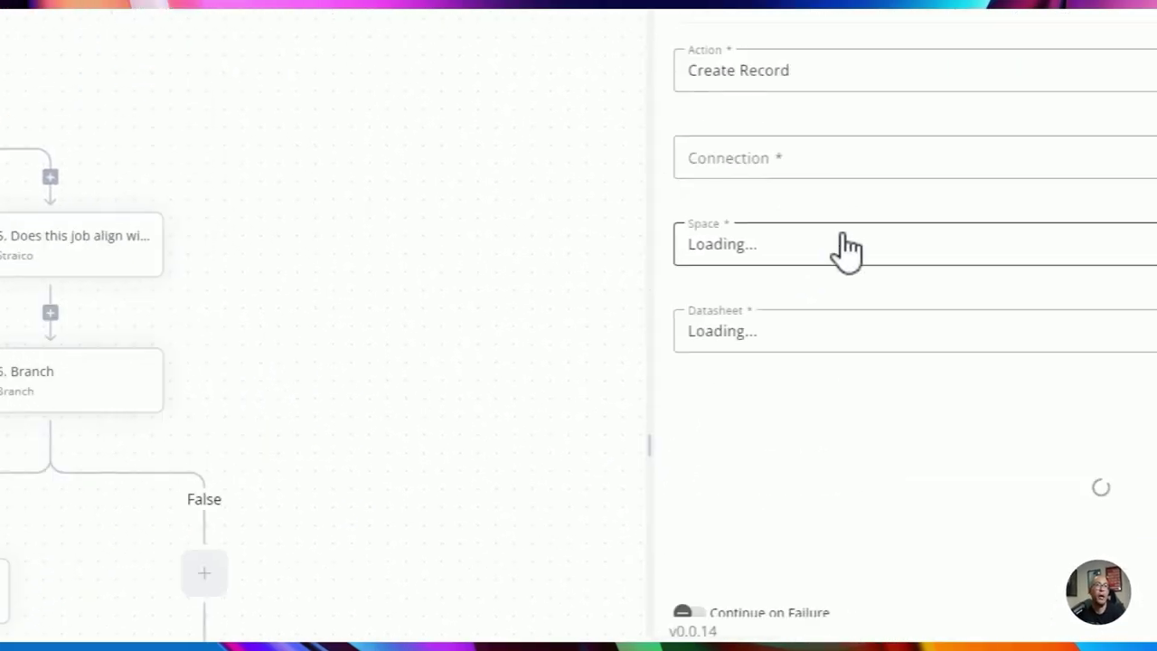
pyautogui.scroll(-1, 813, 129)
pyautogui.scroll(1, 813, 134)
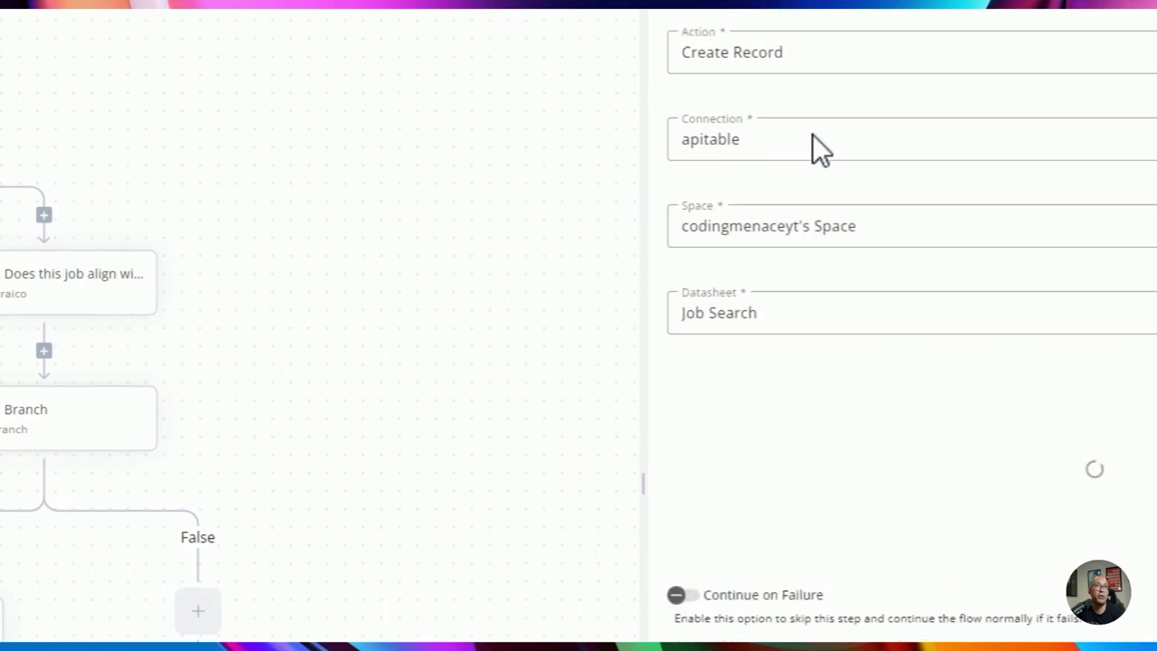
pyautogui.scroll(-2, 813, 139)
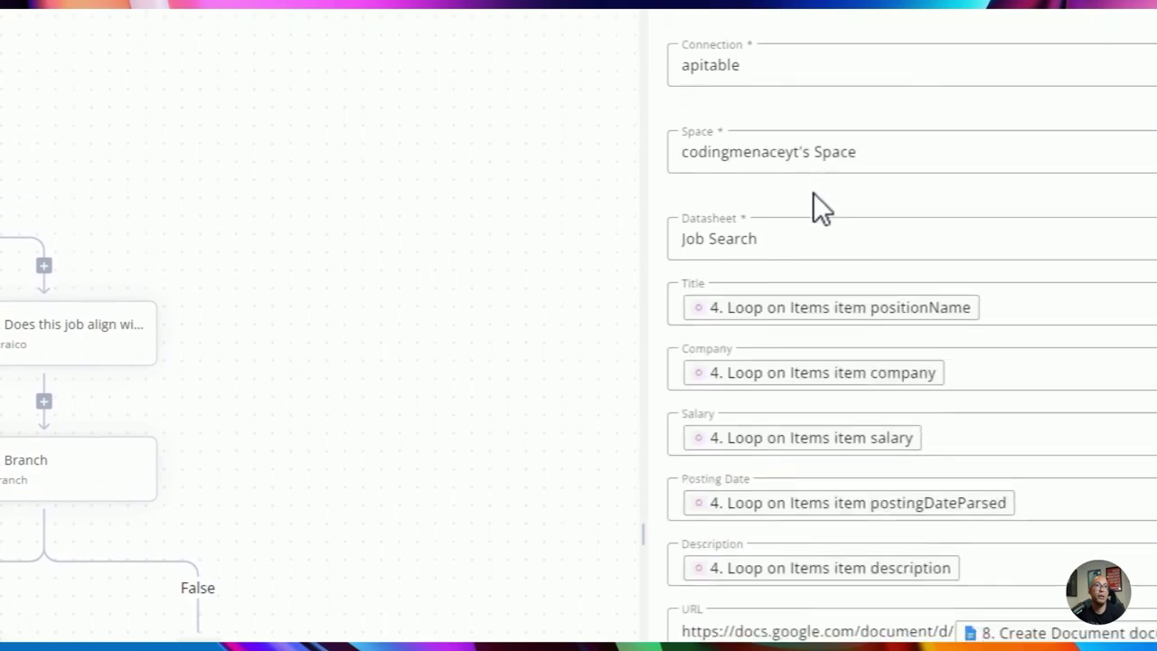
pyautogui.scroll(1, 821, 203)
pyautogui.scroll(-2, 829, 217)
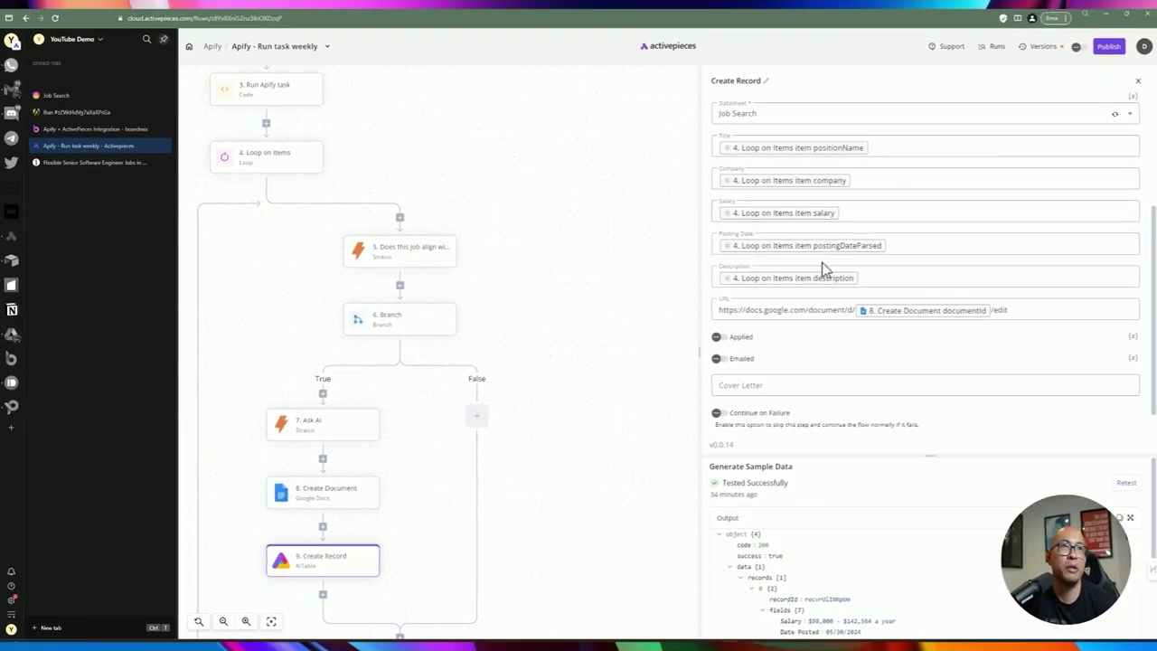
pyautogui.click(823, 309)
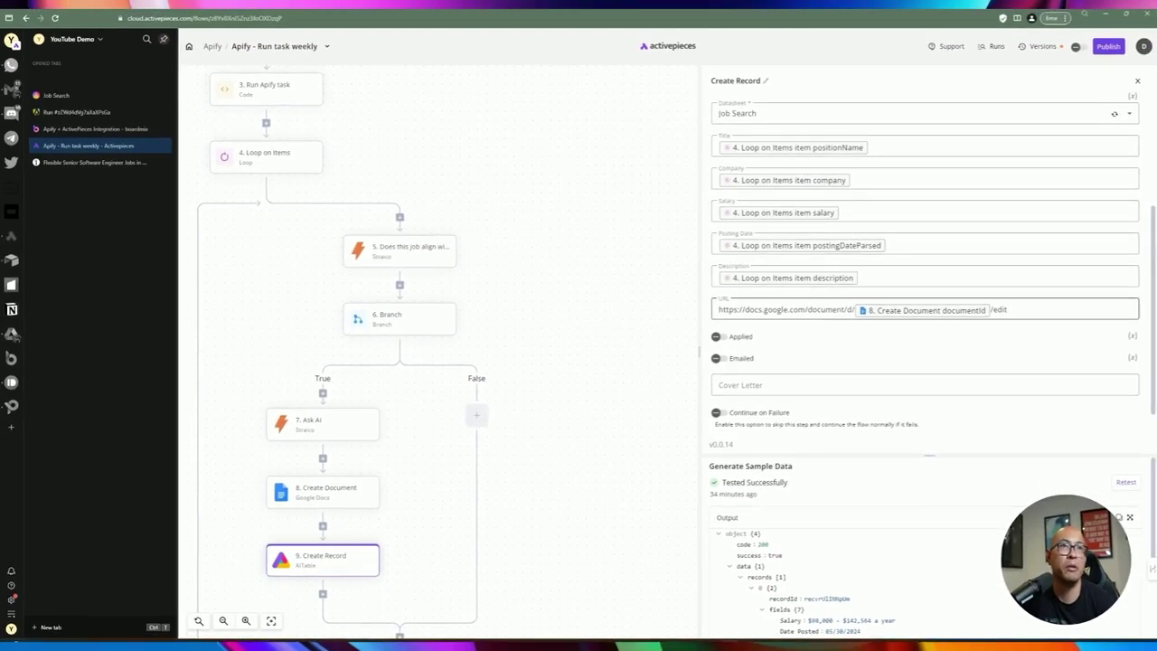
pyautogui.moveTo(718, 309); pyautogui.dragTo(854, 309)
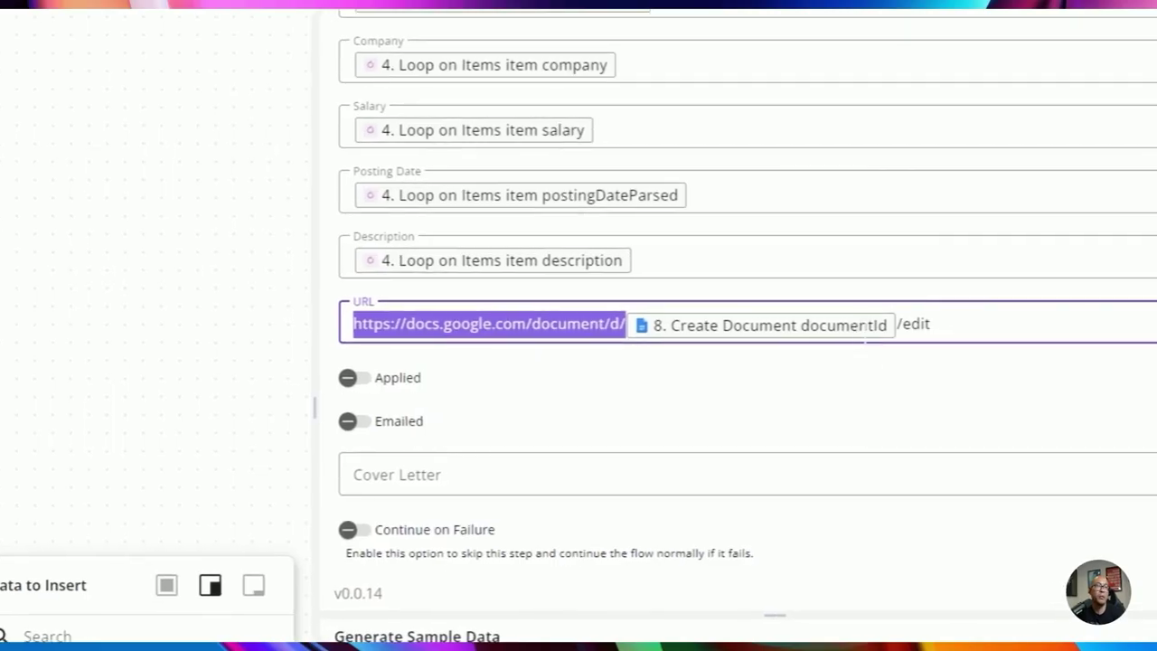
pyautogui.click(499, 324)
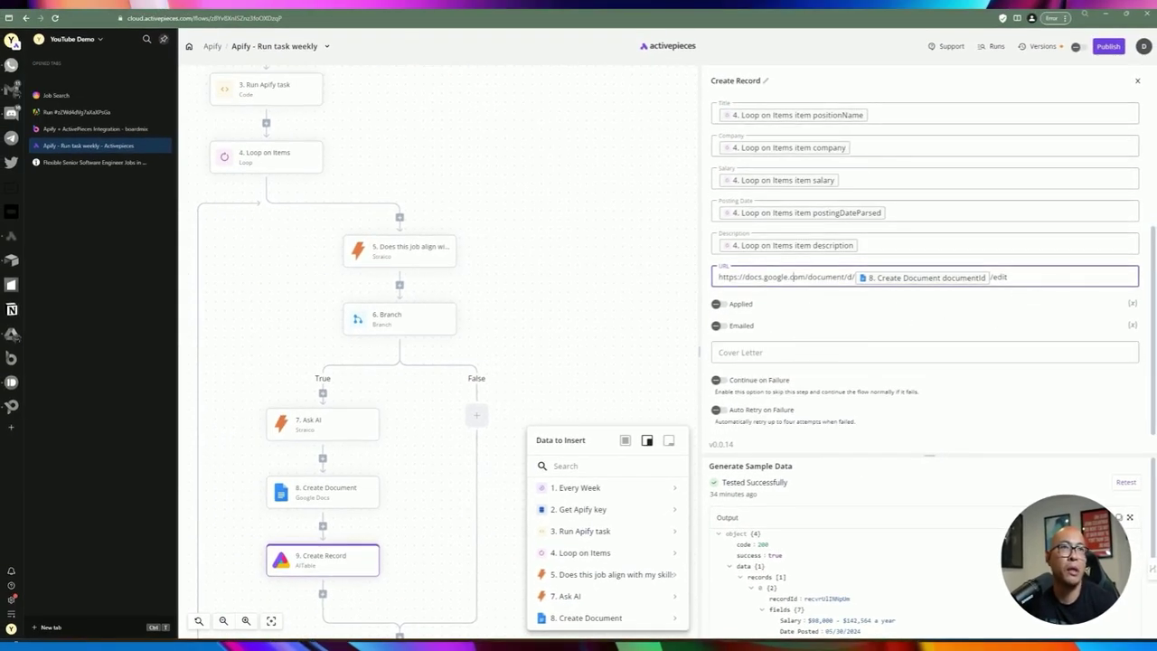
# Move the Google Docs link with the Create Document documentId from the Create Record step's URL field to its Cover Letter field.
pyautogui.moveTo(1008, 276); pyautogui.dragTo(778, 277)
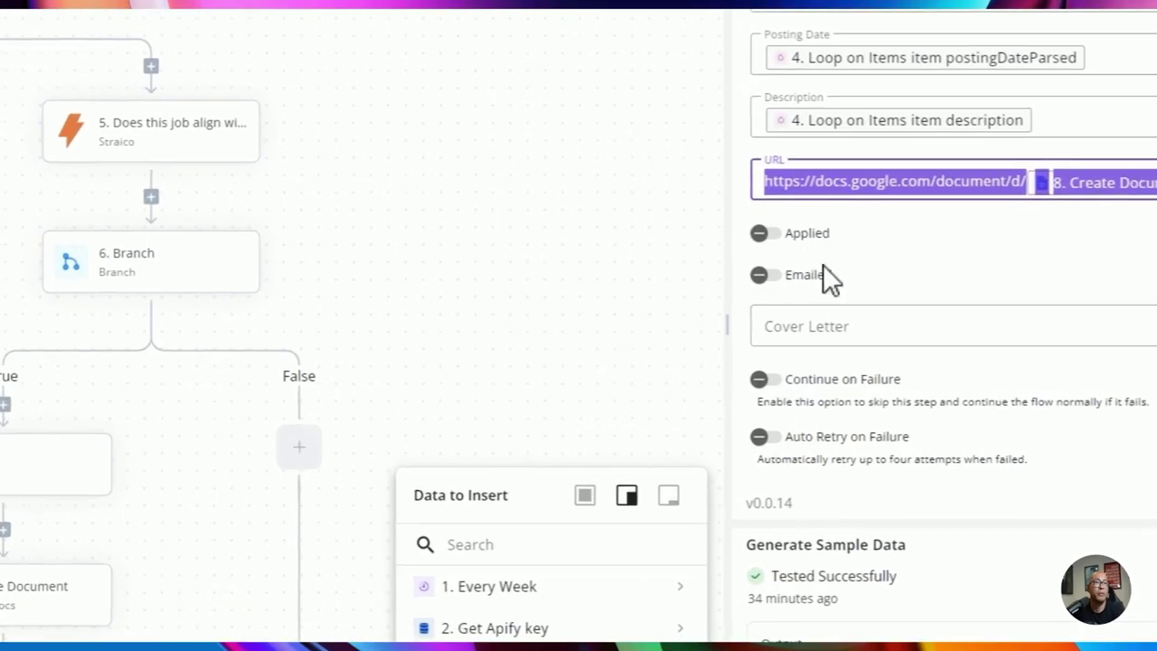
pyautogui.hotkey('ctrl', 'x')
pyautogui.click(753, 357)
pyautogui.hotkey('ctrl', 'v')
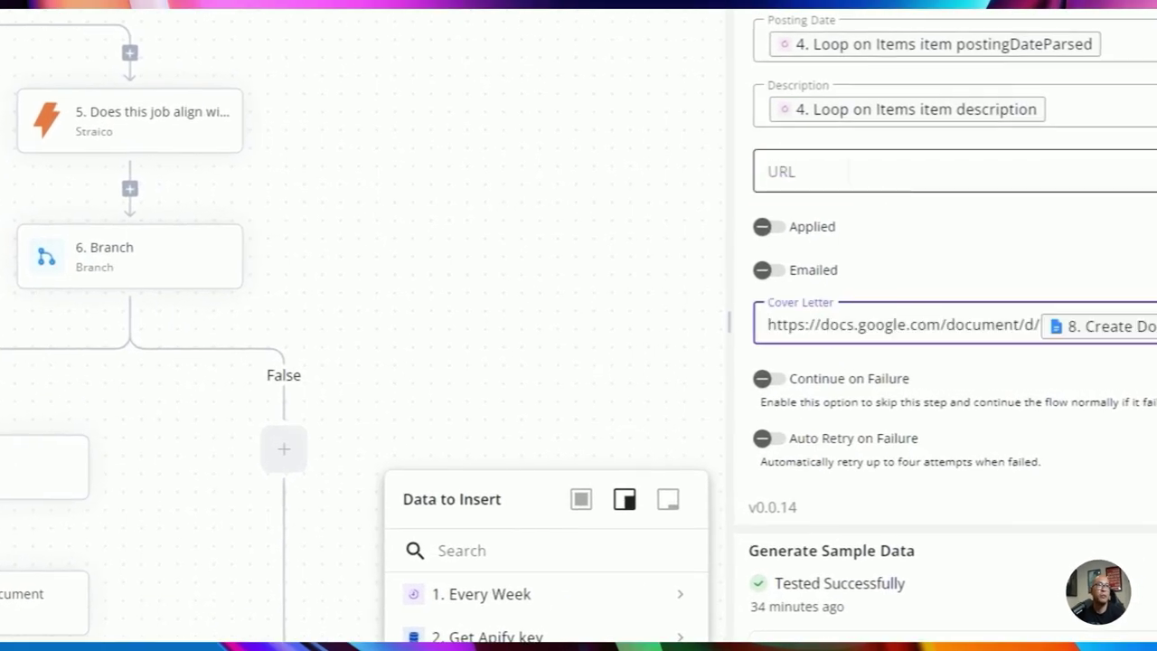
# Fill the Create Record step's empty URL field with a value from the Loop on Items item data.
pyautogui.click(846, 172)
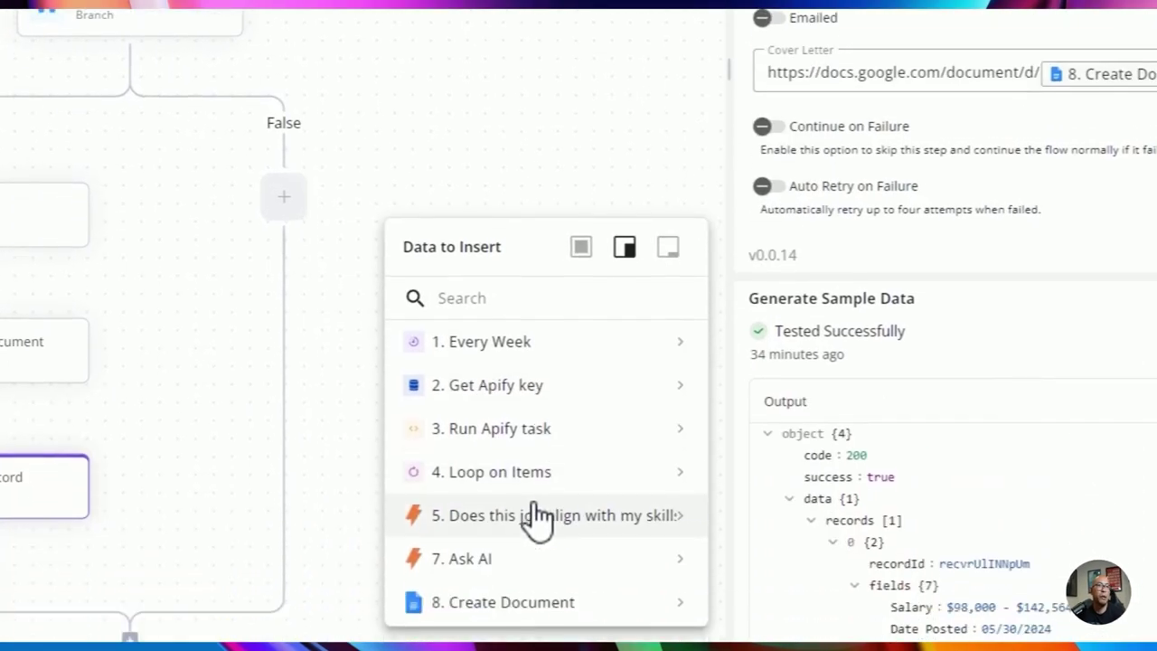
pyautogui.click(511, 464)
pyautogui.scroll(-2, 509, 499)
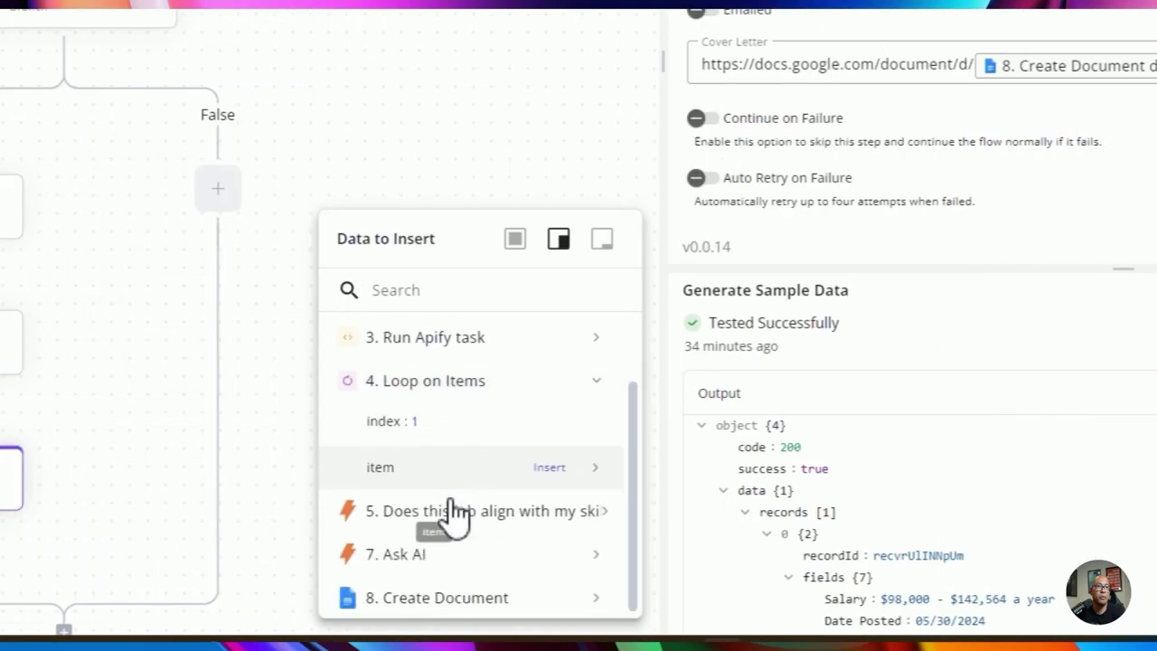
pyautogui.click(491, 471)
pyautogui.scroll(-1, 506, 482)
pyautogui.scroll(-10, 443, 493)
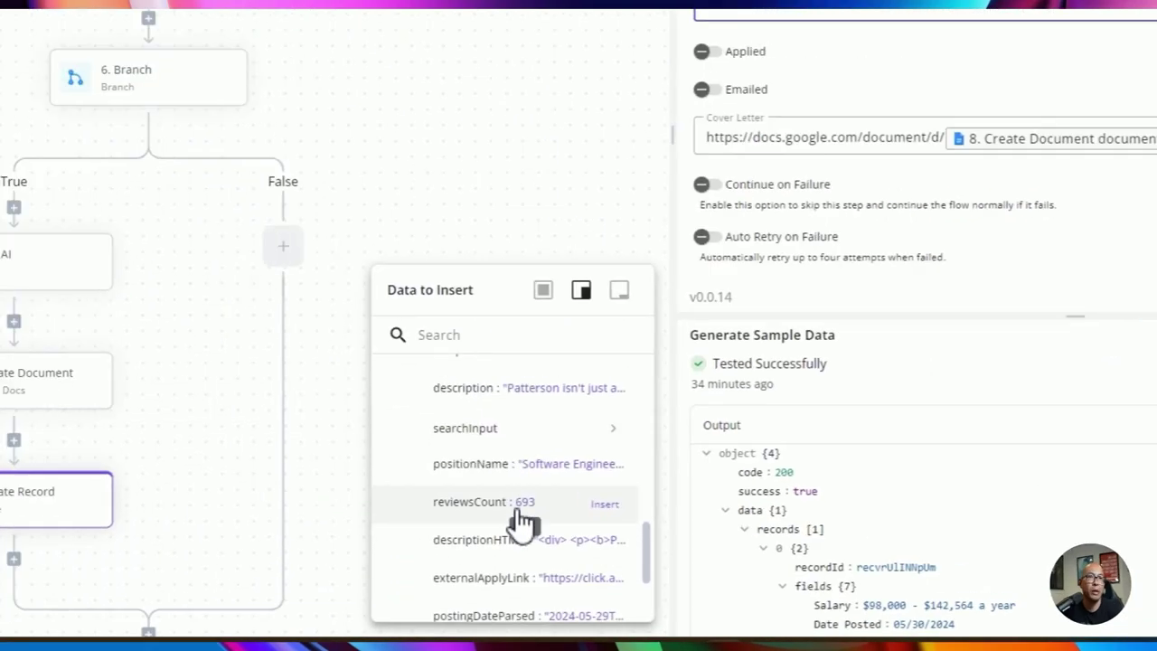
pyautogui.scroll(5, 517, 443)
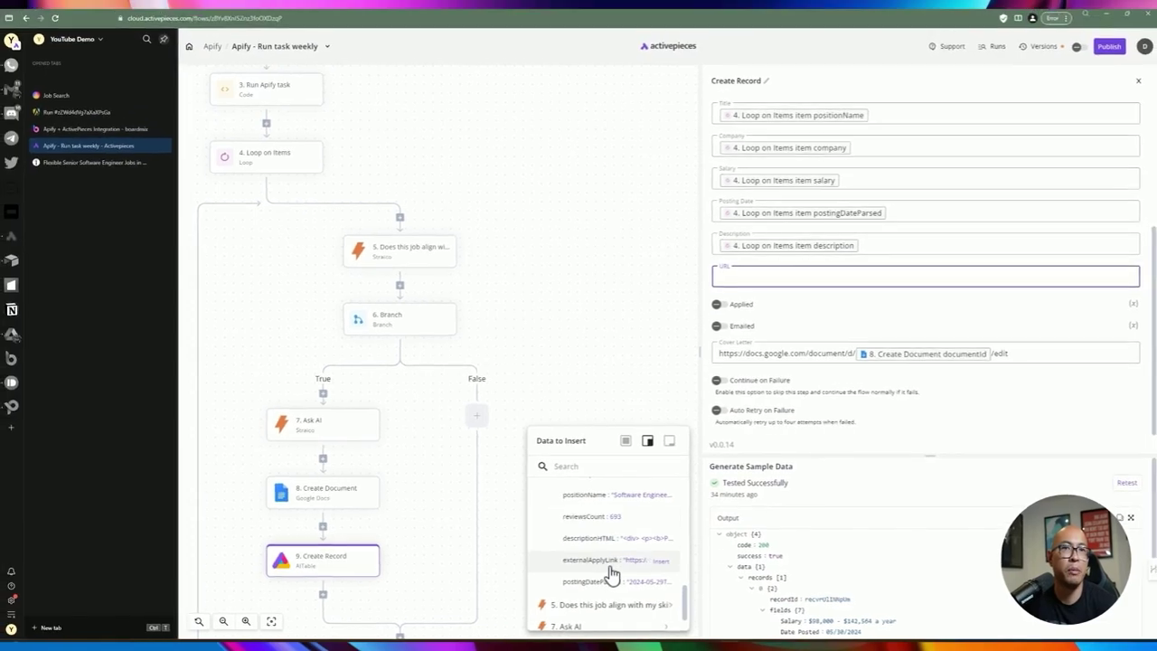
pyautogui.scroll(2, 613, 528)
pyautogui.click(611, 503)
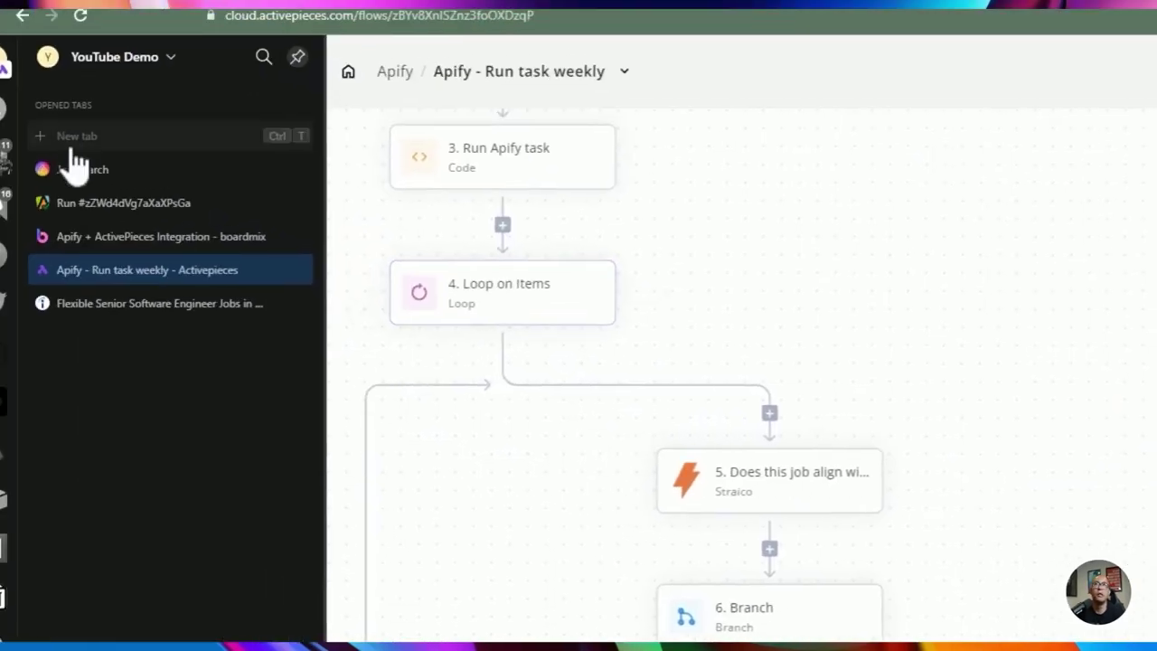
# Switch to the AITable Job Search table, open the Software Engineer record's Cover Letter link, and examine the company details and letter text in Google Docs.
pyautogui.click(112, 182)
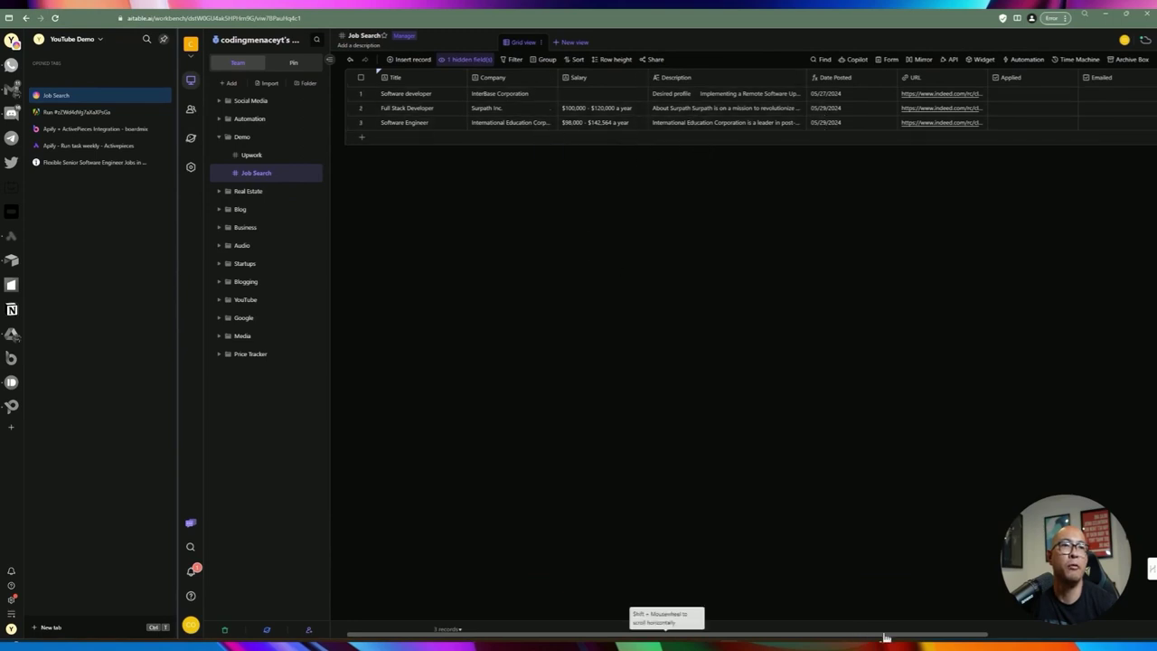
pyautogui.moveTo(885, 638); pyautogui.dragTo(1072, 628)
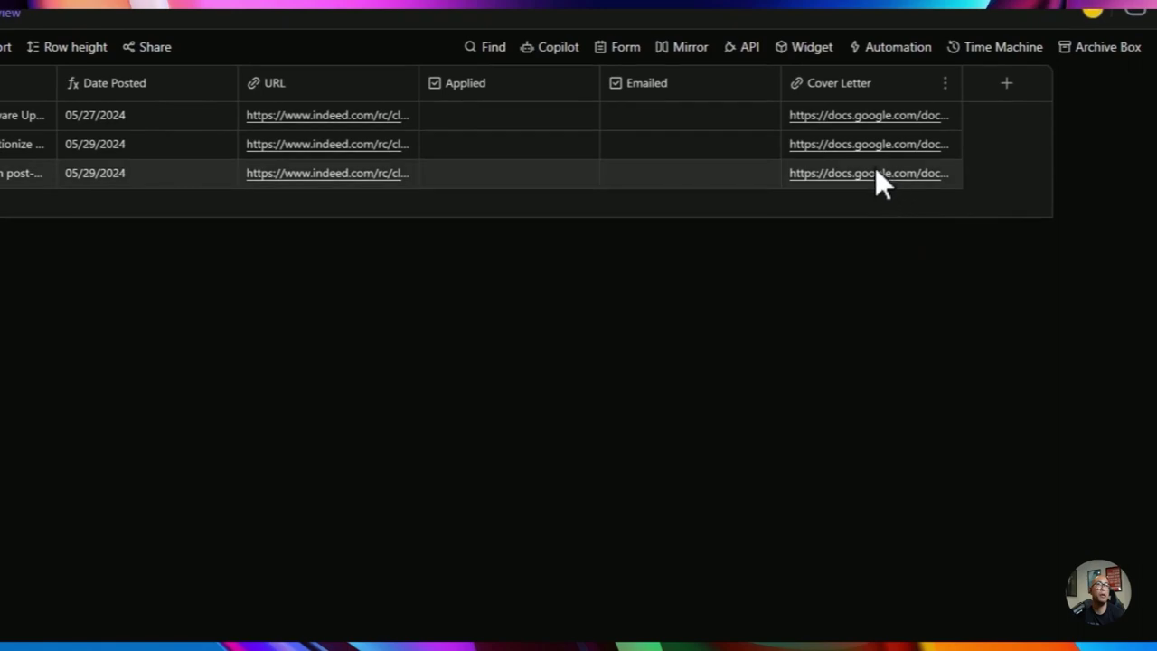
pyautogui.click(872, 173)
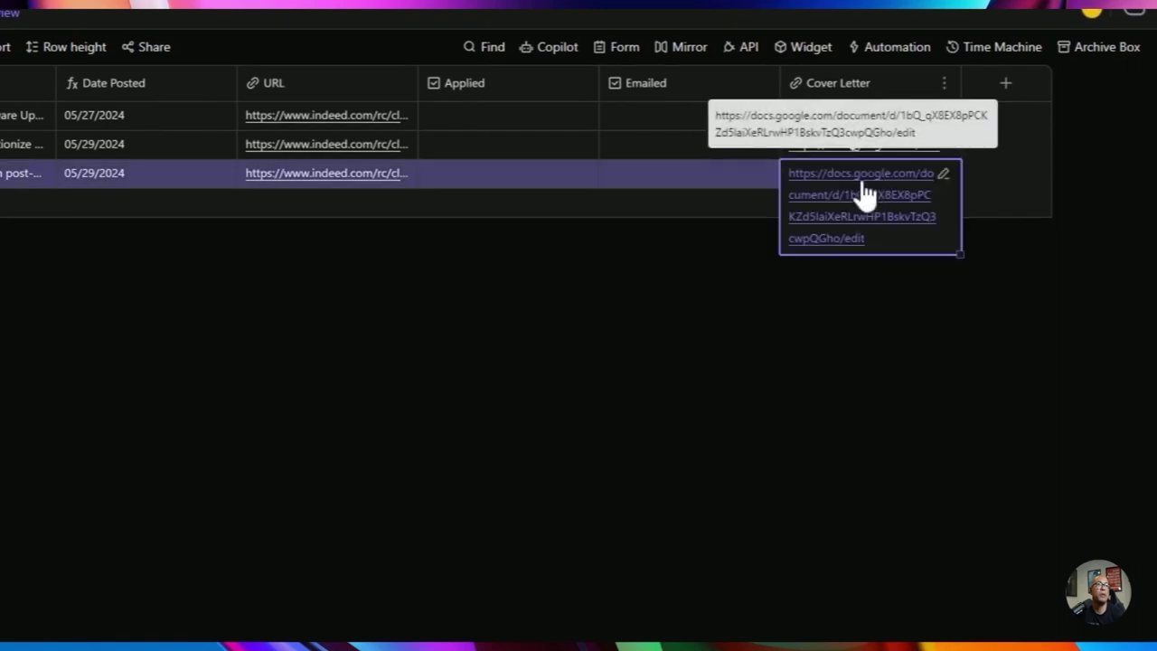
pyautogui.click(865, 186)
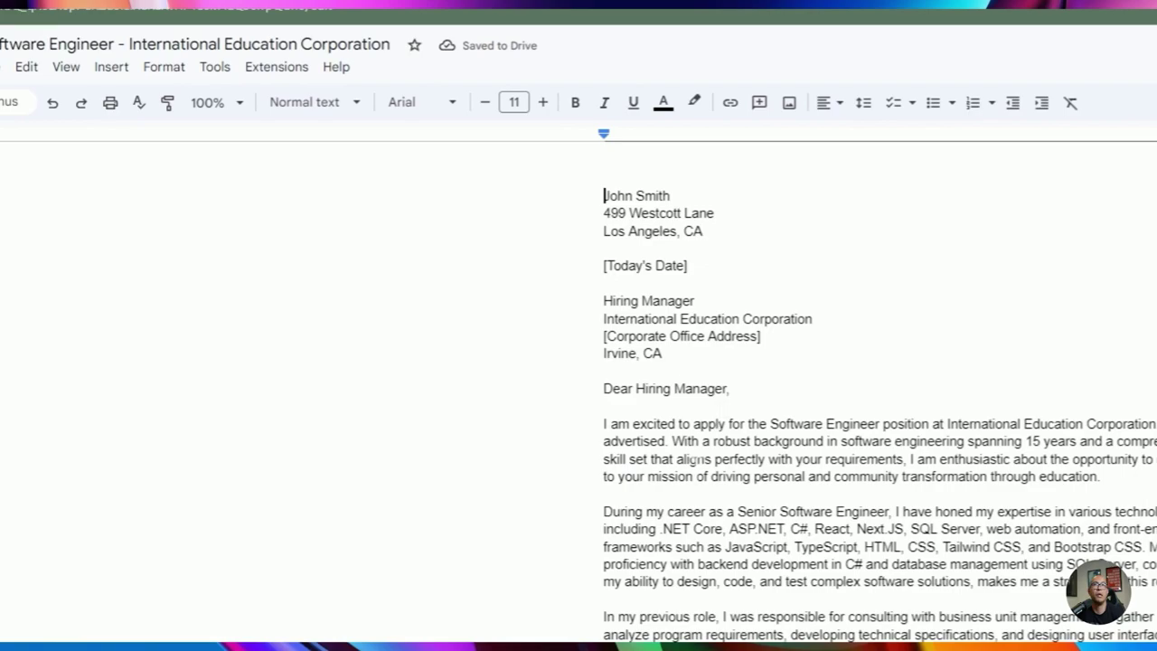
pyautogui.moveTo(616, 318); pyautogui.dragTo(765, 318)
pyautogui.click(742, 493)
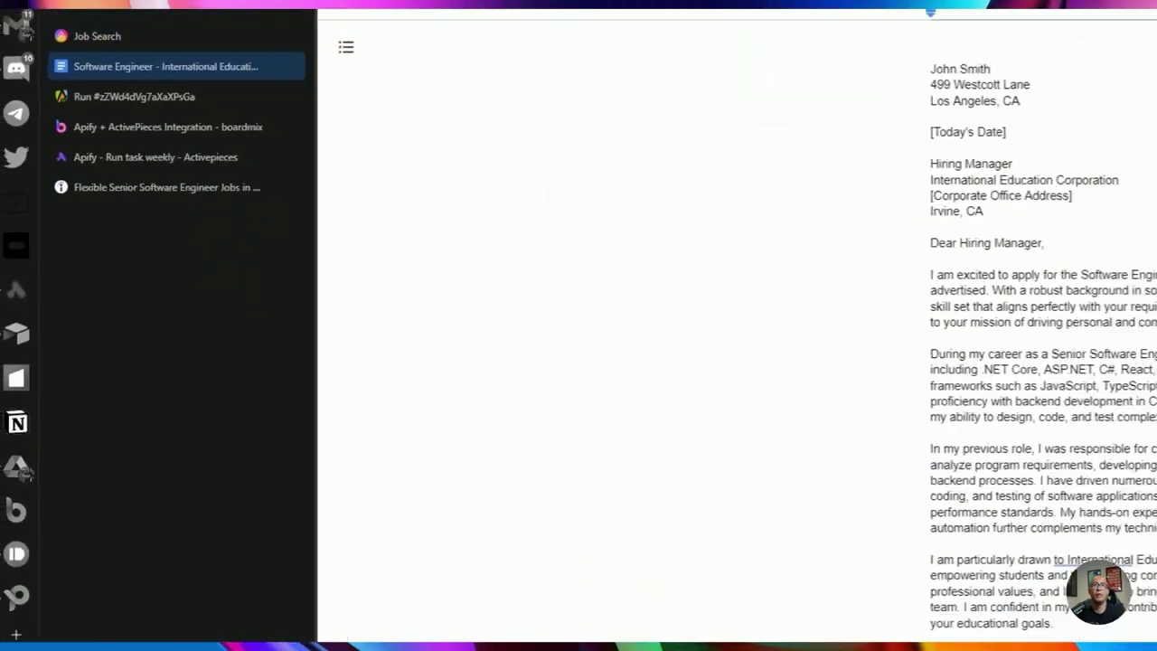
# Leave the cover letter document and bring up the Apify run's output table to review the scraped Indeed jobs.
pyautogui.click(101, 143)
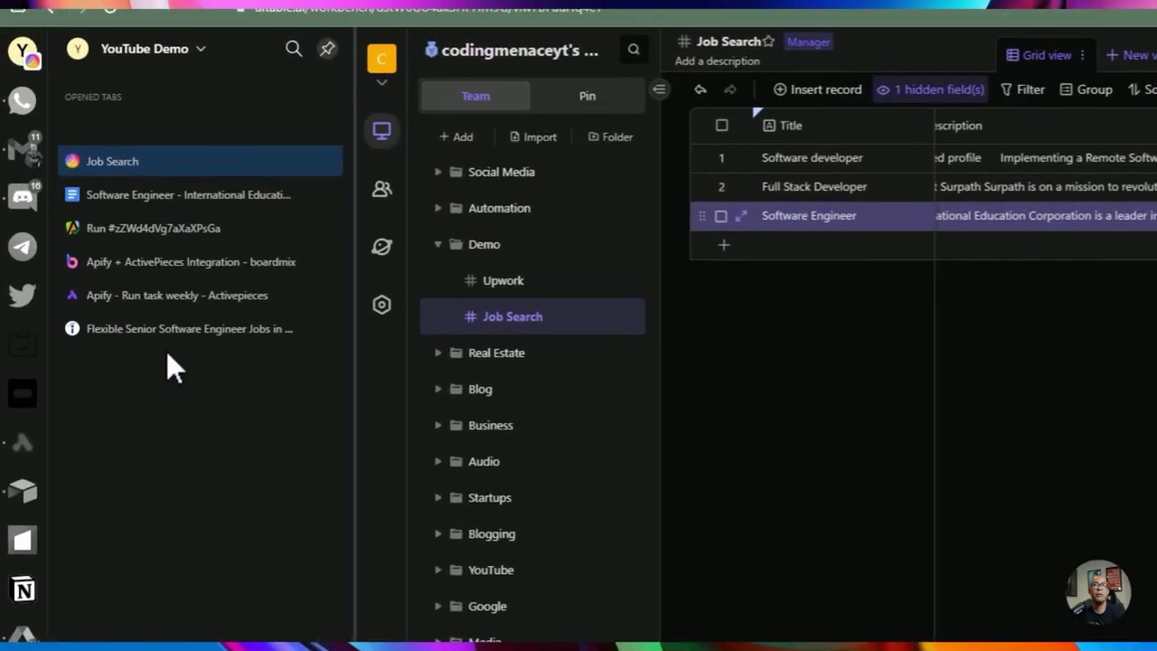
pyautogui.click(167, 260)
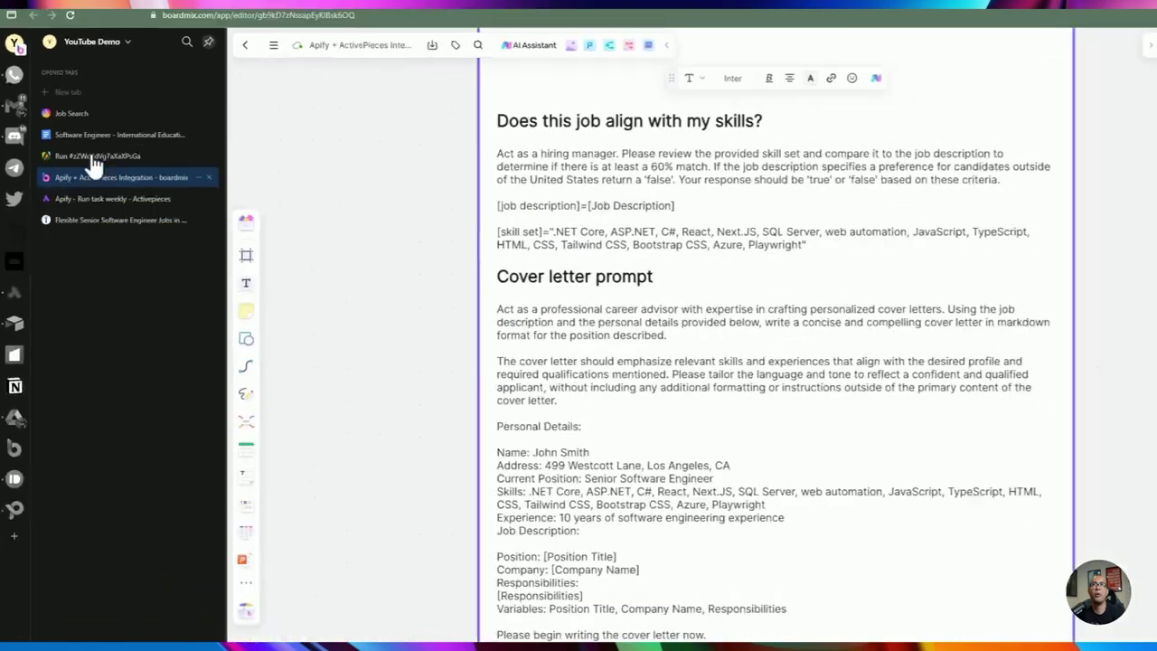
pyautogui.click(136, 228)
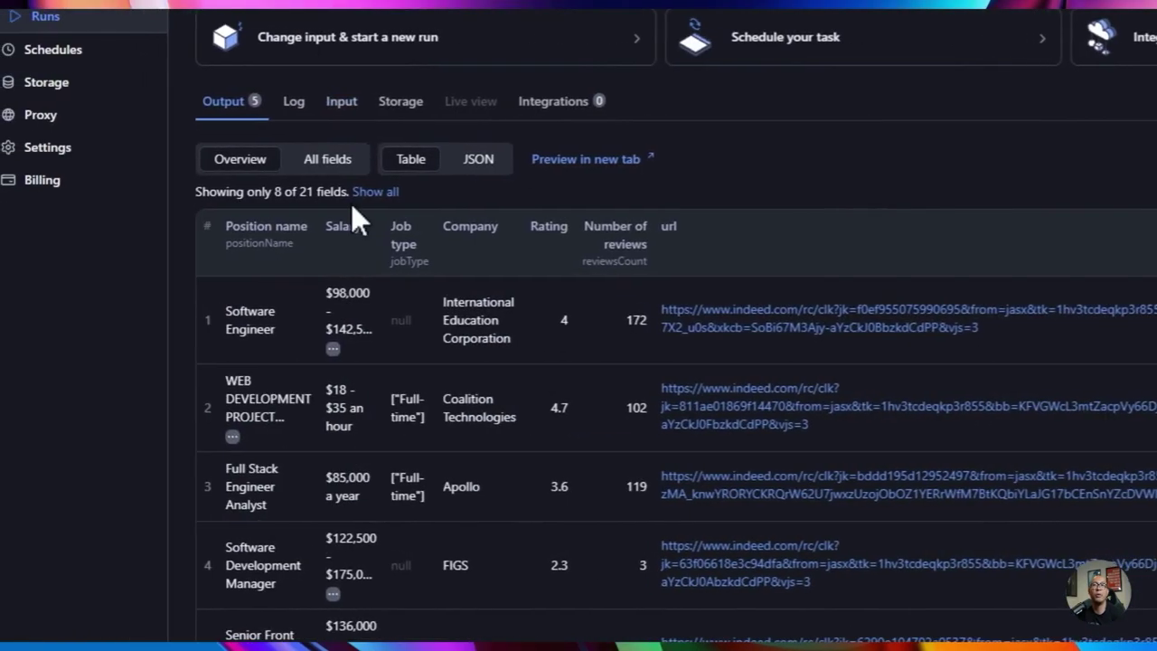